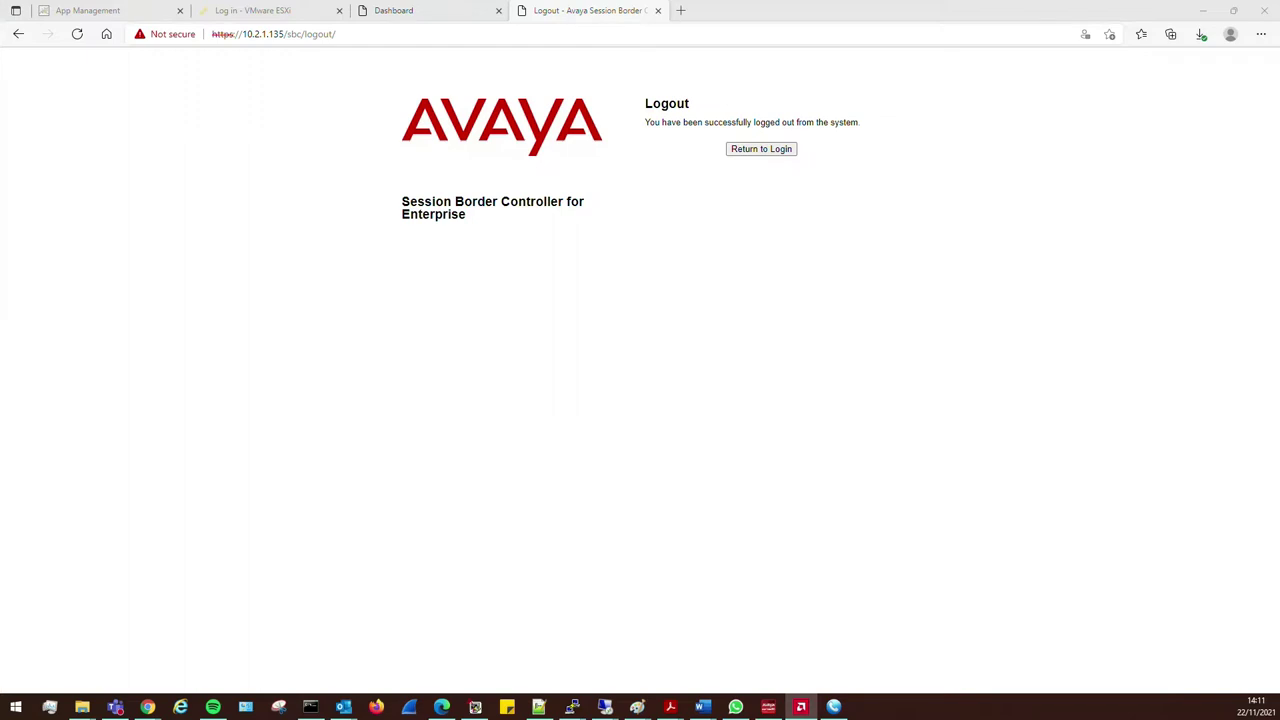
Step: Log into the VMware ESXi Host Client as root with the account password
{"action": "left_click_drag", "start_coordinate": [0, 83], "coordinate": [462, 79]}
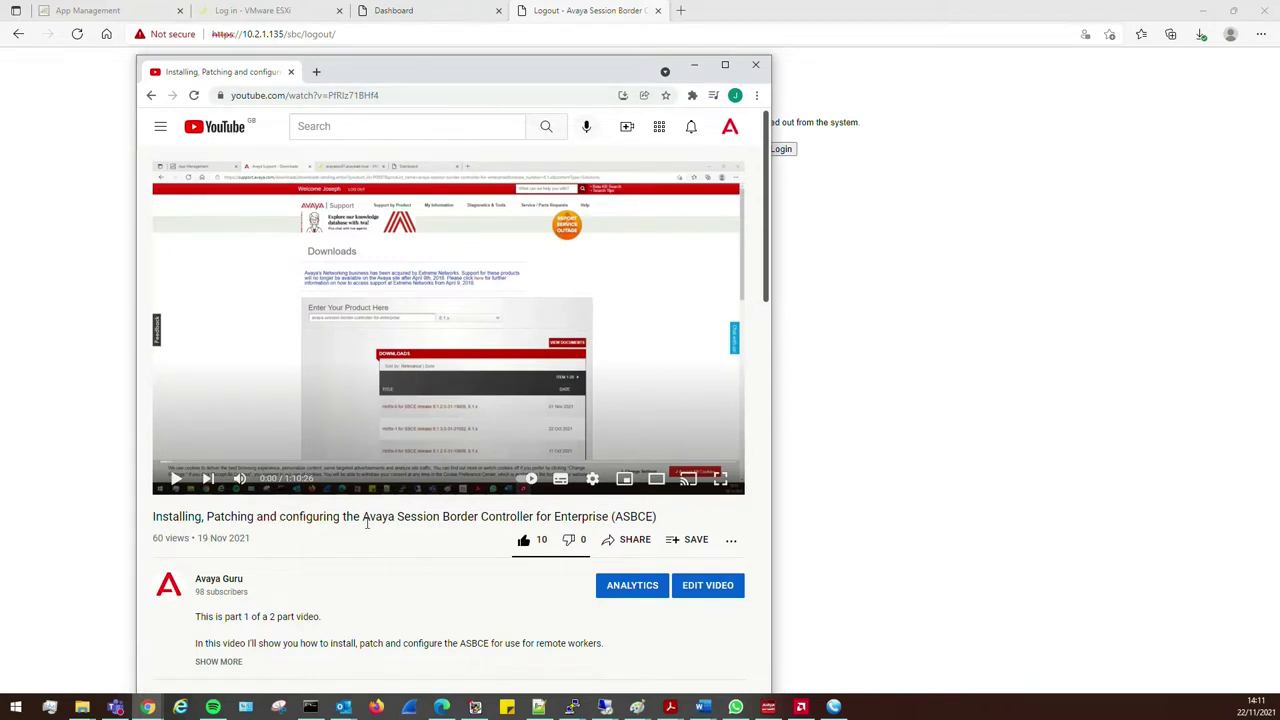
{"action": "left_click_drag", "start_coordinate": [525, 67], "coordinate": [480, 80]}
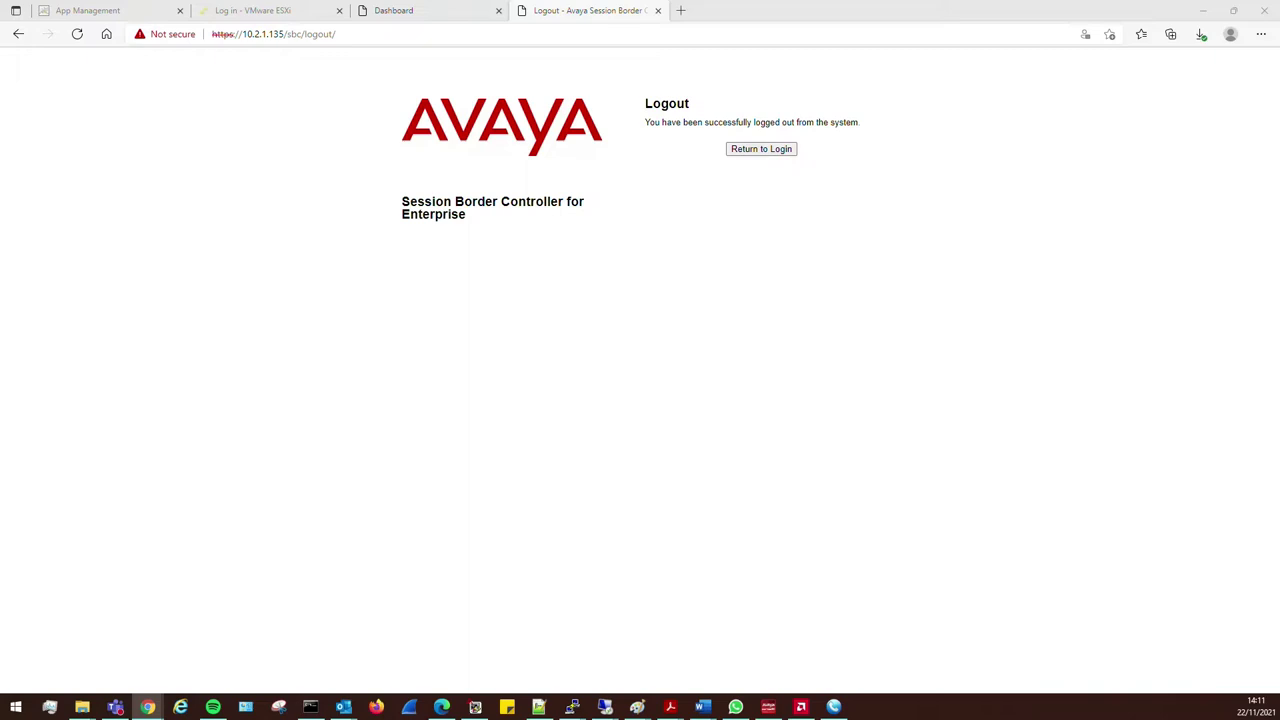
{"action": "left_click", "coordinate": [293, 20]}
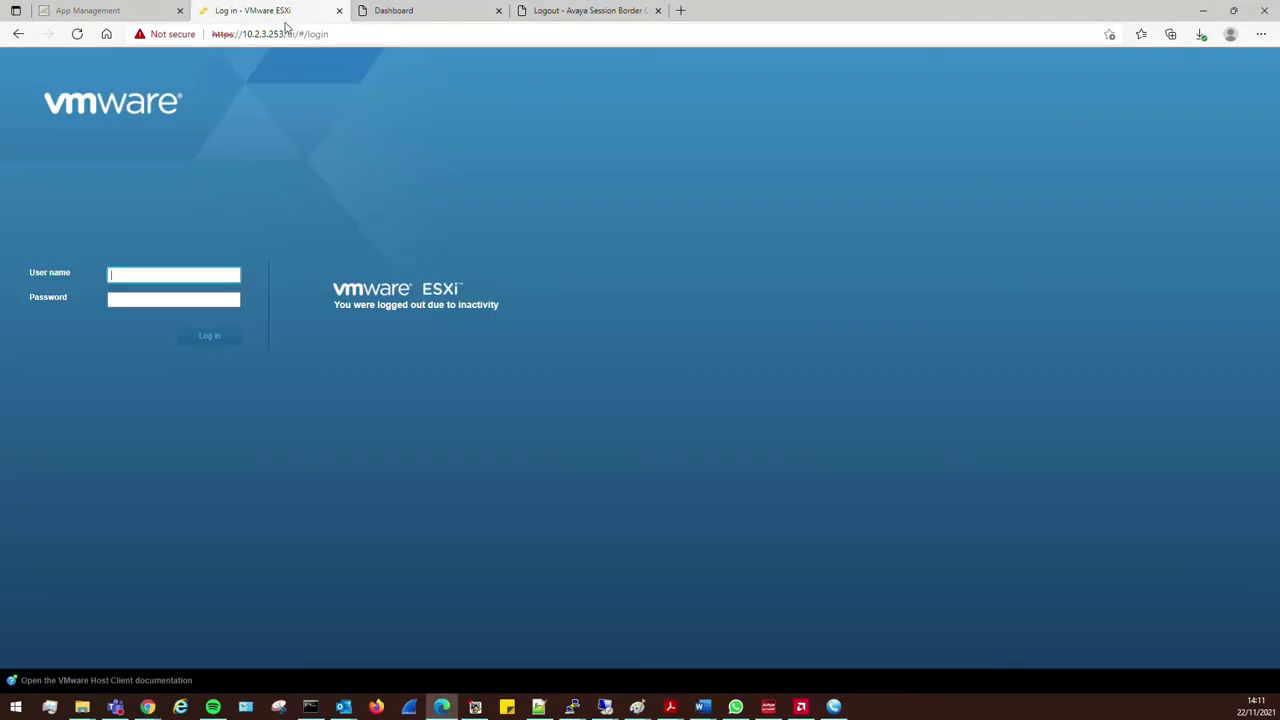
{"action": "left_click", "coordinate": [181, 275]}
{"action": "type", "text": "root"}
{"action": "key", "text": "Tab"}
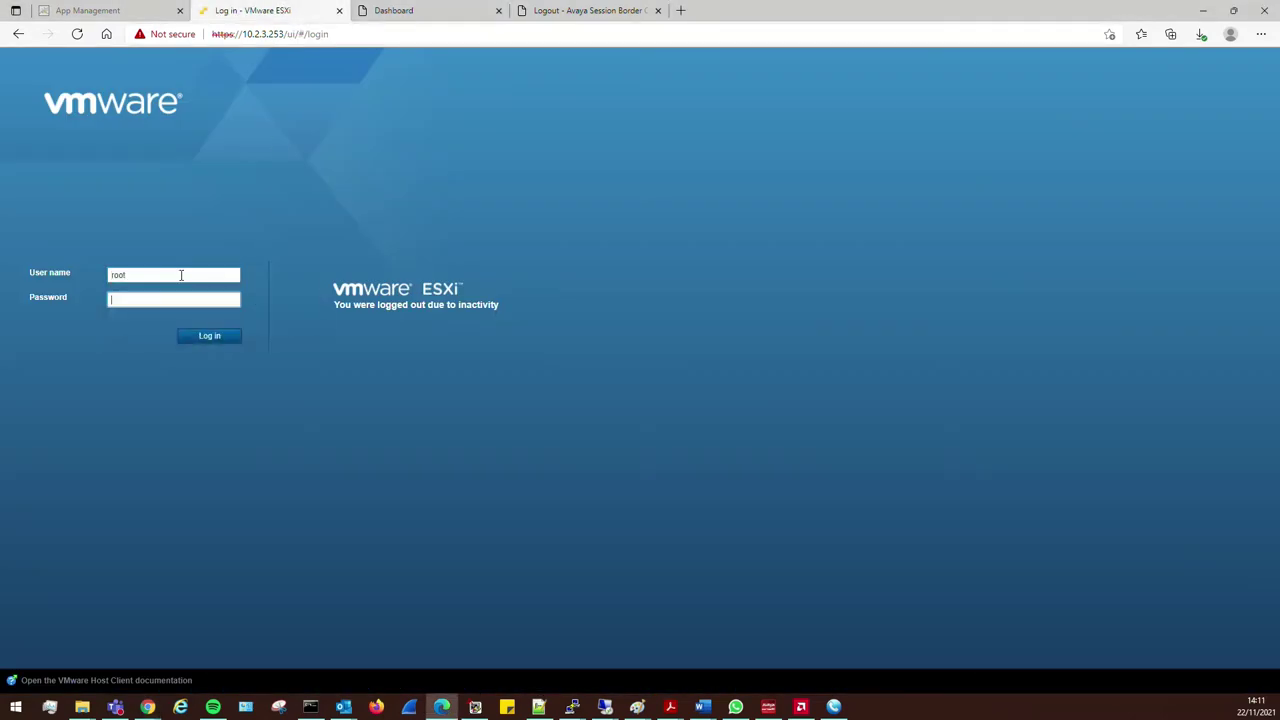
{"action": "type", "text": "****"}
{"action": "key", "text": "Return"}
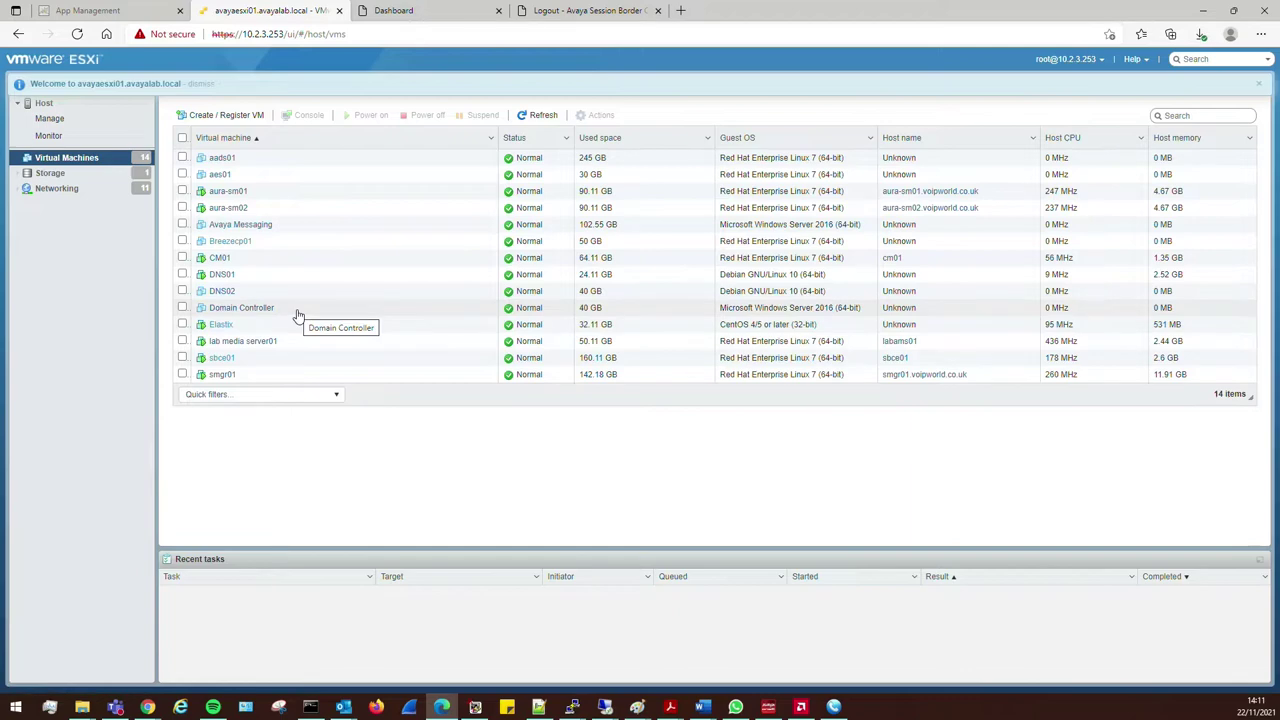
Step: Log back into the SBCE EMS as ucsec with the account password to reach the Dashboard
{"action": "left_click", "coordinate": [600, 11]}
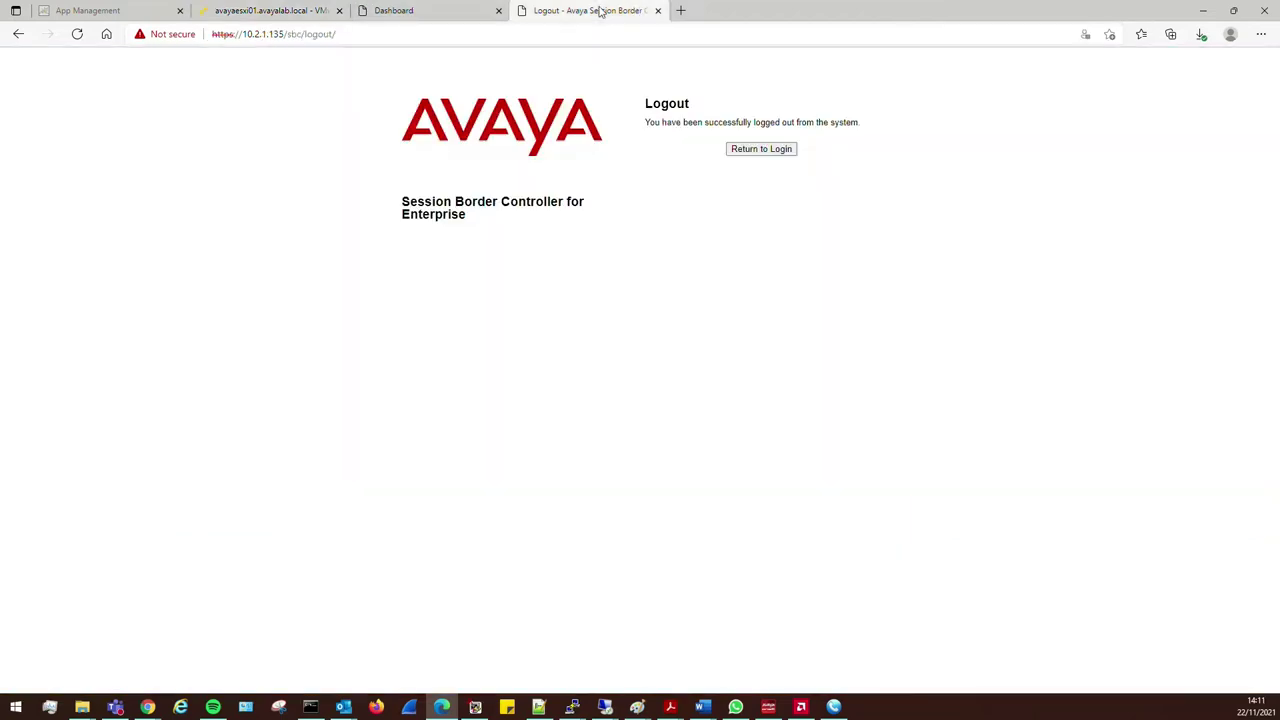
{"action": "left_click", "coordinate": [766, 149]}
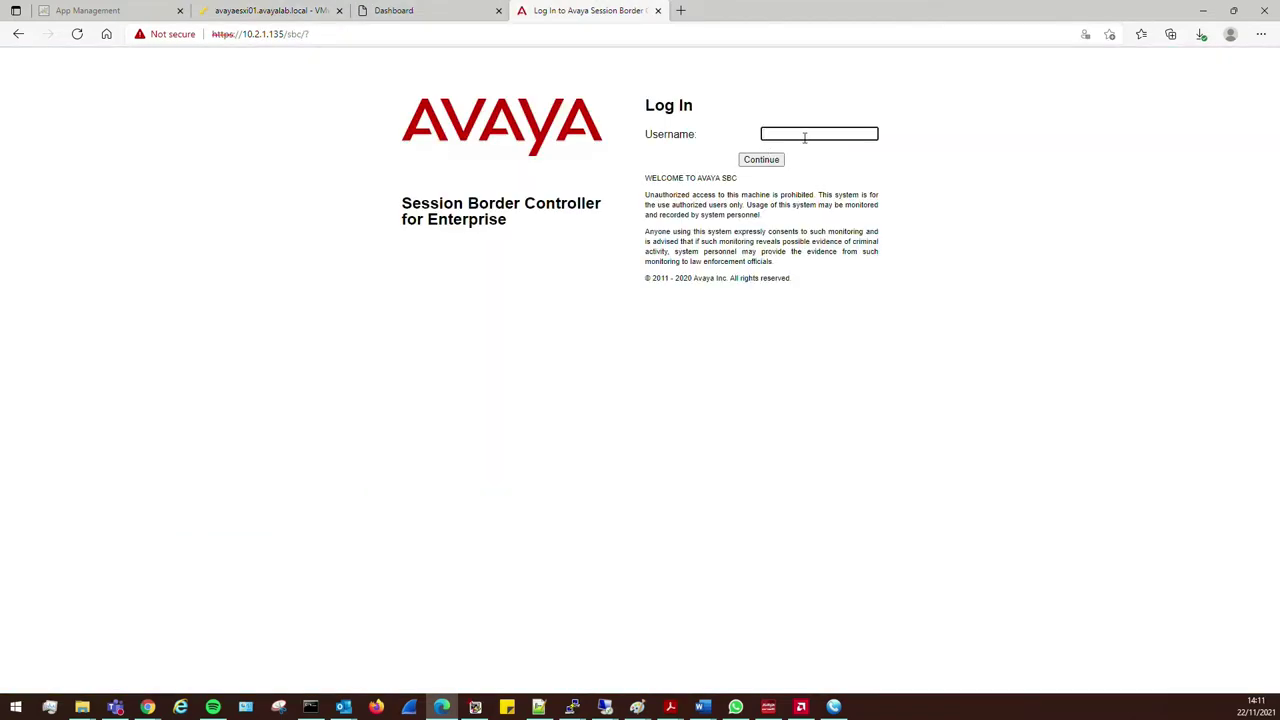
{"action": "type", "text": "ucsec"}
{"action": "key", "text": "Return"}
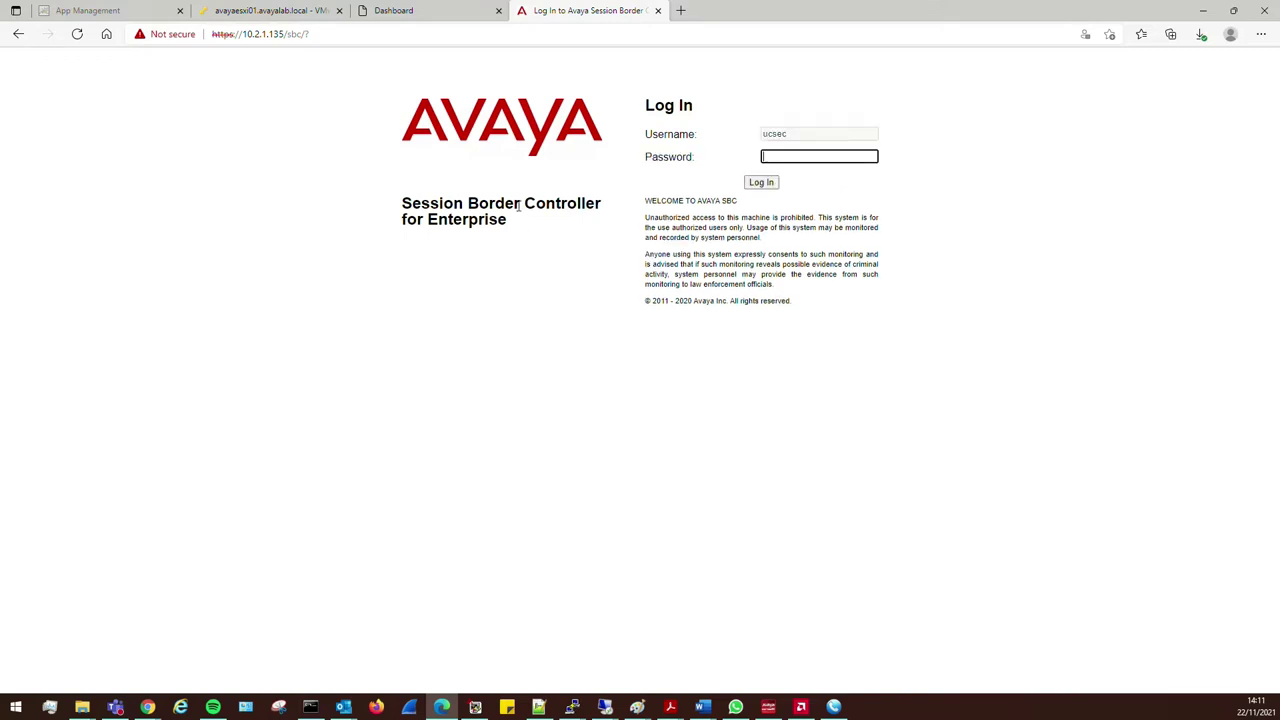
{"action": "type", "text": "••••••••••"}
{"action": "key", "text": "Return"}
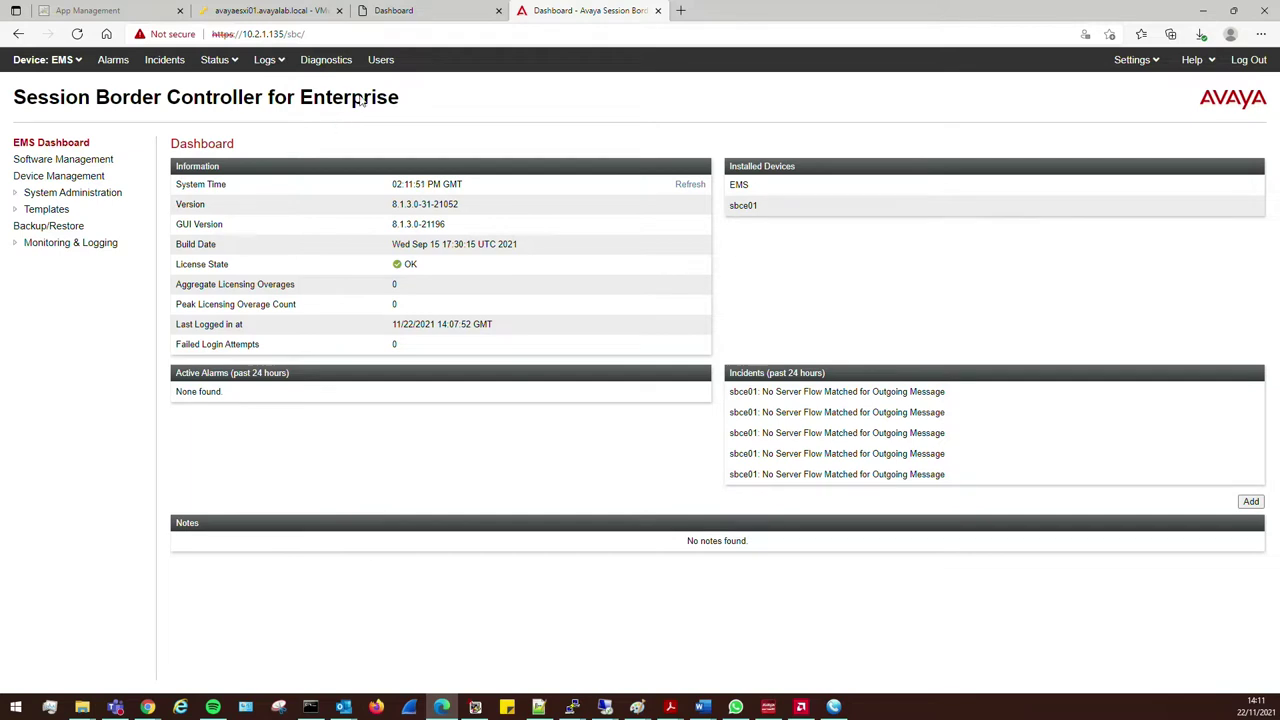
{"action": "left_click", "coordinate": [147, 707]}
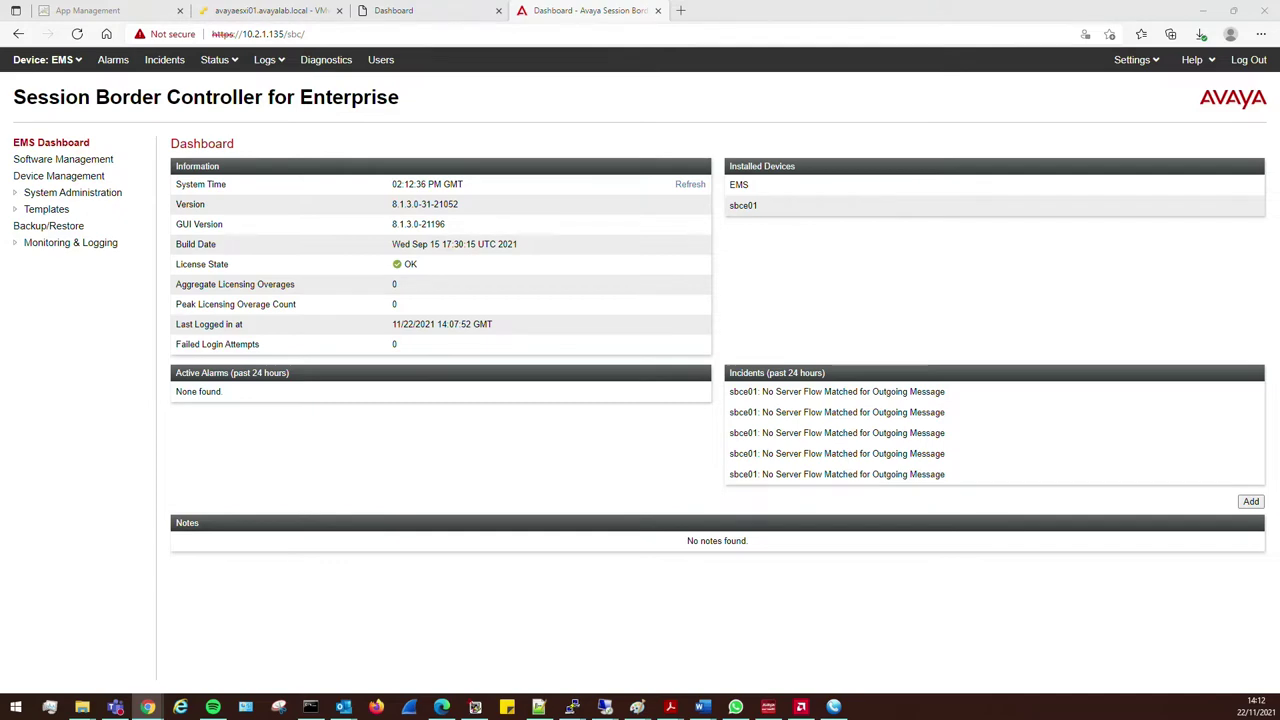
Step: Open the pasted DevConnect application notes link as a PDF in a new tab
{"action": "left_click", "coordinate": [680, 10]}
{"action": "left_click", "coordinate": [363, 33]}
{"action": "type", "text": "https://www.devconnectprogram.com/fileMedia/download/d63ec5d9-3c38-43b4-92d7-1355be083cef"}
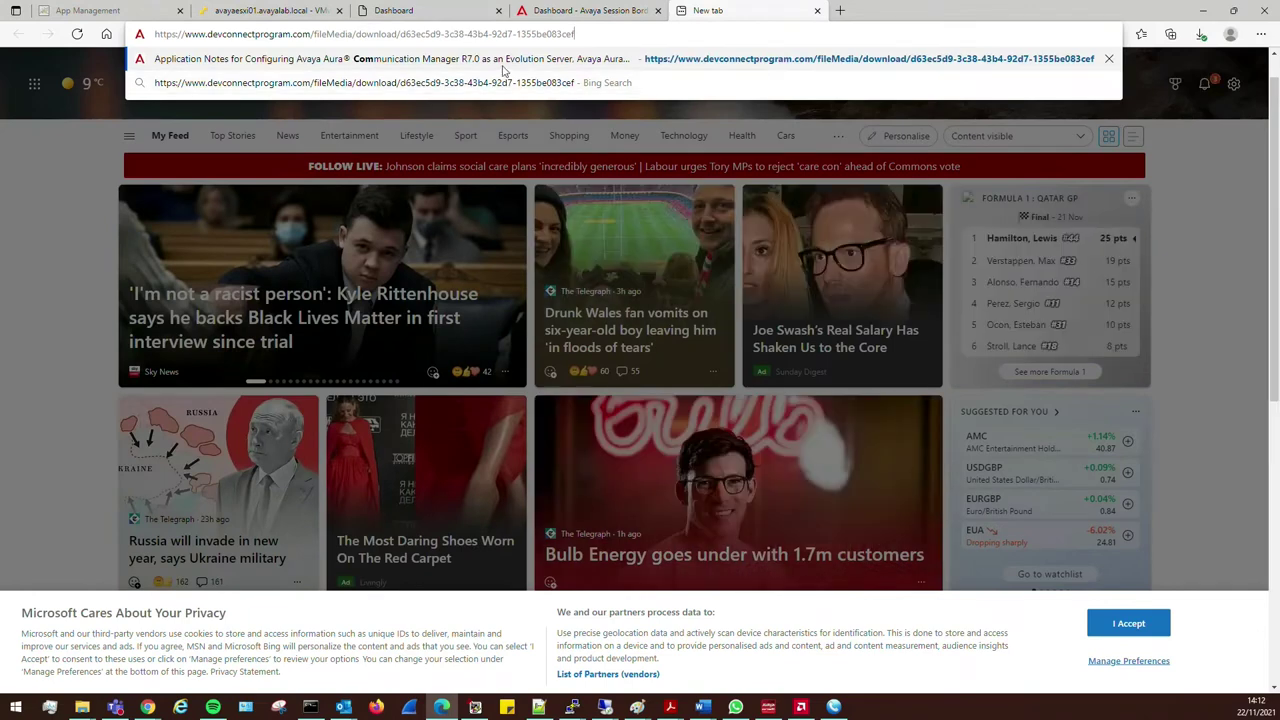
{"action": "left_click", "coordinate": [563, 59]}
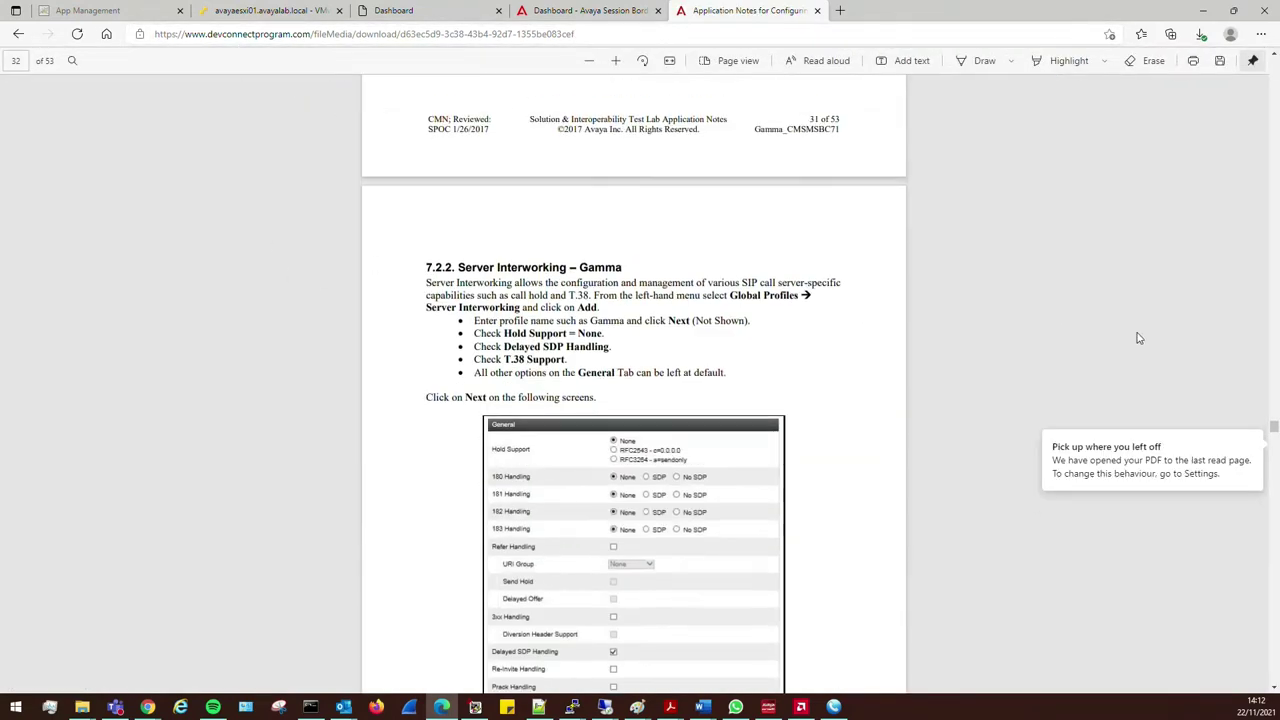
Step: Scroll through the Gamma SIP trunk notes to page 31's Advanced Settings section
{"action": "left_click_drag", "start_coordinate": [1273, 432], "coordinate": [1273, 65]}
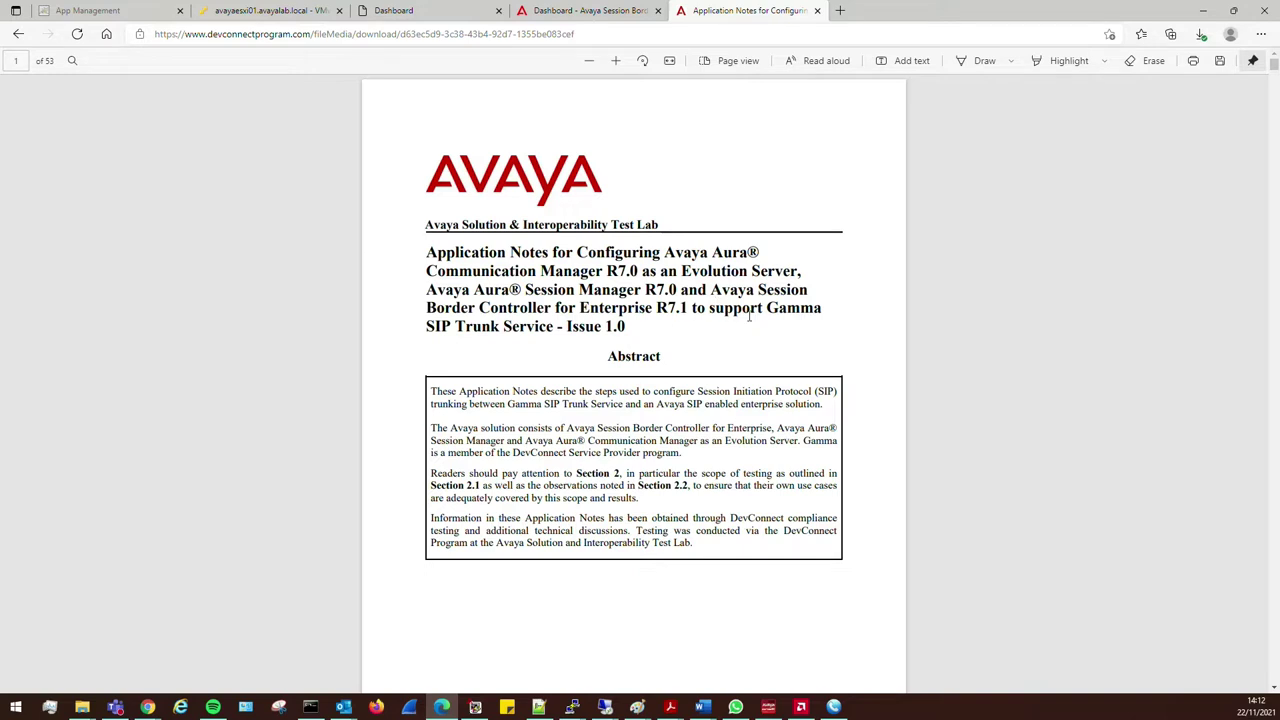
{"action": "left_click_drag", "start_coordinate": [766, 309], "coordinate": [830, 318]}
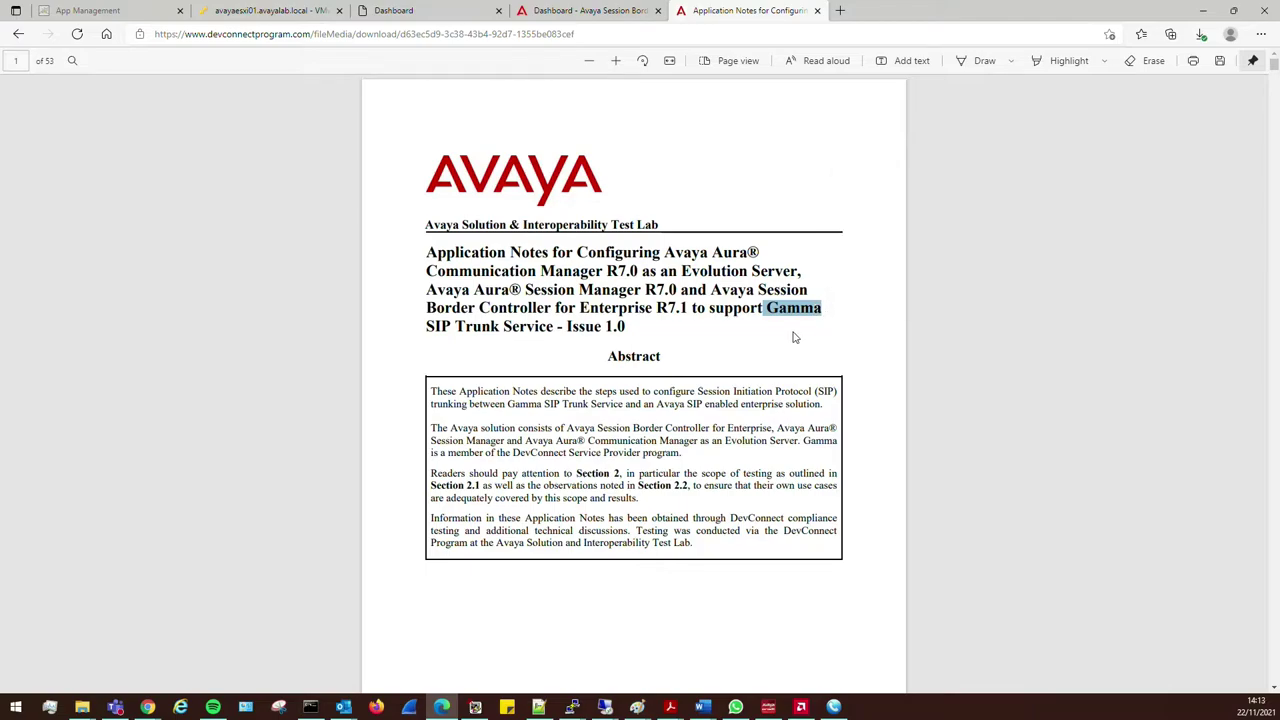
{"action": "scroll", "coordinate": [794, 351], "scroll_direction": "down", "scroll_amount": 15}
{"action": "scroll", "coordinate": [792, 353], "scroll_direction": "down", "scroll_amount": 10}
{"action": "scroll", "coordinate": [660, 377], "scroll_direction": "up", "scroll_amount": 4}
{"action": "scroll", "coordinate": [660, 377], "scroll_direction": "down", "scroll_amount": 15}
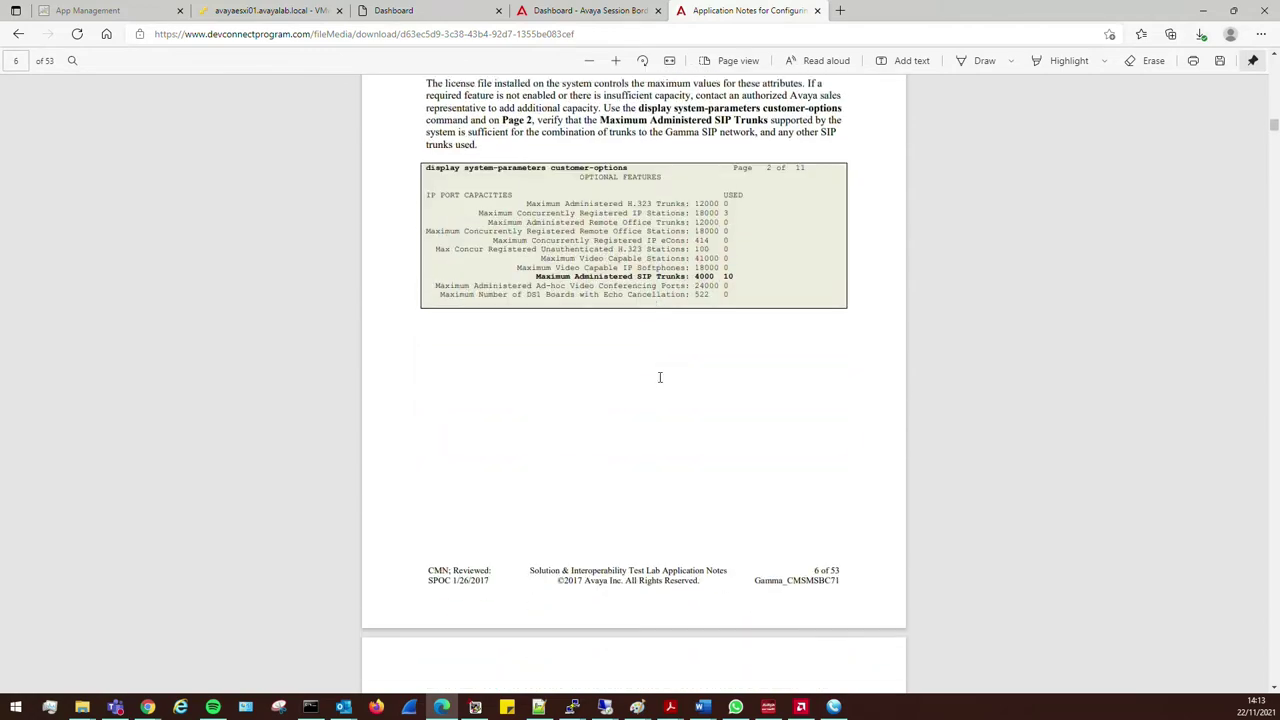
{"action": "scroll", "coordinate": [1270, 146], "scroll_direction": "down", "scroll_amount": 1}
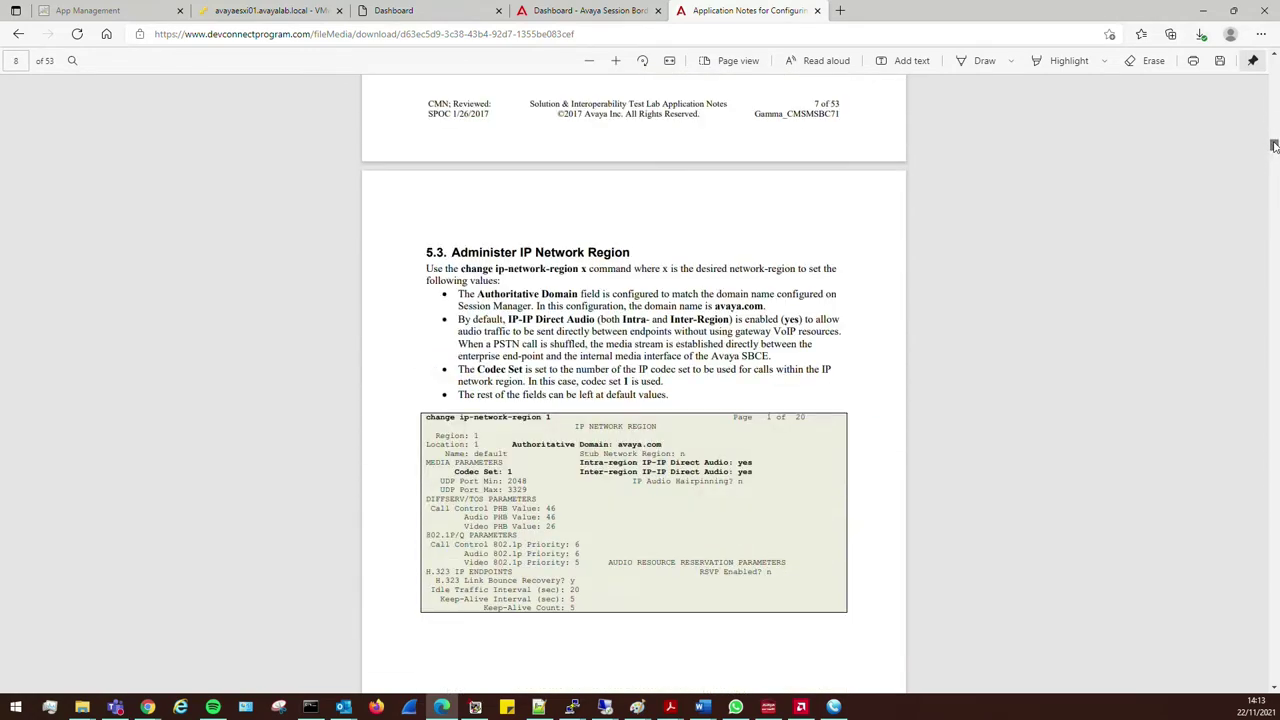
{"action": "scroll", "coordinate": [677, 470], "scroll_direction": "down", "scroll_amount": 2}
{"action": "scroll", "coordinate": [677, 470], "scroll_direction": "down", "scroll_amount": 3}
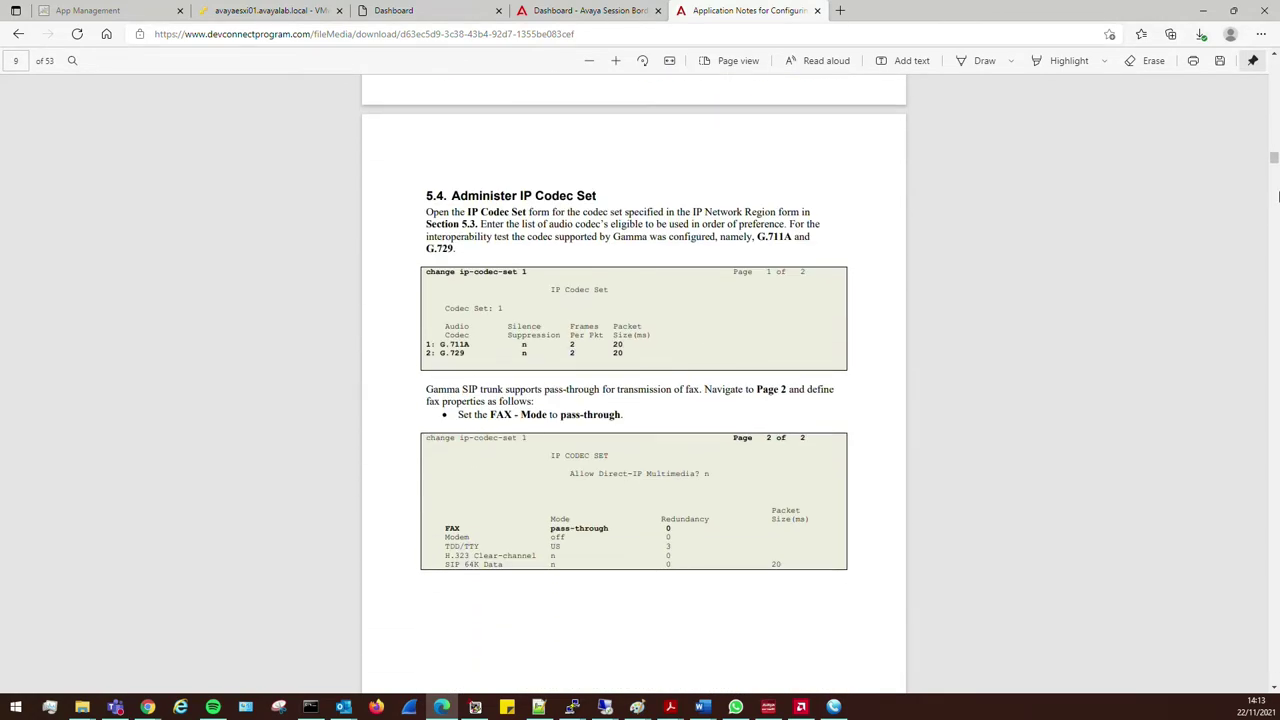
{"action": "left_click_drag", "start_coordinate": [1274, 165], "coordinate": [1274, 415]}
{"action": "scroll", "coordinate": [651, 340], "scroll_direction": "down", "scroll_amount": 3}
{"action": "scroll", "coordinate": [651, 354], "scroll_direction": "up", "scroll_amount": 3}
{"action": "scroll", "coordinate": [651, 354], "scroll_direction": "up", "scroll_amount": 6}
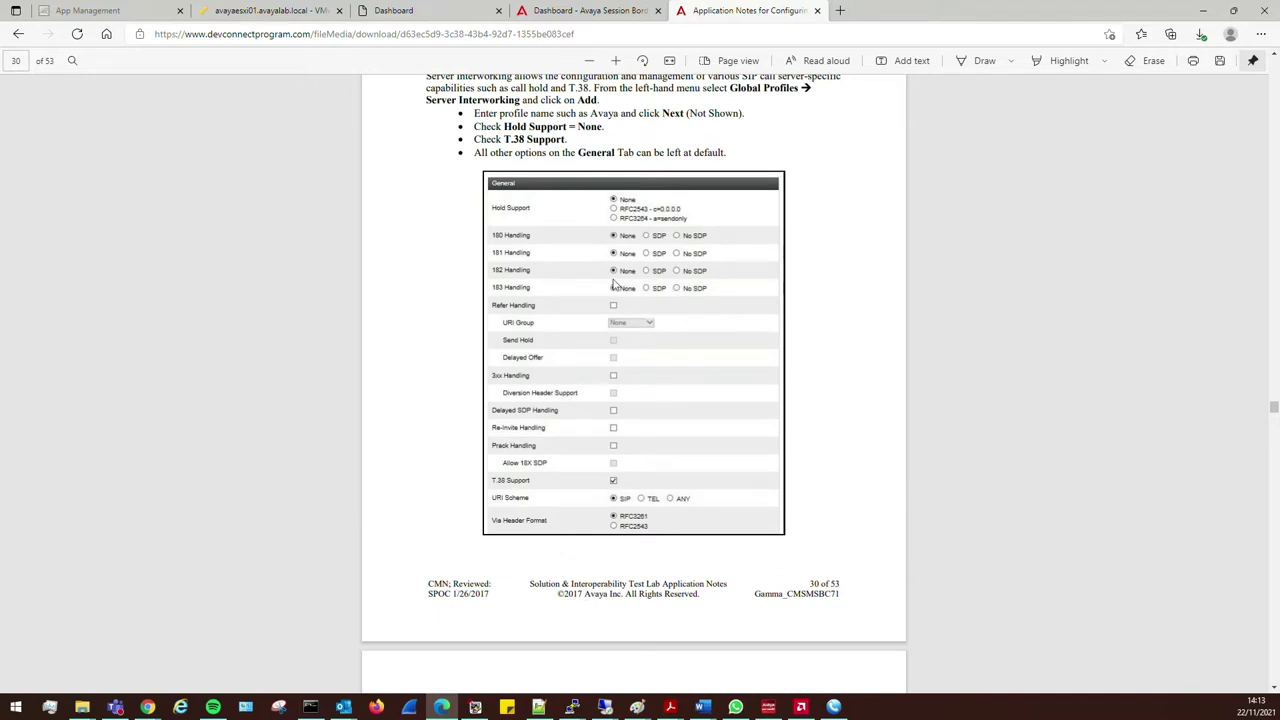
{"action": "scroll", "coordinate": [718, 428], "scroll_direction": "down", "scroll_amount": 3}
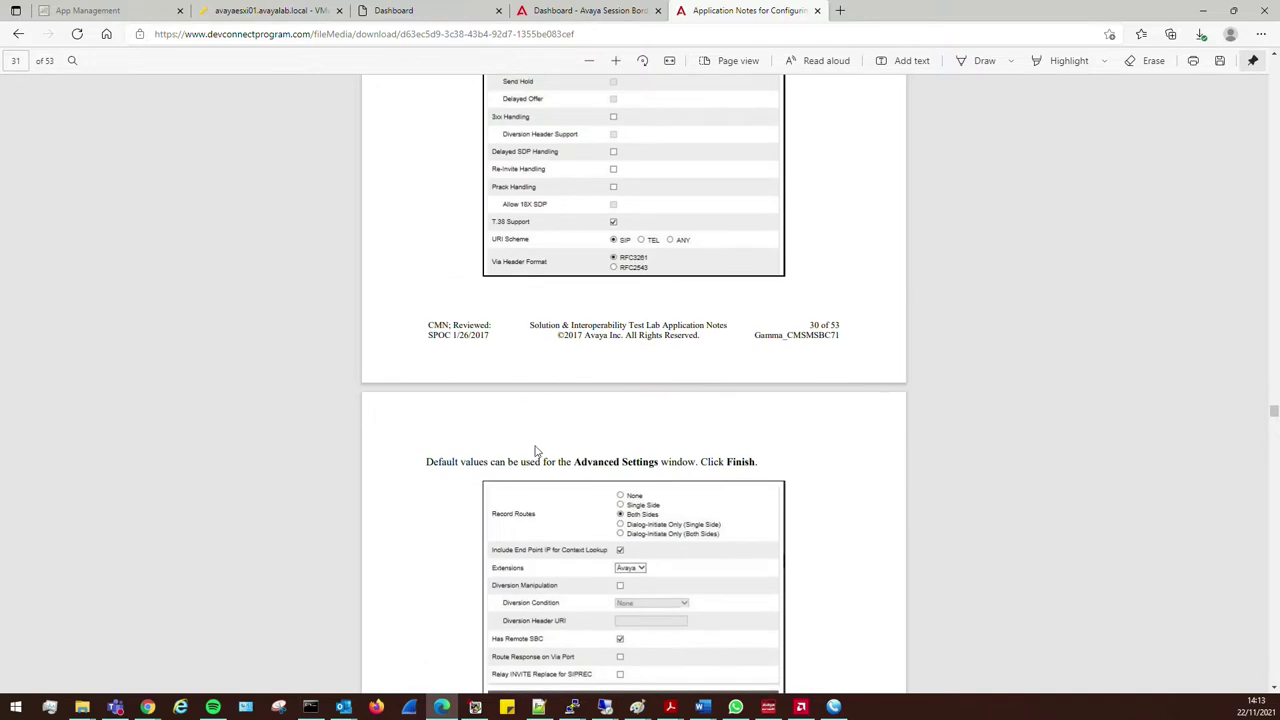
{"action": "scroll", "coordinate": [651, 540], "scroll_direction": "down", "scroll_amount": 3}
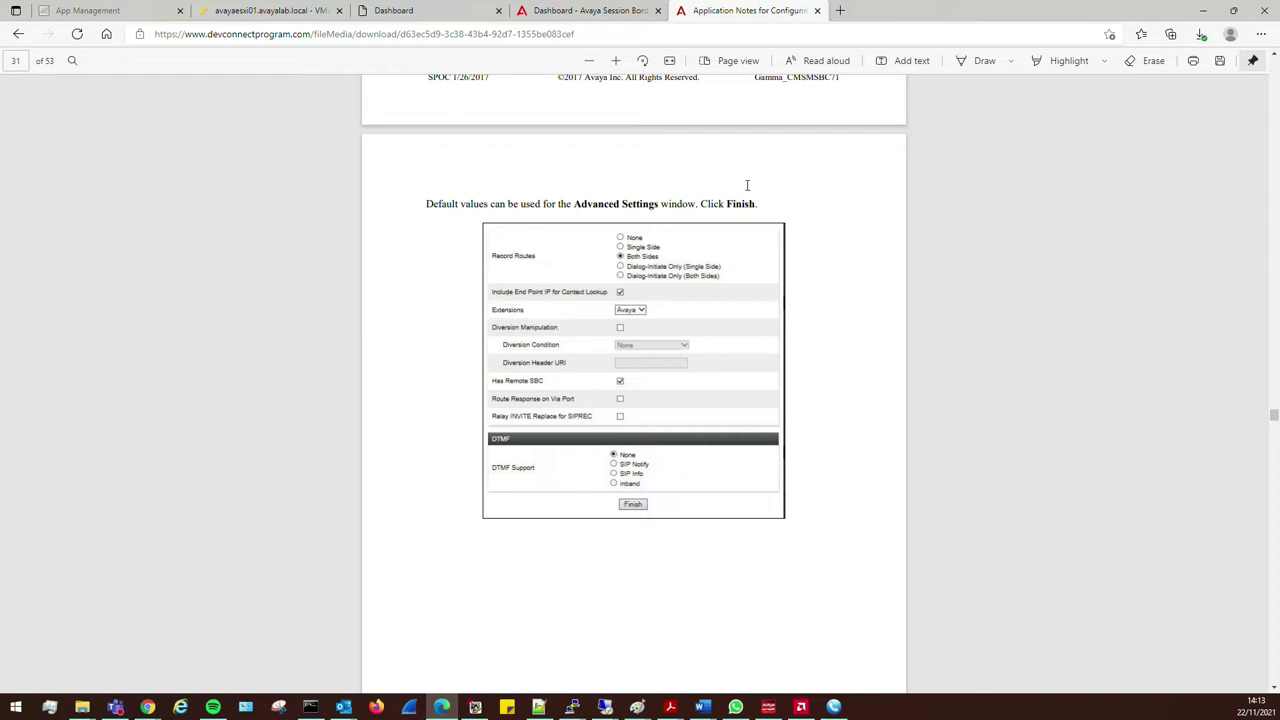
Step: Open the EMS Backup/Restore page from Device Management
{"action": "left_click", "coordinate": [573, 14]}
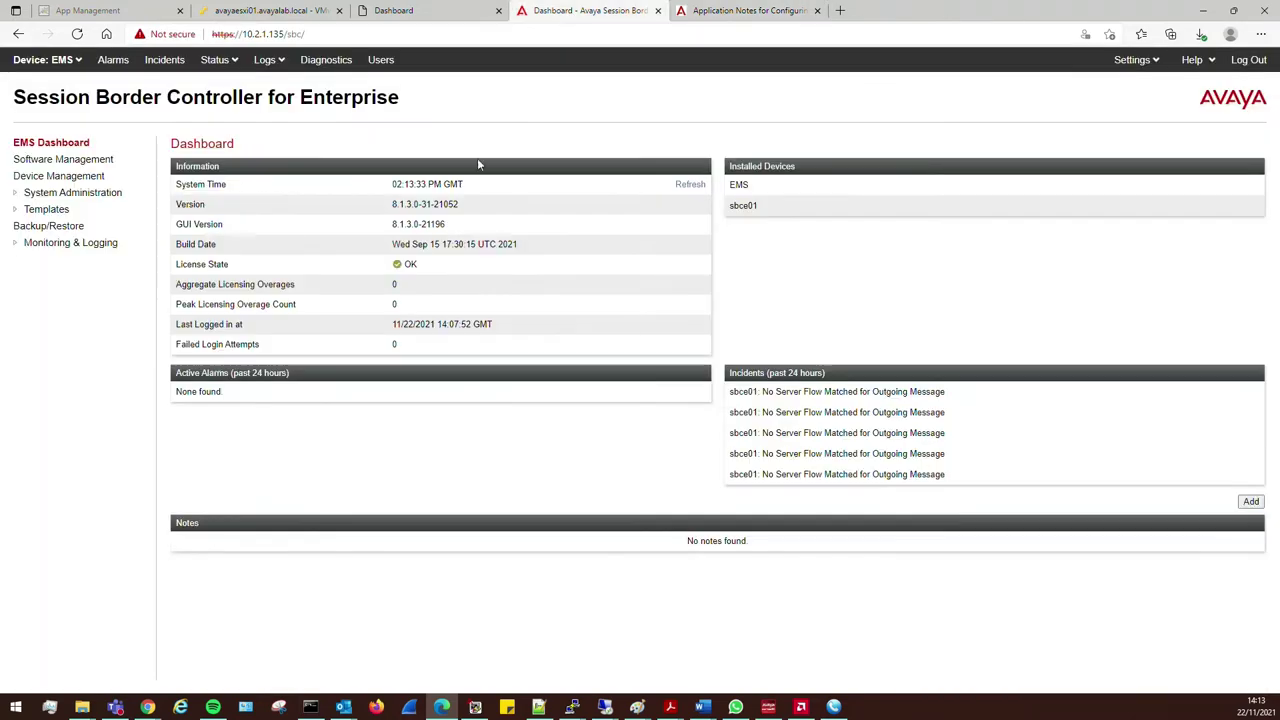
{"action": "left_click", "coordinate": [62, 60]}
{"action": "left_click", "coordinate": [60, 175]}
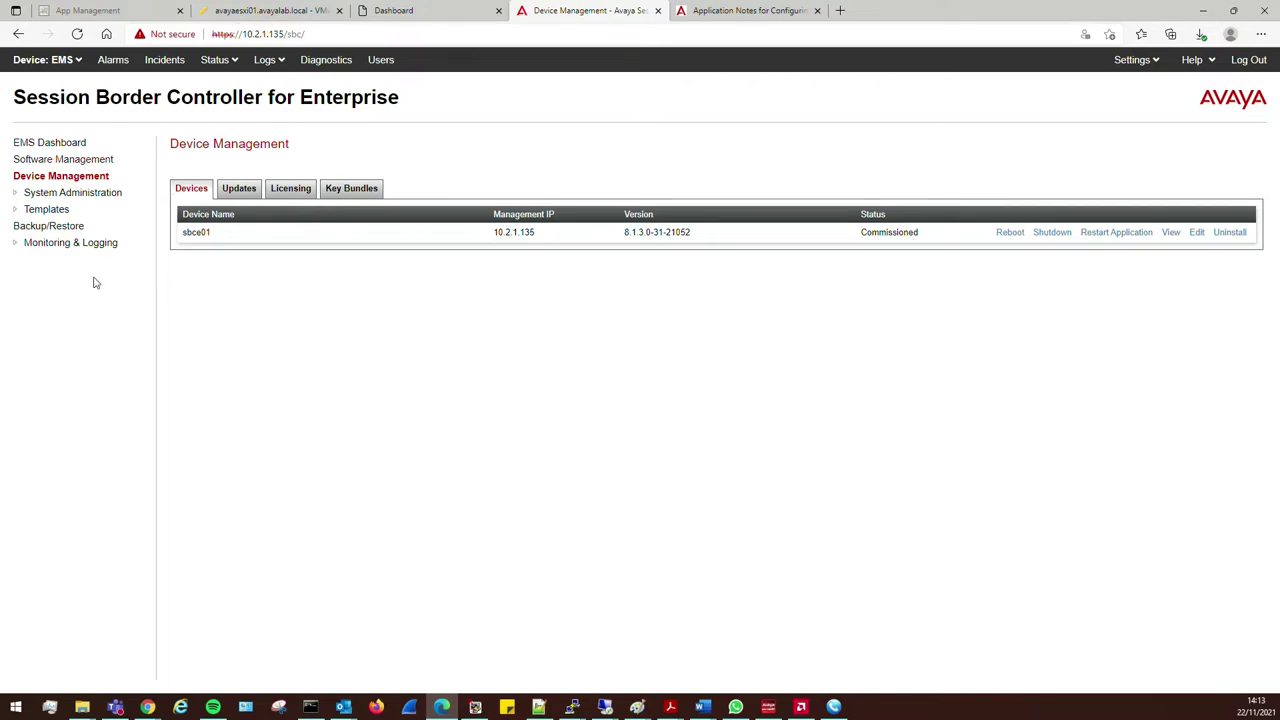
{"action": "left_click", "coordinate": [52, 228]}
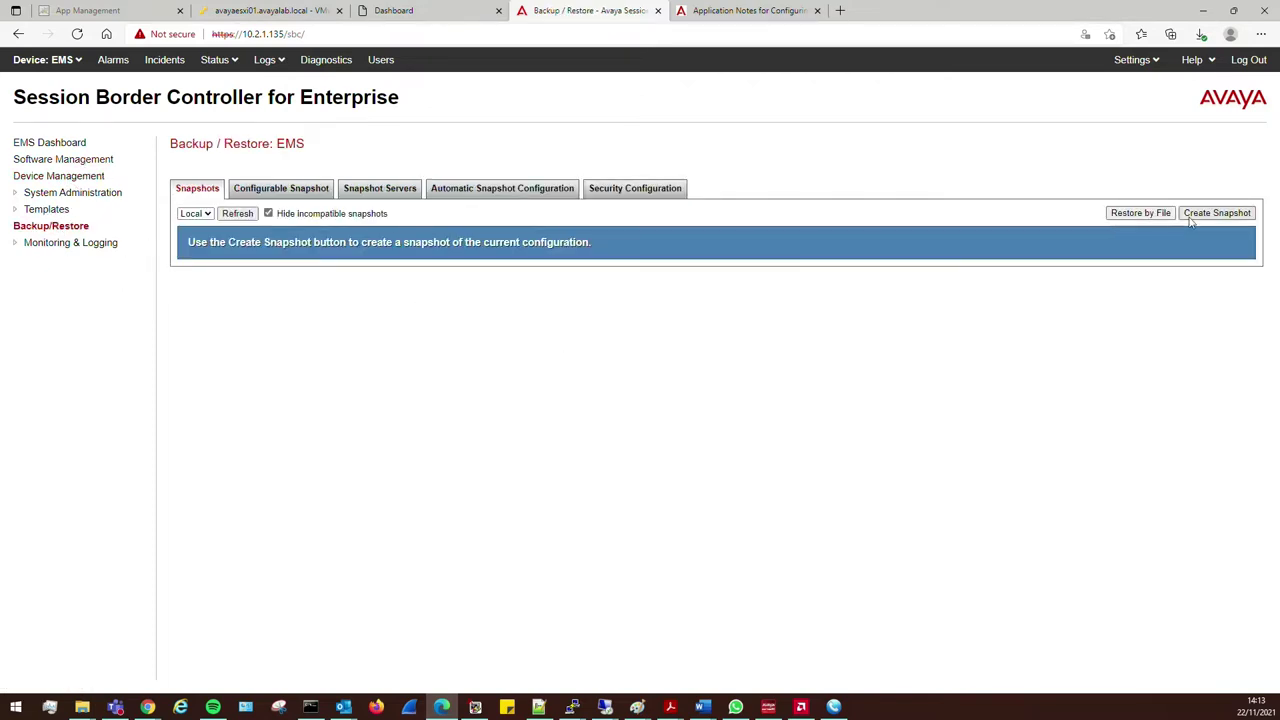
Step: Create a snapshot described 'AvayaGuru-22-11-2021' and download its .tar file
{"action": "left_click", "coordinate": [1214, 213]}
{"action": "left_click_drag", "start_coordinate": [697, 143], "coordinate": [371, 127]}
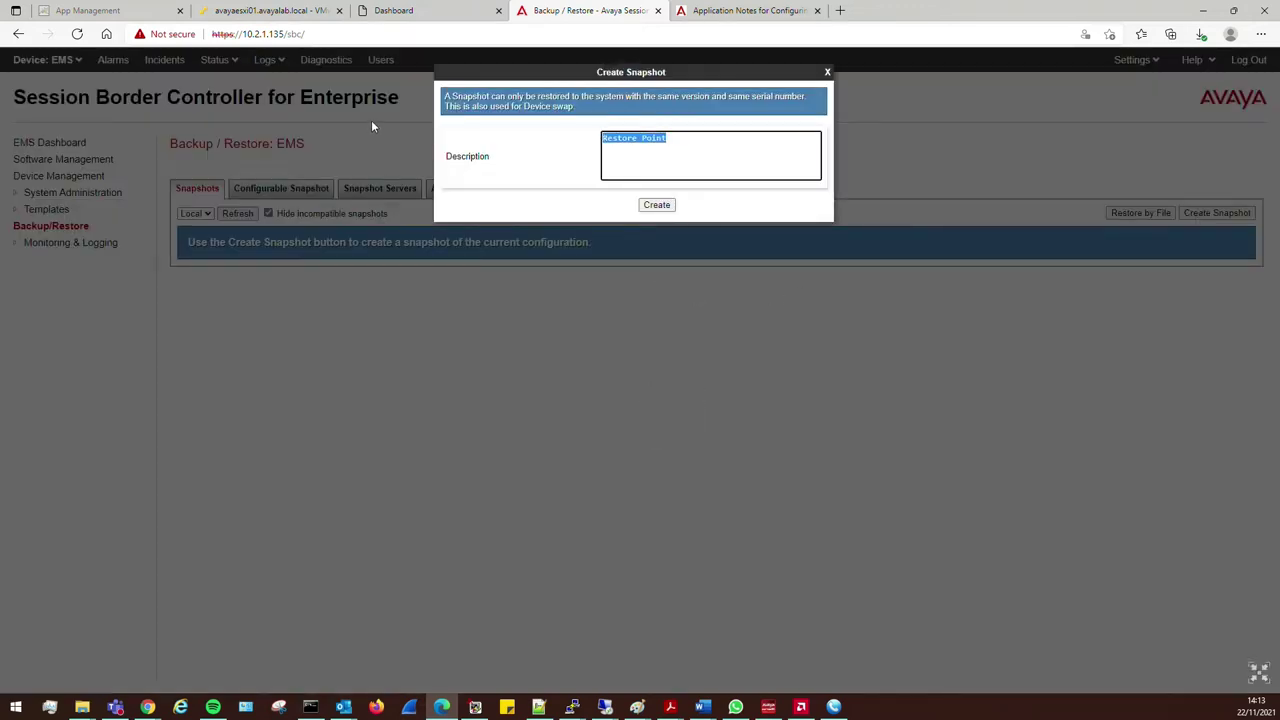
{"action": "type", "text": "AvayaGuru-22-11-2021"}
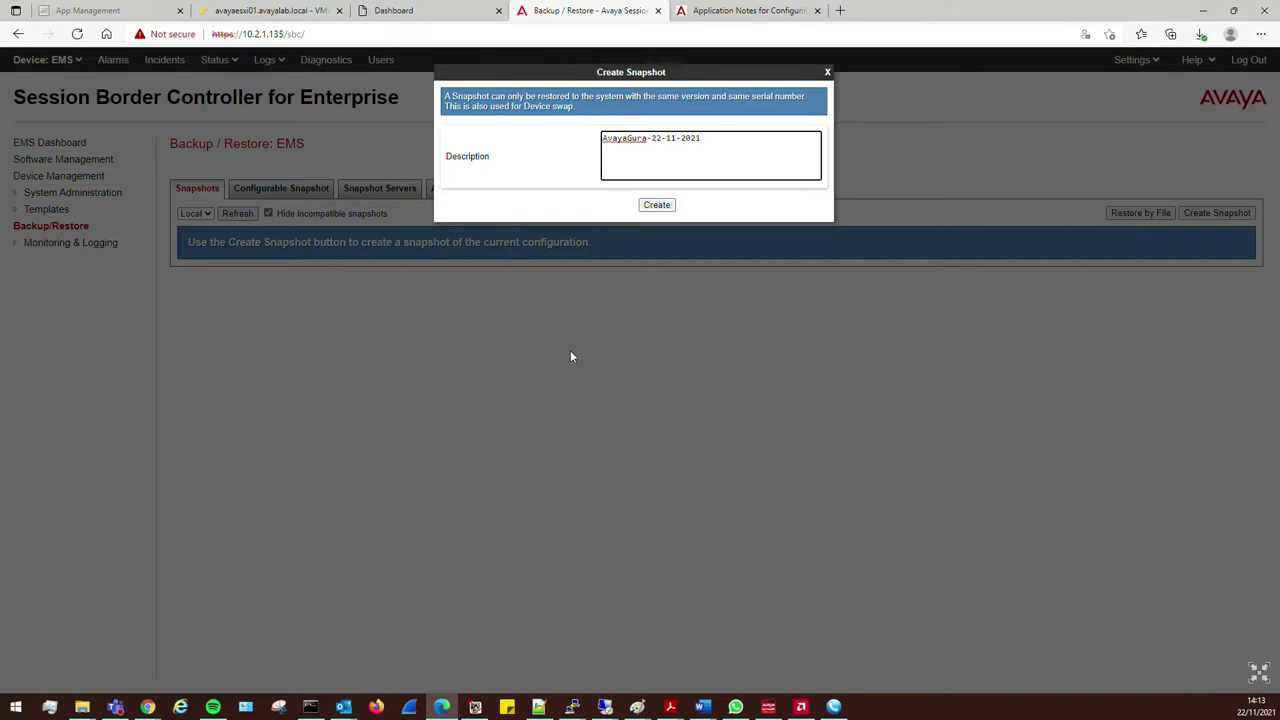
{"action": "left_click", "coordinate": [657, 206]}
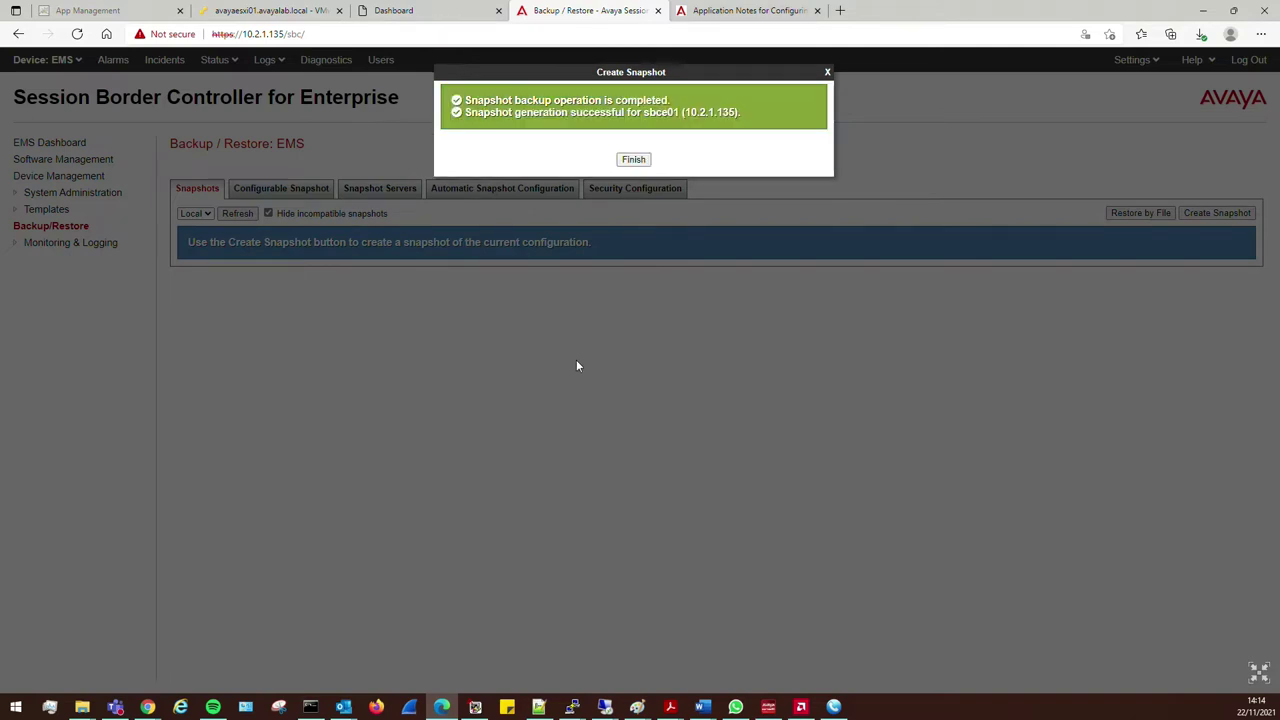
{"action": "left_click", "coordinate": [634, 160]}
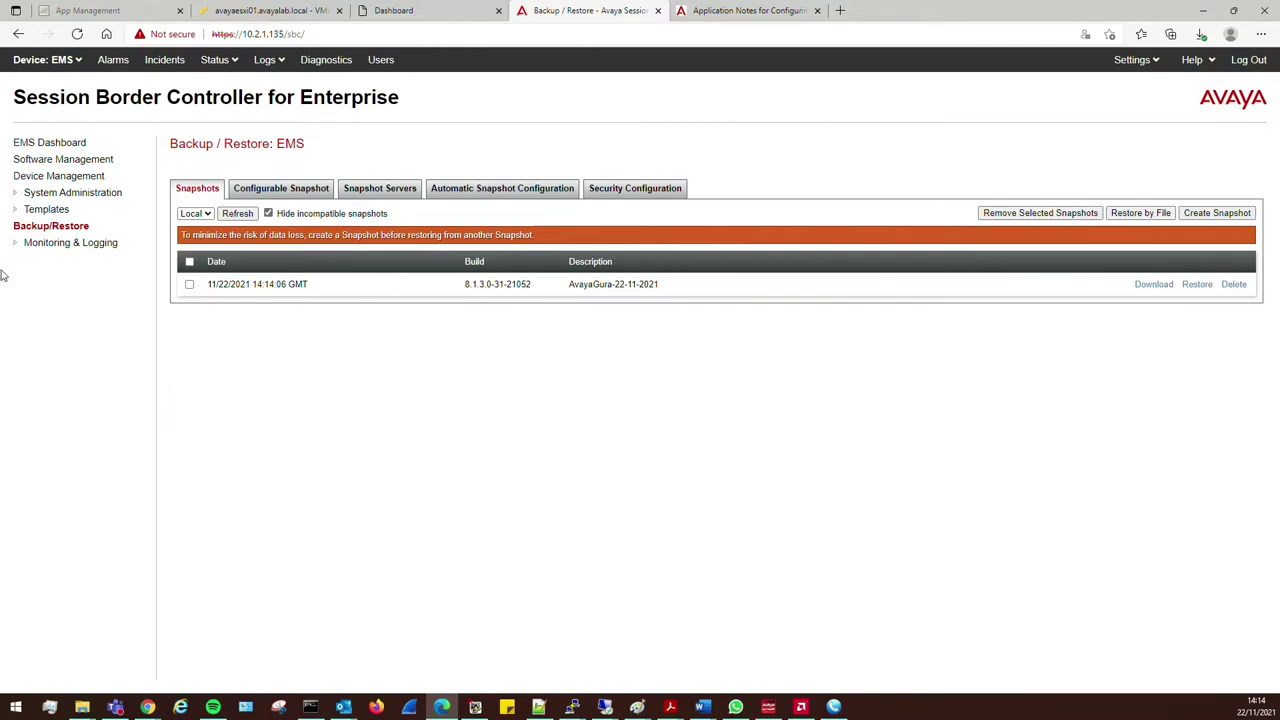
{"action": "left_click", "coordinate": [1154, 284]}
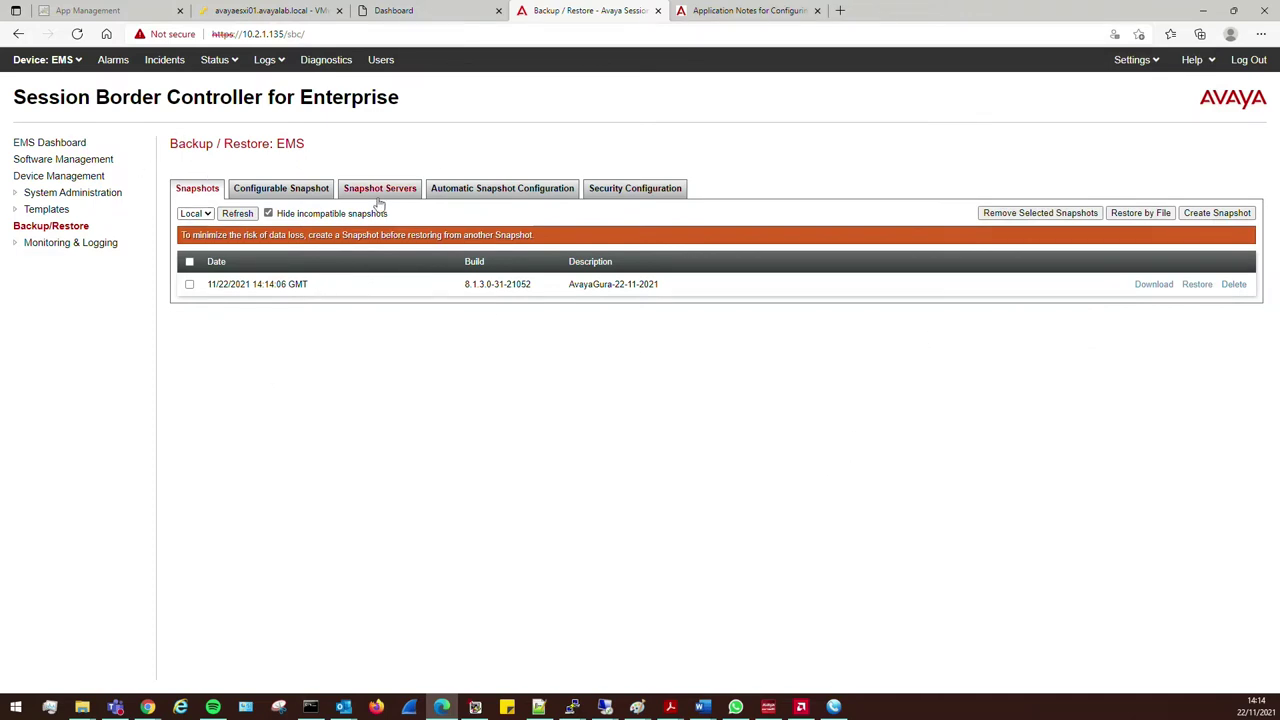
Step: Select device sbce01 and open Configuration Profiles > Server Interworking
{"action": "left_click", "coordinate": [42, 59]}
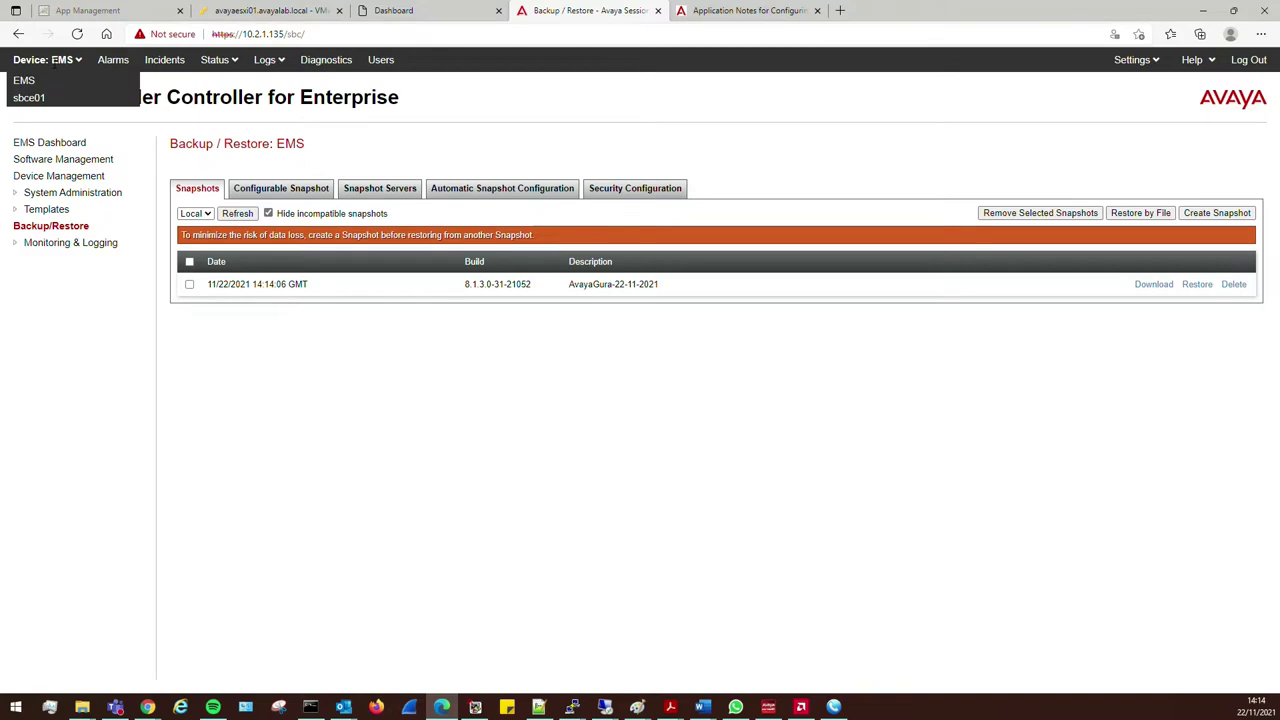
{"action": "left_click", "coordinate": [38, 98]}
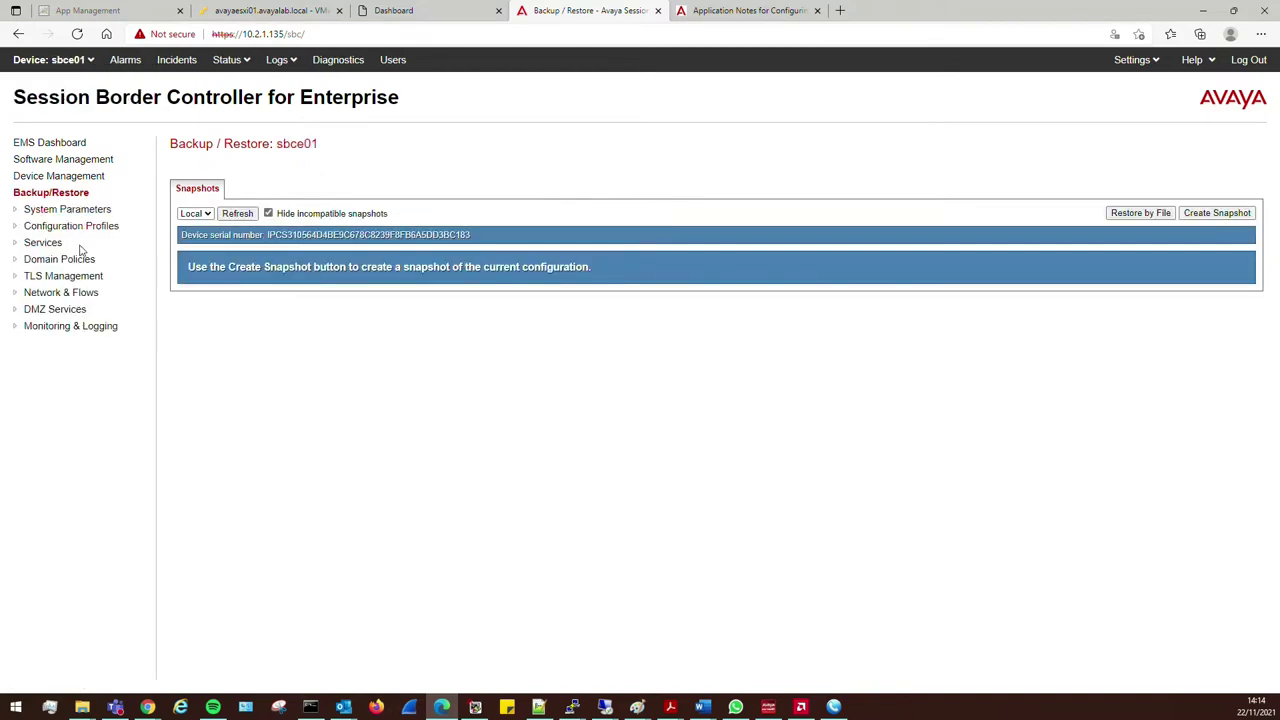
{"action": "left_click", "coordinate": [48, 60]}
{"action": "left_click", "coordinate": [26, 98]}
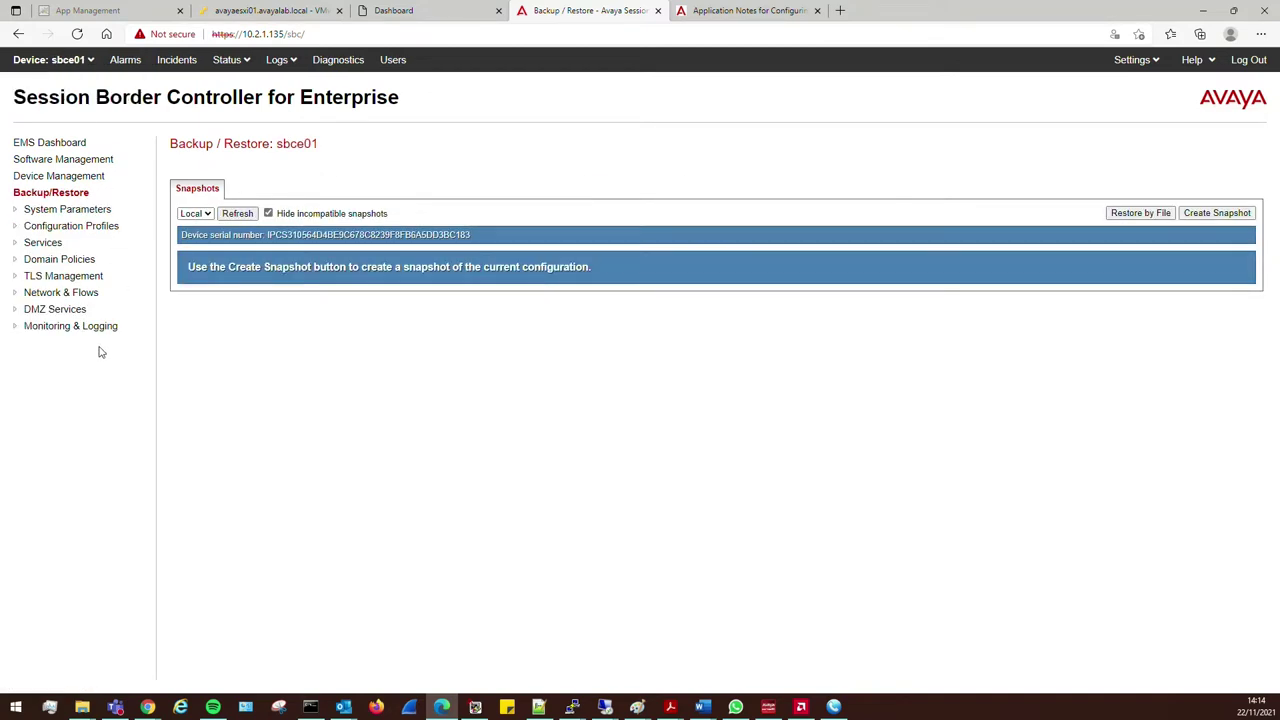
{"action": "left_click", "coordinate": [65, 228]}
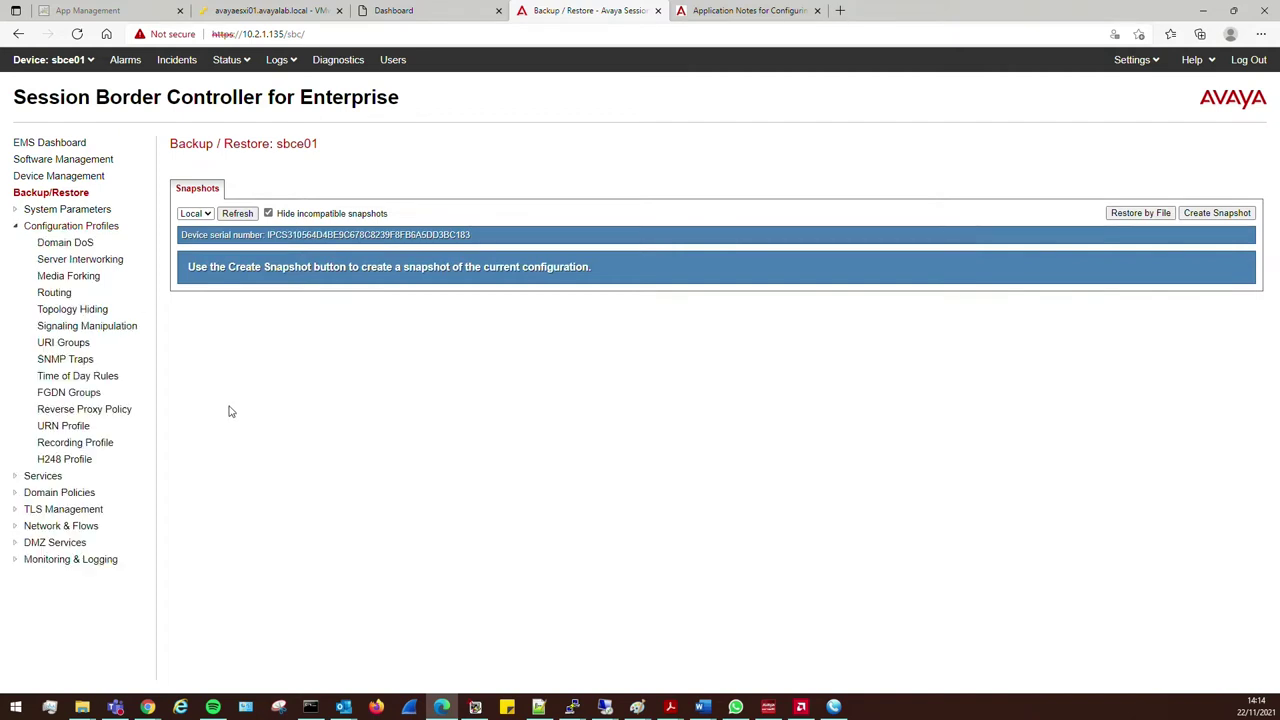
{"action": "left_click", "coordinate": [82, 263]}
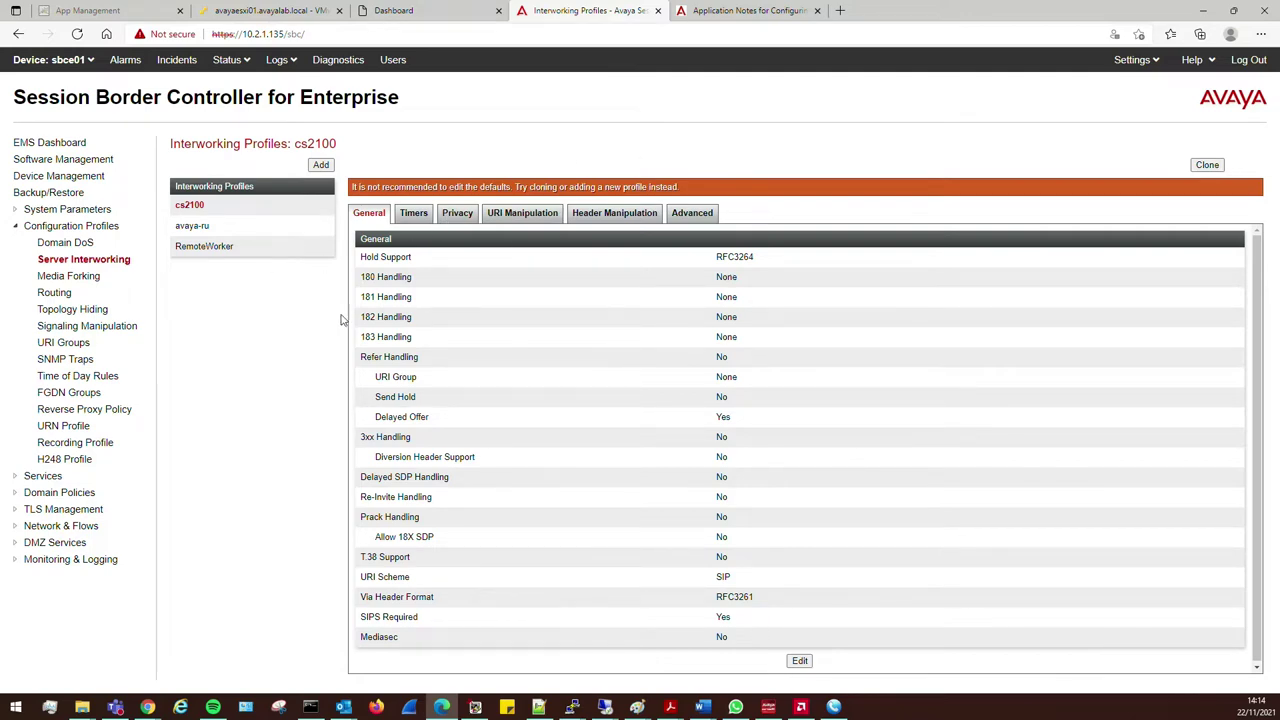
Step: Add an interworking profile 'Avaya' with T.38 Support on and SIPS Required off
{"action": "left_click", "coordinate": [320, 165]}
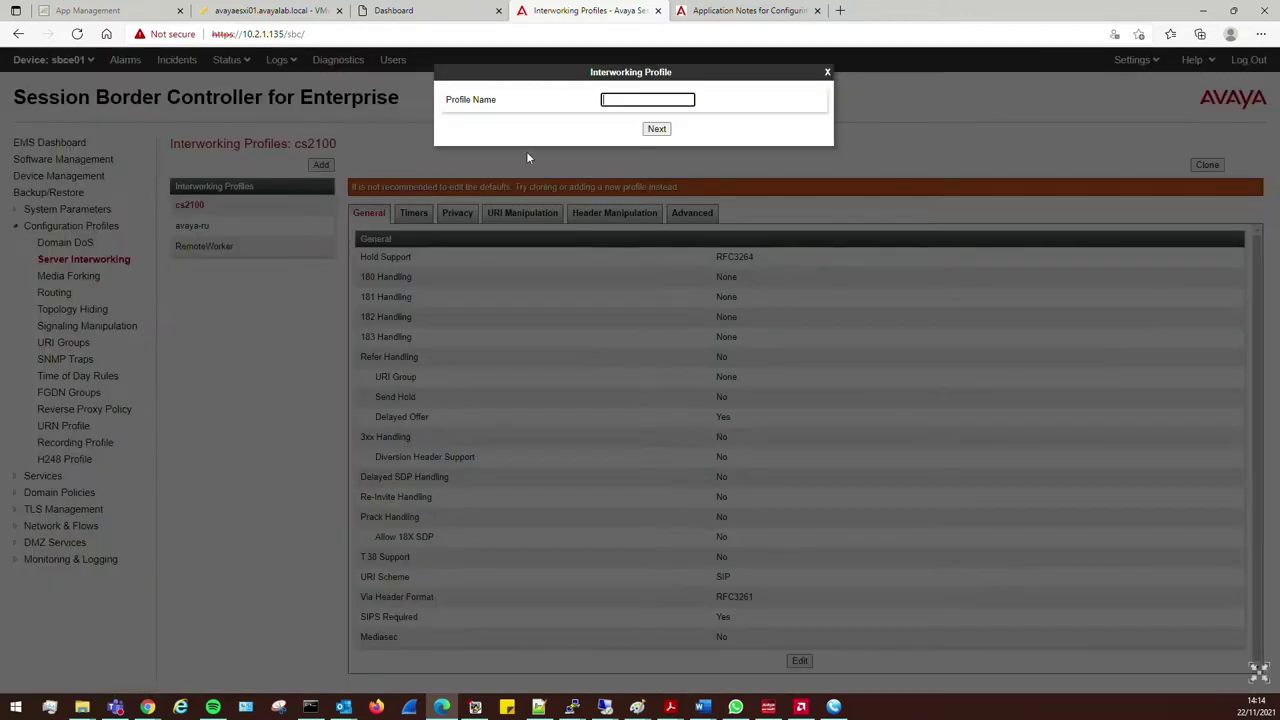
{"action": "type", "text": "Avaya"}
{"action": "left_click", "coordinate": [656, 129]}
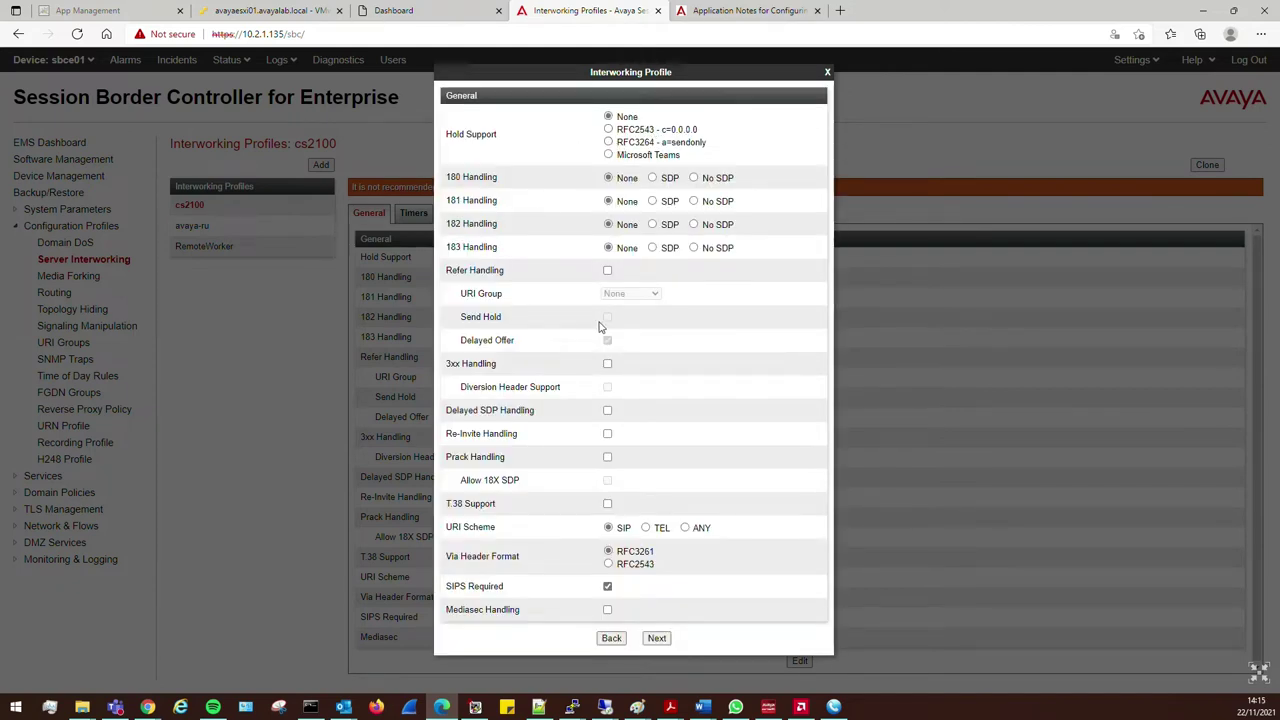
{"action": "left_click", "coordinate": [607, 504]}
{"action": "left_click", "coordinate": [607, 587]}
{"action": "left_click", "coordinate": [656, 638]}
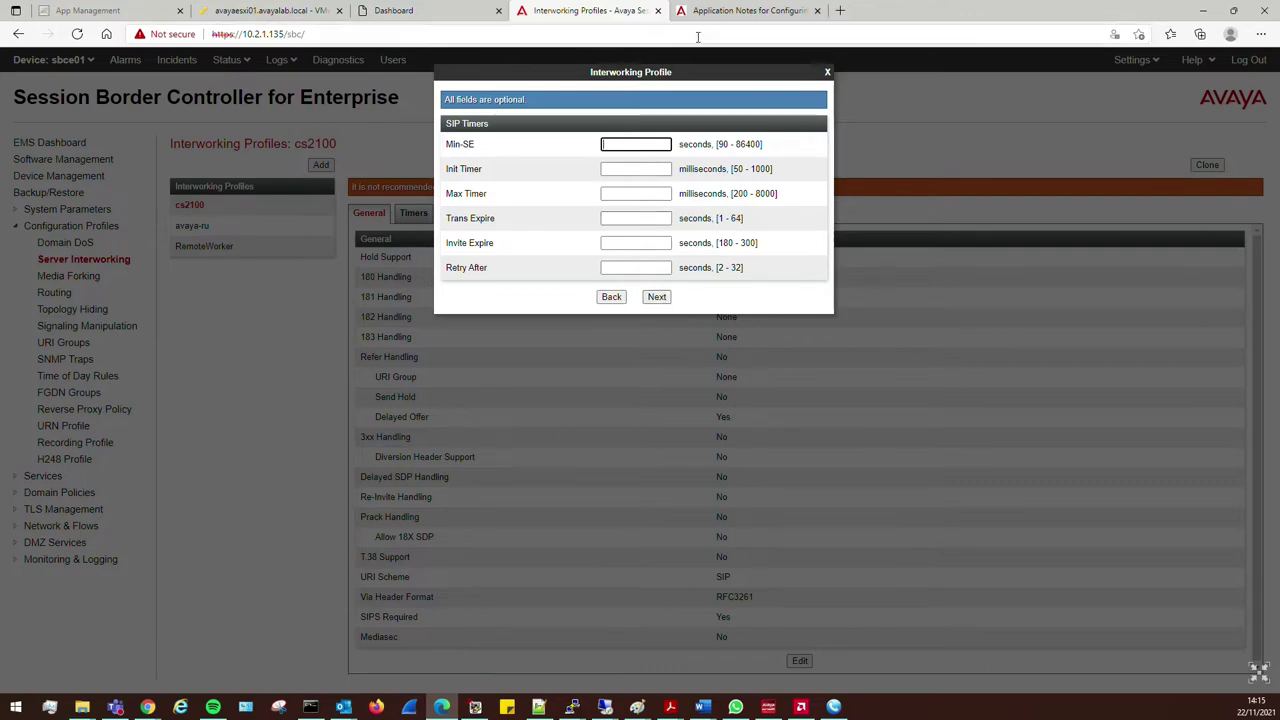
Step: Return to the application notes PDF and scroll up to page 28
{"action": "left_click", "coordinate": [748, 10]}
{"action": "scroll", "coordinate": [688, 376], "scroll_direction": "up", "scroll_amount": 10}
{"action": "scroll", "coordinate": [688, 376], "scroll_direction": "up", "scroll_amount": 6}
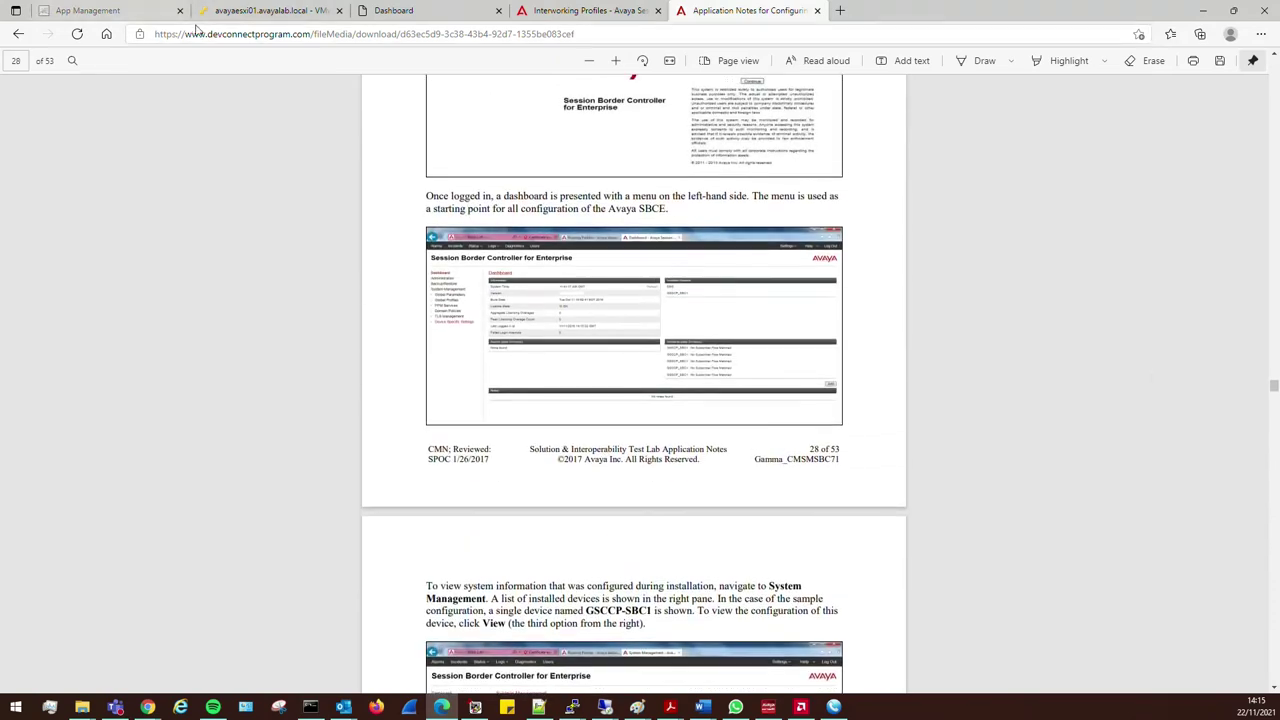
Step: Go to the devconnectprogram.com home page and search the site for verizon
{"action": "left_click_drag", "start_coordinate": [318, 33], "coordinate": [635, 52]}
{"action": "key", "text": "BackSpace"}
{"action": "key", "text": "Return"}
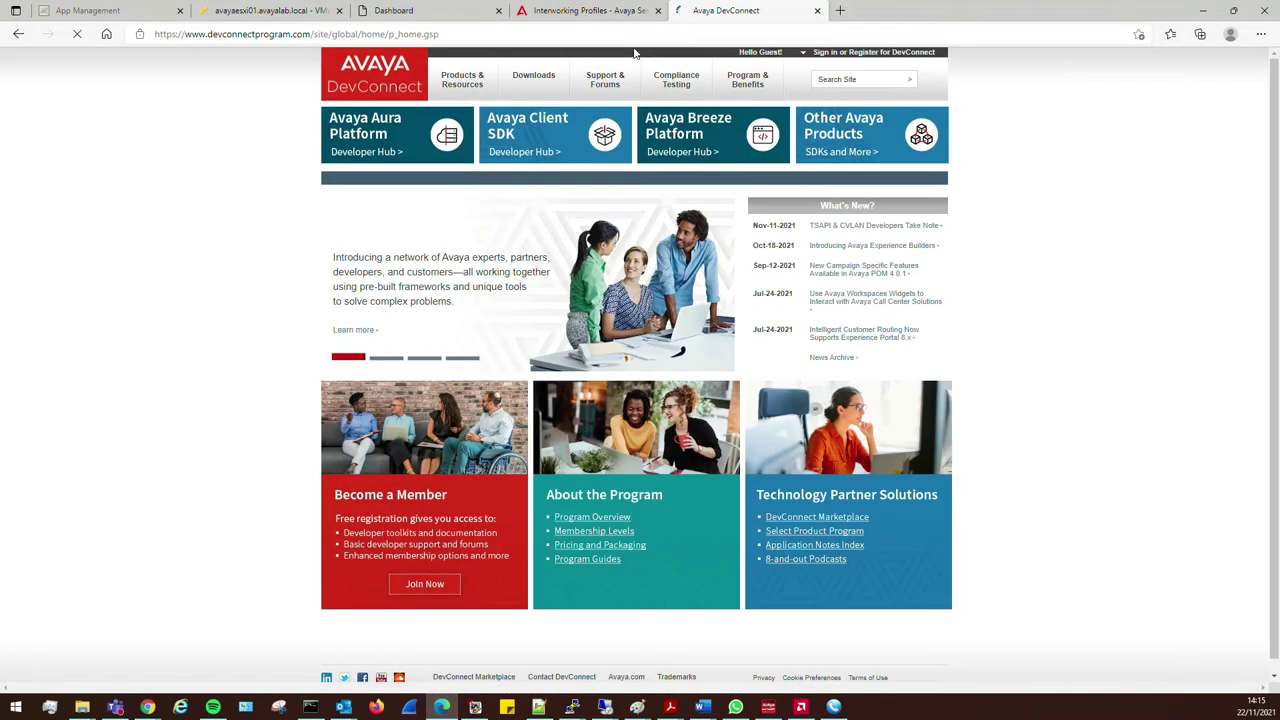
{"action": "left_click", "coordinate": [866, 79]}
{"action": "type", "text": "ve"}
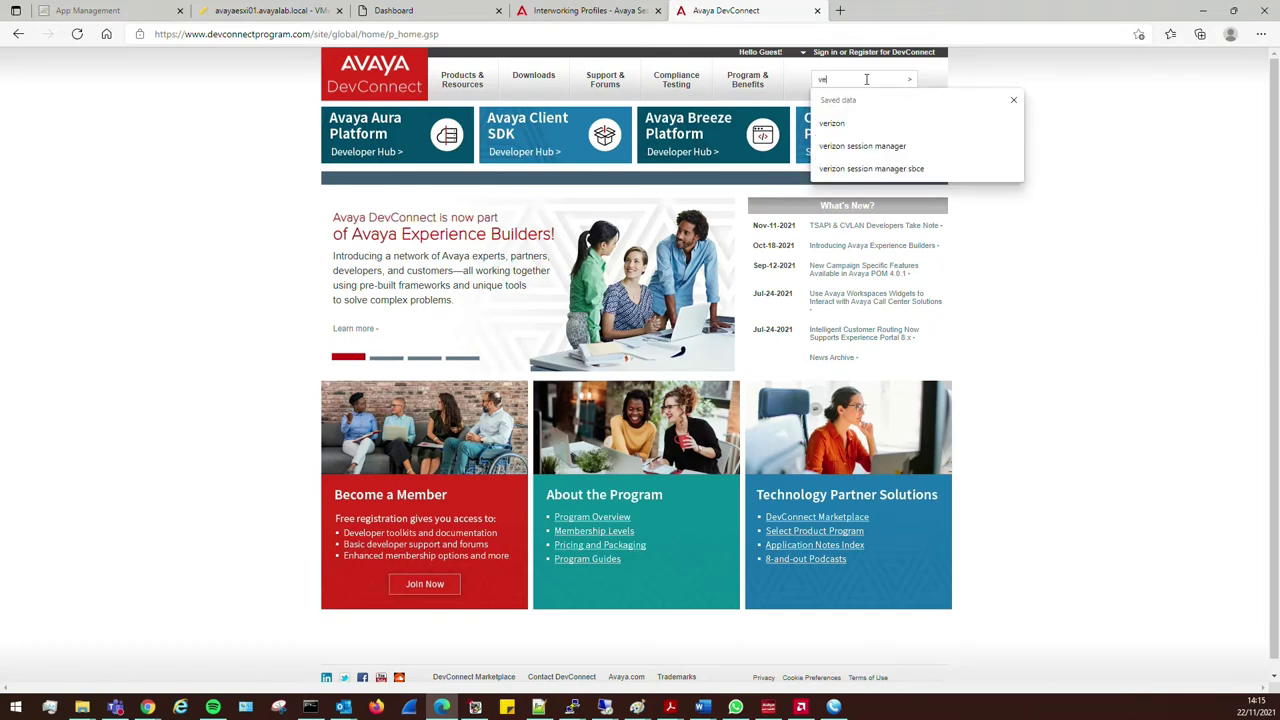
{"action": "key", "text": "Return"}
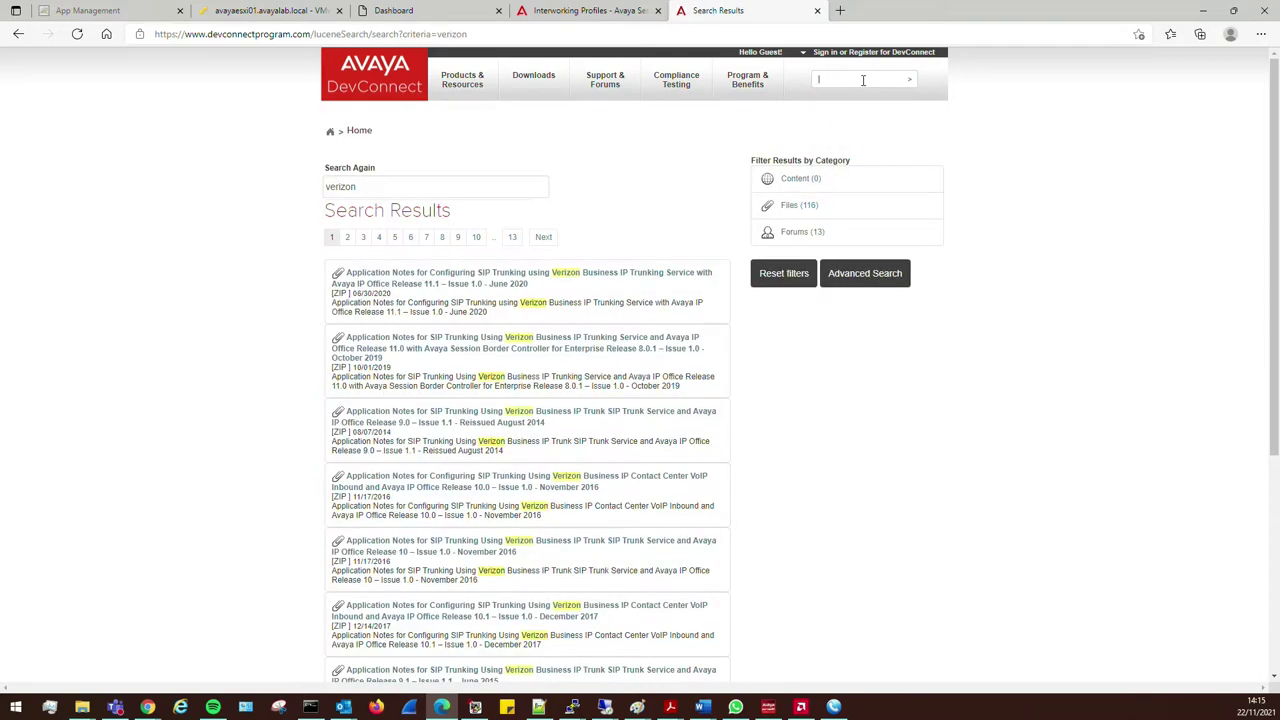
Step: Search DevConnect for vodafone, then return to the unfinished interworking profile
{"action": "left_click", "coordinate": [863, 80]}
{"action": "type", "text": "voda"}
{"action": "key", "text": "Return"}
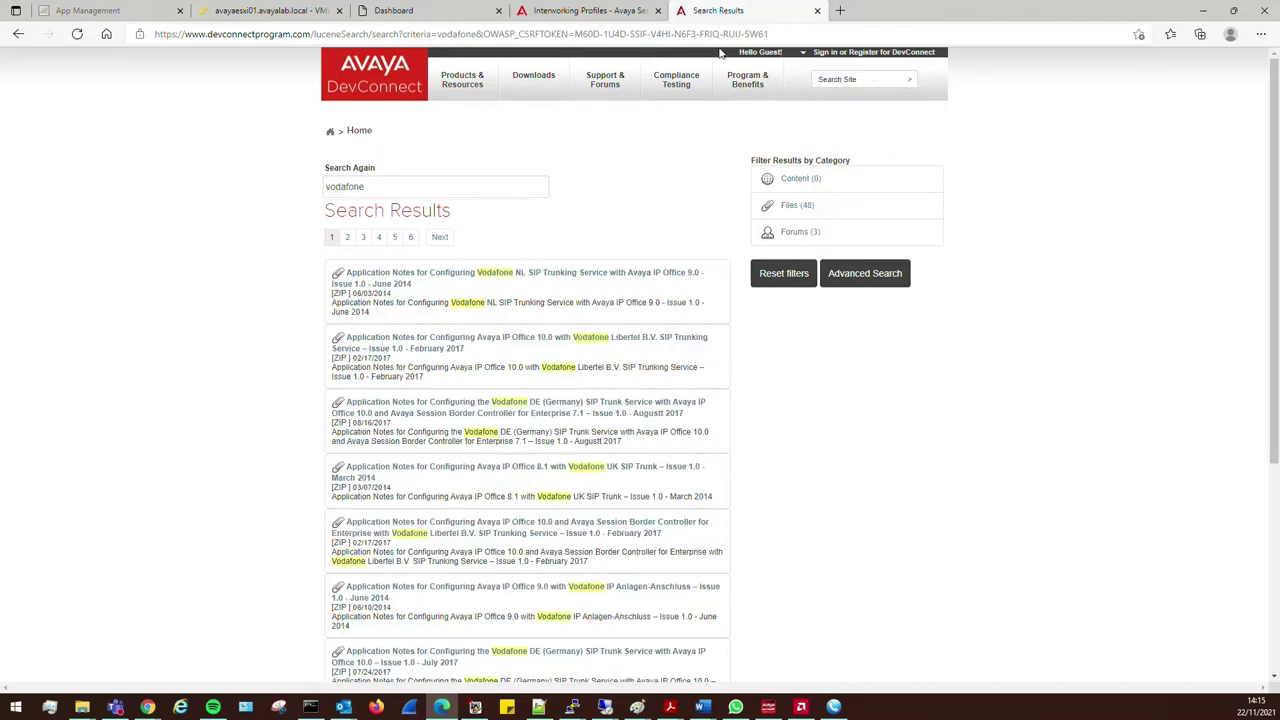
{"action": "scroll", "coordinate": [437, 400], "scroll_direction": "down", "scroll_amount": 1}
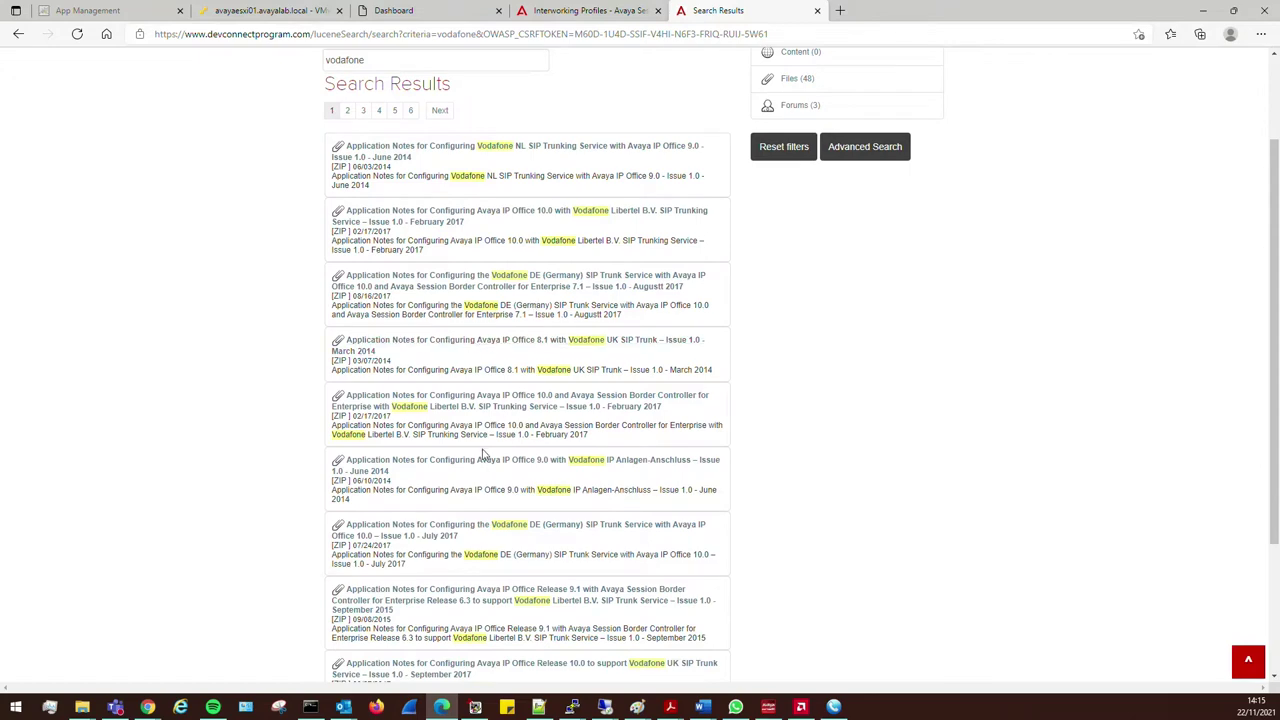
{"action": "scroll", "coordinate": [570, 555], "scroll_direction": "up", "scroll_amount": 1}
{"action": "left_click", "coordinate": [577, 10]}
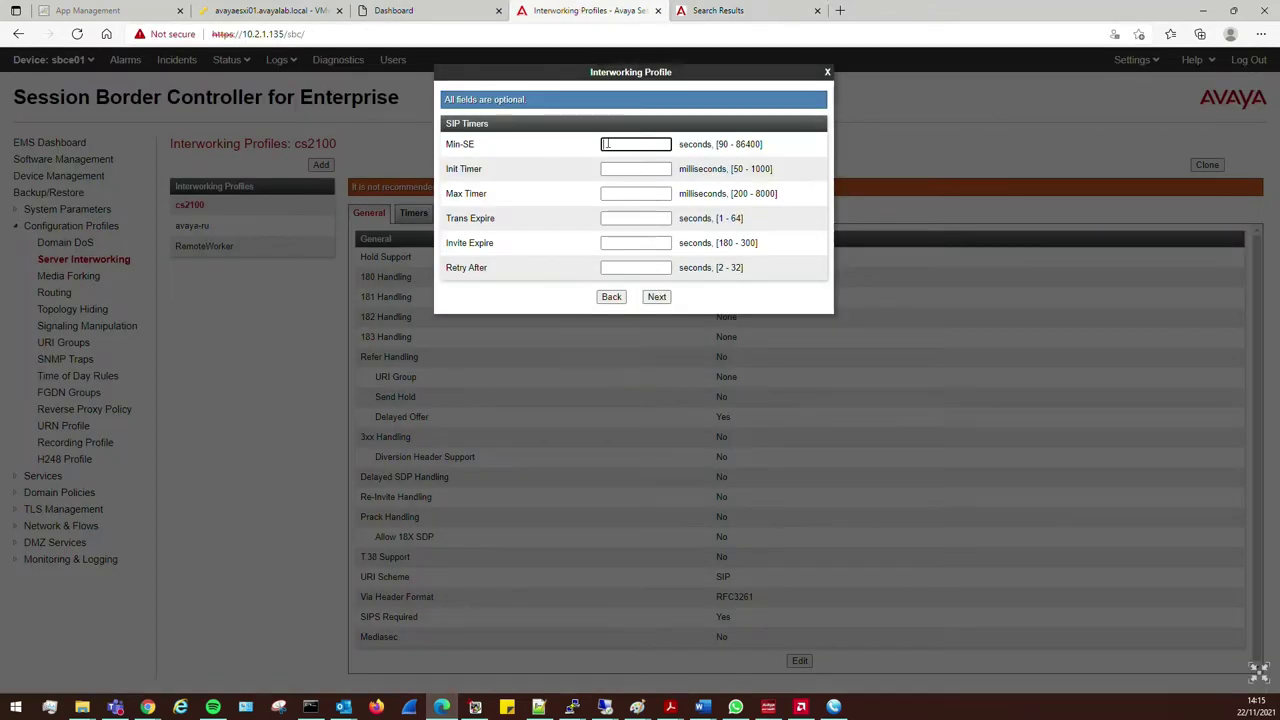
Step: Finish the Avaya profile with Extensions set to Avaya and DTMF Support None
{"action": "left_click", "coordinate": [658, 297]}
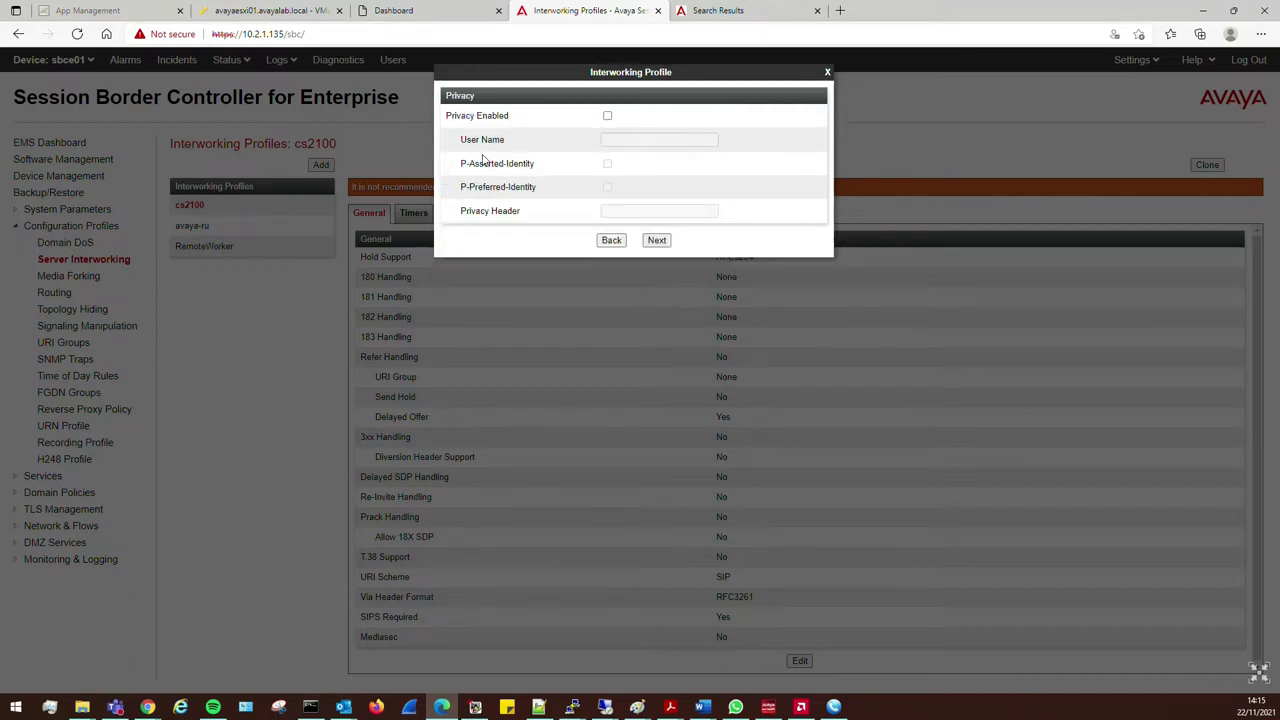
{"action": "left_click", "coordinate": [657, 240]}
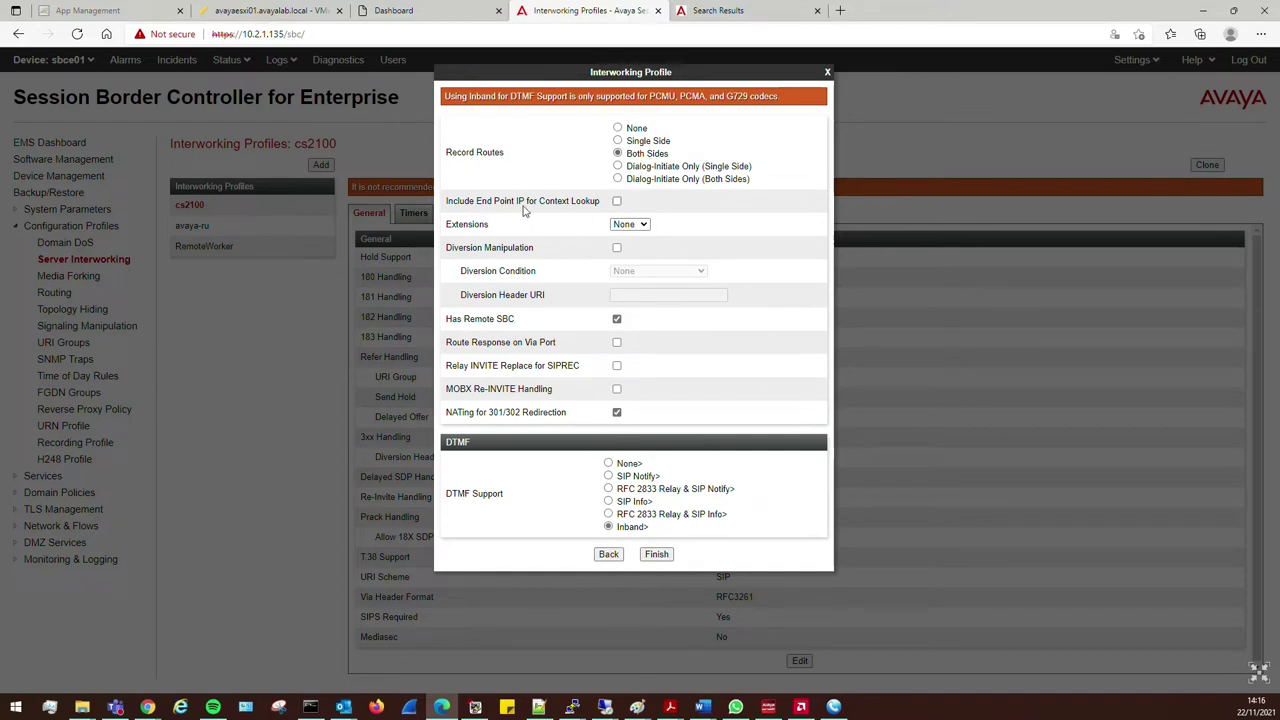
{"action": "left_click", "coordinate": [632, 226]}
{"action": "left_click", "coordinate": [631, 252]}
{"action": "left_click", "coordinate": [608, 464]}
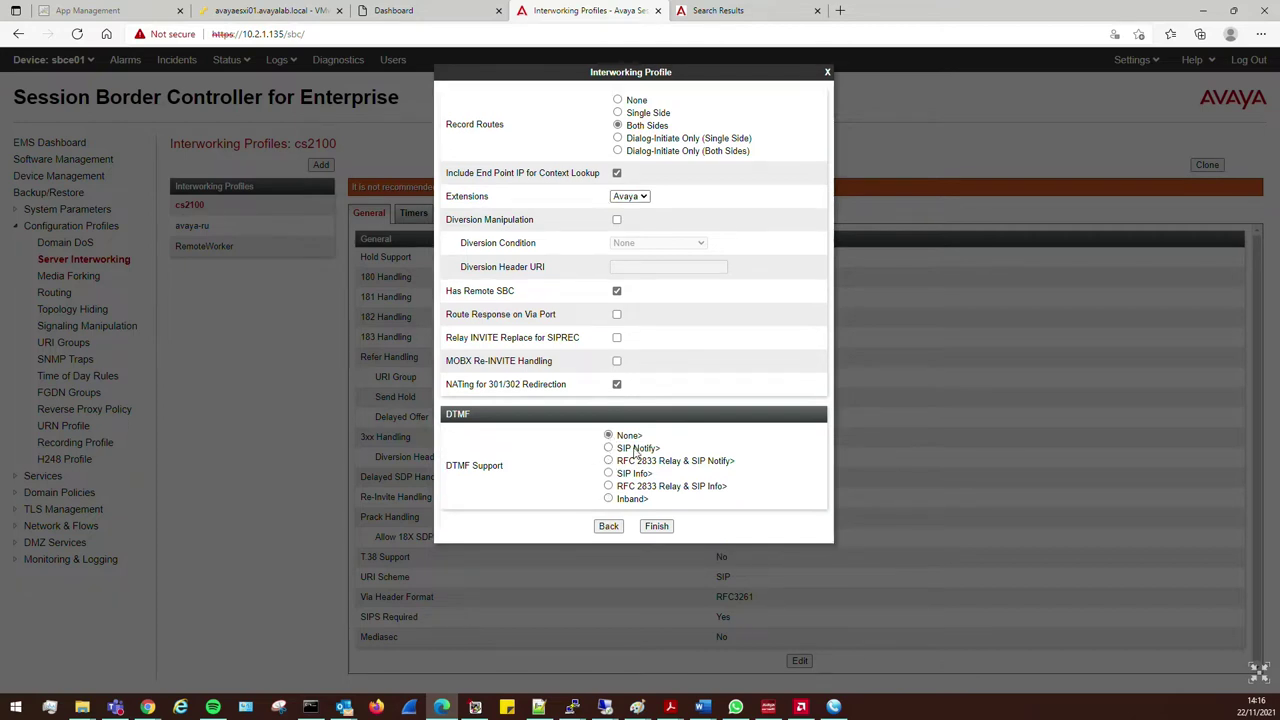
{"action": "left_click", "coordinate": [655, 527]}
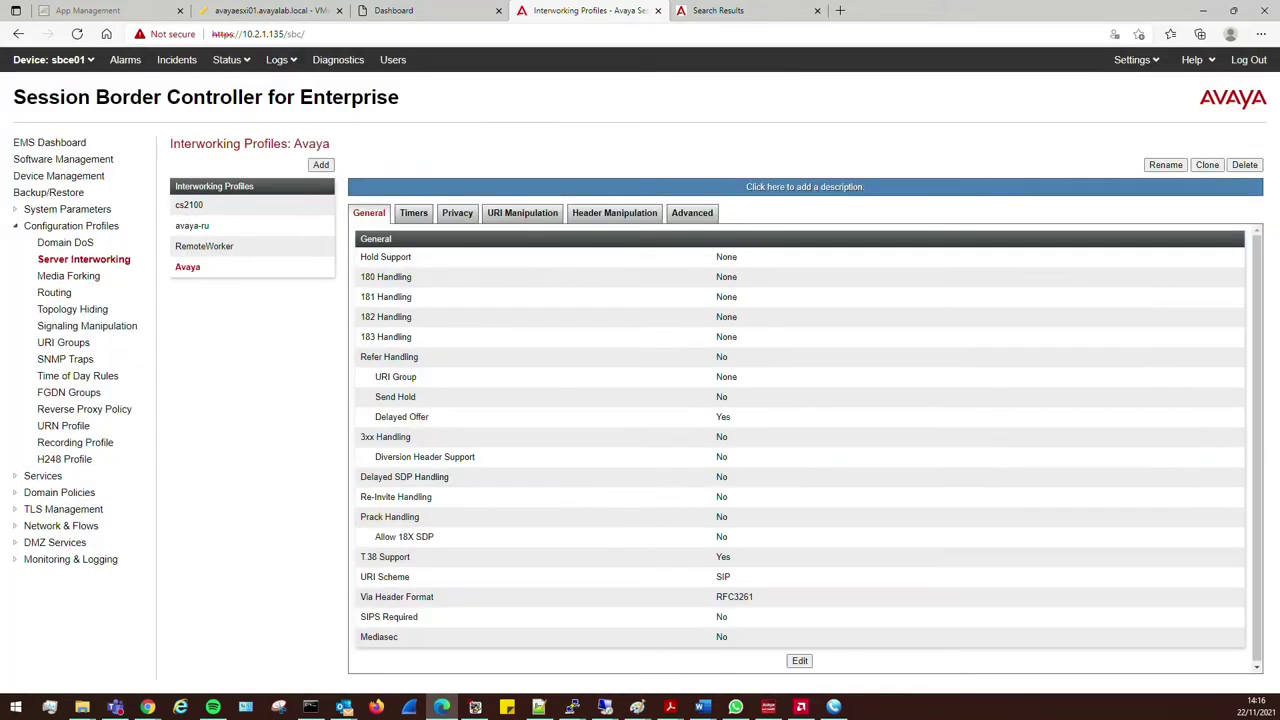
Step: Bring the browser back and start adding another interworking profile
{"action": "key", "text": "alt+Tab"}
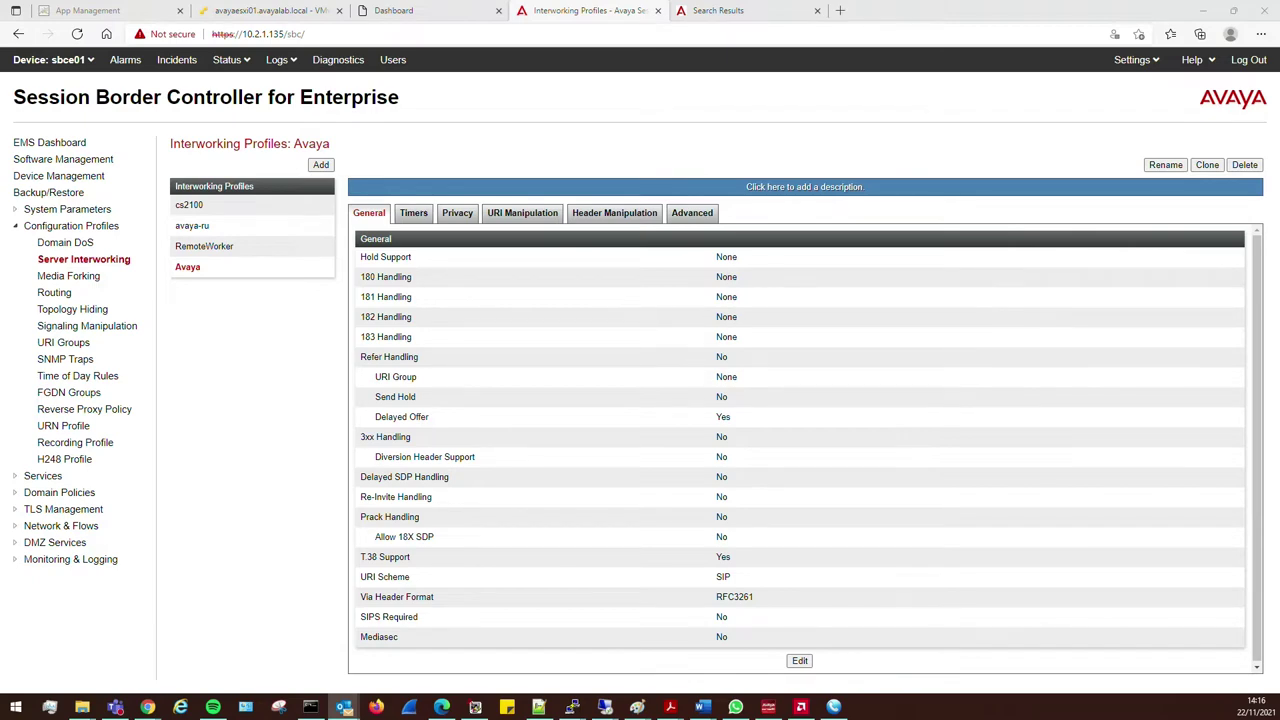
{"action": "left_click", "coordinate": [314, 334]}
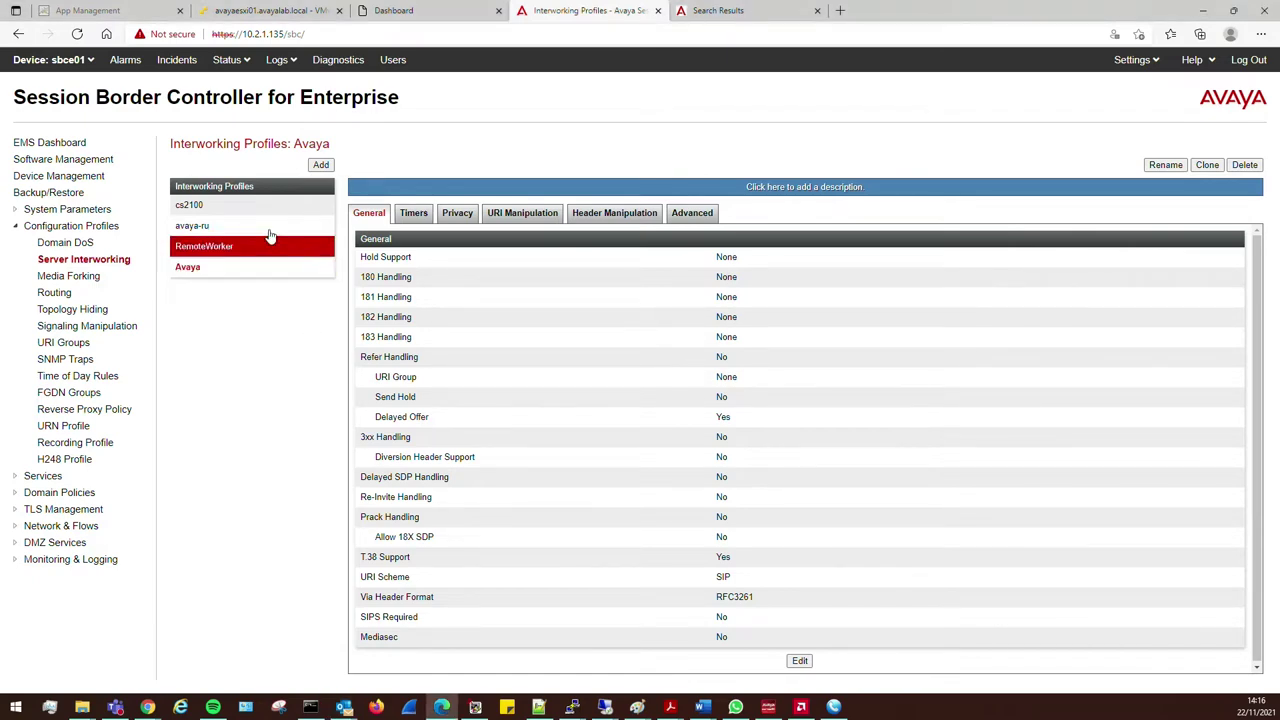
{"action": "left_click", "coordinate": [320, 166]}
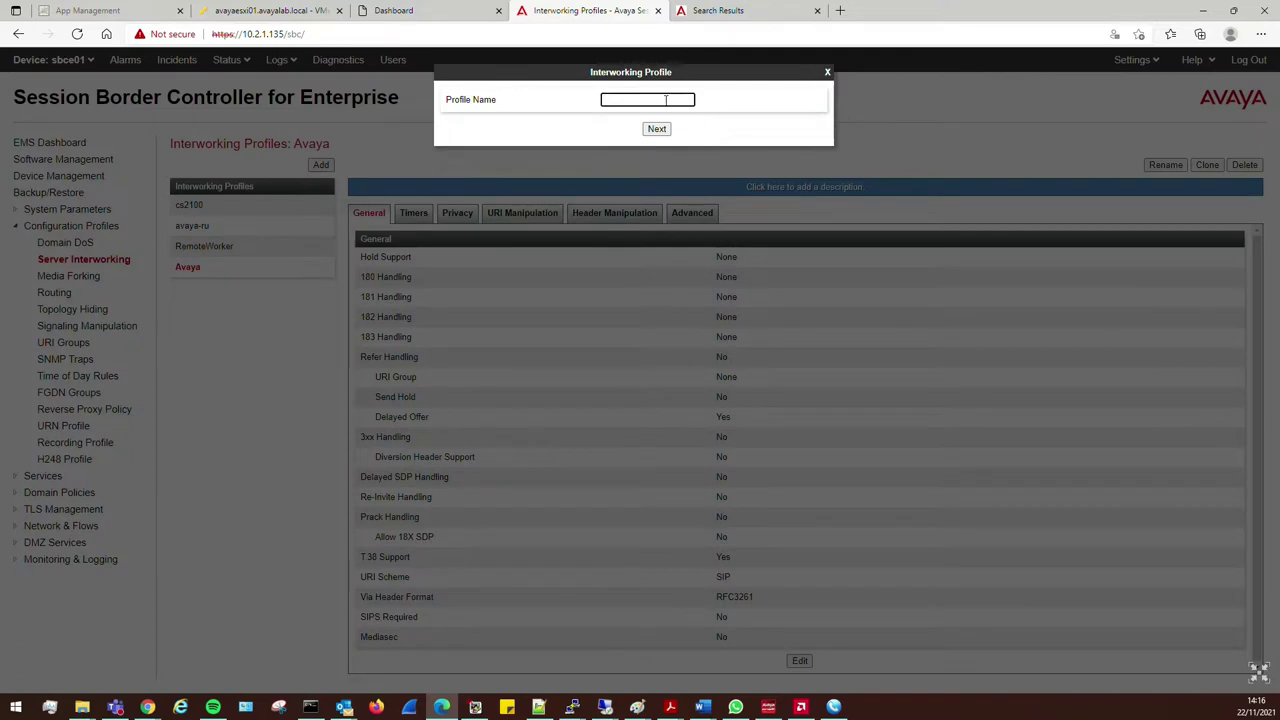
Step: Save profile 'Service_Provider' with Delayed SDP Handling, Avaya extensions and DTMF Support None
{"action": "type", "text": "Service_Provider"}
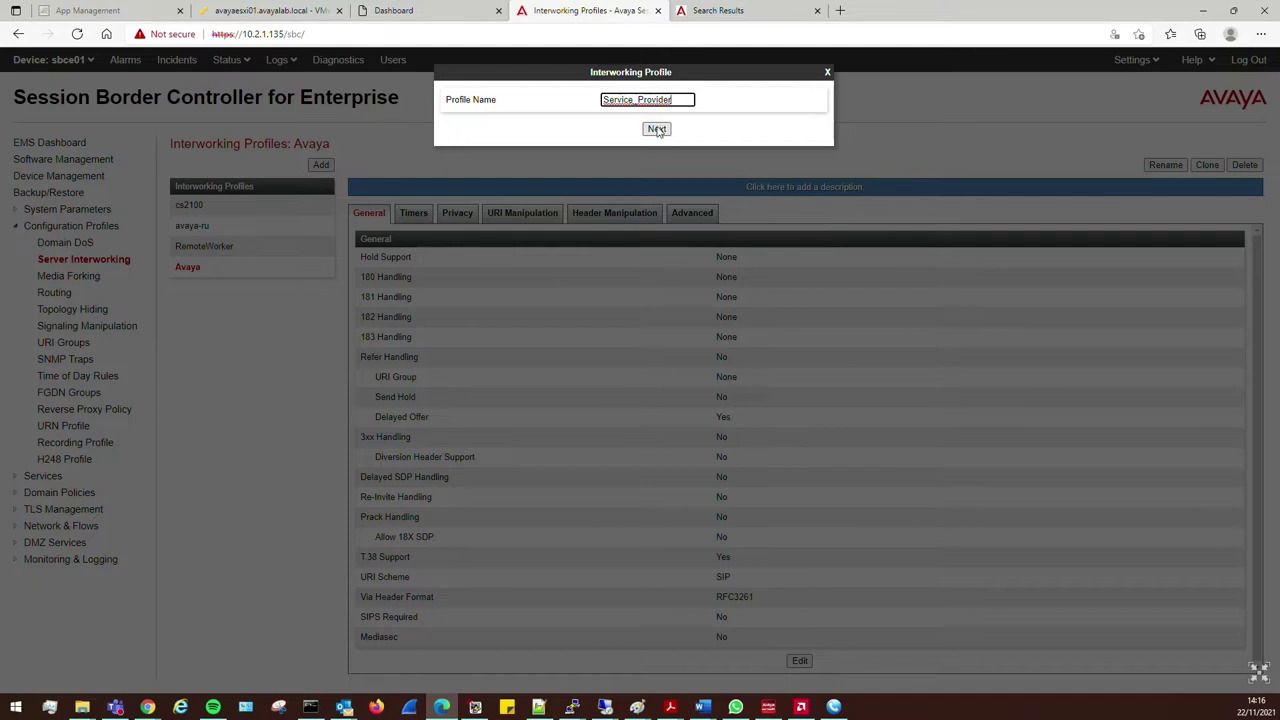
{"action": "left_click", "coordinate": [657, 129]}
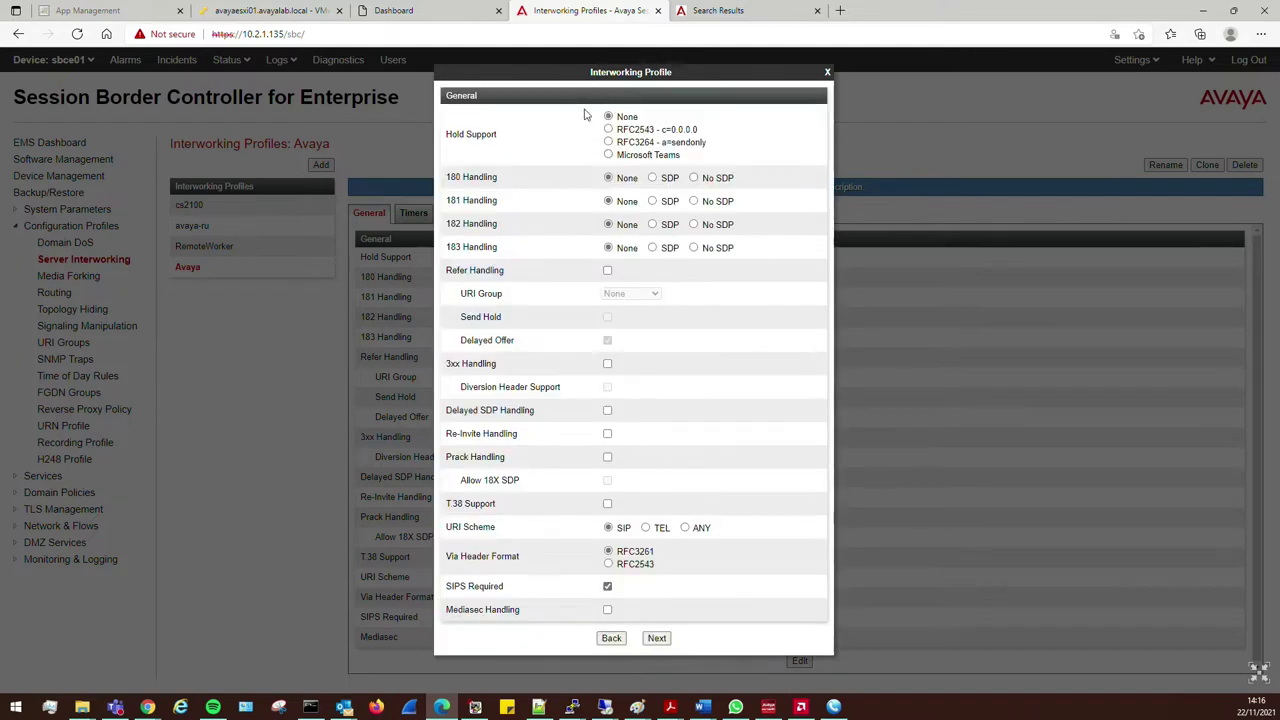
{"action": "left_click", "coordinate": [607, 411]}
{"action": "left_click", "coordinate": [657, 638]}
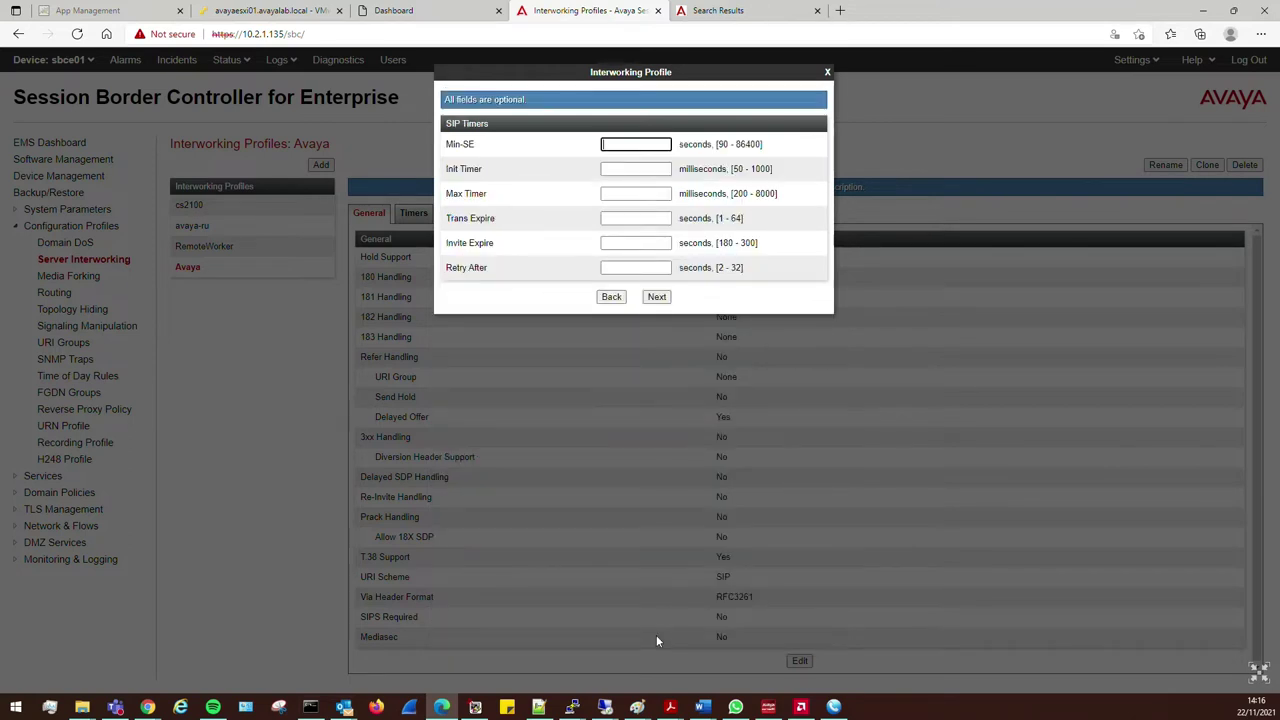
{"action": "left_click", "coordinate": [657, 297]}
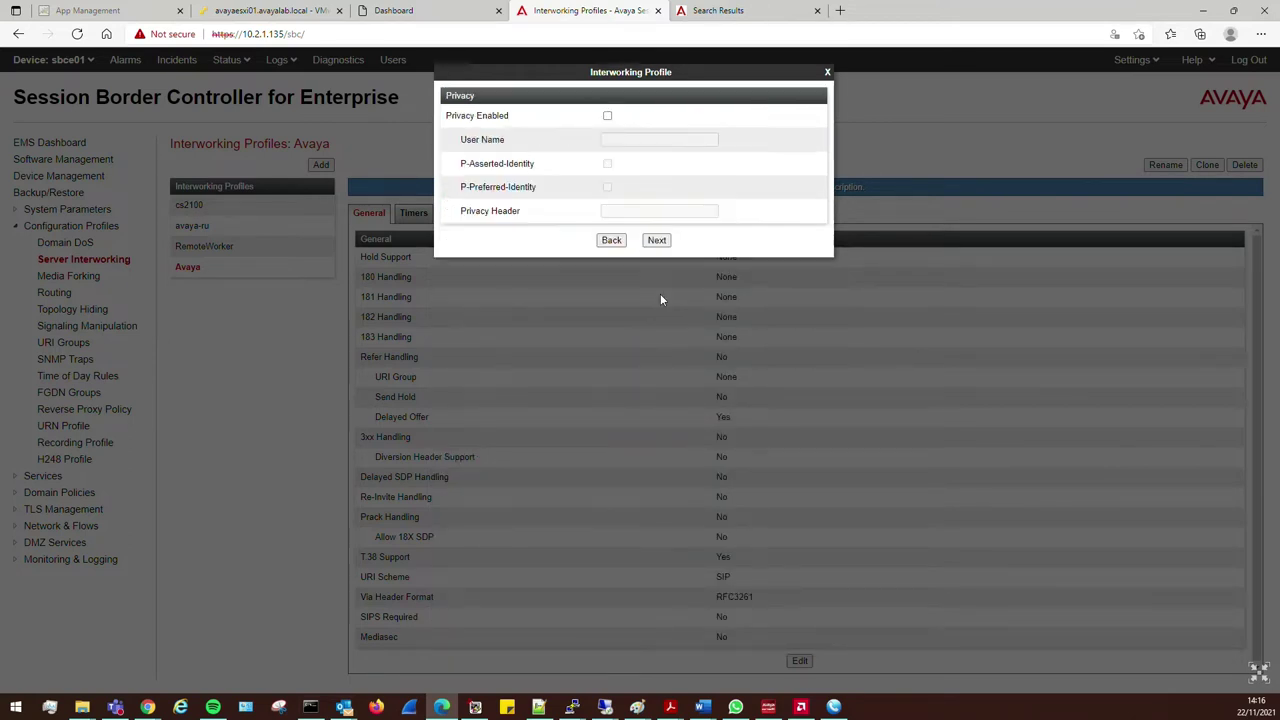
{"action": "left_click", "coordinate": [657, 240]}
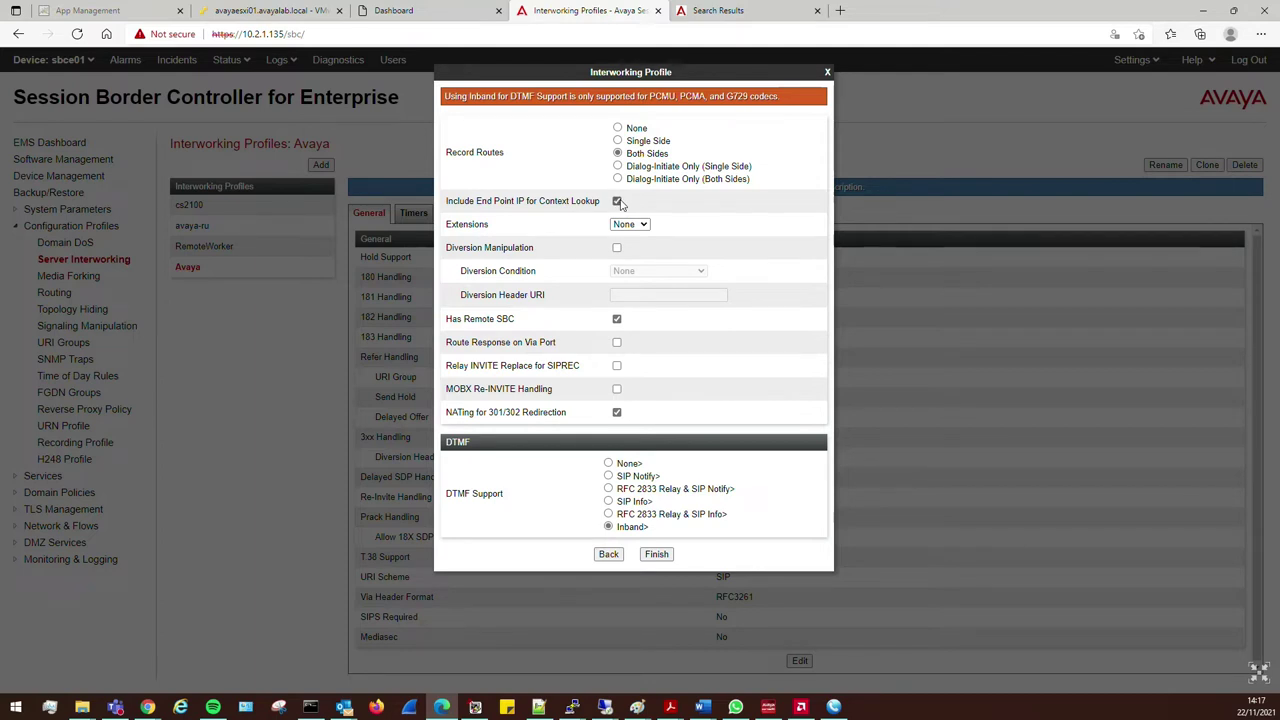
{"action": "left_click", "coordinate": [628, 225]}
{"action": "left_click", "coordinate": [631, 252]}
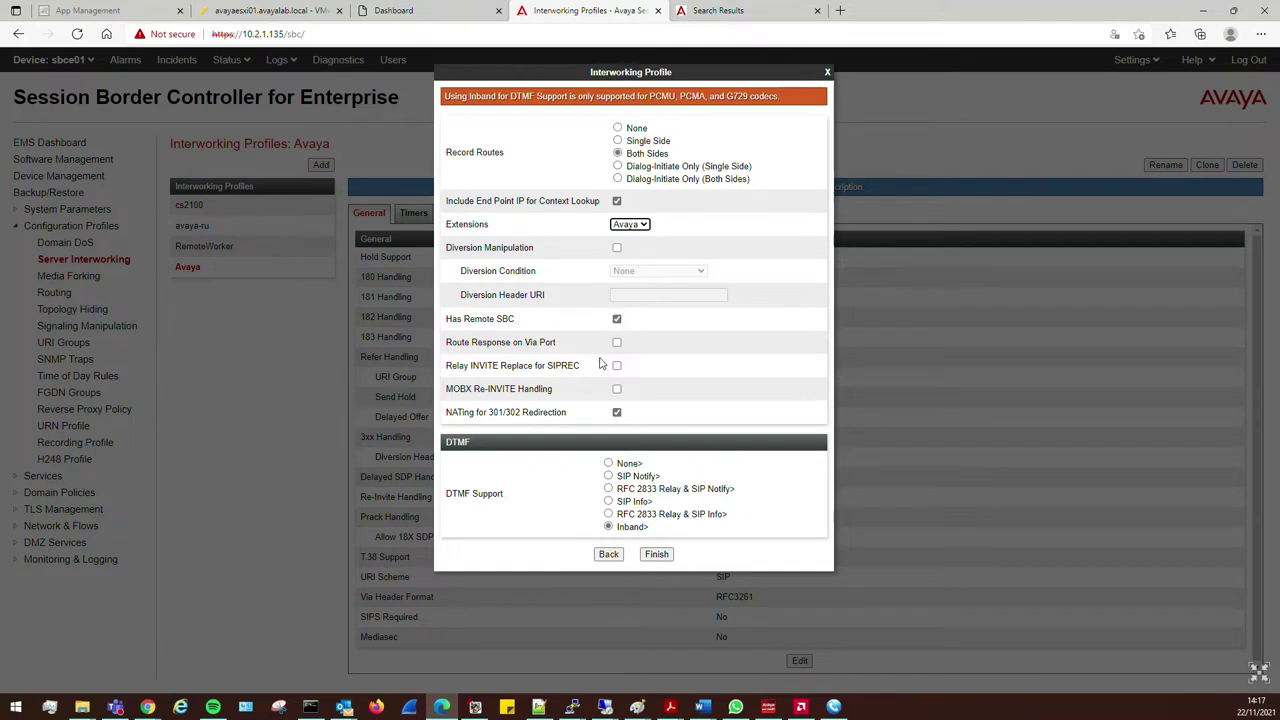
{"action": "left_click", "coordinate": [608, 465]}
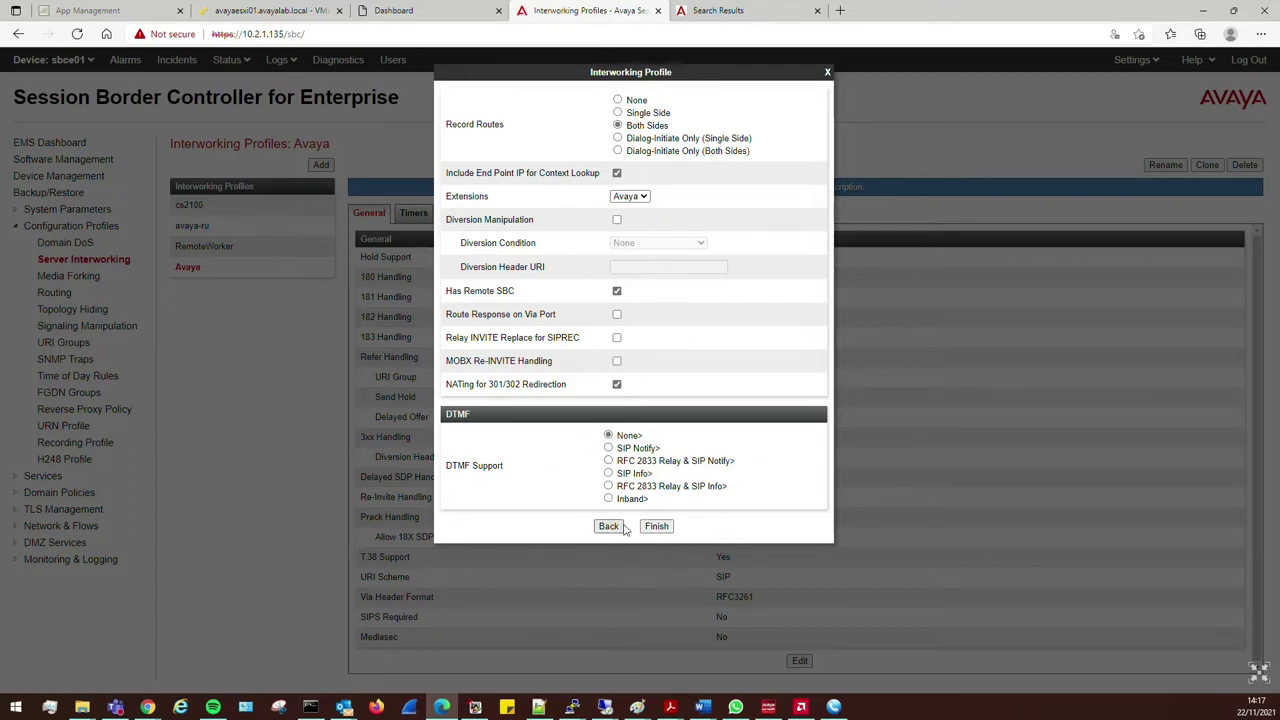
{"action": "left_click", "coordinate": [656, 526]}
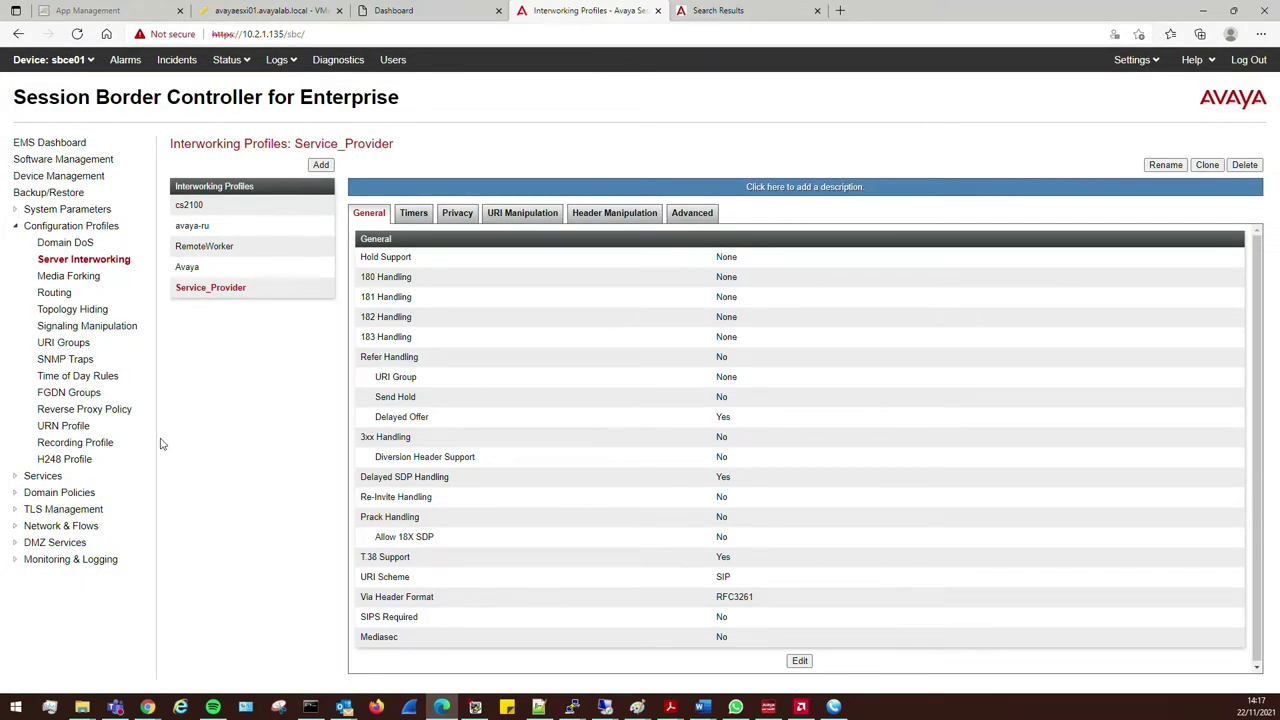
Step: Compare the Service_Provider and Avaya profiles, then open Services > SIP Servers
{"action": "left_click", "coordinate": [229, 289]}
{"action": "left_click", "coordinate": [240, 271]}
{"action": "left_click", "coordinate": [249, 289]}
{"action": "left_click", "coordinate": [30, 477]}
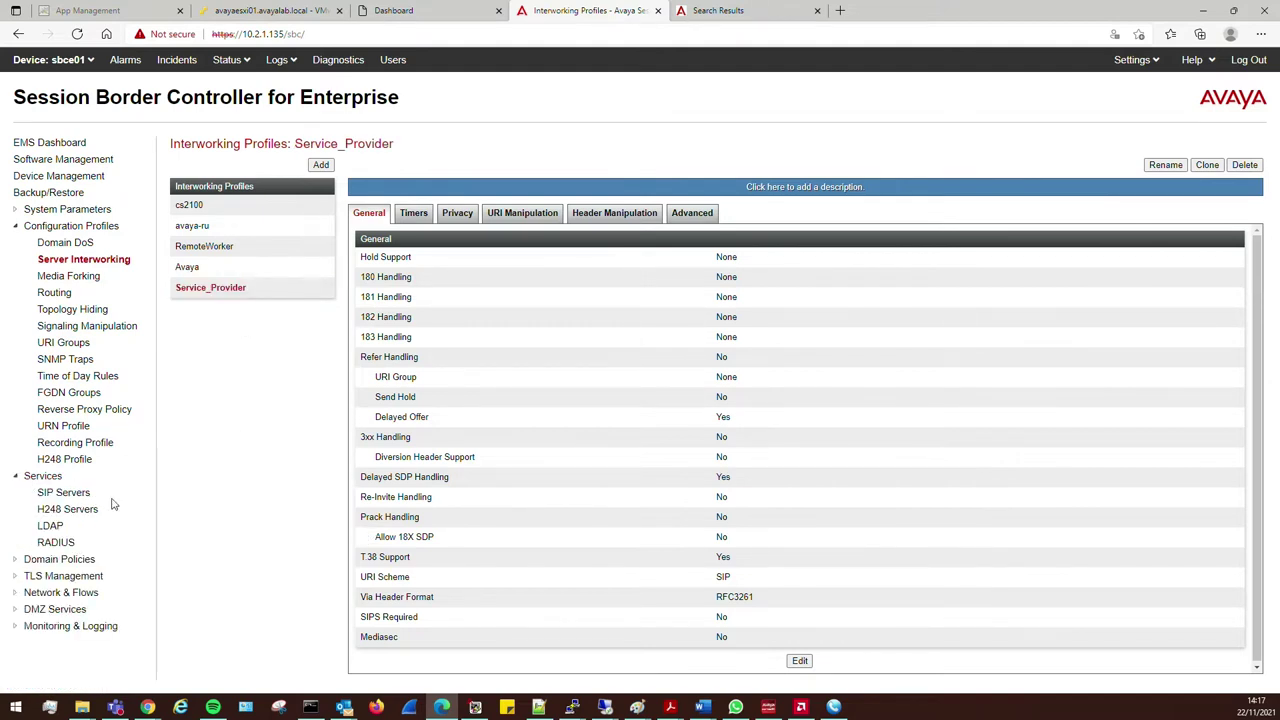
{"action": "left_click", "coordinate": [64, 493]}
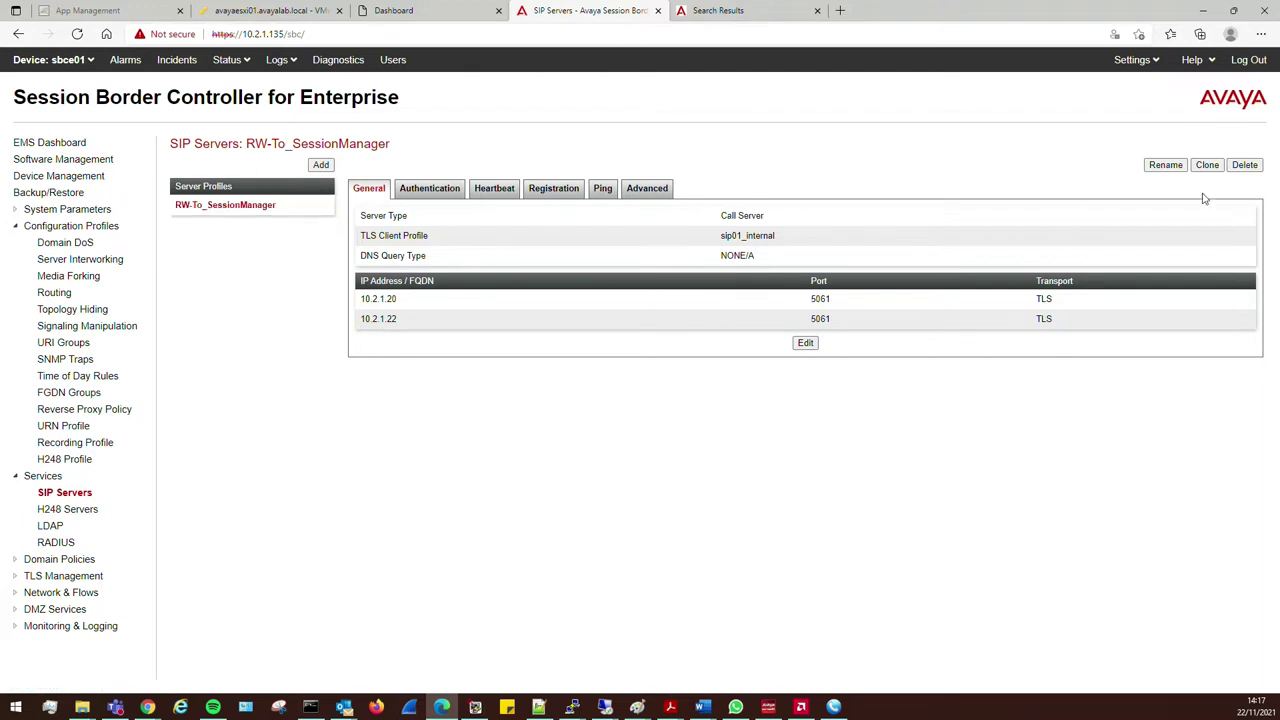
Step: Add a new SIP server profile named Service_Provider
{"action": "left_click", "coordinate": [324, 166]}
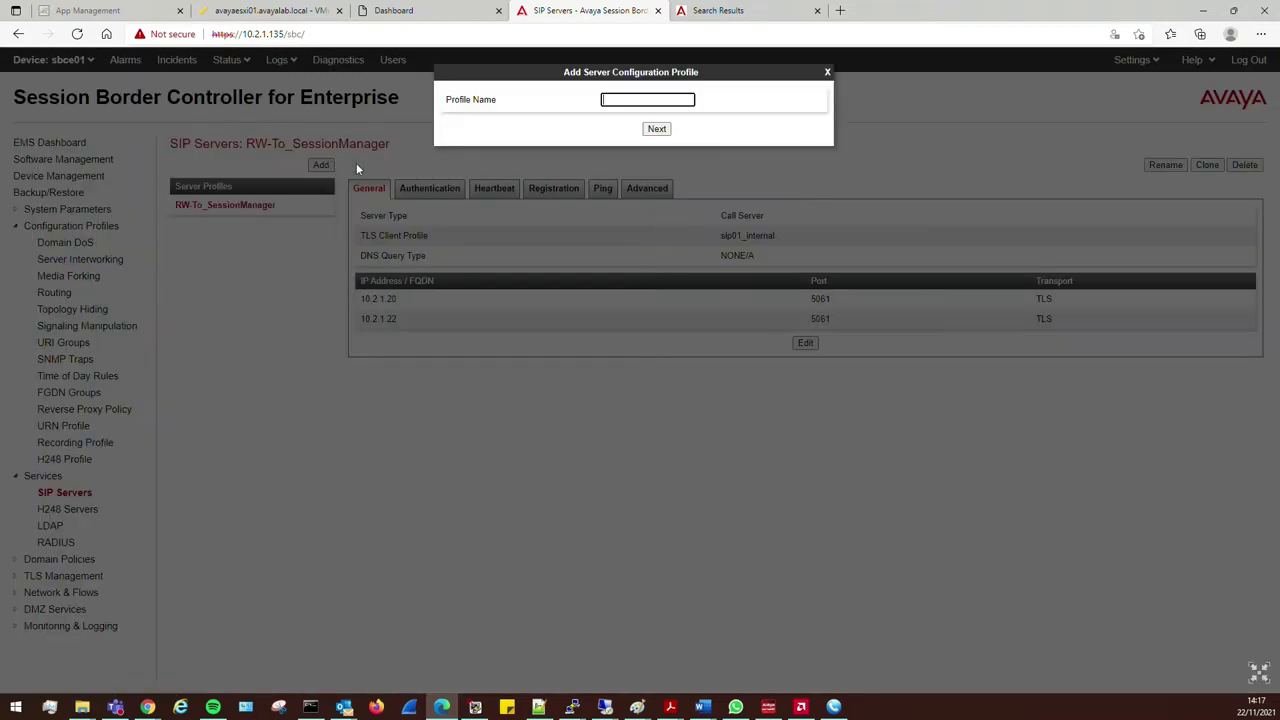
{"action": "type", "text": "Service_Provider"}
{"action": "left_click", "coordinate": [655, 130]}
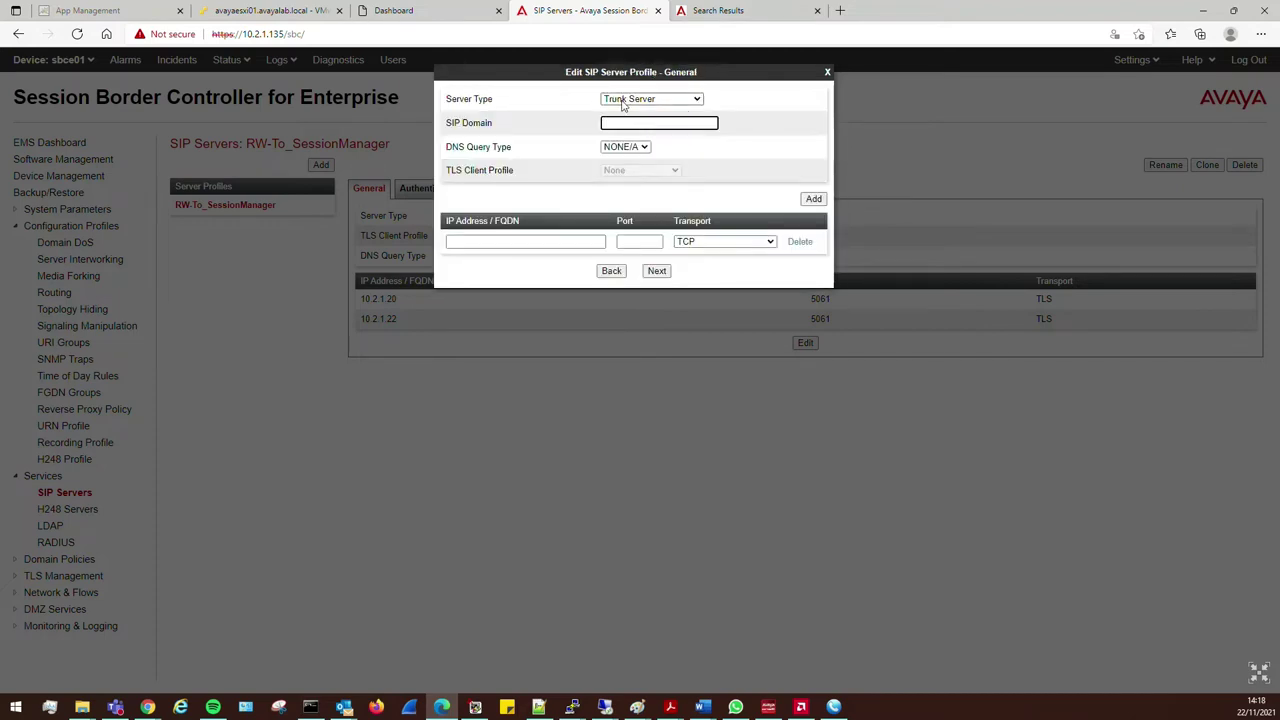
Step: Set the trunk server address to 192.168.196.200, port 5060, with UDP transport
{"action": "left_click", "coordinate": [516, 241]}
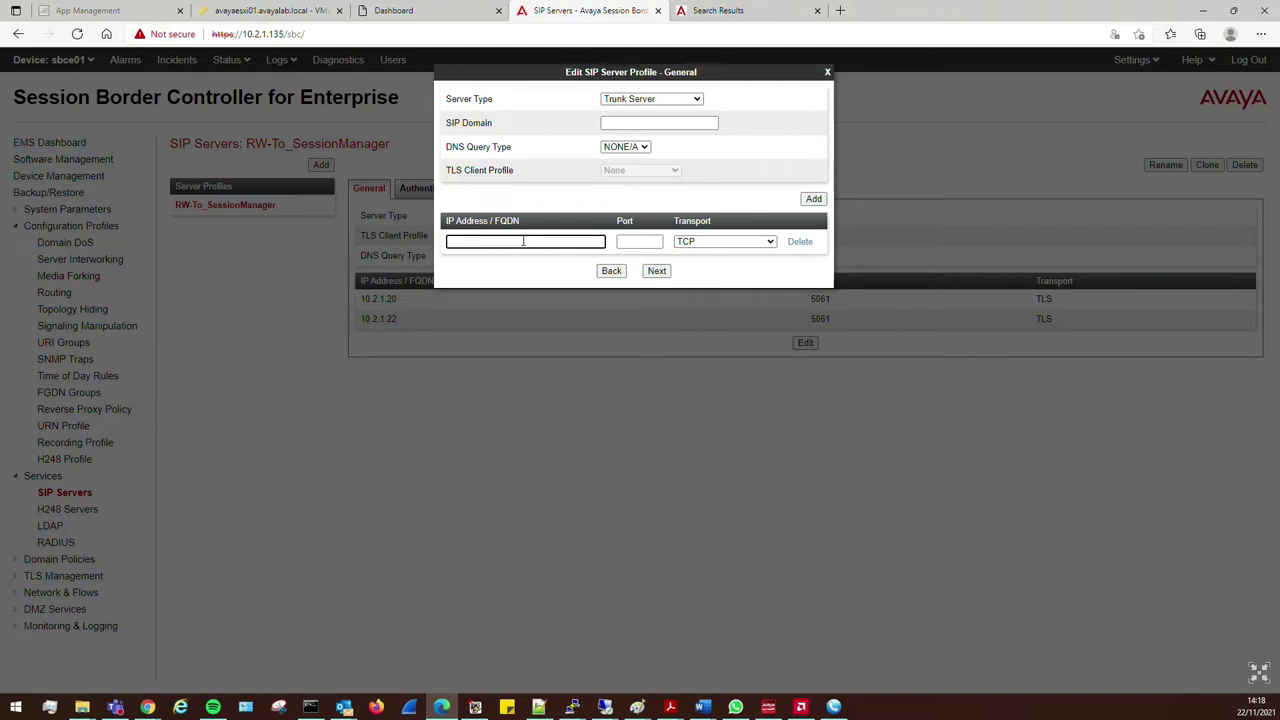
{"action": "type", "text": "192.168.196.200"}
{"action": "left_click", "coordinate": [645, 240]}
{"action": "type", "text": "5060"}
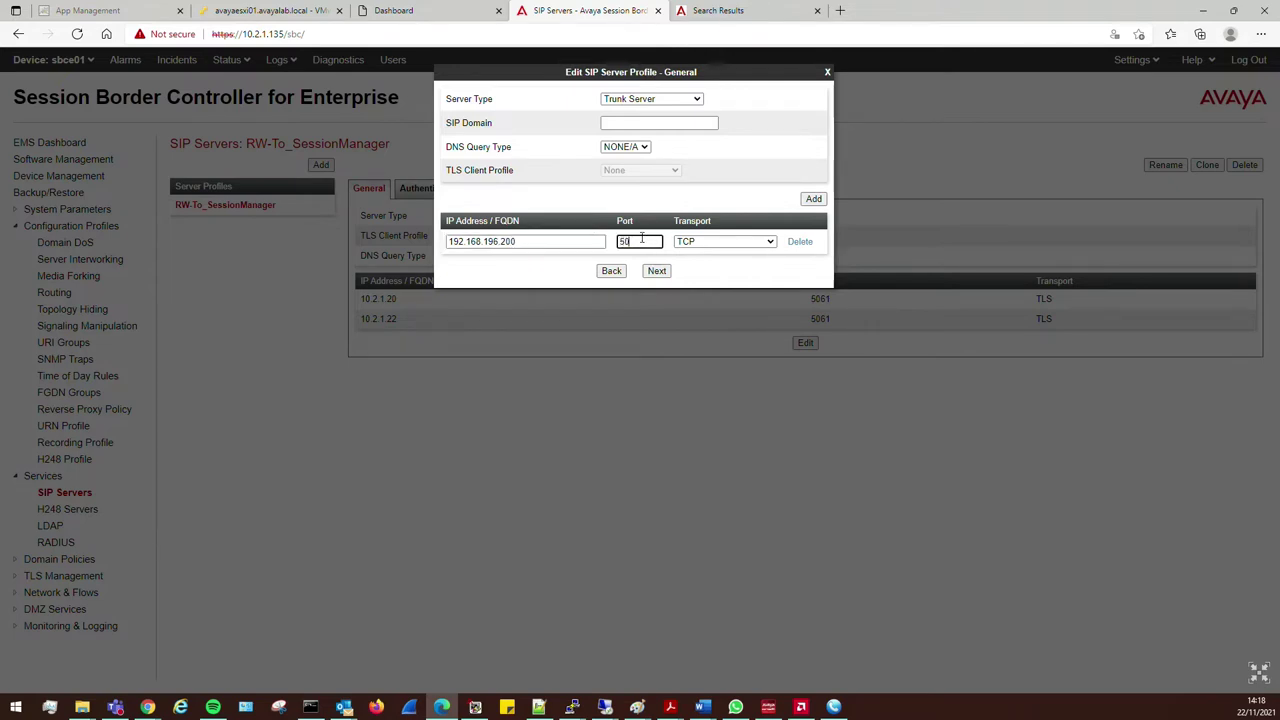
{"action": "left_click", "coordinate": [725, 241]}
{"action": "left_click", "coordinate": [700, 279]}
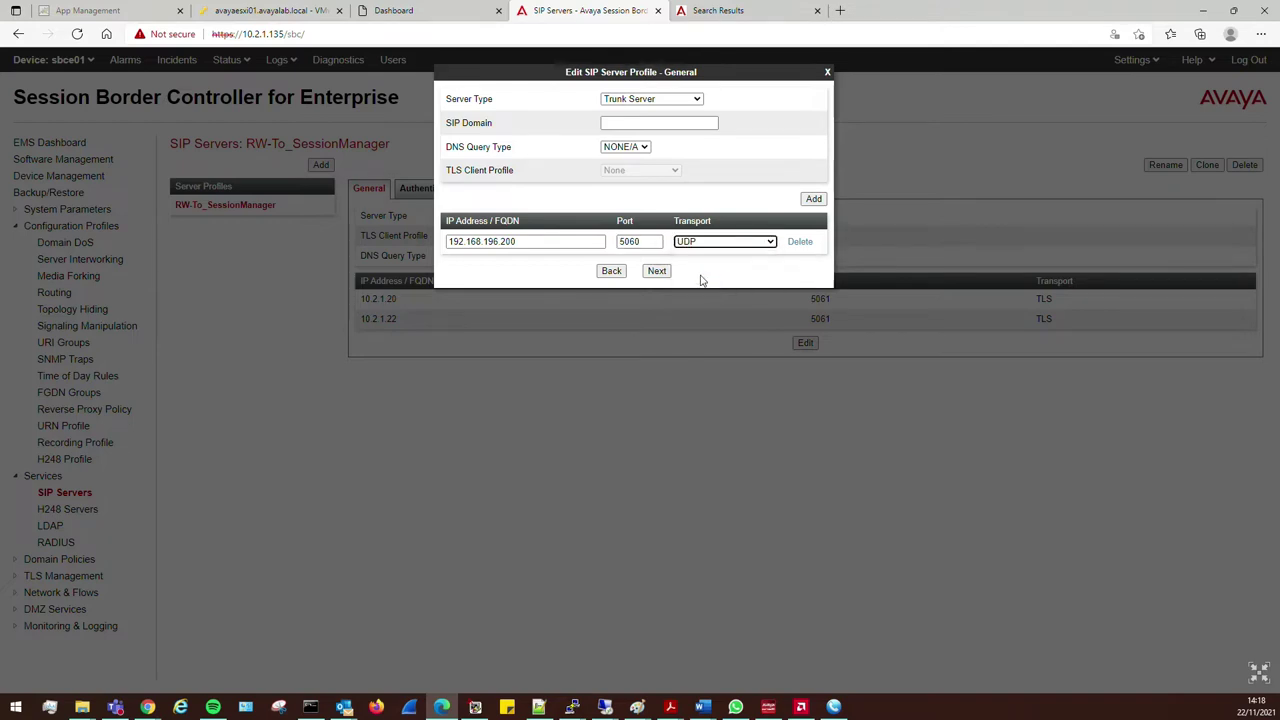
{"action": "left_click", "coordinate": [657, 271]}
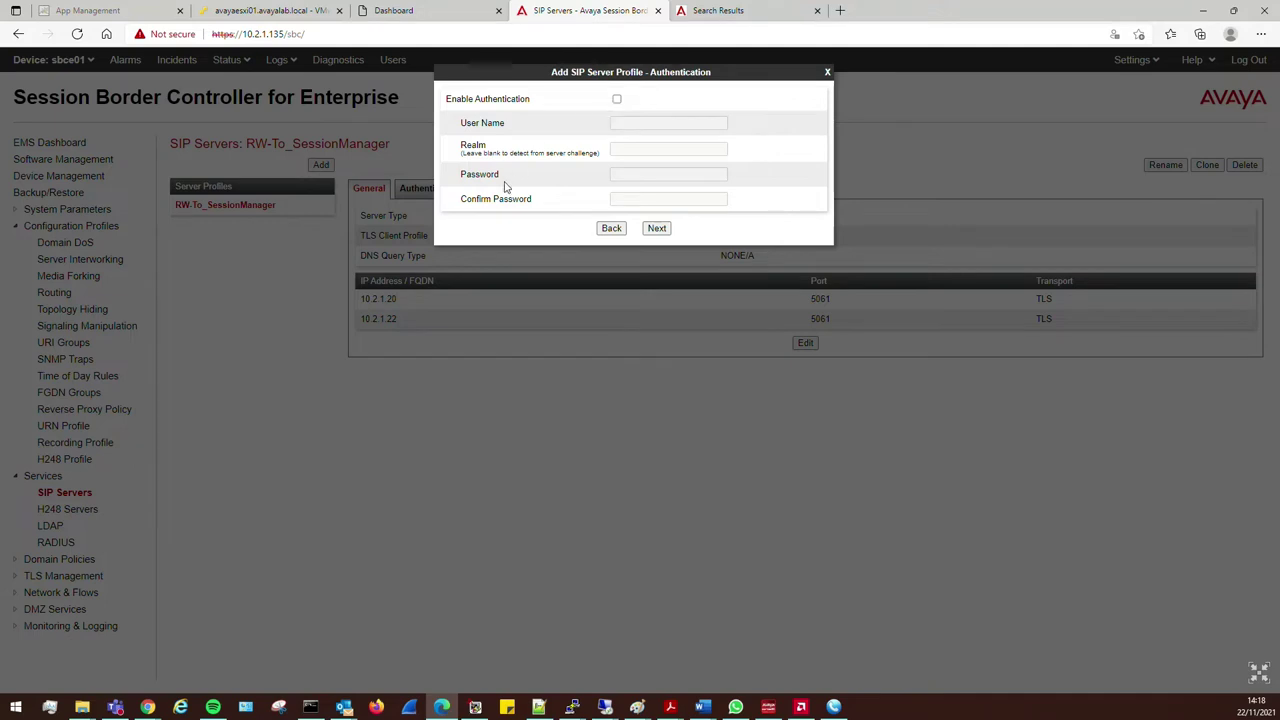
{"action": "left_click", "coordinate": [662, 229]}
{"action": "left_click", "coordinate": [607, 99]}
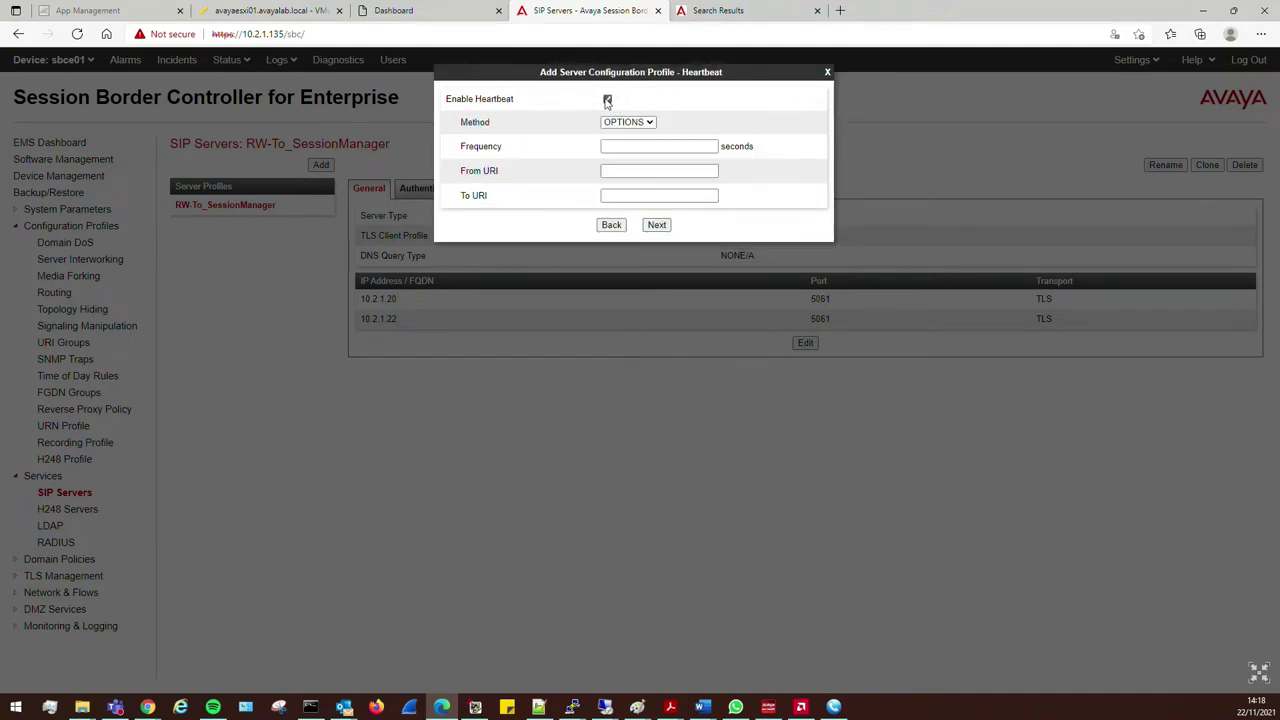
{"action": "left_click", "coordinate": [630, 150]}
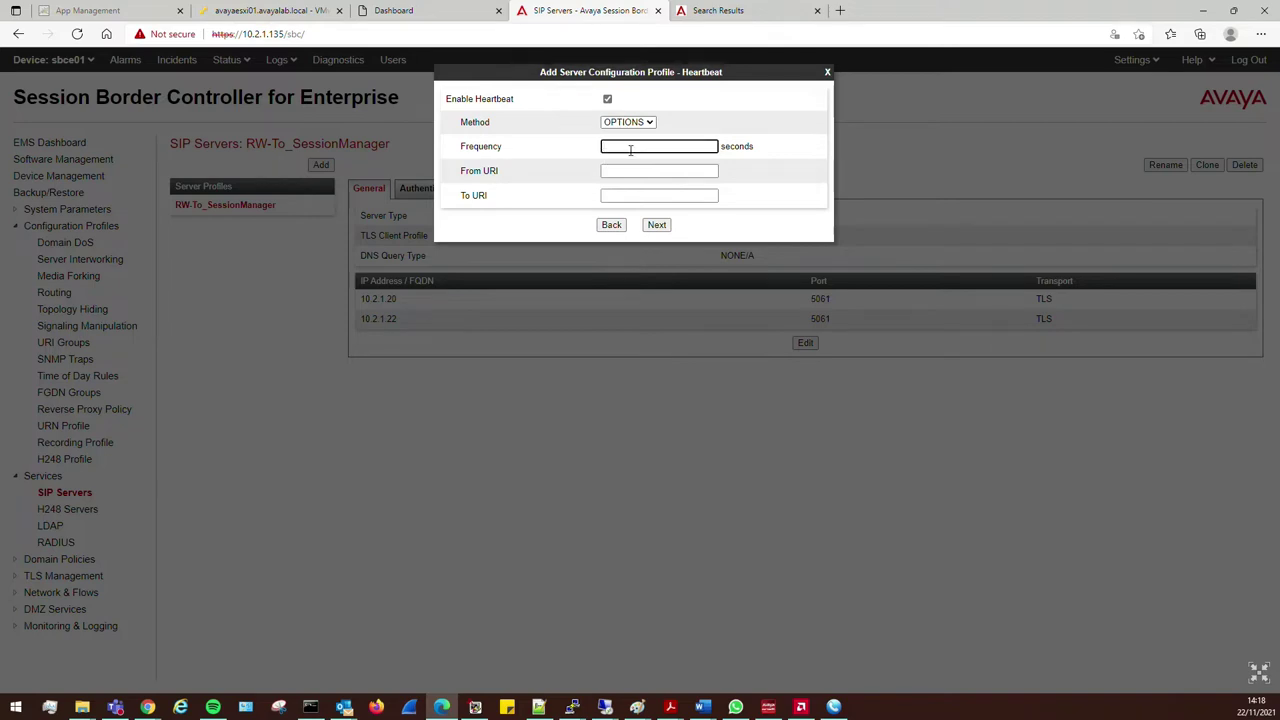
{"action": "left_click", "coordinate": [611, 170]}
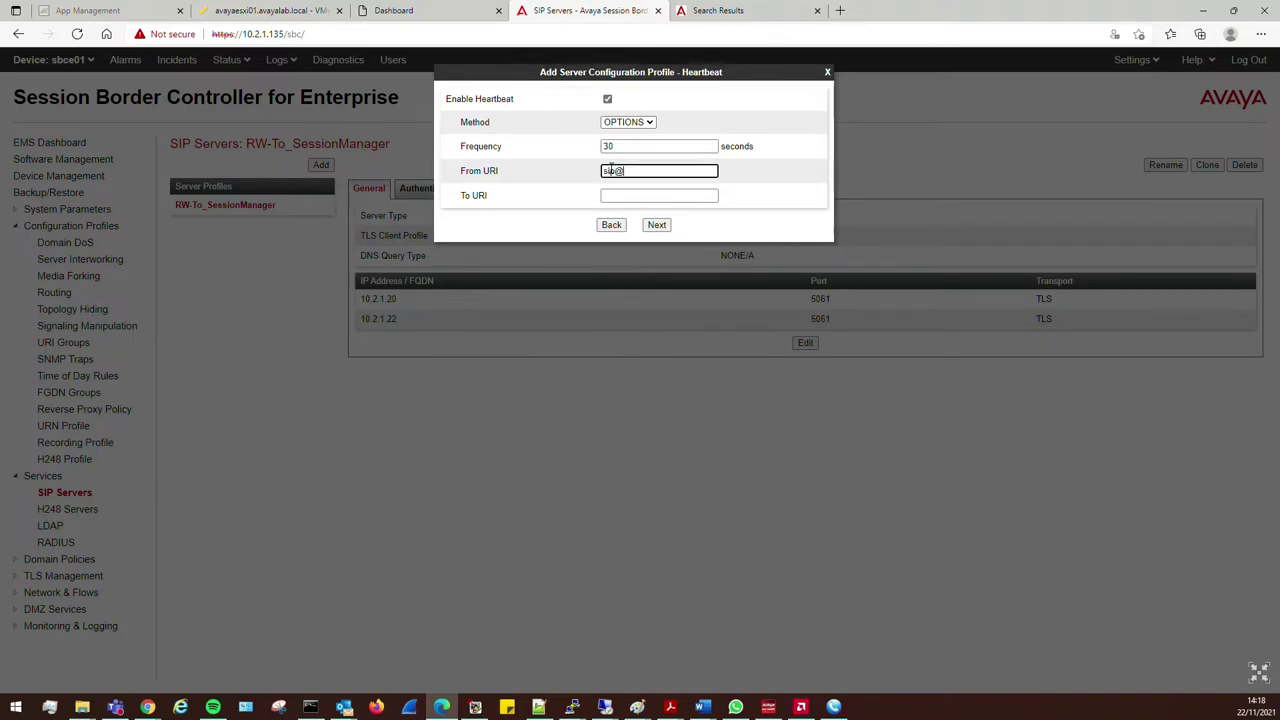
{"action": "type", "text": "sip@185.255.255.200"}
{"action": "left_click_drag", "start_coordinate": [602, 171], "coordinate": [712, 171]}
{"action": "left_click", "coordinate": [622, 196]}
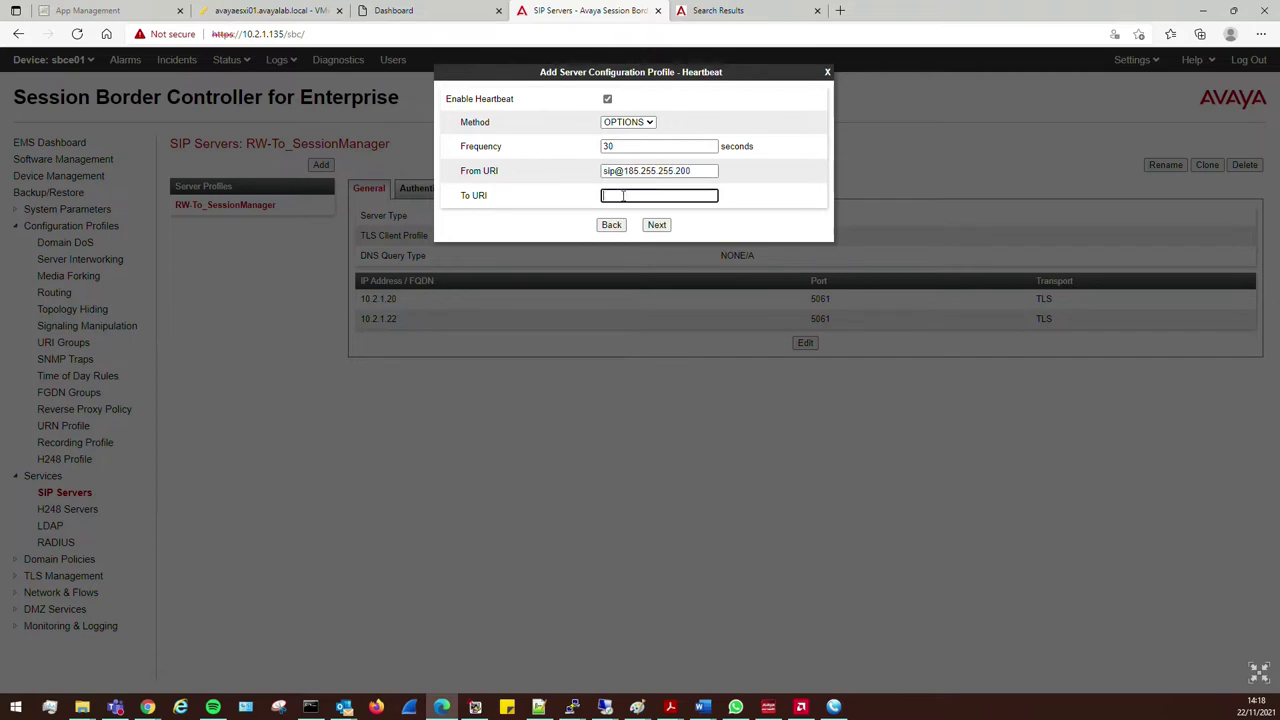
{"action": "type", "text": "sip@192.168.196.200"}
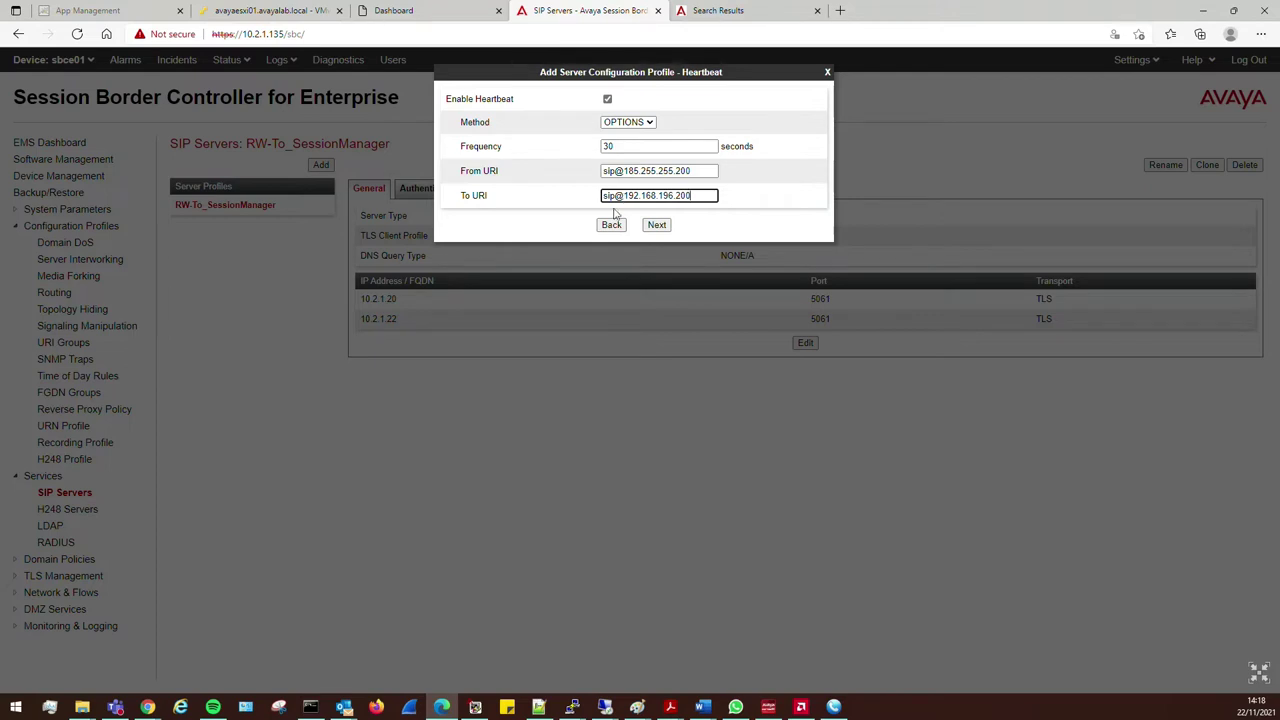
Step: Skip the Registration and Ping settings to reach the Advanced page
{"action": "left_click", "coordinate": [656, 225]}
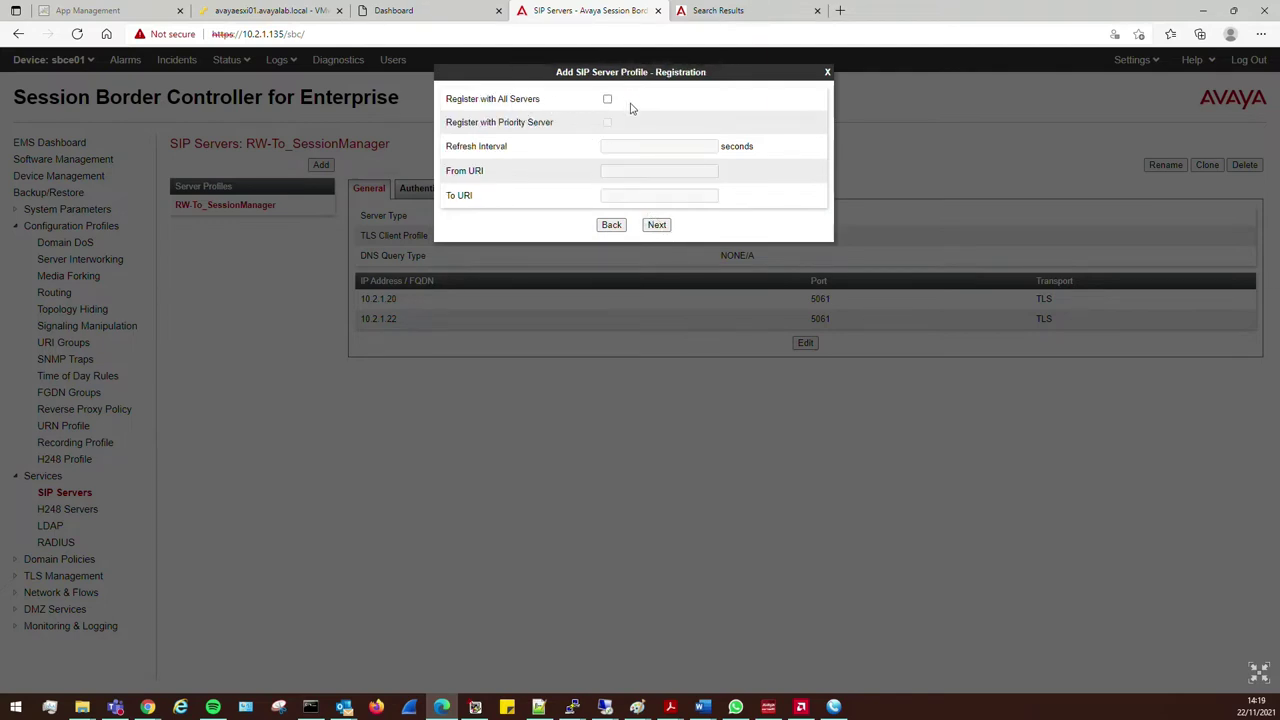
{"action": "left_click", "coordinate": [656, 225]}
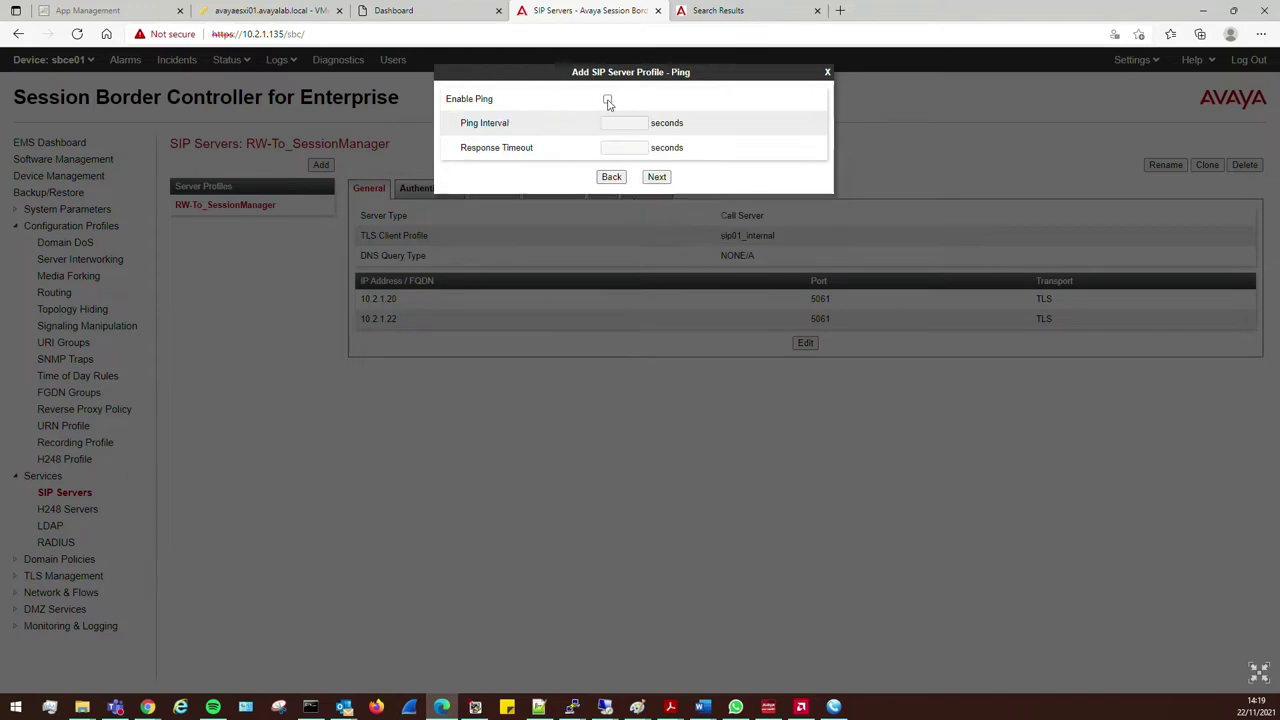
{"action": "left_click", "coordinate": [657, 177]}
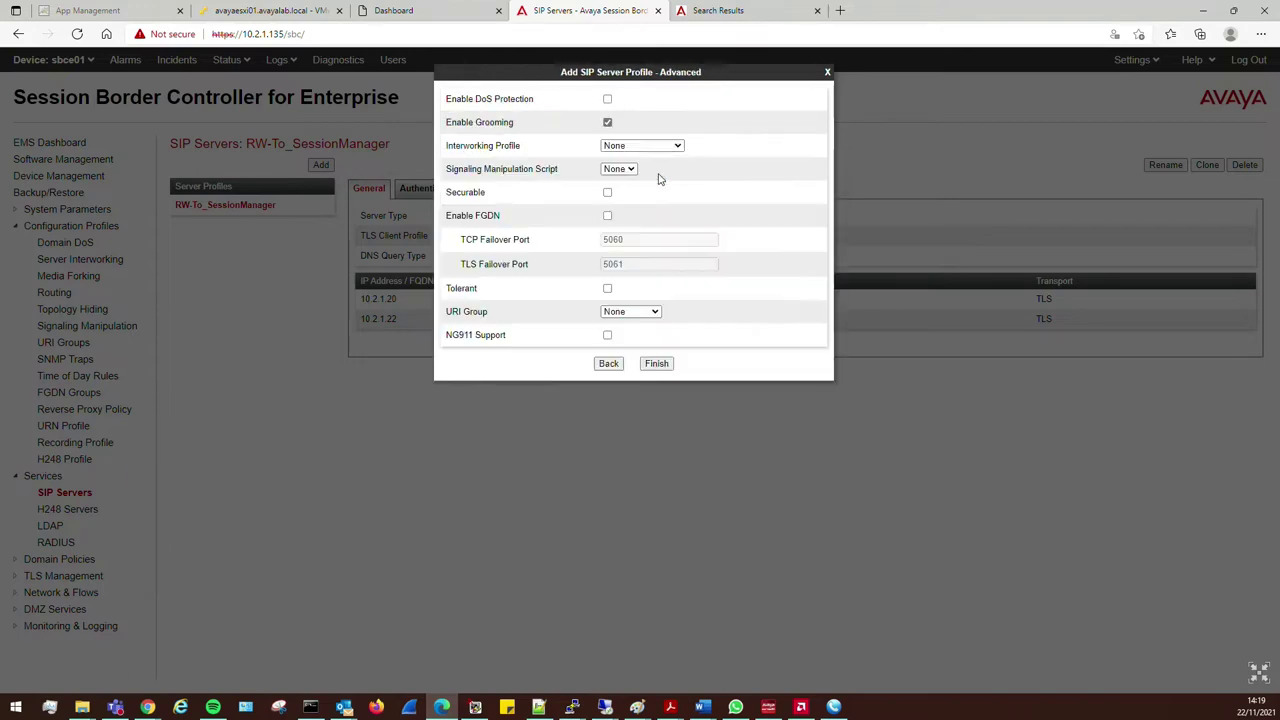
Step: Disable grooming and select the Service_Provider interworking profile
{"action": "left_click", "coordinate": [607, 123]}
{"action": "left_click", "coordinate": [663, 147]}
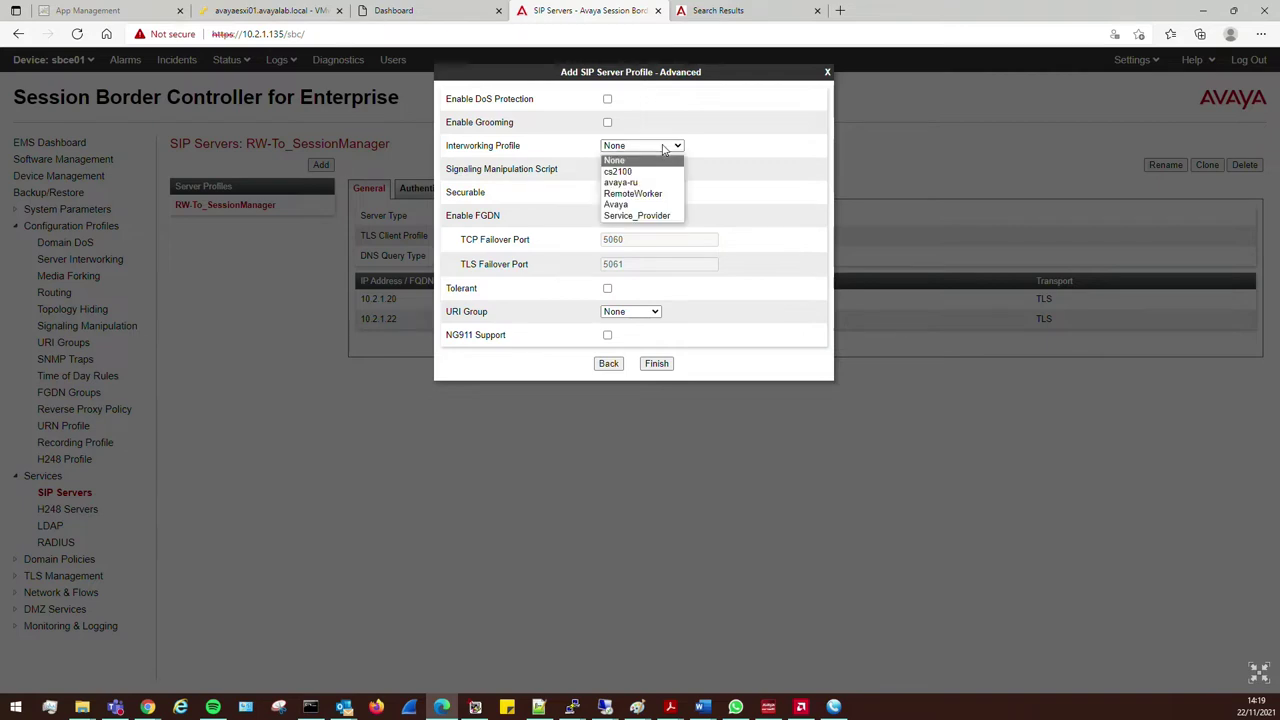
{"action": "left_click", "coordinate": [654, 217]}
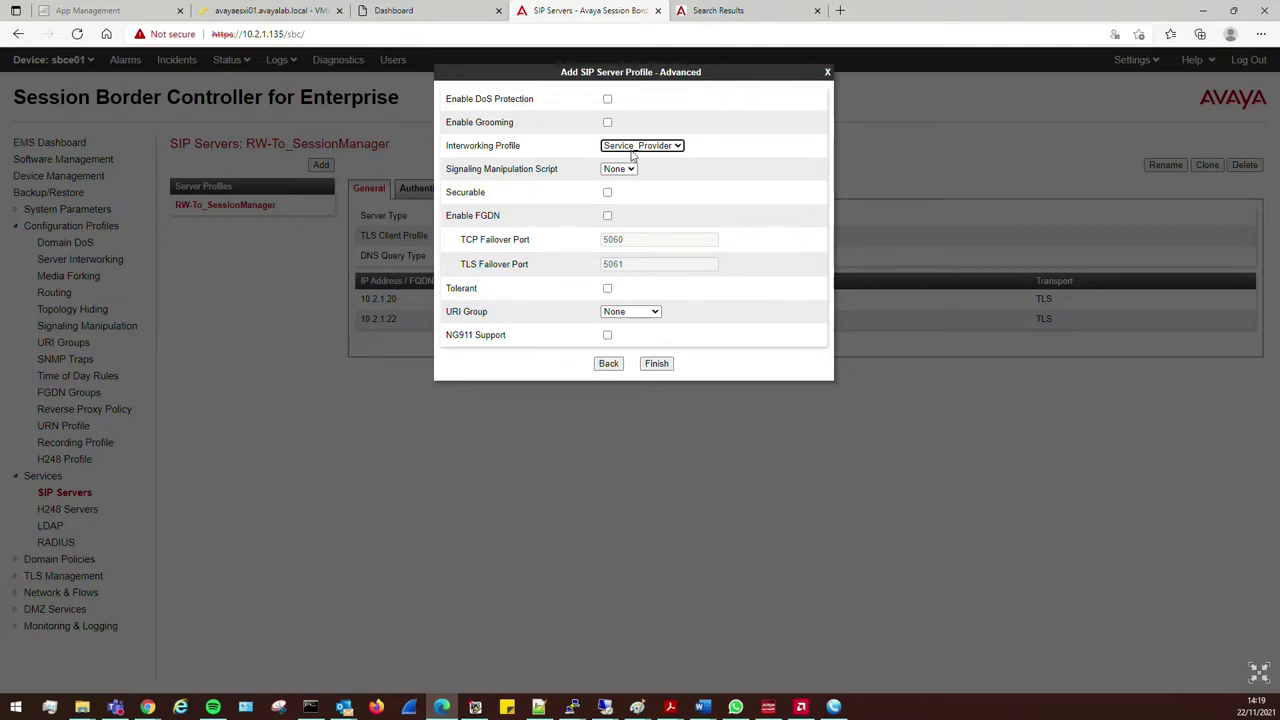
{"action": "left_click", "coordinate": [718, 12]}
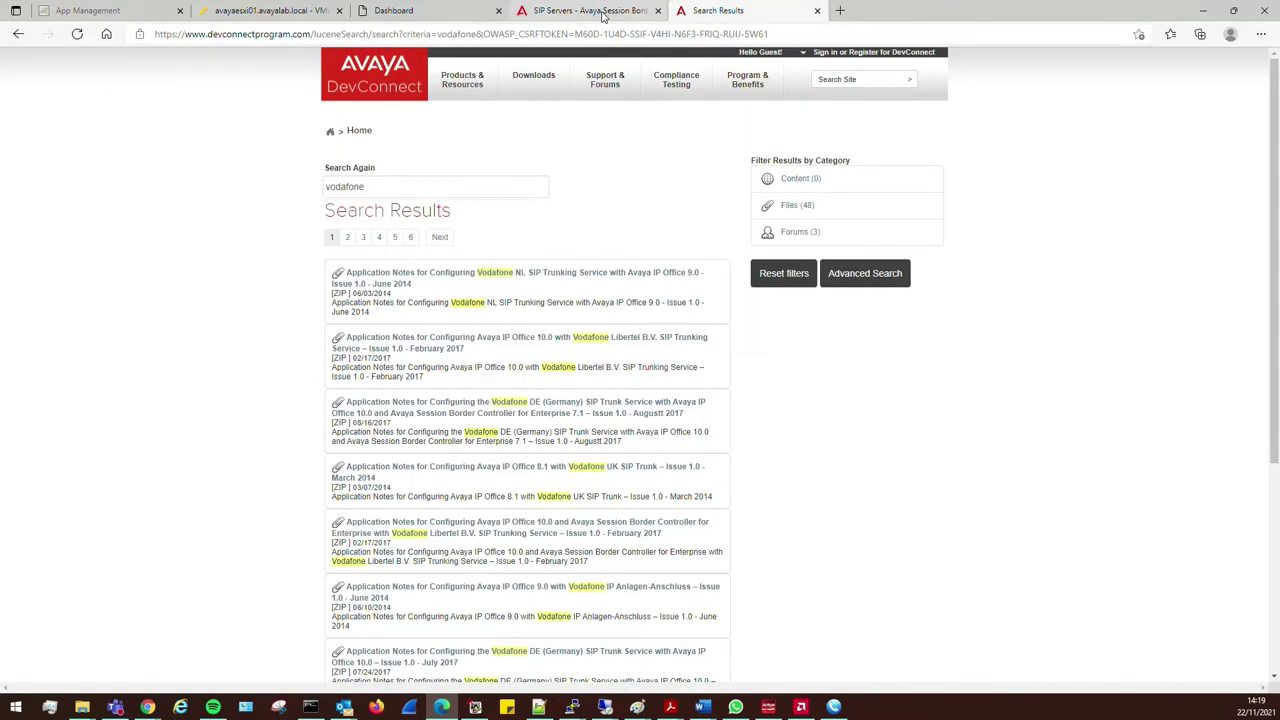
{"action": "left_click", "coordinate": [600, 12]}
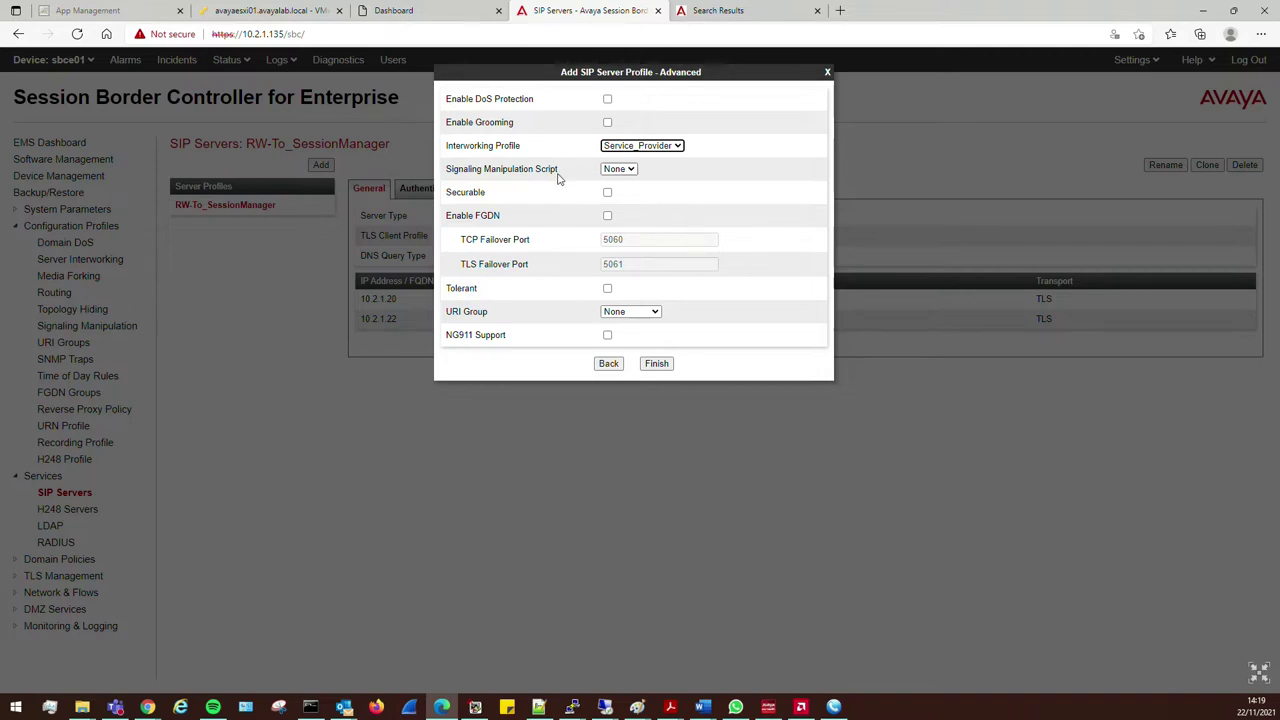
Step: Save the Service_Provider profile and start a new SIP server profile named Avaya
{"action": "left_click", "coordinate": [656, 365]}
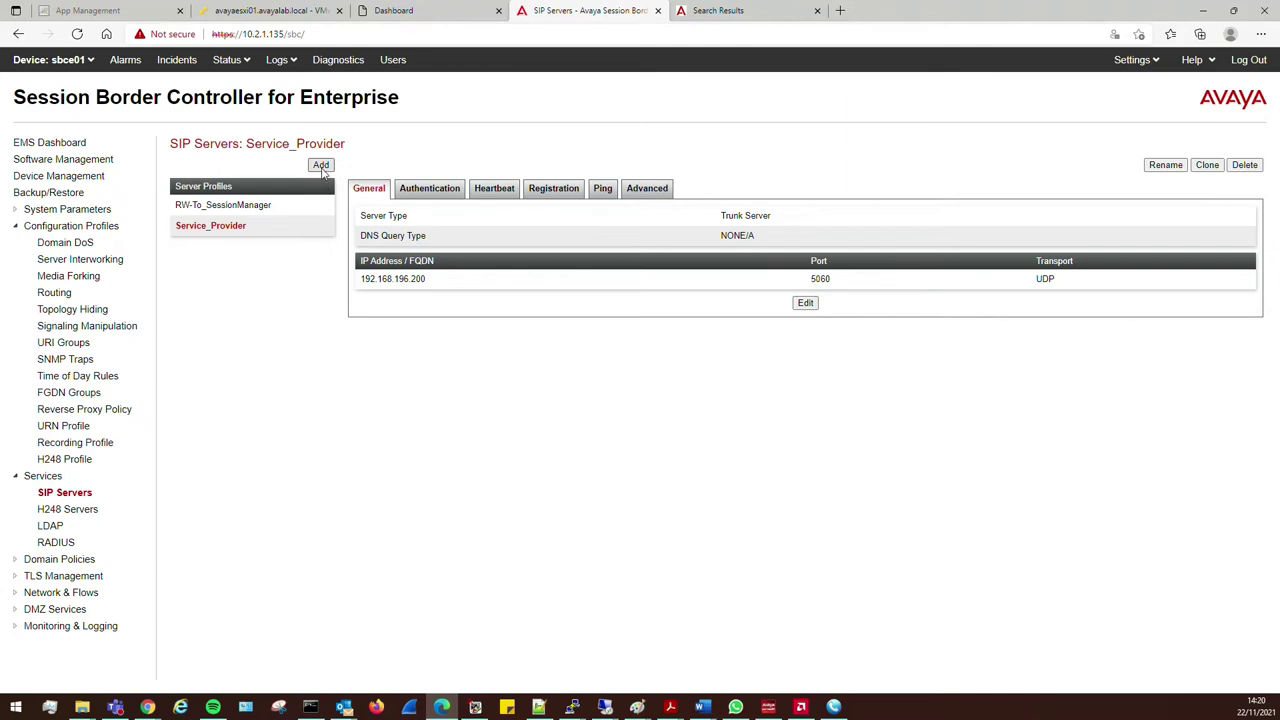
{"action": "left_click", "coordinate": [321, 164]}
{"action": "type", "text": "Avaya"}
{"action": "left_click", "coordinate": [655, 129]}
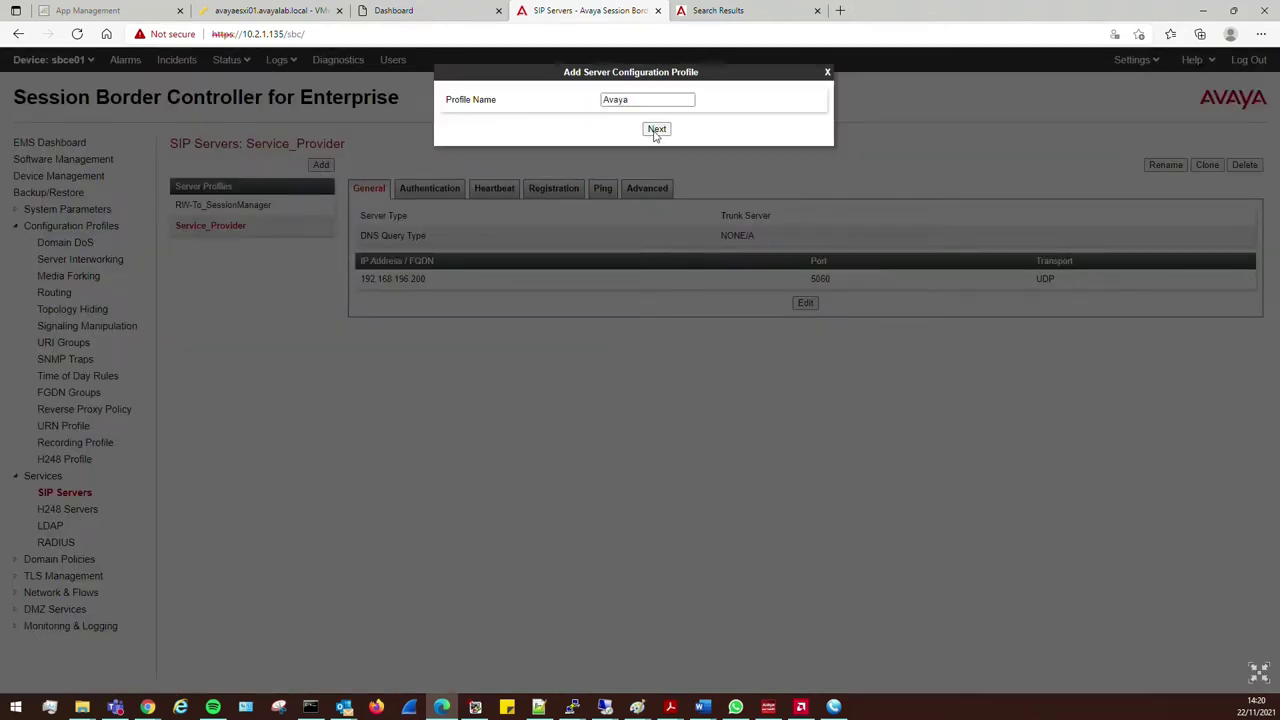
Step: Make it a Call Server at 10.2.1.20, port 5061, over TLS
{"action": "left_click", "coordinate": [647, 100]}
{"action": "left_click", "coordinate": [630, 122]}
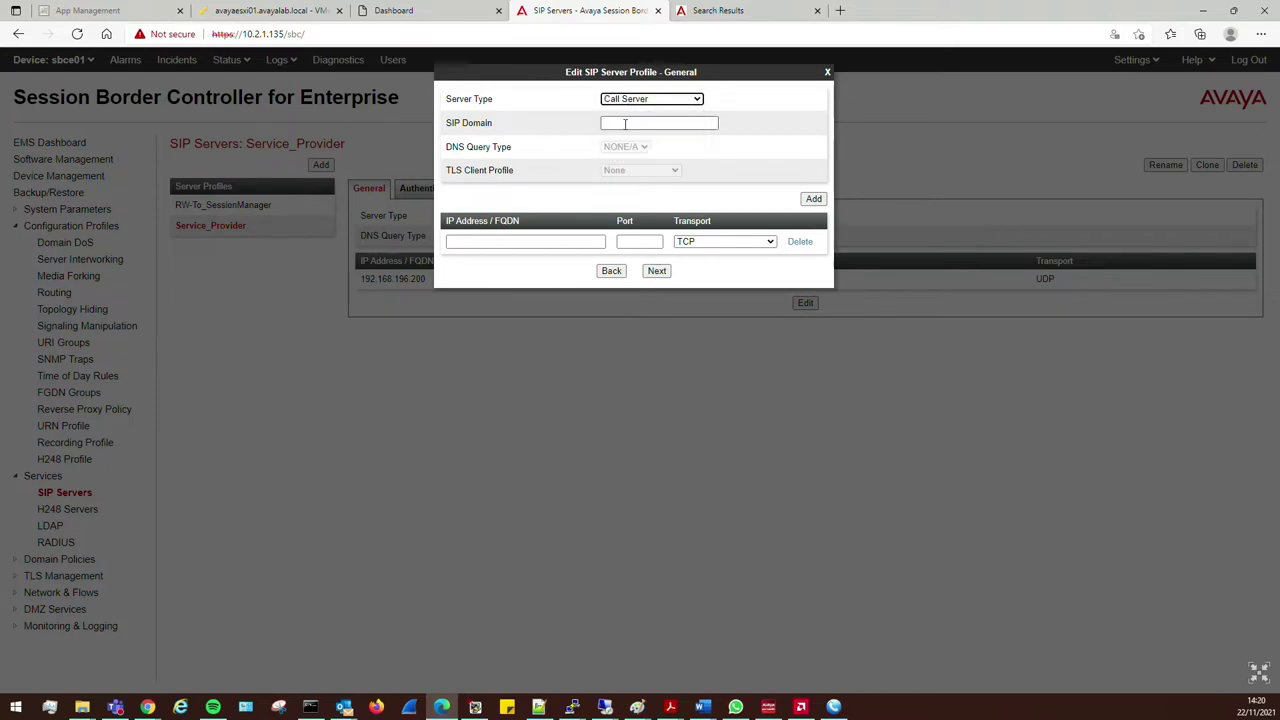
{"action": "left_click", "coordinate": [485, 244]}
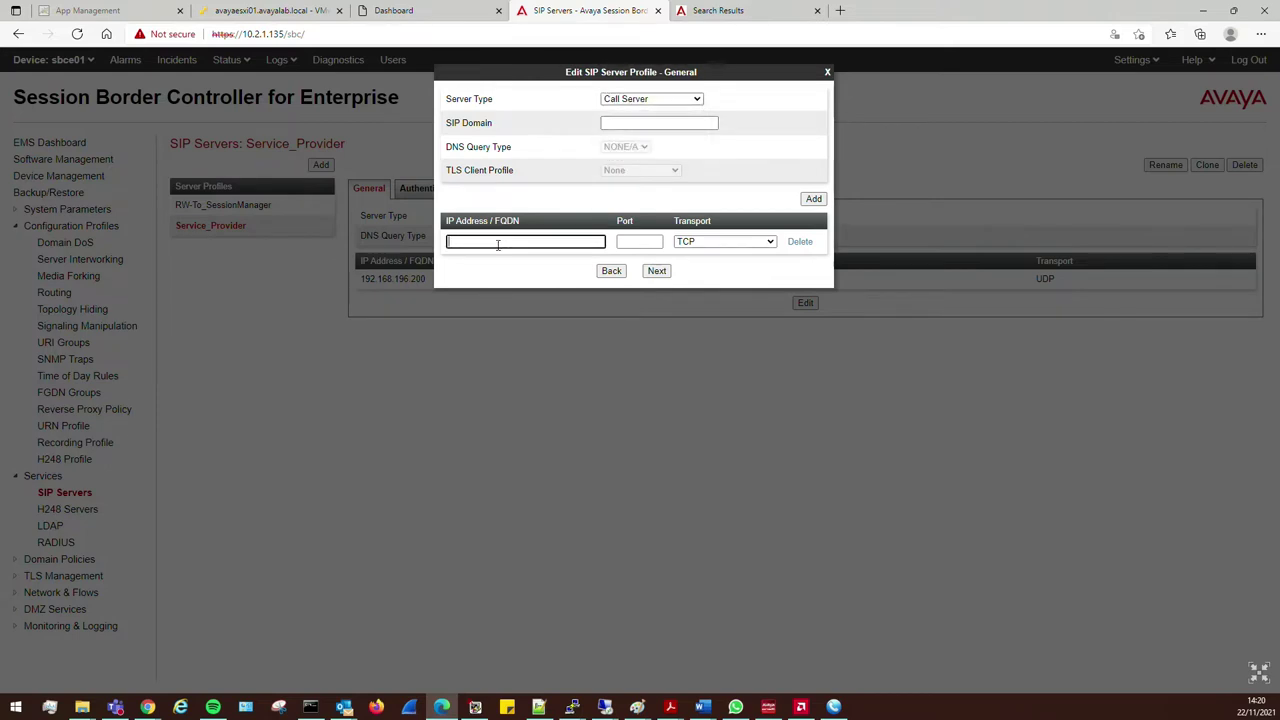
{"action": "type", "text": "10.2.1.20"}
{"action": "key", "text": "Tab"}
{"action": "type", "text": "5061"}
{"action": "key", "text": "Tab"}
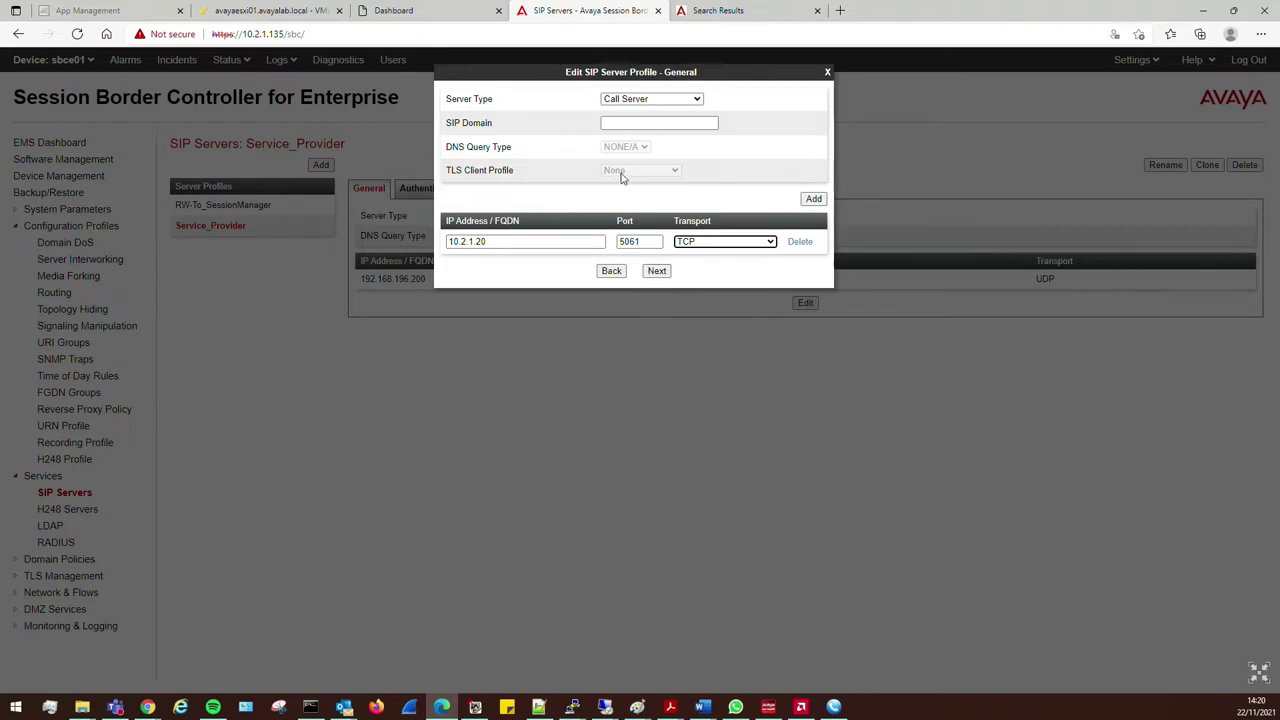
{"action": "left_click", "coordinate": [762, 245]}
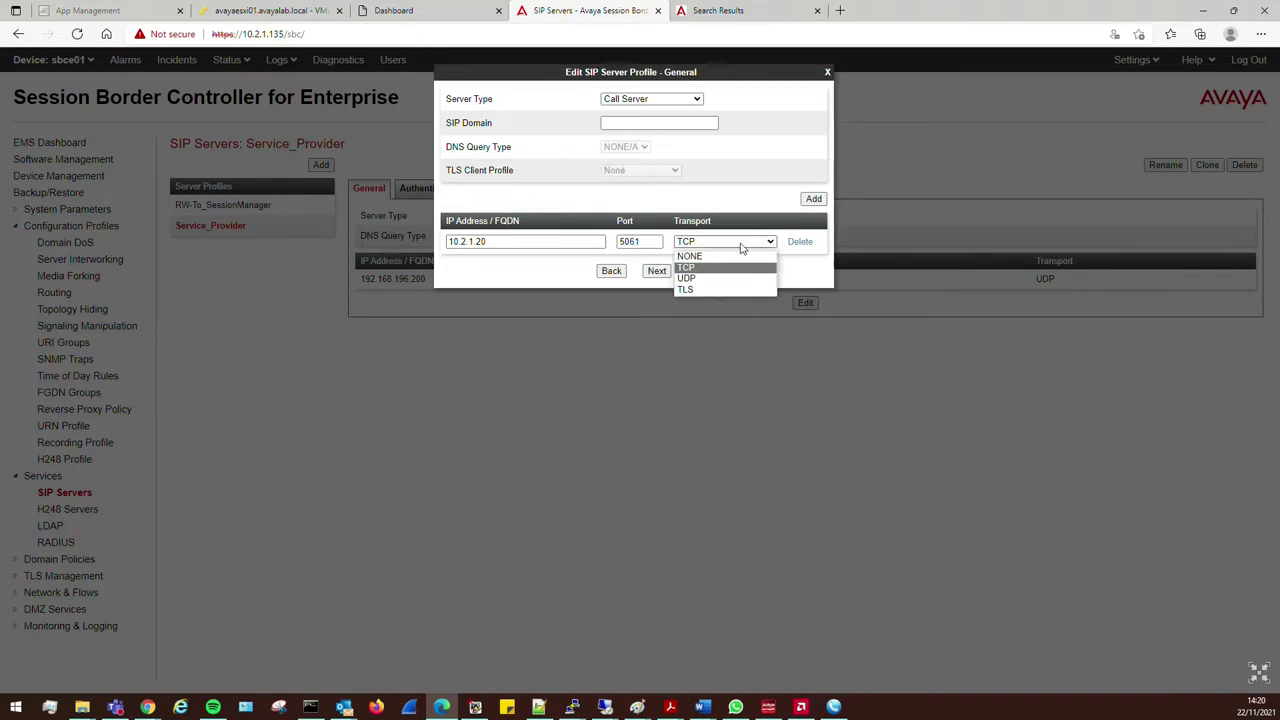
{"action": "left_click", "coordinate": [705, 290]}
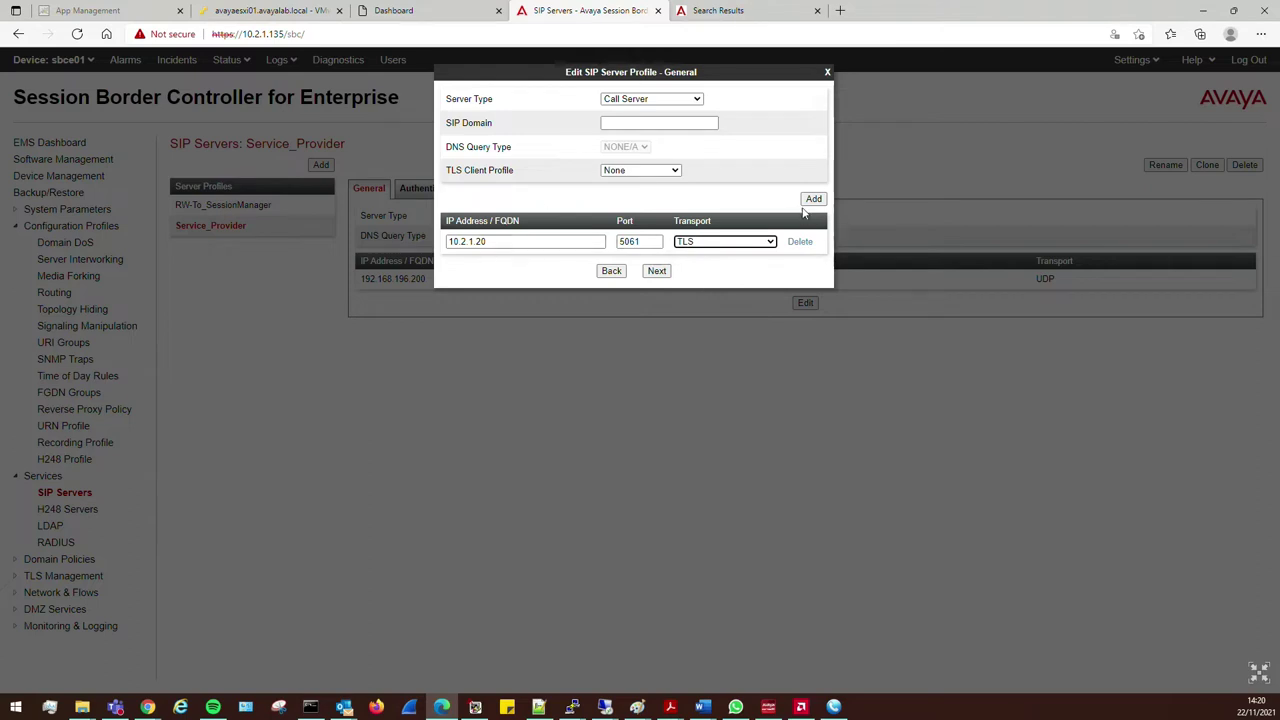
Step: Add a second server address 10.2.1.22 on port 5061 using TLS
{"action": "left_click", "coordinate": [812, 200]}
{"action": "left_click", "coordinate": [597, 264]}
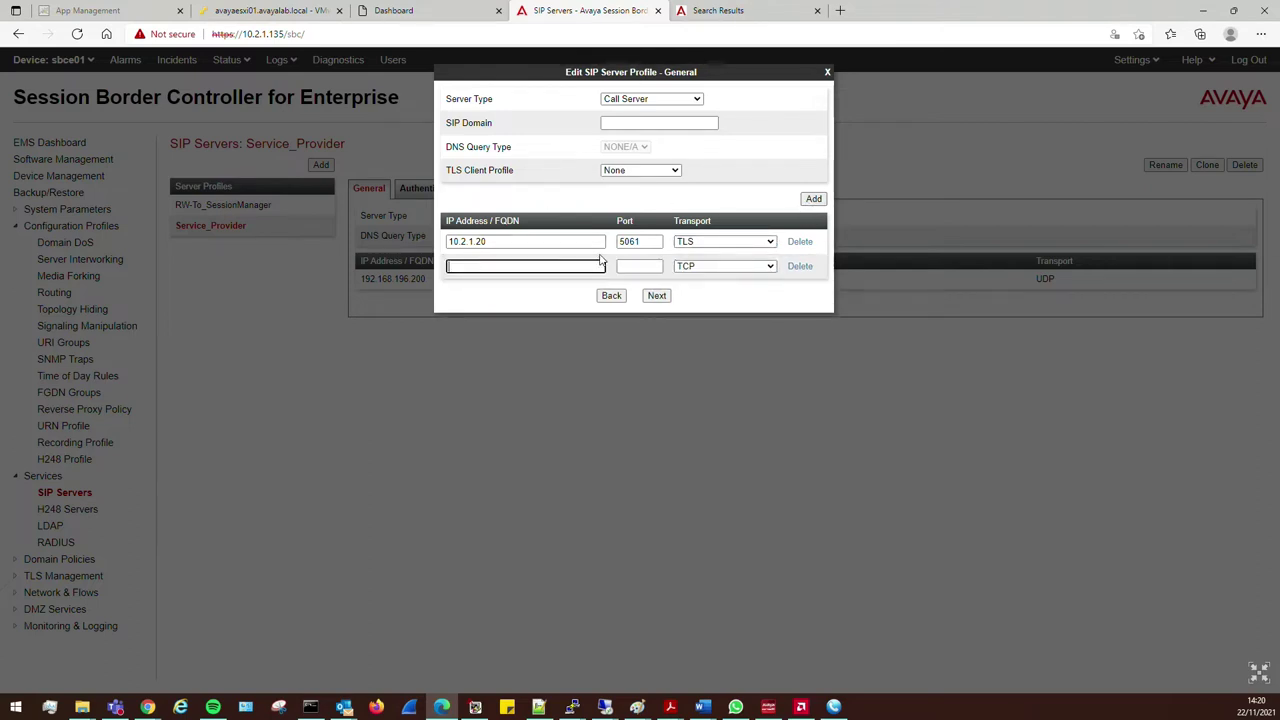
{"action": "type", "text": "10.2.1.22"}
{"action": "key", "text": "Tab"}
{"action": "type", "text": "50"}
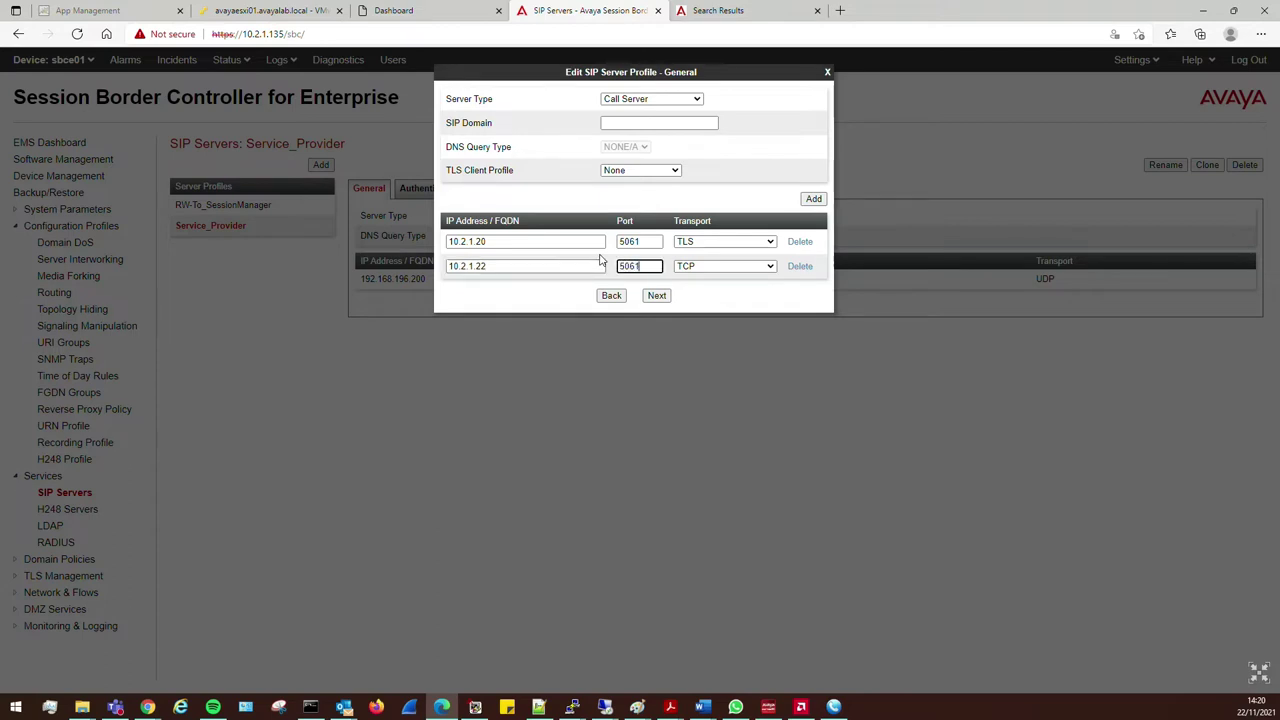
{"action": "left_click", "coordinate": [688, 266]}
{"action": "left_click", "coordinate": [694, 316]}
Step: Choose TLS client profile Sbce01_a1_200 and continue past Authentication and Heartbeat
{"action": "left_click", "coordinate": [640, 172]}
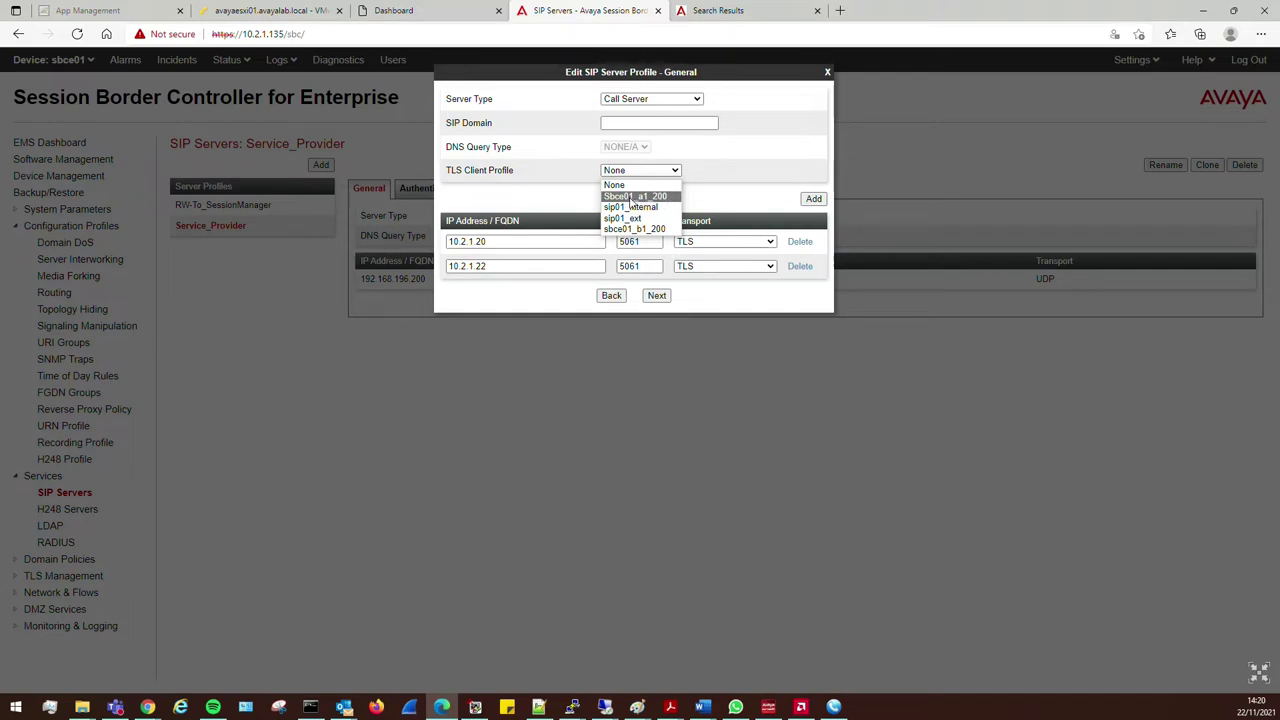
{"action": "left_click", "coordinate": [627, 199]}
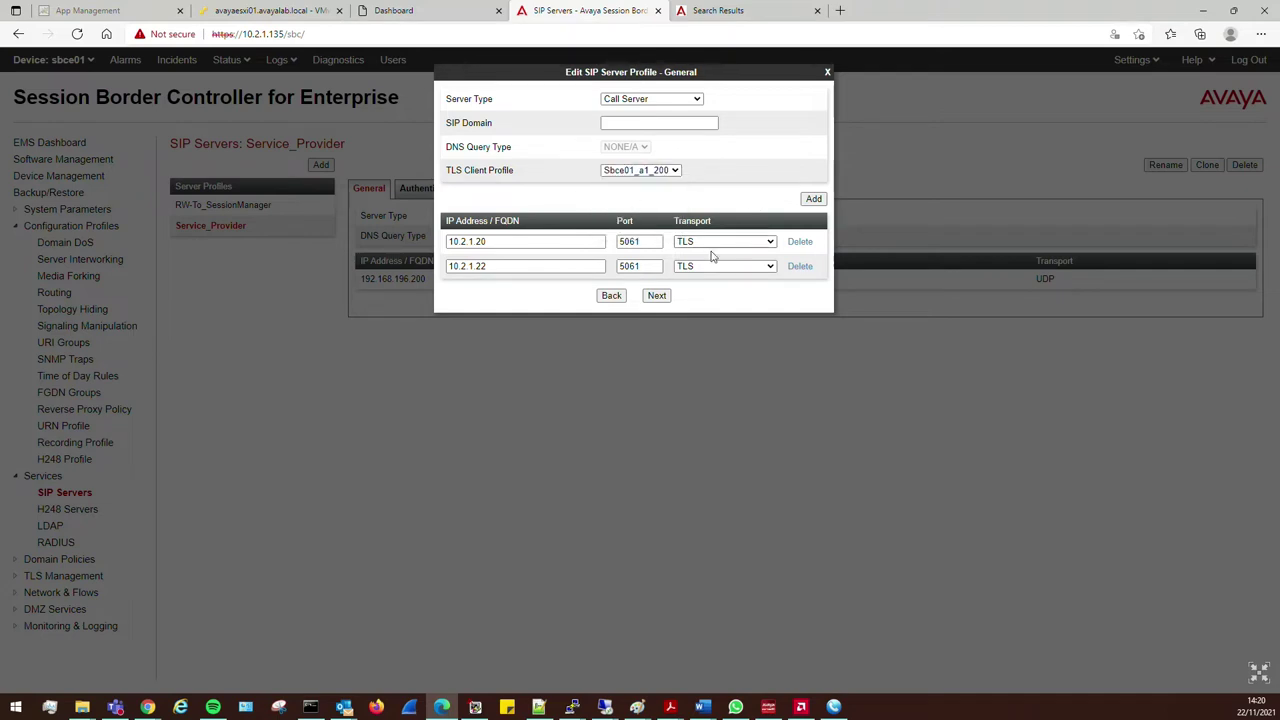
{"action": "left_click", "coordinate": [656, 295]}
{"action": "left_click", "coordinate": [656, 227]}
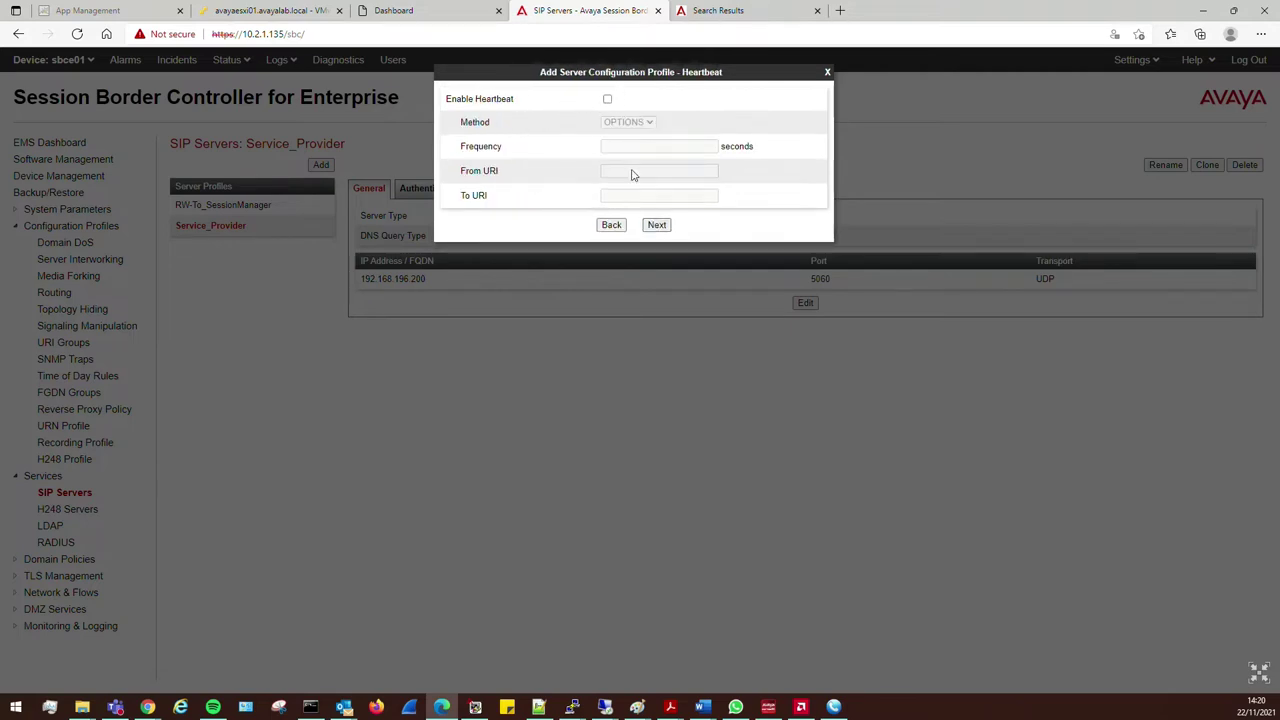
{"action": "left_click", "coordinate": [656, 226]}
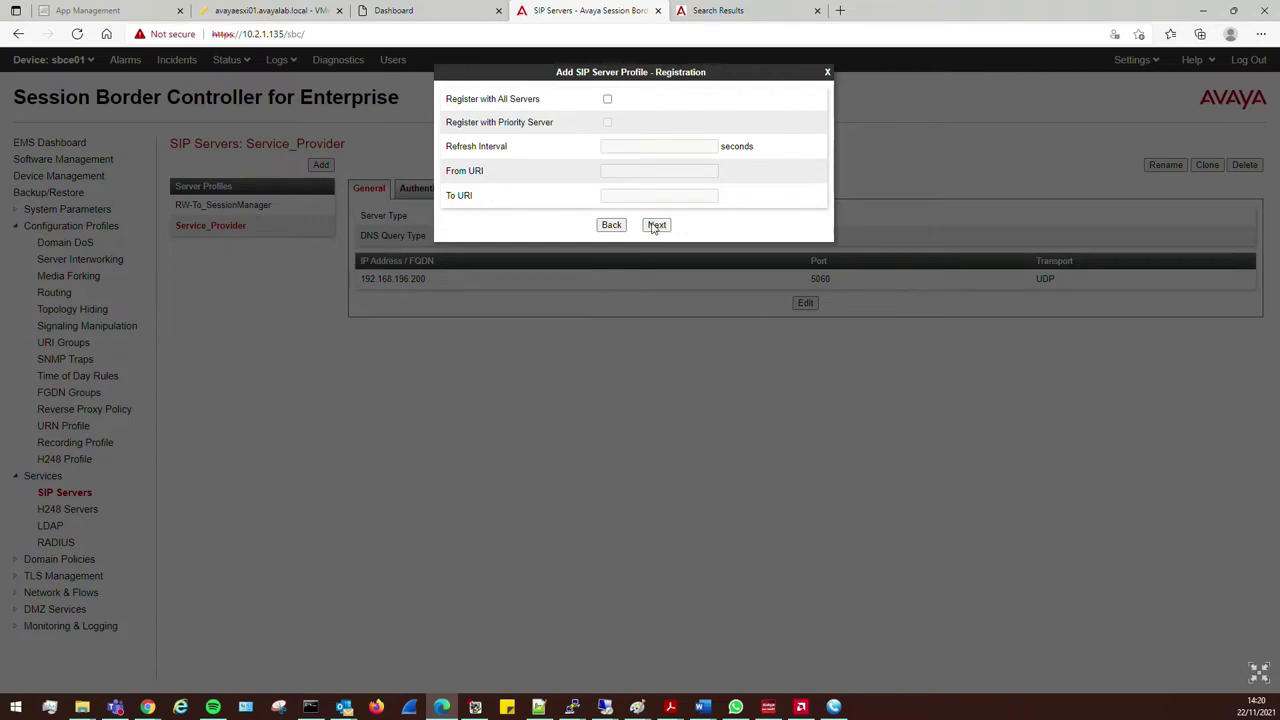
Step: Set the Avaya interworking profile, save the Avaya server profile, and go to Routing
{"action": "left_click", "coordinate": [656, 226]}
{"action": "left_click", "coordinate": [656, 177]}
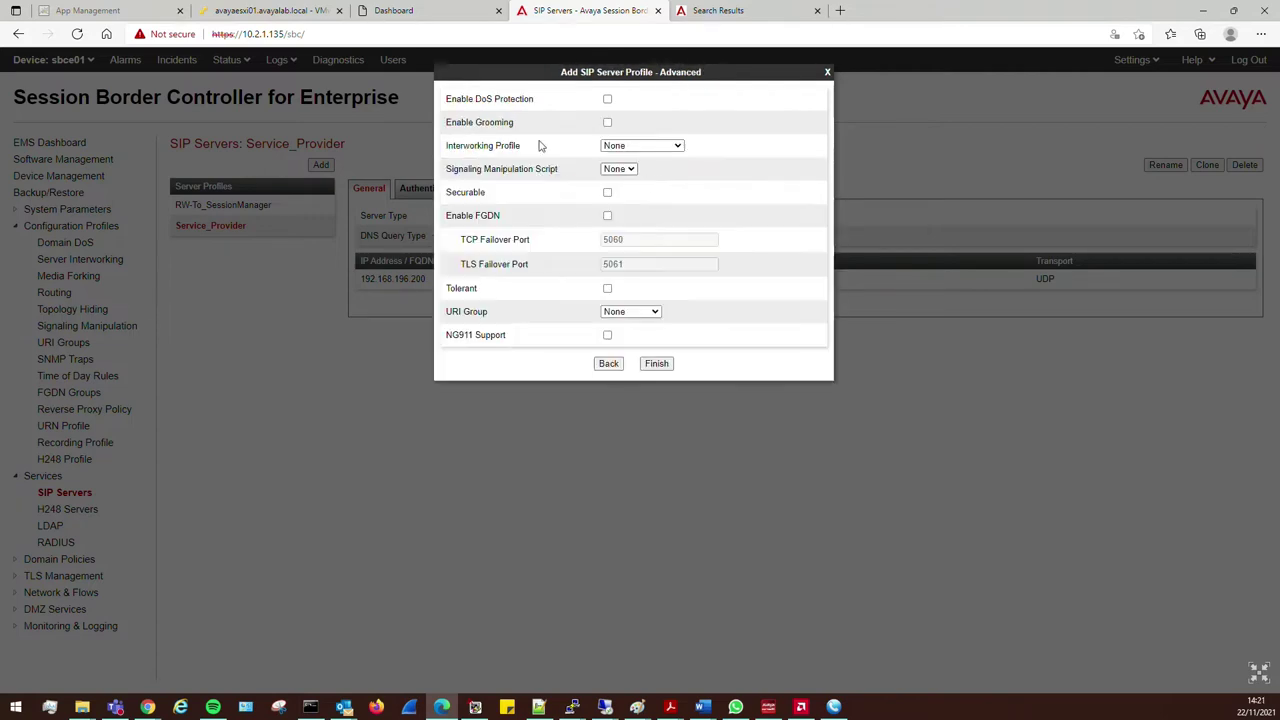
{"action": "left_click", "coordinate": [655, 147]}
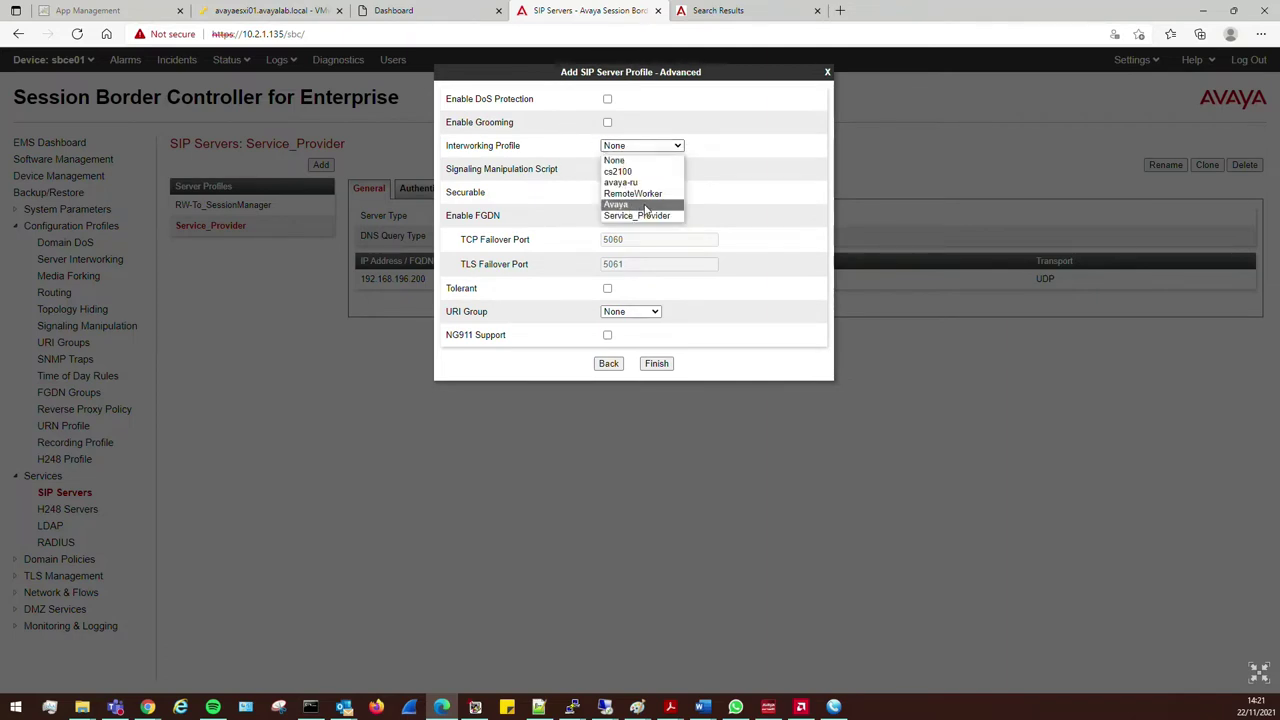
{"action": "left_click", "coordinate": [646, 205]}
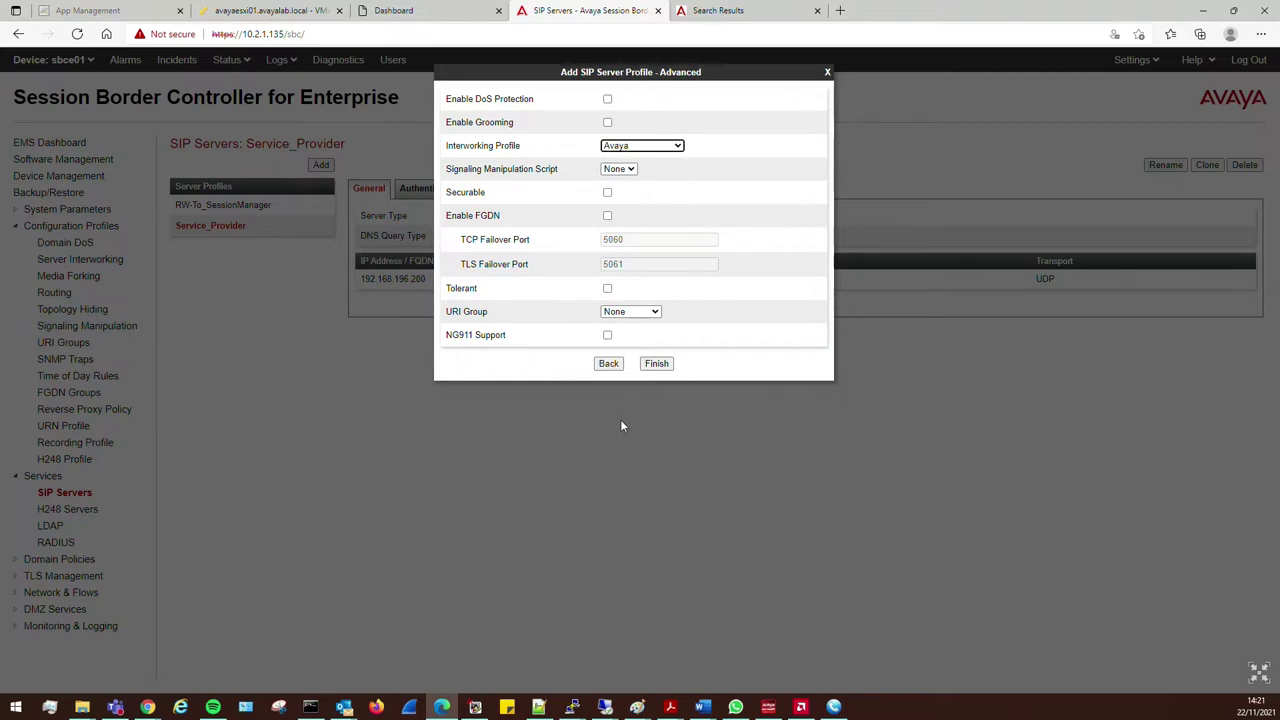
{"action": "left_click", "coordinate": [656, 365]}
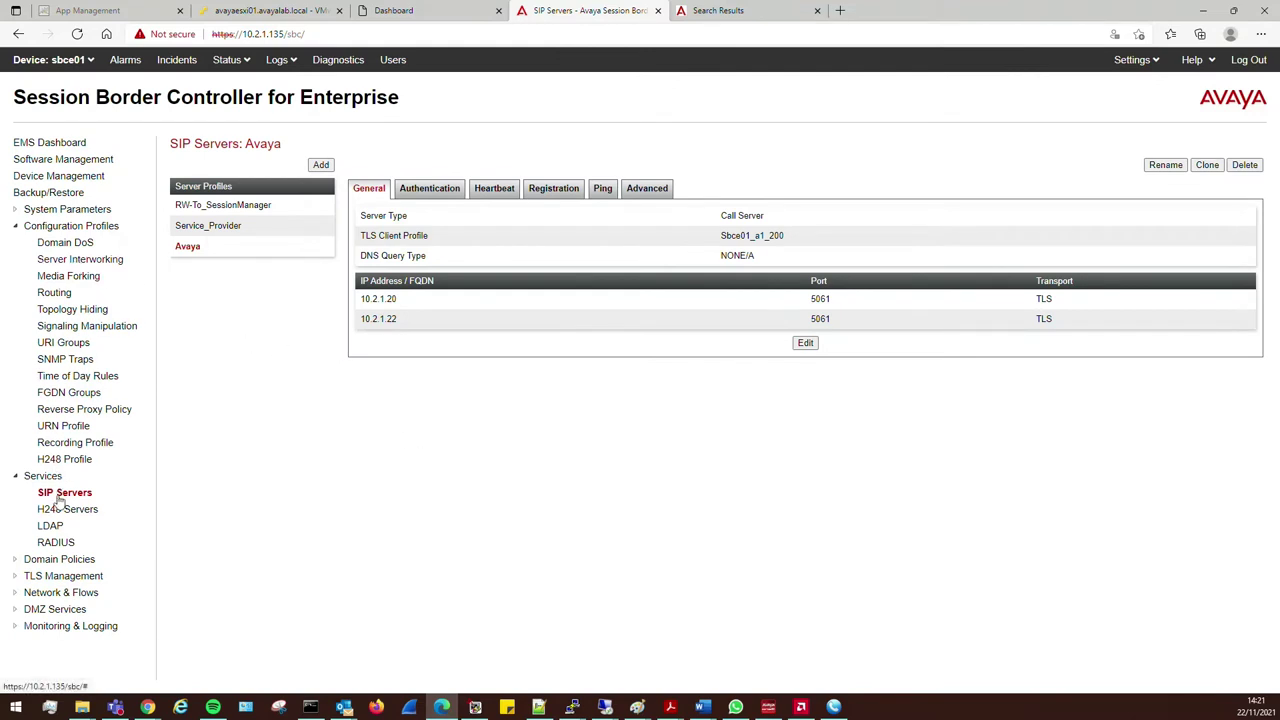
{"action": "left_click", "coordinate": [55, 292]}
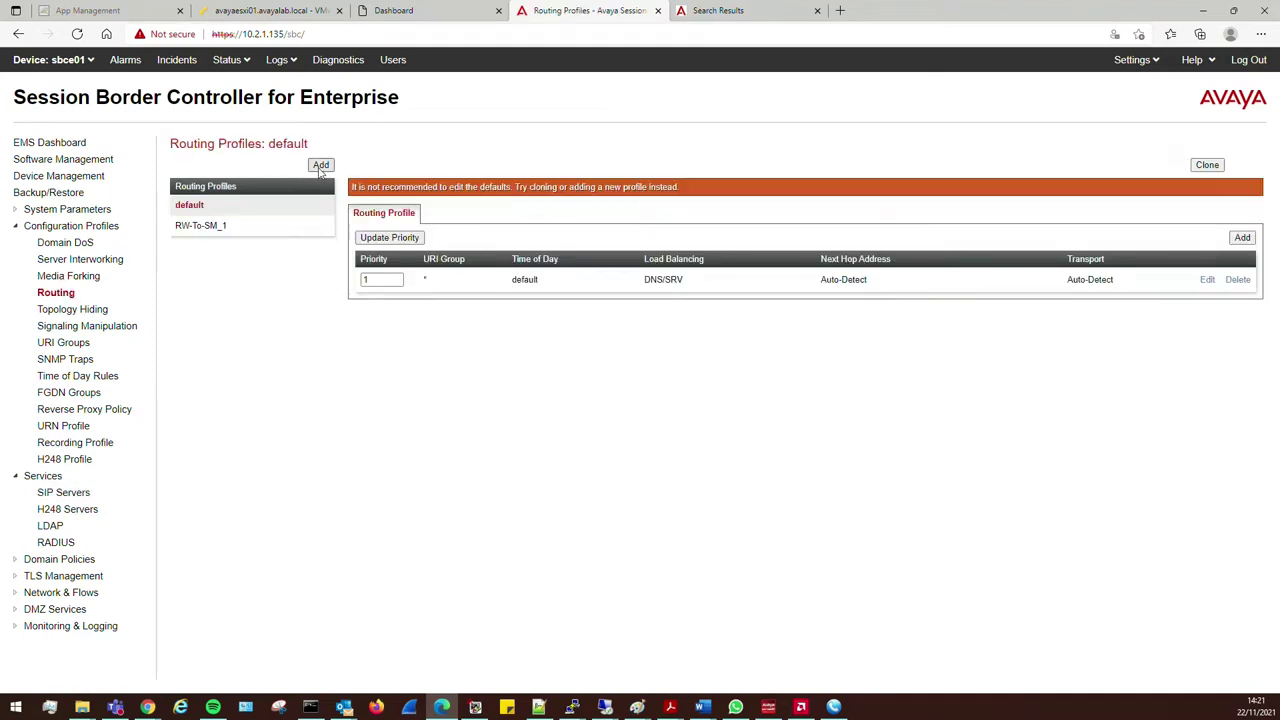
Step: Create a new routing profile named Service_Provider
{"action": "left_click", "coordinate": [321, 166]}
{"action": "left_click", "coordinate": [608, 100]}
{"action": "type", "text": "Service_Provider"}
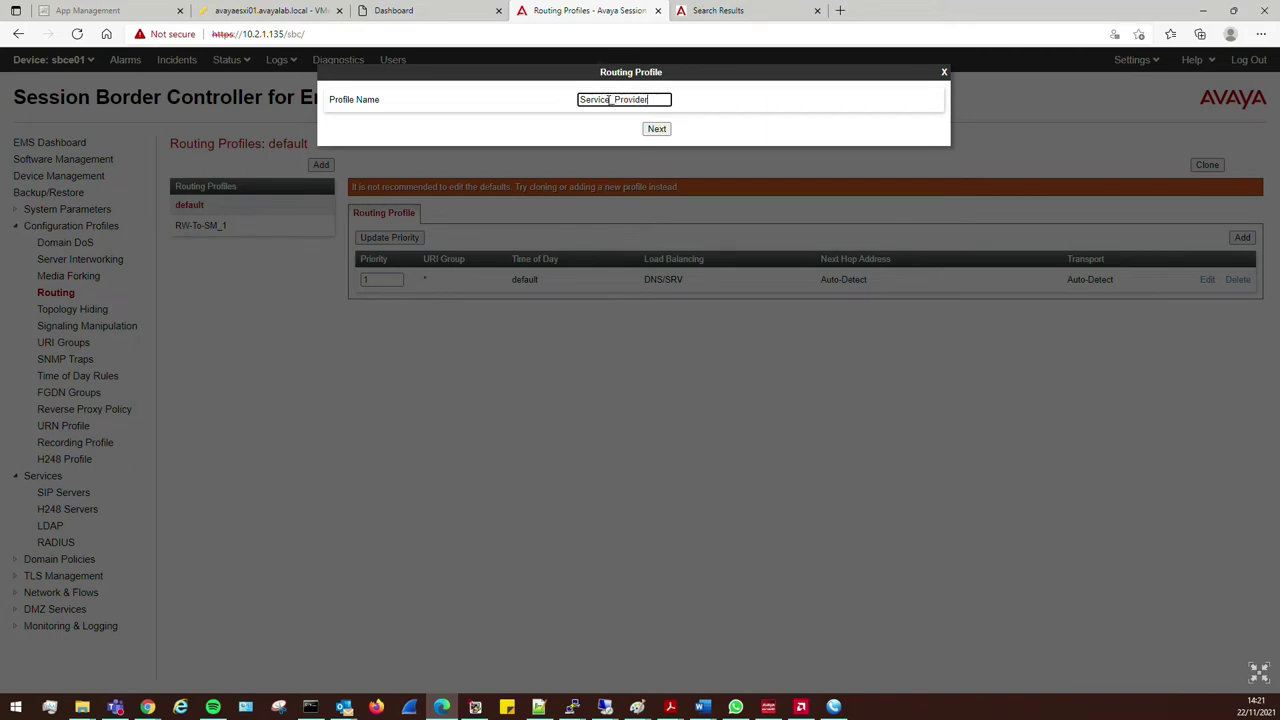
{"action": "key", "text": "ctrl+a"}
{"action": "left_click", "coordinate": [656, 129]}
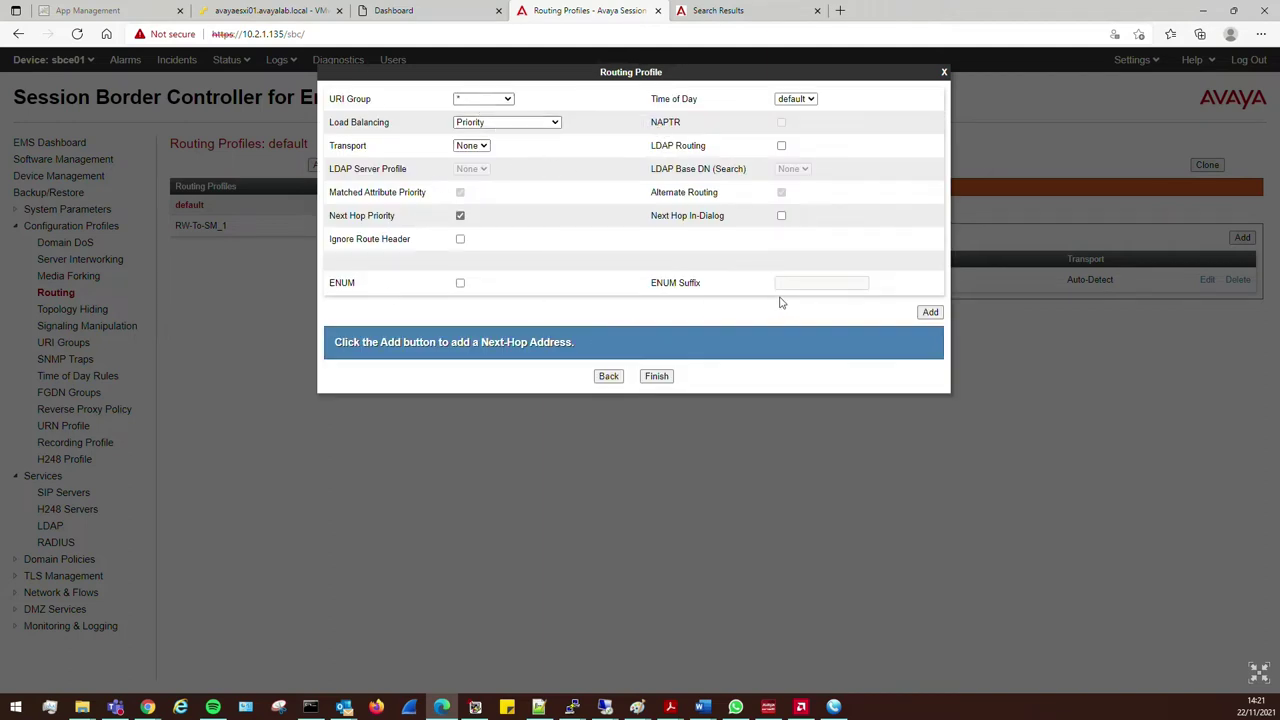
Step: Add a priority-1 next hop to Service_Provider at 192.168.196.200:5060 UDP and save
{"action": "left_click", "coordinate": [930, 313]}
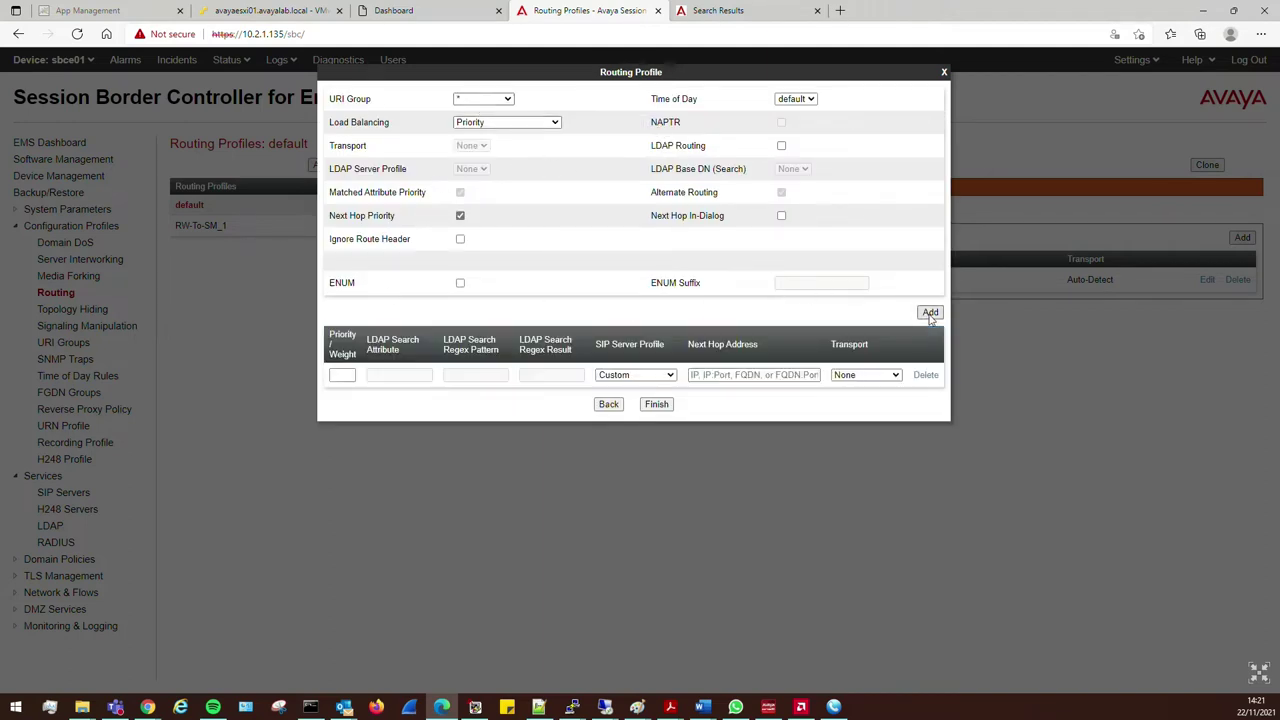
{"action": "left_click", "coordinate": [340, 375]}
{"action": "type", "text": "1"}
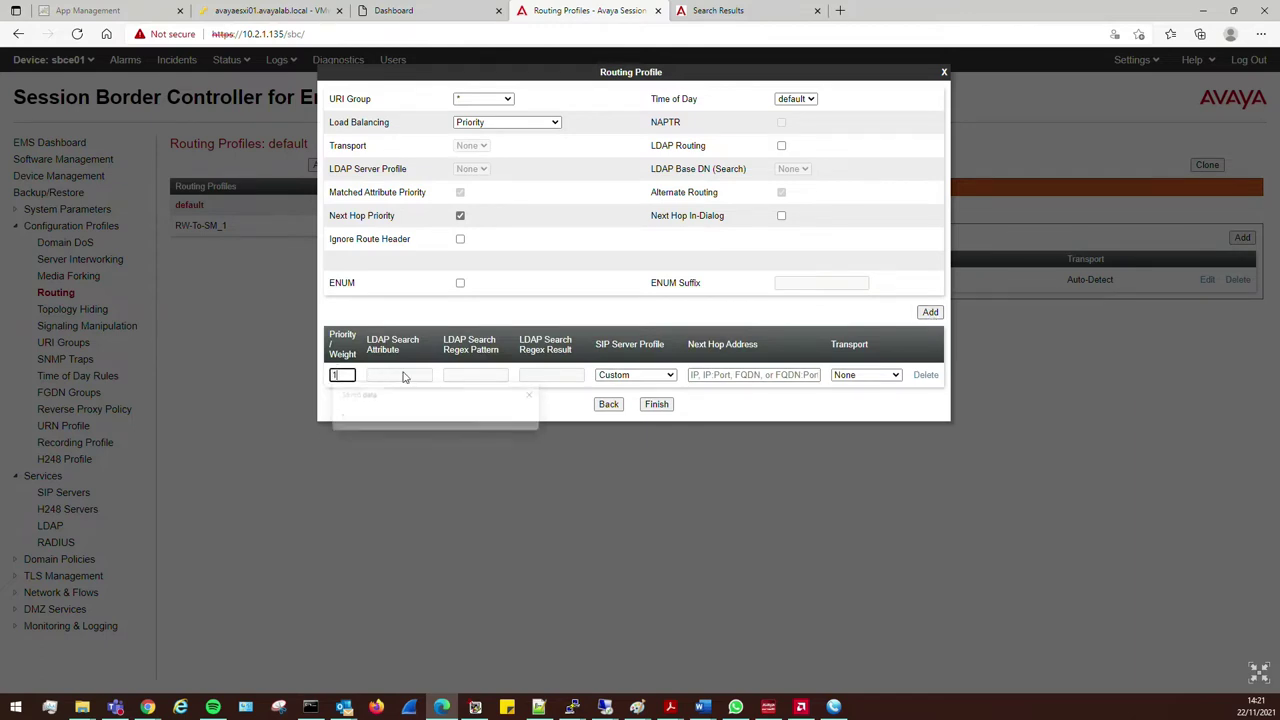
{"action": "left_click", "coordinate": [630, 377]}
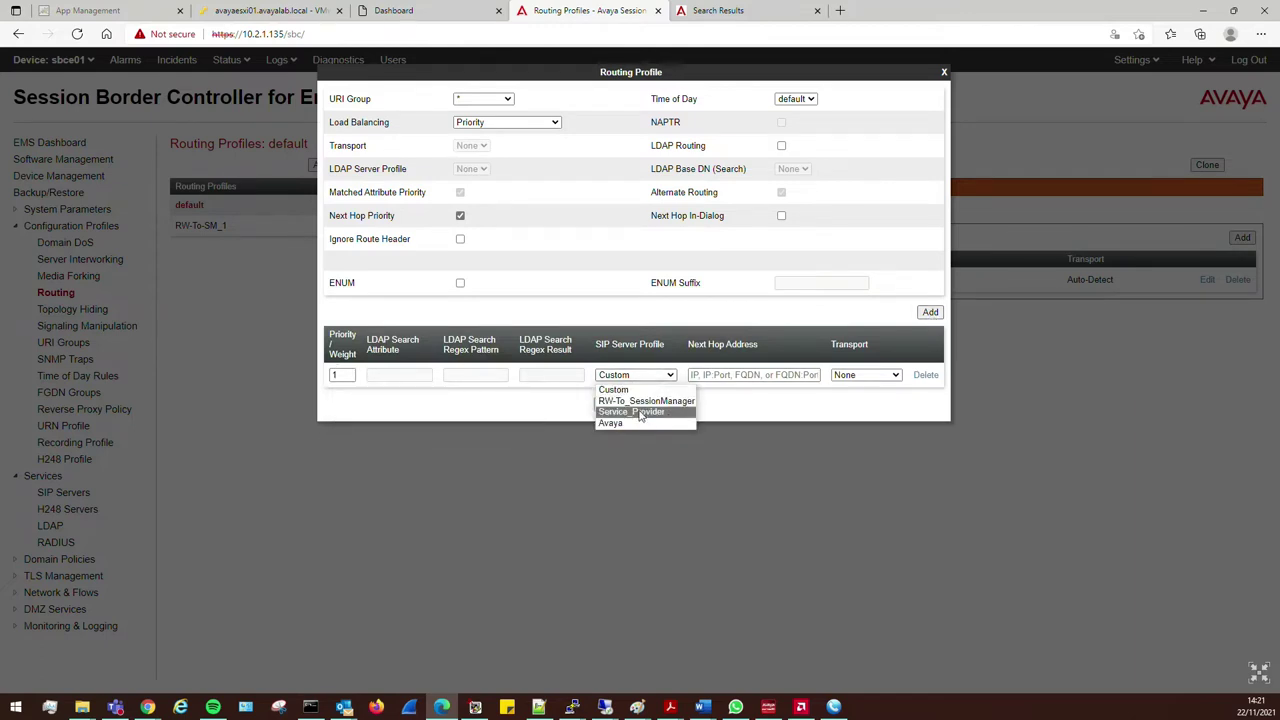
{"action": "left_click", "coordinate": [669, 413]}
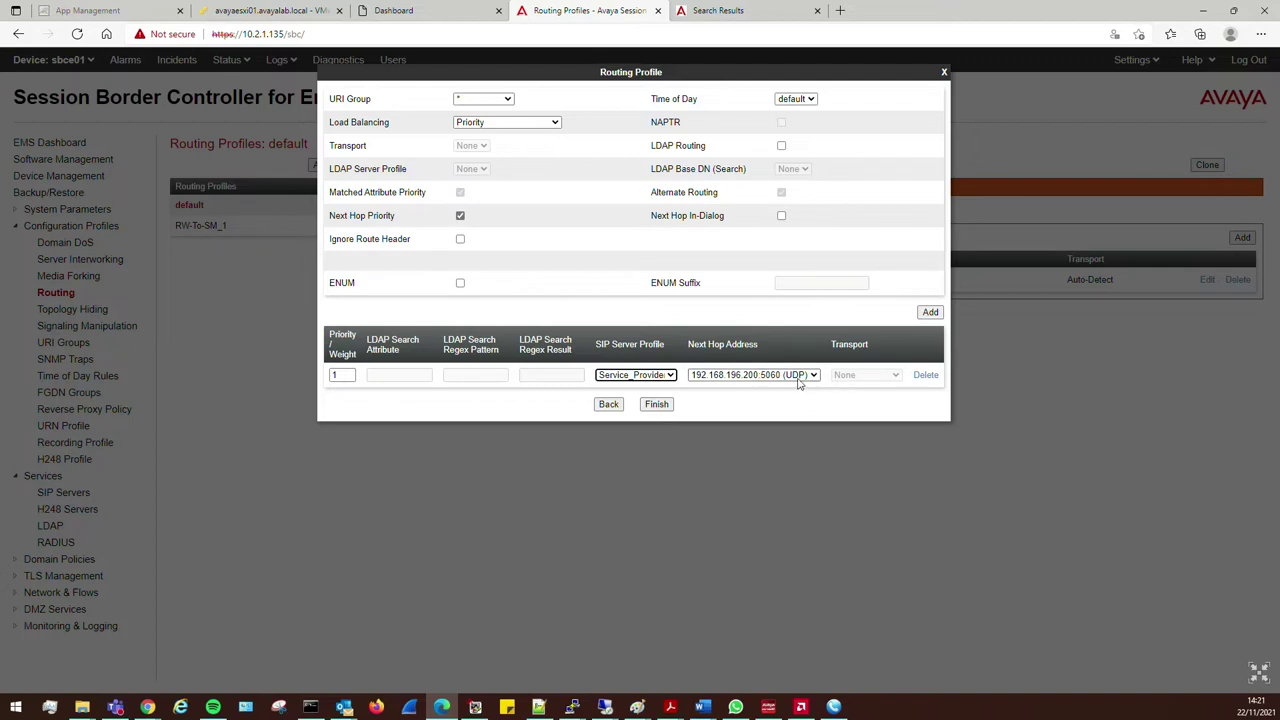
{"action": "left_click", "coordinate": [802, 377]}
{"action": "left_click", "coordinate": [766, 386]}
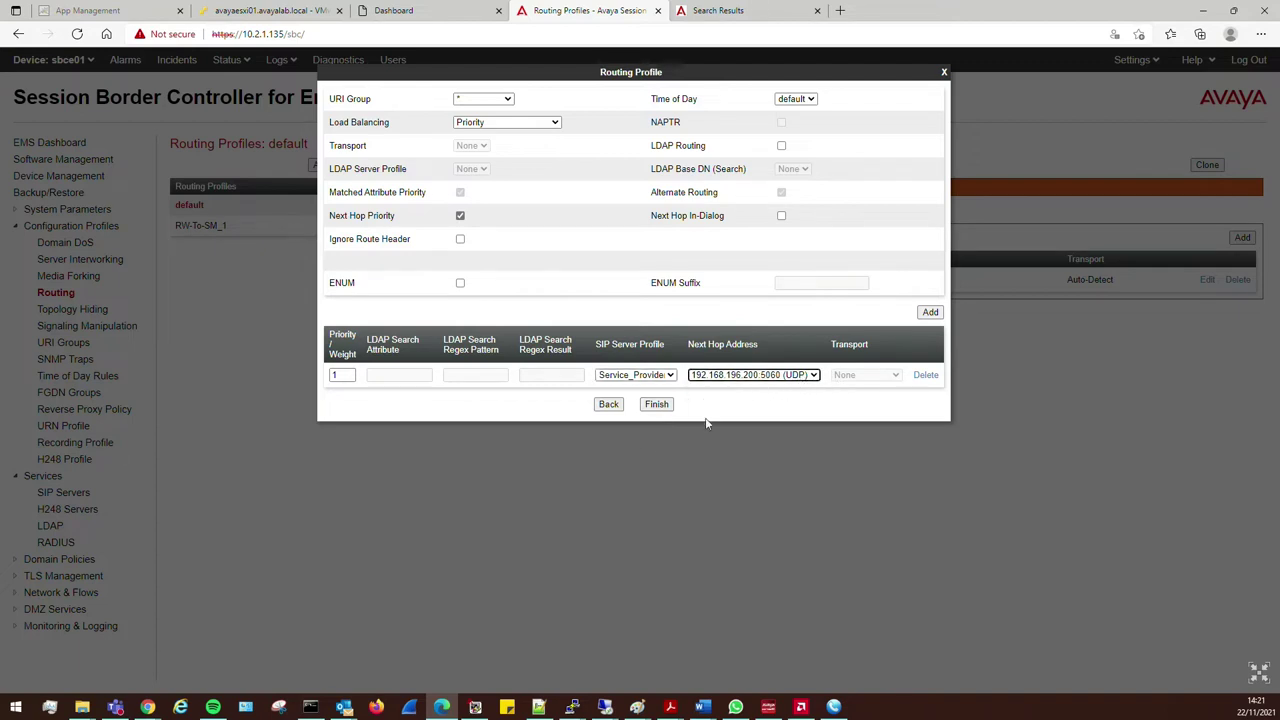
{"action": "left_click", "coordinate": [657, 405]}
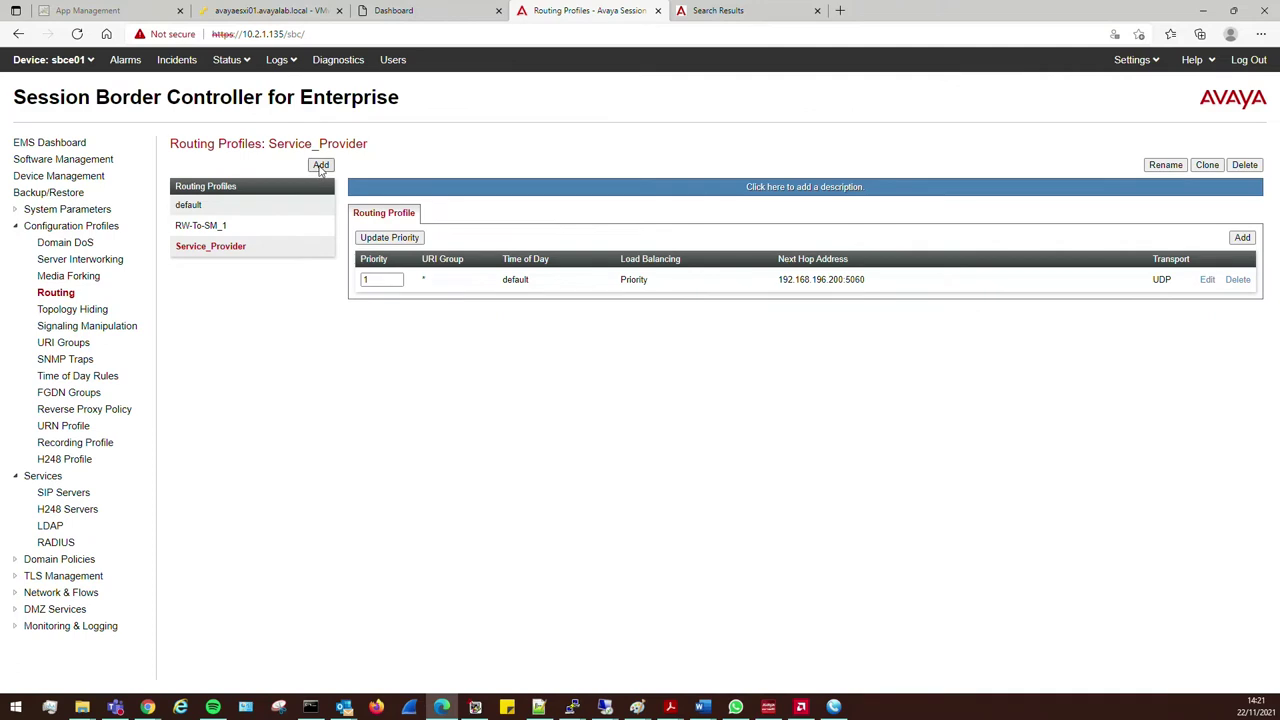
Step: Create routing profile Avaya_SM with two next-hop rows at priorities 1 and 2
{"action": "left_click", "coordinate": [320, 166]}
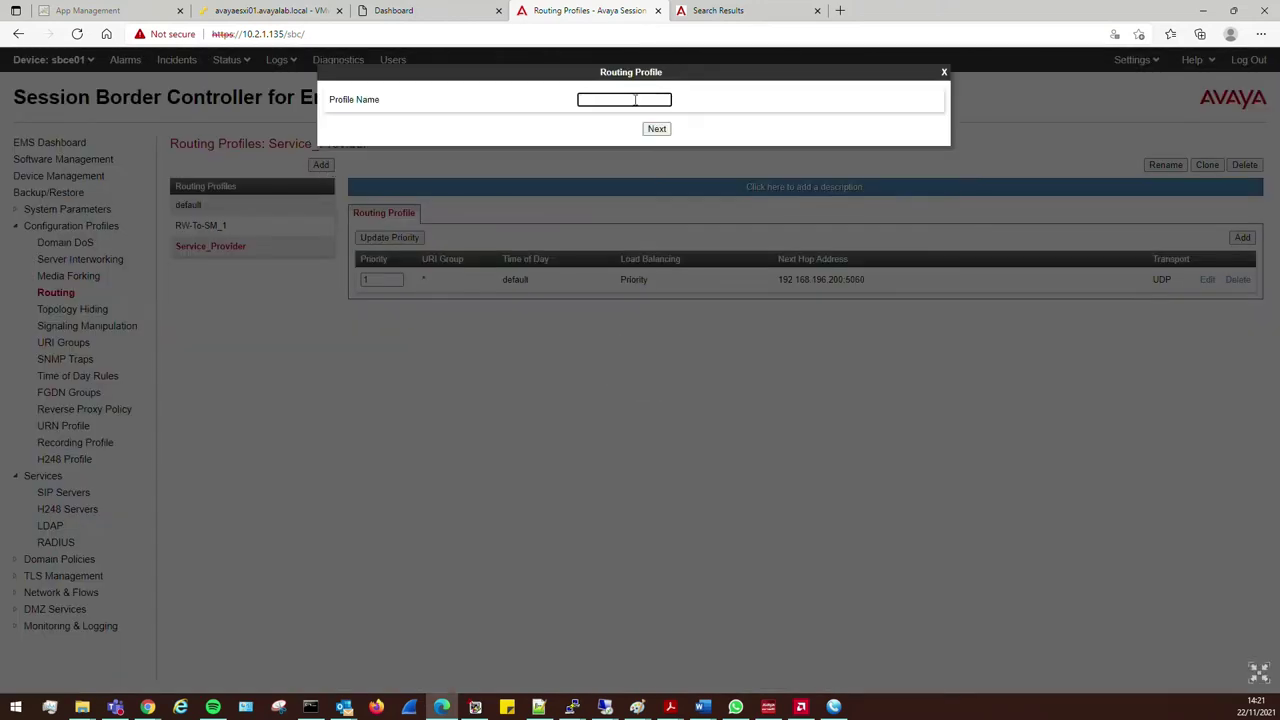
{"action": "type", "text": "Avaya_SM"}
{"action": "left_click", "coordinate": [657, 128]}
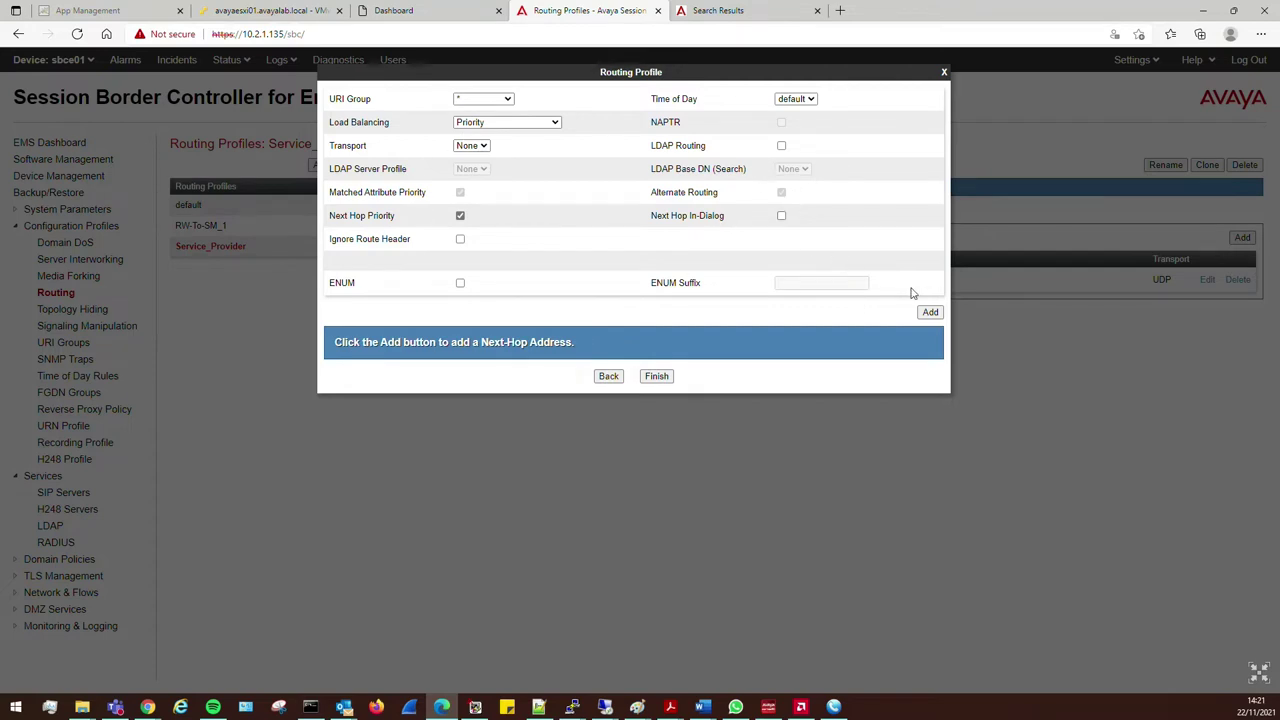
{"action": "left_click", "coordinate": [930, 312]}
{"action": "left_click", "coordinate": [930, 312]}
{"action": "left_click", "coordinate": [348, 375]}
{"action": "type", "text": "1"}
{"action": "left_click", "coordinate": [343, 400]}
{"action": "type", "text": "2"}
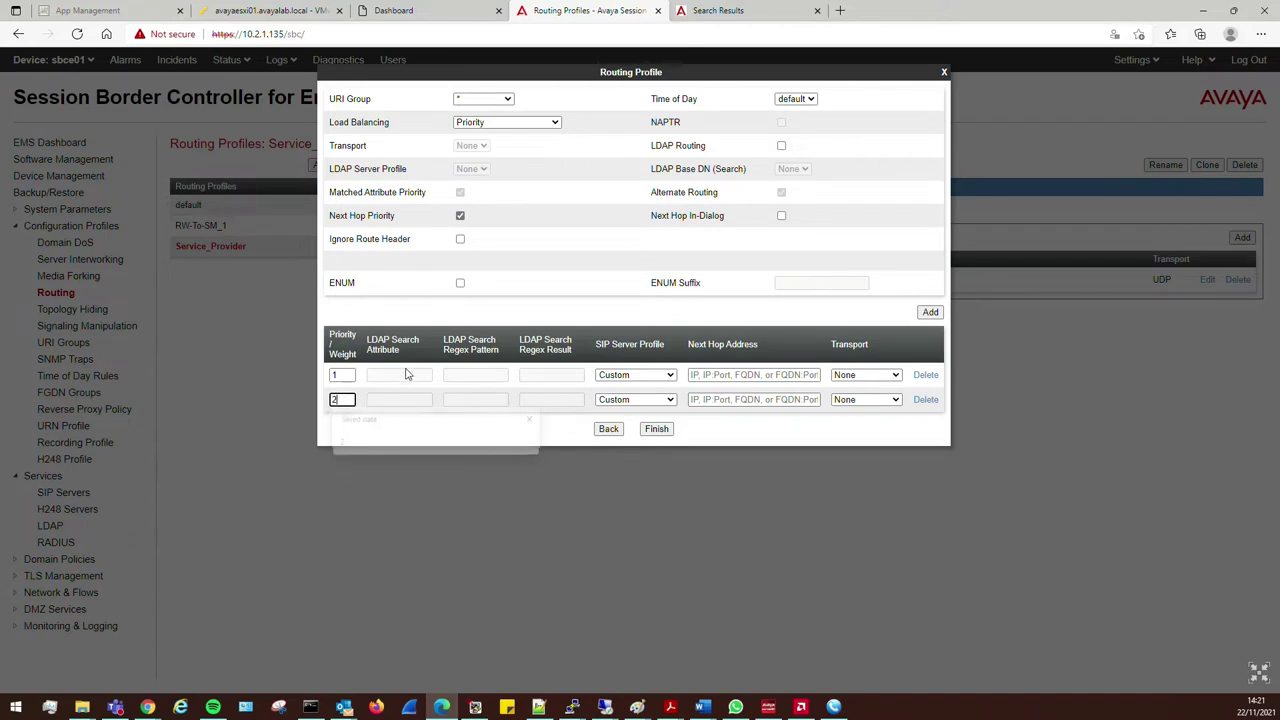
Step: Route both hops to the Avaya server at 10.2.1.20 and 10.2.1.22:5061 TLS, and save
{"action": "left_click", "coordinate": [640, 375]}
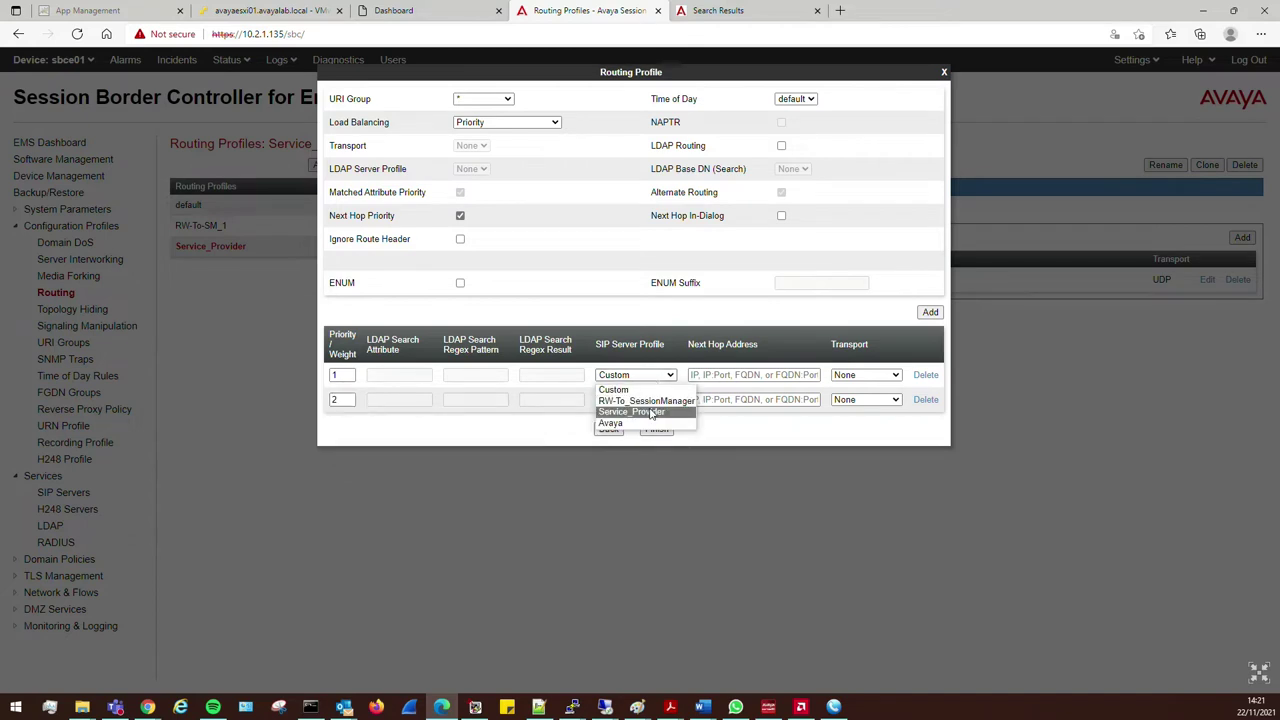
{"action": "left_click", "coordinate": [630, 423]}
{"action": "left_click", "coordinate": [641, 401]}
{"action": "left_click", "coordinate": [622, 450]}
{"action": "left_click", "coordinate": [737, 402]}
{"action": "left_click", "coordinate": [739, 427]}
{"action": "left_click", "coordinate": [656, 428]}
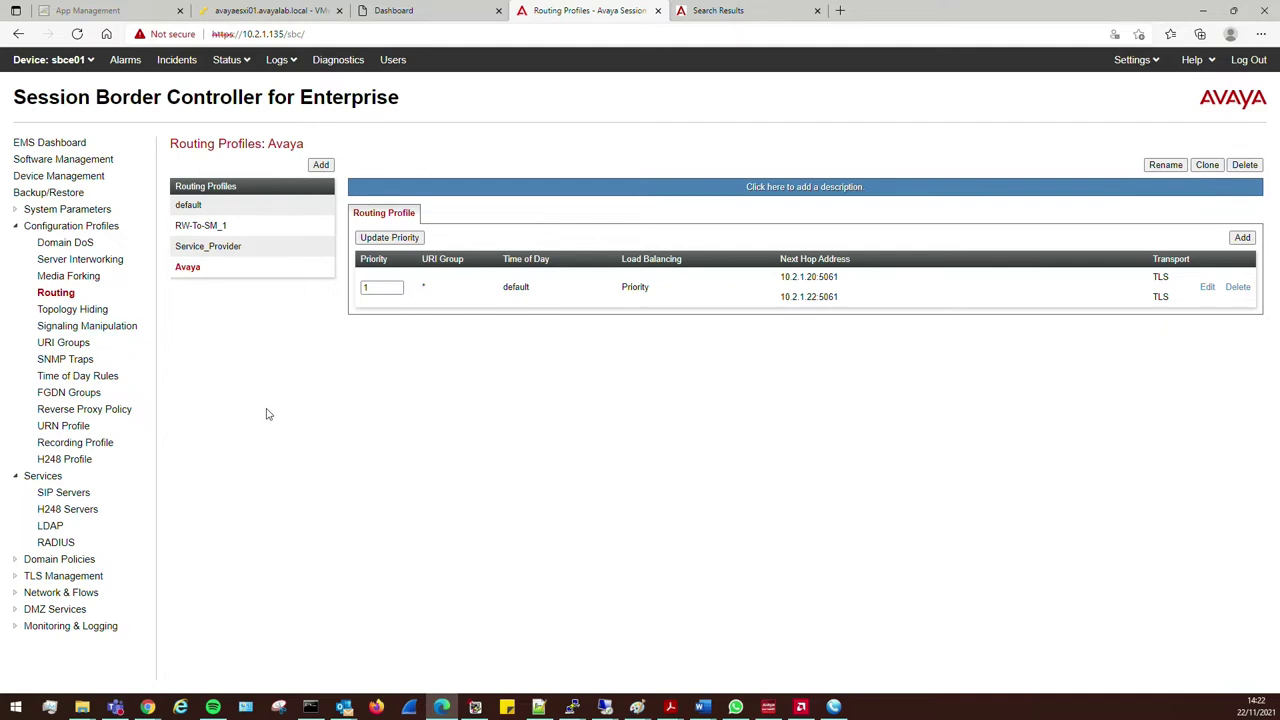
{"action": "left_click", "coordinate": [64, 310]}
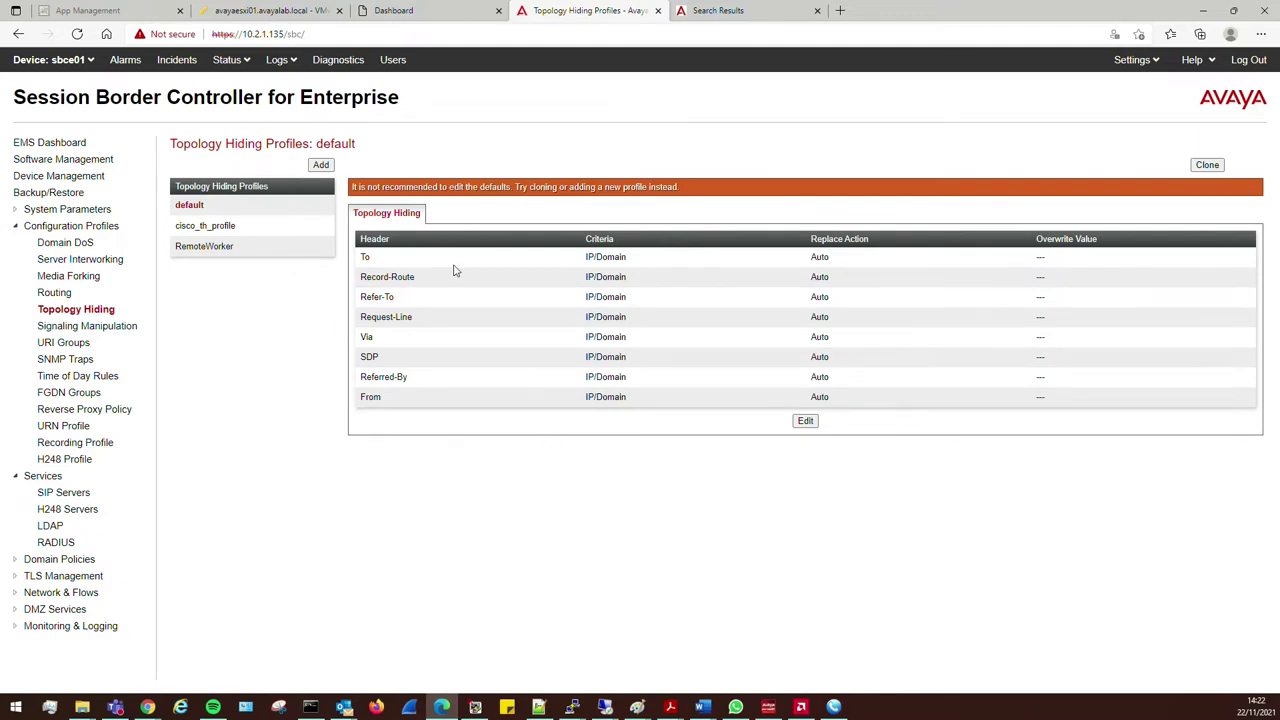
Step: Create a topology hiding profile named 'Service Provide' with three extra header rows
{"action": "left_click", "coordinate": [320, 165]}
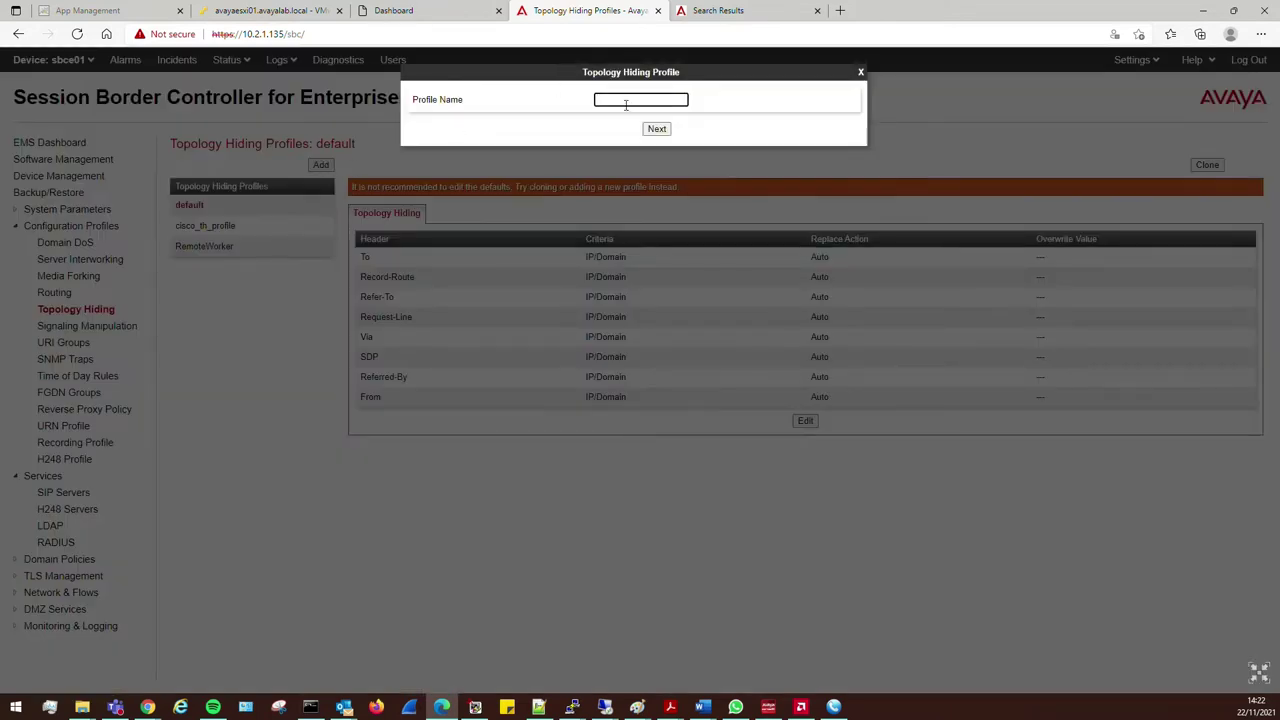
{"action": "type", "text": "Service Provide"}
{"action": "left_click", "coordinate": [655, 130]}
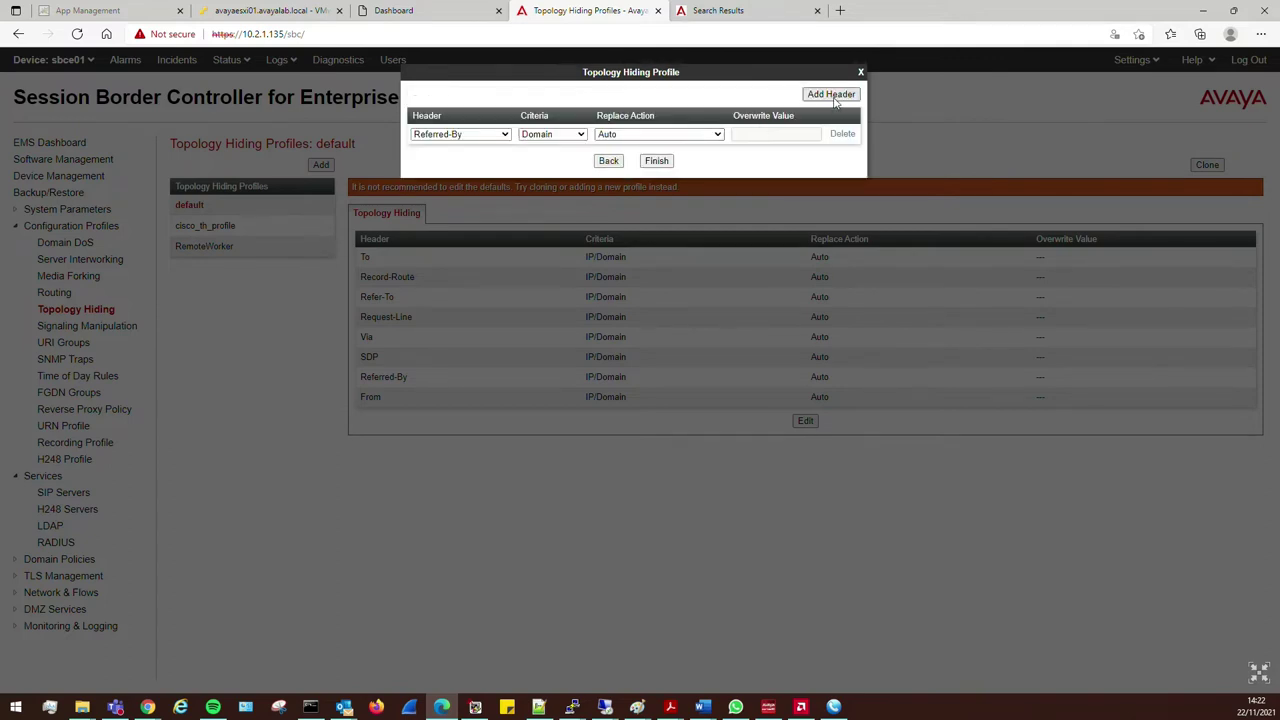
{"action": "left_click", "coordinate": [832, 95]}
{"action": "left_click", "coordinate": [832, 95]}
{"action": "left_click", "coordinate": [832, 95]}
{"action": "left_click", "coordinate": [832, 95]}
{"action": "left_click", "coordinate": [832, 95]}
{"action": "left_click", "coordinate": [832, 95]}
{"action": "left_click", "coordinate": [832, 95]}
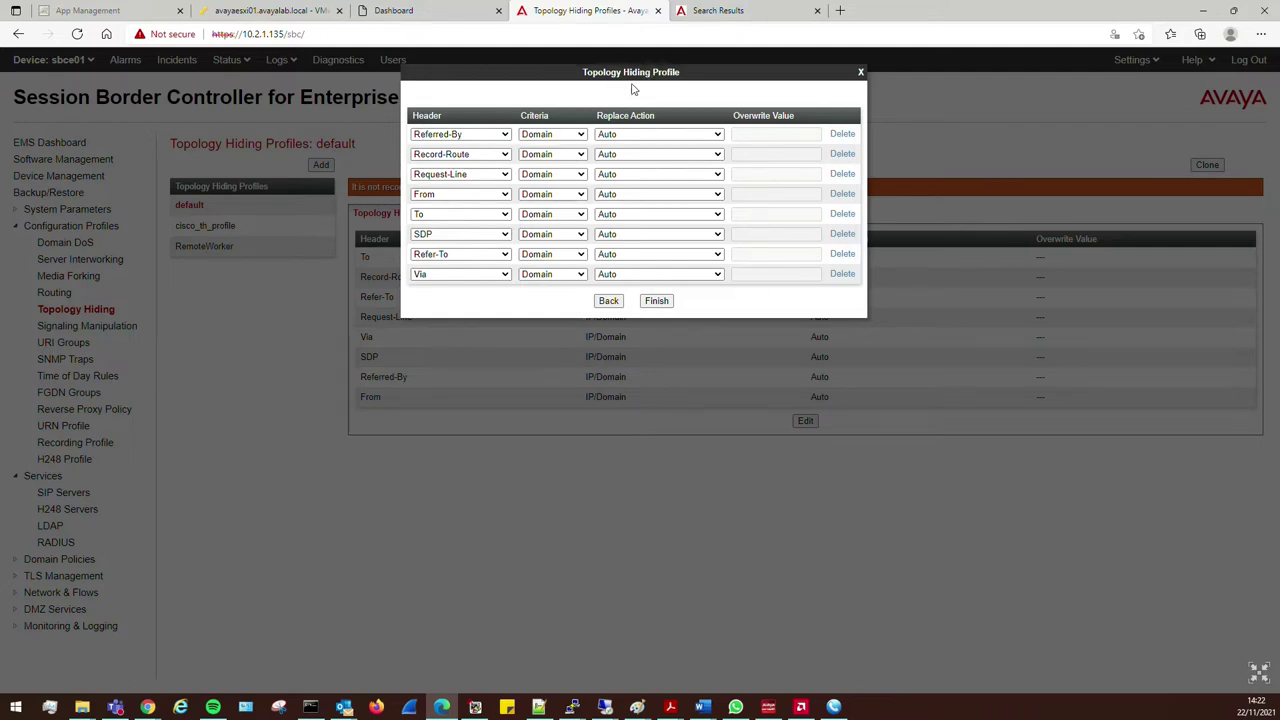
Step: Set criteria to IP/Domain for Referred-By, Record-Route, Request-Line, From, To, SDP, Refer-To and Via
{"action": "left_click", "coordinate": [562, 137]}
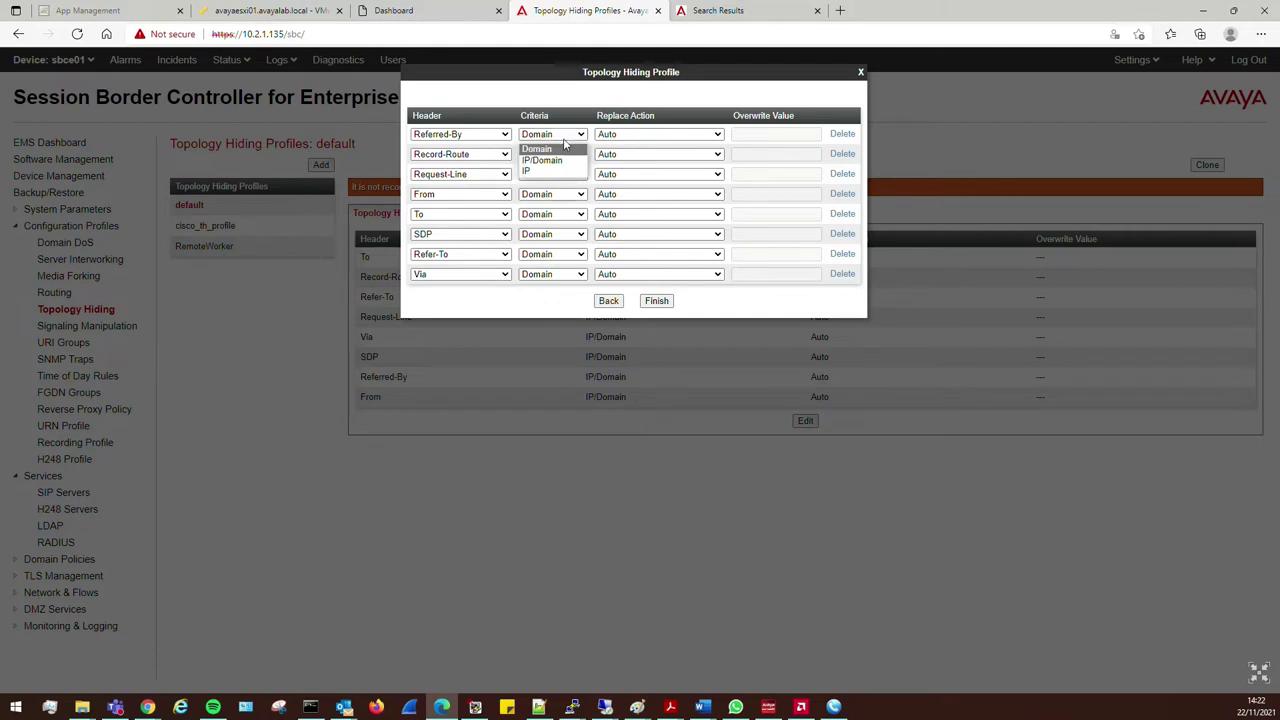
{"action": "left_click", "coordinate": [558, 161]}
{"action": "left_click", "coordinate": [552, 155]}
{"action": "left_click", "coordinate": [545, 180]}
{"action": "left_click", "coordinate": [548, 175]}
{"action": "left_click", "coordinate": [542, 200]}
{"action": "left_click", "coordinate": [552, 194]}
{"action": "left_click", "coordinate": [545, 221]}
{"action": "left_click", "coordinate": [546, 214]}
{"action": "left_click", "coordinate": [545, 236]}
{"action": "left_click", "coordinate": [545, 234]}
{"action": "left_click", "coordinate": [541, 256]}
{"action": "left_click", "coordinate": [541, 254]}
{"action": "left_click", "coordinate": [545, 279]}
{"action": "left_click", "coordinate": [545, 274]}
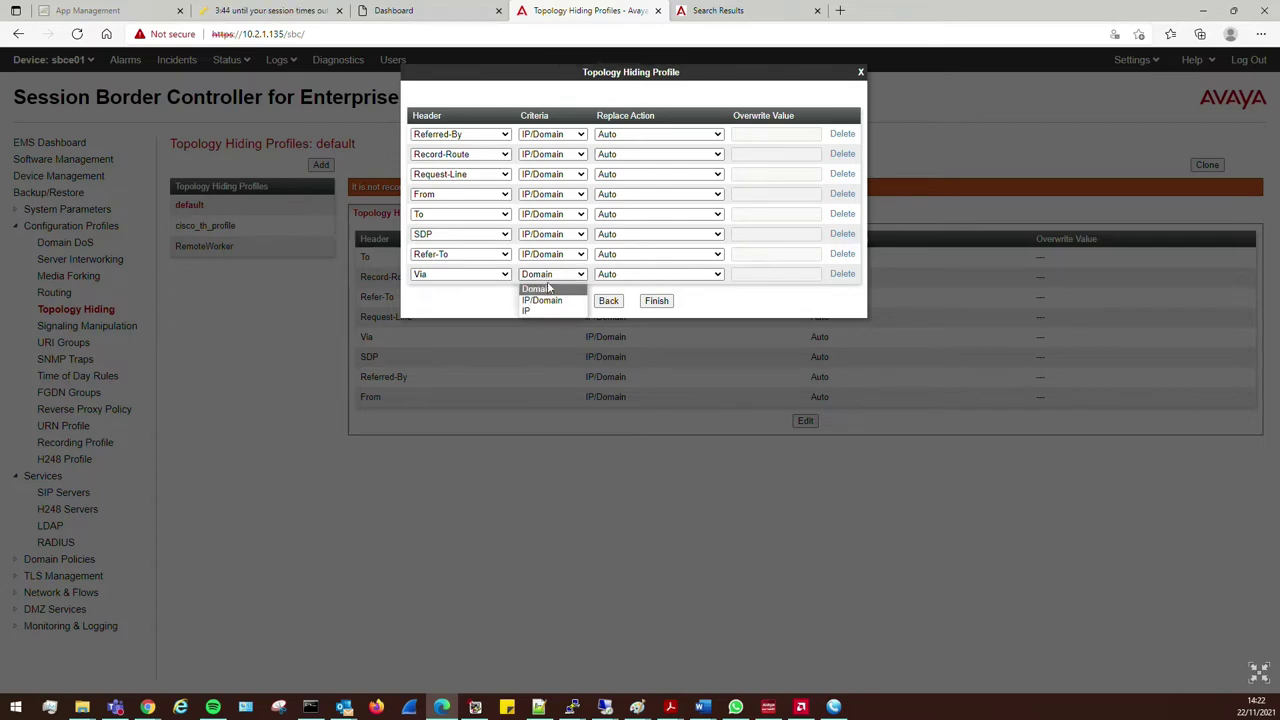
{"action": "left_click", "coordinate": [548, 301]}
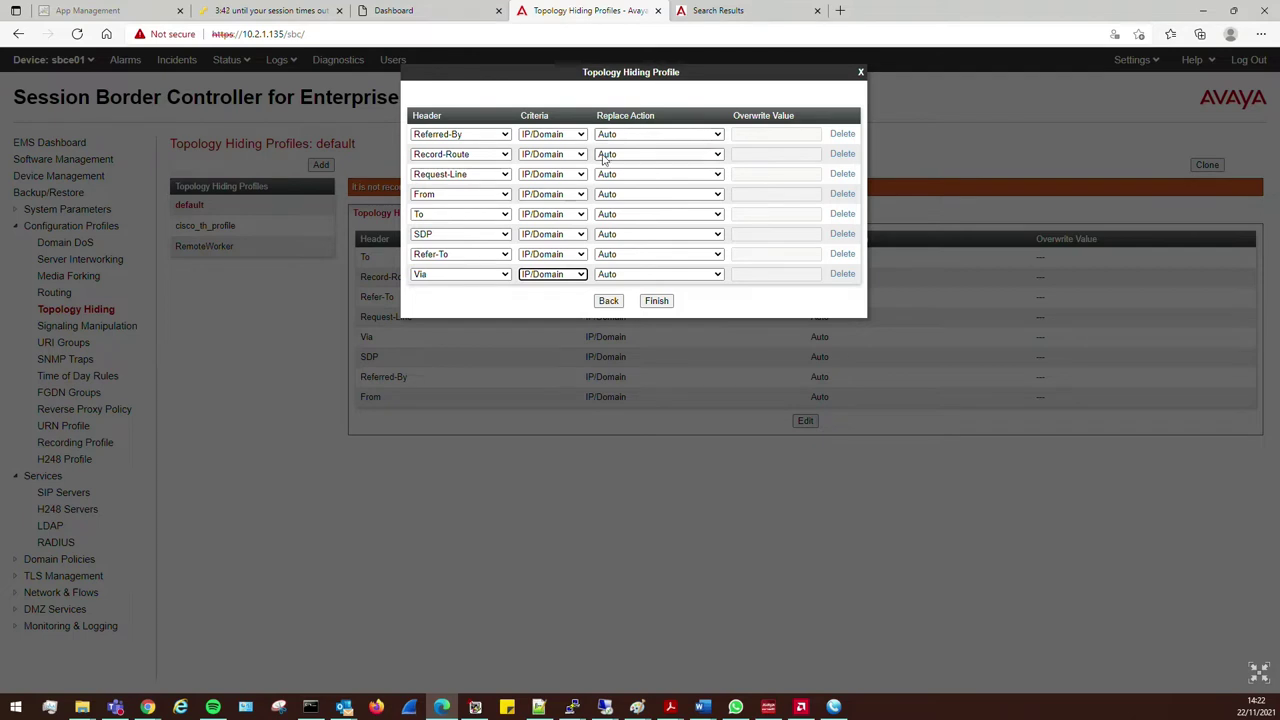
Step: Keep the replace actions on Auto and save the topology hiding profile
{"action": "left_click", "coordinate": [718, 134]}
{"action": "left_click", "coordinate": [718, 143]}
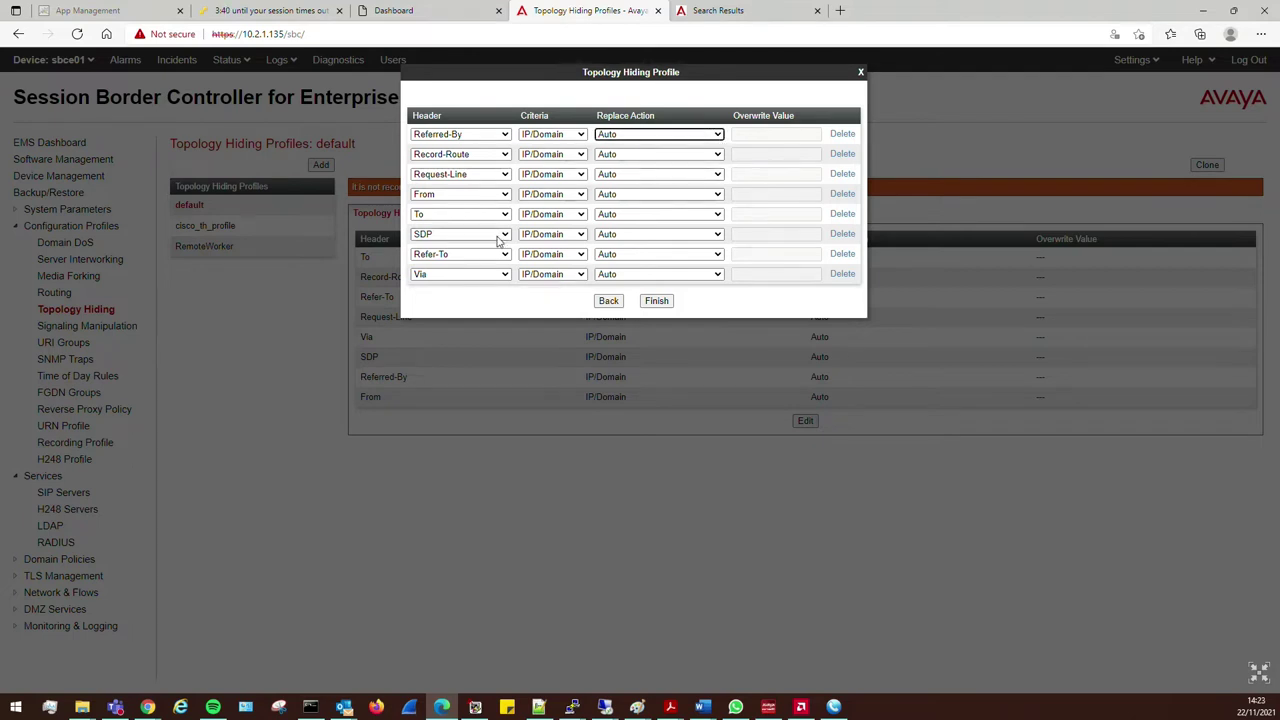
{"action": "left_click", "coordinate": [659, 304]}
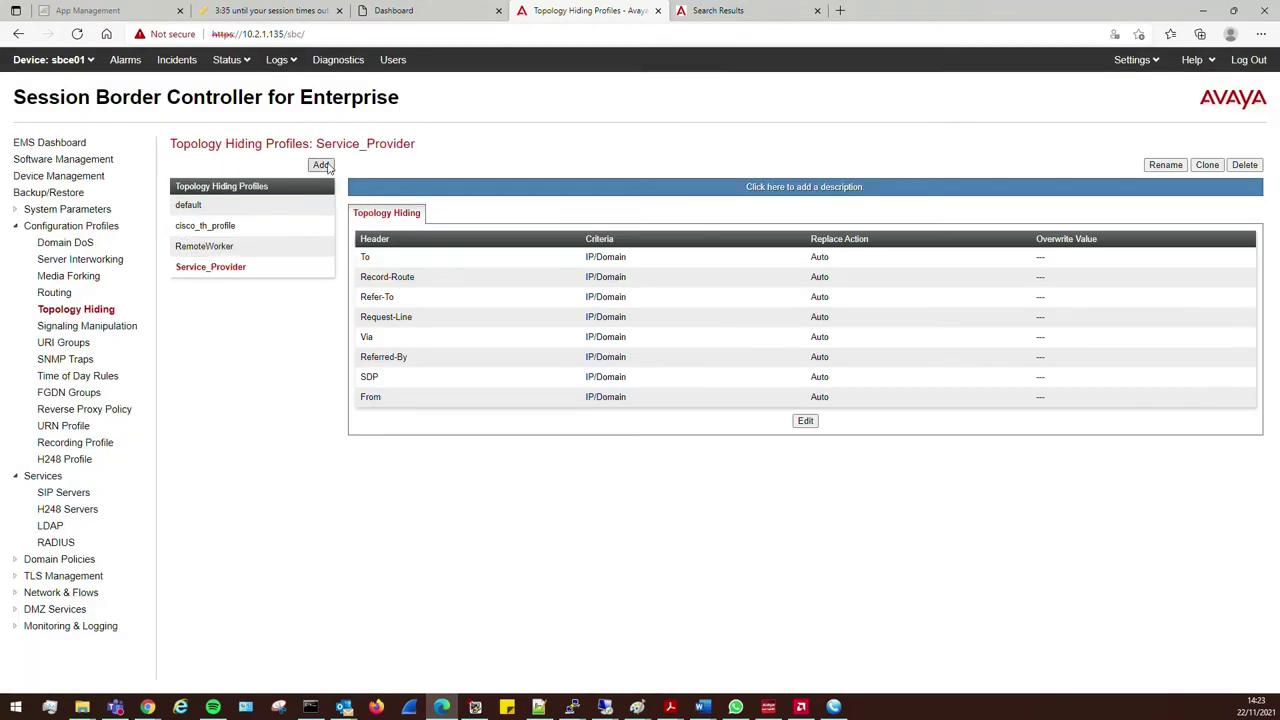
Step: Create a topology hiding profile named Avaya with three extra header rows
{"action": "left_click", "coordinate": [320, 165]}
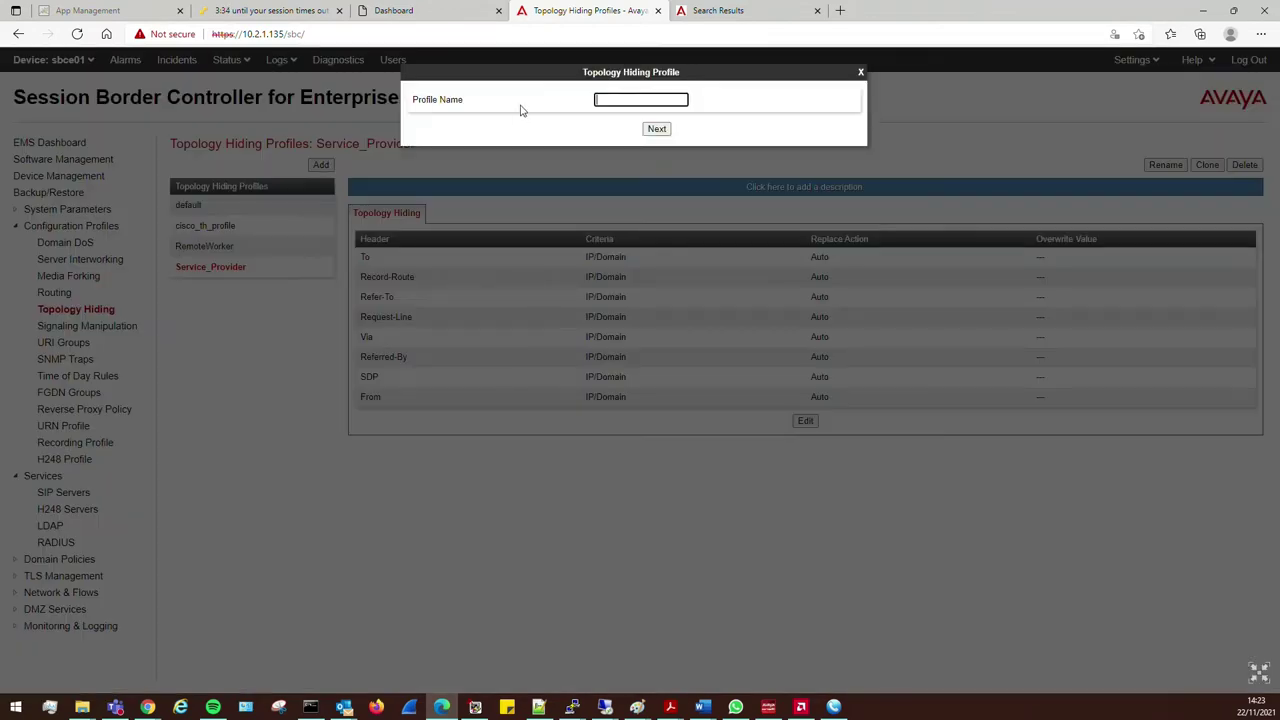
{"action": "type", "text": "Avaya"}
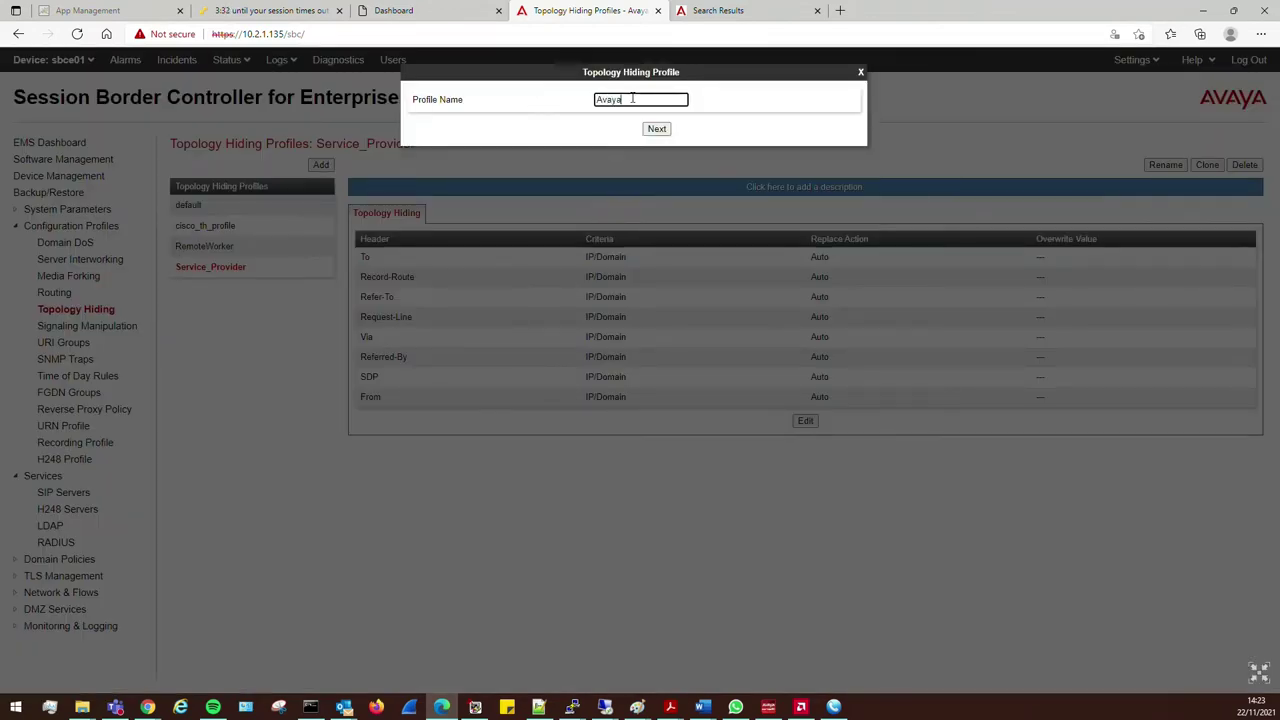
{"action": "left_click", "coordinate": [656, 128]}
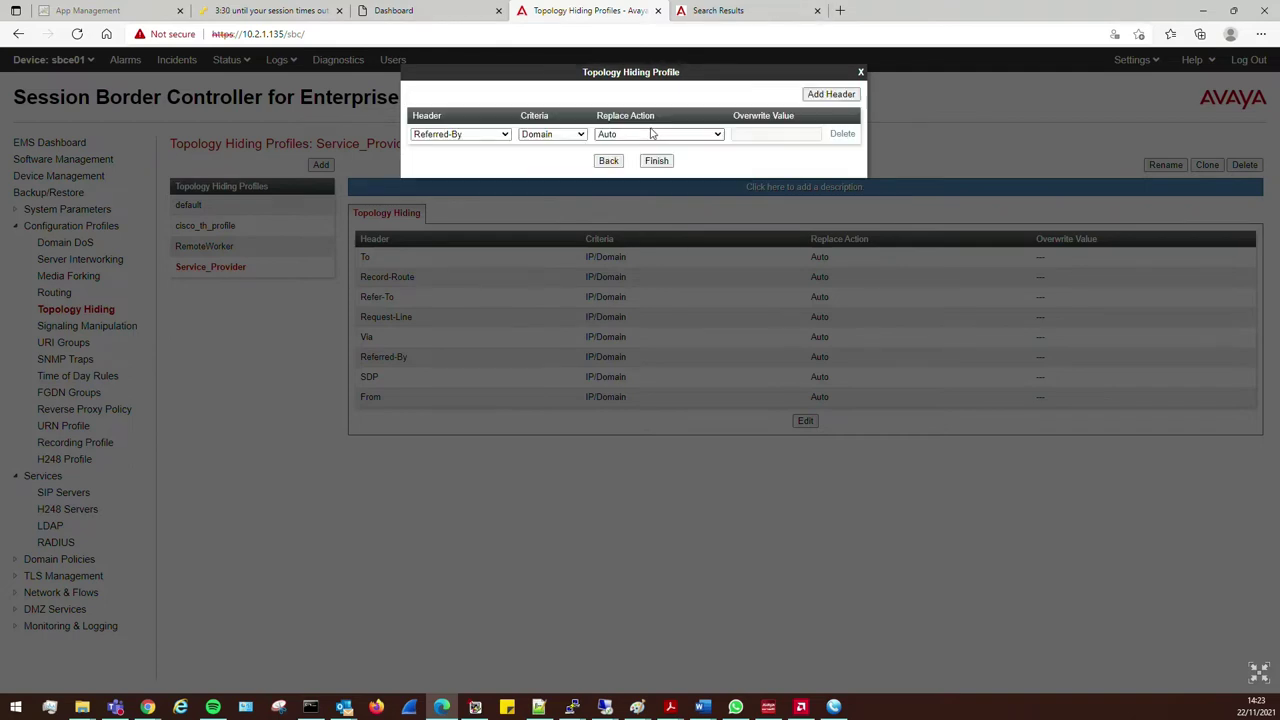
{"action": "left_click", "coordinate": [835, 95]}
{"action": "left_click", "coordinate": [835, 95]}
{"action": "left_click", "coordinate": [835, 95]}
{"action": "left_click", "coordinate": [835, 95]}
{"action": "left_click", "coordinate": [835, 95]}
{"action": "left_click", "coordinate": [835, 95]}
{"action": "left_click", "coordinate": [835, 95]}
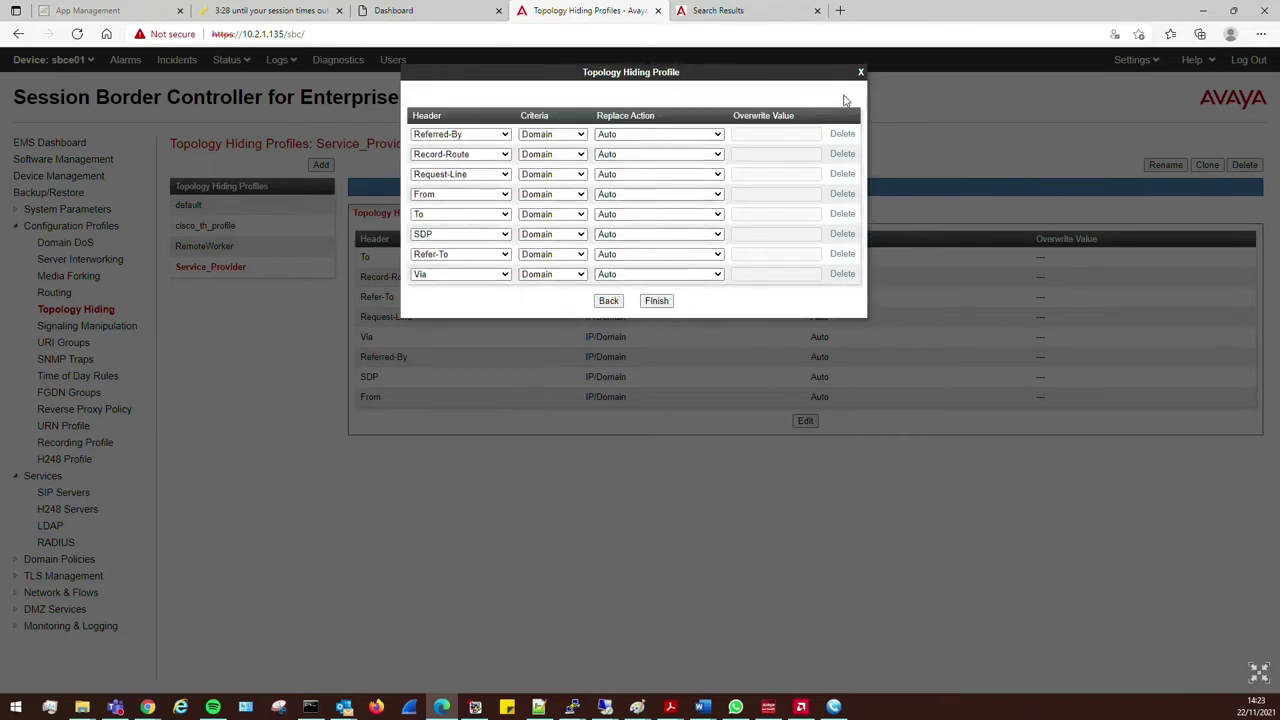
Step: Set criteria to IP/Domain for all eight headers, Referred-By through Via
{"action": "left_click", "coordinate": [580, 134]}
{"action": "left_click", "coordinate": [548, 160]}
{"action": "left_click", "coordinate": [553, 154]}
{"action": "left_click", "coordinate": [550, 180]}
{"action": "left_click", "coordinate": [553, 174]}
{"action": "left_click", "coordinate": [548, 202]}
{"action": "left_click", "coordinate": [553, 194]}
{"action": "left_click", "coordinate": [548, 221]}
{"action": "left_click", "coordinate": [553, 214]}
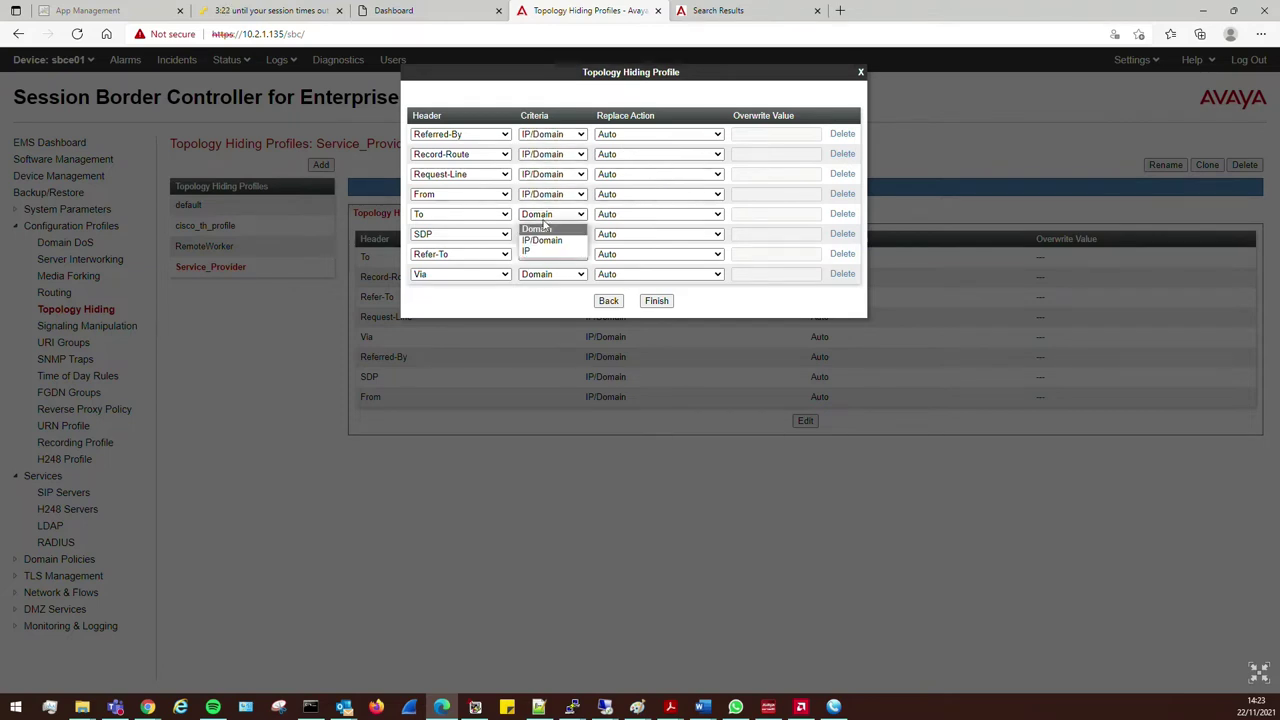
{"action": "left_click", "coordinate": [541, 241]}
{"action": "left_click", "coordinate": [553, 234]}
{"action": "left_click", "coordinate": [545, 261]}
{"action": "left_click", "coordinate": [553, 254]}
{"action": "left_click", "coordinate": [548, 285]}
{"action": "left_click", "coordinate": [553, 274]}
{"action": "left_click", "coordinate": [548, 301]}
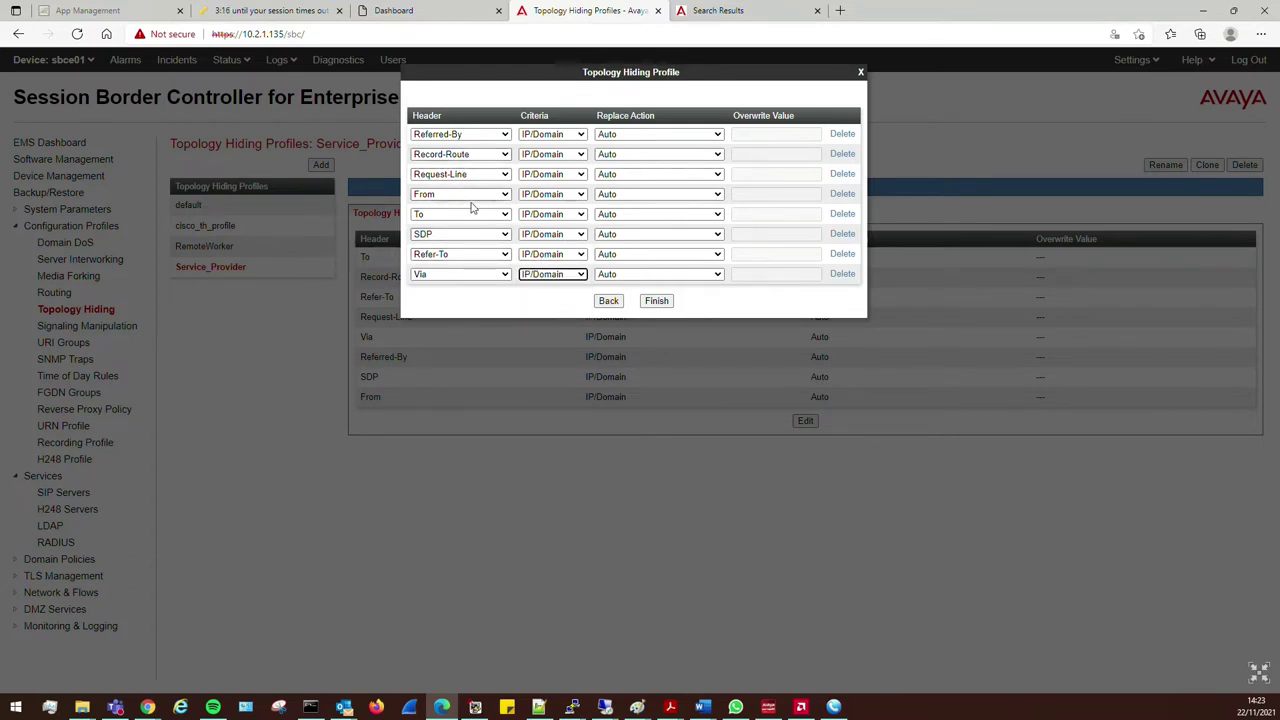
Step: Set the From, To and Request-Line replace actions to Overwrite
{"action": "left_click", "coordinate": [662, 195]}
{"action": "left_click", "coordinate": [628, 221]}
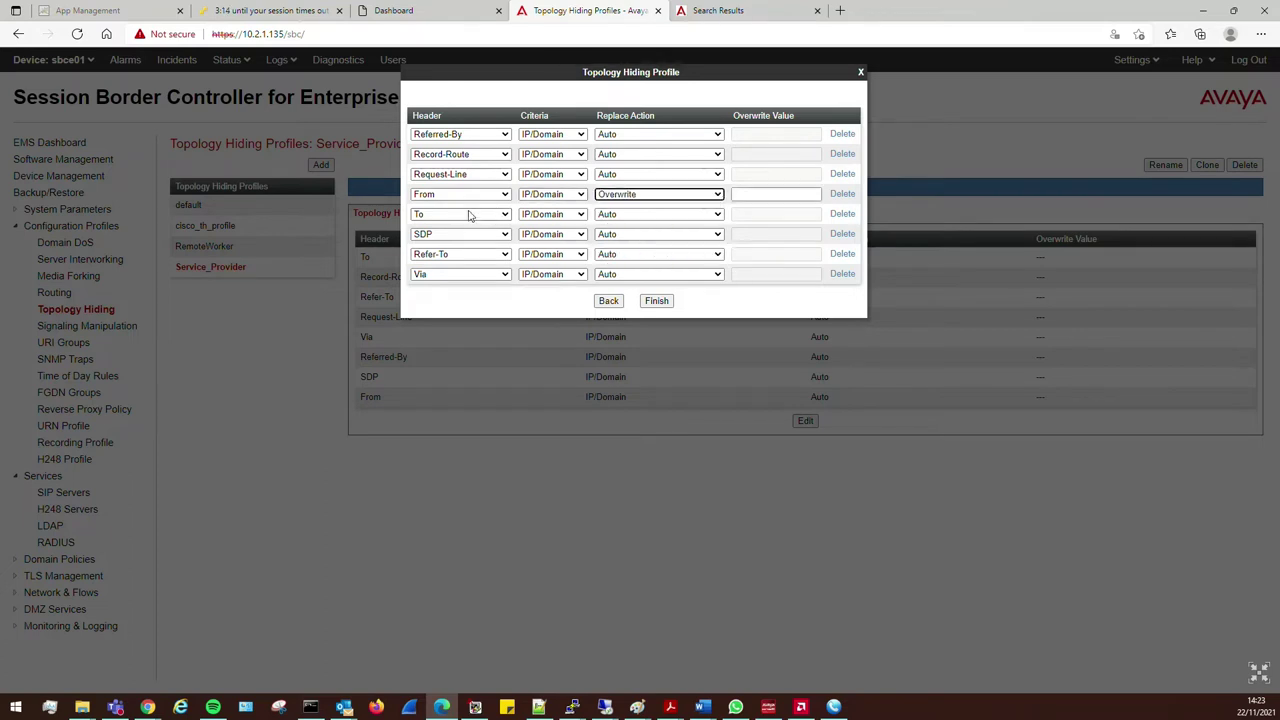
{"action": "left_click", "coordinate": [618, 214]}
{"action": "left_click", "coordinate": [620, 242]}
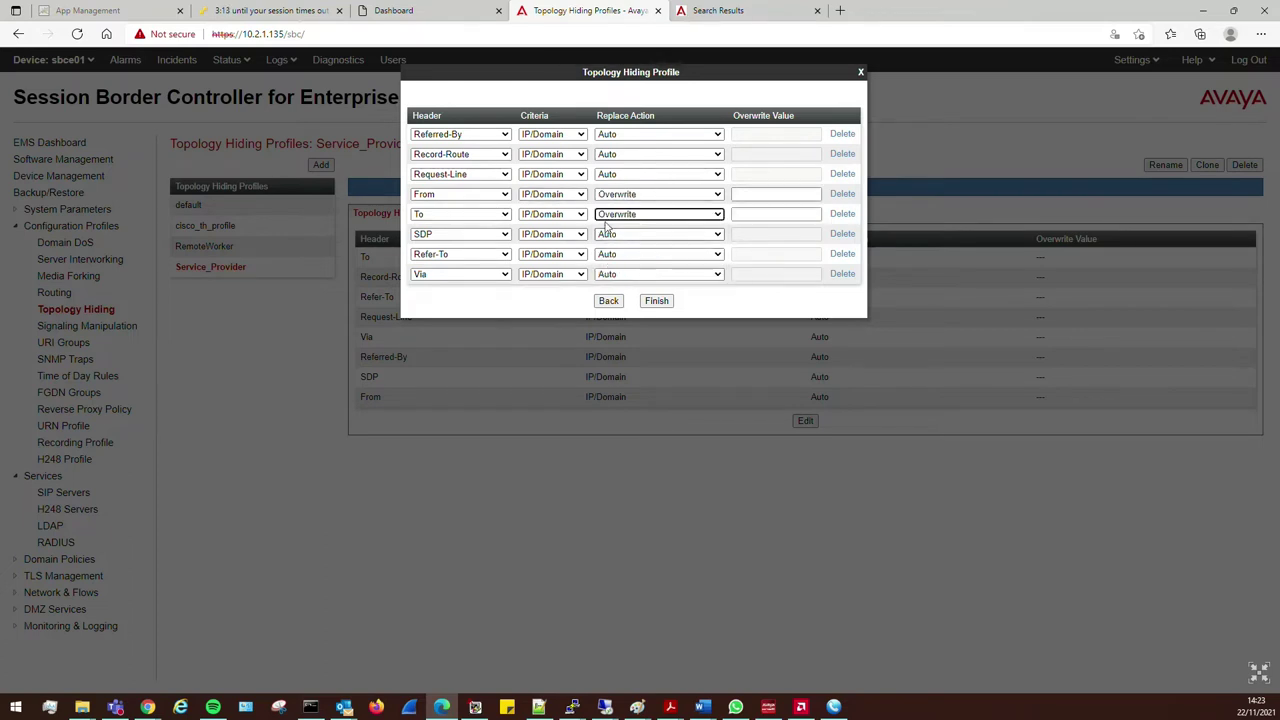
{"action": "left_click", "coordinate": [640, 176]}
{"action": "left_click", "coordinate": [628, 201]}
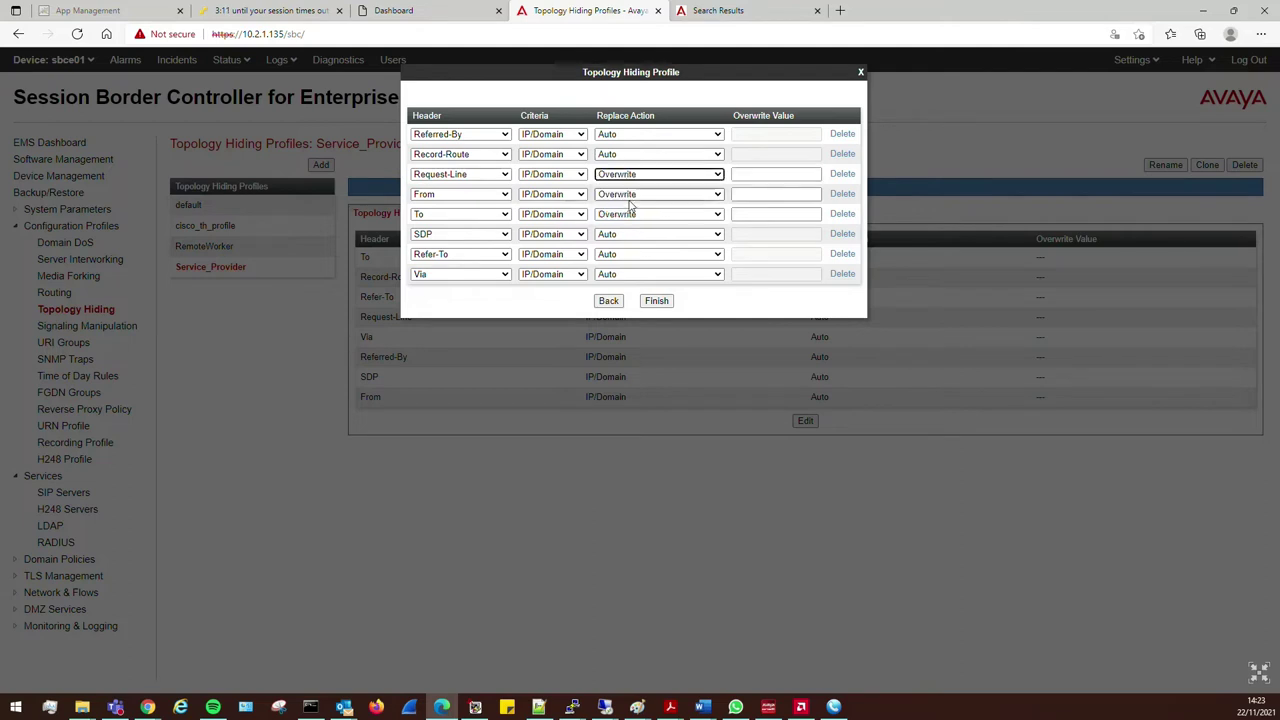
Step: Open the voice.voipworld.co.uk domain under System Manager Routing Domains and copy its name
{"action": "left_click", "coordinate": [393, 12]}
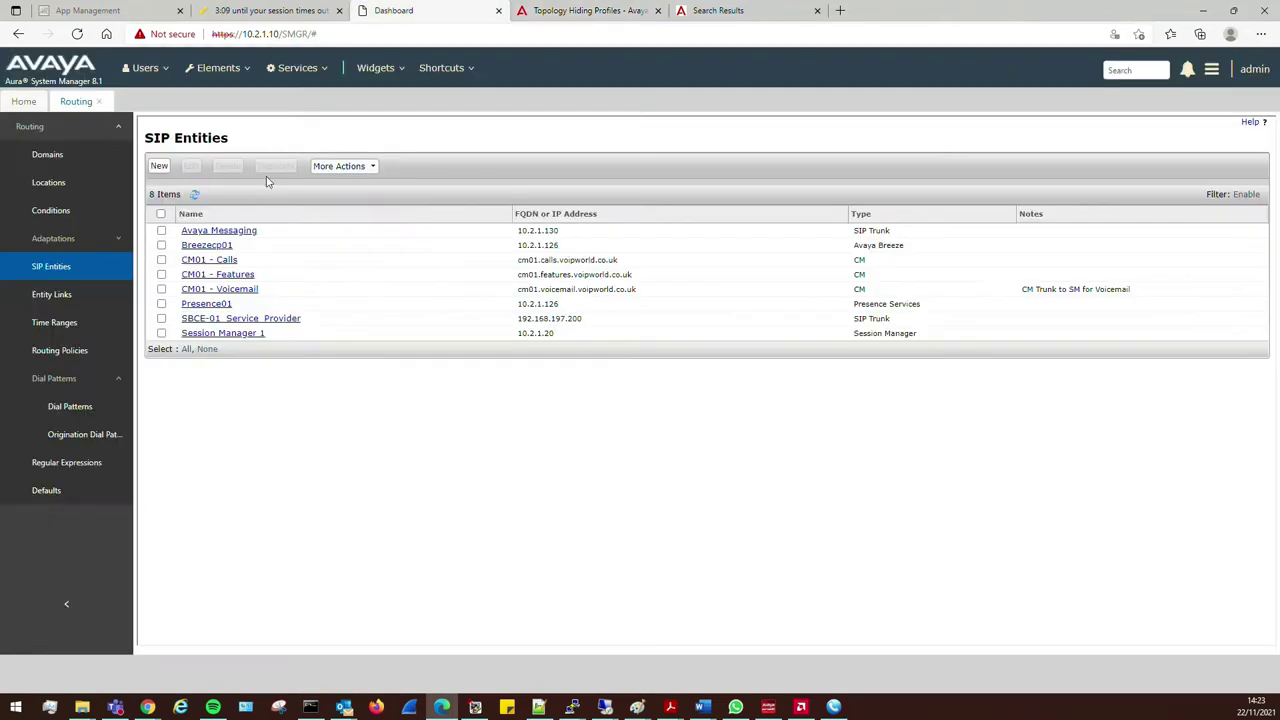
{"action": "left_click", "coordinate": [205, 70]}
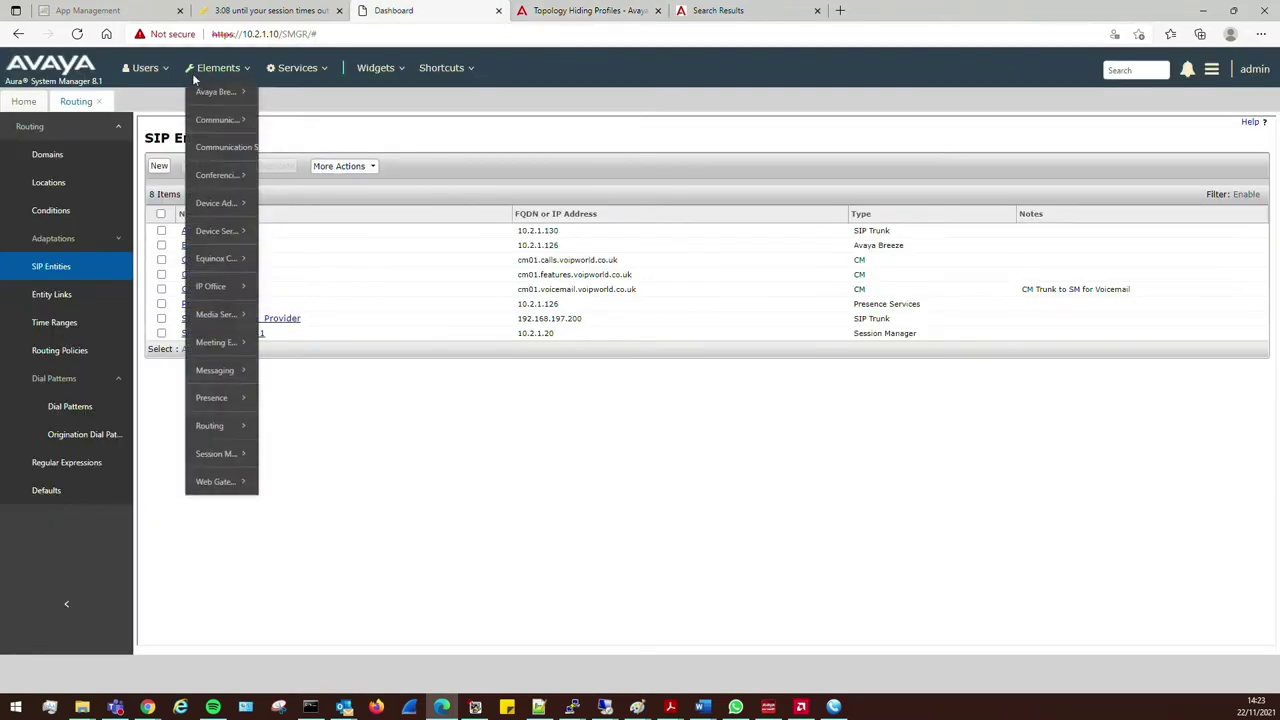
{"action": "left_click", "coordinate": [78, 155]}
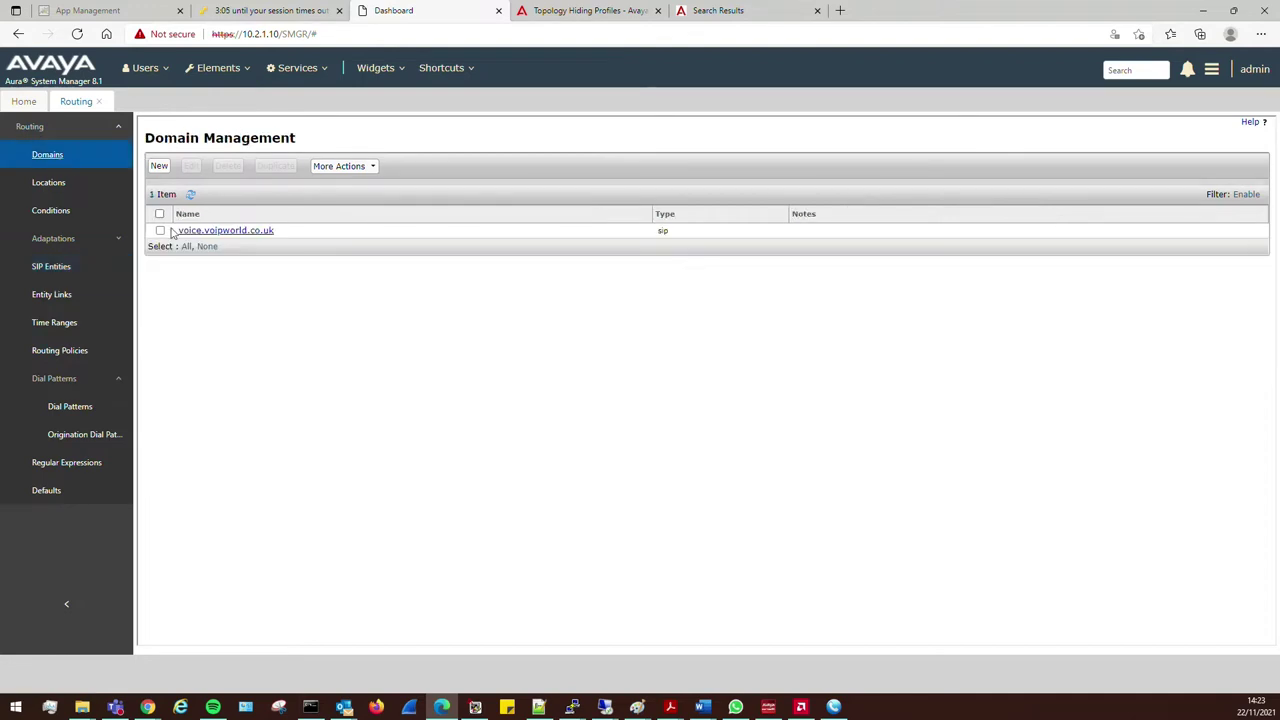
{"action": "left_click", "coordinate": [205, 232]}
{"action": "left_click_drag", "start_coordinate": [244, 226], "coordinate": [146, 237]}
{"action": "key", "text": "ctrl+c"}
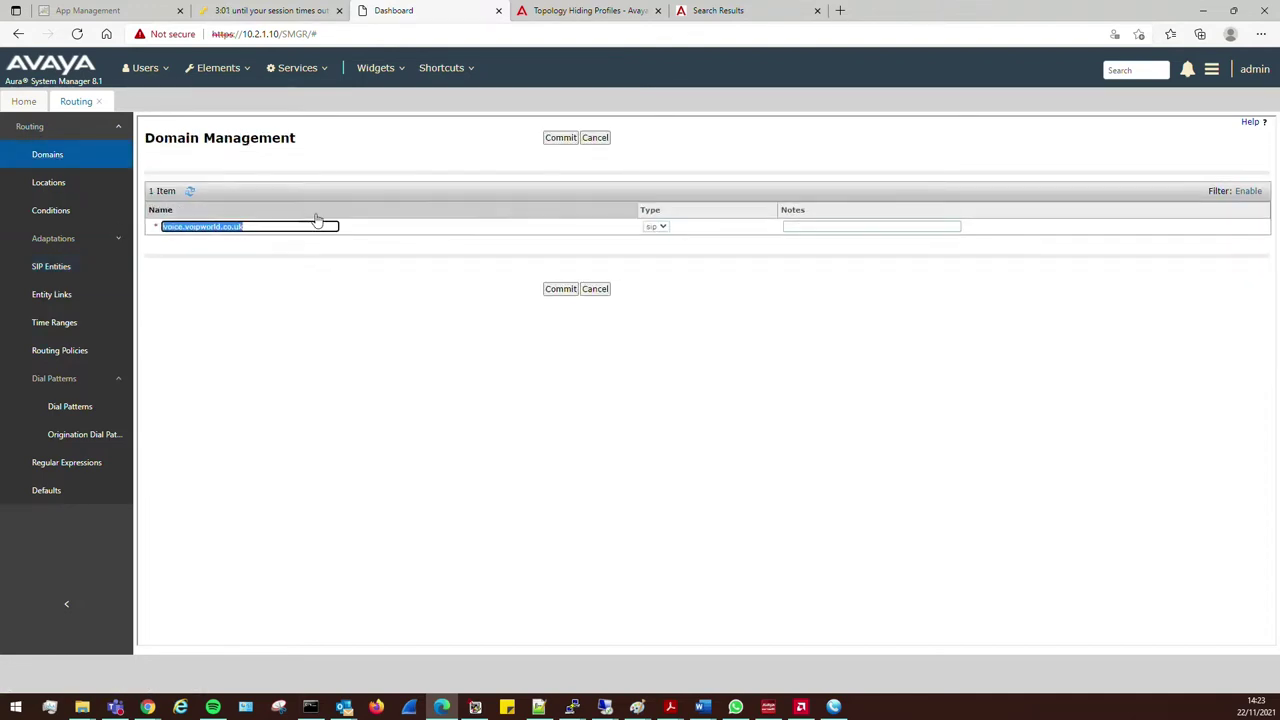
{"action": "left_click", "coordinate": [713, 14]}
Step: Paste voice.voipworld.co.uk as the Request-Line, From and To overwrite values and save the Avaya profile
{"action": "key", "text": "ctrl+shift+Tab"}
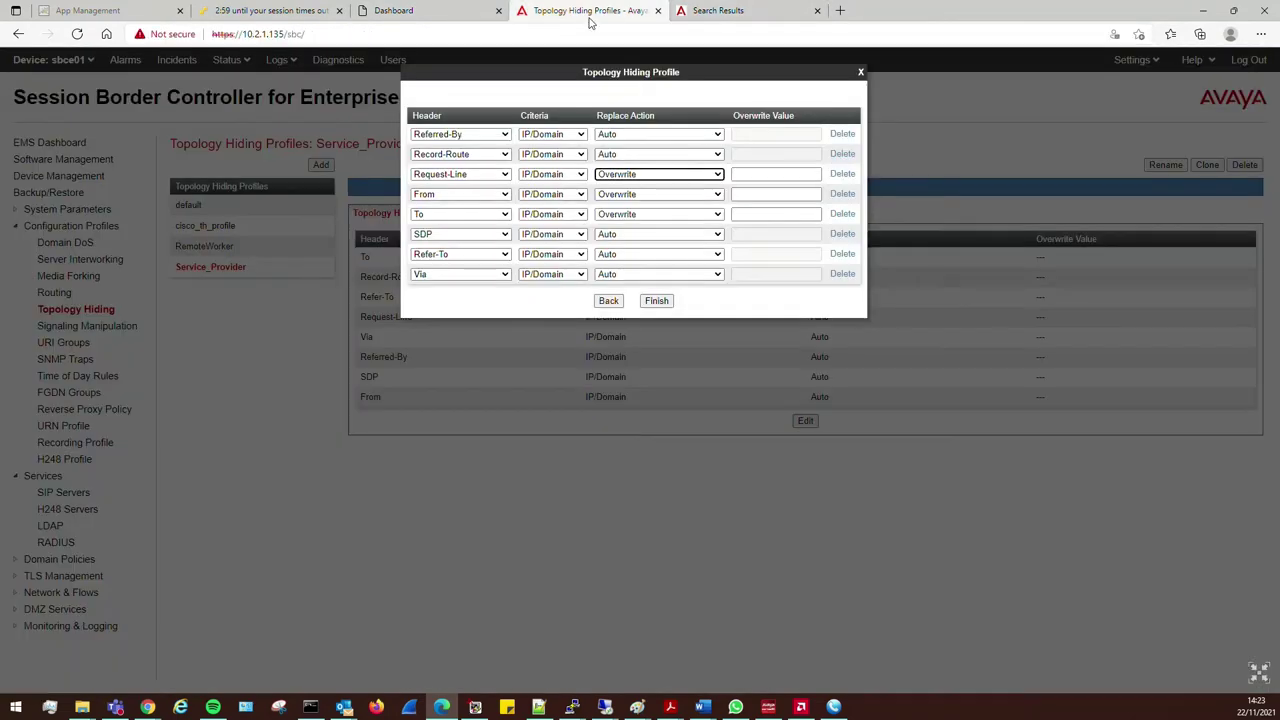
{"action": "left_click", "coordinate": [767, 173]}
{"action": "key", "text": "ctrl+v"}
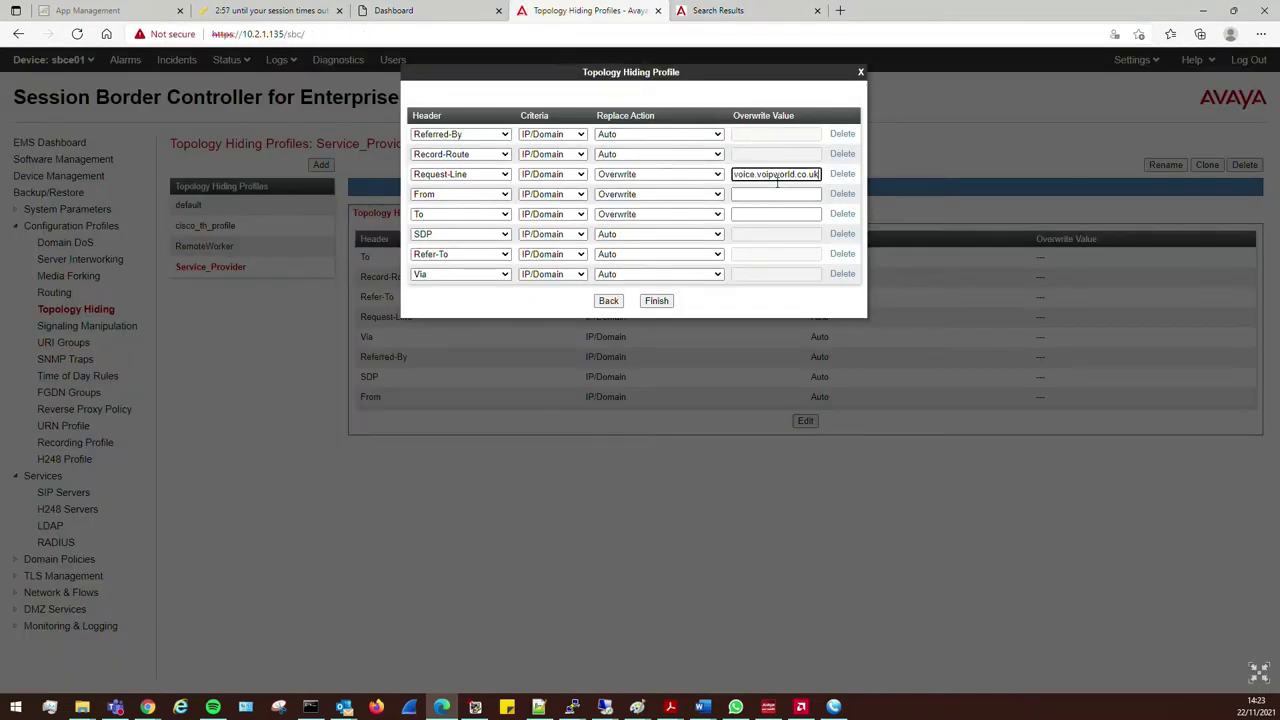
{"action": "left_click", "coordinate": [767, 194]}
{"action": "key", "text": "ctrl+v"}
{"action": "left_click", "coordinate": [766, 214]}
{"action": "key", "text": "ctrl+v"}
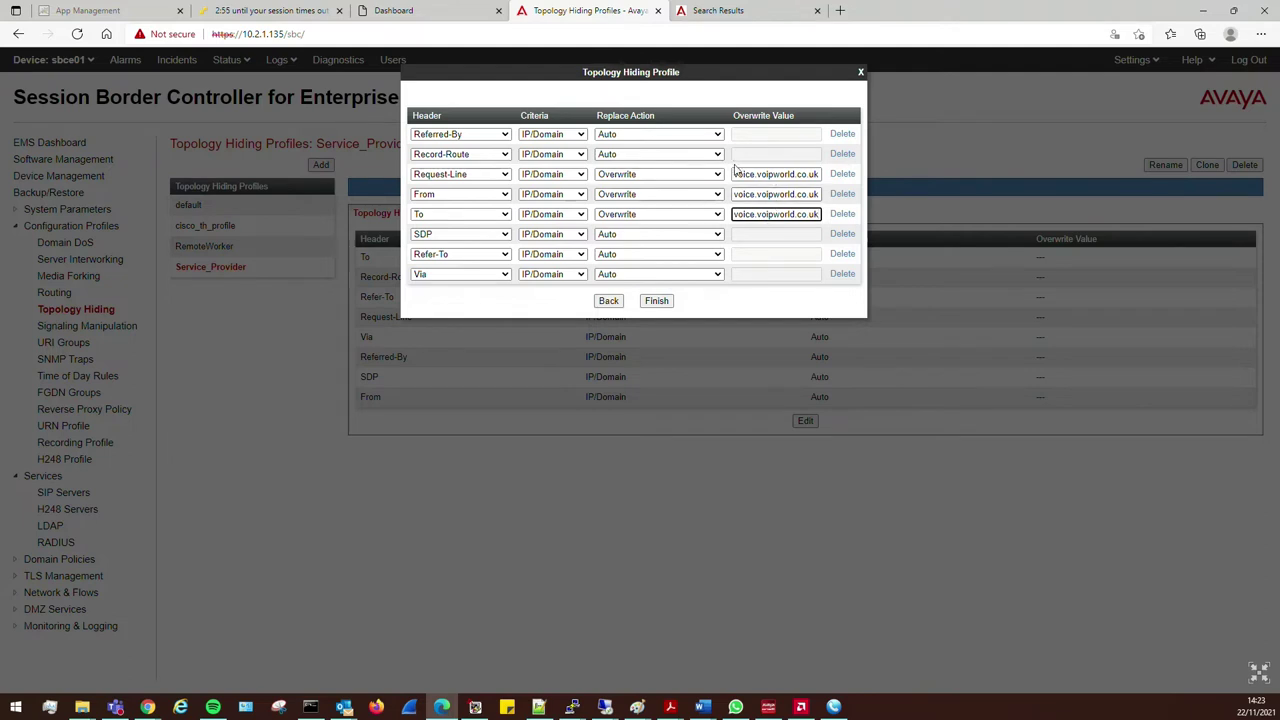
{"action": "left_click", "coordinate": [656, 302]}
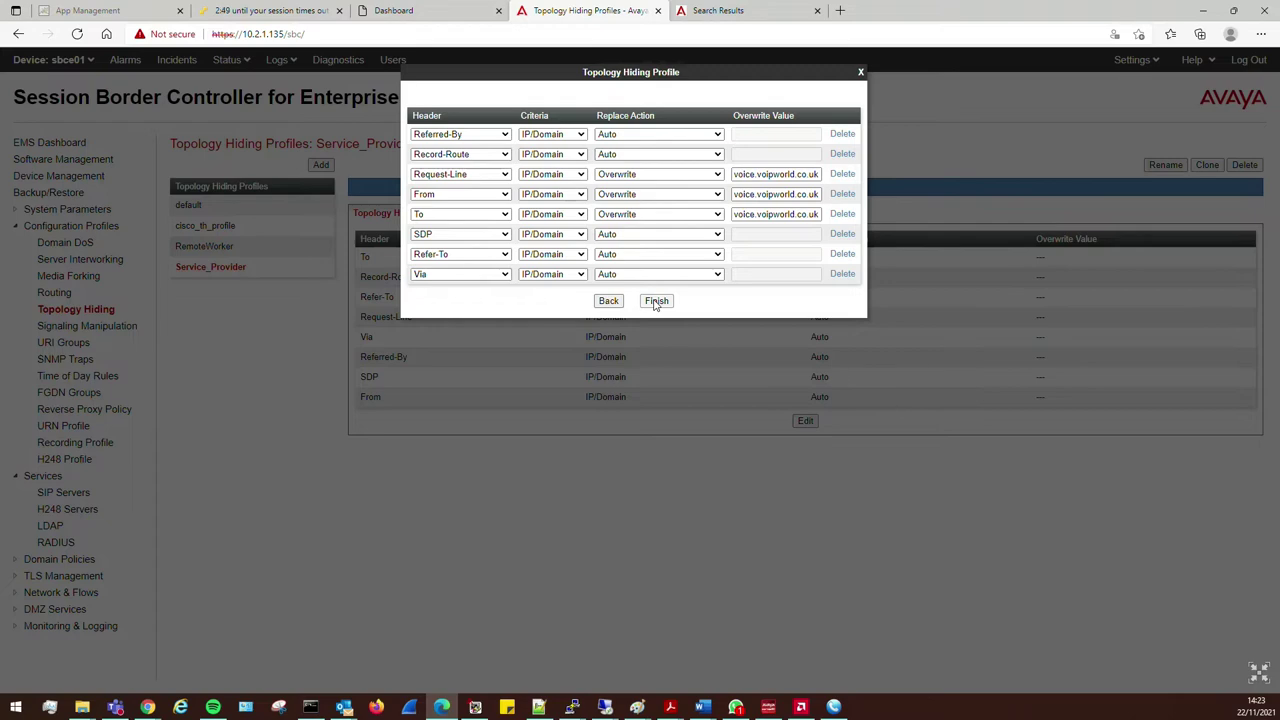
{"action": "left_click", "coordinate": [656, 302]}
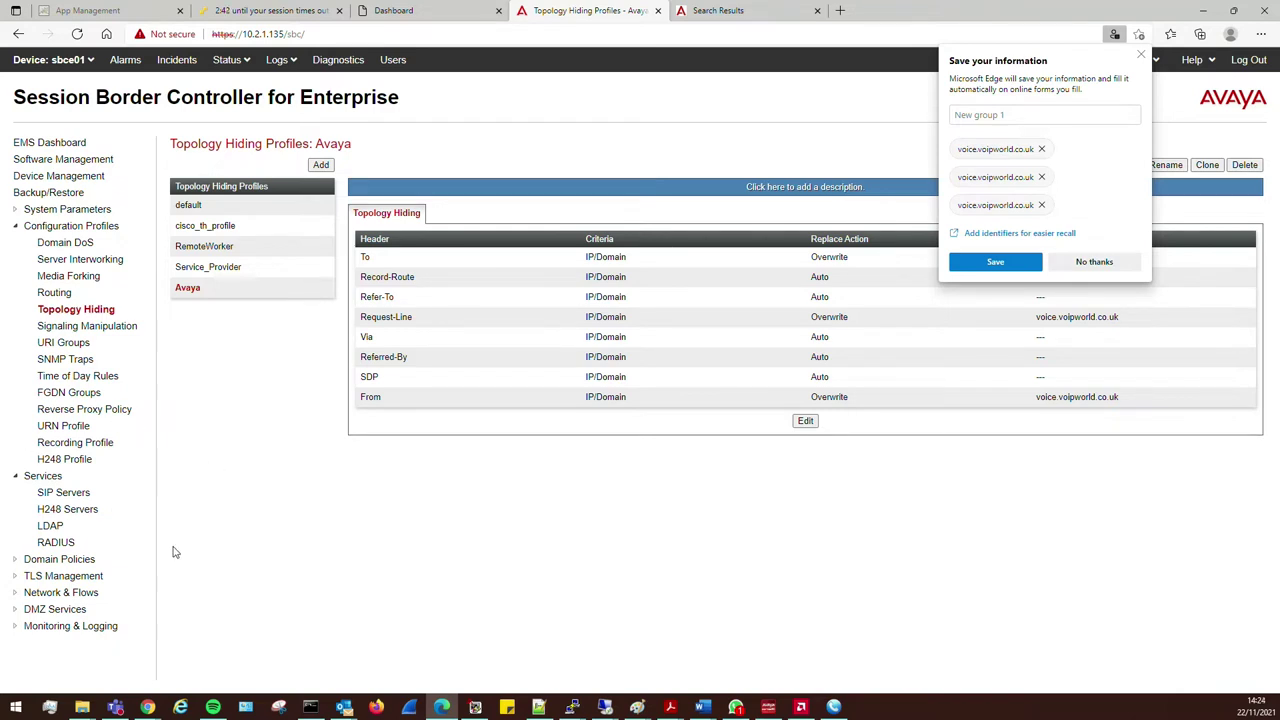
{"action": "left_click", "coordinate": [28, 225]}
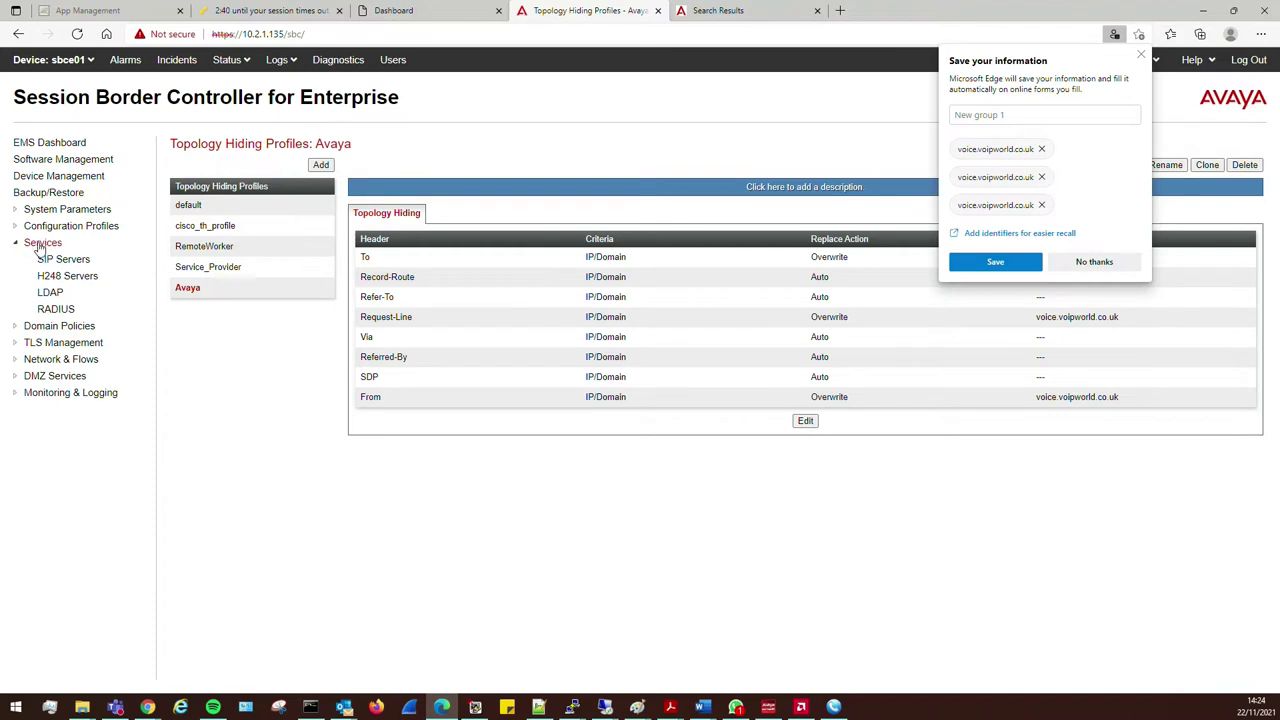
Step: Go to Network & Flows > Network Management and show the Networks tab
{"action": "left_click", "coordinate": [40, 245]}
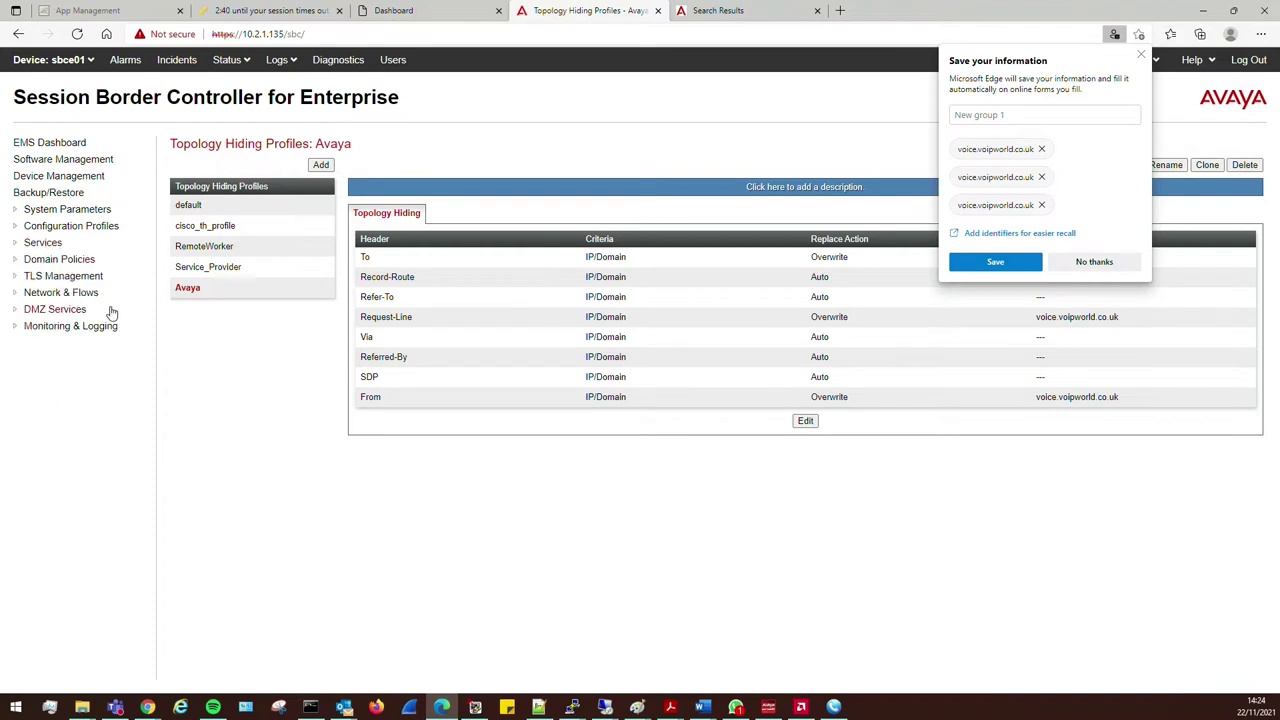
{"action": "left_click", "coordinate": [57, 296]}
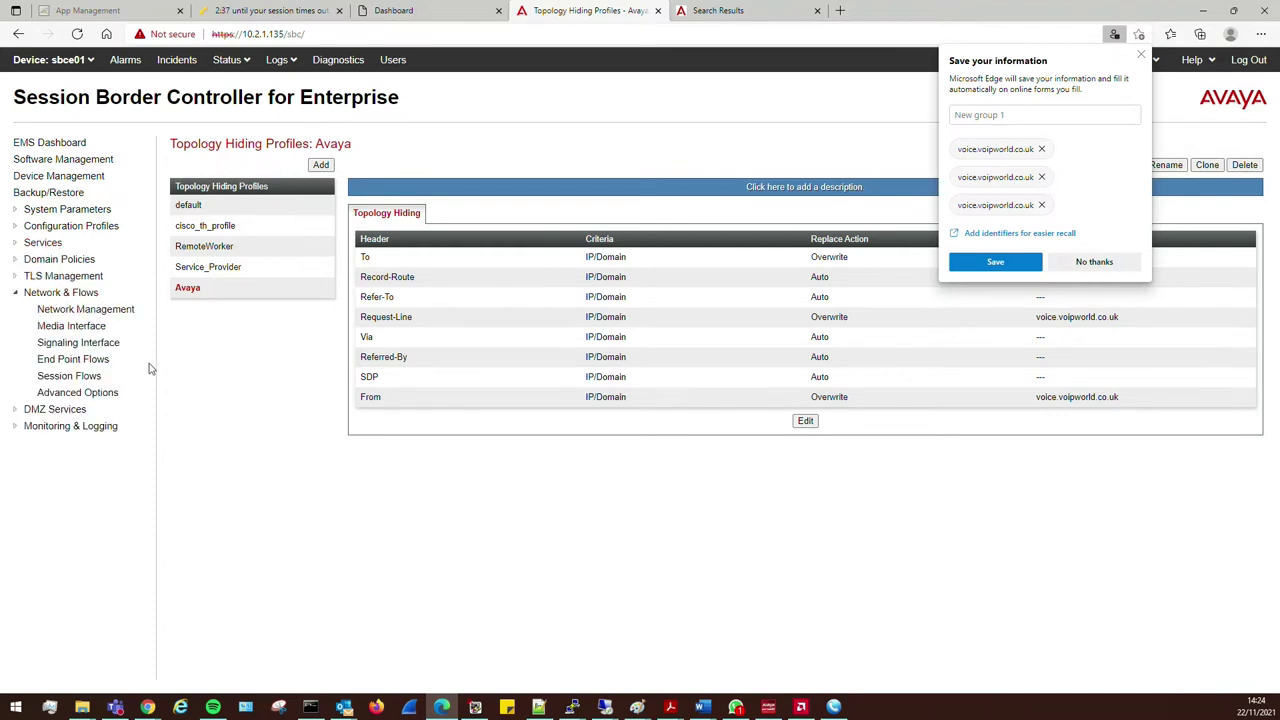
{"action": "left_click", "coordinate": [92, 310]}
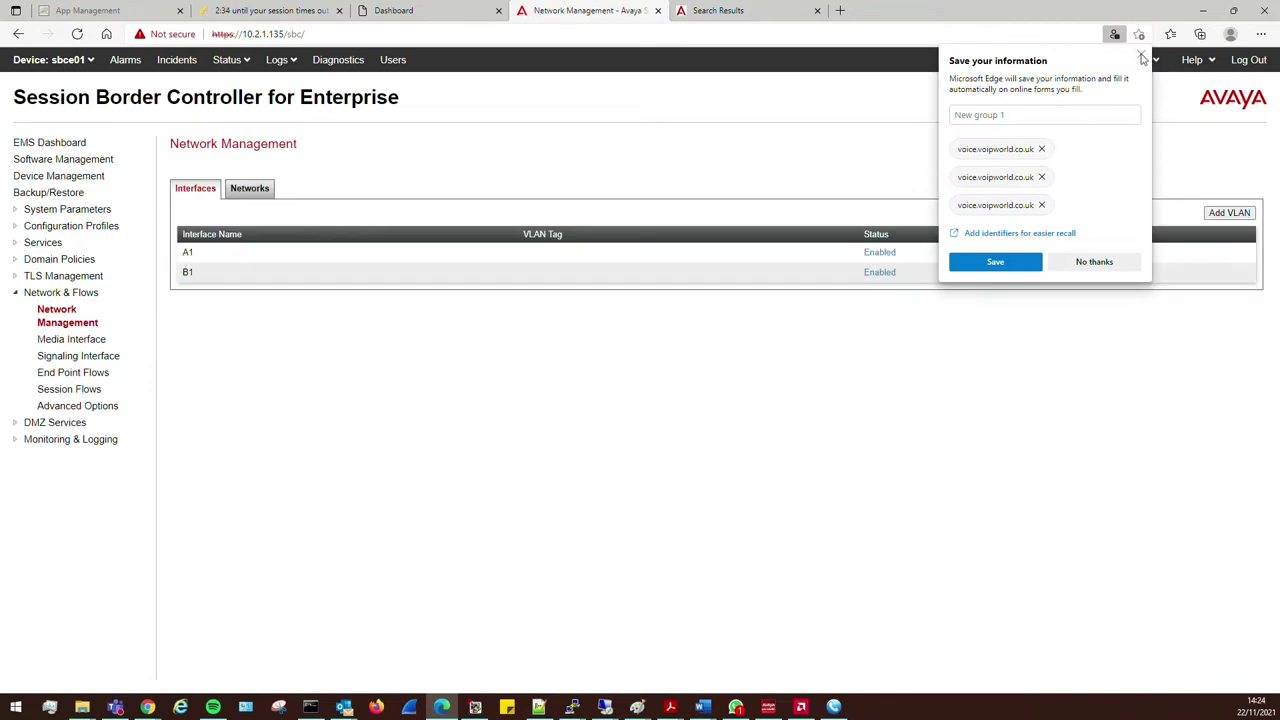
{"action": "left_click", "coordinate": [1141, 54]}
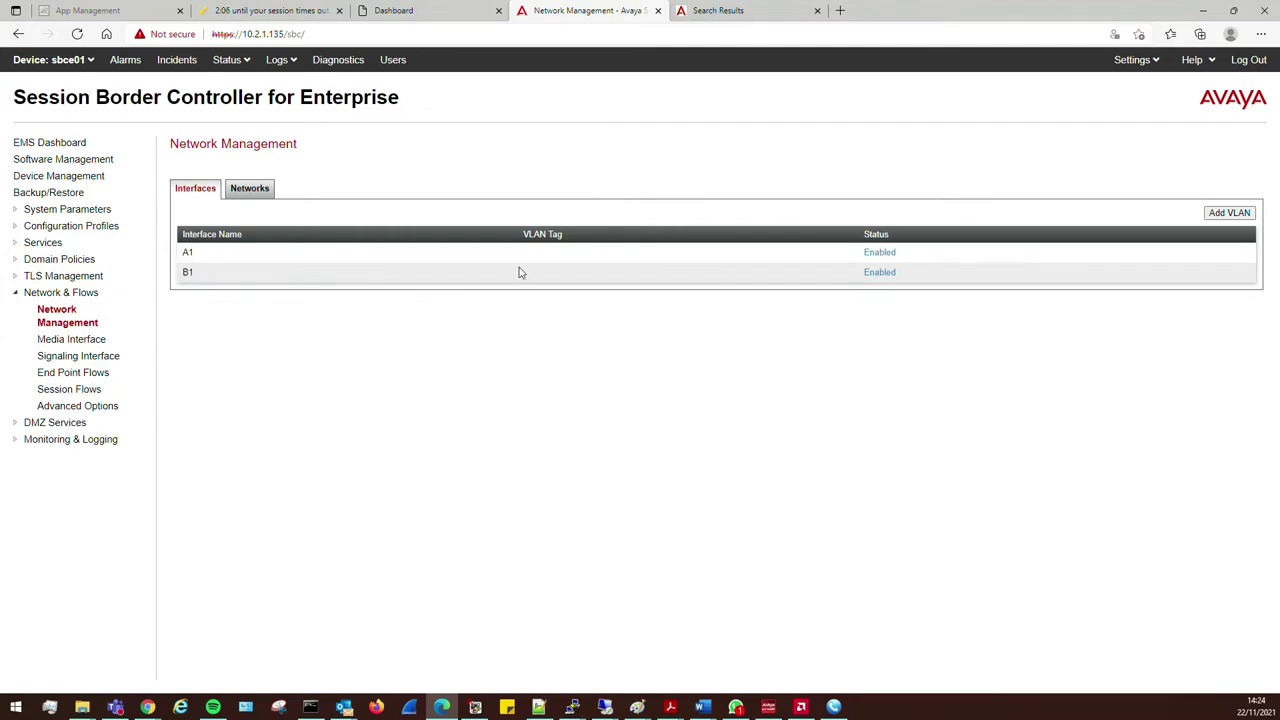
{"action": "left_click", "coordinate": [248, 193]}
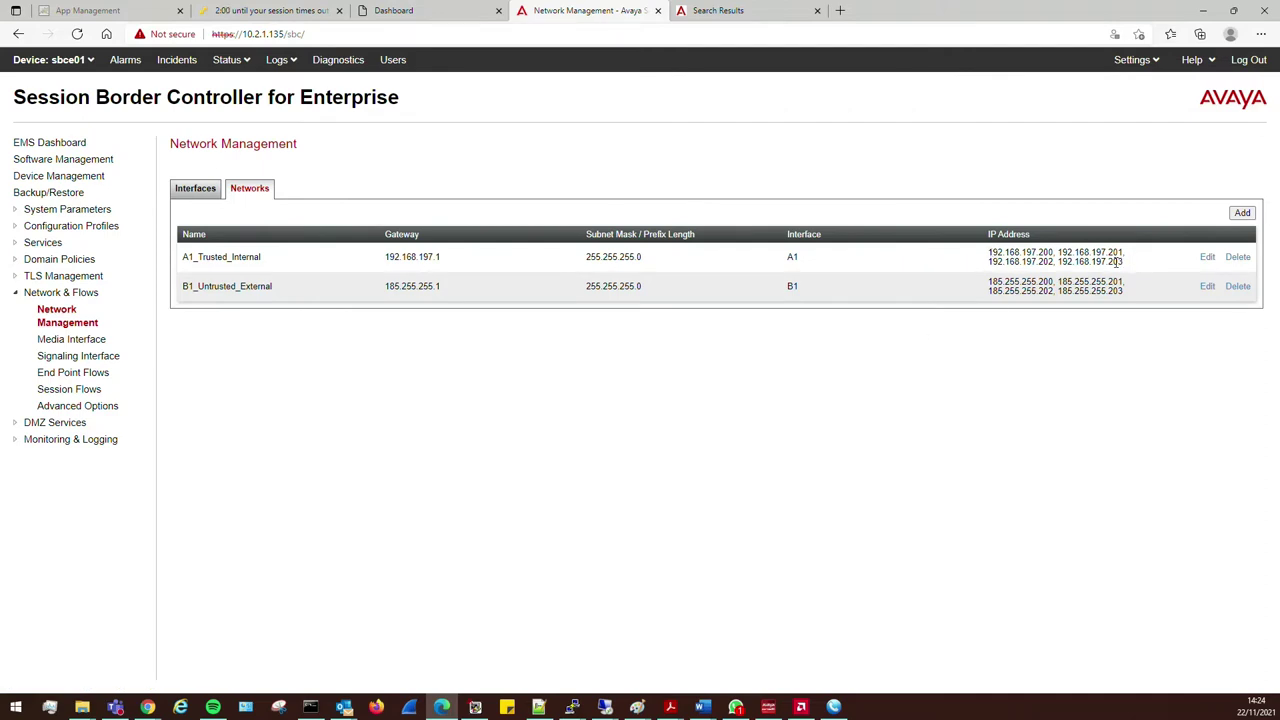
Step: Highlight the second IP addresses of the A1_Trusted_Internal and B1_Untrusted_External networks
{"action": "left_click_drag", "start_coordinate": [1064, 253], "coordinate": [1118, 251]}
{"action": "left_click", "coordinate": [1083, 320]}
{"action": "left_click_drag", "start_coordinate": [1059, 281], "coordinate": [991, 292]}
{"action": "left_click", "coordinate": [993, 340]}
Step: Edit B1_Untrusted_External and replace its last address 185.255.255.203 with 192.168.1.1
{"action": "left_click", "coordinate": [1208, 286]}
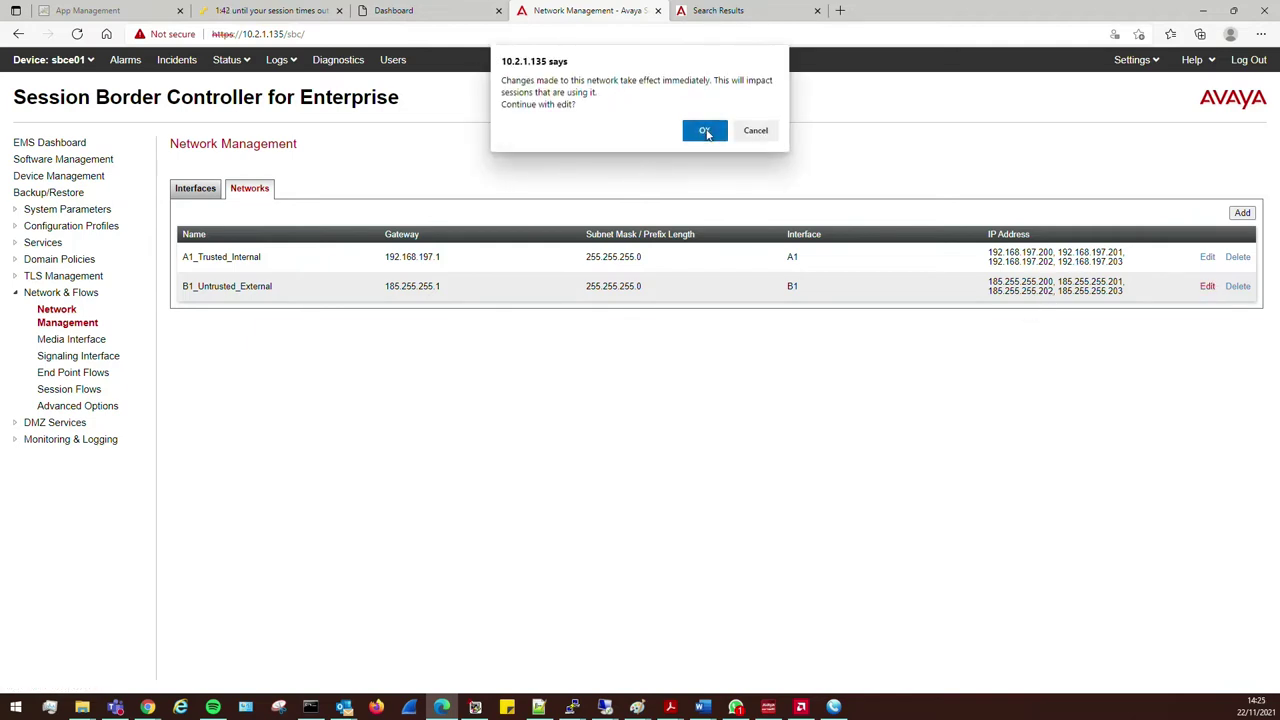
{"action": "left_click", "coordinate": [704, 130]}
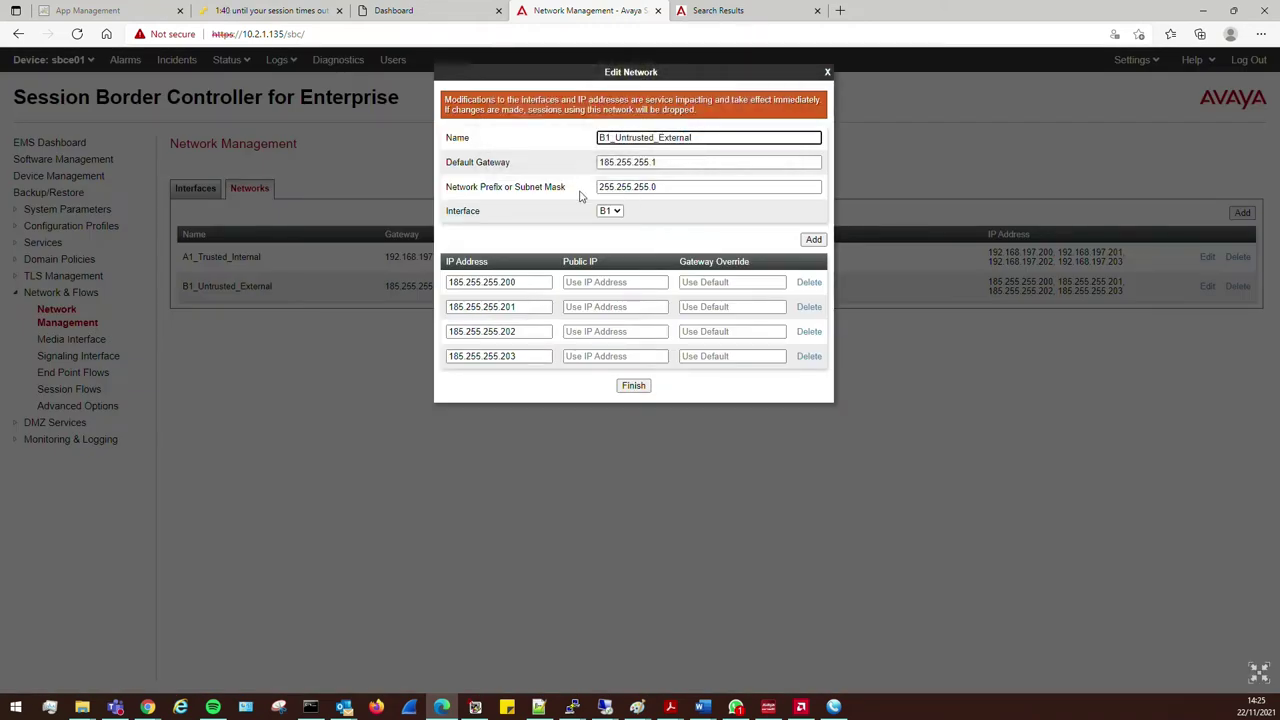
{"action": "left_click_drag", "start_coordinate": [527, 358], "coordinate": [443, 360]}
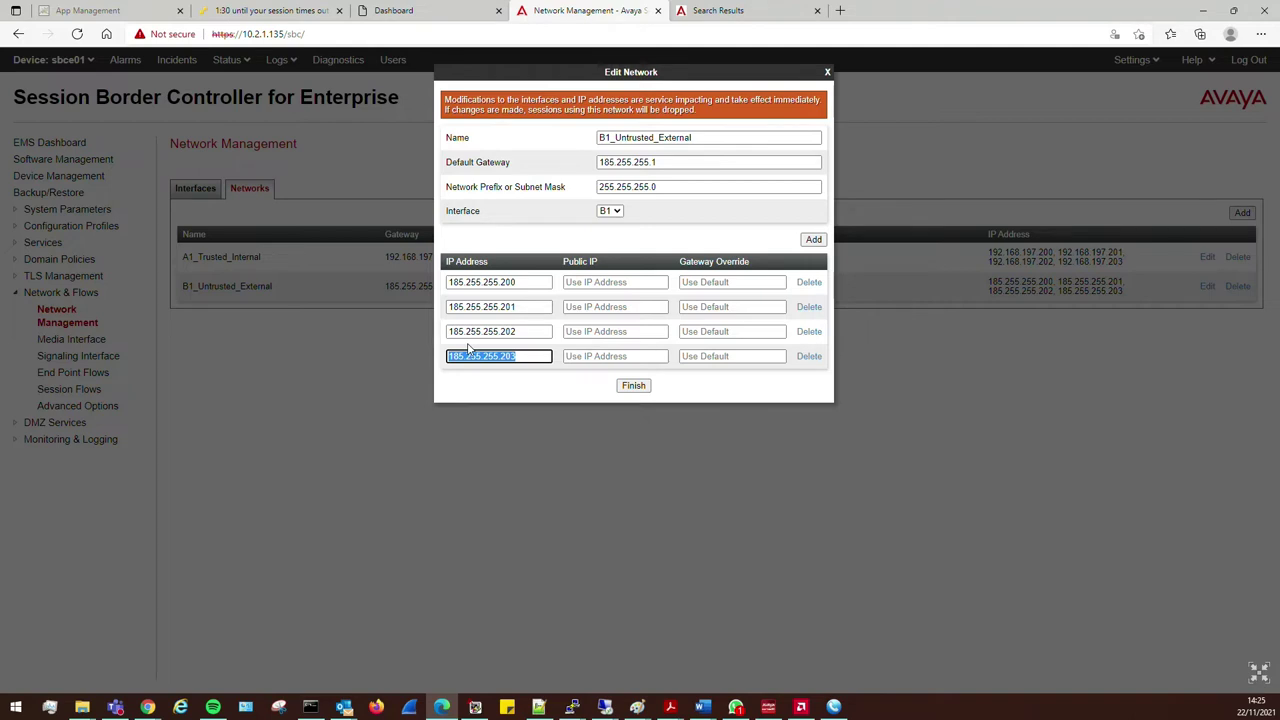
{"action": "left_click", "coordinate": [507, 357]}
{"action": "left_click_drag", "start_coordinate": [516, 357], "coordinate": [363, 365]}
{"action": "type", "text": "192.168.1.1"}
Step: Try public IP 185.255.252.1 in the last row, then close the editor without saving
{"action": "left_click", "coordinate": [574, 356]}
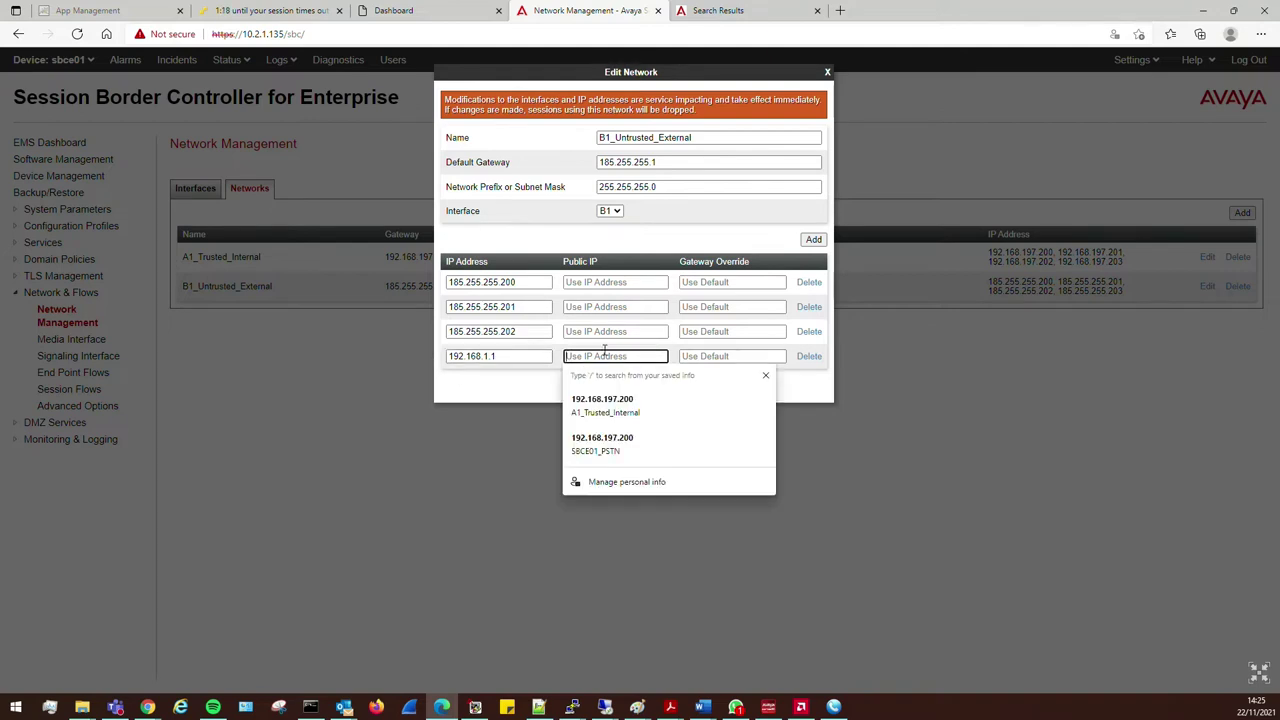
{"action": "type", "text": "18"}
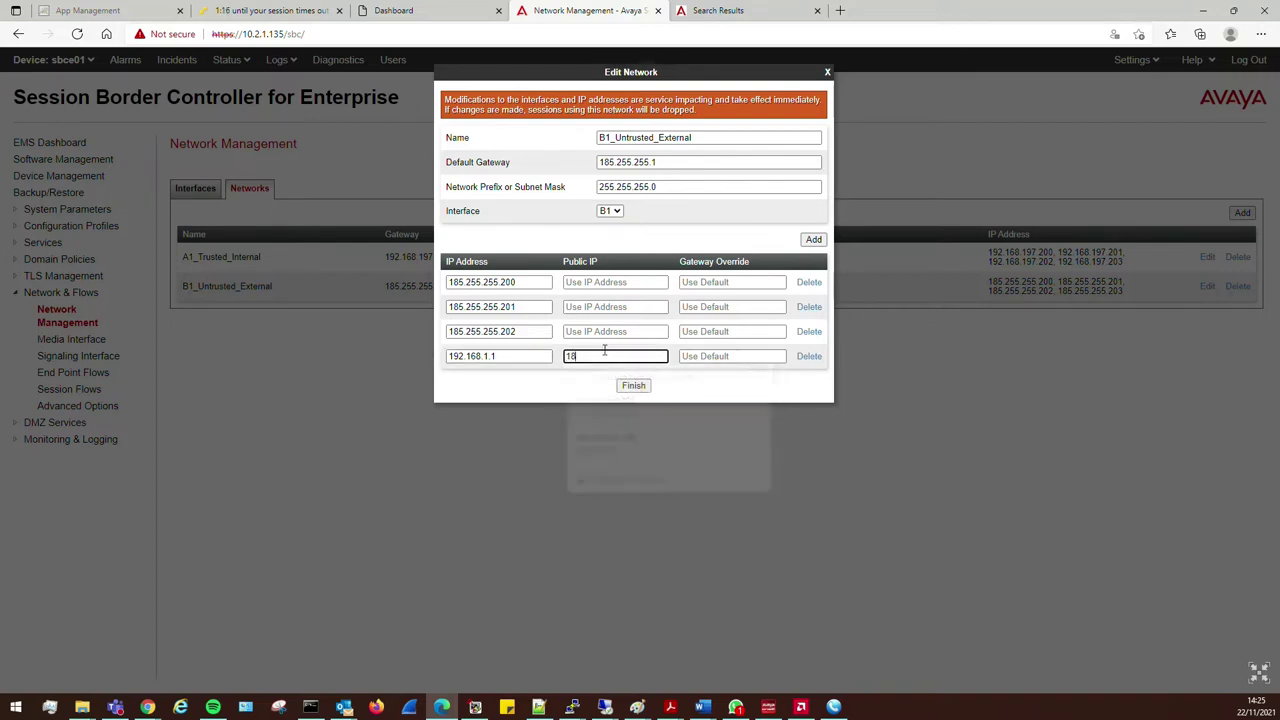
{"action": "type", "text": "5.255.252.1"}
{"action": "left_click", "coordinate": [595, 386]}
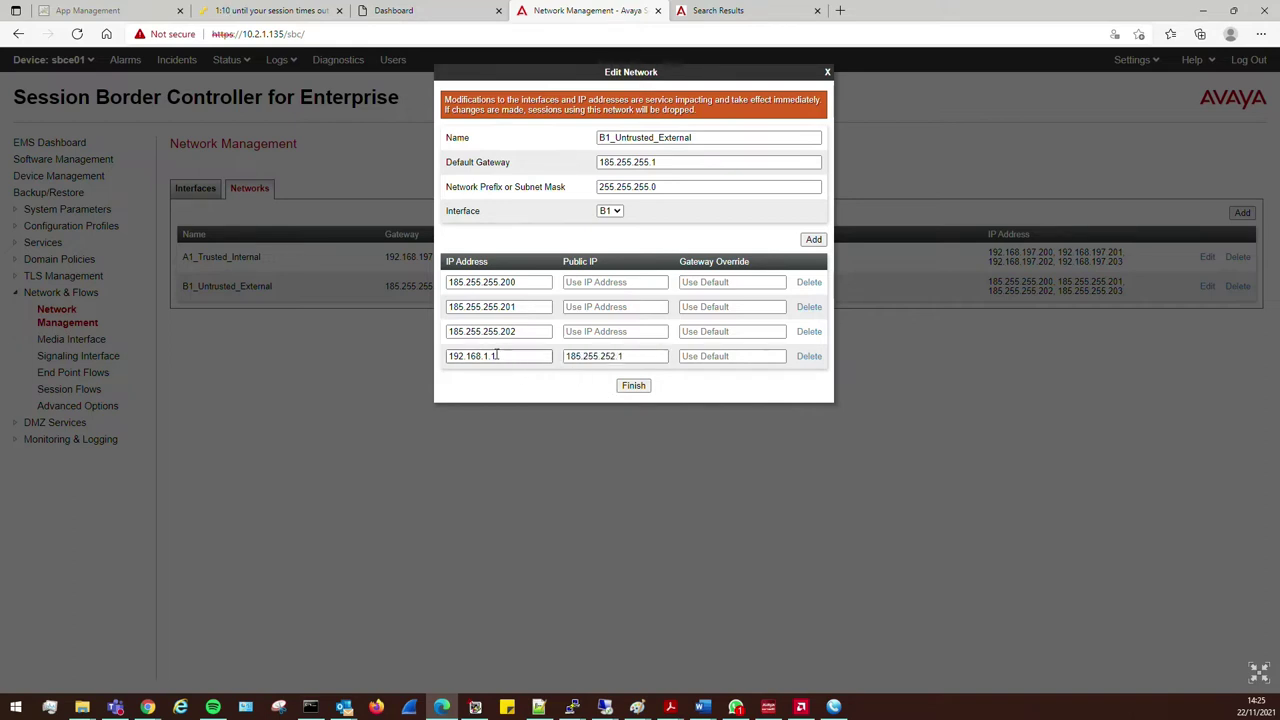
{"action": "left_click_drag", "start_coordinate": [531, 357], "coordinate": [450, 357]}
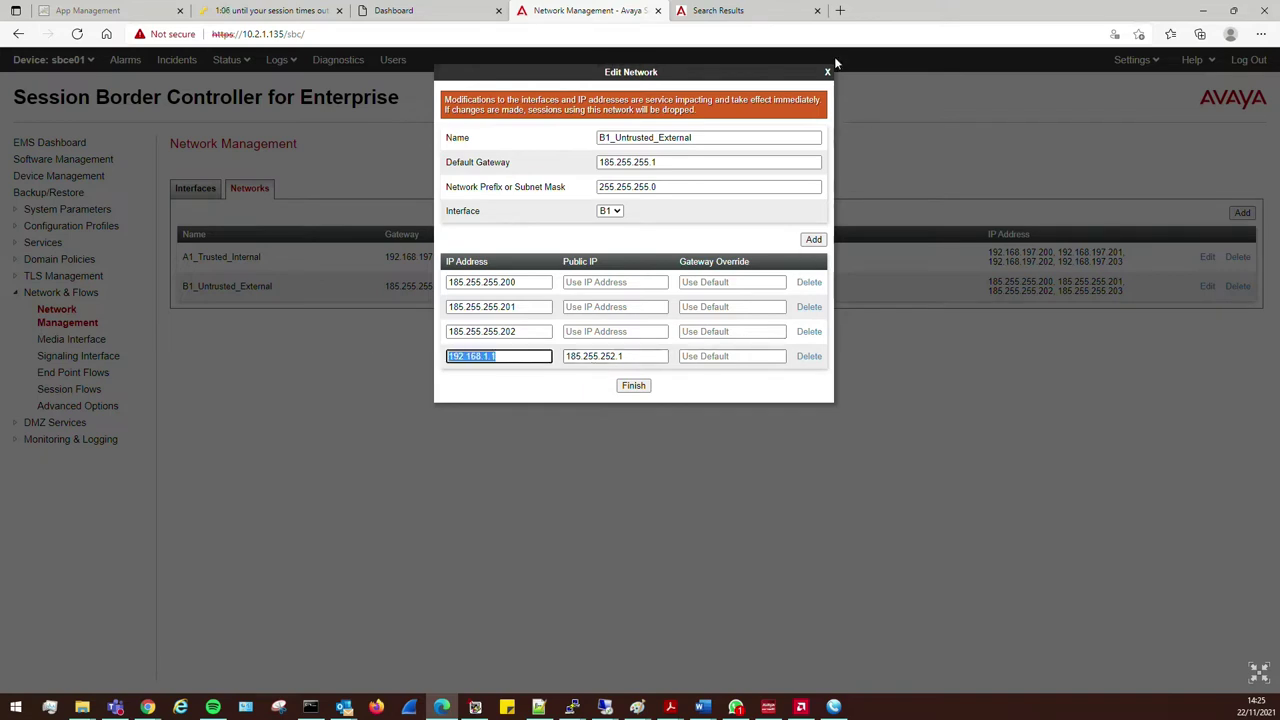
{"action": "left_click", "coordinate": [827, 72]}
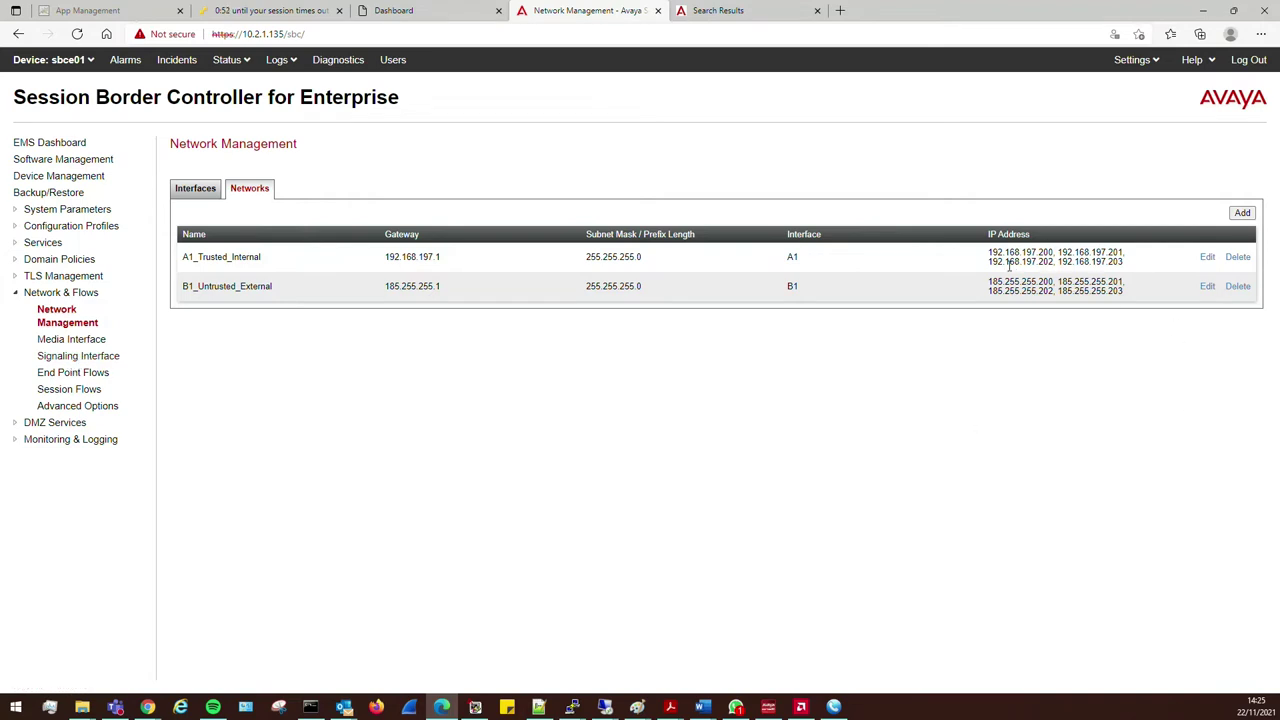
Step: View the Interfaces list with A1 and B1 enabled, and move to the Signaling Interface page
{"action": "left_click", "coordinate": [201, 189]}
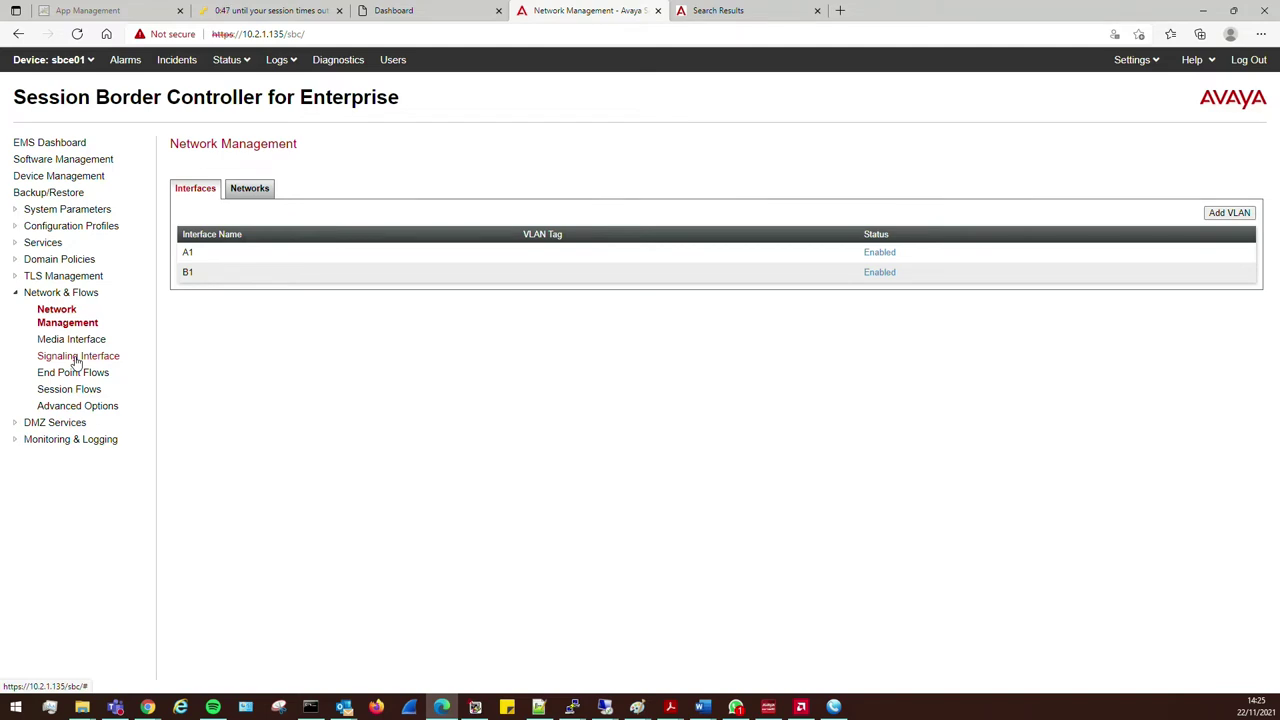
{"action": "left_click", "coordinate": [76, 358]}
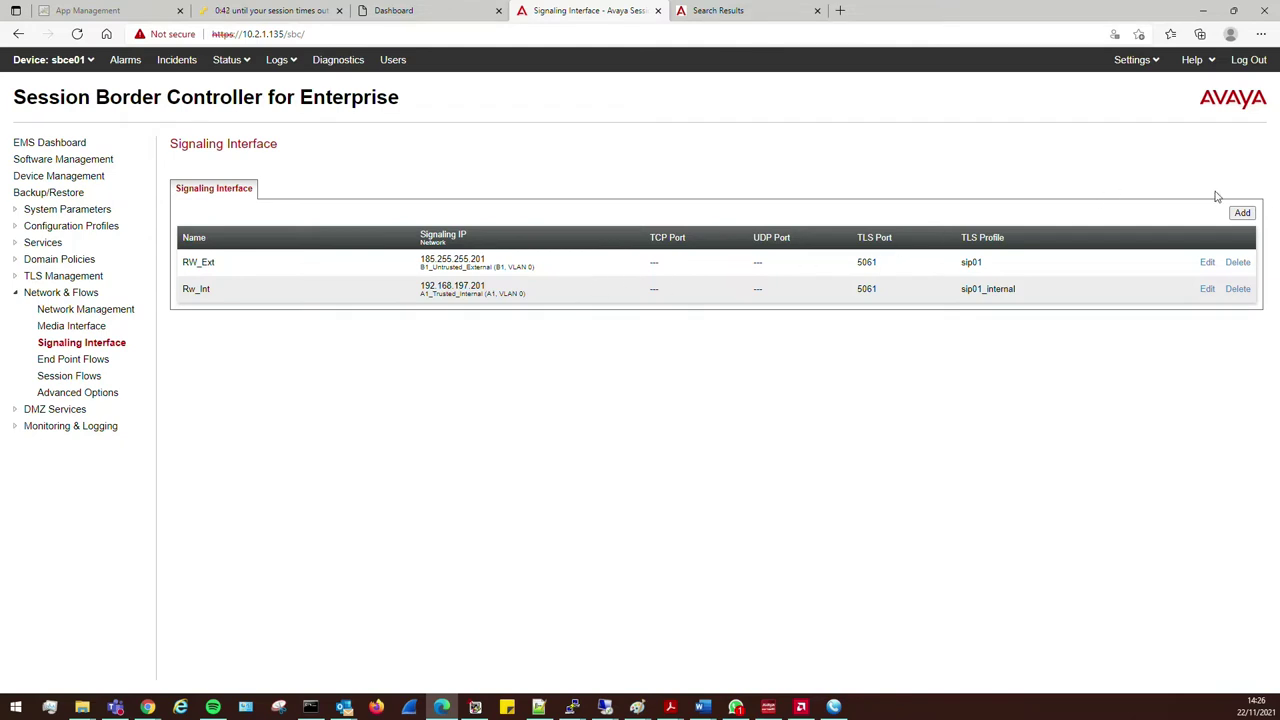
Step: Add signaling interface Service_Provider_Ext on 185.255.255.200 using only UDP port 5060
{"action": "left_click", "coordinate": [1242, 212]}
{"action": "left_click", "coordinate": [651, 98]}
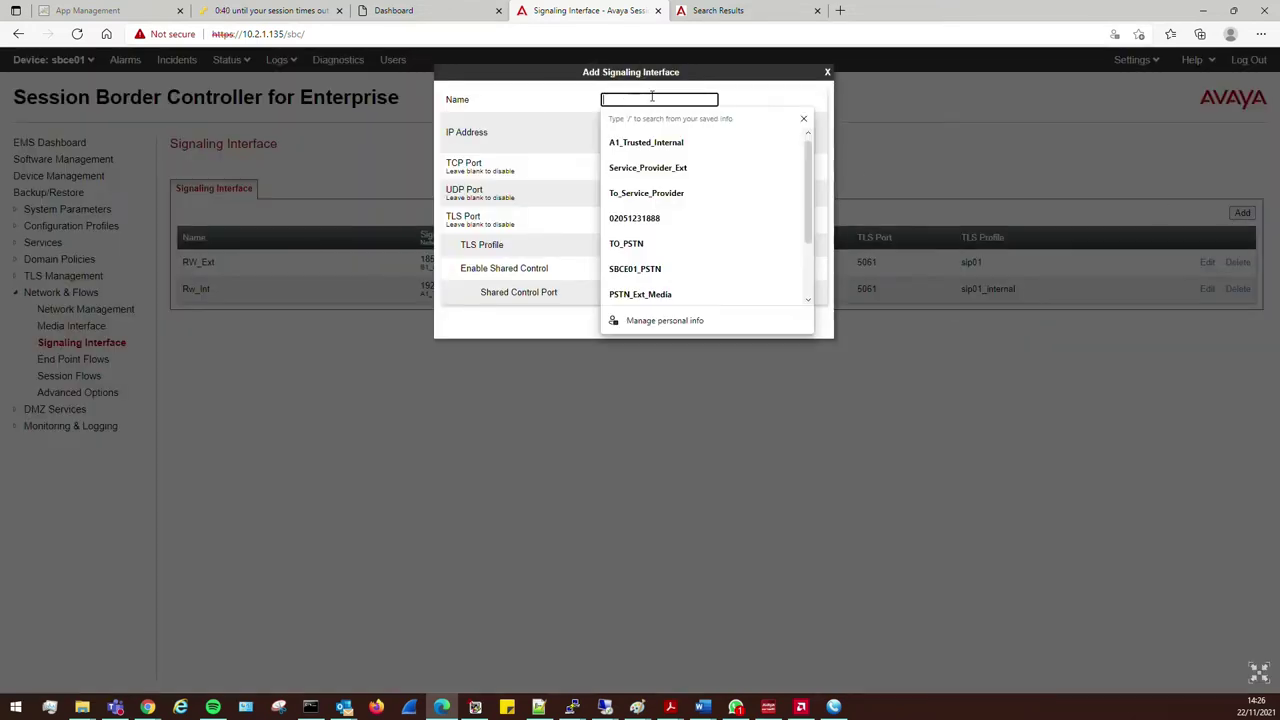
{"action": "type", "text": "Service"}
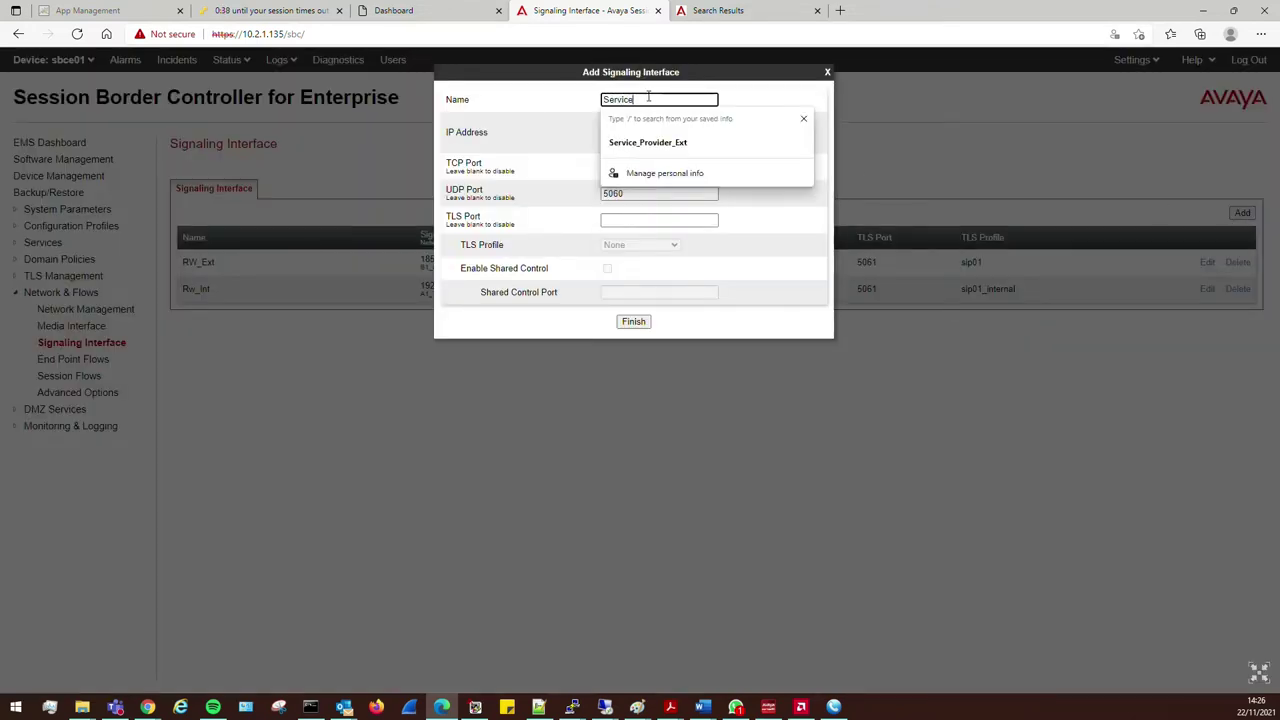
{"action": "left_click", "coordinate": [665, 142]}
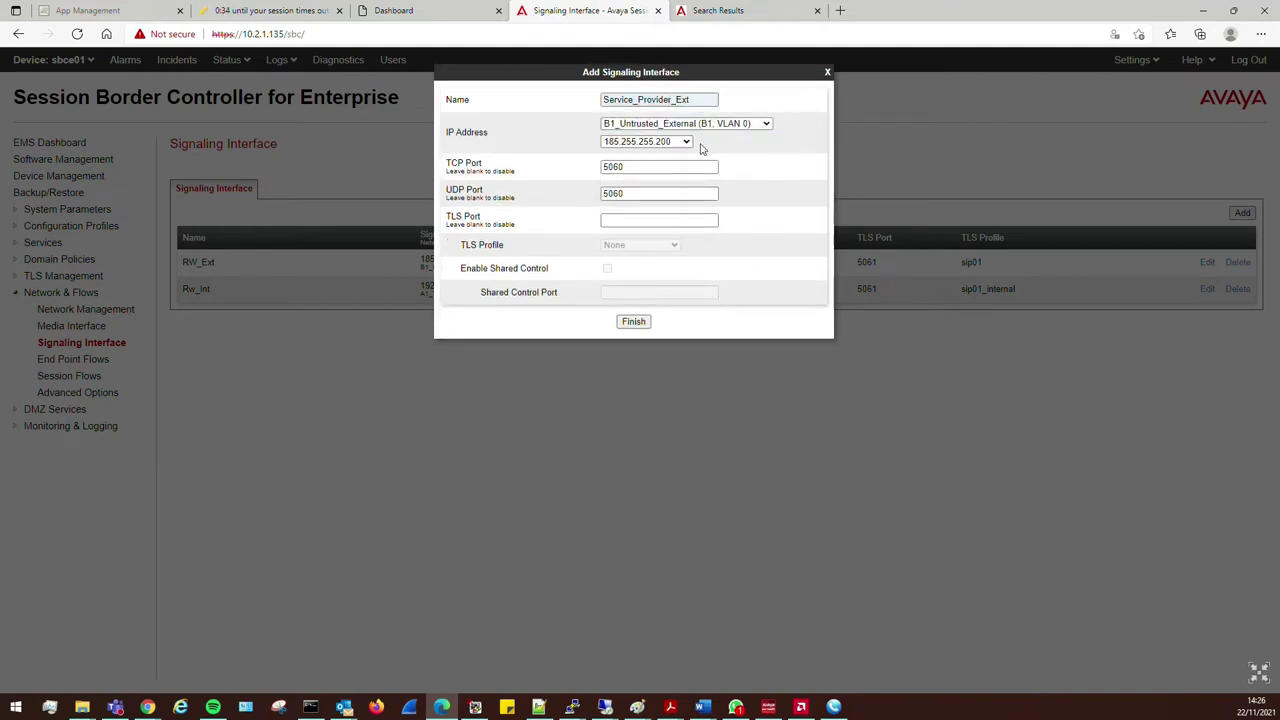
{"action": "double_click", "coordinate": [648, 168]}
{"action": "key", "text": "BackSpace"}
{"action": "left_click", "coordinate": [633, 322]}
{"action": "left_click", "coordinate": [633, 322]}
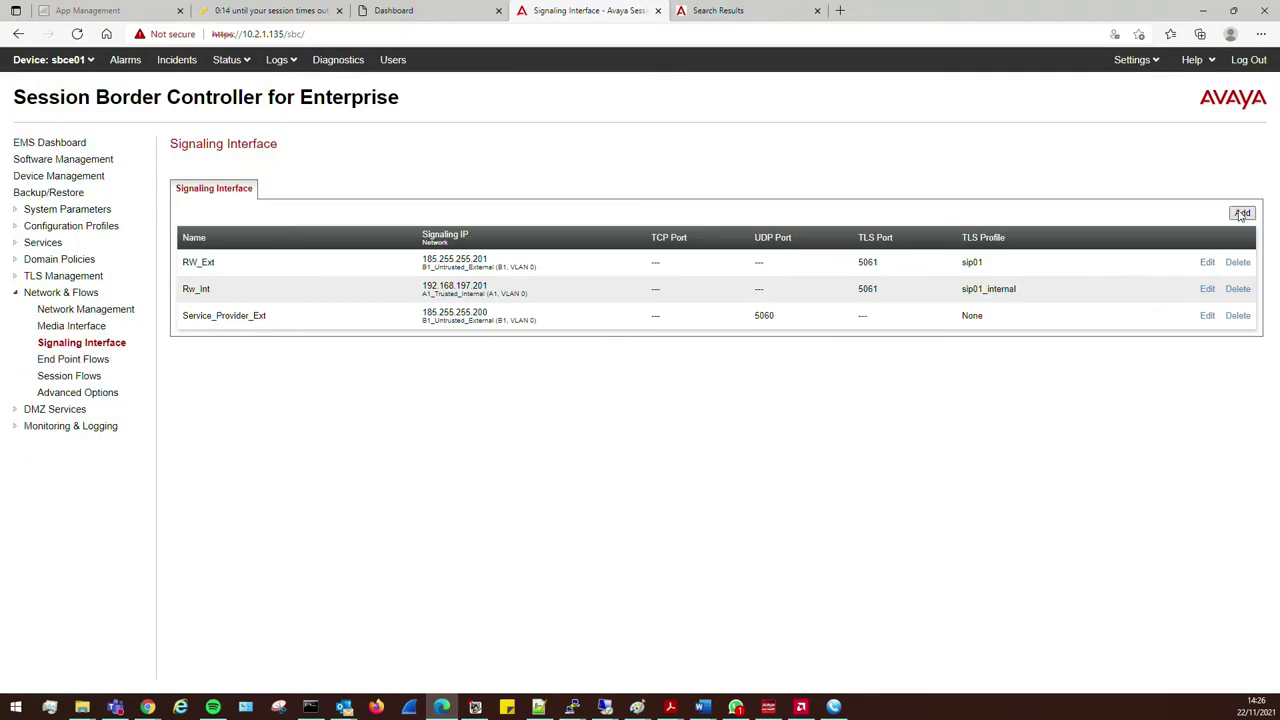
Step: Add a new signaling interface named Avaya_Int on the A1_Trusted_Internal network
{"action": "left_click", "coordinate": [1242, 212]}
{"action": "left_click", "coordinate": [628, 99]}
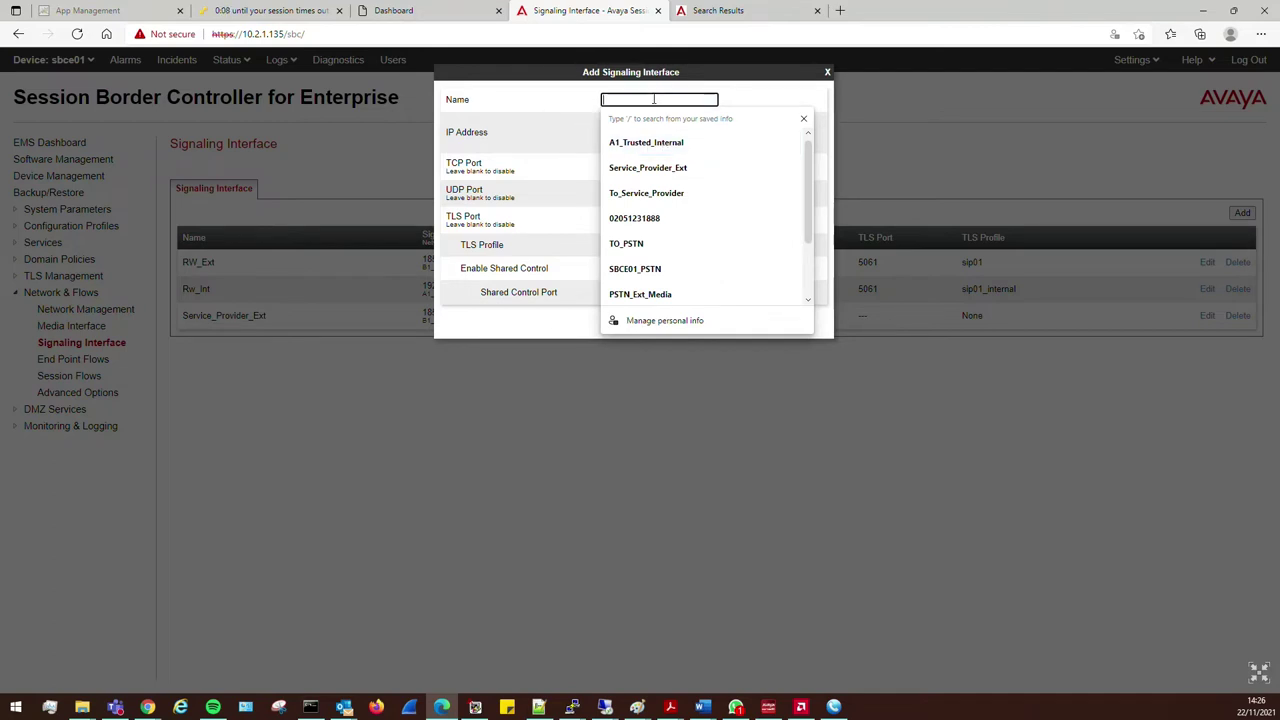
{"action": "type", "text": "Avaya"}
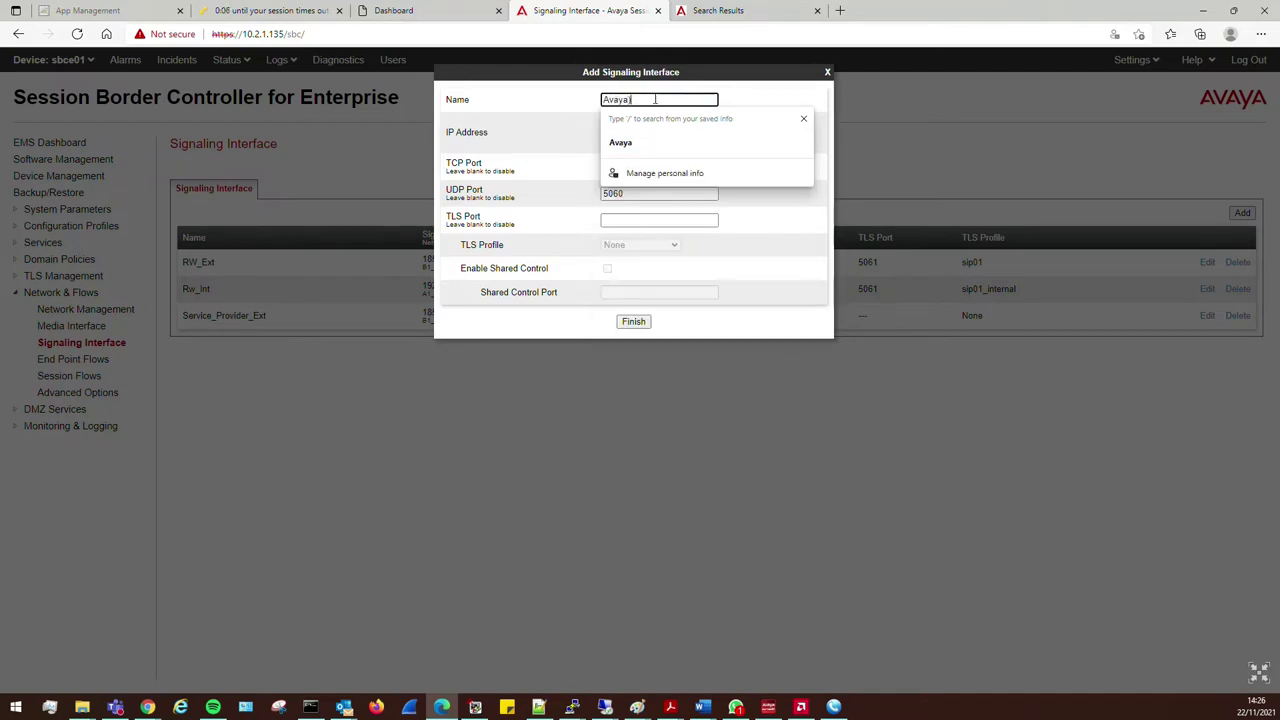
{"action": "type", "text": "_Int"}
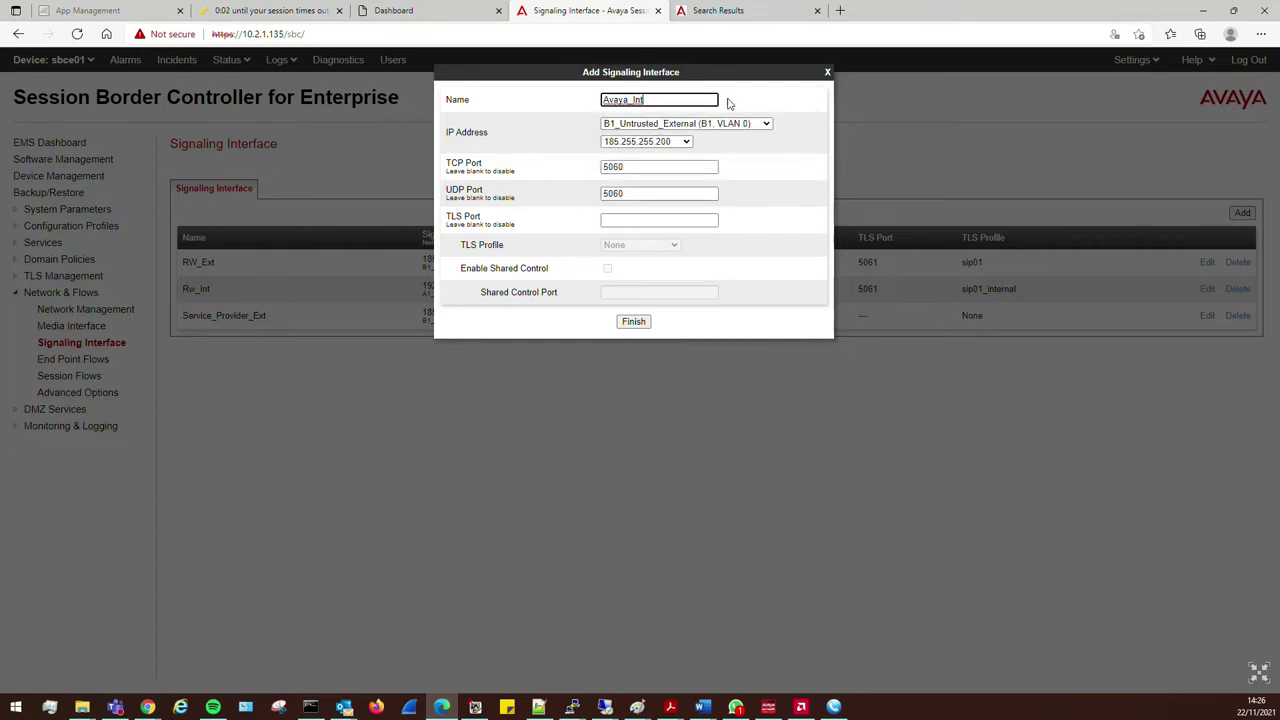
{"action": "left_click", "coordinate": [735, 125]}
{"action": "left_click", "coordinate": [650, 158]}
Step: Clear the TCP and UDP ports, set TLS port 5061 with profile sbce01_a1_200, and save
{"action": "left_click", "coordinate": [646, 169]}
{"action": "double_click", "coordinate": [652, 169]}
{"action": "key", "text": "BackSpace"}
{"action": "double_click", "coordinate": [624, 197]}
{"action": "key", "text": "BackSpace"}
{"action": "left_click", "coordinate": [637, 220]}
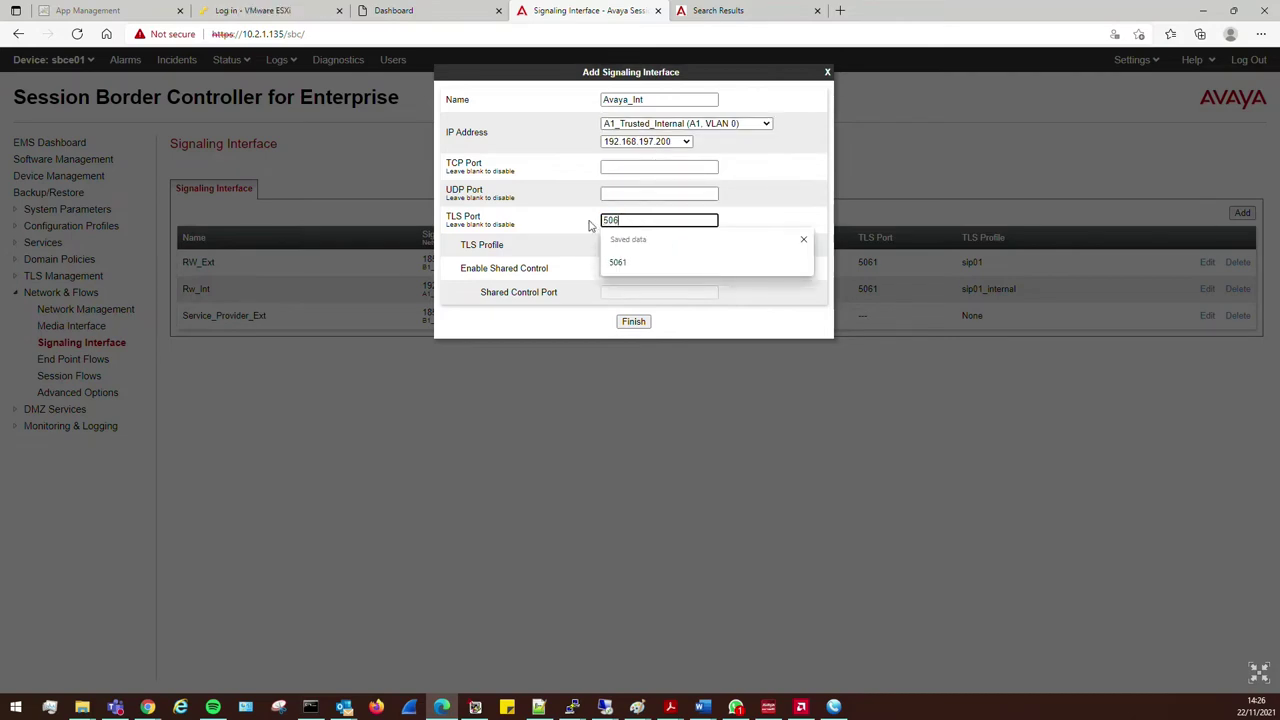
{"action": "type", "text": "1"}
{"action": "left_click", "coordinate": [638, 246]}
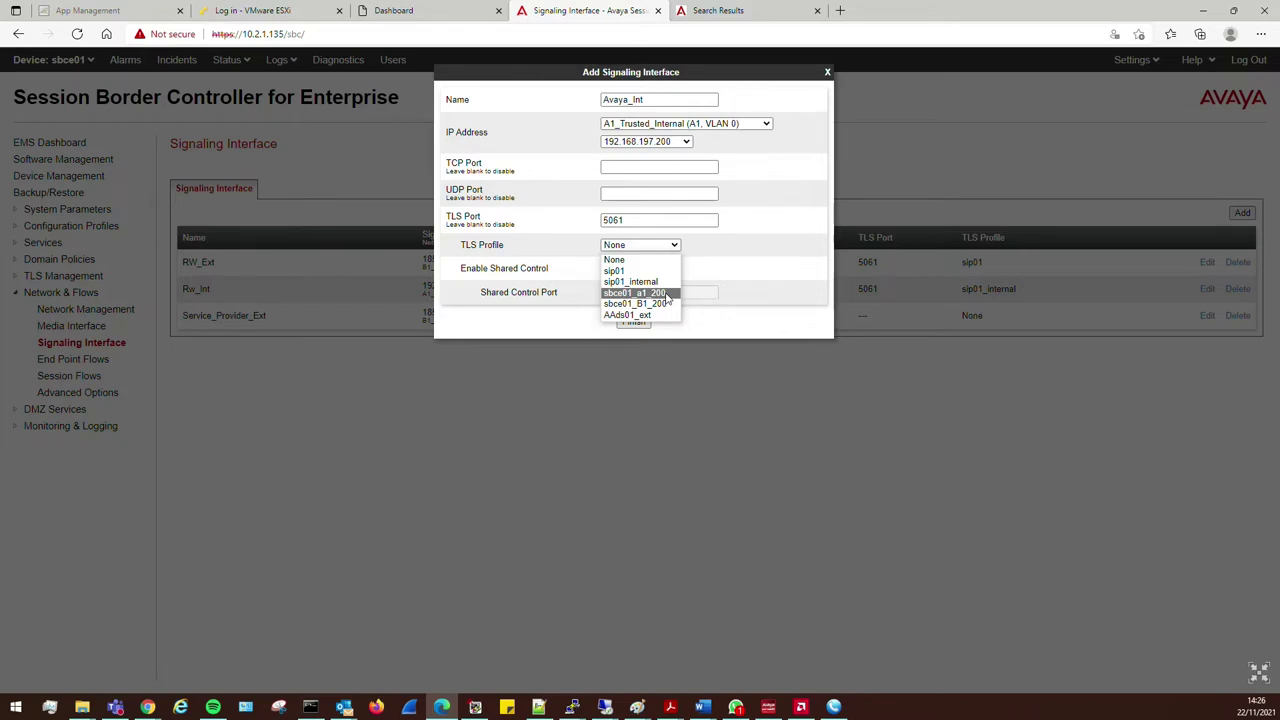
{"action": "left_click", "coordinate": [668, 298]}
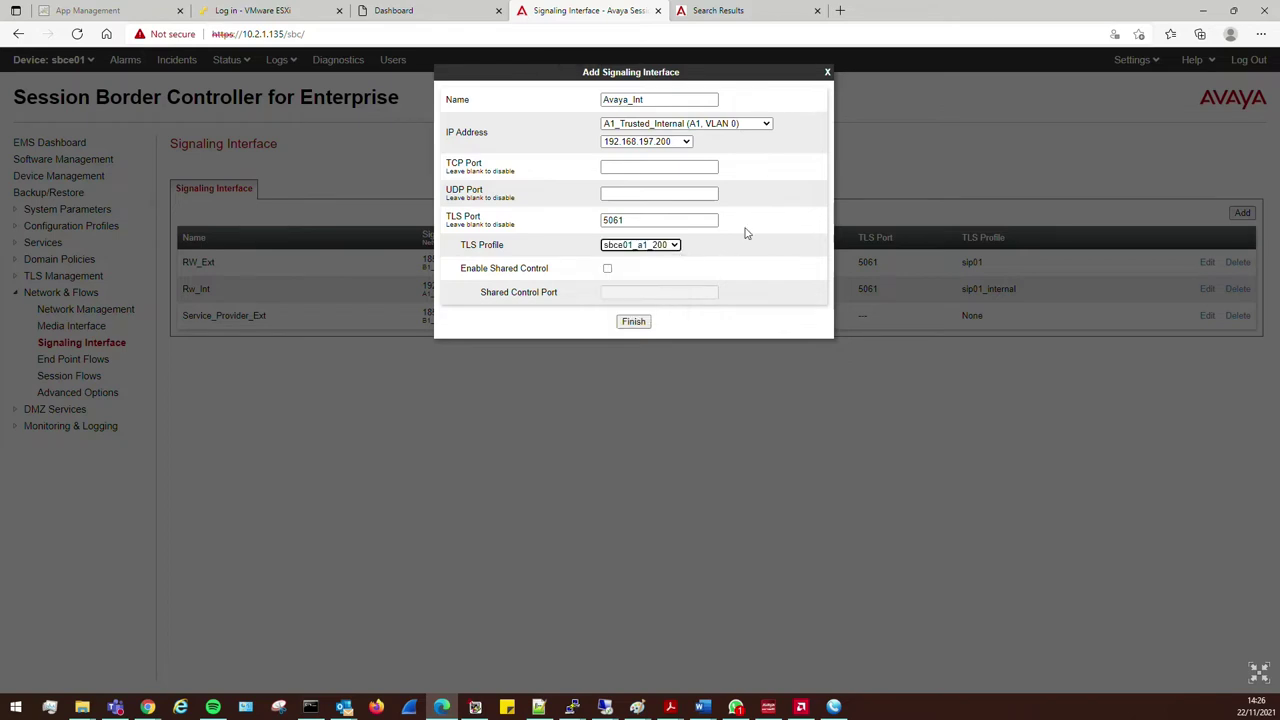
{"action": "left_click", "coordinate": [633, 321]}
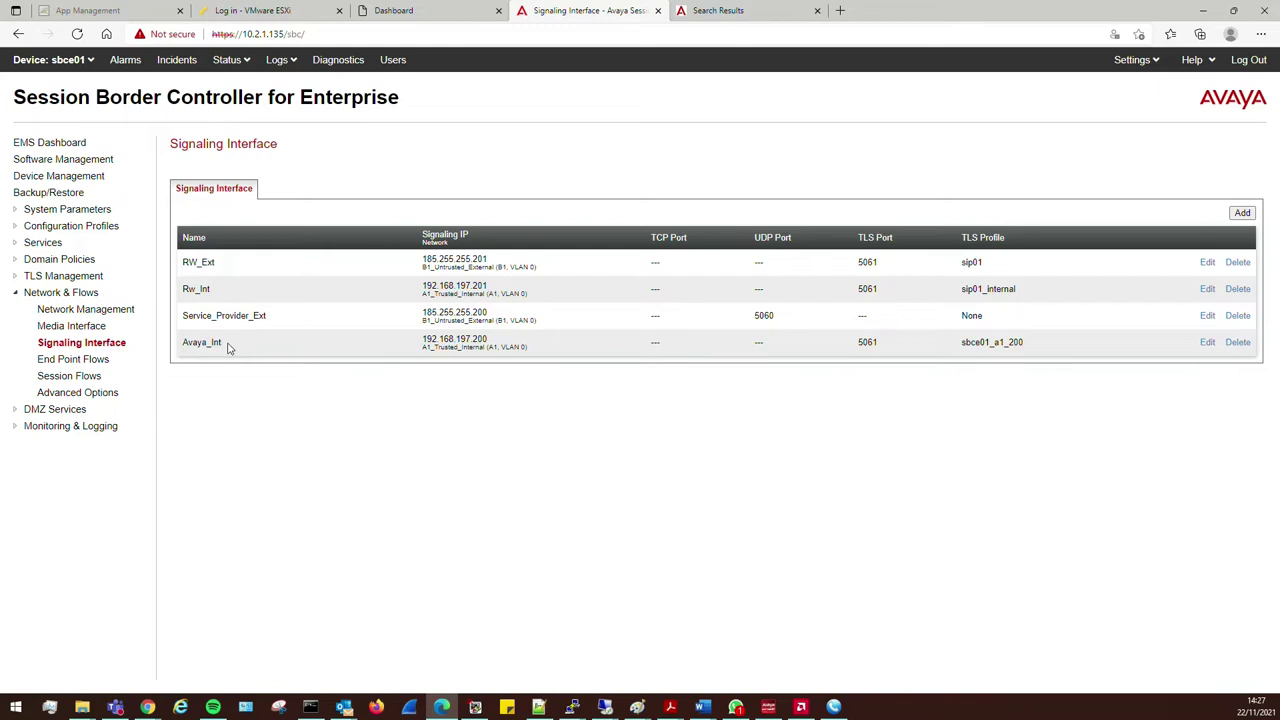
{"action": "left_click_drag", "start_coordinate": [289, 313], "coordinate": [194, 310]}
{"action": "right_click", "coordinate": [200, 275]}
{"action": "left_click", "coordinate": [250, 326]}
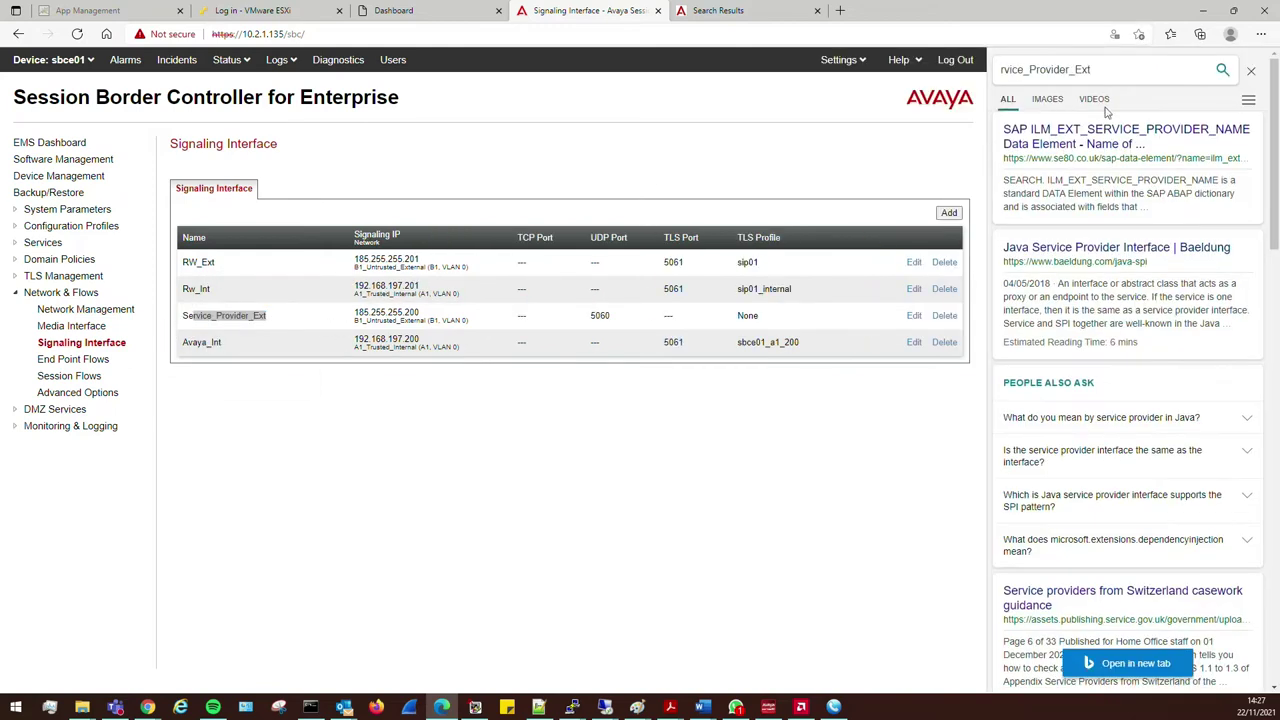
{"action": "left_click", "coordinate": [1251, 70]}
{"action": "left_click", "coordinate": [233, 343]}
{"action": "left_click_drag", "start_coordinate": [233, 343], "coordinate": [183, 343]}
{"action": "right_click", "coordinate": [184, 344]}
{"action": "left_click", "coordinate": [485, 461]}
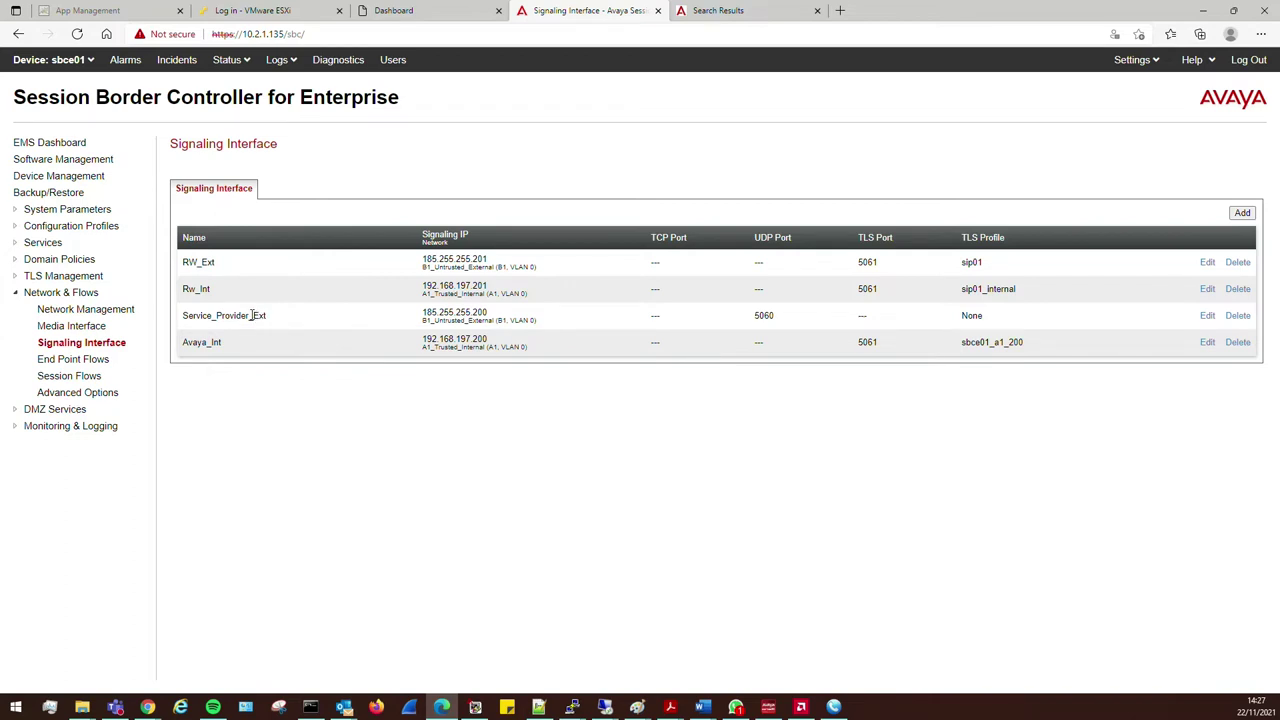
{"action": "left_click", "coordinate": [475, 707]}
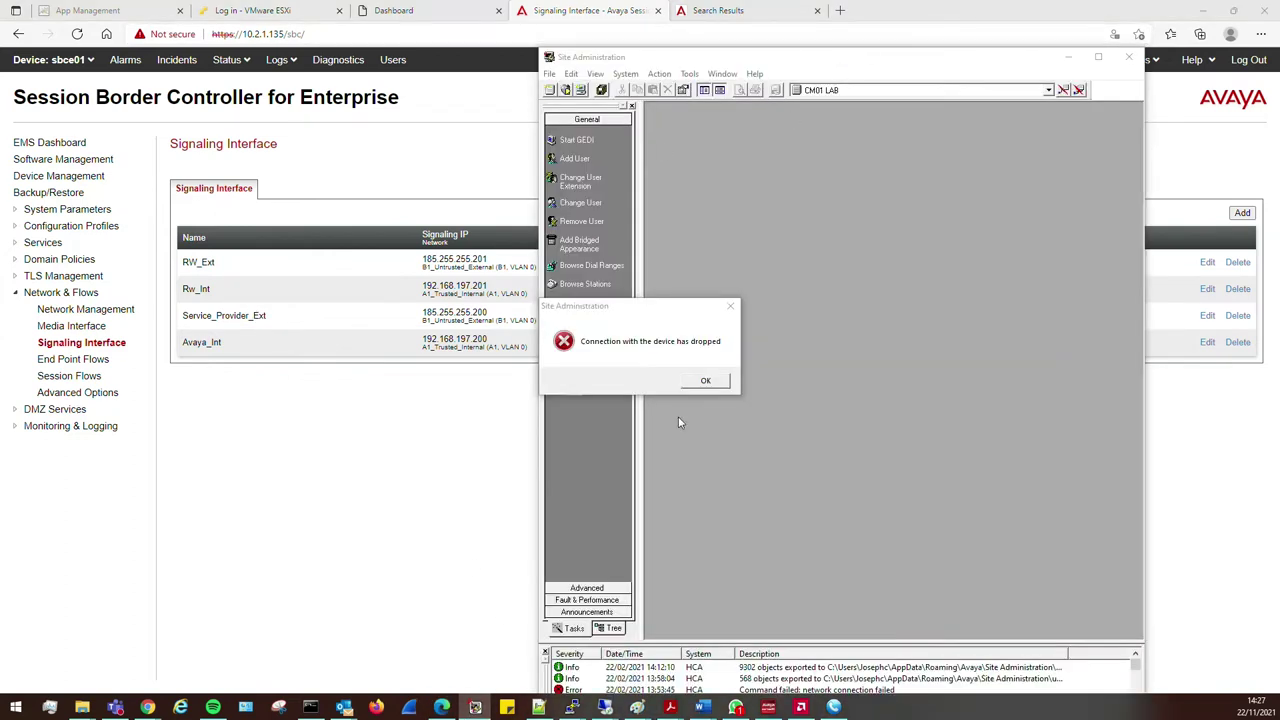
{"action": "left_click", "coordinate": [705, 381]}
{"action": "left_click_drag", "start_coordinate": [790, 57], "coordinate": [707, 57]}
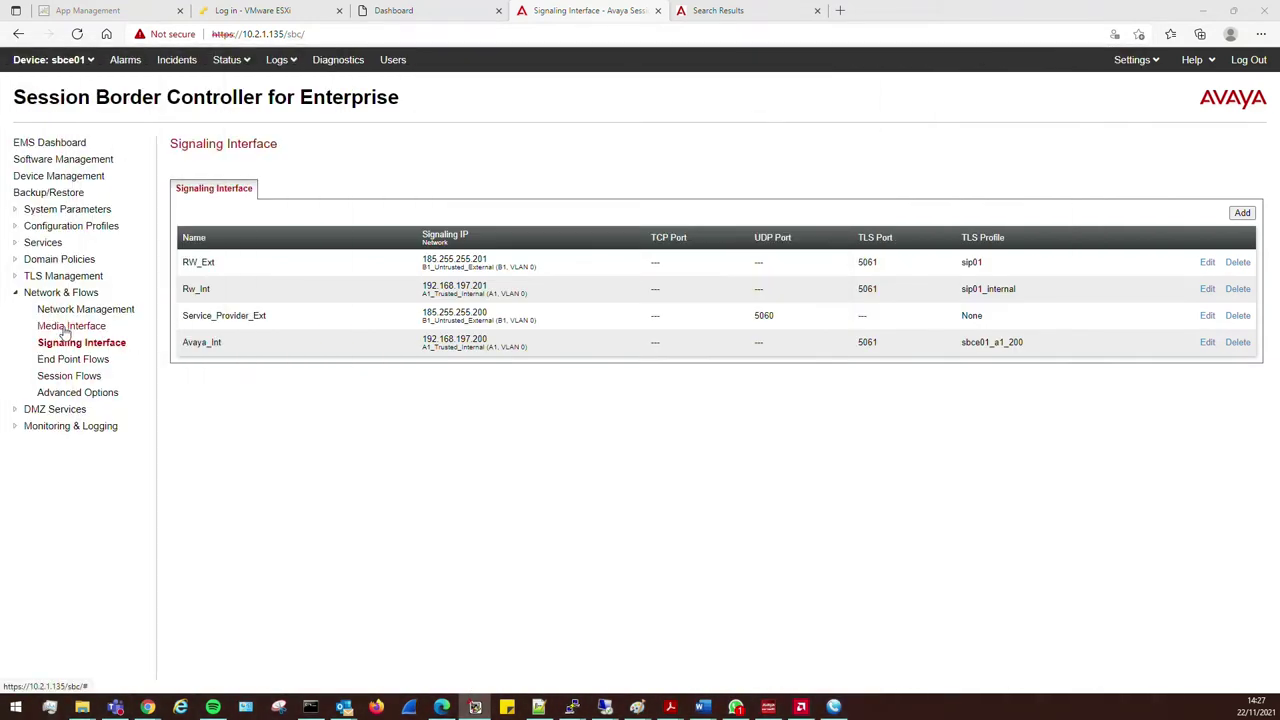
{"action": "left_click", "coordinate": [333, 459]}
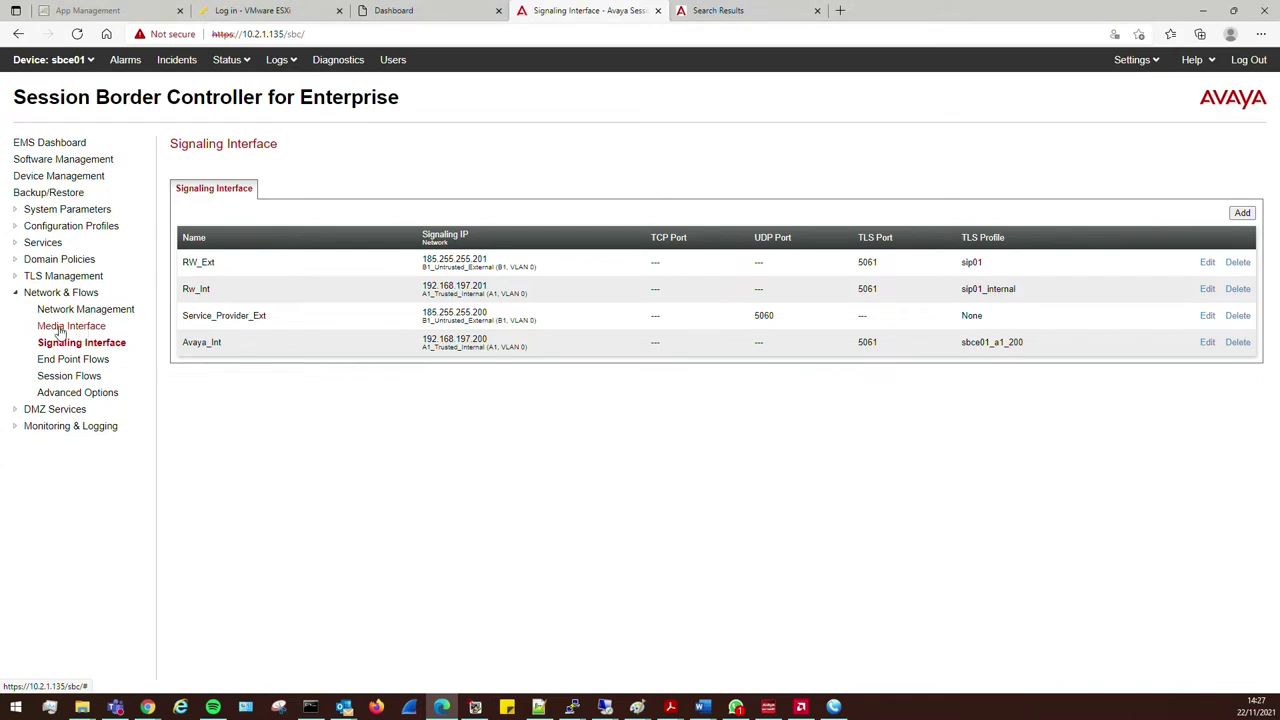
{"action": "left_click", "coordinate": [60, 330]}
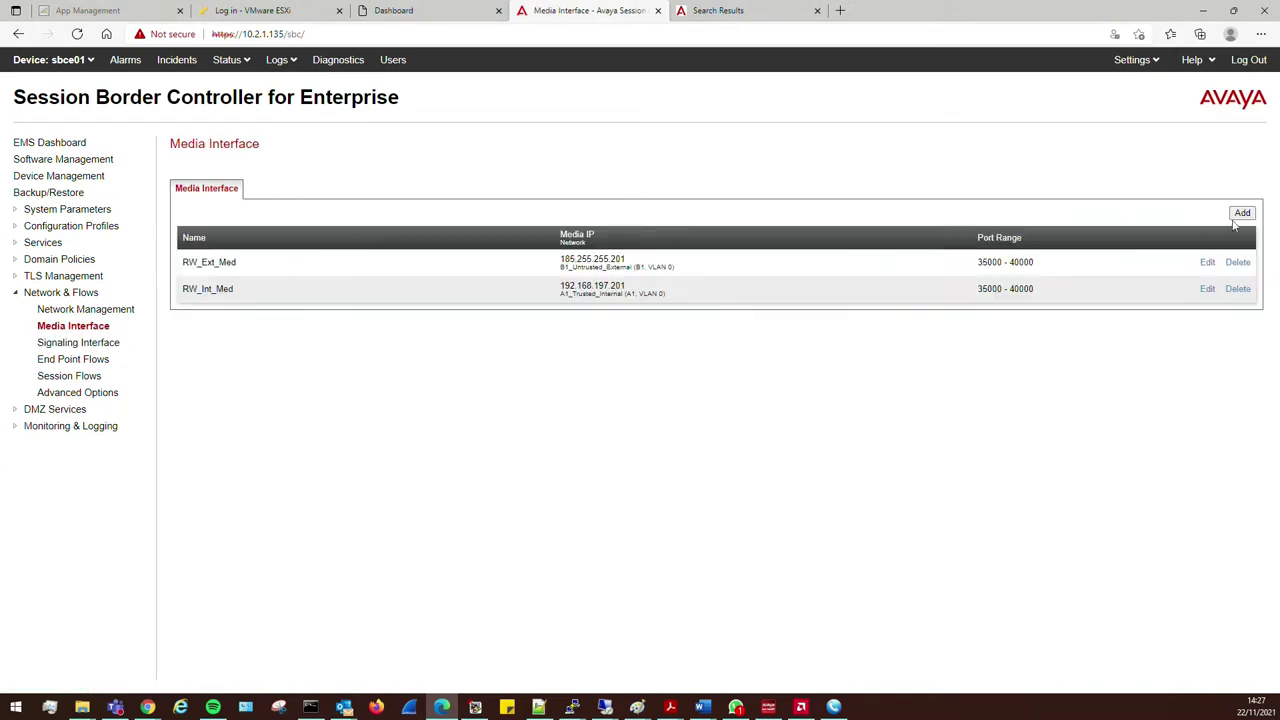
{"action": "left_click", "coordinate": [1241, 214]}
{"action": "left_click", "coordinate": [633, 99]}
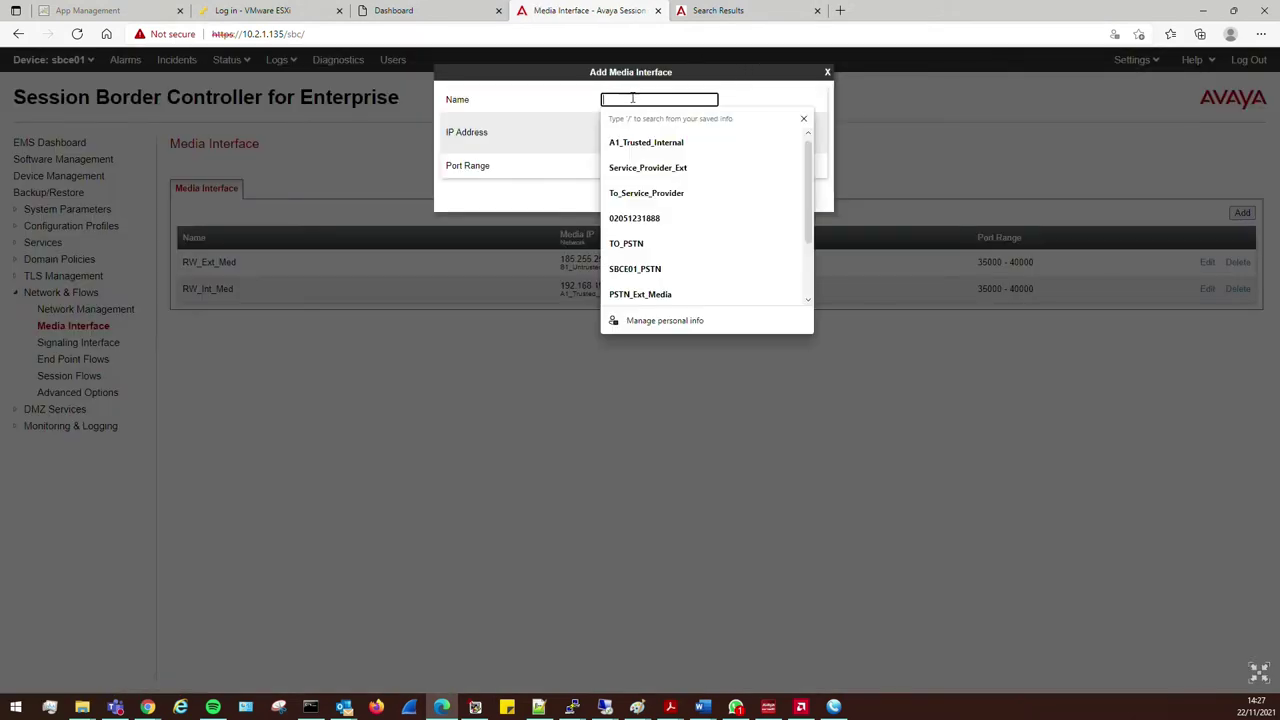
{"action": "left_click", "coordinate": [655, 166]}
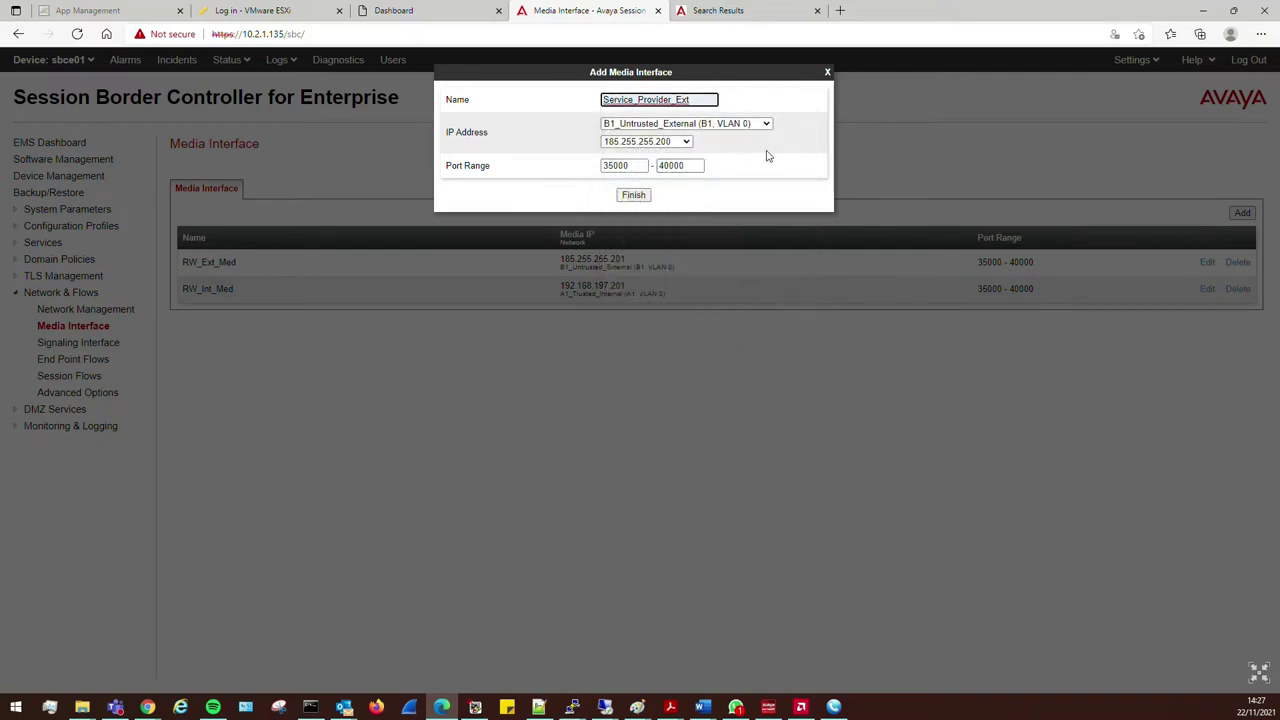
{"action": "left_click", "coordinate": [688, 142]}
{"action": "left_click", "coordinate": [695, 146]}
{"action": "left_click", "coordinate": [636, 196]}
Step: Add a media interface named Avaya_Int on A1_Trusted_Internal address 192.168.197.200
{"action": "left_click", "coordinate": [1245, 213]}
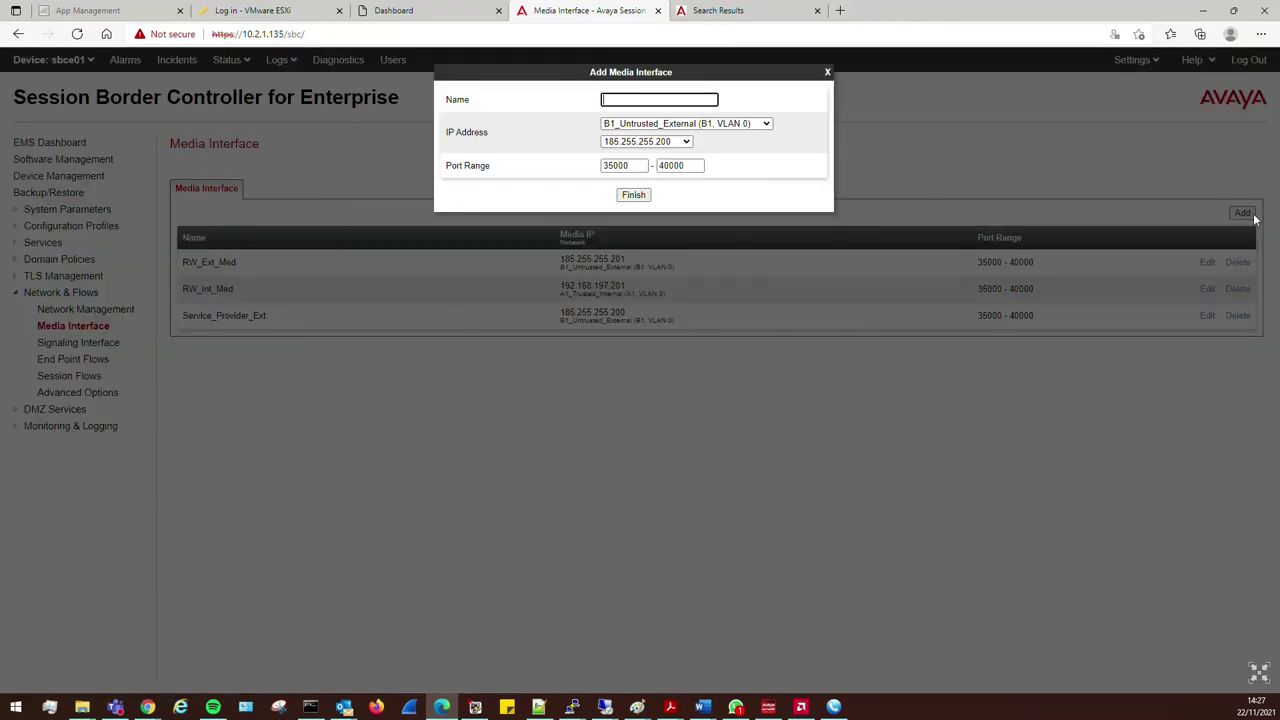
{"action": "left_click", "coordinate": [640, 97]}
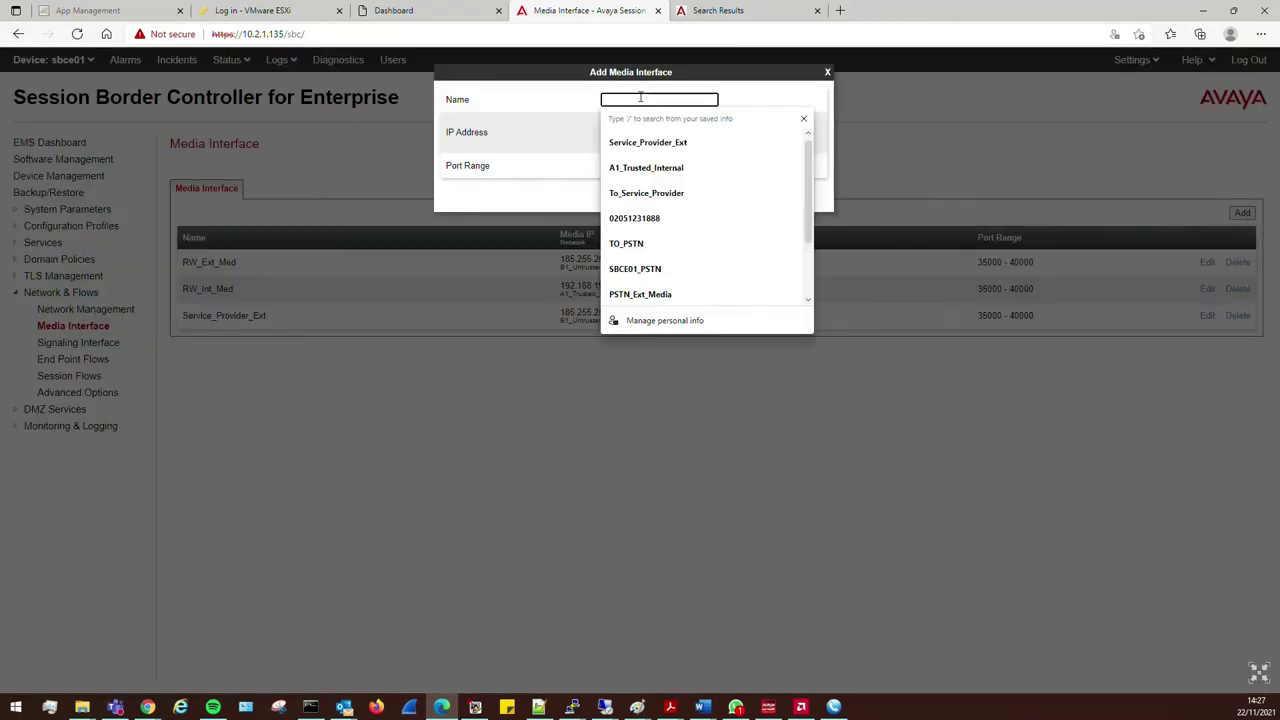
{"action": "type", "text": "A"}
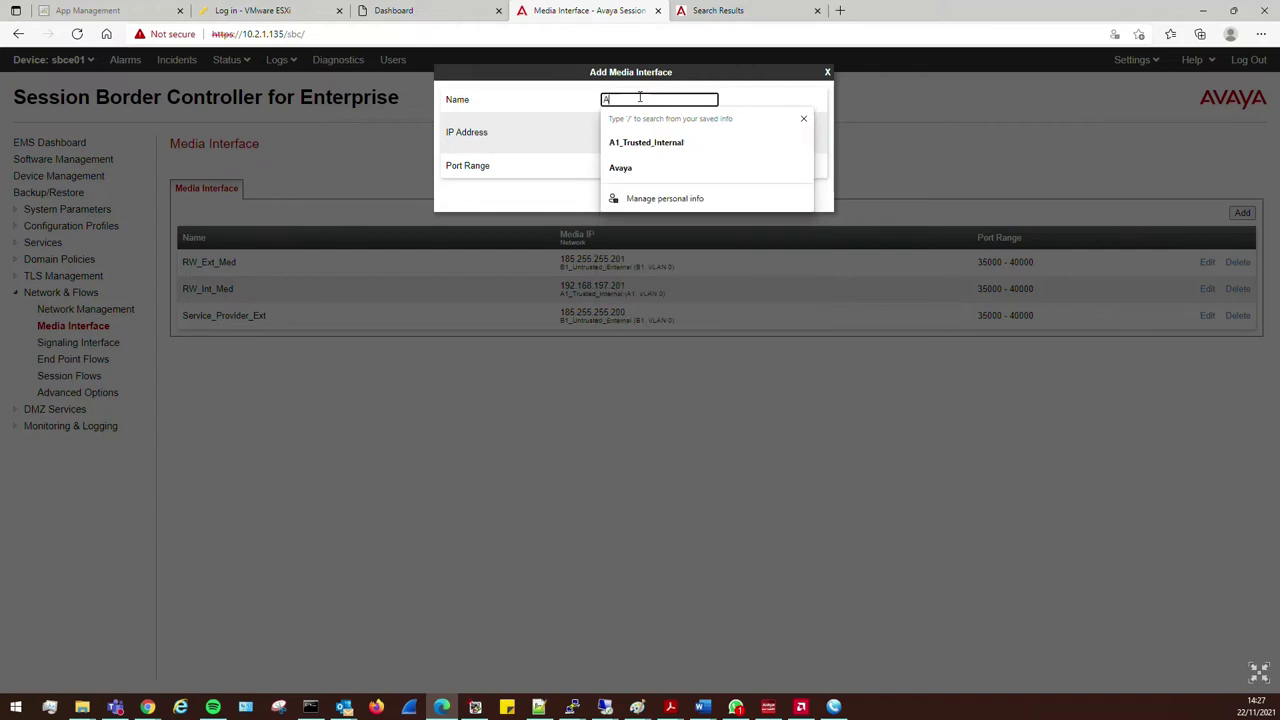
{"action": "type", "text": "vyay"}
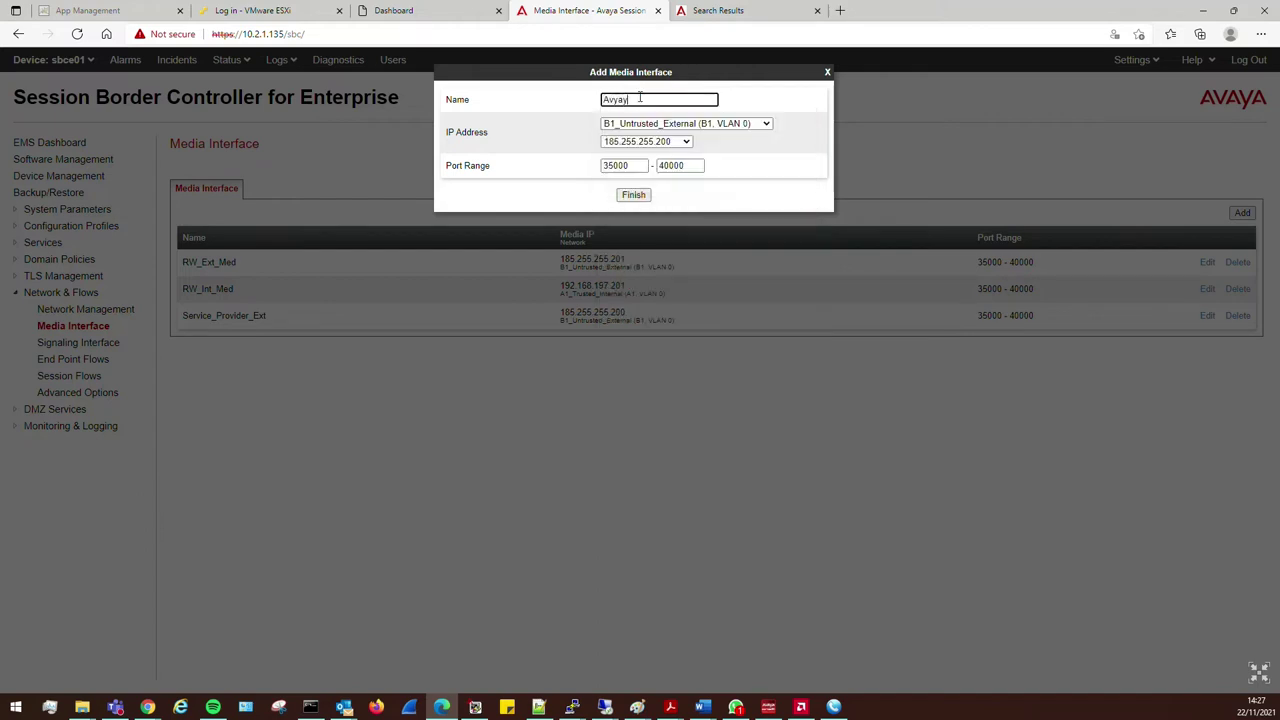
{"action": "key", "text": "BackSpace"}
{"action": "type", "text": "aya_Int"}
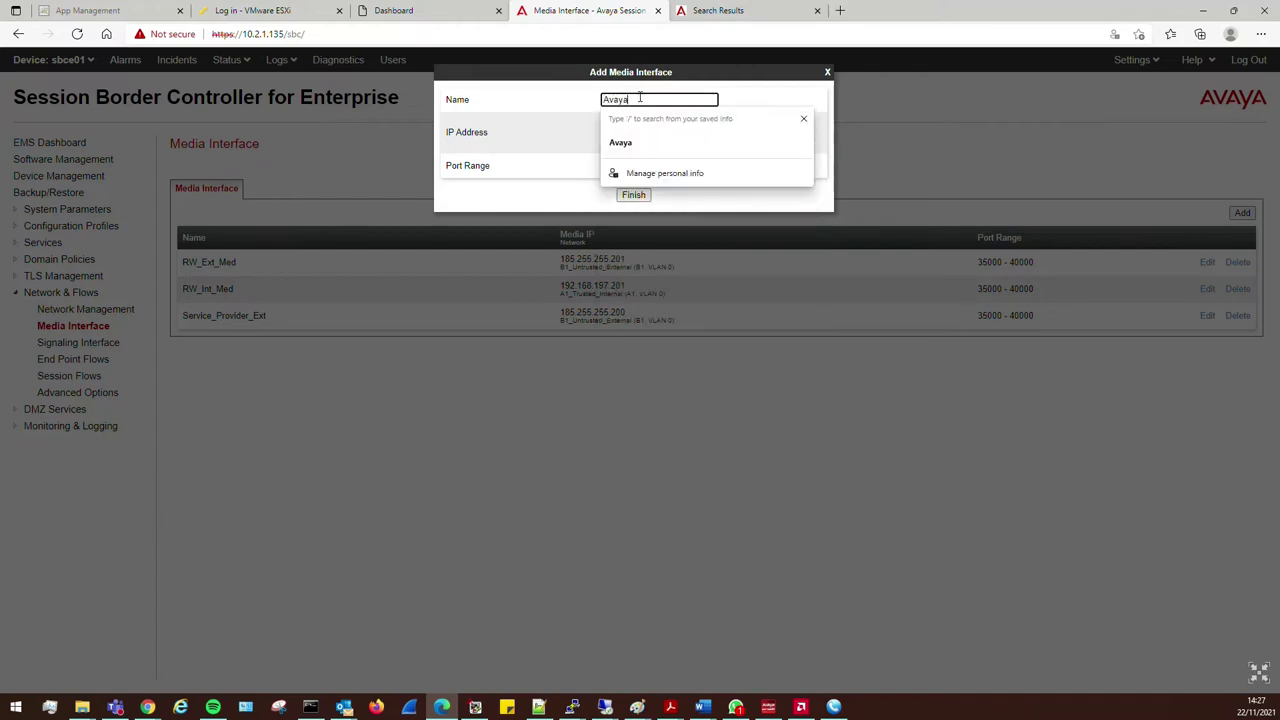
{"action": "left_click", "coordinate": [700, 123]}
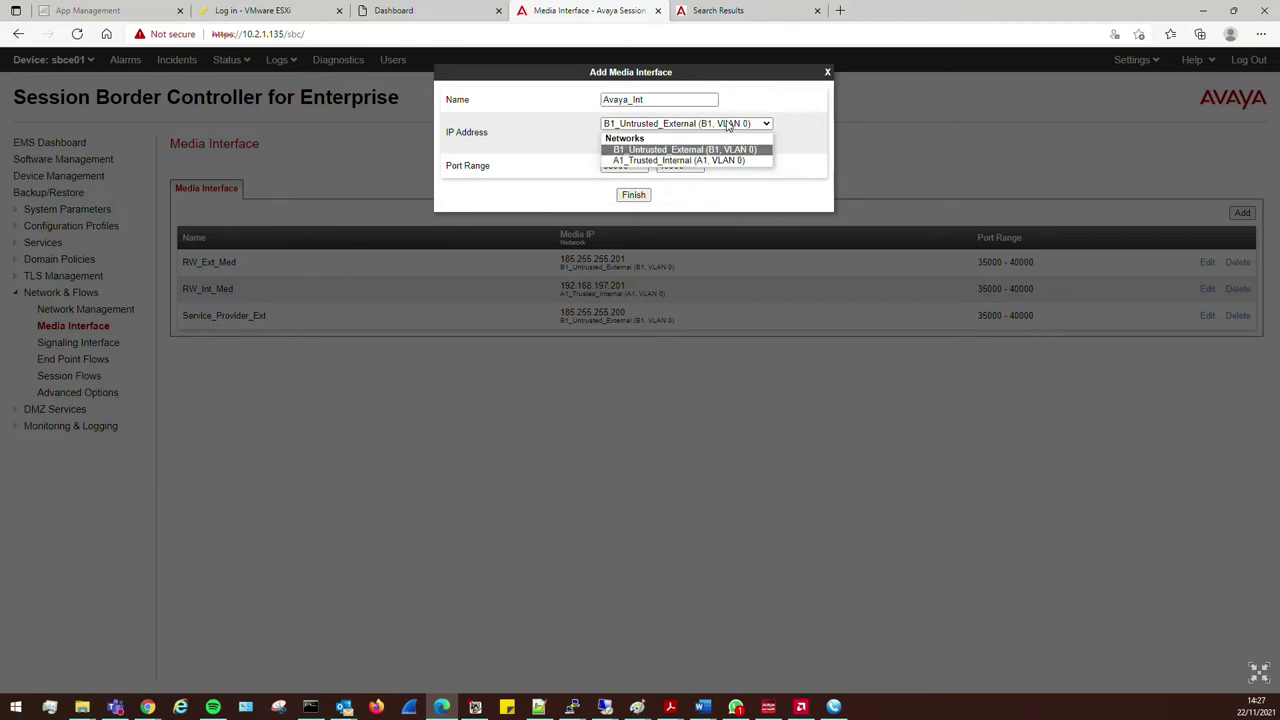
{"action": "left_click", "coordinate": [708, 162]}
{"action": "left_click", "coordinate": [676, 142]}
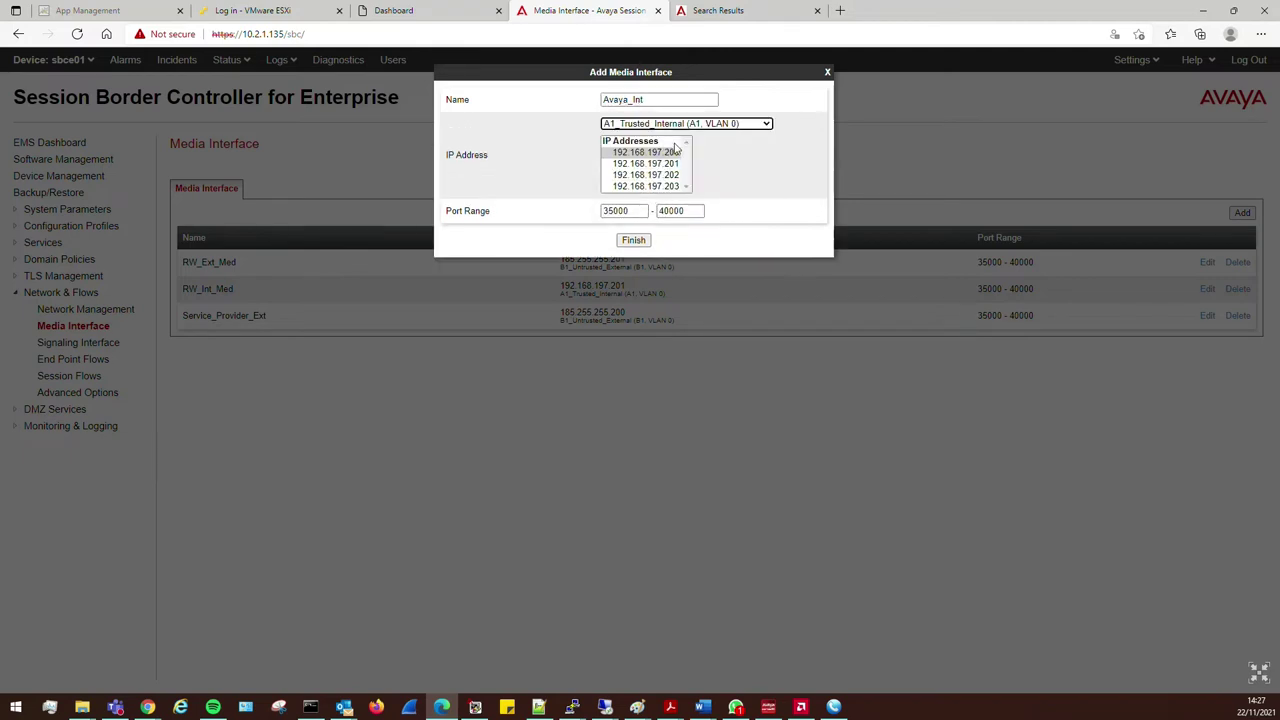
{"action": "left_click", "coordinate": [668, 153]}
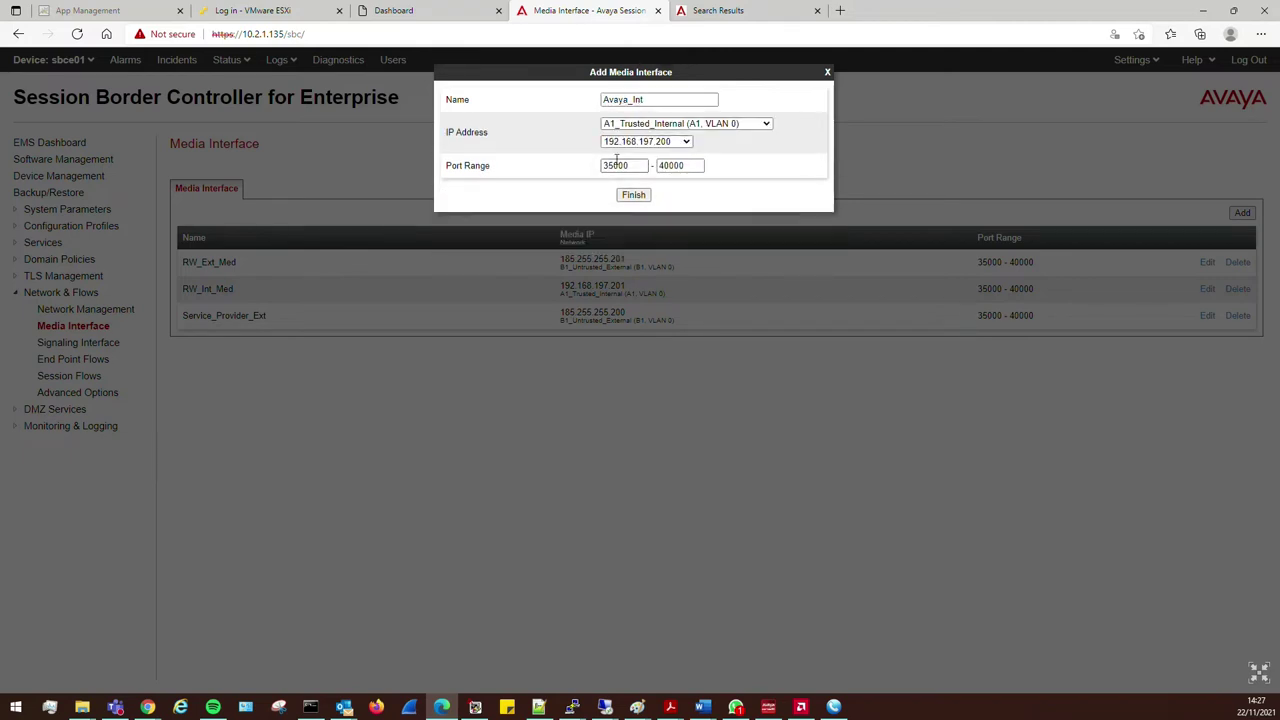
{"action": "left_click_drag", "start_coordinate": [632, 167], "coordinate": [586, 171]}
{"action": "left_click", "coordinate": [734, 183]}
{"action": "left_click", "coordinate": [700, 166]}
{"action": "double_click", "coordinate": [686, 165]}
{"action": "left_click", "coordinate": [727, 197]}
{"action": "left_click_drag", "start_coordinate": [630, 165], "coordinate": [597, 173]}
{"action": "left_click", "coordinate": [696, 168]}
{"action": "left_click_drag", "start_coordinate": [696, 168], "coordinate": [650, 167]}
{"action": "left_click", "coordinate": [634, 196]}
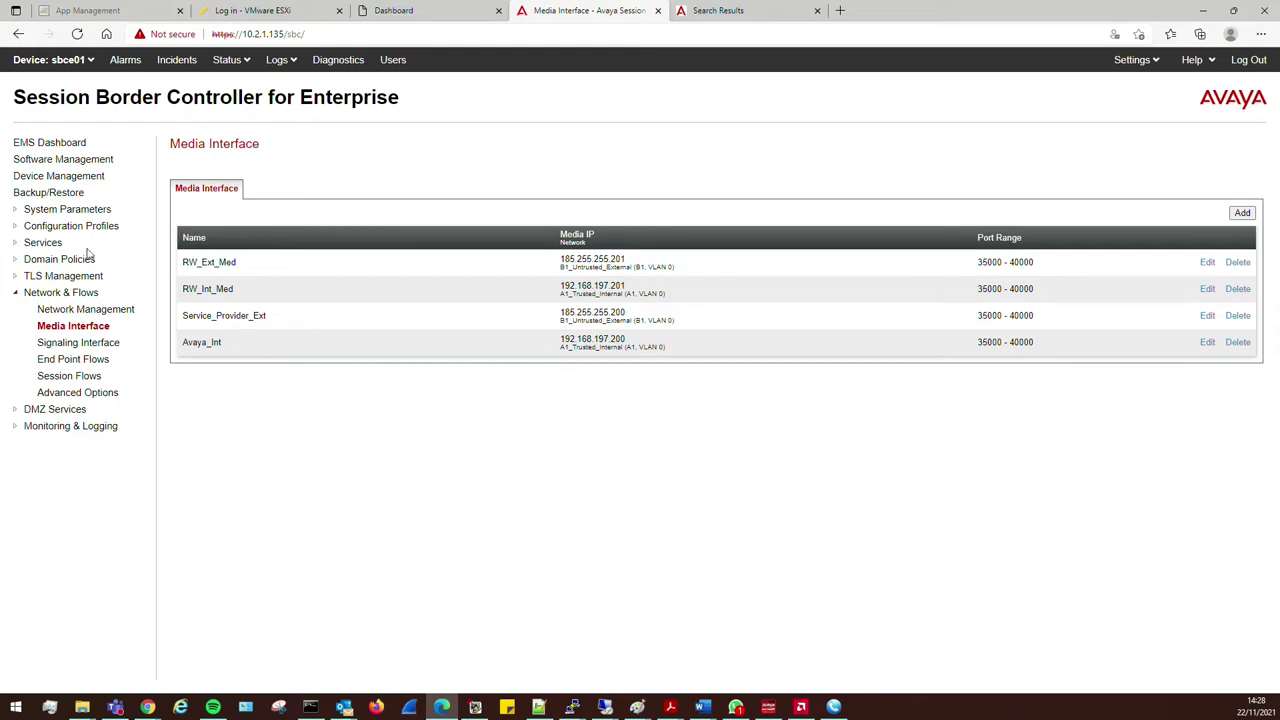
Step: Show End Point Flows' Server Flows tab, listing To_SM_RW for RW-To_SessionManager
{"action": "left_click", "coordinate": [147, 707]}
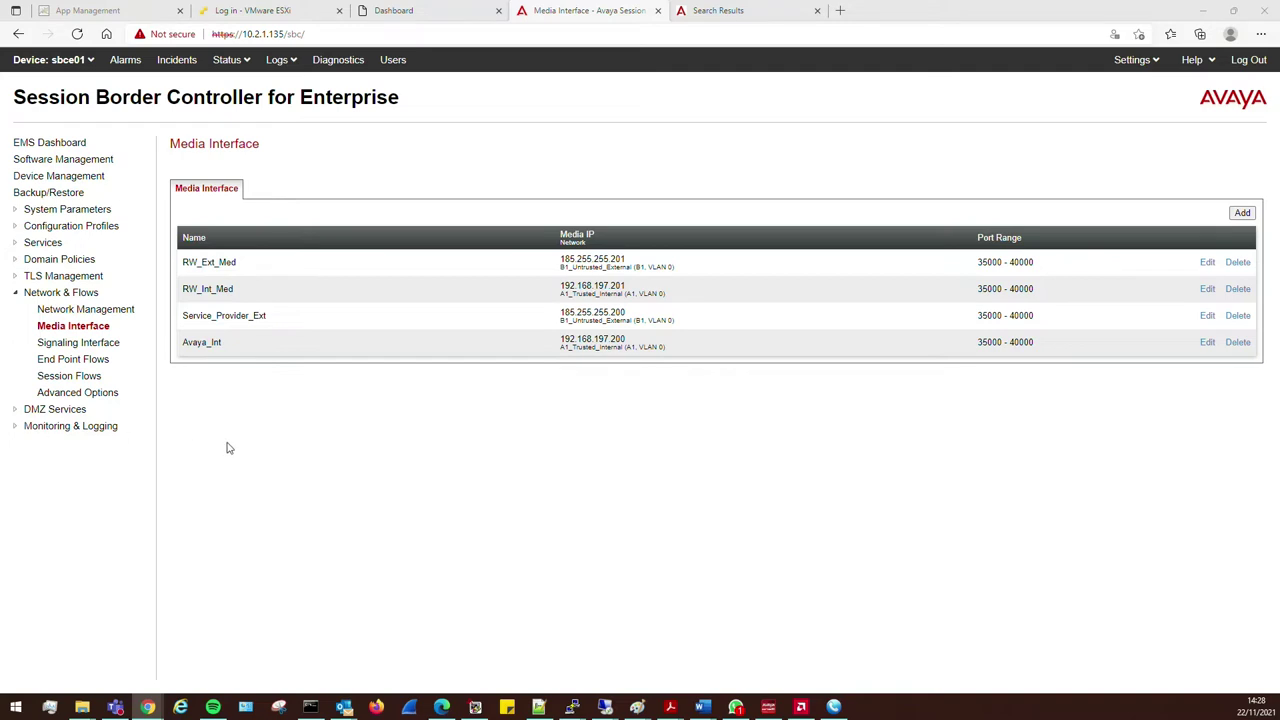
{"action": "left_click", "coordinate": [78, 360]}
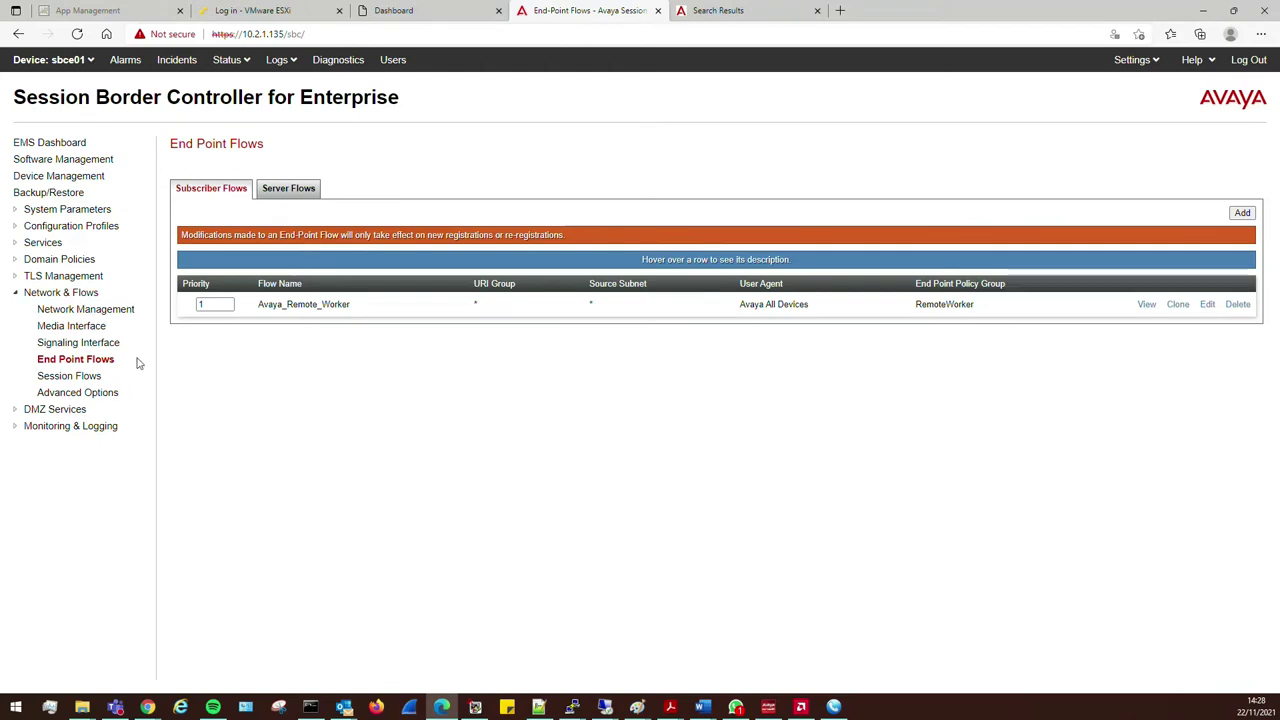
{"action": "left_click", "coordinate": [293, 192]}
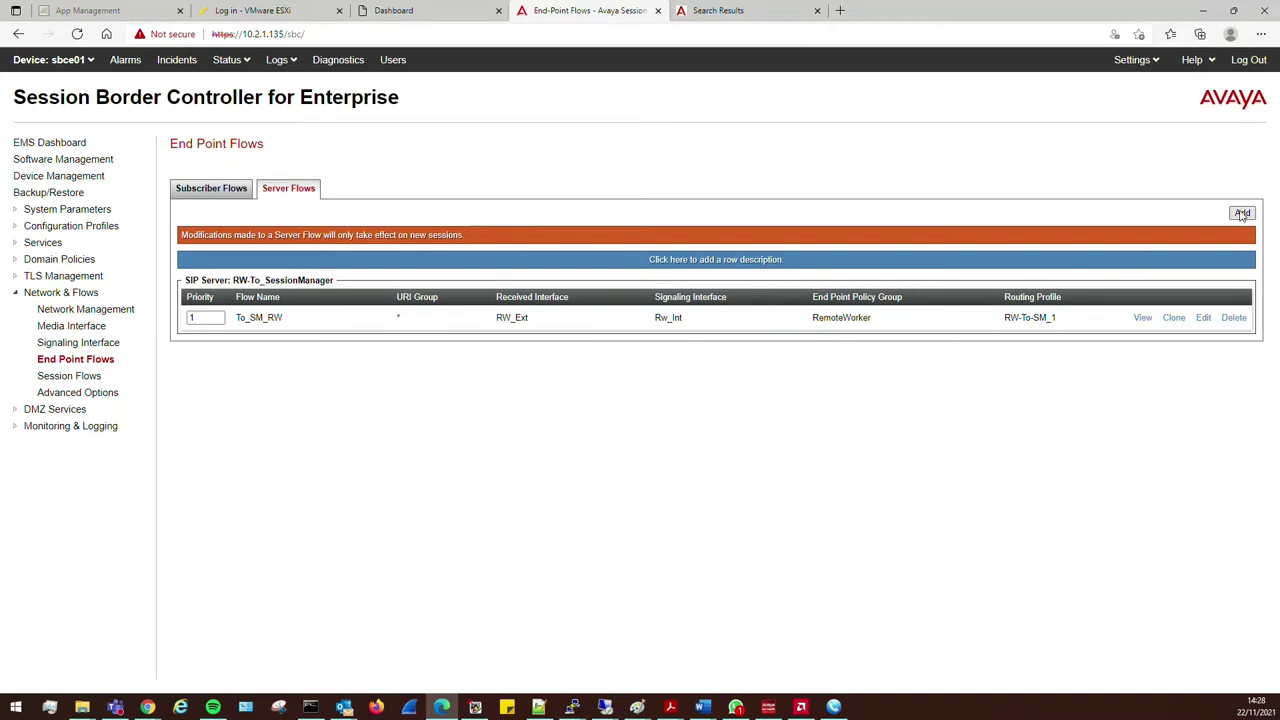
{"action": "left_click", "coordinate": [1242, 213]}
Step: Name the new server flow Trunk_Server
{"action": "left_click", "coordinate": [662, 100]}
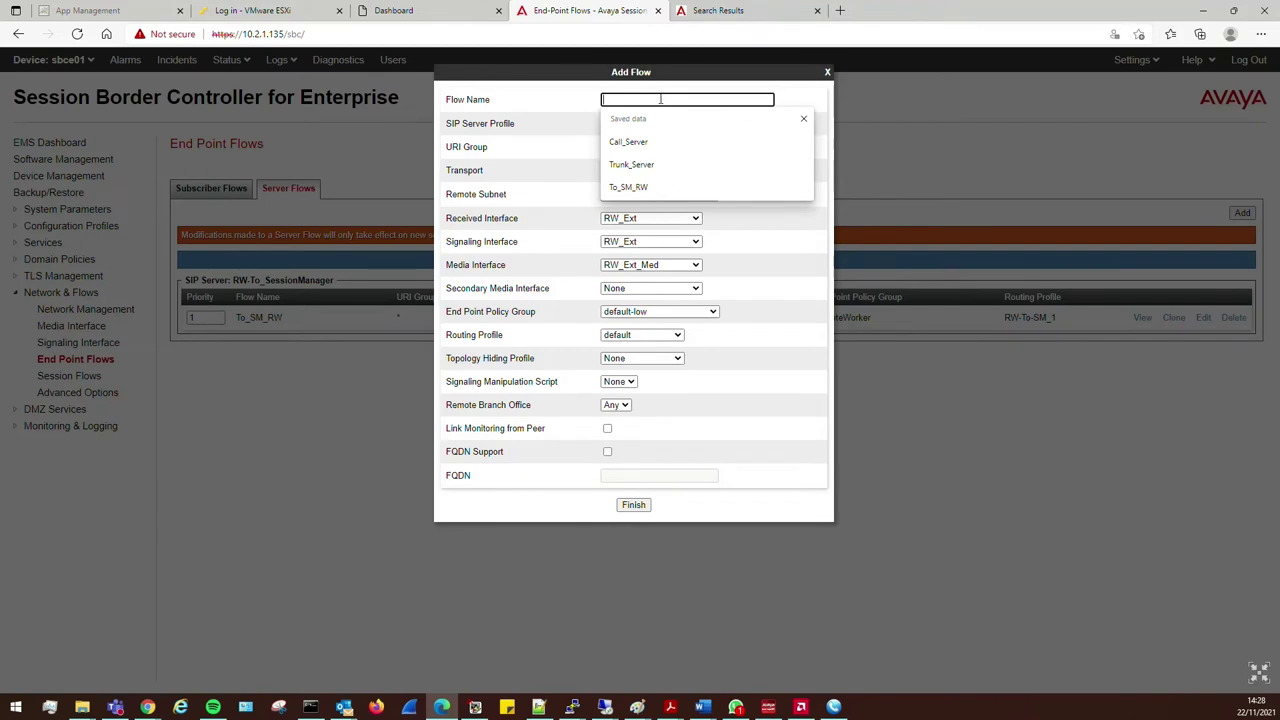
{"action": "left_click", "coordinate": [656, 142]}
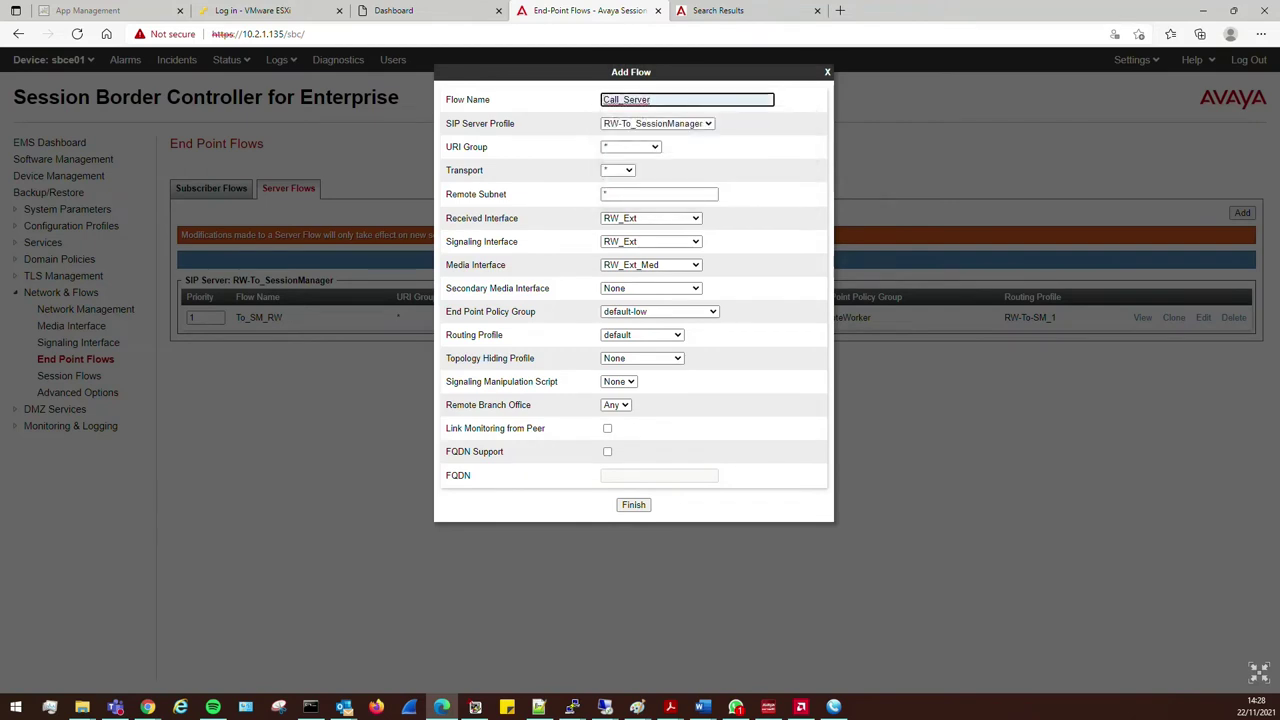
{"action": "double_click", "coordinate": [660, 99]}
{"action": "type", "text": "Trunk"}
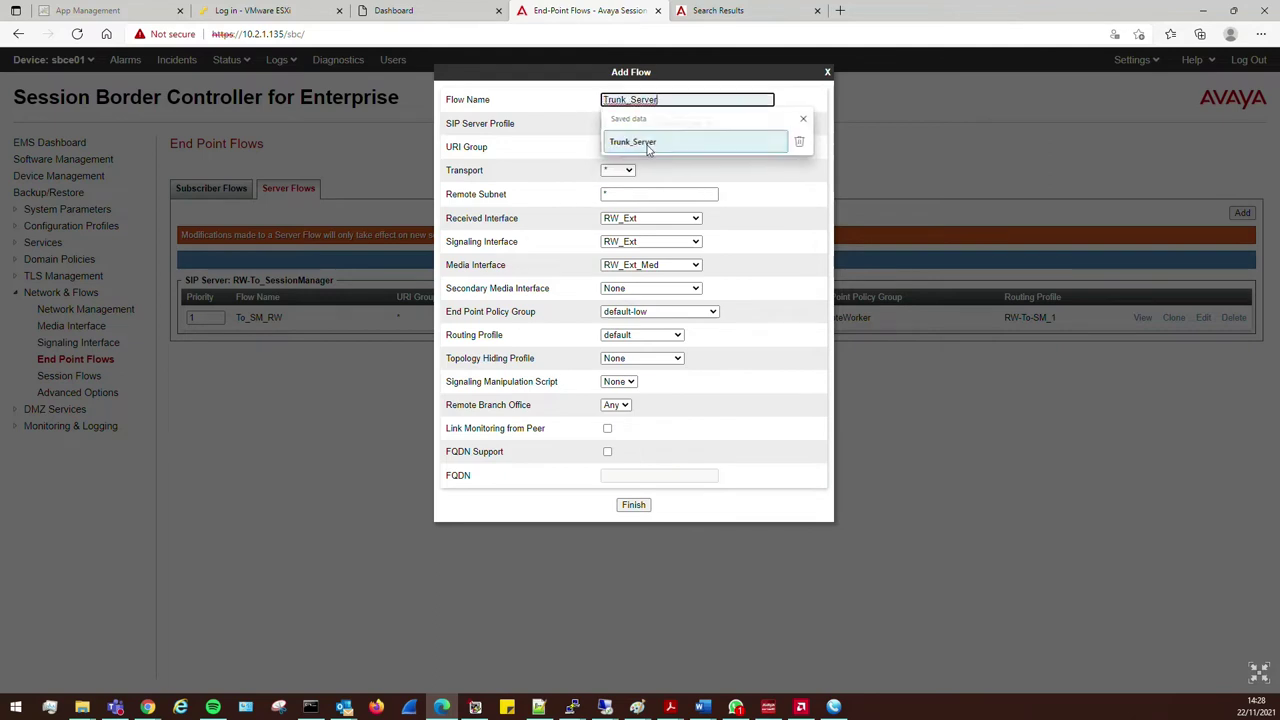
{"action": "left_click", "coordinate": [648, 144]}
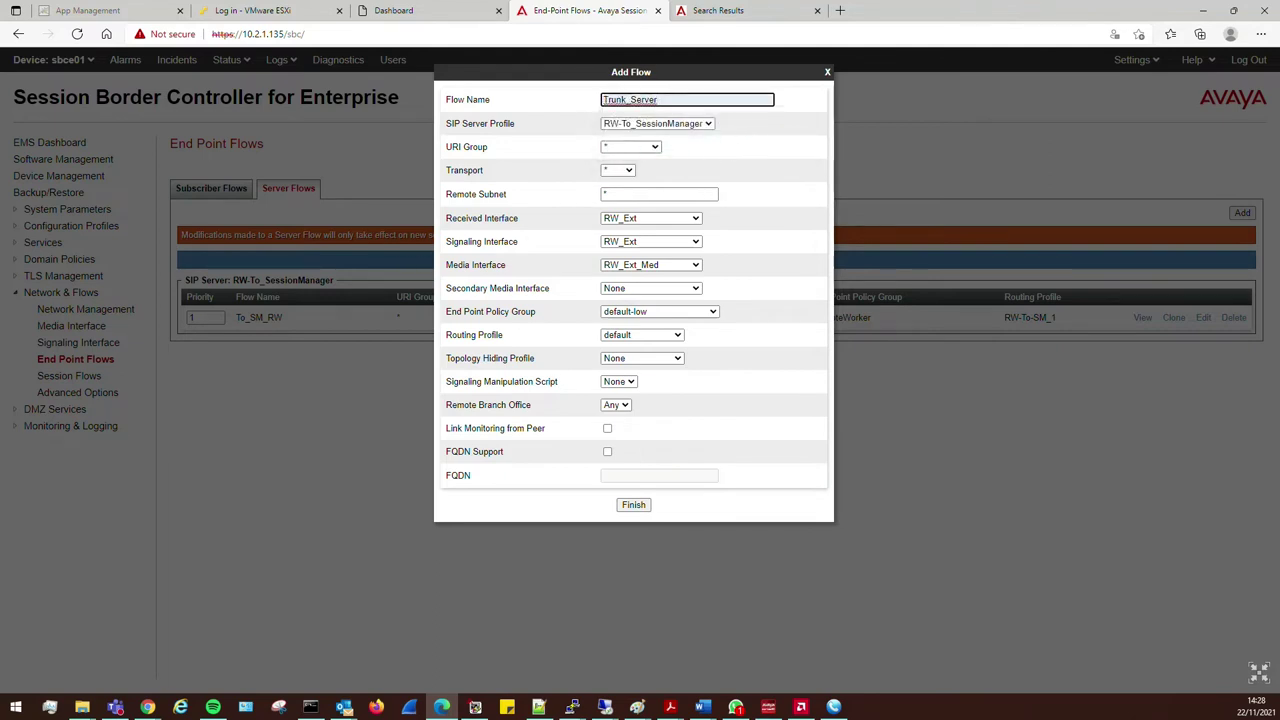
Step: Assign it to Service_Provider, receiving on Avaya_Int, with signaling and media on Service_Provider_Ext
{"action": "left_click", "coordinate": [692, 126]}
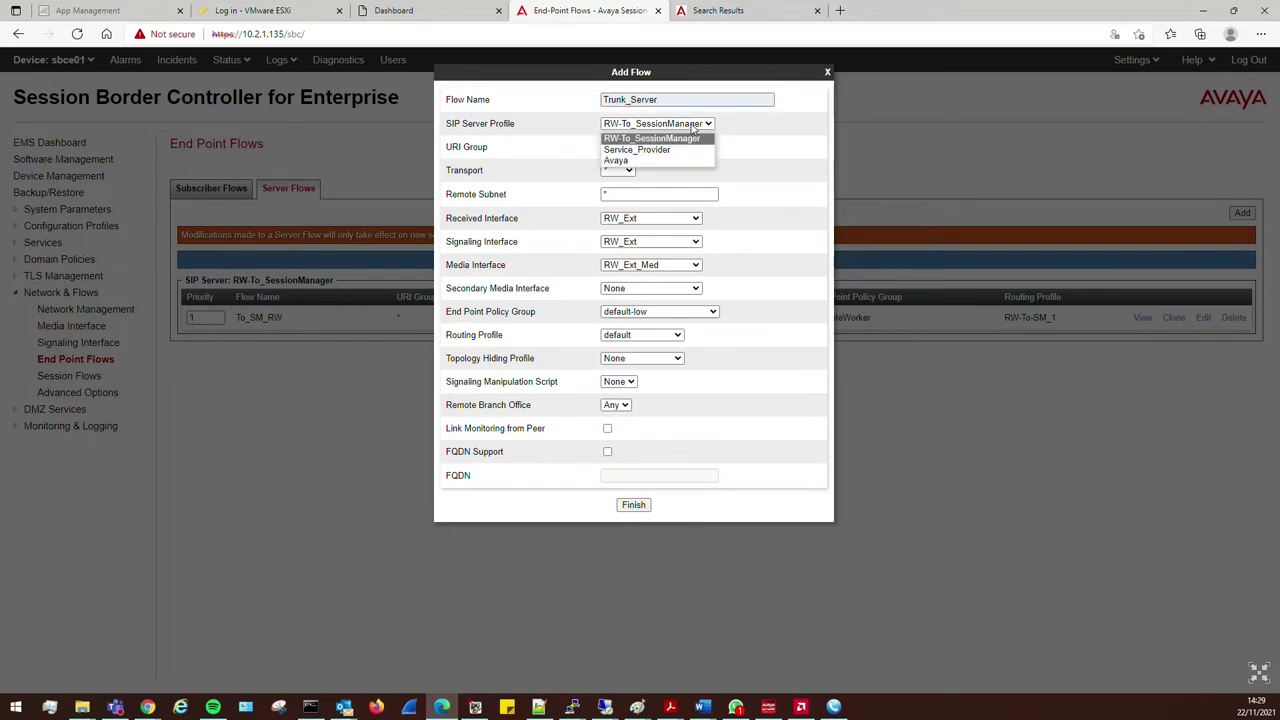
{"action": "left_click", "coordinate": [646, 150]}
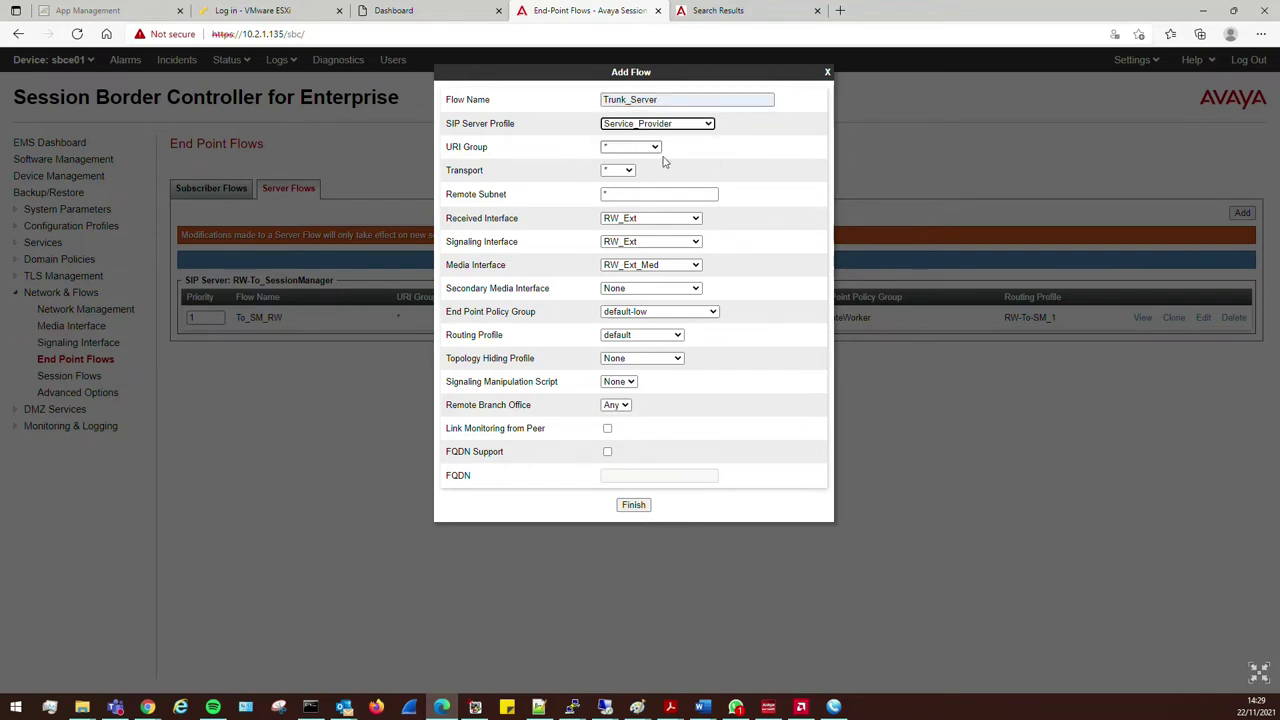
{"action": "left_click", "coordinate": [666, 218]}
{"action": "left_click", "coordinate": [660, 270]}
{"action": "left_click", "coordinate": [663, 244]}
{"action": "left_click", "coordinate": [674, 268]}
{"action": "left_click", "coordinate": [676, 265]}
{"action": "left_click", "coordinate": [676, 303]}
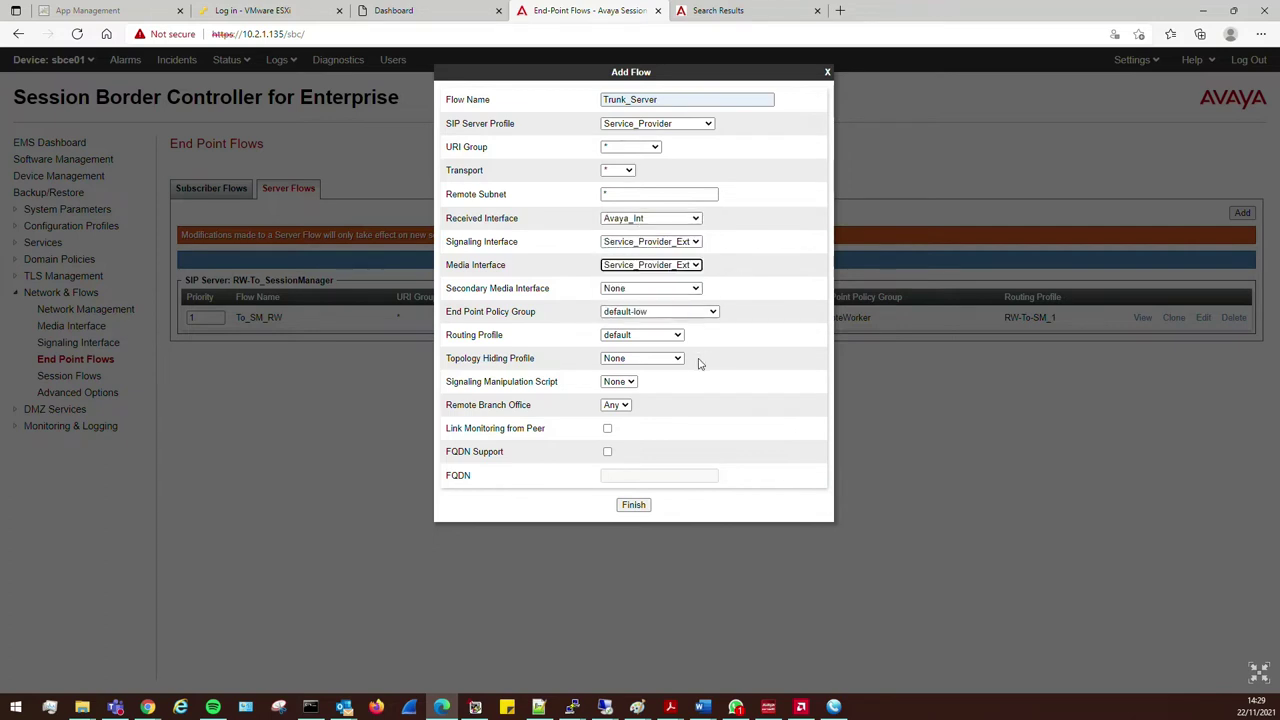
Step: Set routing profile Avaya and Service_Provider topology hiding, then save the flow
{"action": "left_click", "coordinate": [657, 338]}
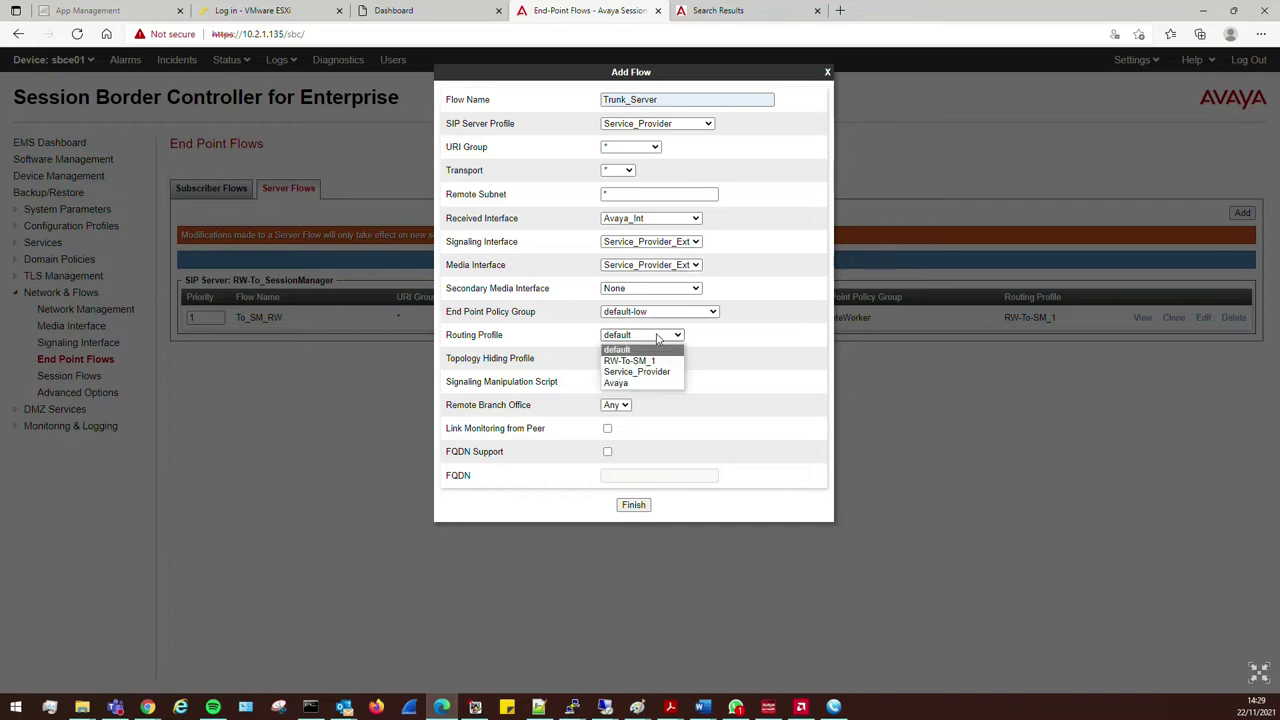
{"action": "left_click", "coordinate": [654, 381]}
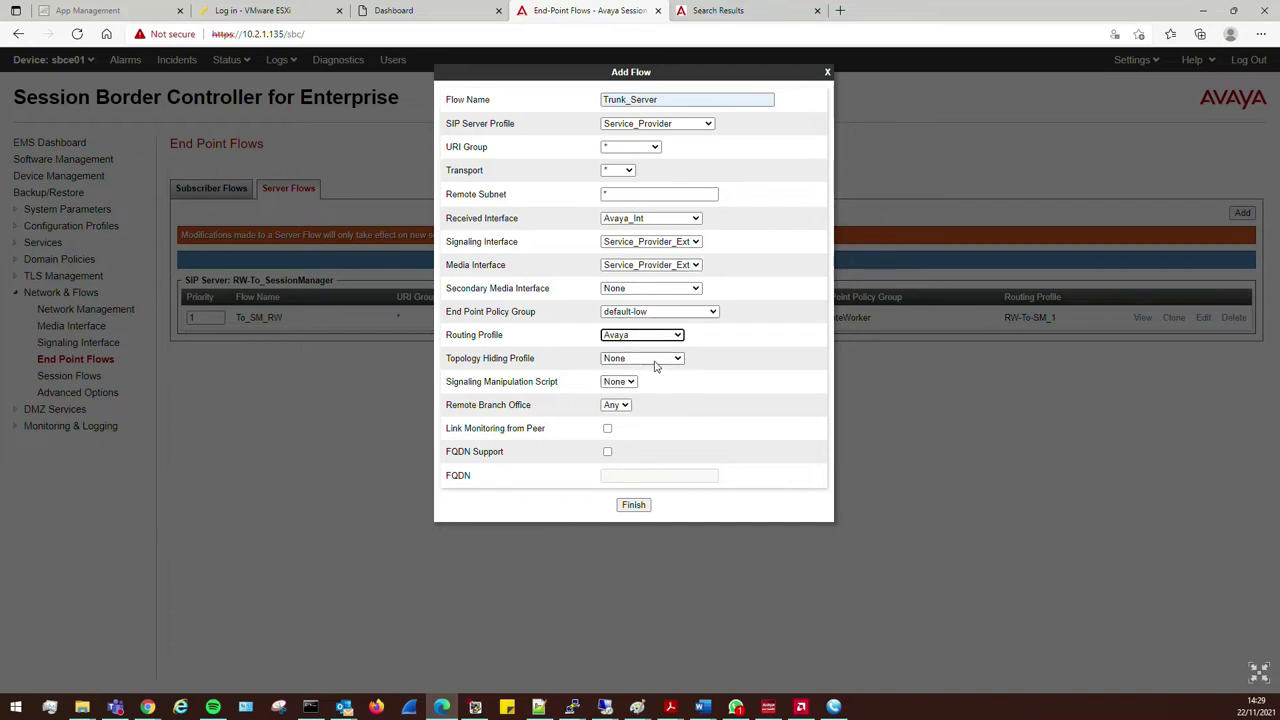
{"action": "left_click", "coordinate": [659, 362]}
{"action": "left_click", "coordinate": [647, 418]}
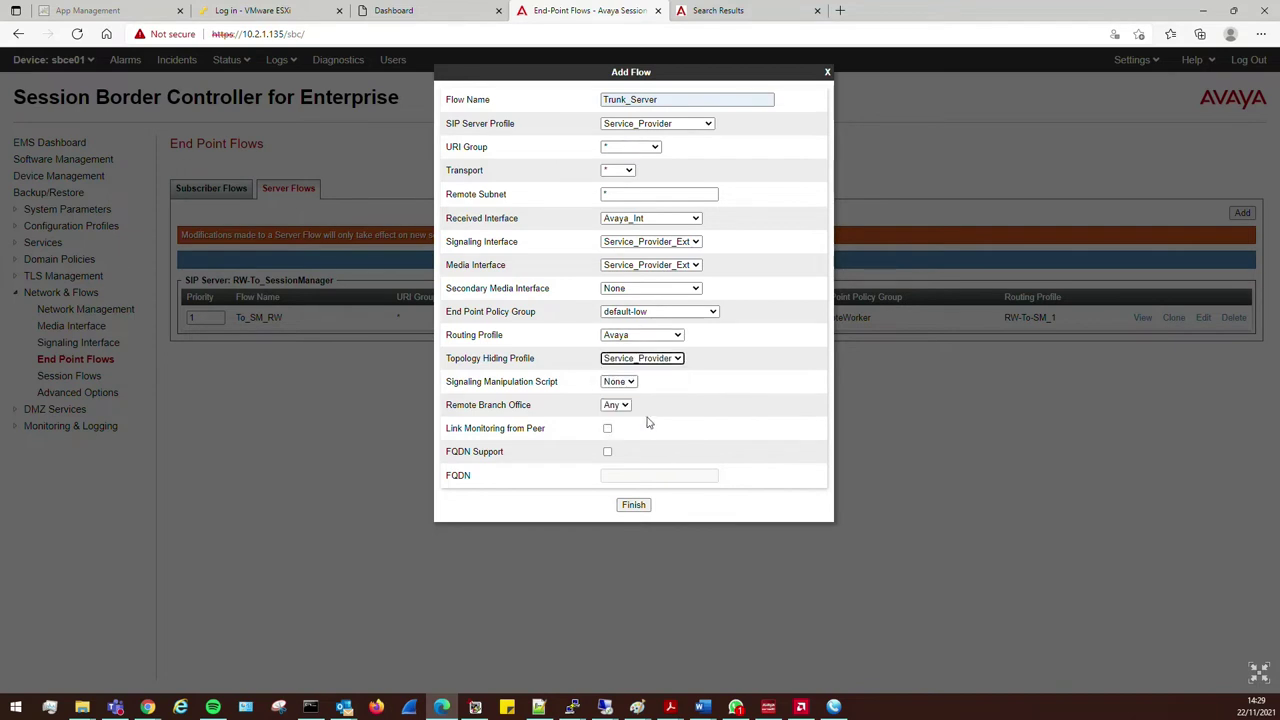
{"action": "left_click", "coordinate": [634, 505]}
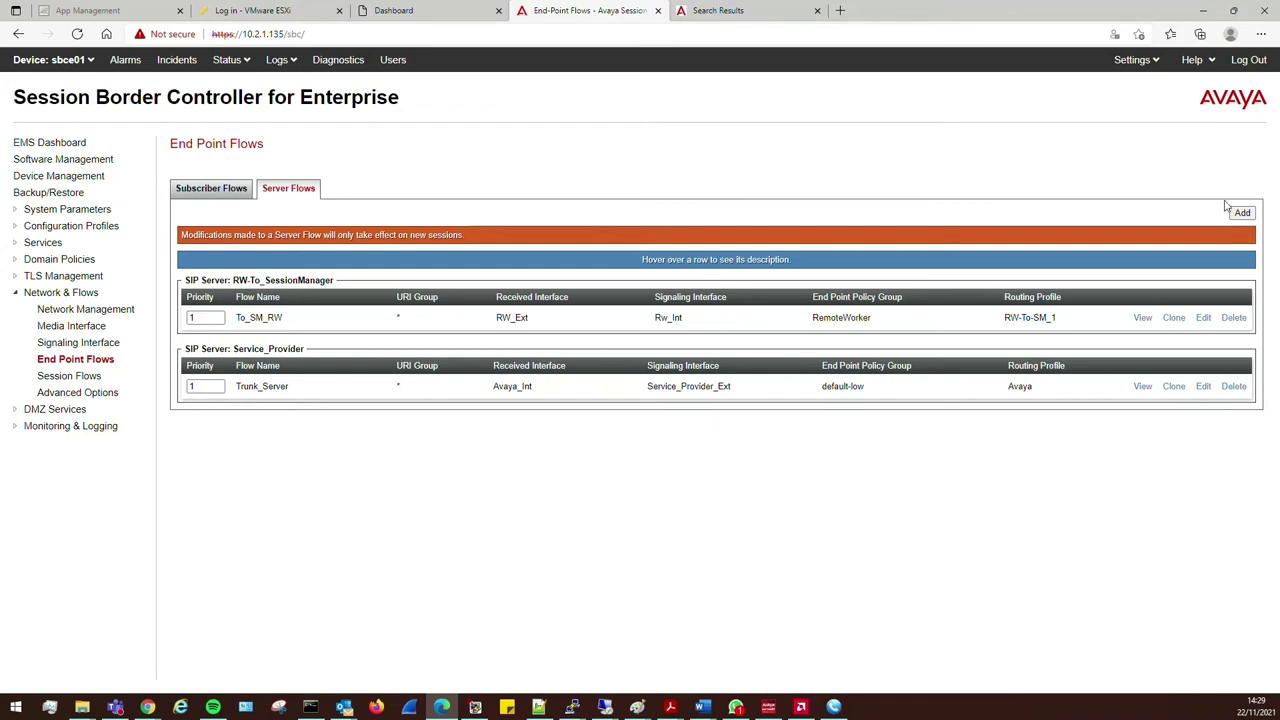
Step: Add a second server flow named Call_Server for the Avaya SIP server
{"action": "left_click", "coordinate": [1242, 212]}
{"action": "left_click", "coordinate": [652, 99]}
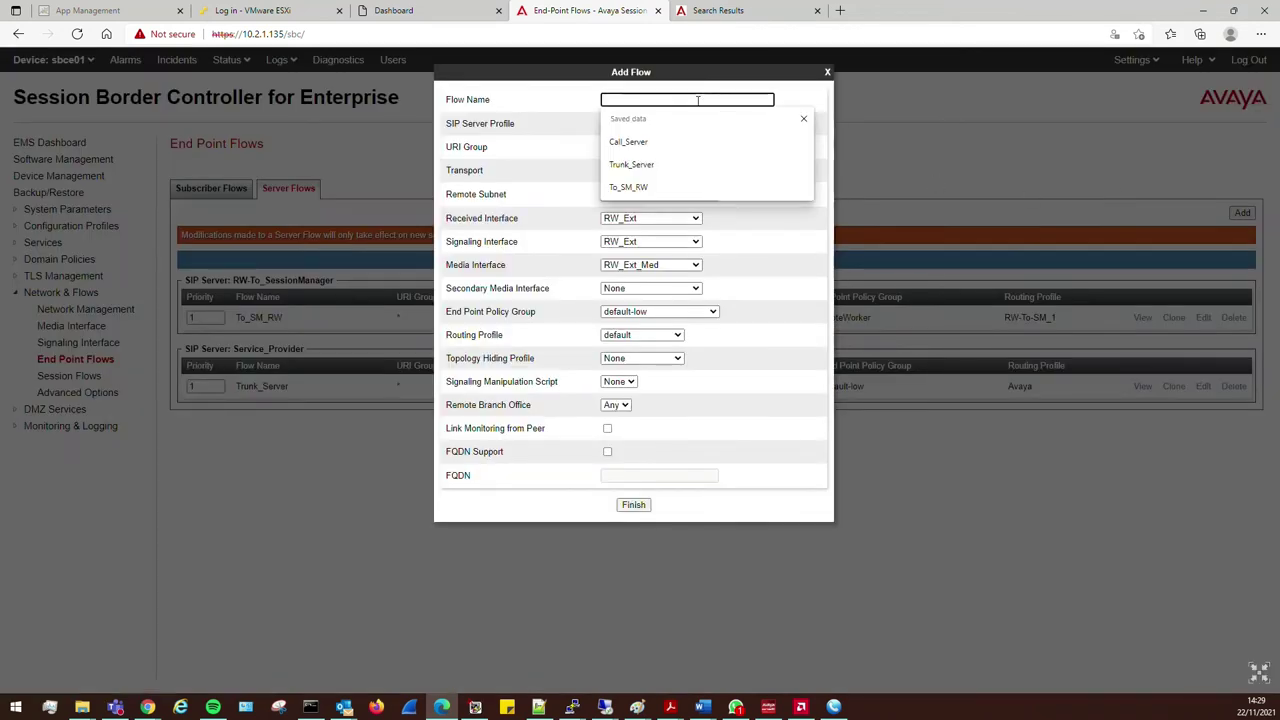
{"action": "left_click", "coordinate": [654, 141]}
{"action": "left_click", "coordinate": [697, 126]}
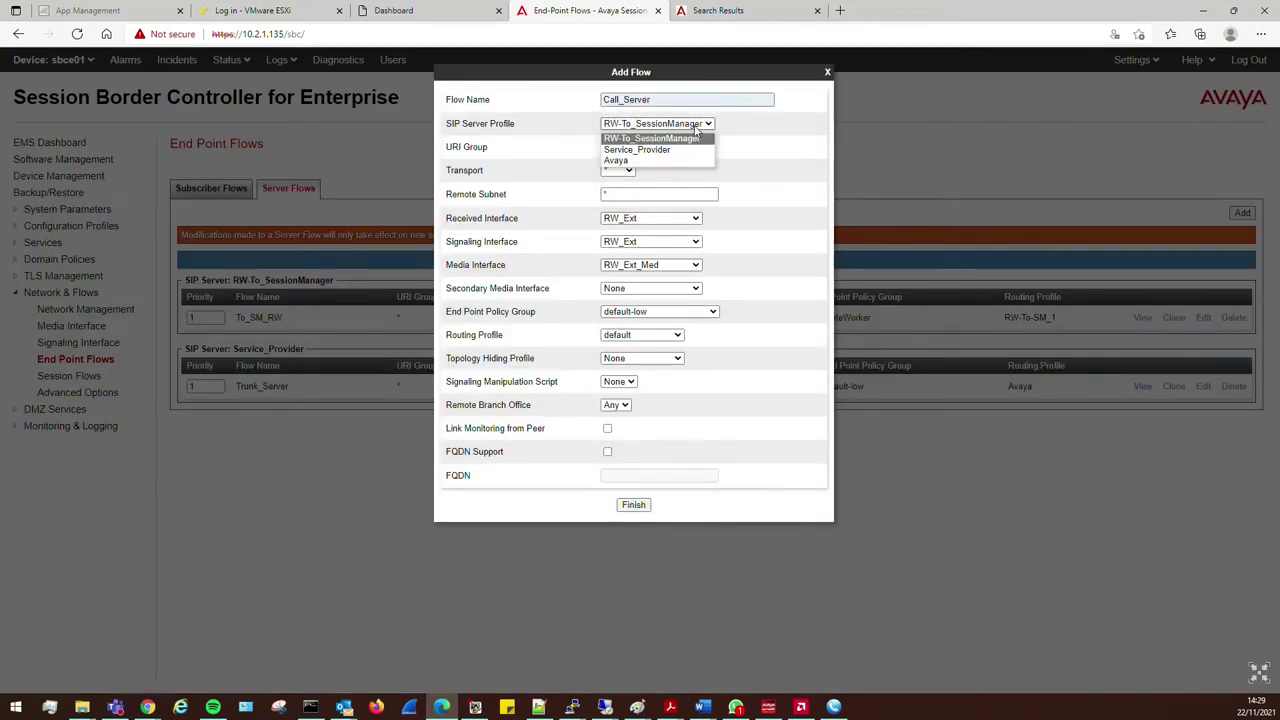
{"action": "left_click", "coordinate": [662, 160]}
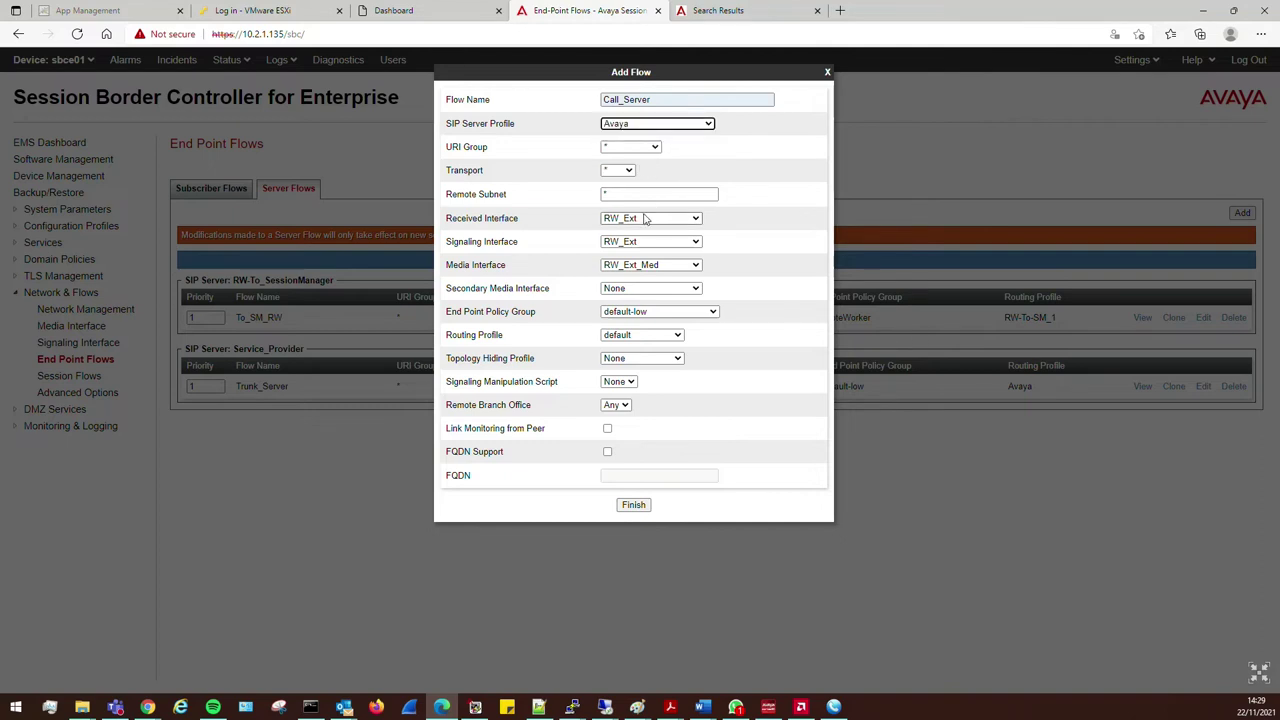
Step: Receive on Service_Provider_Ext, with signaling and media on Avaya_Int
{"action": "left_click", "coordinate": [645, 219]}
{"action": "left_click", "coordinate": [677, 257]}
{"action": "left_click", "coordinate": [650, 241]}
{"action": "left_click", "coordinate": [645, 285]}
{"action": "left_click", "coordinate": [646, 265]}
{"action": "left_click", "coordinate": [640, 317]}
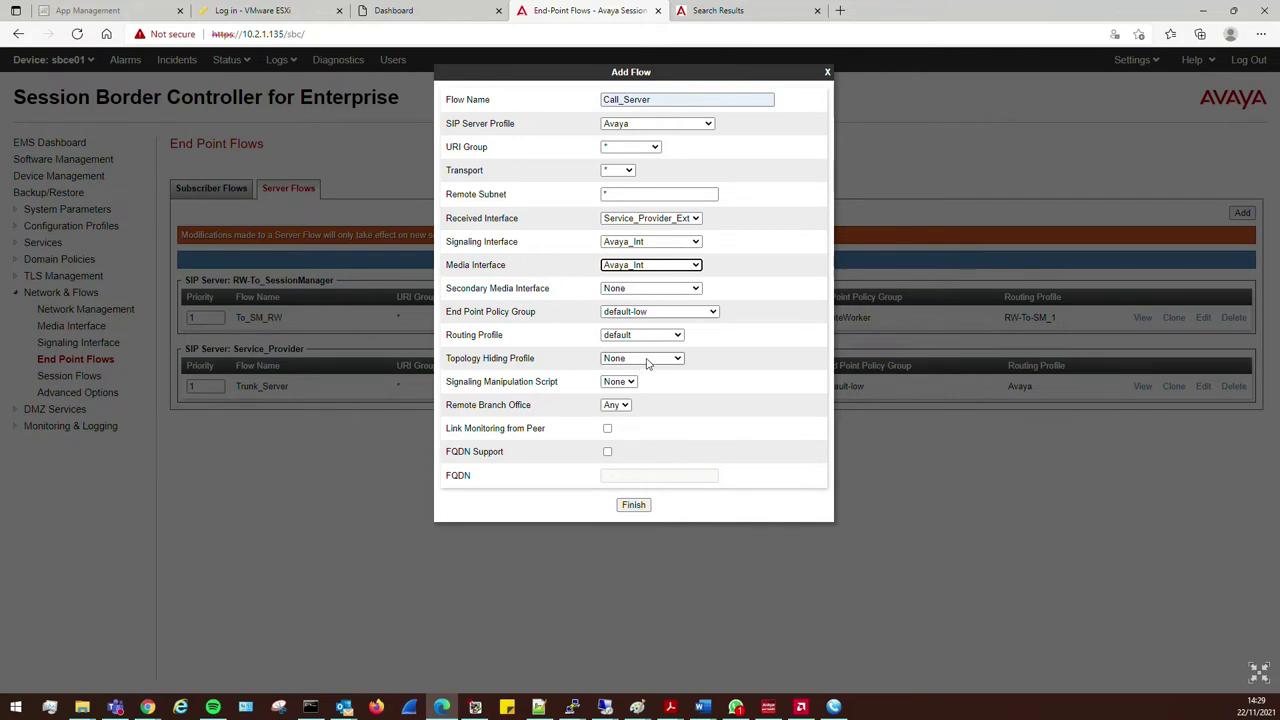
Step: Apply Avaya topology hiding and Service_Provider routing, then save Call_Server
{"action": "left_click", "coordinate": [646, 360]}
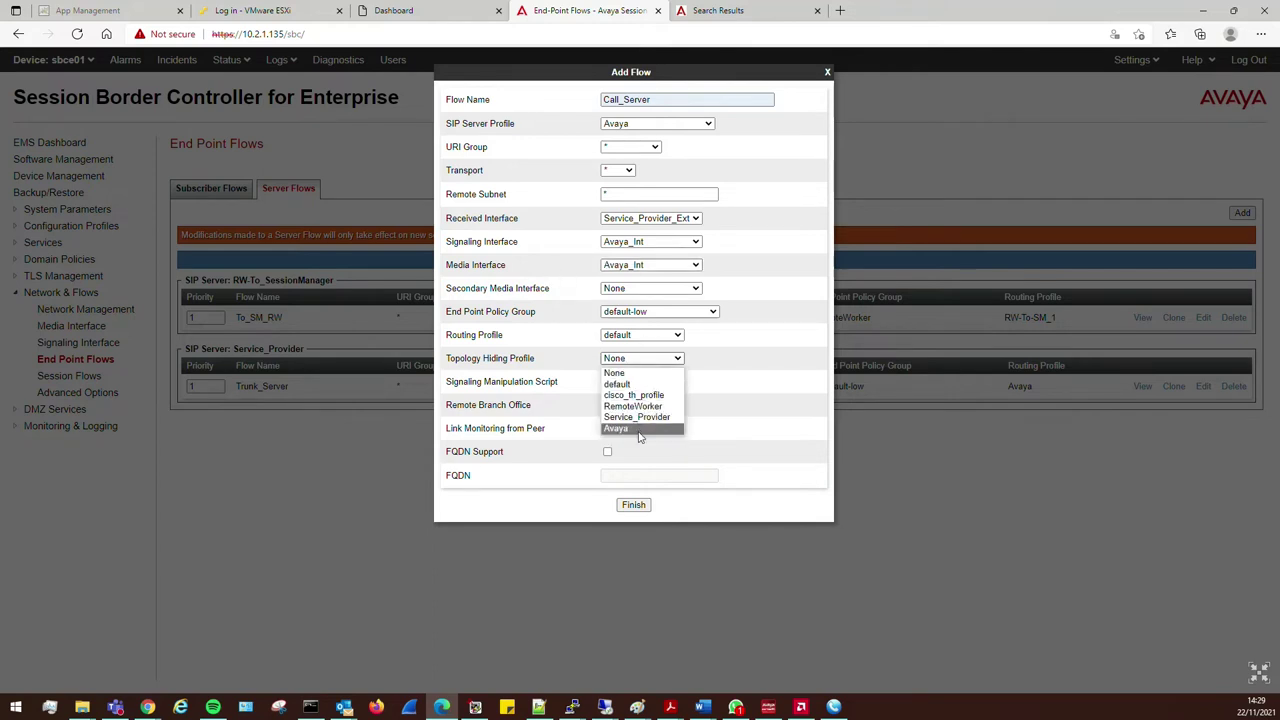
{"action": "left_click", "coordinate": [640, 430]}
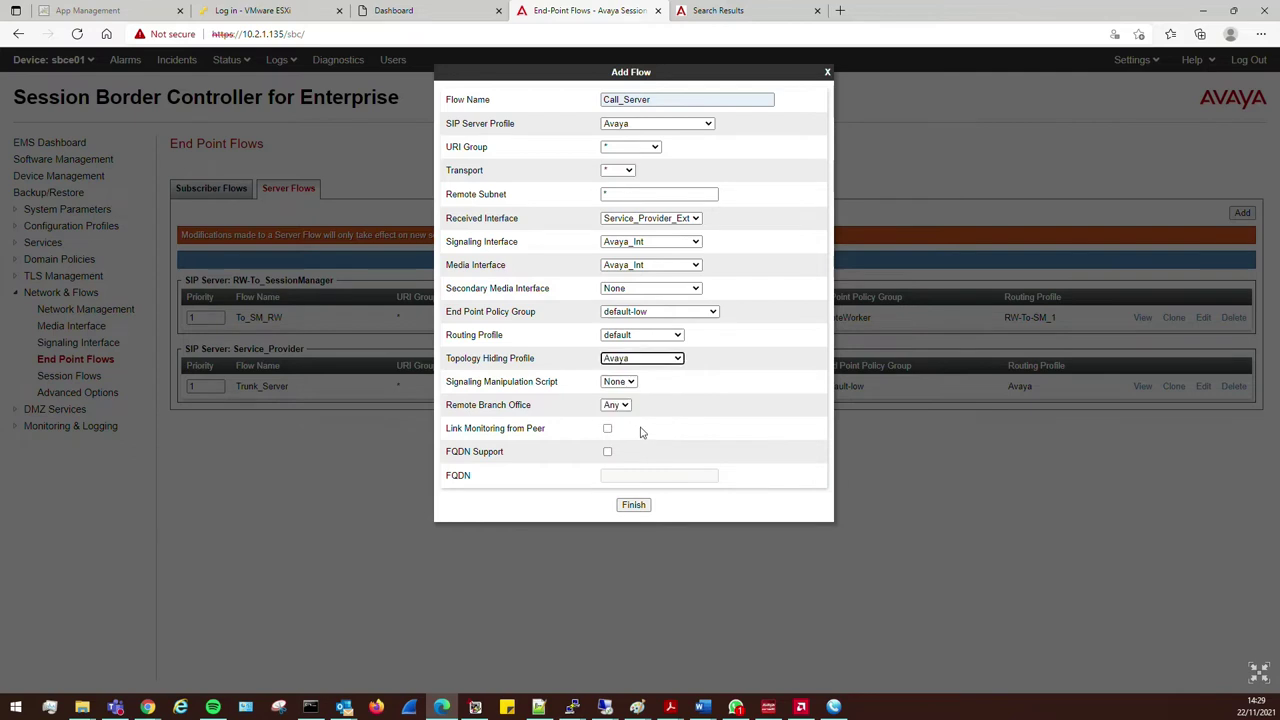
{"action": "left_click", "coordinate": [642, 335]}
{"action": "left_click", "coordinate": [640, 369]}
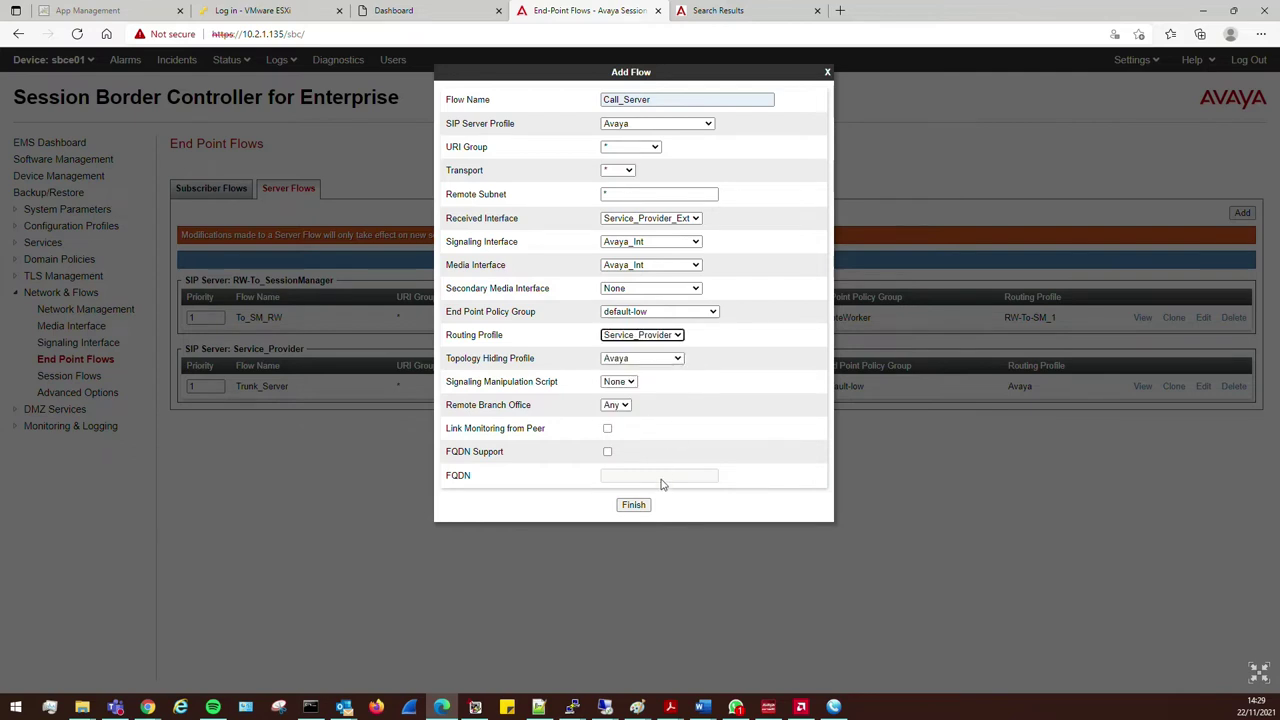
{"action": "left_click", "coordinate": [636, 506]}
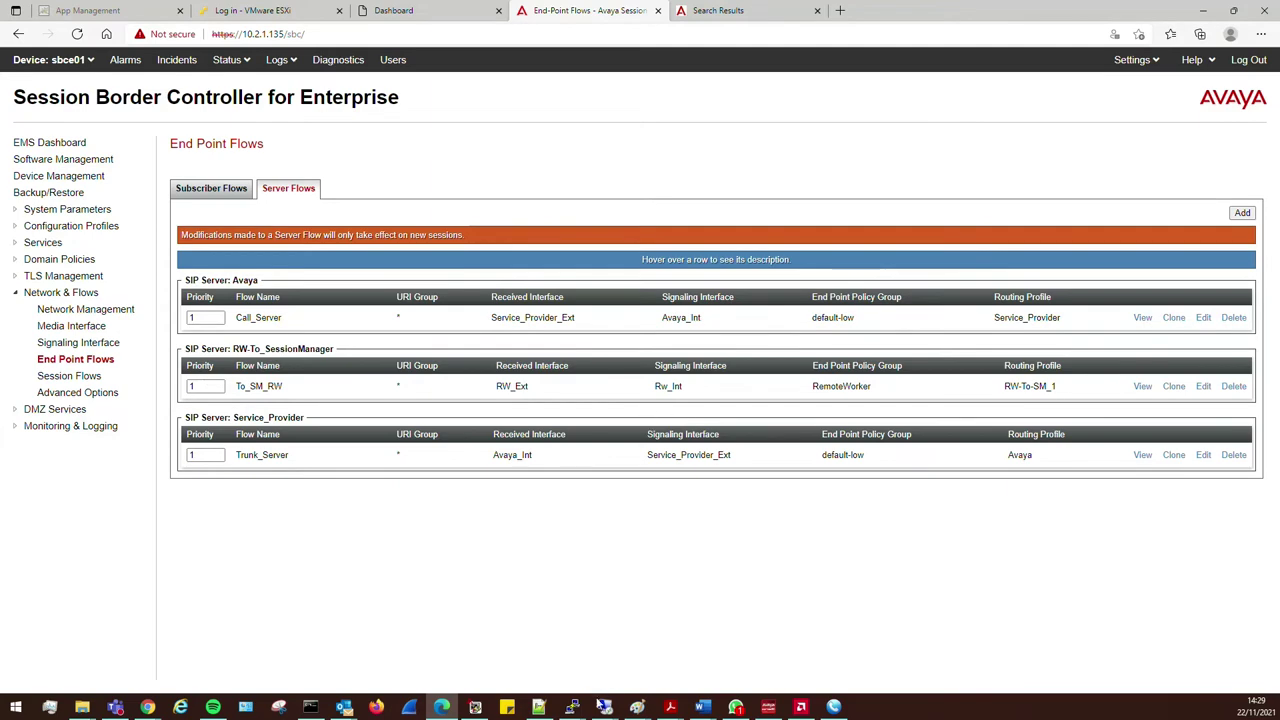
{"action": "left_click", "coordinate": [571, 707]}
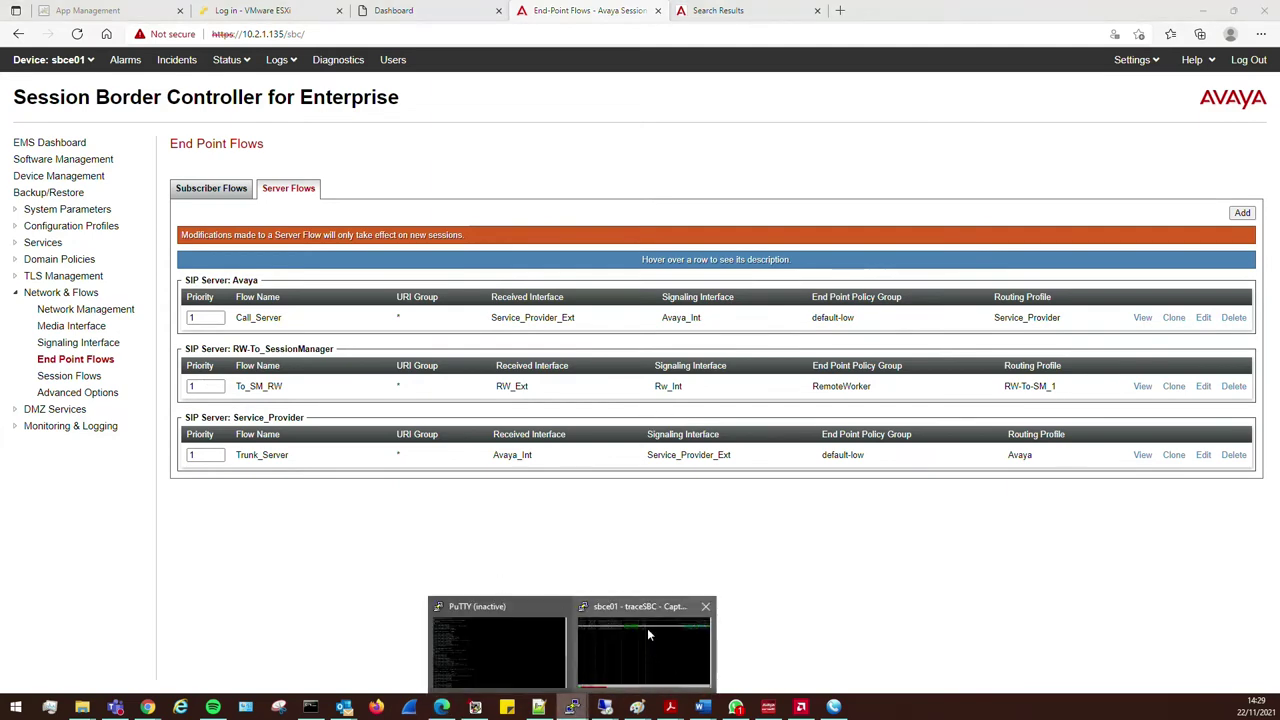
Step: Bring the traceSBC capture forward and place the MicroSIP softphone beside it
{"action": "left_click", "coordinate": [647, 628]}
{"action": "key", "text": "alt+Tab"}
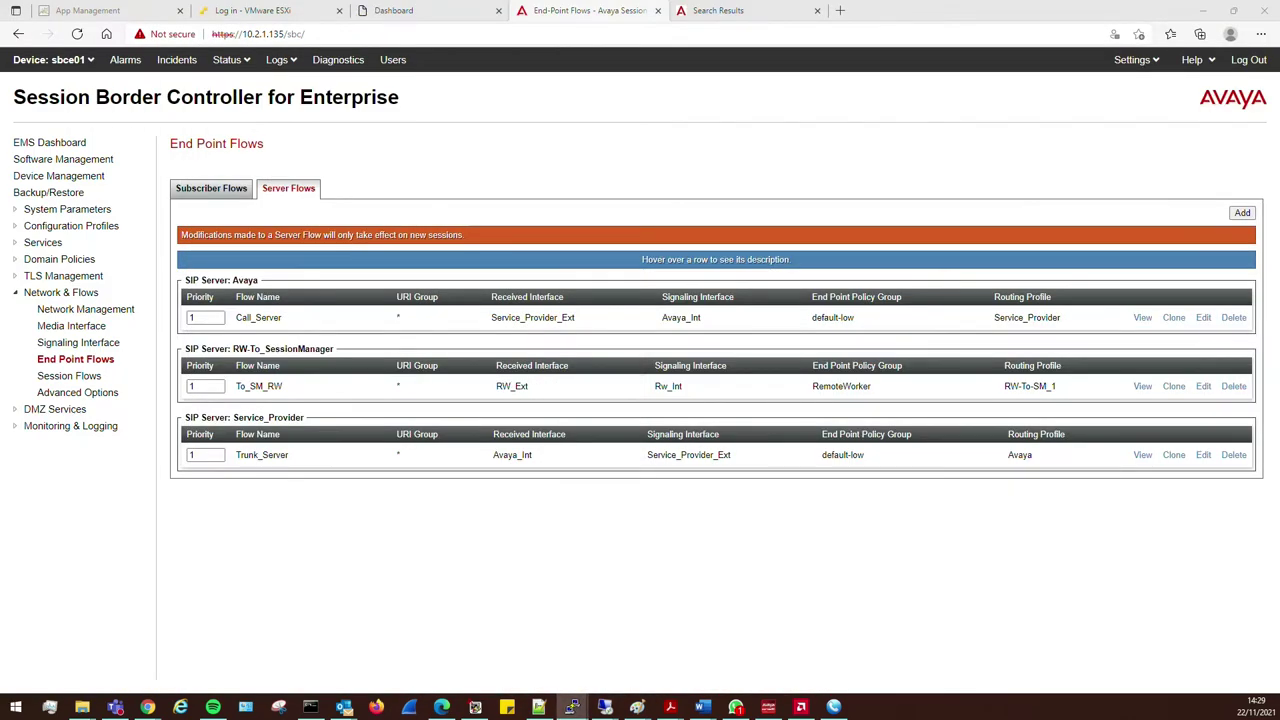
{"action": "key", "text": "alt+Tab"}
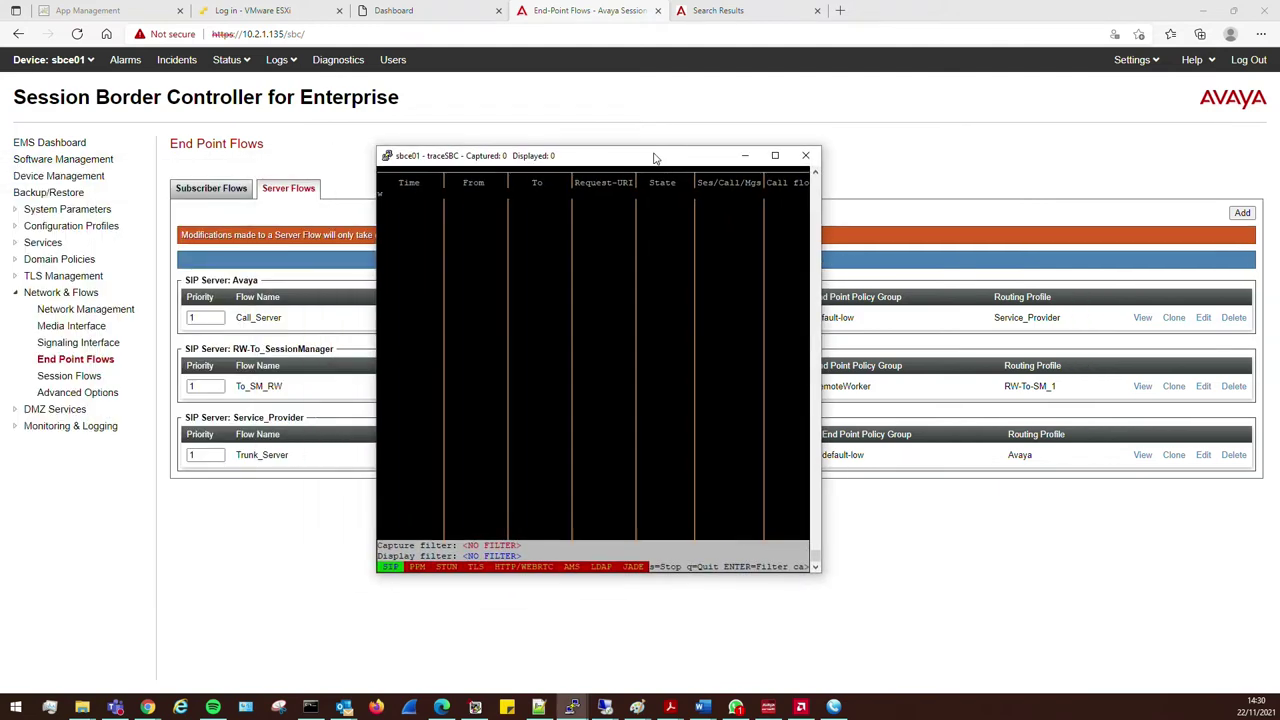
{"action": "left_click", "coordinate": [833, 707]}
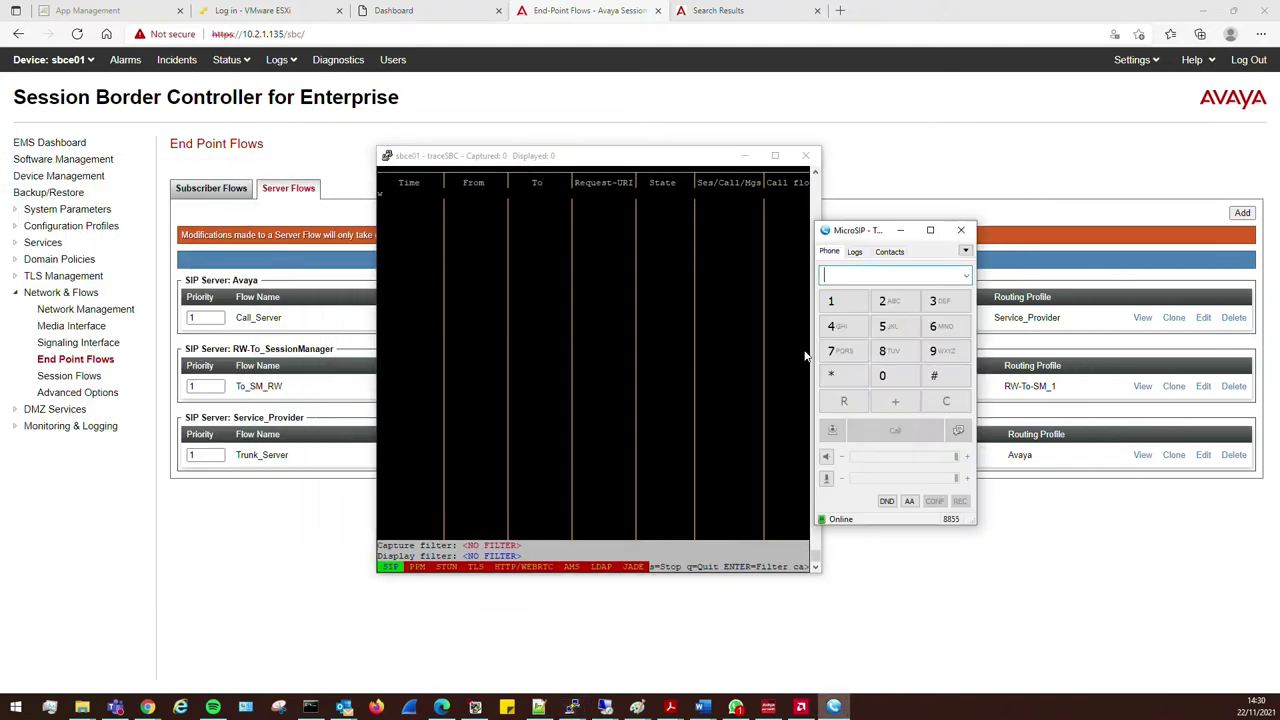
{"action": "left_click_drag", "start_coordinate": [870, 232], "coordinate": [1042, 192]}
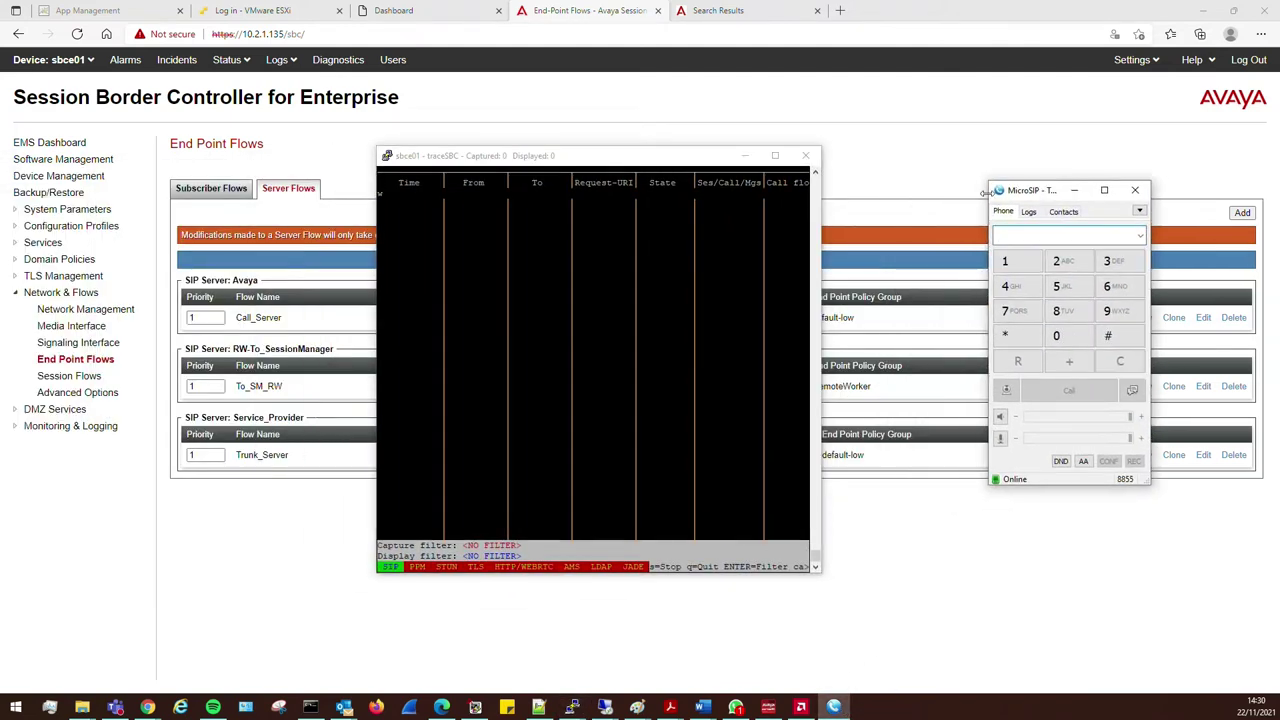
{"action": "left_click", "coordinate": [1029, 212]}
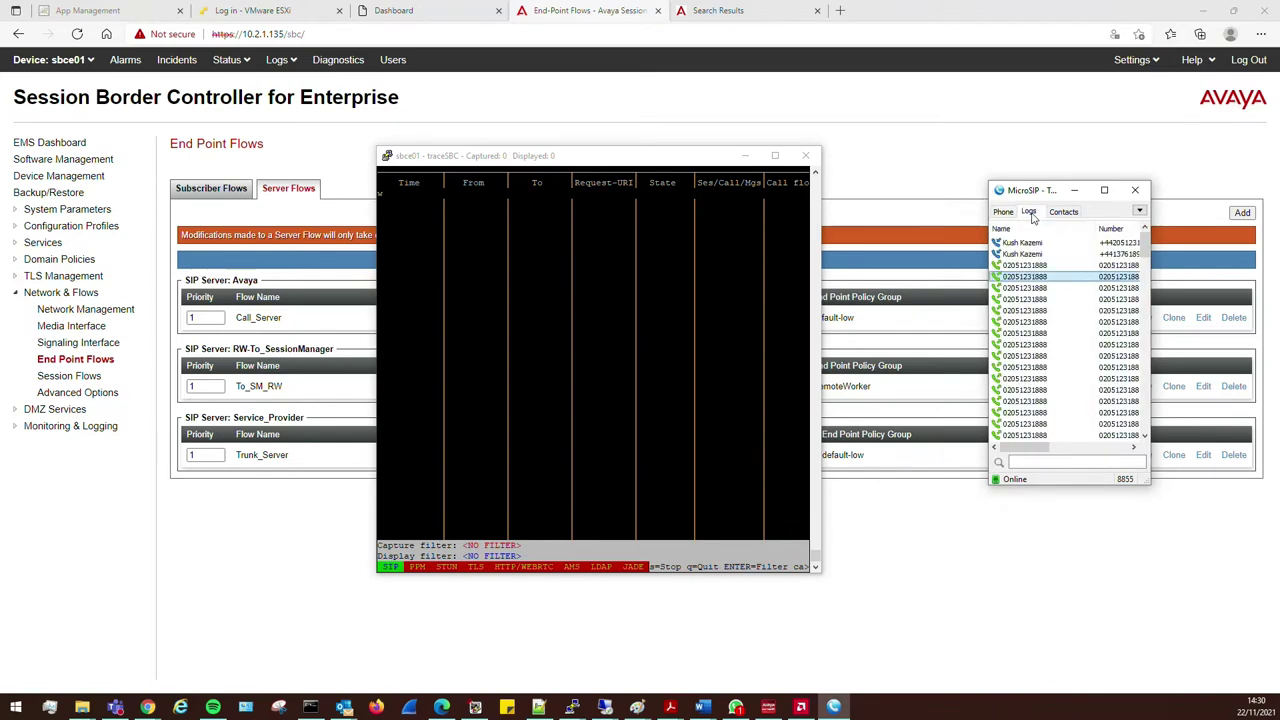
{"action": "double_click", "coordinate": [1040, 272]}
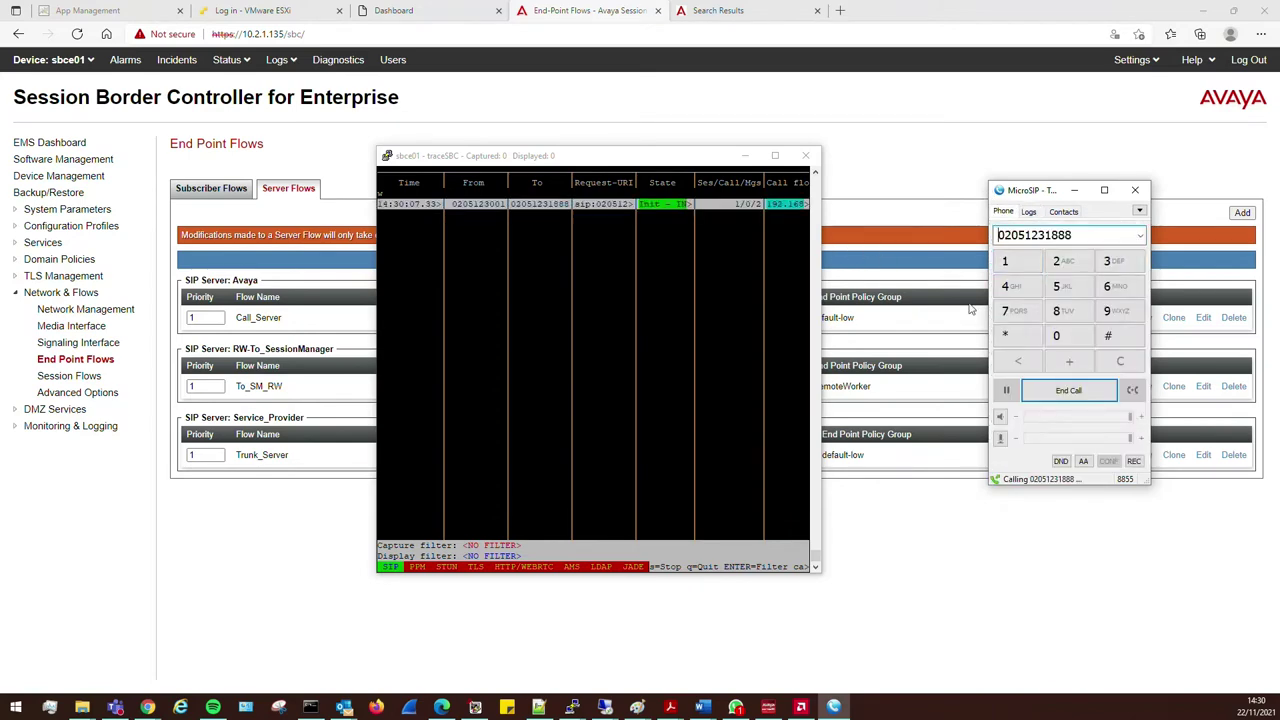
{"action": "left_click", "coordinate": [1071, 392]}
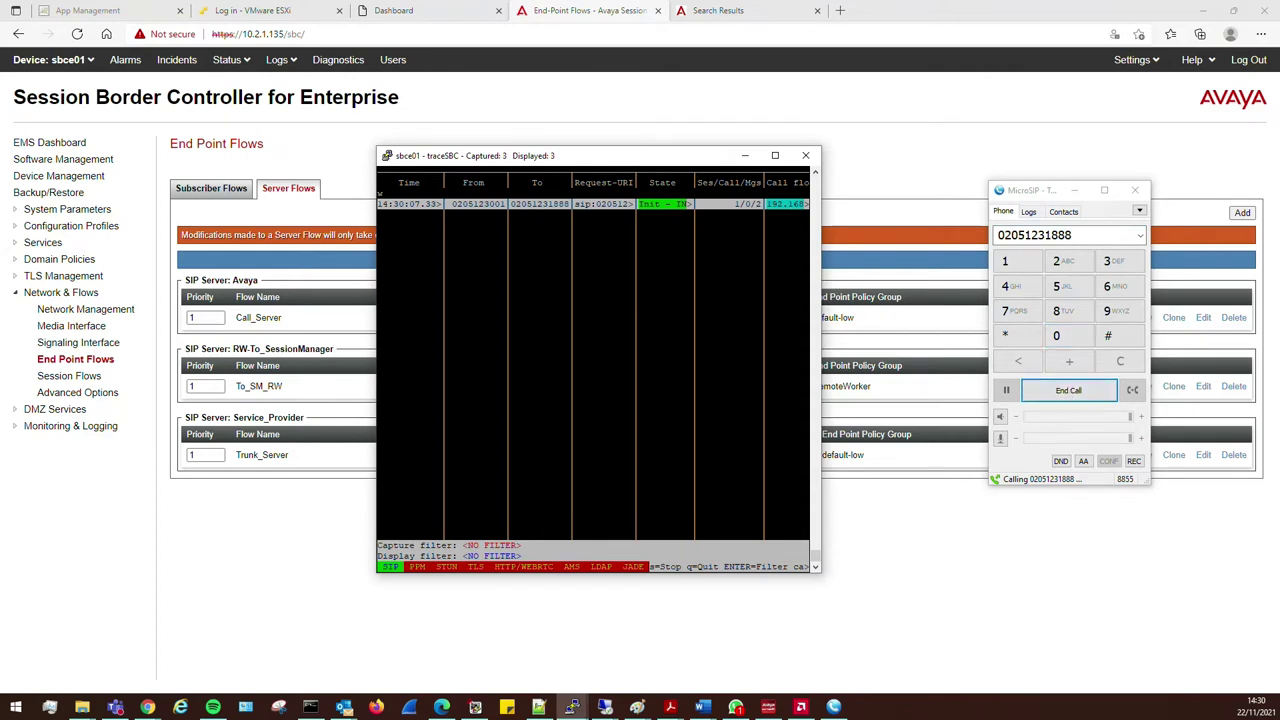
{"action": "key", "text": "Return"}
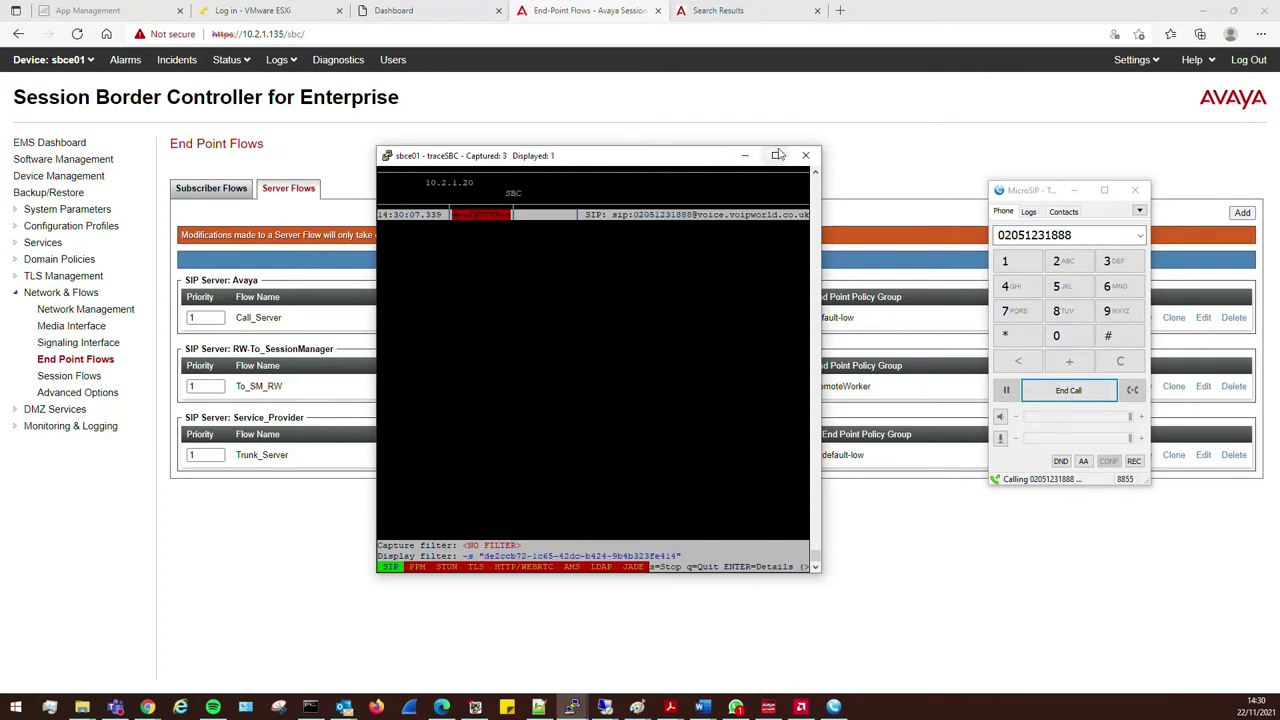
{"action": "left_click", "coordinate": [1071, 392]}
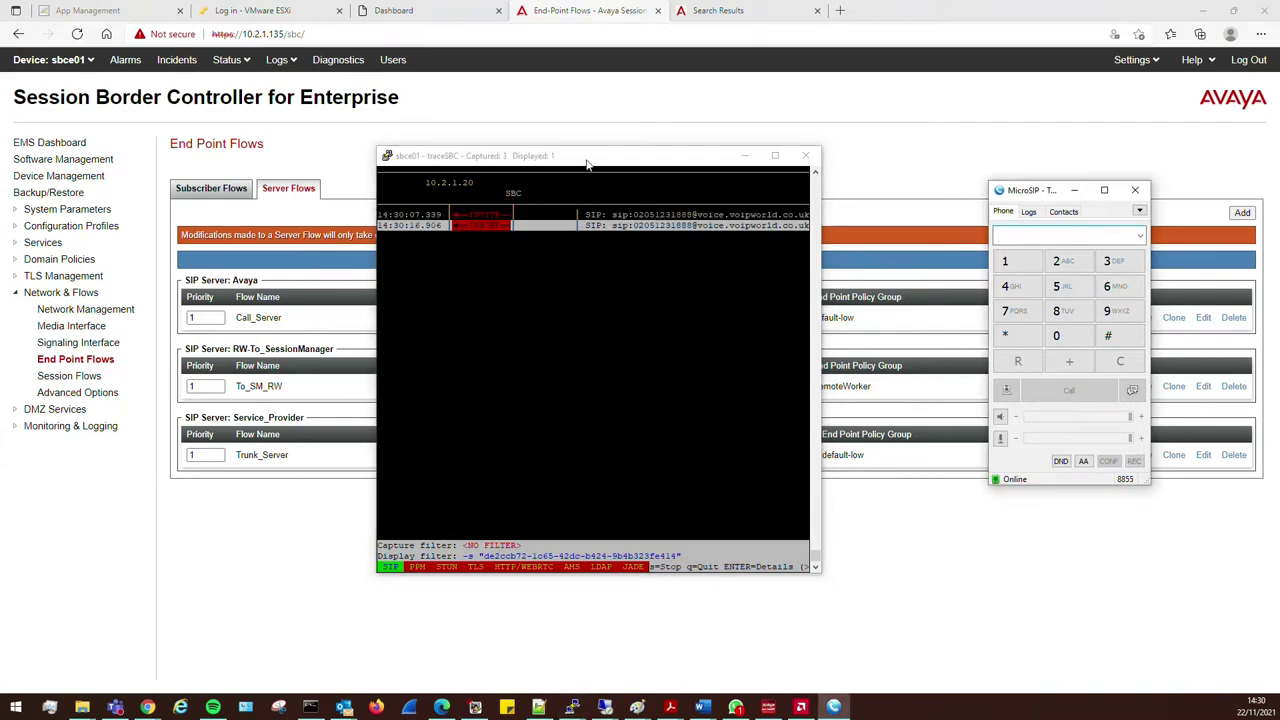
{"action": "left_click", "coordinate": [572, 707]}
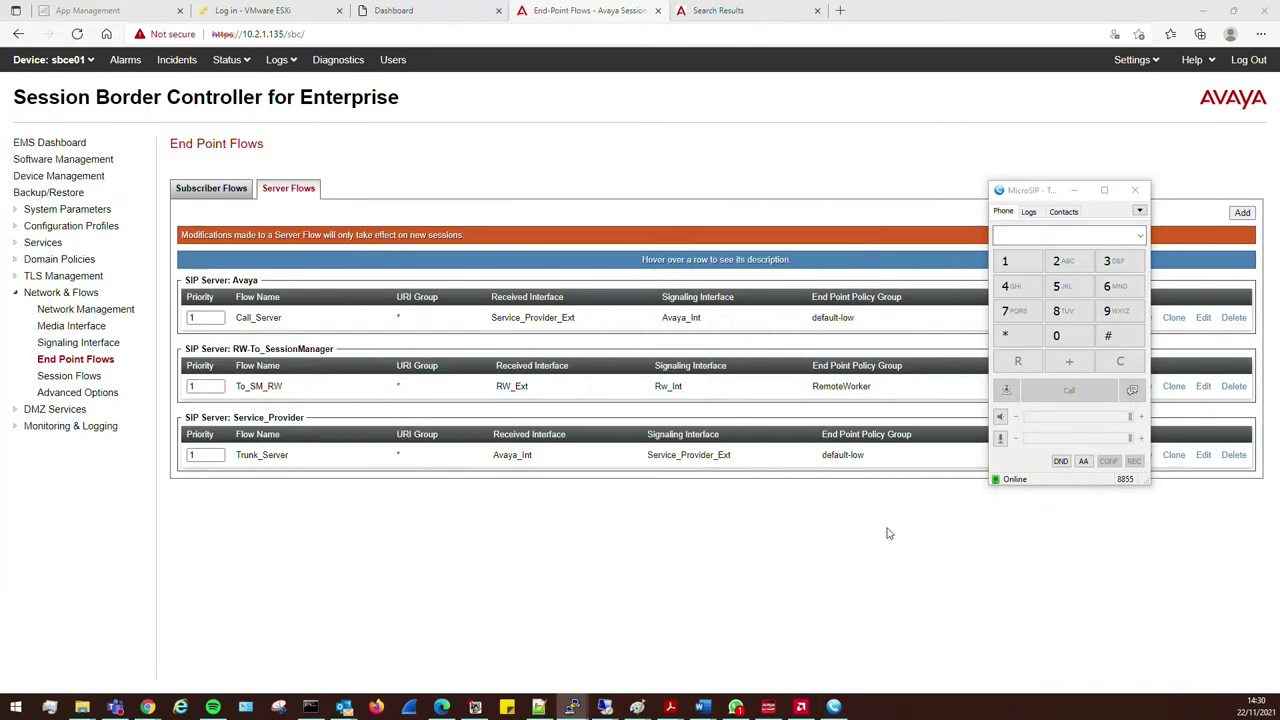
{"action": "left_click", "coordinate": [805, 538]}
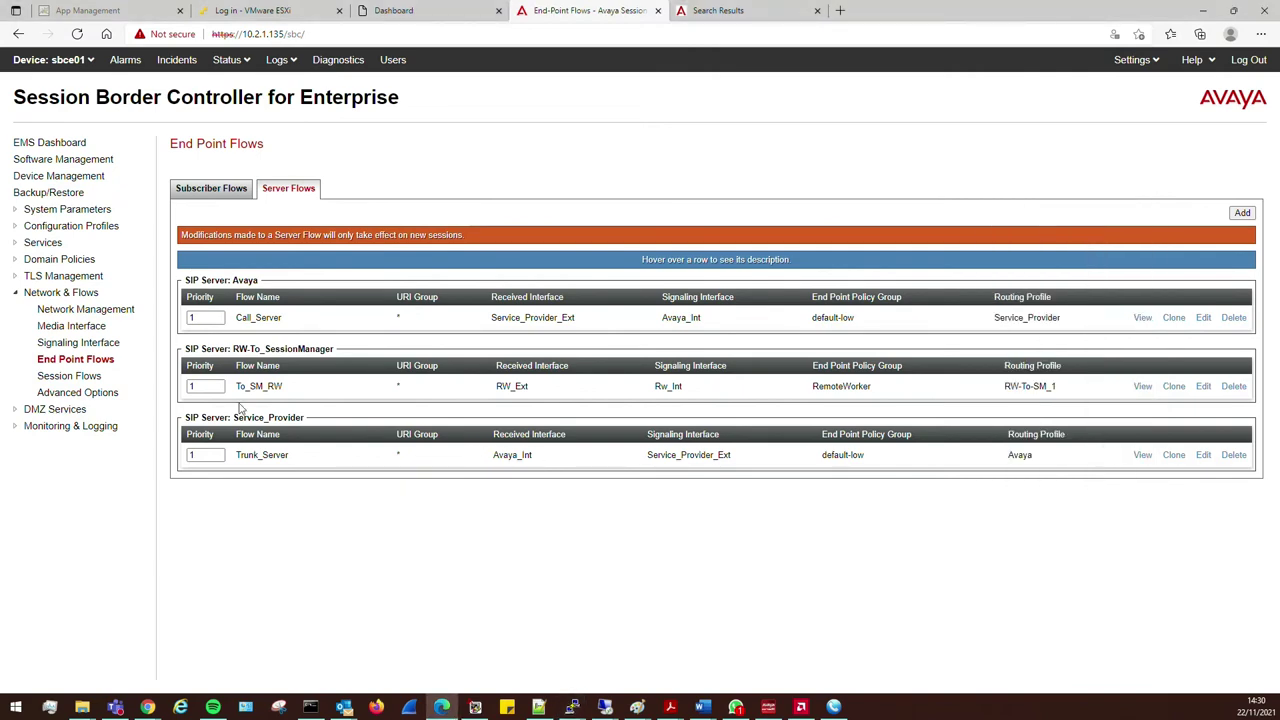
{"action": "left_click", "coordinate": [175, 61]}
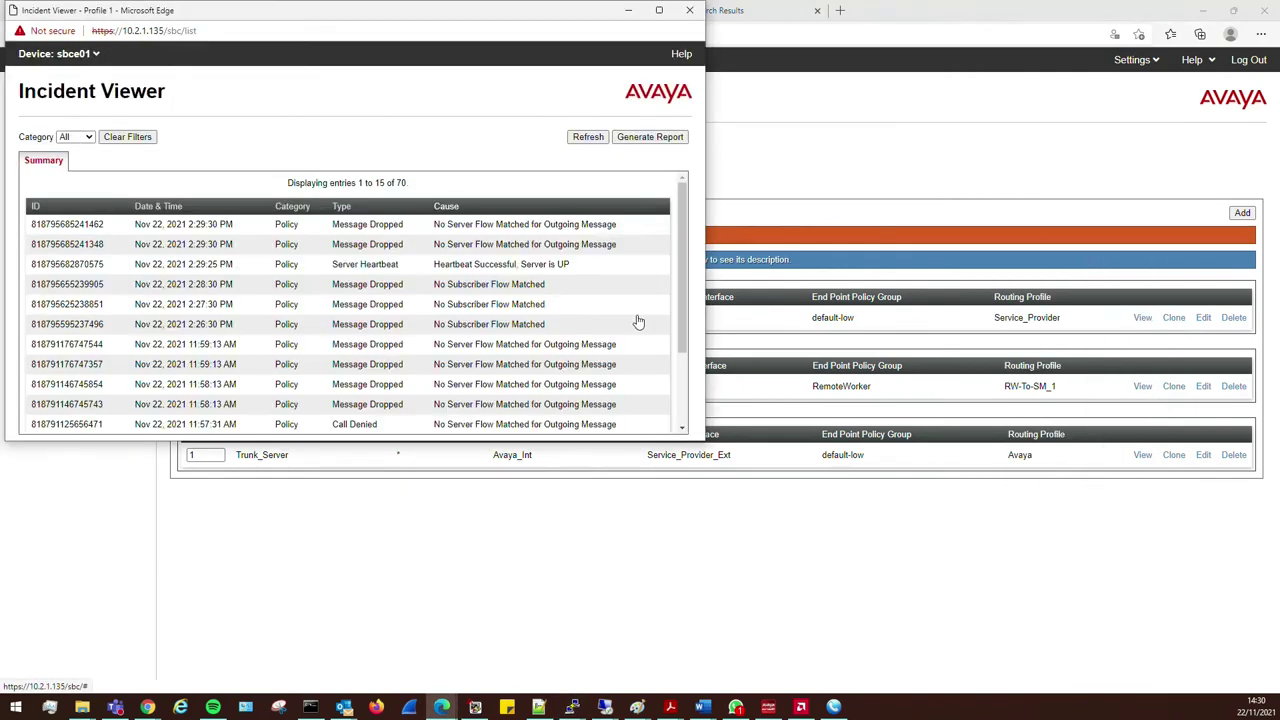
{"action": "left_click", "coordinate": [520, 229]}
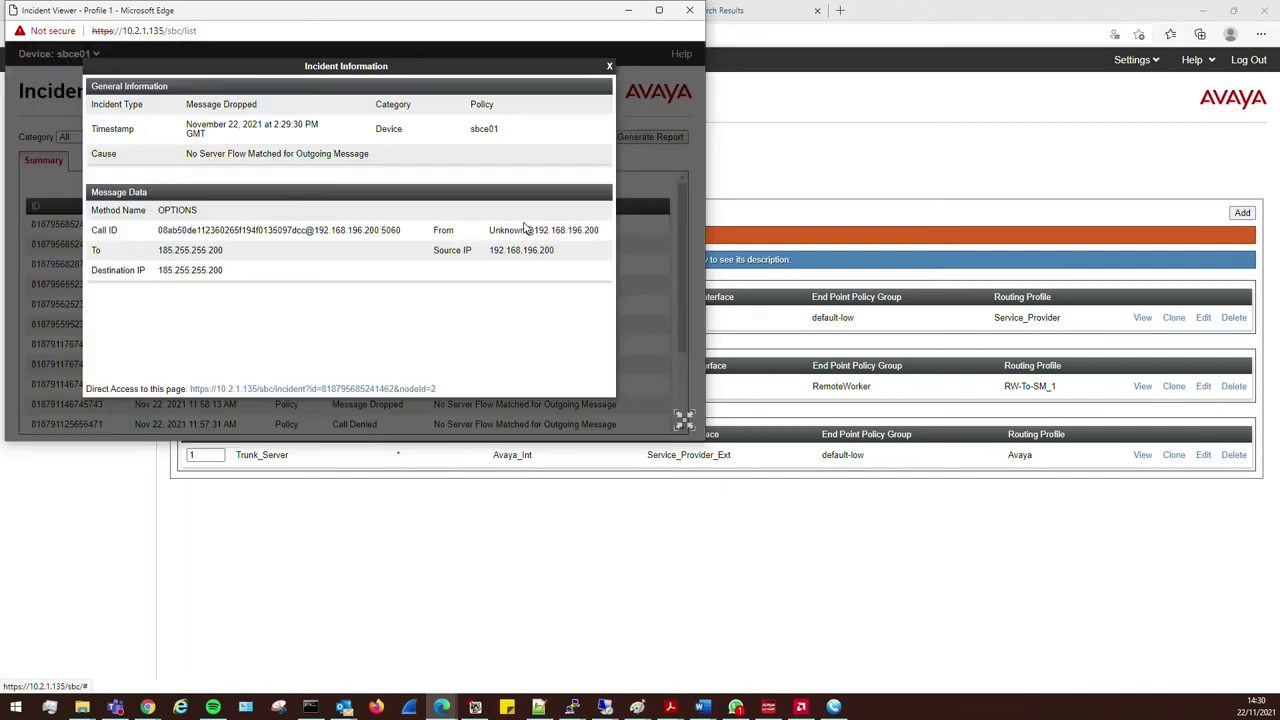
{"action": "left_click", "coordinate": [609, 66]}
{"action": "left_click", "coordinate": [689, 10]}
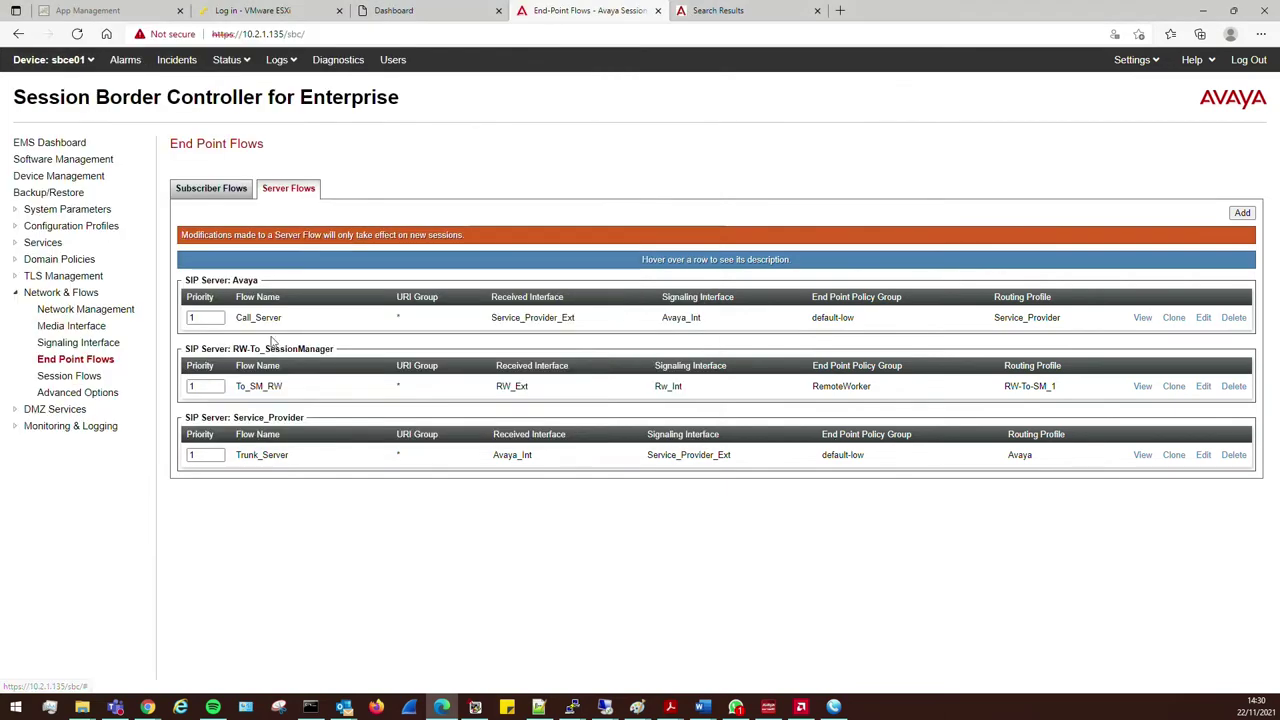
{"action": "left_click", "coordinate": [147, 707]}
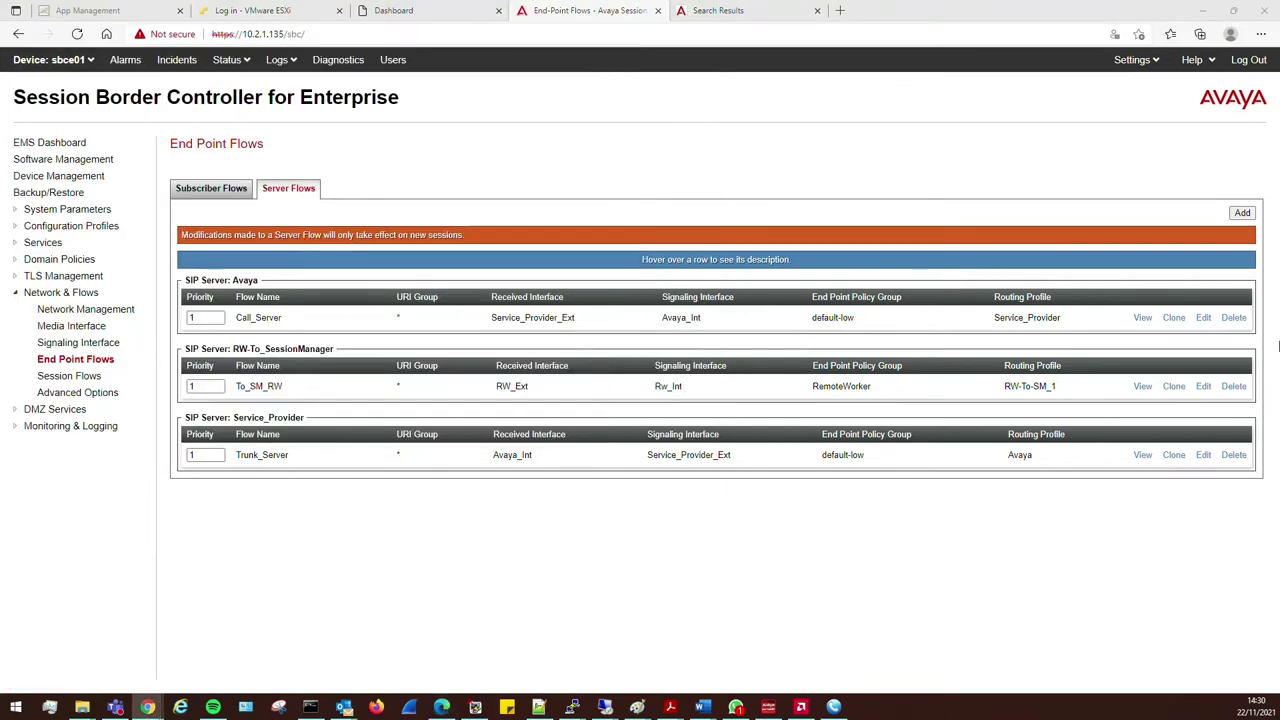
Step: Inspect Call_Server without changes, then re-save the Trunk_Server flow settings
{"action": "left_click", "coordinate": [1203, 317]}
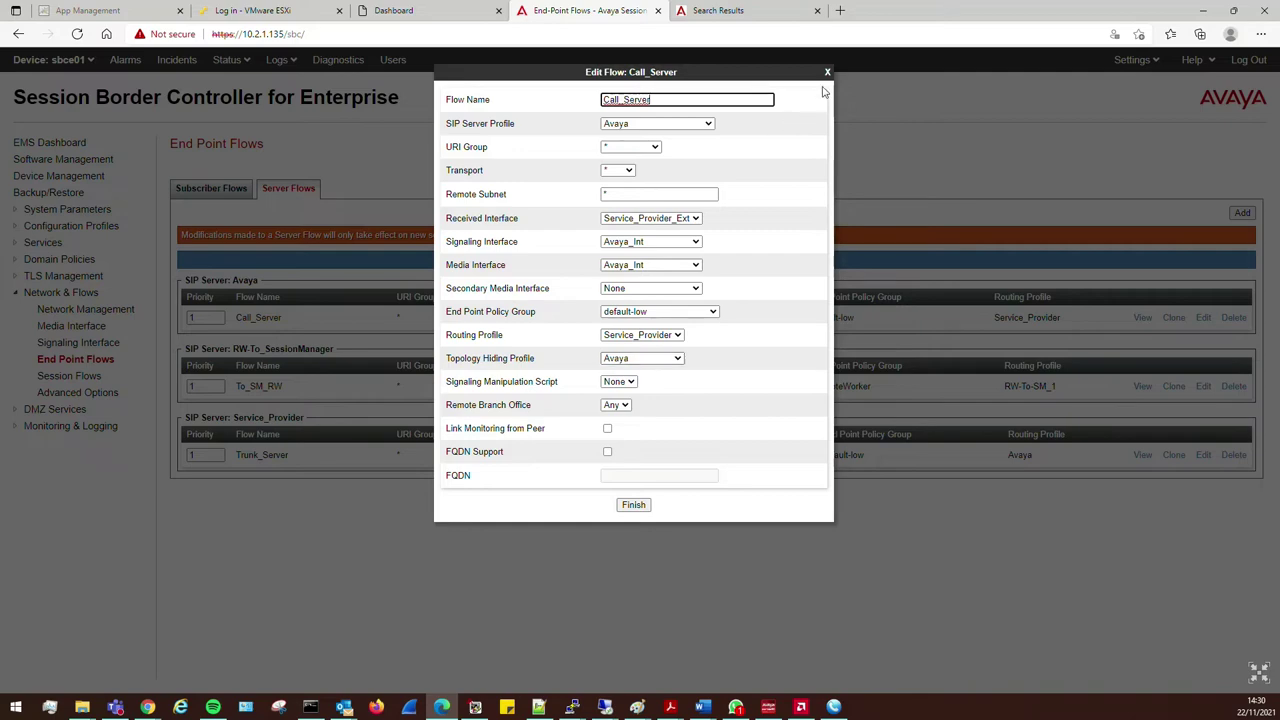
{"action": "left_click", "coordinate": [827, 72]}
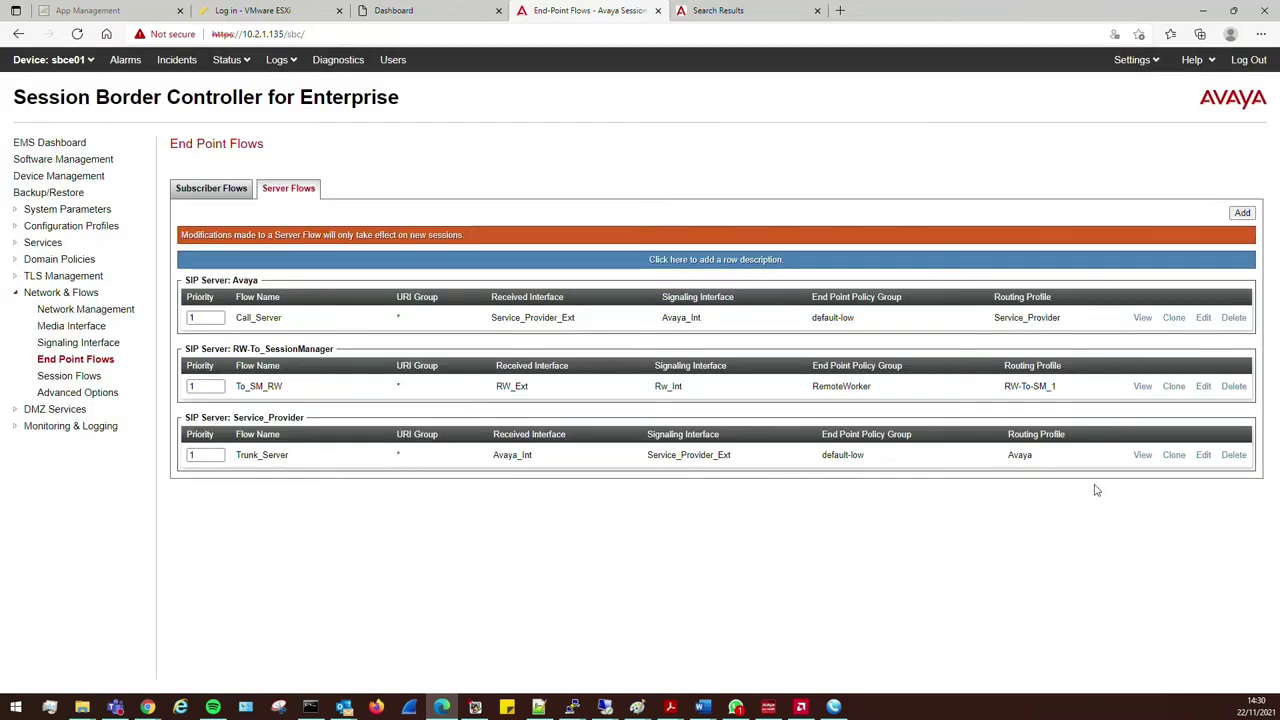
{"action": "left_click", "coordinate": [1203, 455]}
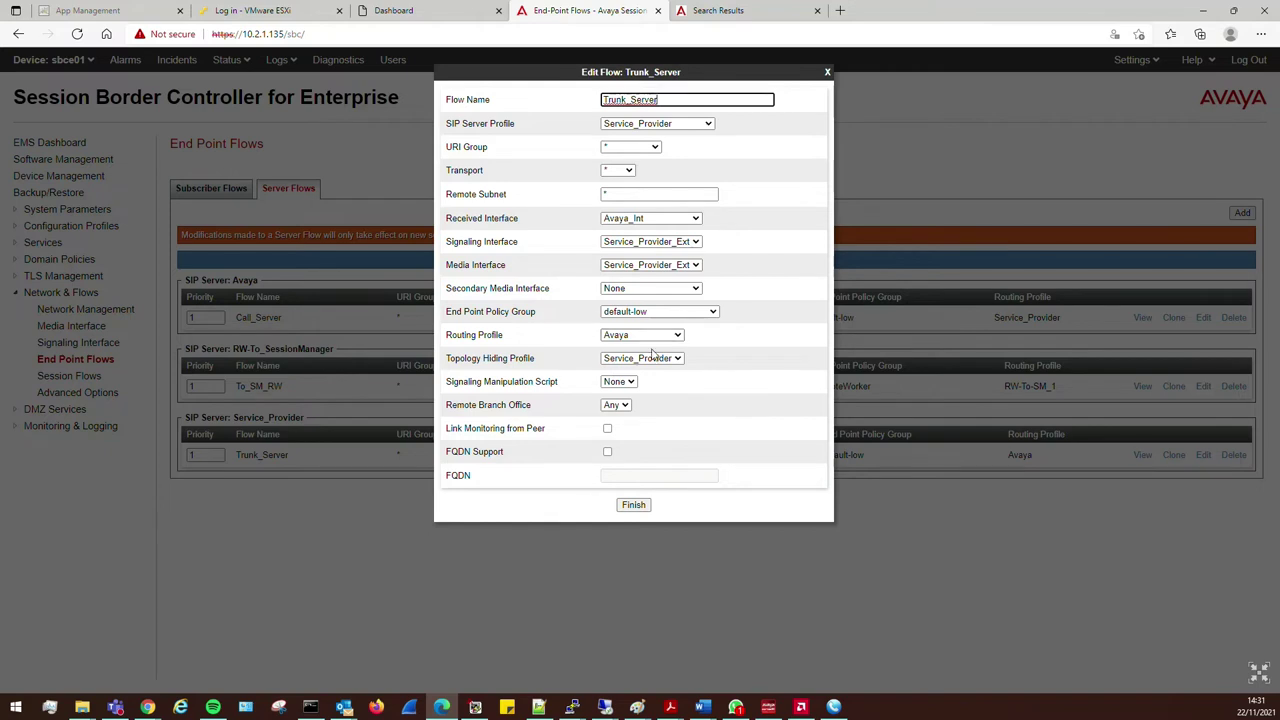
{"action": "left_click", "coordinate": [634, 505]}
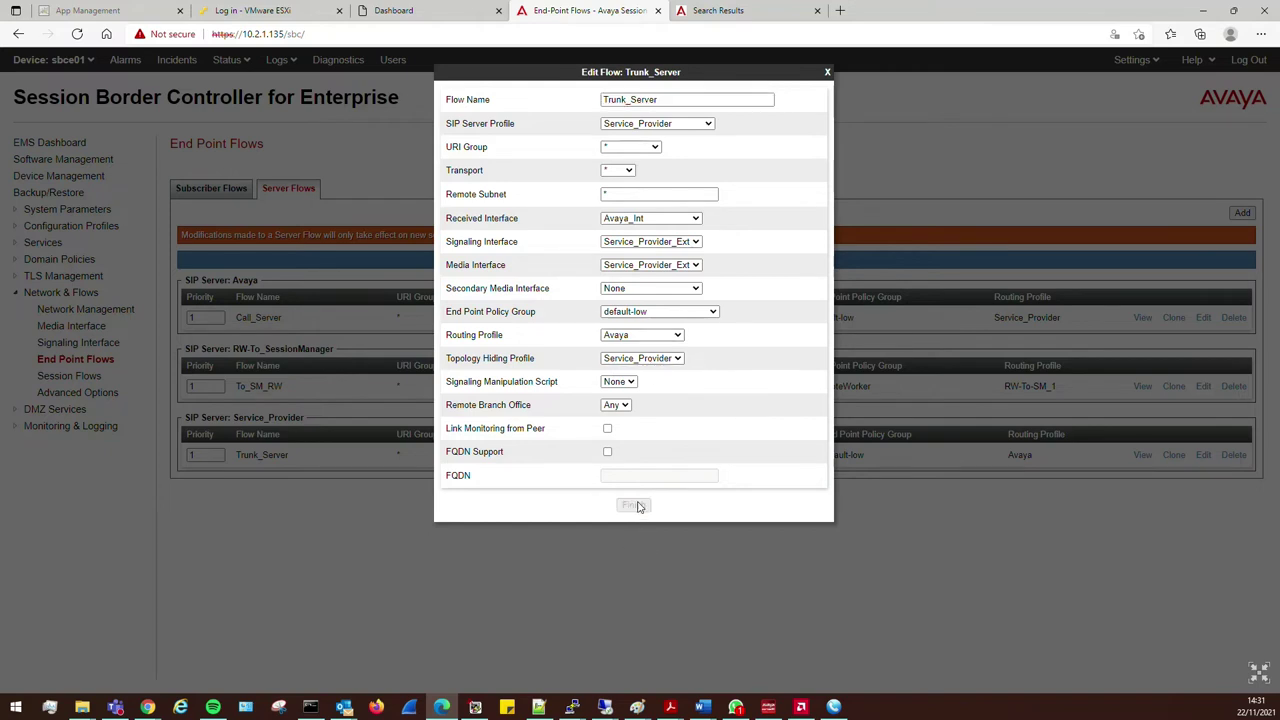
{"action": "left_click", "coordinate": [833, 707]}
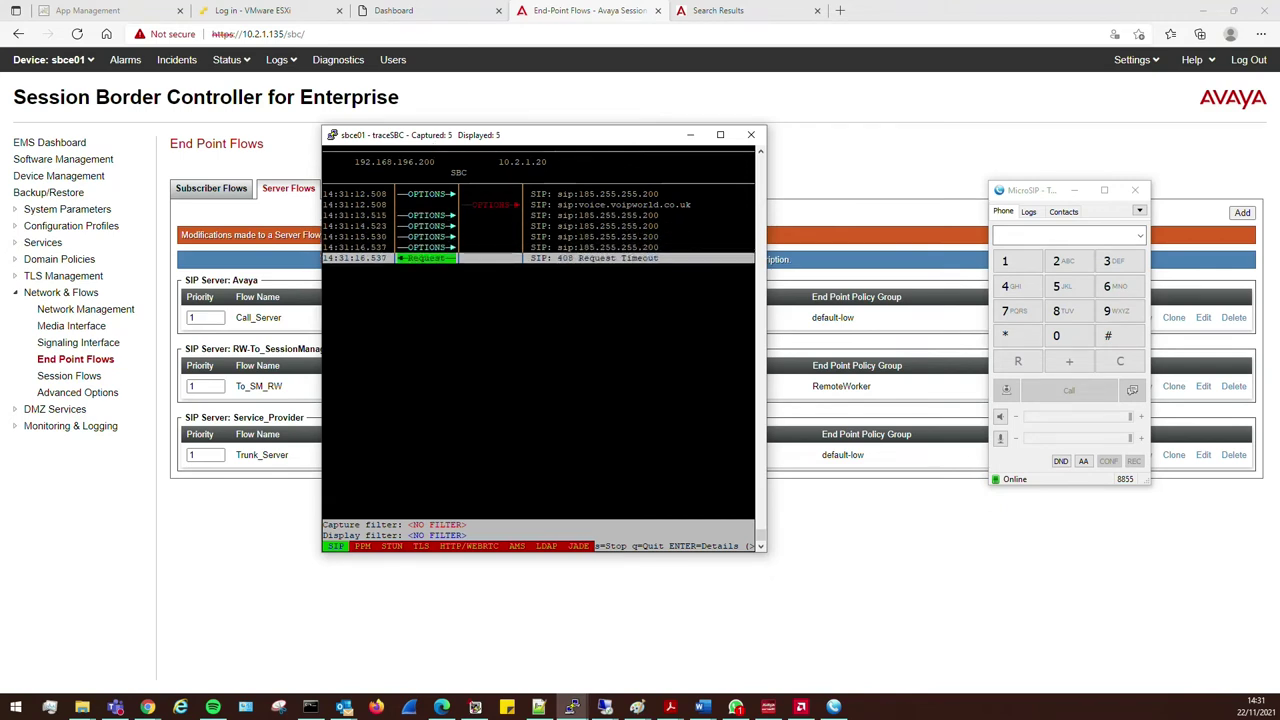
{"action": "left_click", "coordinate": [1028, 211]}
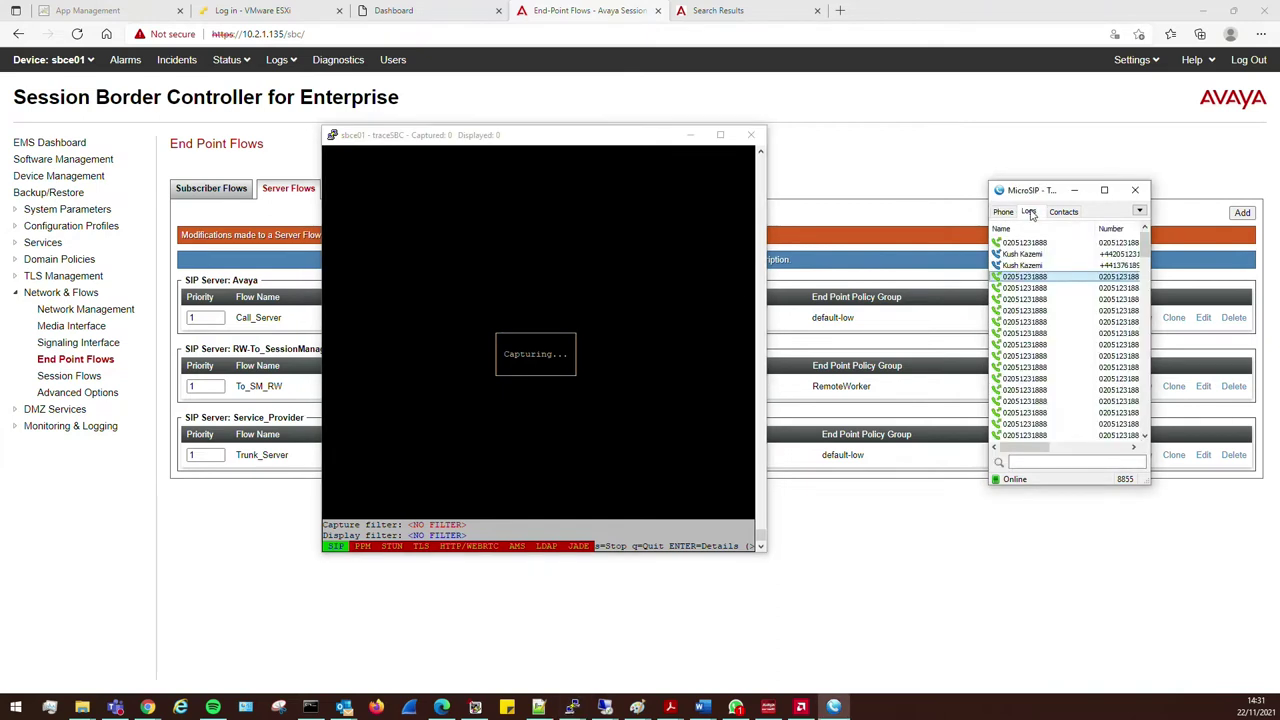
{"action": "double_click", "coordinate": [1040, 285]}
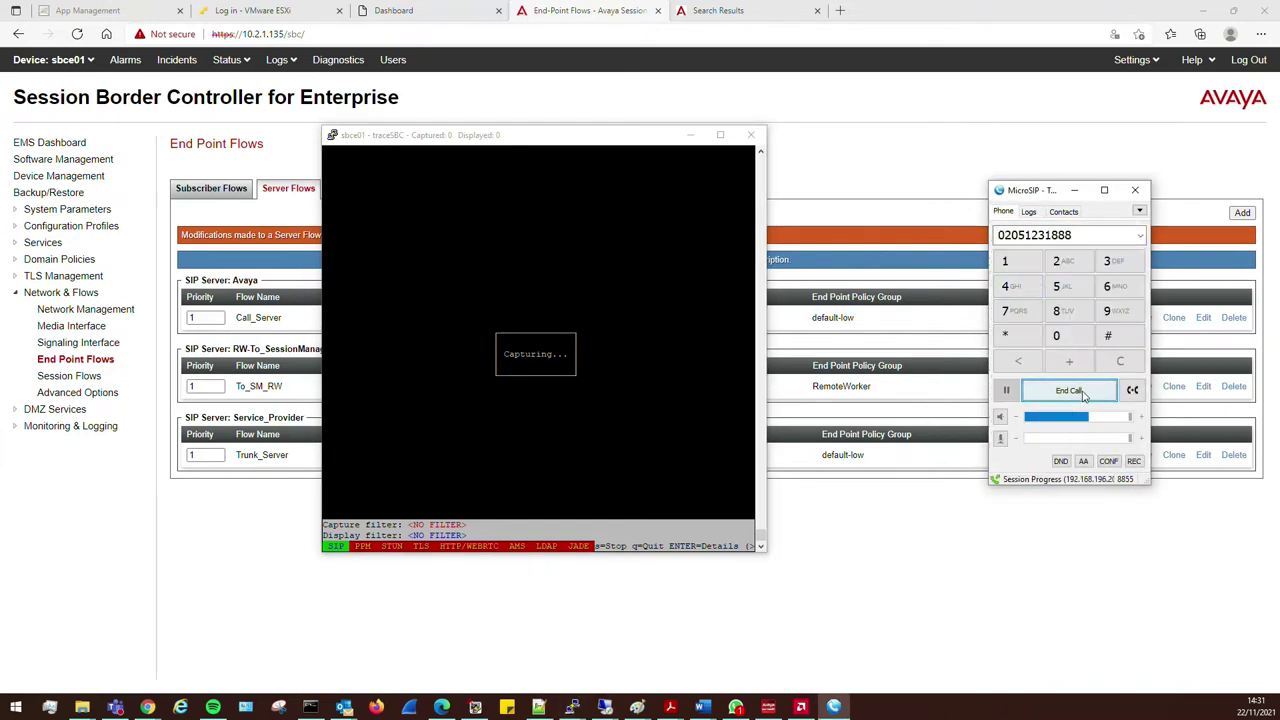
{"action": "left_click", "coordinate": [1083, 391]}
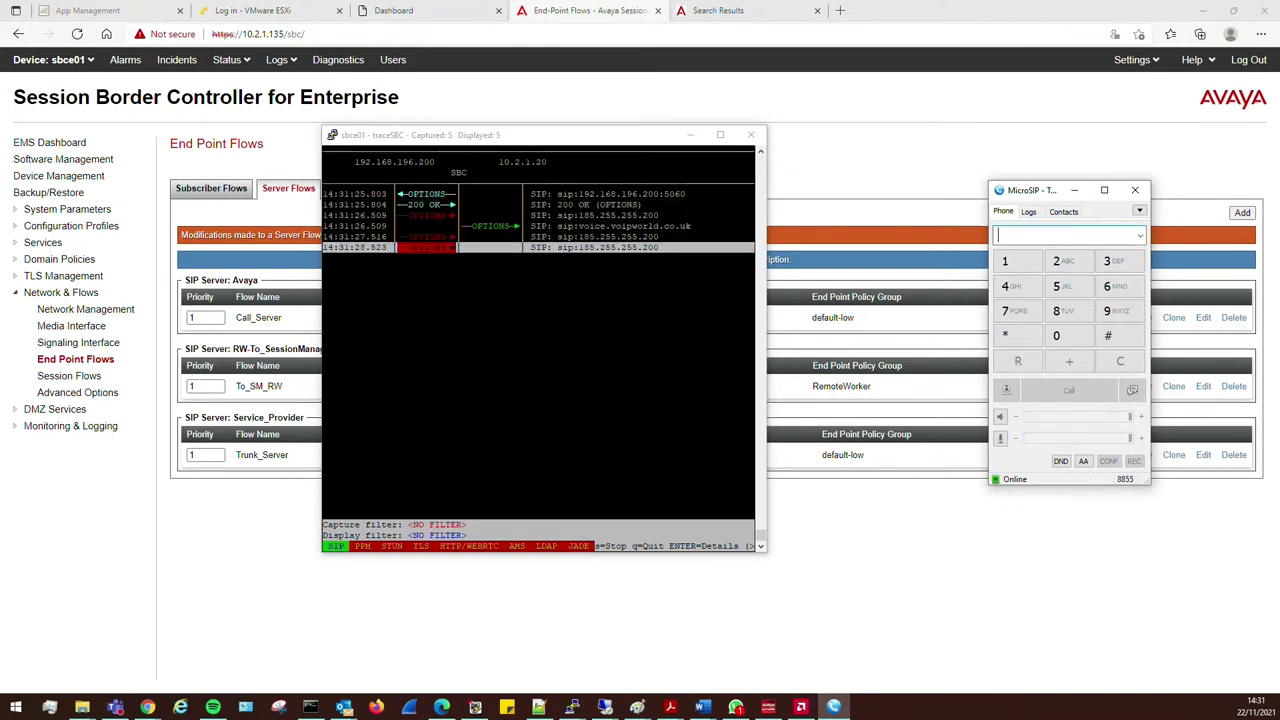
{"action": "left_click", "coordinate": [1029, 212]}
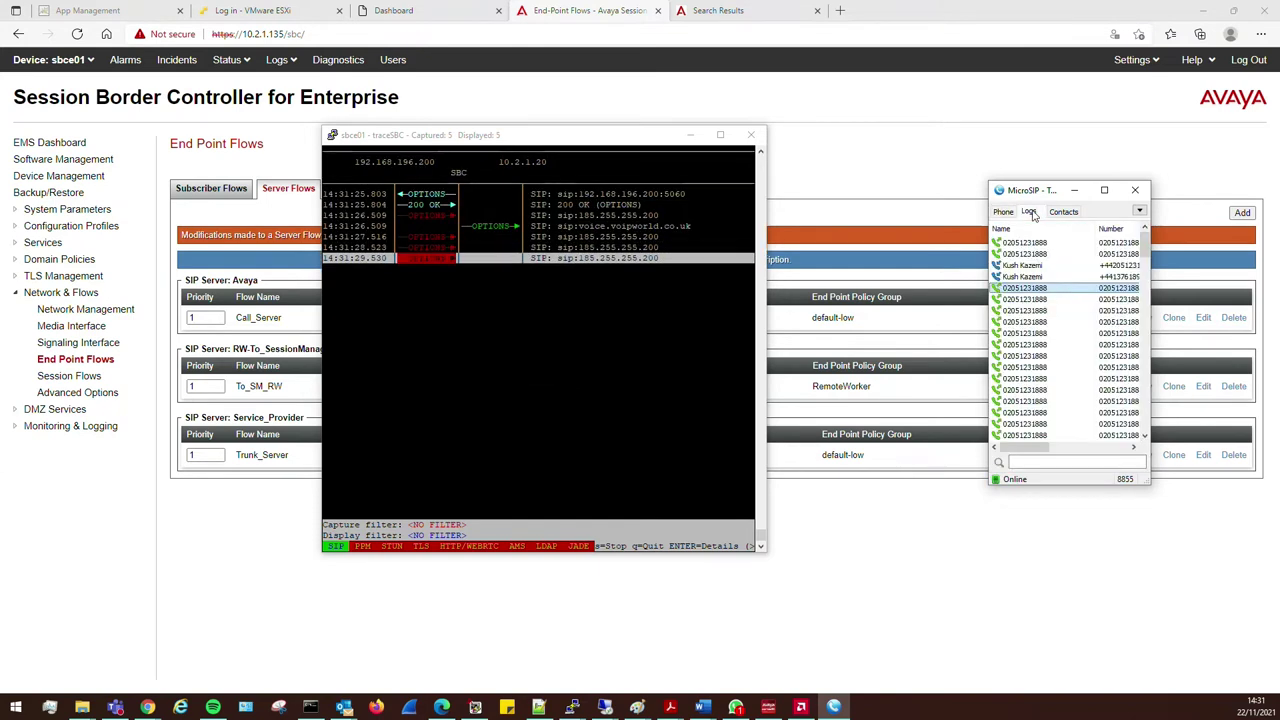
{"action": "double_click", "coordinate": [1037, 343]}
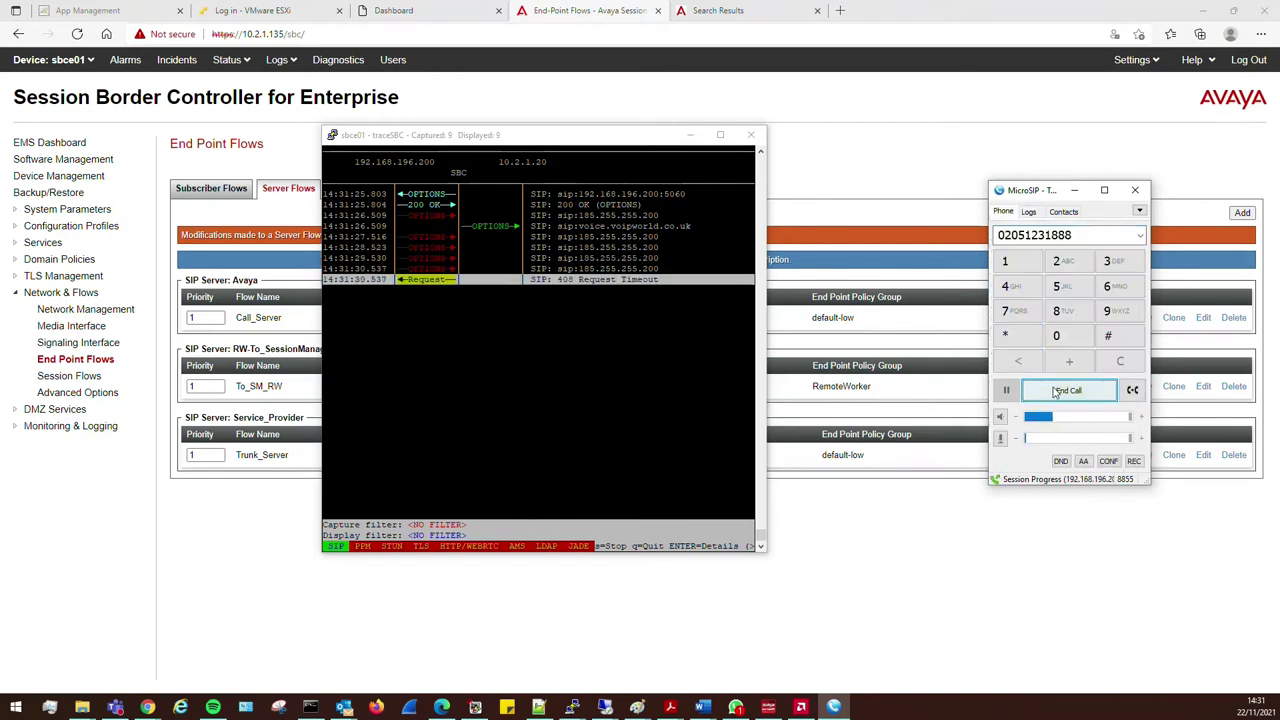
{"action": "mouse_move", "coordinate": [565, 143]}
{"action": "left_mouse_down"}
{"action": "mouse_move", "coordinate": [529, 143]}
{"action": "mouse_move", "coordinate": [543, 143]}
{"action": "left_mouse_up"}
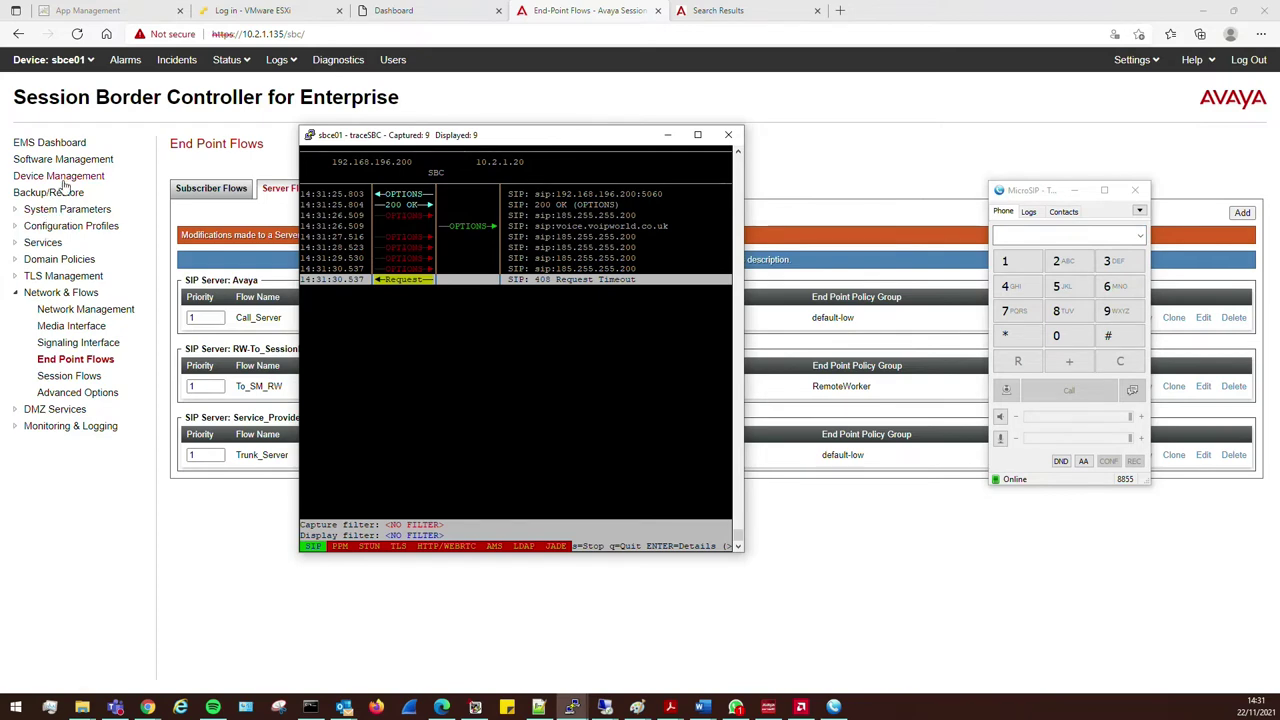
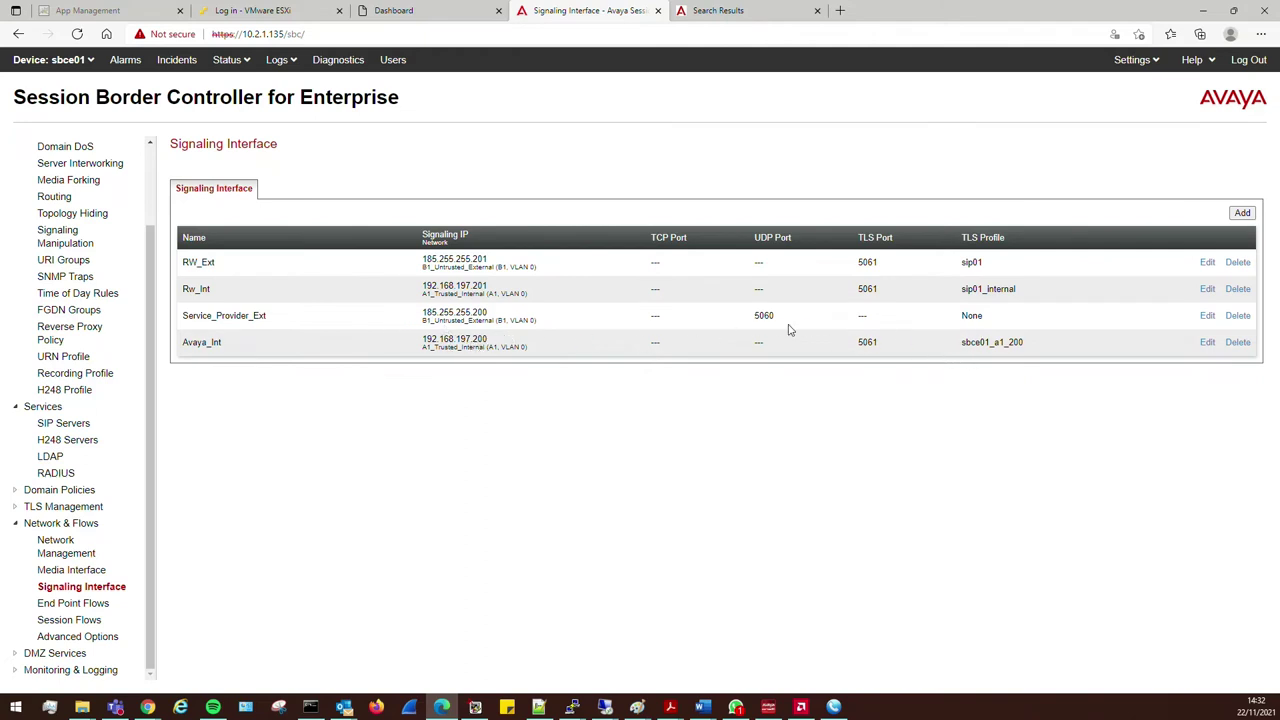
Step: Open the Server Flows page under Network & Flows > End Point Flows
{"action": "left_click", "coordinate": [80, 620]}
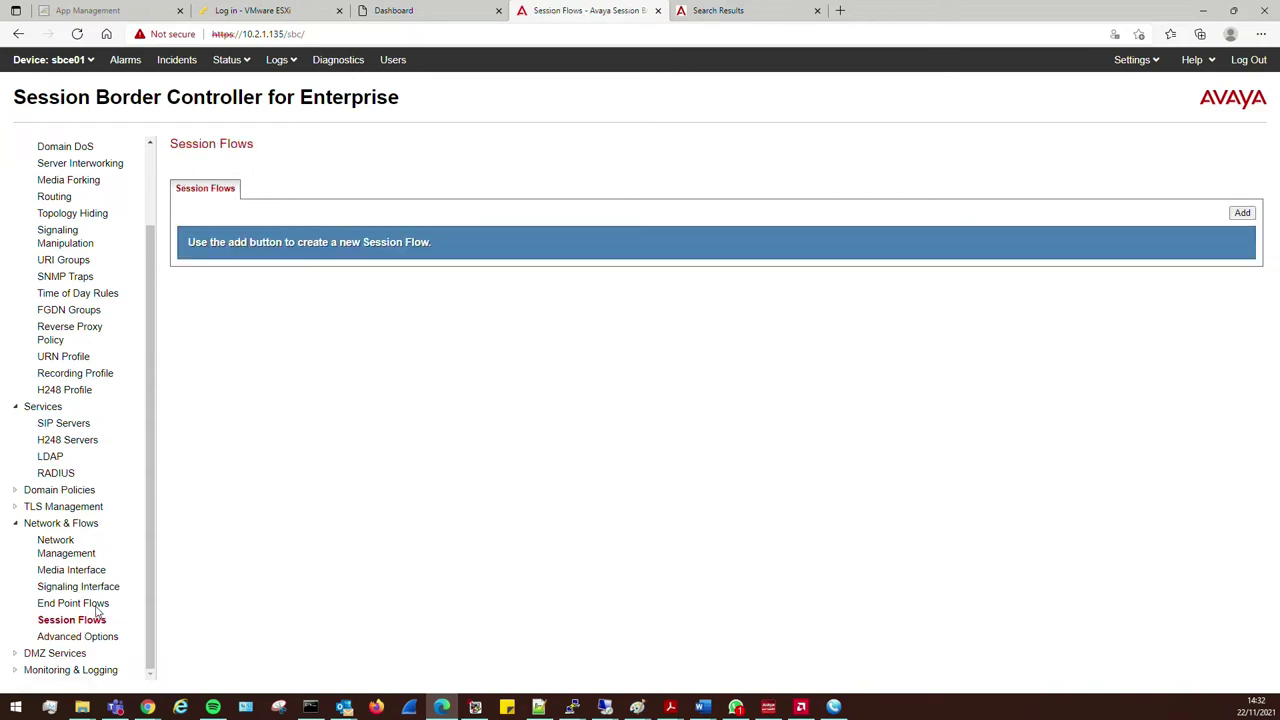
{"action": "left_click", "coordinate": [65, 603]}
{"action": "left_click", "coordinate": [287, 190]}
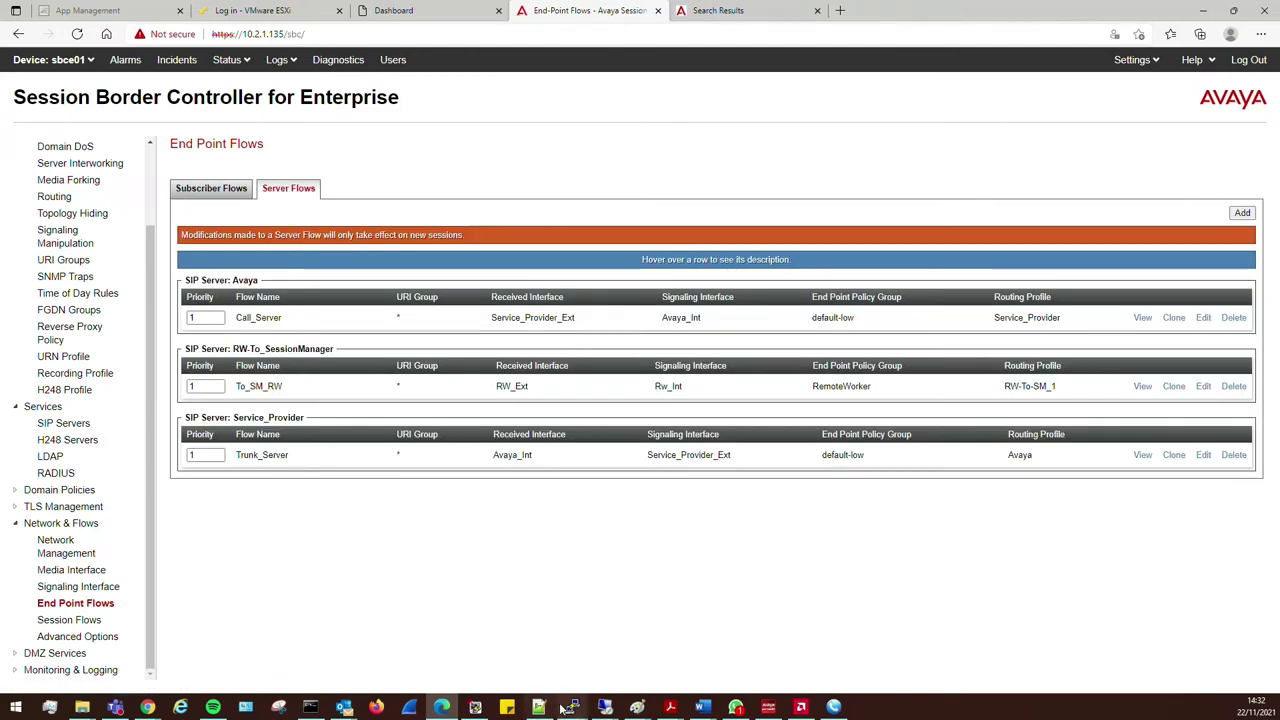
Step: In the traceSBC trace, step between the OPTIONS pings and their 200 OK reply
{"action": "mouse_move", "coordinate": [571, 707]}
{"action": "left_click", "coordinate": [646, 632]}
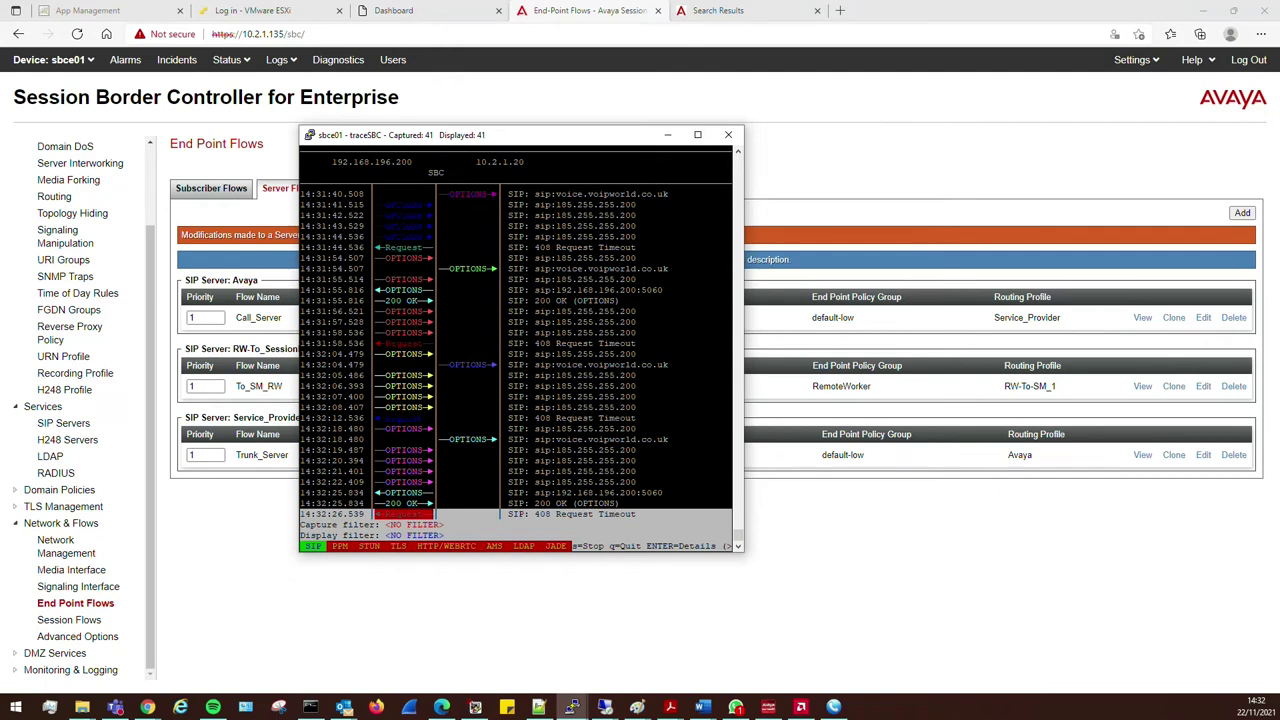
{"action": "key", "text": "Up"}
{"action": "key", "text": "Up"}
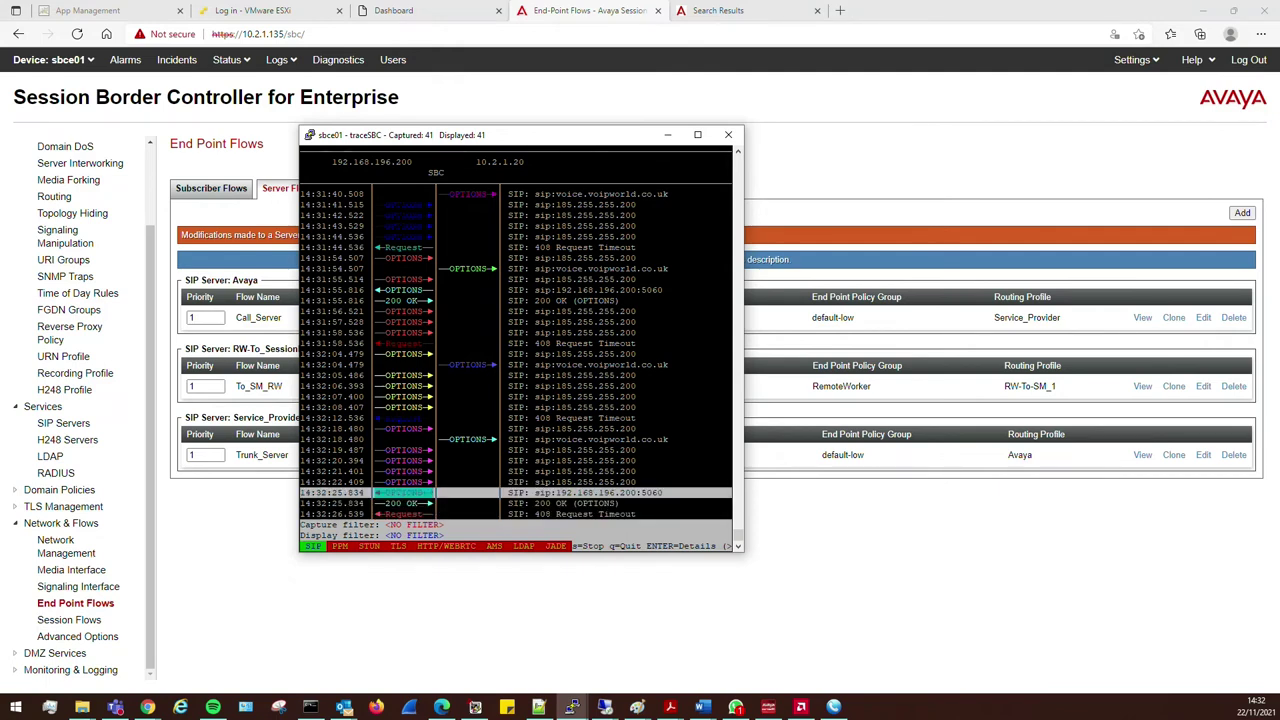
{"action": "key", "text": "Down"}
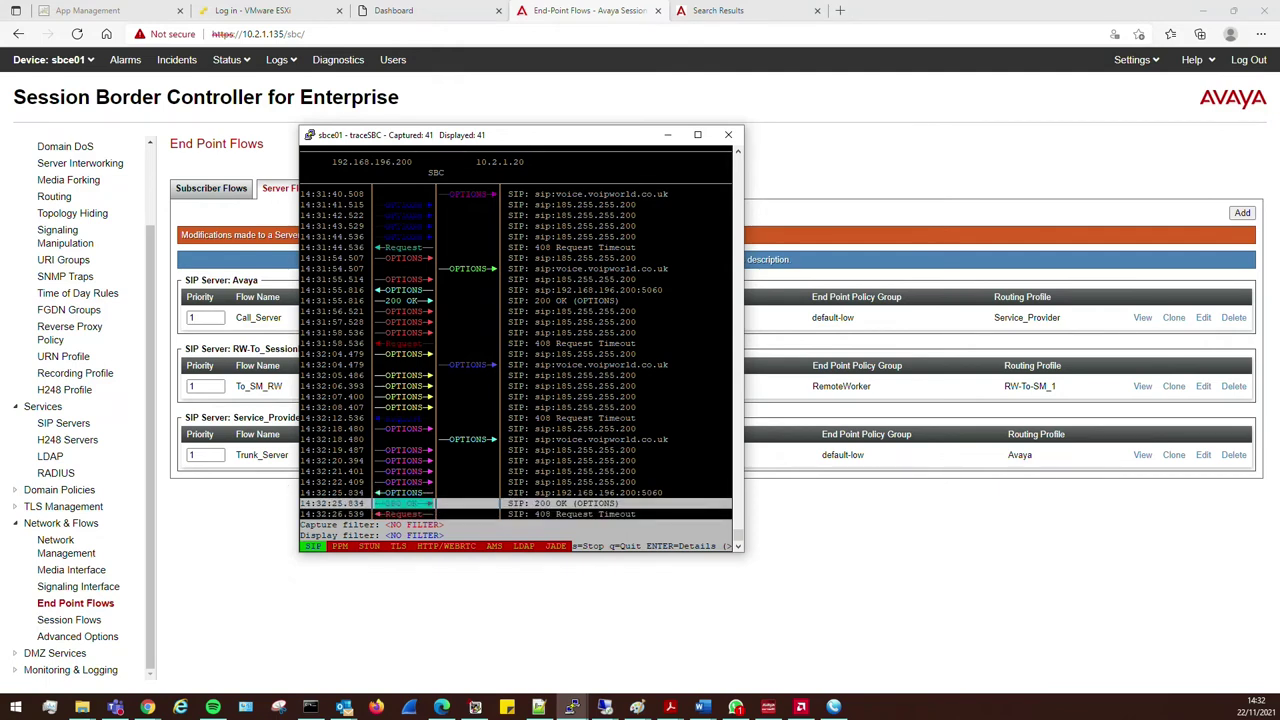
{"action": "key", "text": "Up"}
{"action": "key", "text": "Down"}
{"action": "key", "text": "Down"}
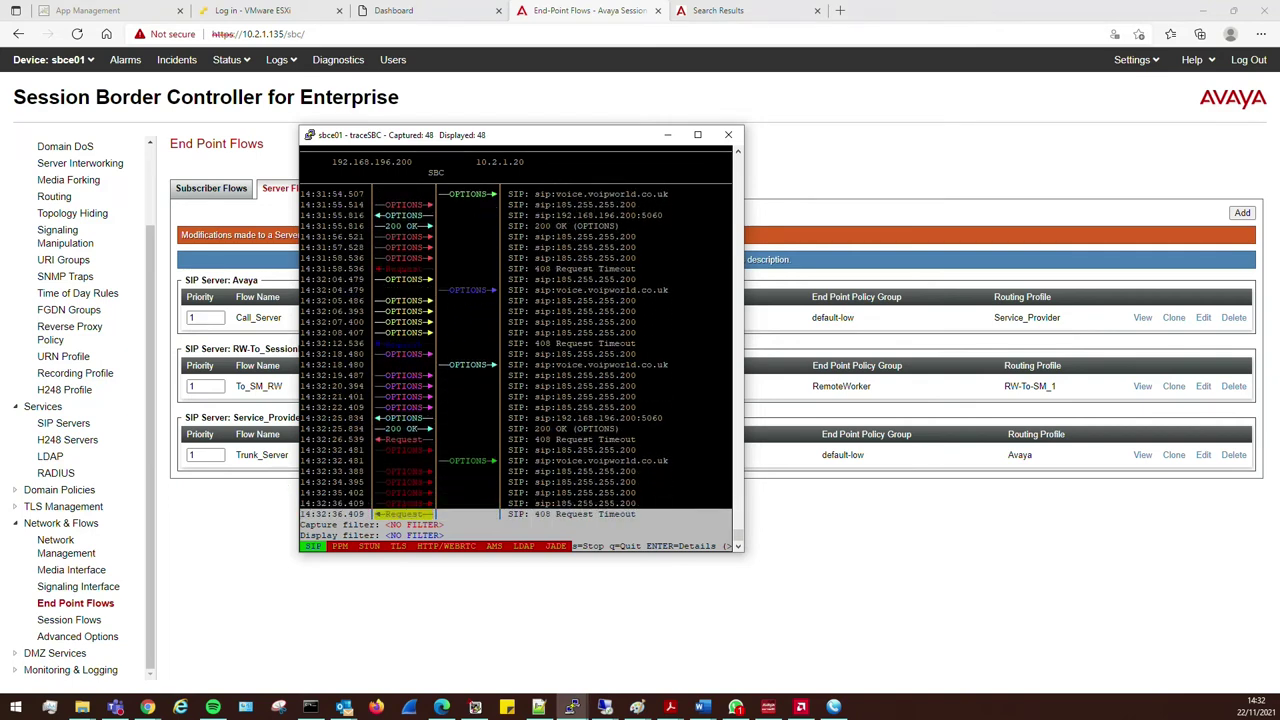
Step: Clear the trace, then redial the outside test number from MicroSIP's call history and hang up
{"action": "key", "text": "c"}
{"action": "left_click", "coordinate": [833, 706]}
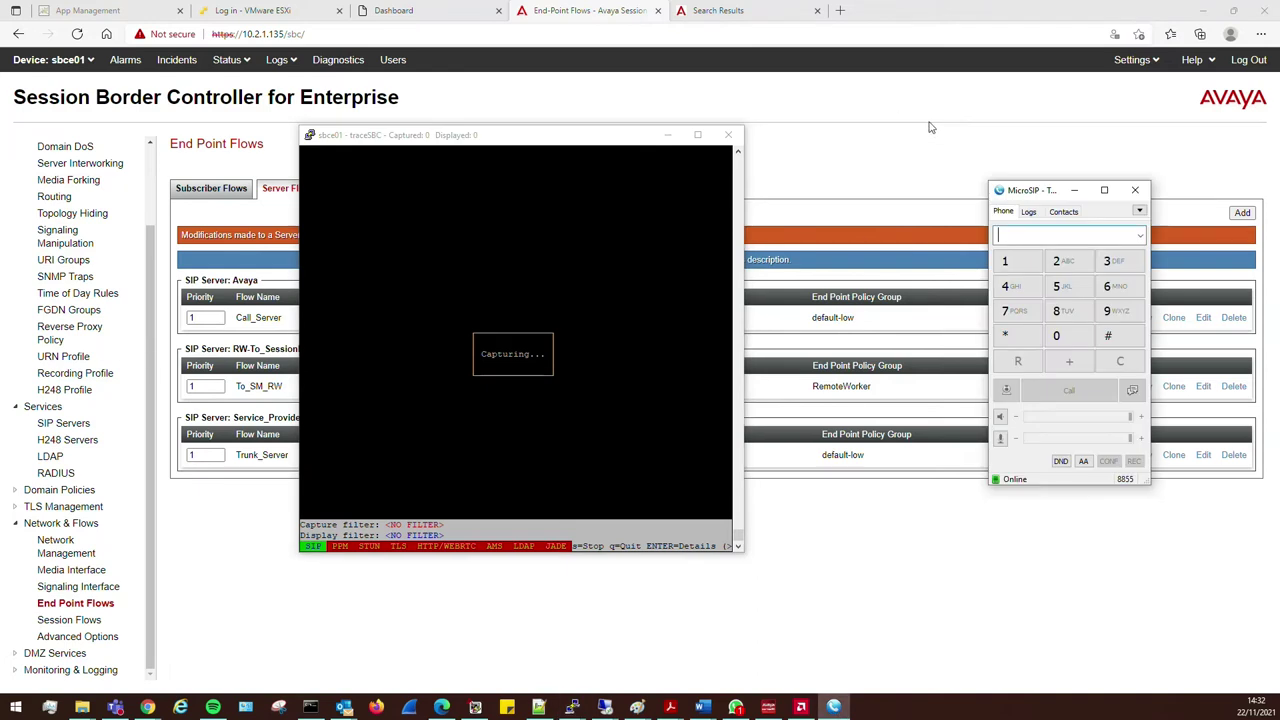
{"action": "left_click", "coordinate": [1028, 212]}
{"action": "double_click", "coordinate": [1040, 250]}
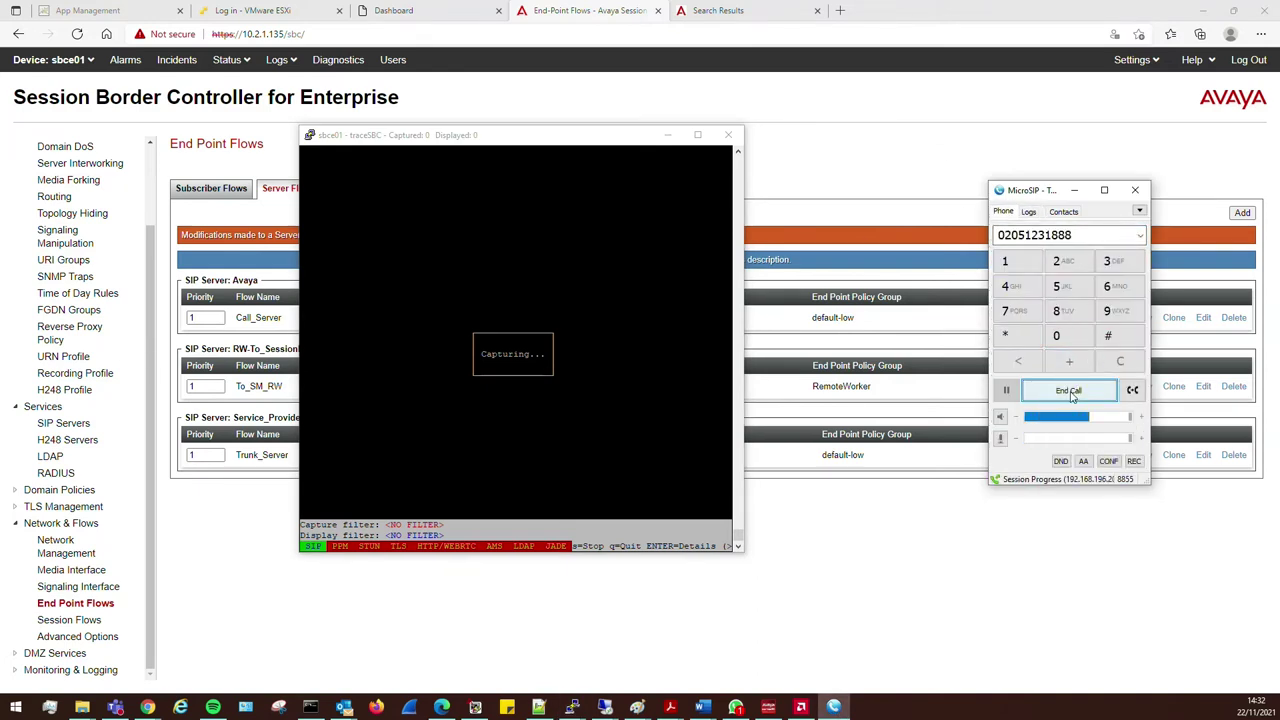
{"action": "left_click", "coordinate": [1071, 392]}
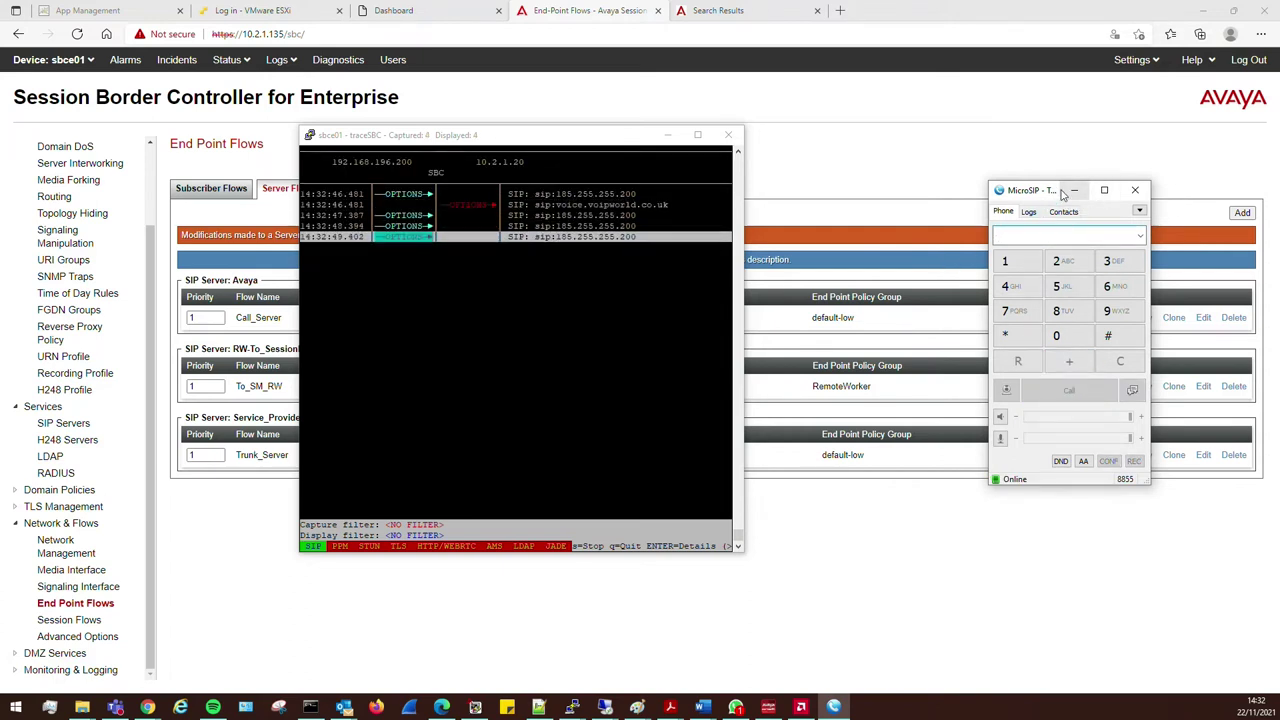
Step: Clear and restart the traceSBC capture
{"action": "left_click", "coordinate": [571, 707]}
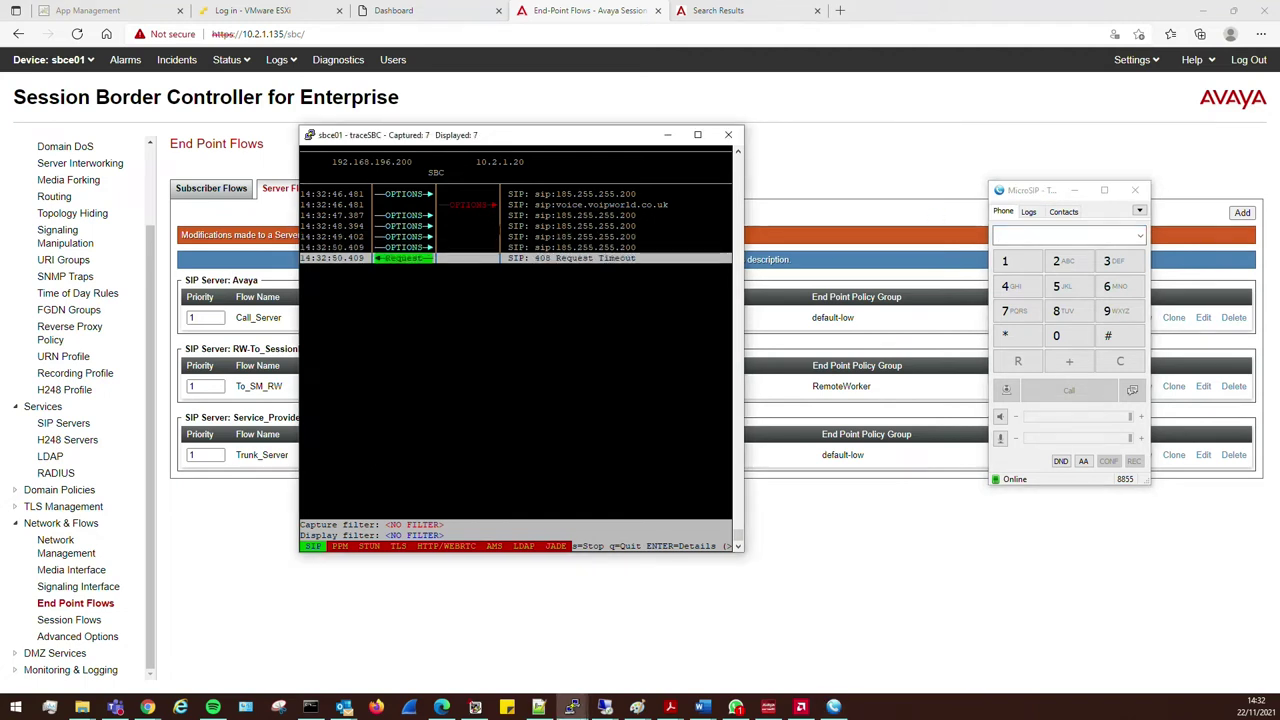
{"action": "key", "text": "c"}
{"action": "scroll", "coordinate": [58, 285], "scroll_direction": "up", "scroll_amount": 2}
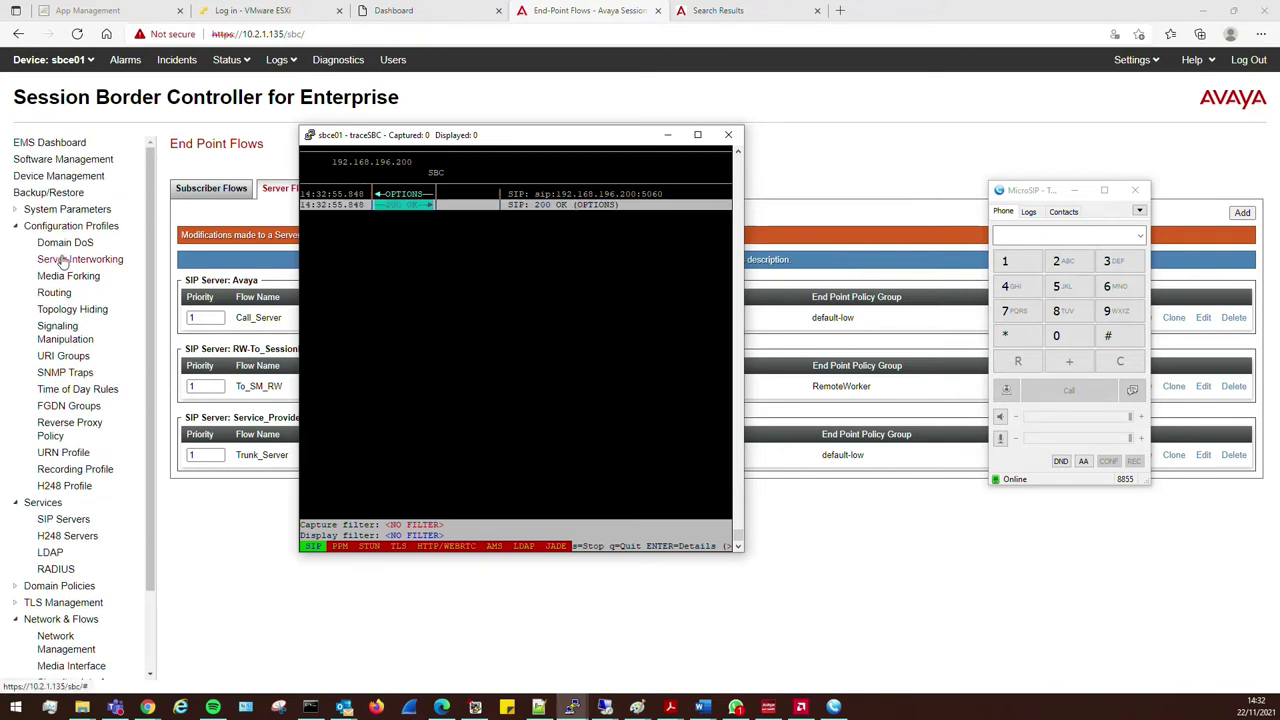
Step: Restart the sbce01 application from Device Management, confirming with OK, then return to traceSBC
{"action": "left_click", "coordinate": [72, 161]}
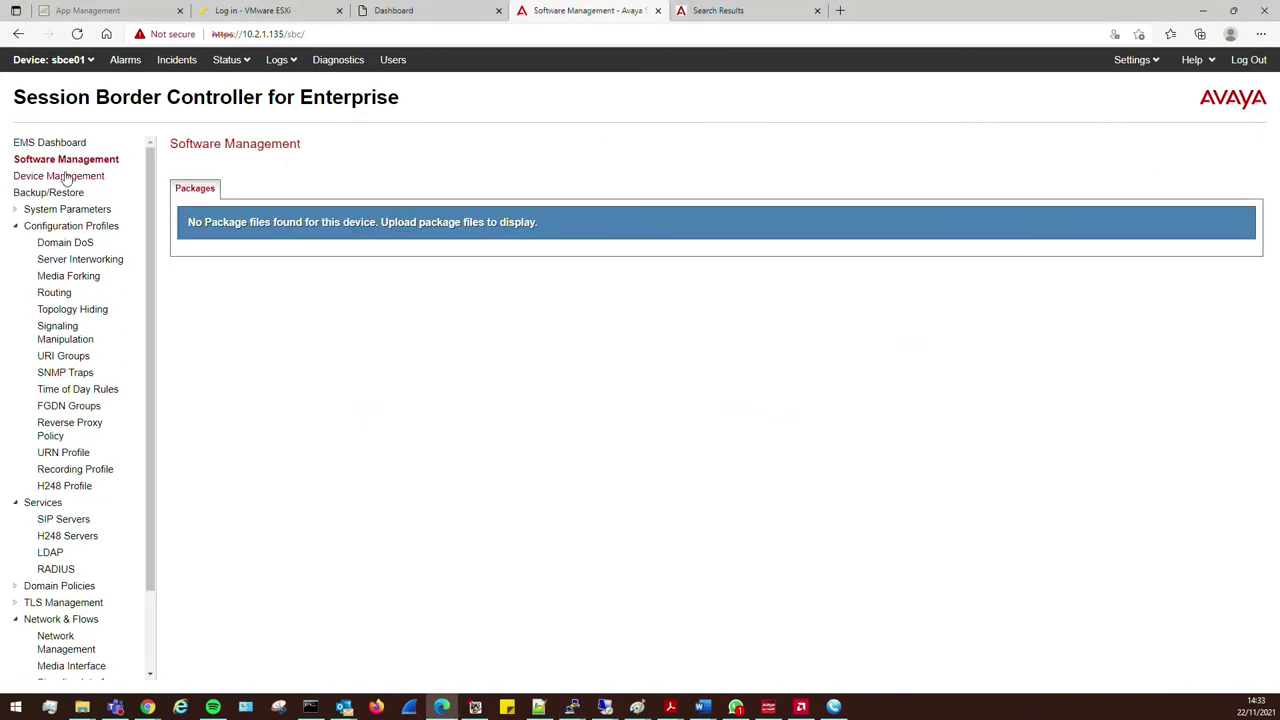
{"action": "left_click", "coordinate": [66, 177]}
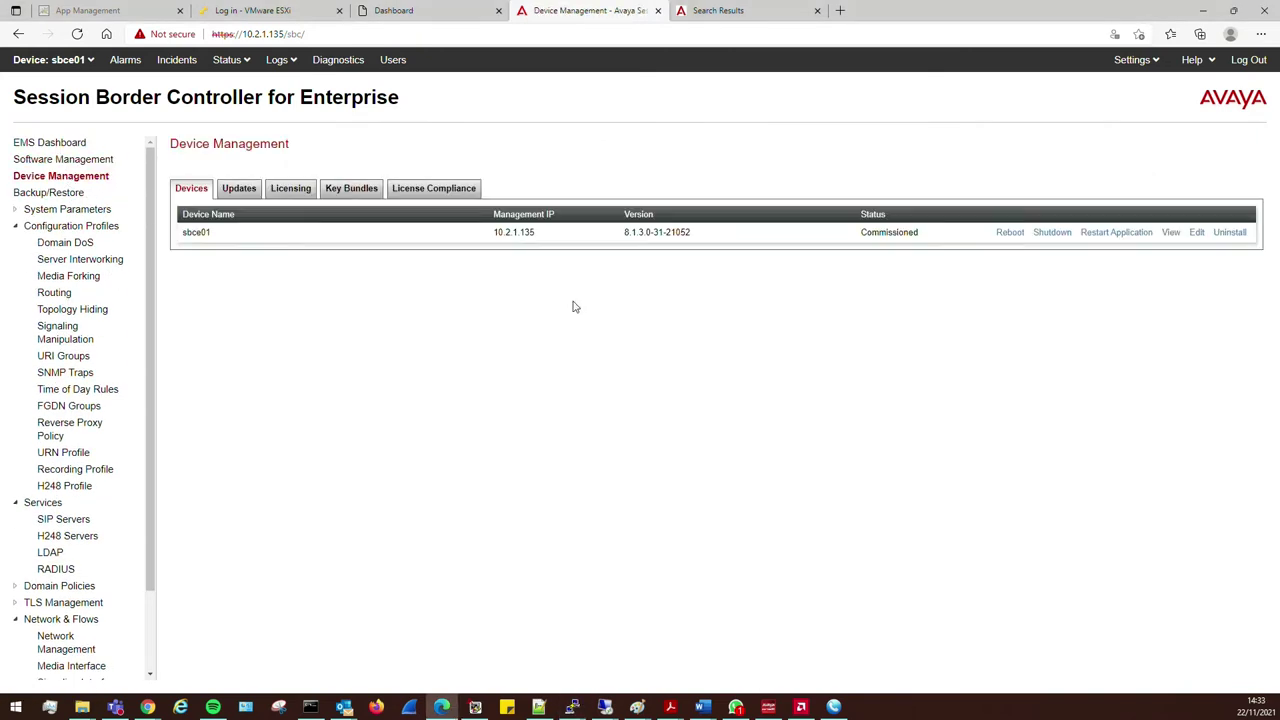
{"action": "left_click", "coordinate": [1097, 233]}
{"action": "left_click", "coordinate": [697, 107]}
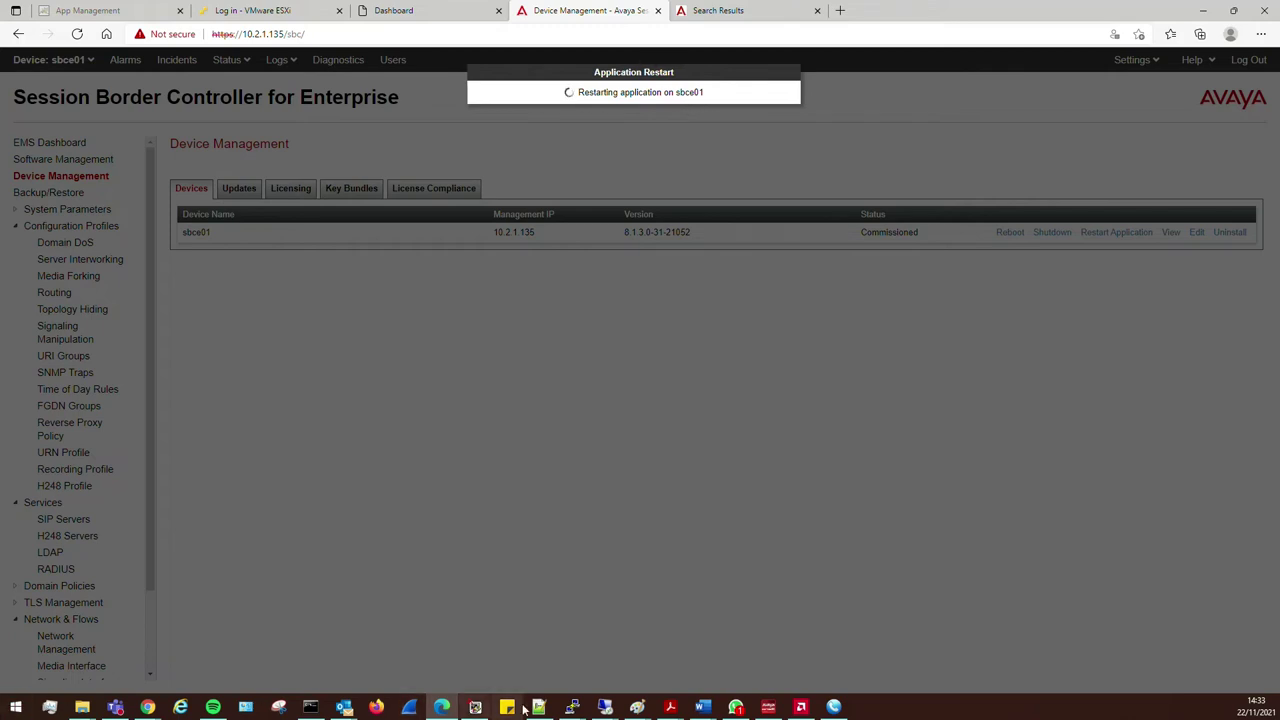
{"action": "mouse_move", "coordinate": [570, 707]}
{"action": "left_click", "coordinate": [625, 650]}
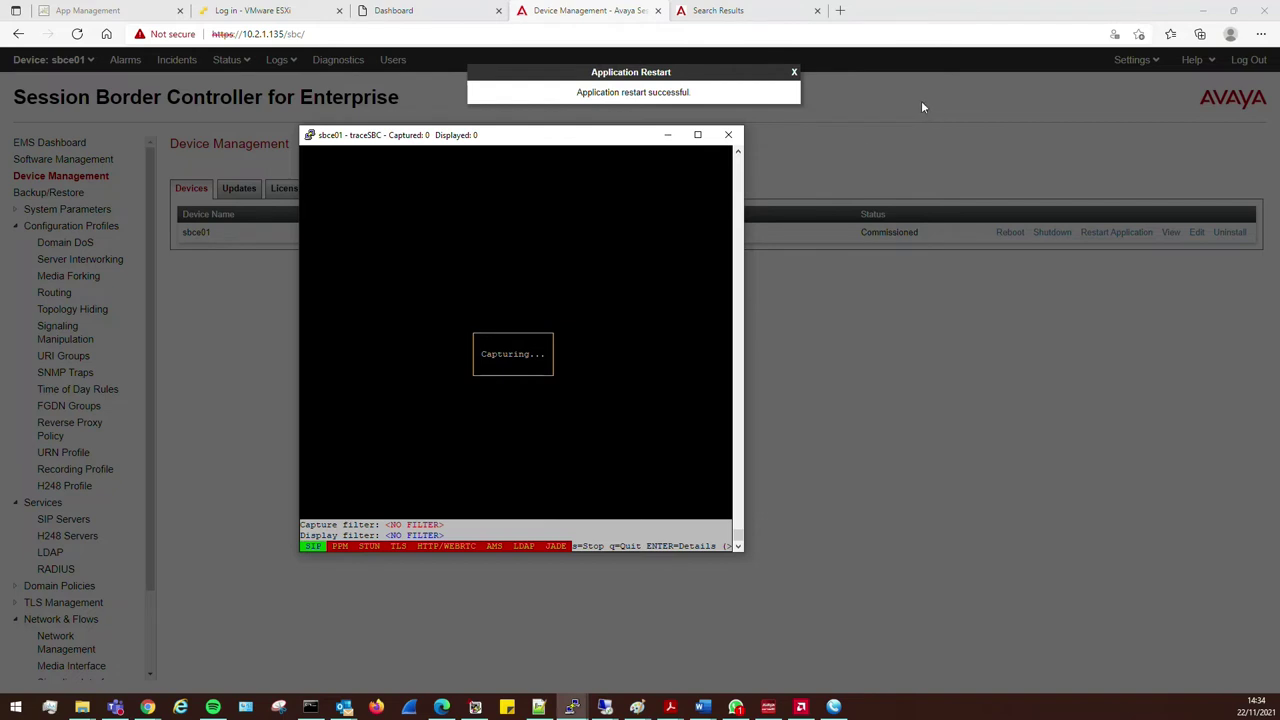
Step: Dismiss the restart message, restore the traceSBC window with its empty call list, and reposition it
{"action": "left_click", "coordinate": [796, 78]}
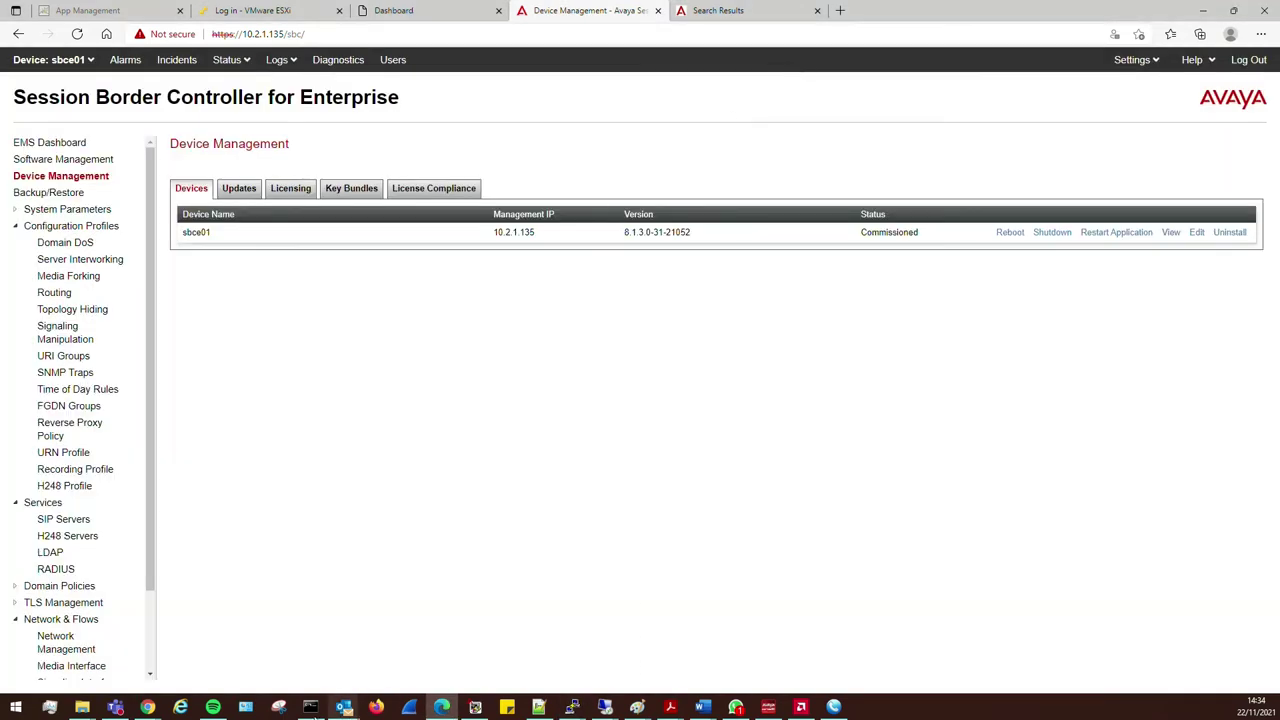
{"action": "left_click", "coordinate": [571, 707]}
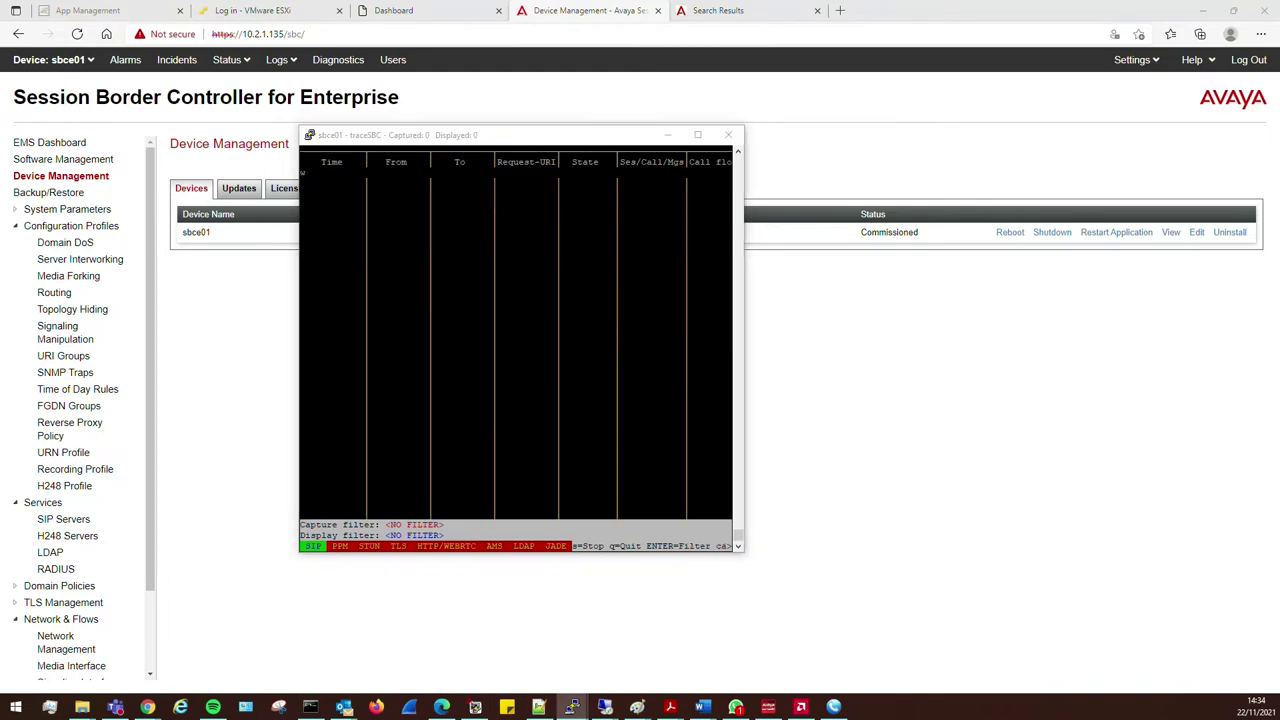
{"action": "left_click", "coordinate": [833, 707]}
{"action": "left_click", "coordinate": [1074, 190]}
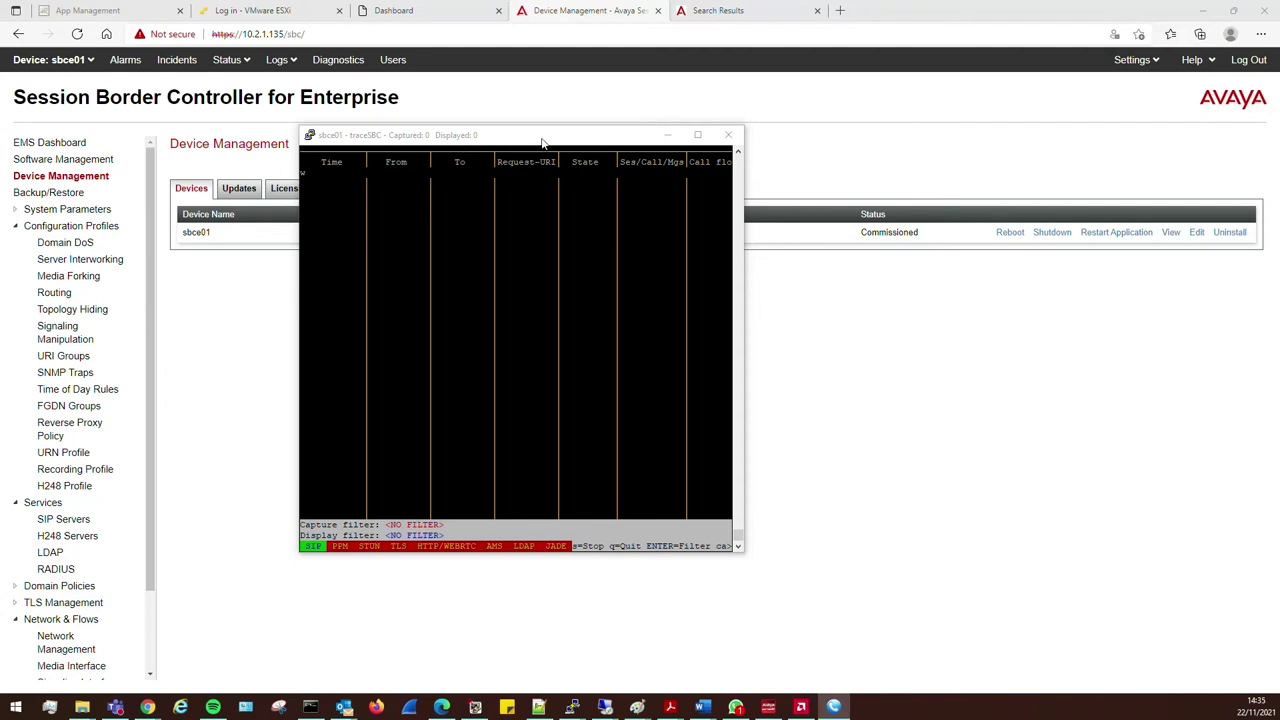
{"action": "left_click_drag", "start_coordinate": [545, 140], "coordinate": [794, 169]}
Step: Review the recent incidents in the Incident Viewer, then close it
{"action": "left_click", "coordinate": [181, 68]}
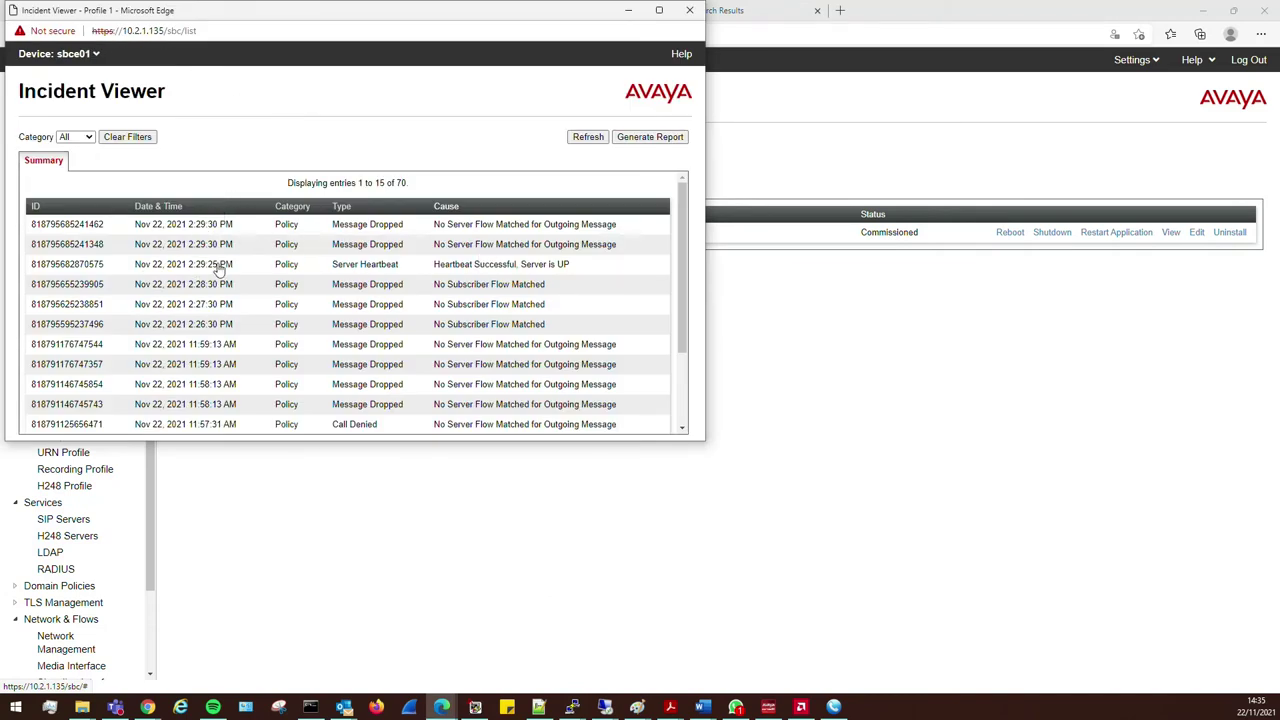
{"action": "scroll", "coordinate": [535, 280], "scroll_direction": "down", "scroll_amount": 3}
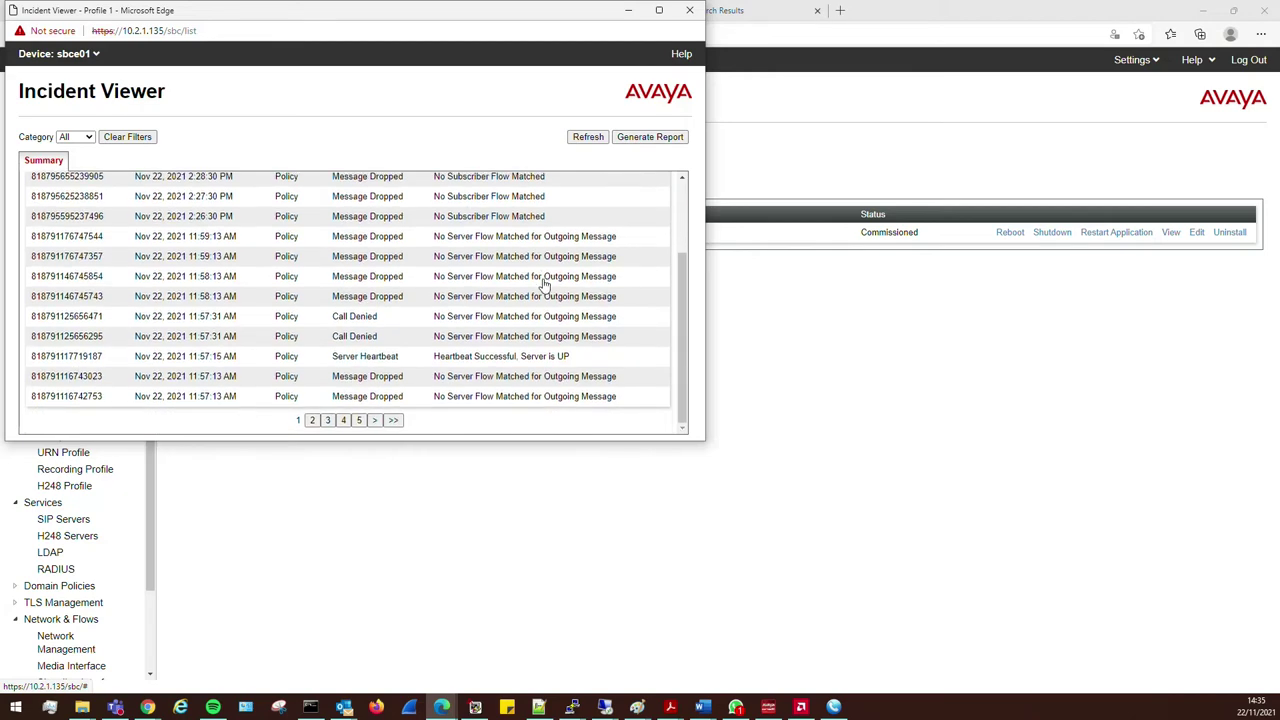
{"action": "scroll", "coordinate": [543, 284], "scroll_direction": "up", "scroll_amount": 5}
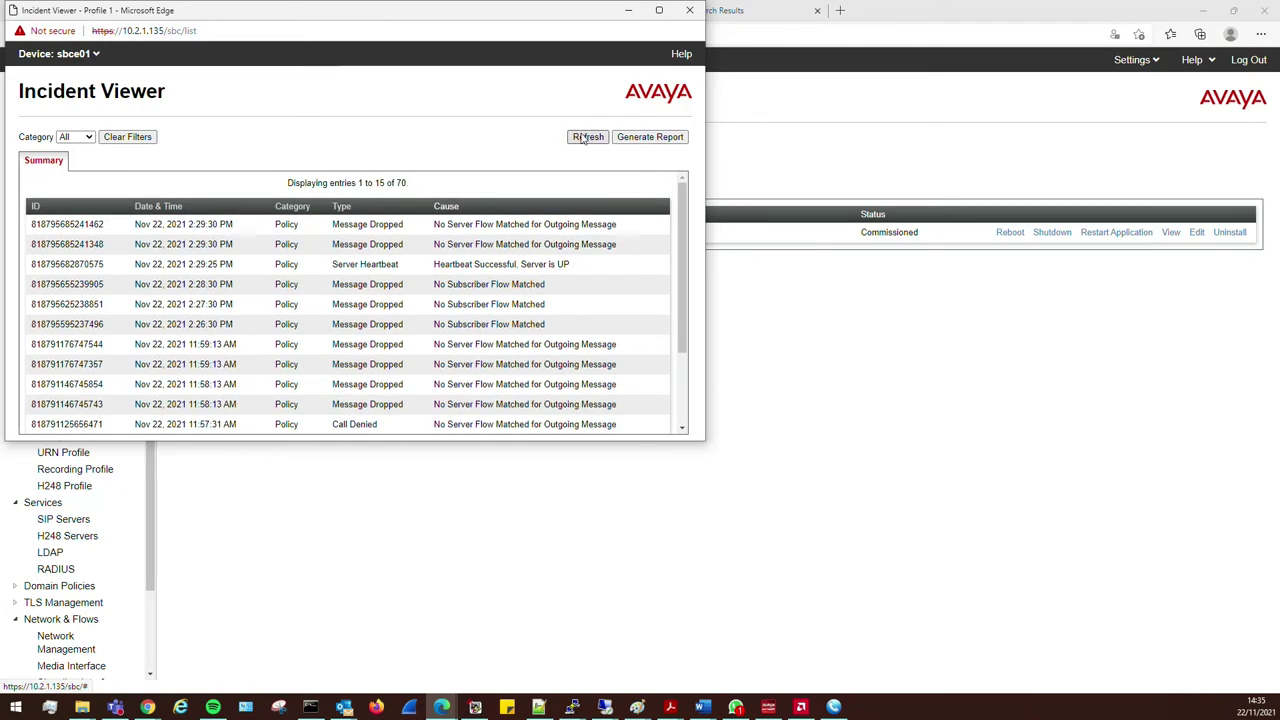
{"action": "left_click", "coordinate": [80, 56]}
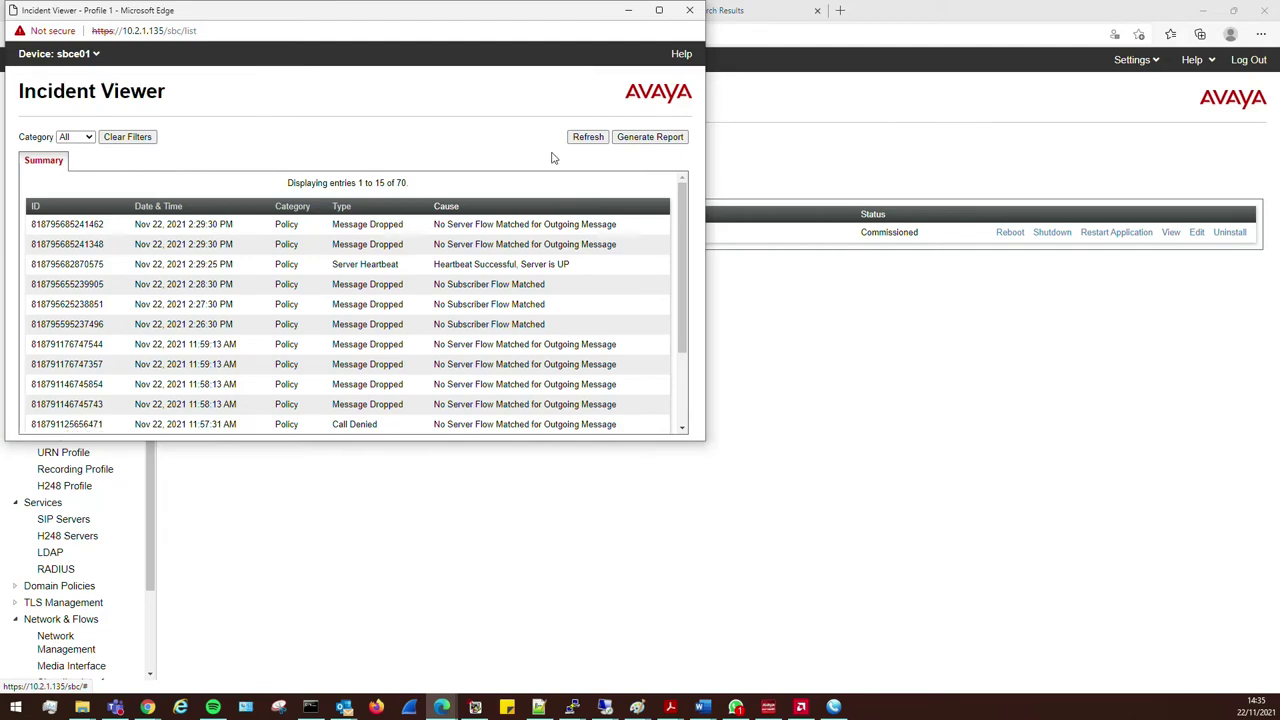
{"action": "left_click", "coordinate": [690, 11]}
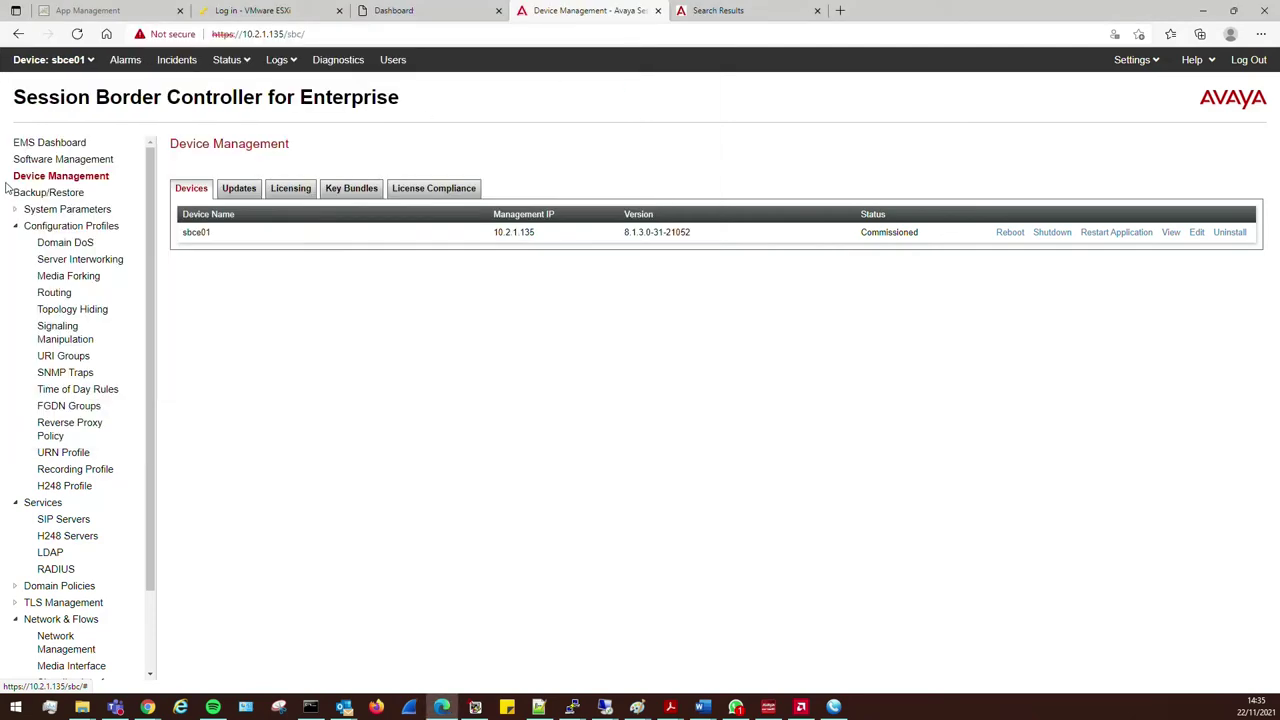
Step: On the EMS Dashboard, view the top No Subscriber Flow Matched incident's details, then close them
{"action": "left_click", "coordinate": [57, 146]}
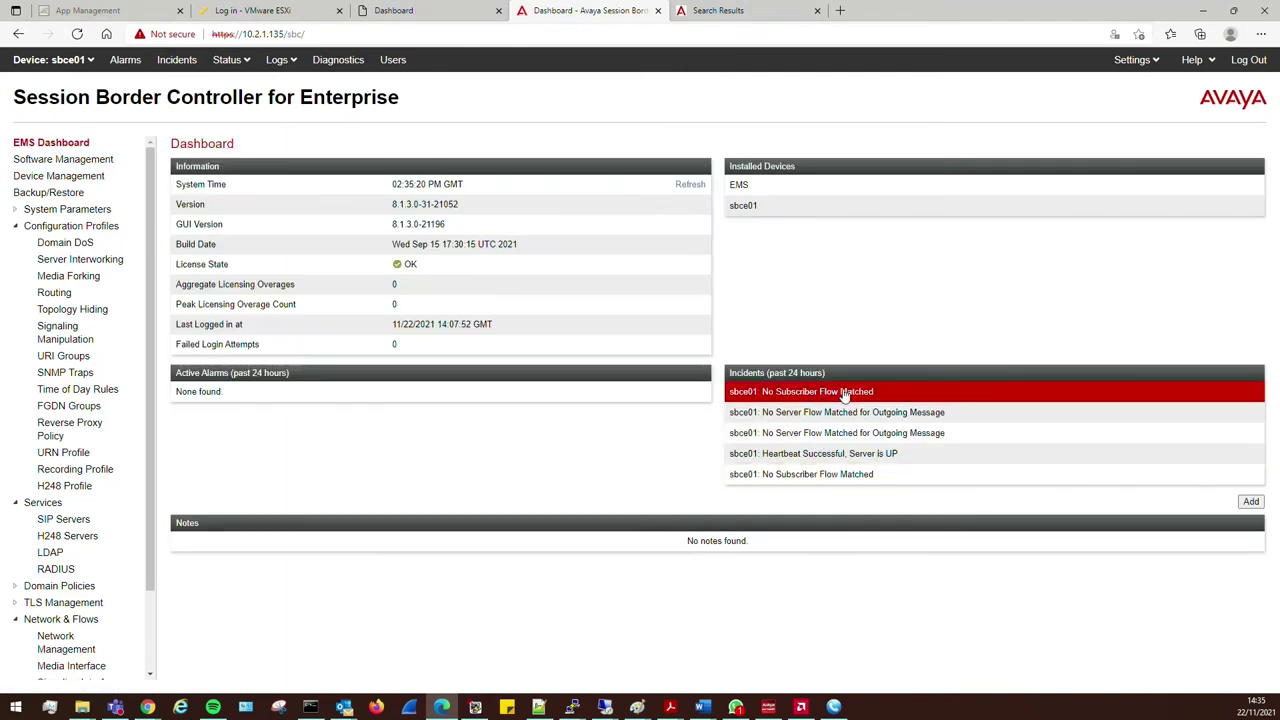
{"action": "left_click", "coordinate": [845, 392]}
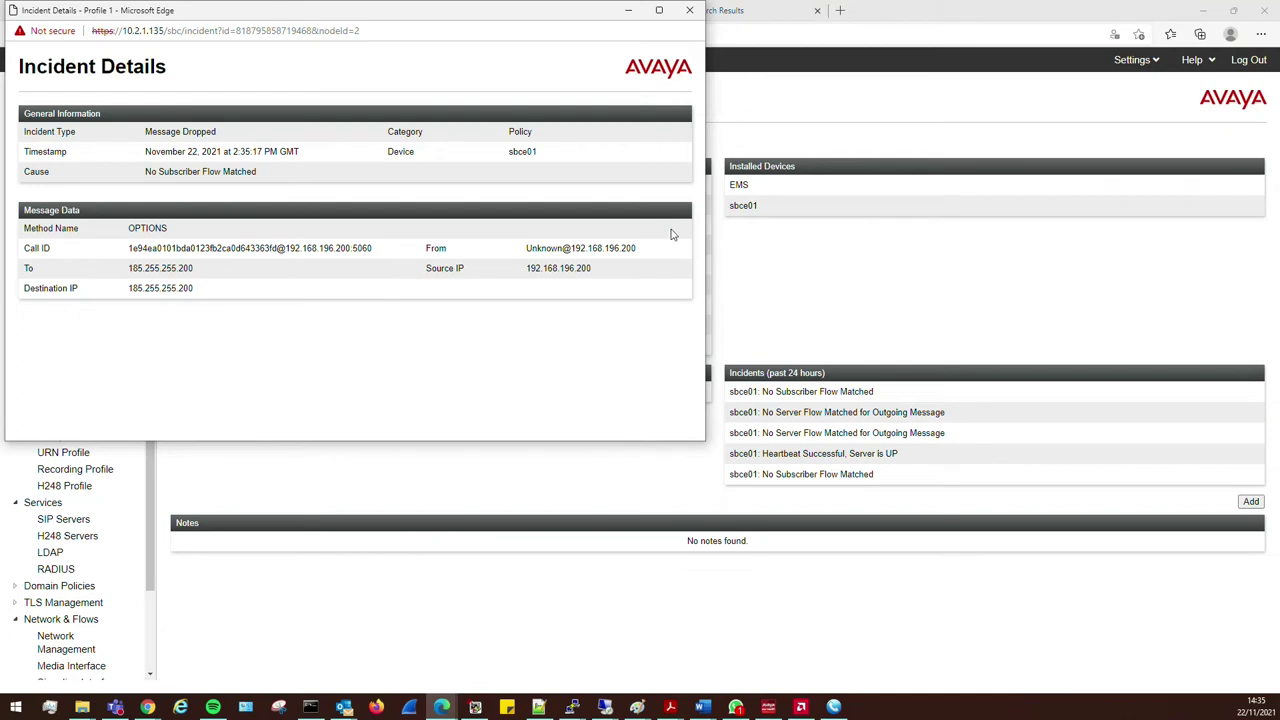
{"action": "left_click", "coordinate": [692, 10]}
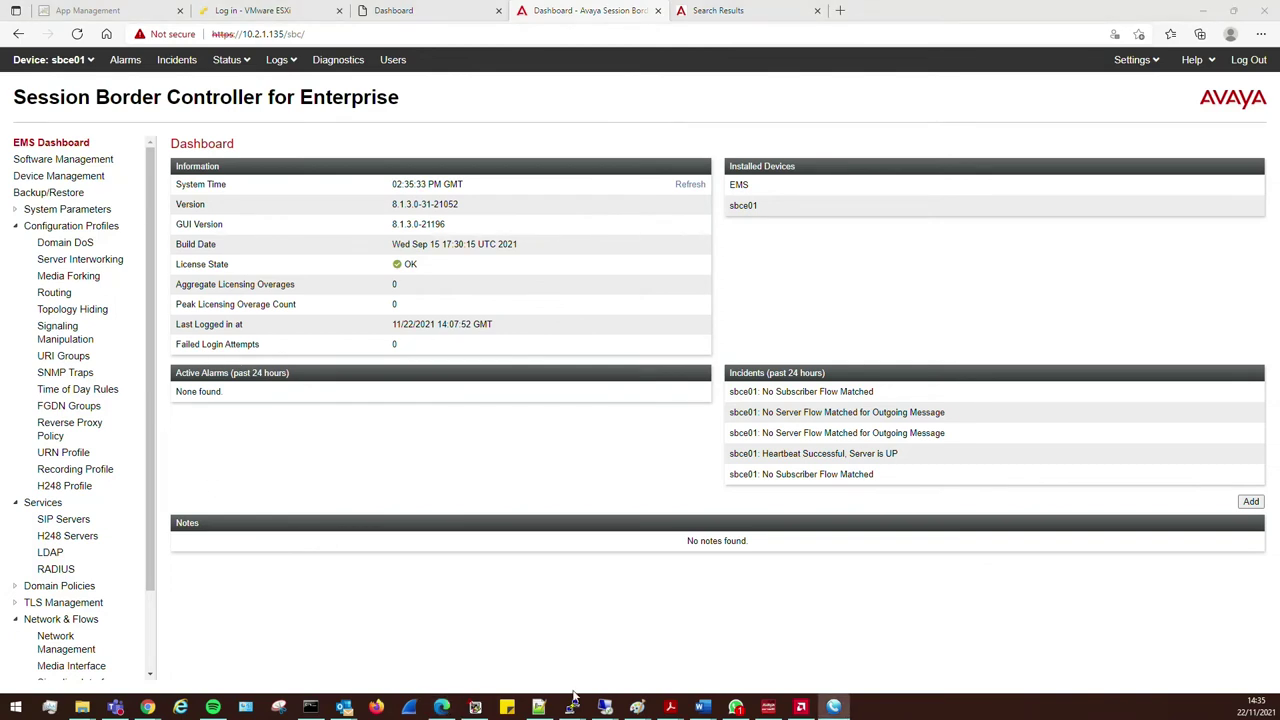
Step: Open the captured call's flow in traceSBC, enlarge and move the window, then clear the call list
{"action": "mouse_move", "coordinate": [573, 700]}
{"action": "left_click", "coordinate": [648, 636]}
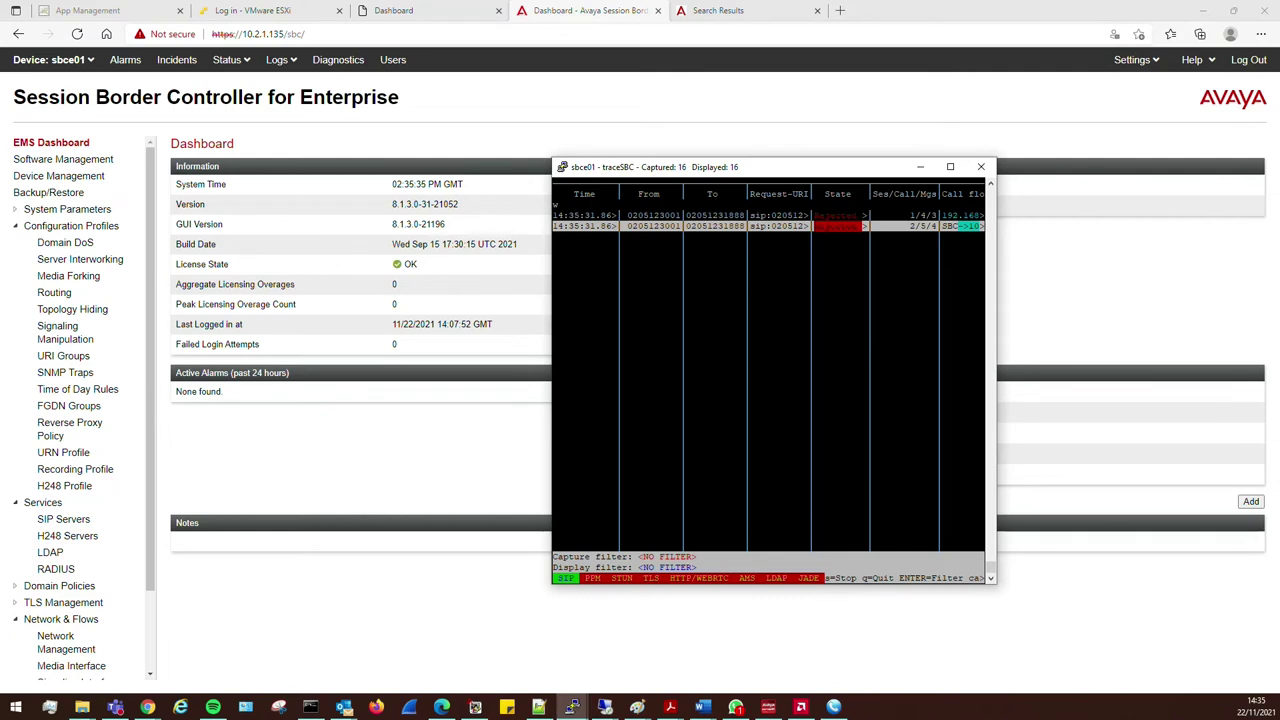
{"action": "key", "text": "Return"}
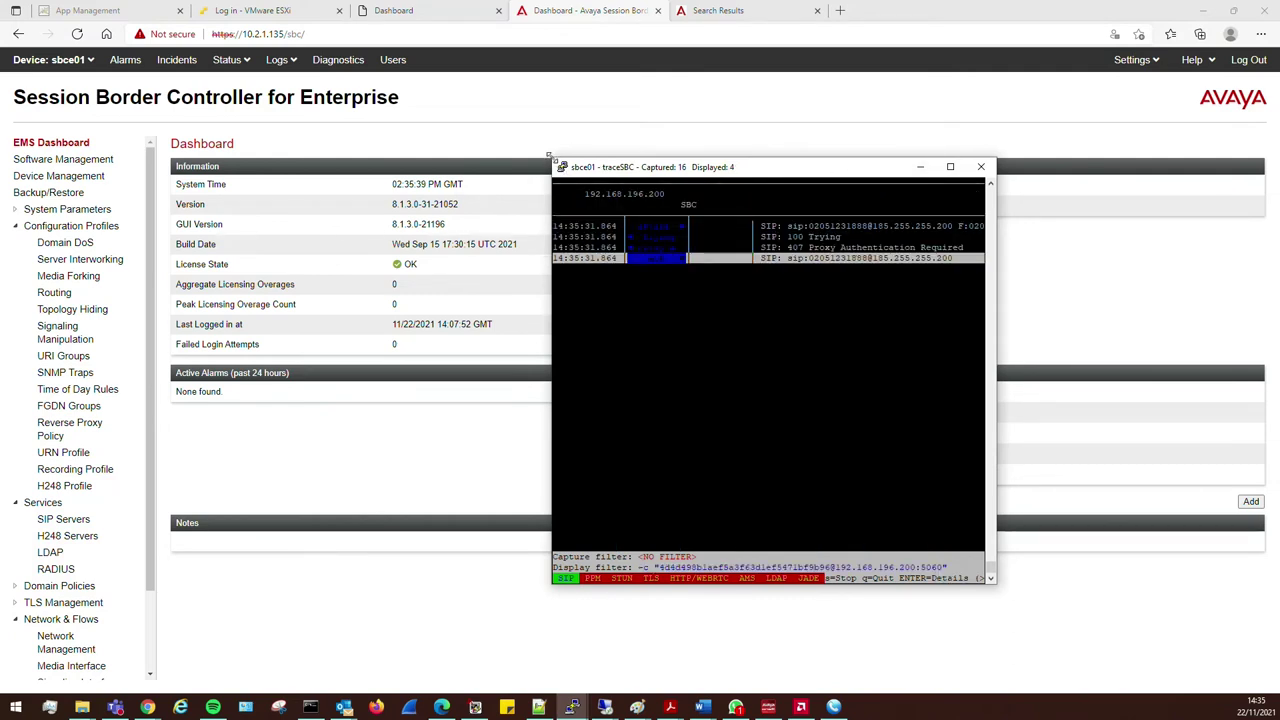
{"action": "left_click_drag", "start_coordinate": [561, 162], "coordinate": [357, 97]}
{"action": "left_click_drag", "start_coordinate": [638, 113], "coordinate": [886, 112]}
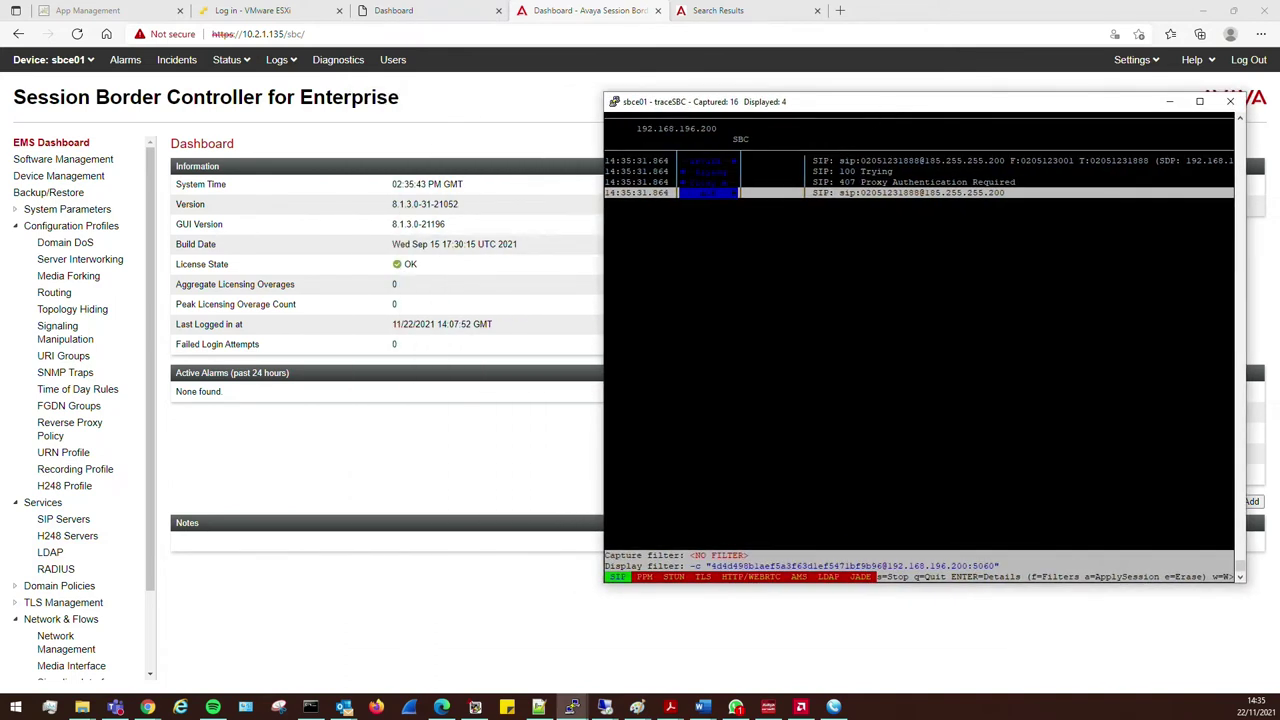
{"action": "key", "text": "Escape"}
{"action": "key", "text": "c"}
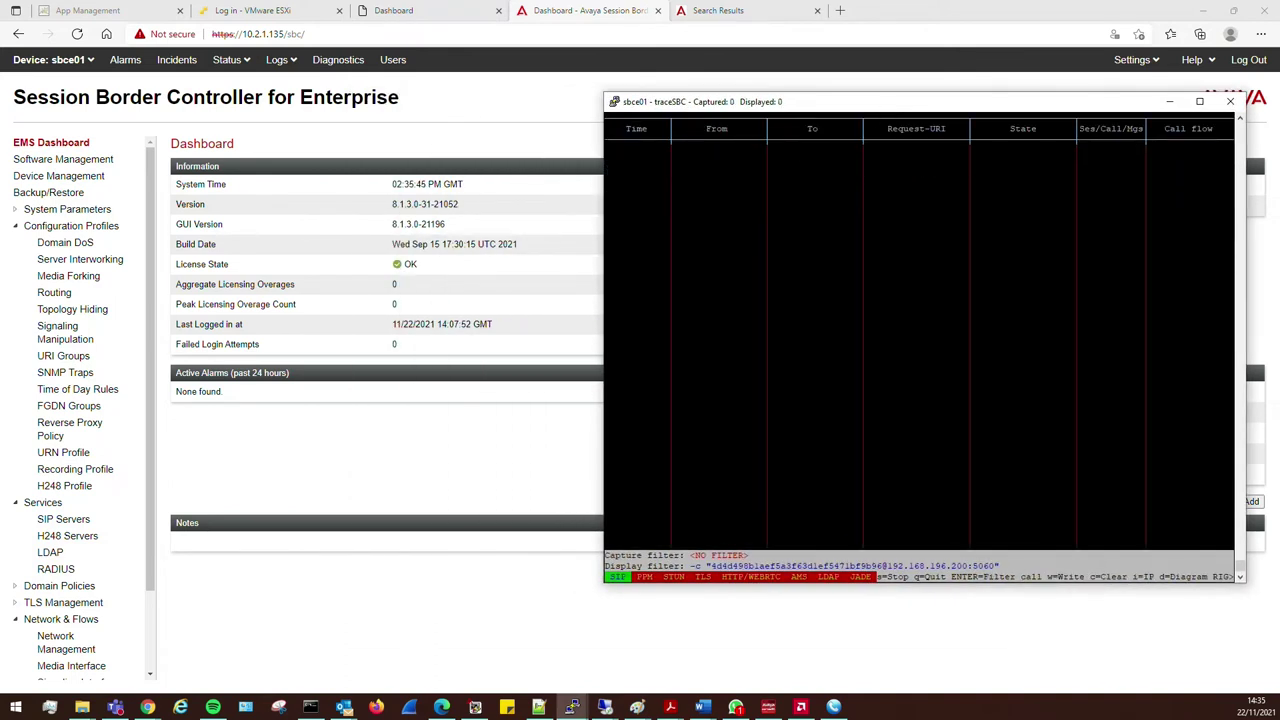
{"action": "key", "text": "alt+Tab"}
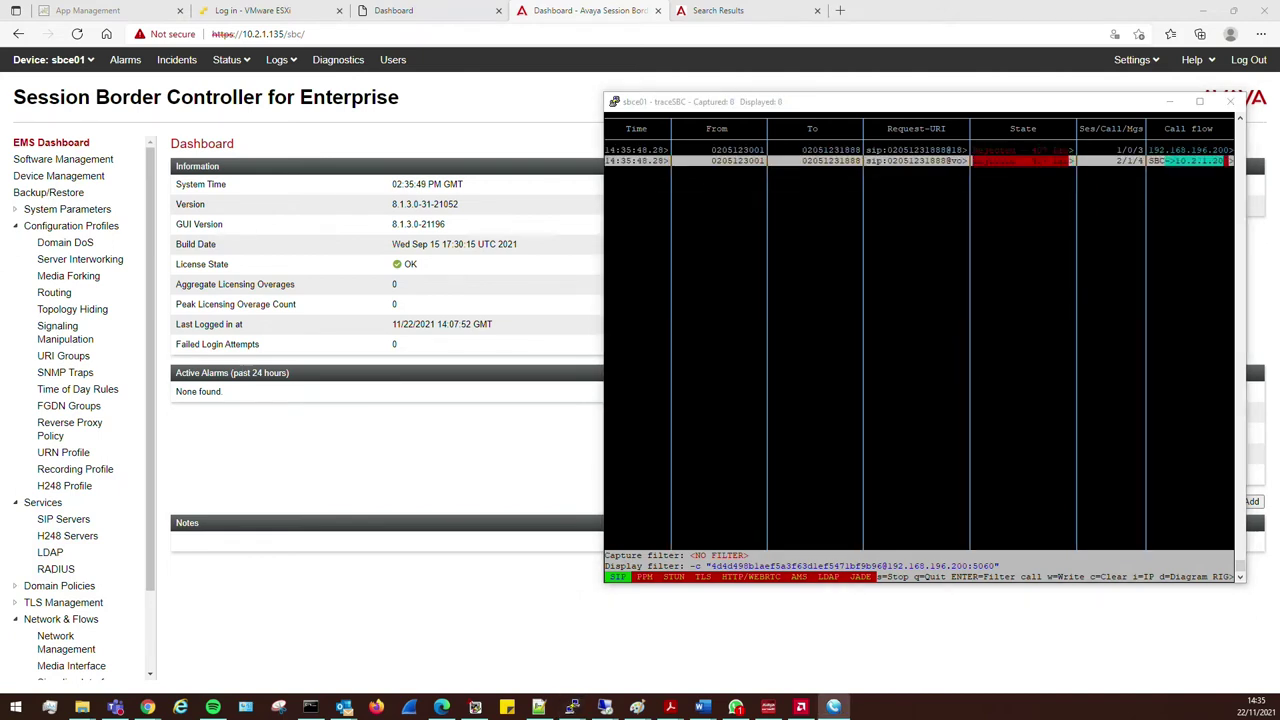
{"action": "key", "text": "alt+Tab"}
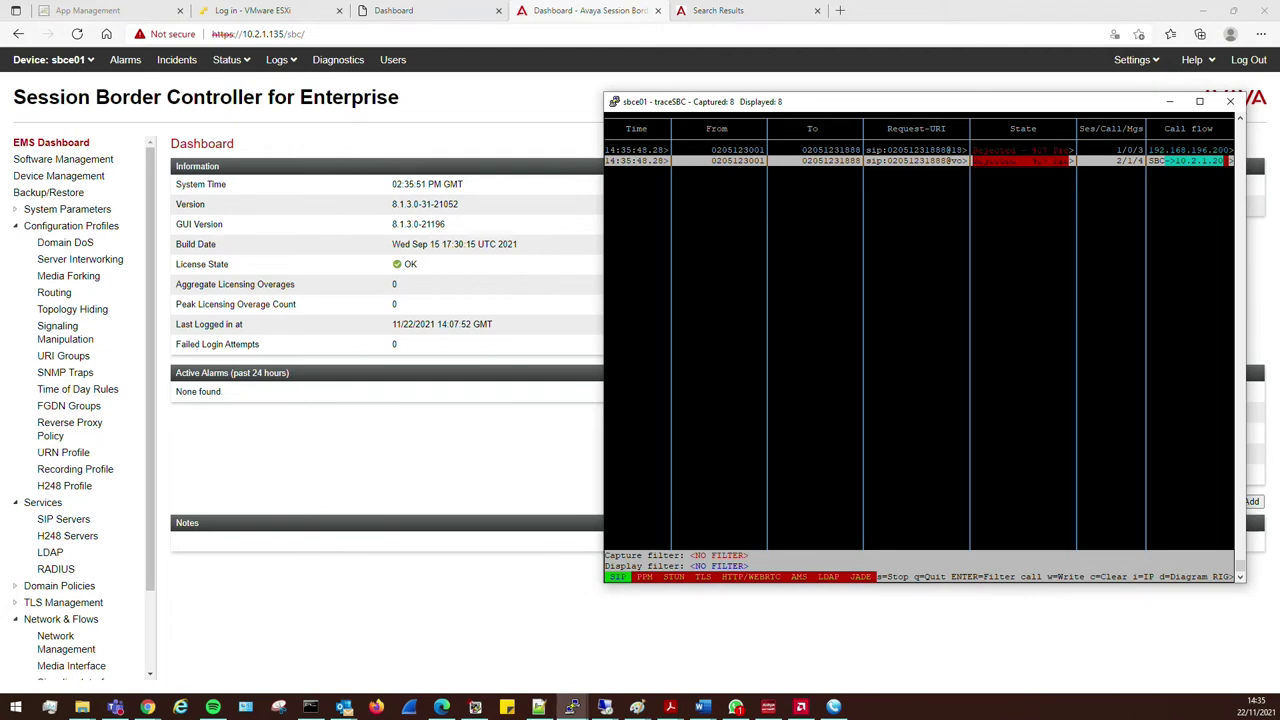
Step: Step through the call ladder from INVITE to ACK, view ACK details, and show the 10.2.1.20 session leg
{"action": "key", "text": "Return"}
{"action": "key", "text": "Up"}
{"action": "key", "text": "Up"}
{"action": "key", "text": "Up"}
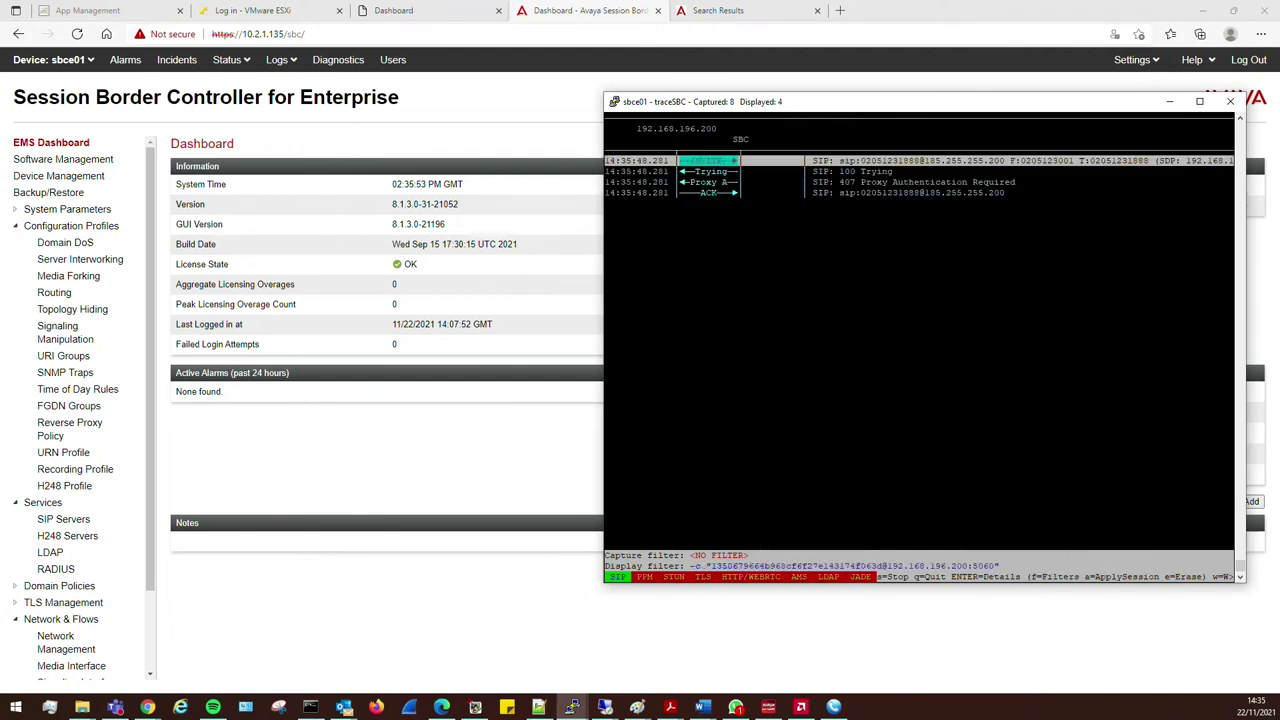
{"action": "key", "text": "Down"}
{"action": "key", "text": "Down"}
{"action": "key", "text": "Down"}
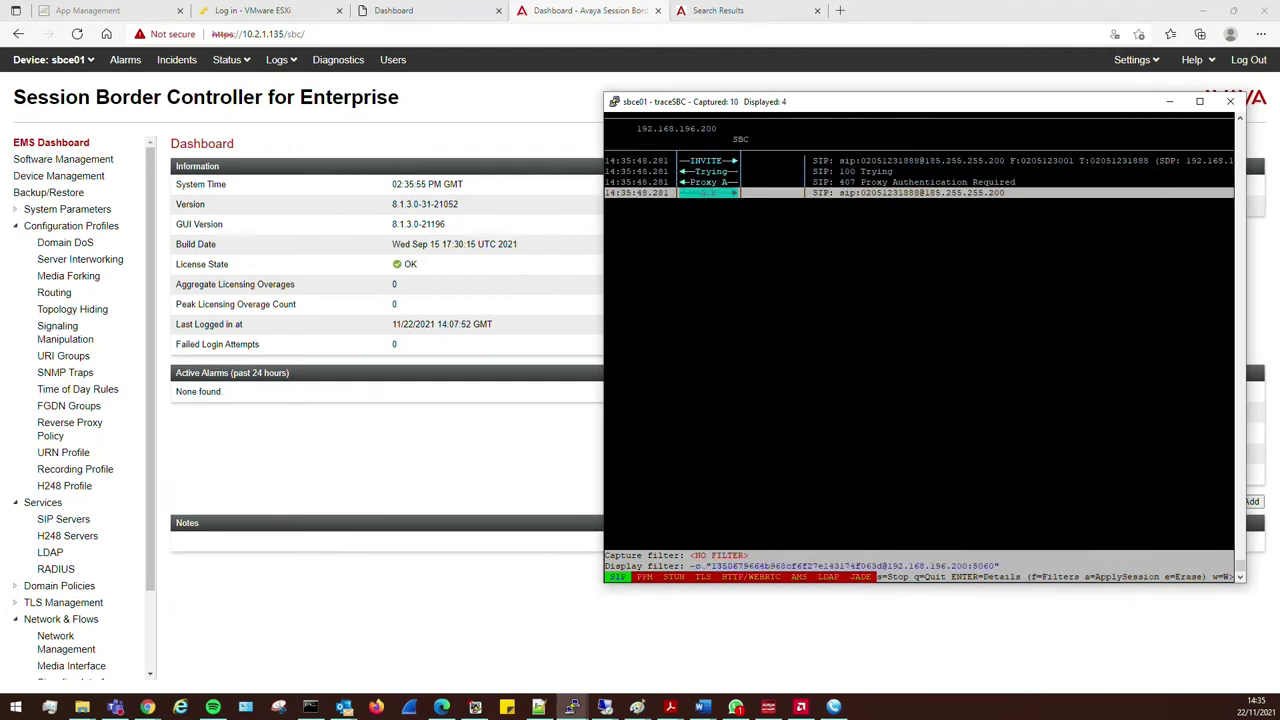
{"action": "key", "text": "Return"}
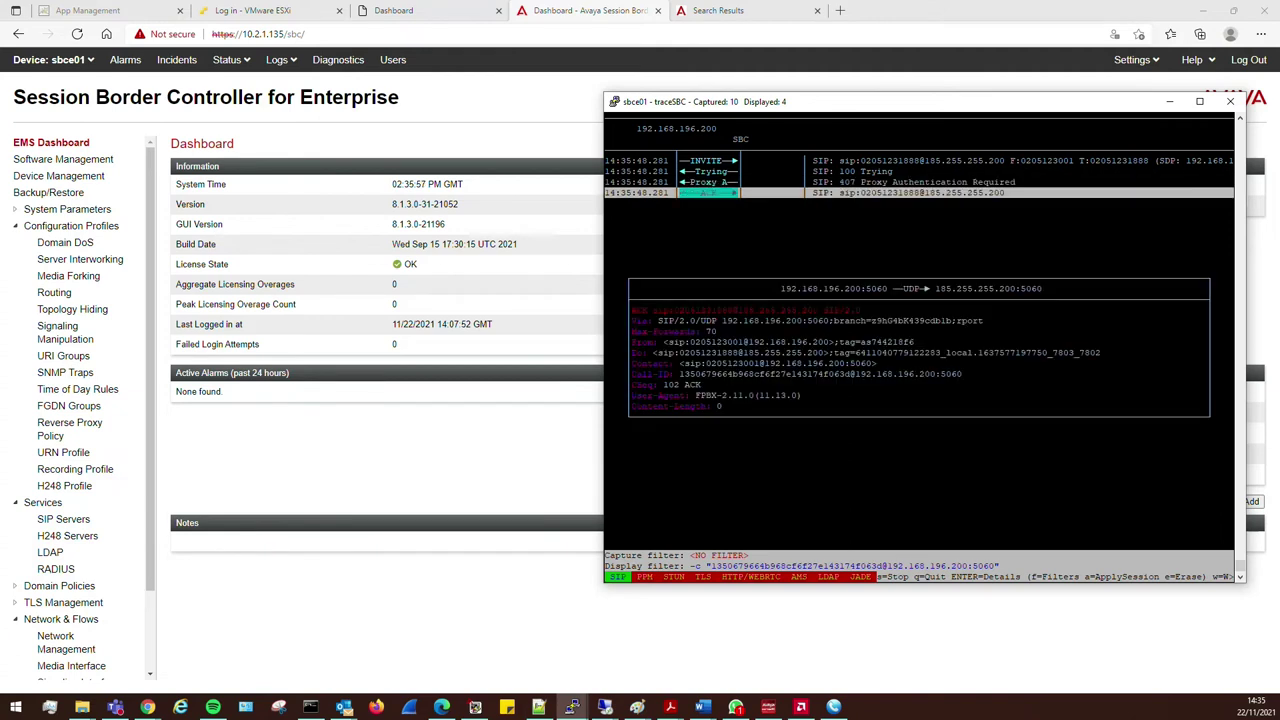
{"action": "key", "text": "Escape"}
{"action": "key", "text": "a"}
{"action": "key", "text": "Return"}
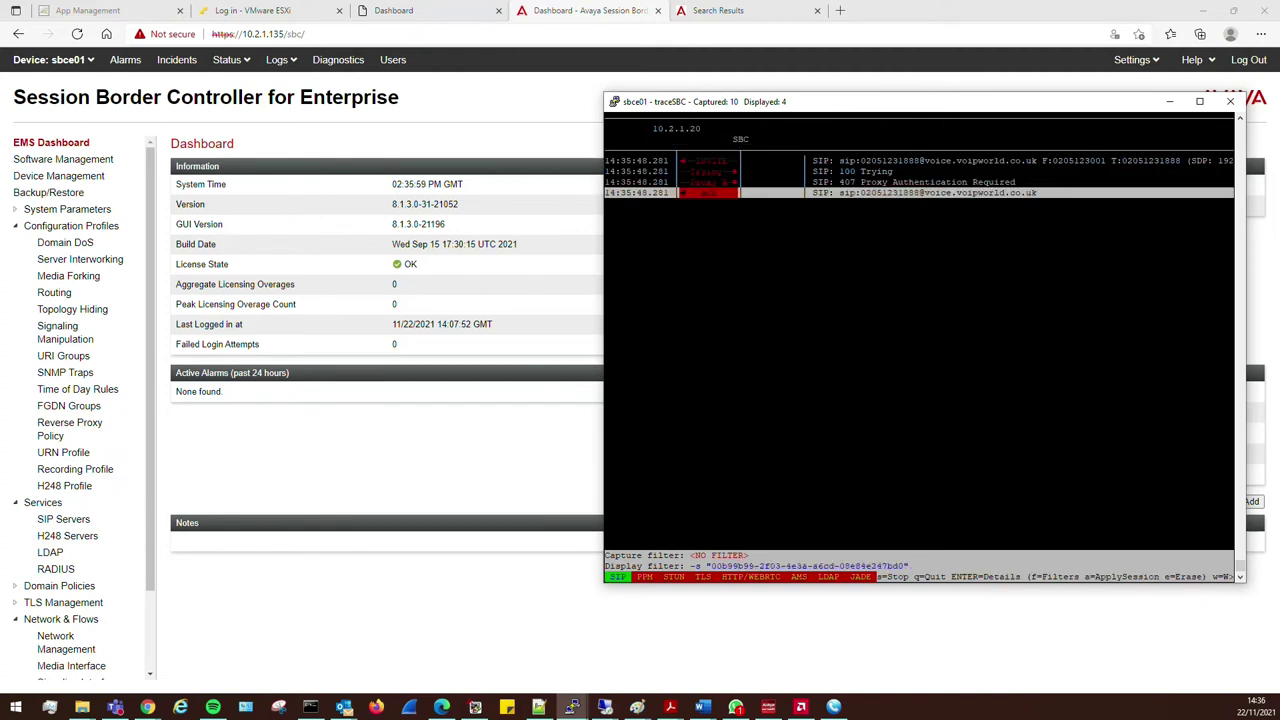
{"action": "key", "text": "Escape"}
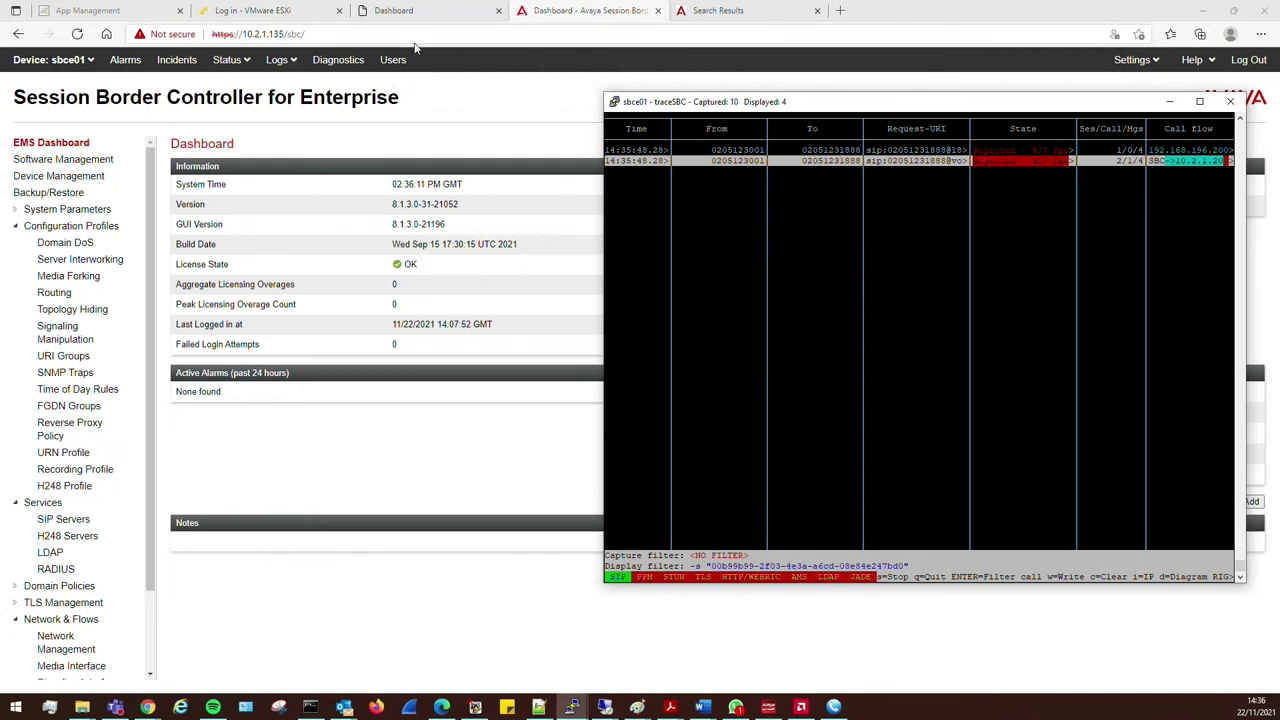
{"action": "left_click_drag", "start_coordinate": [926, 106], "coordinate": [834, 143]}
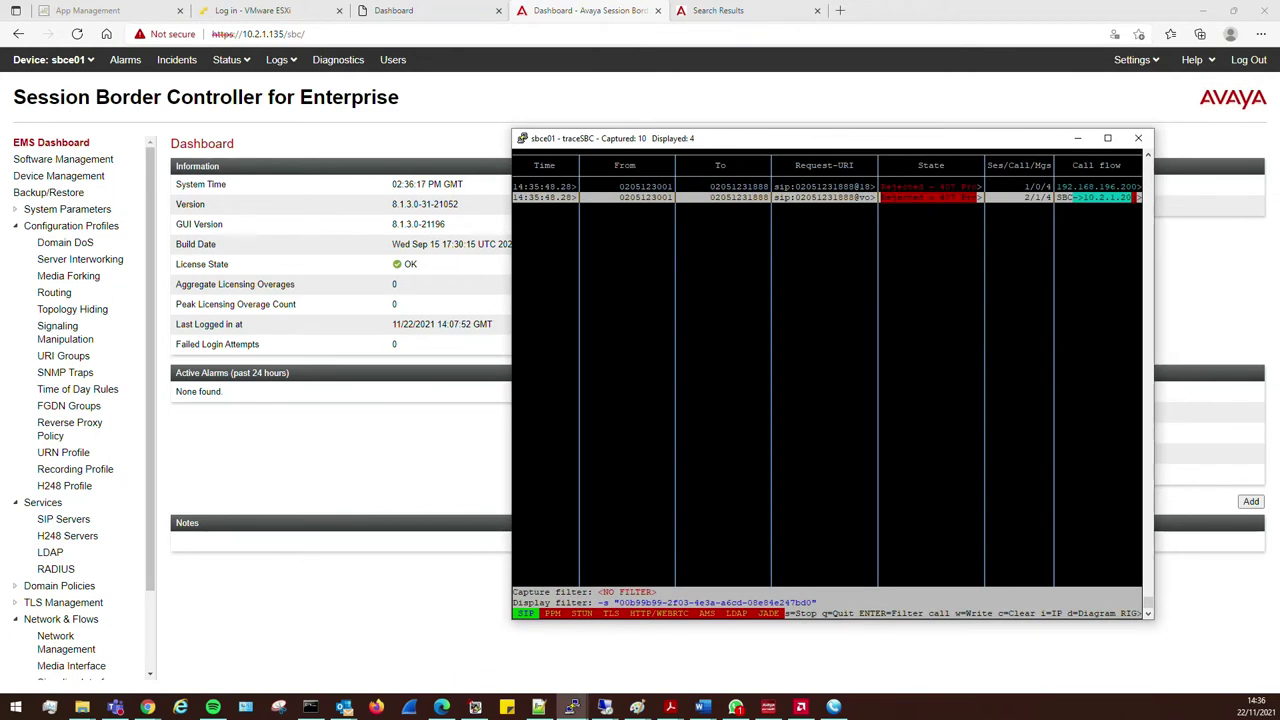
Step: Discard the domain edit and start a new SIP entity named SBCE001
{"action": "left_click", "coordinate": [399, 16]}
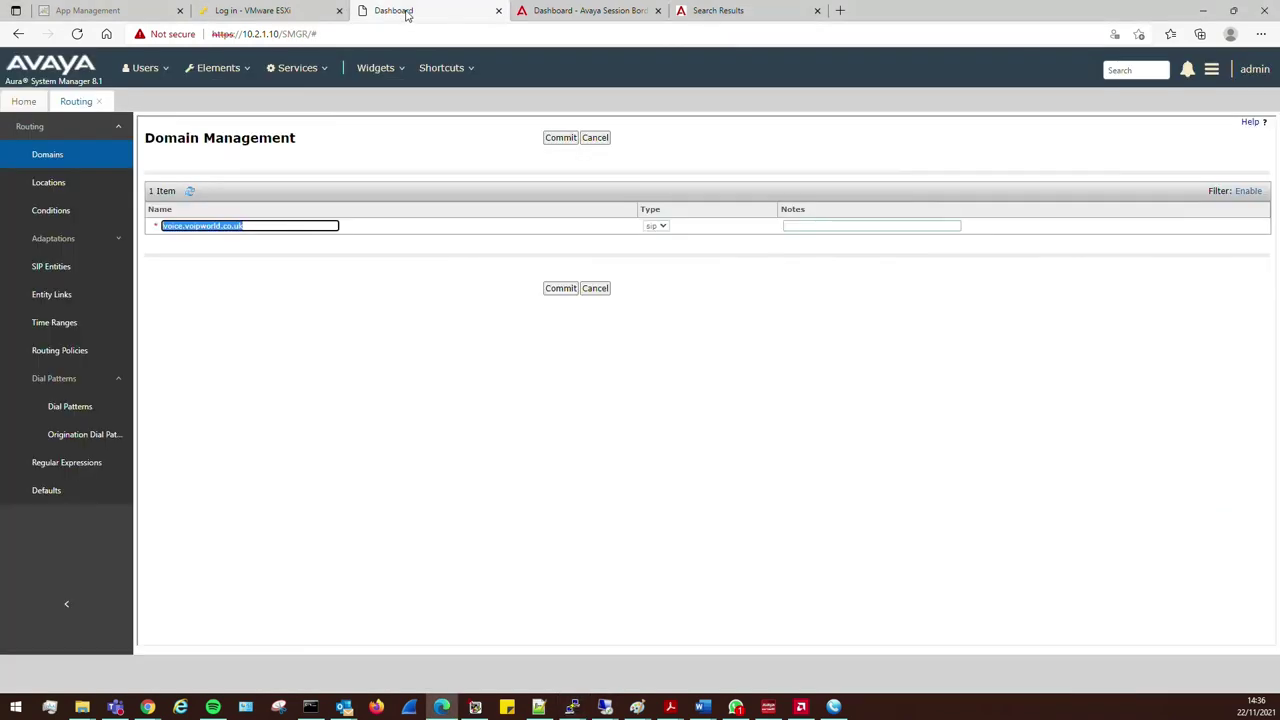
{"action": "left_click", "coordinate": [595, 288]}
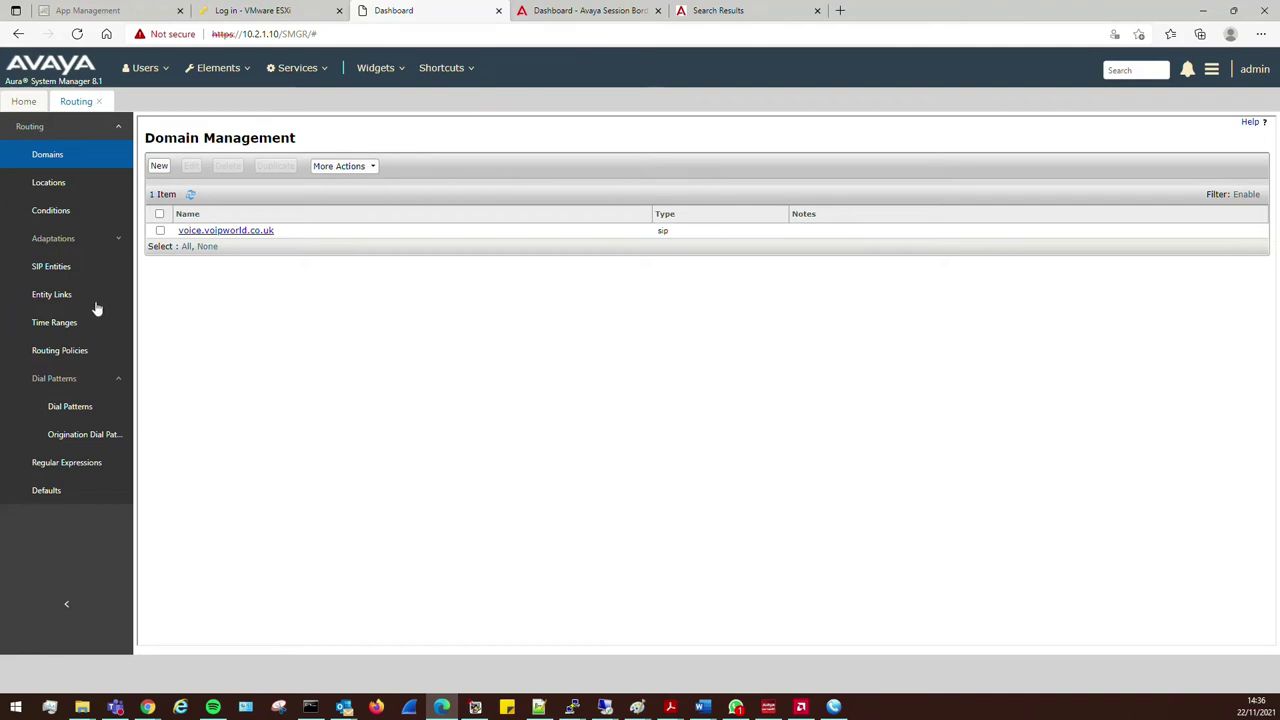
{"action": "left_click", "coordinate": [51, 267]}
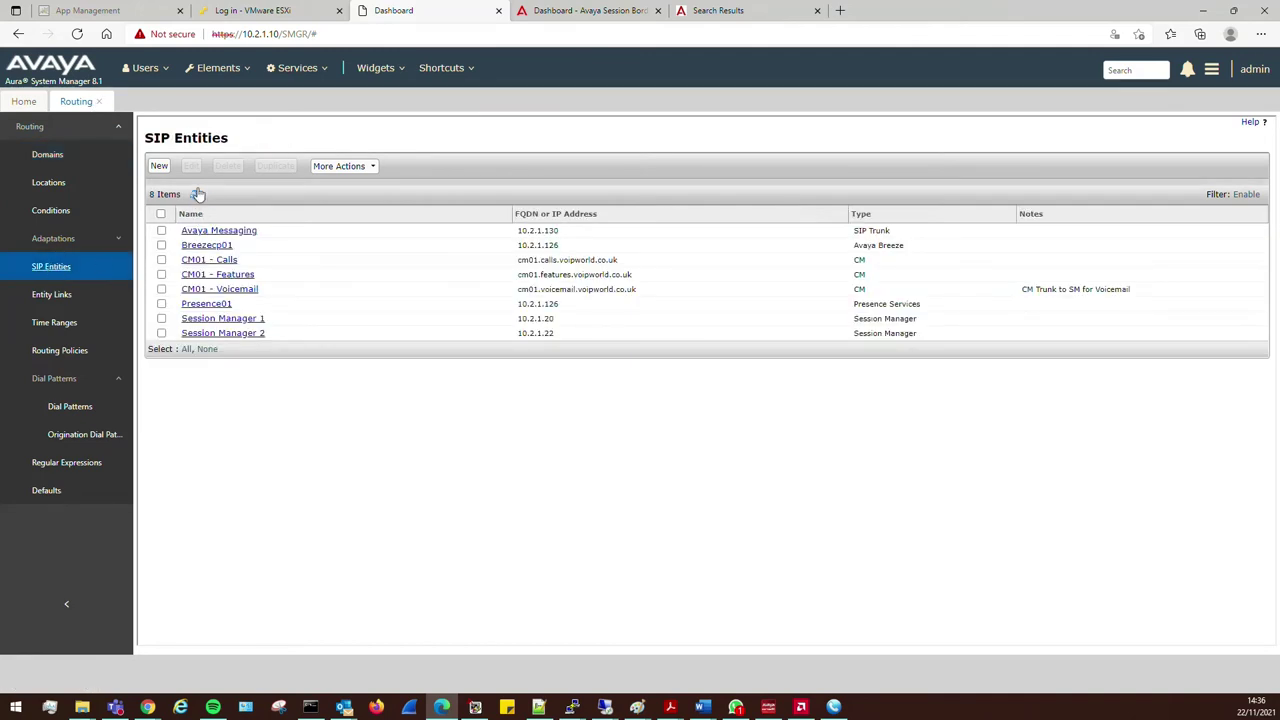
{"action": "left_click", "coordinate": [157, 167]}
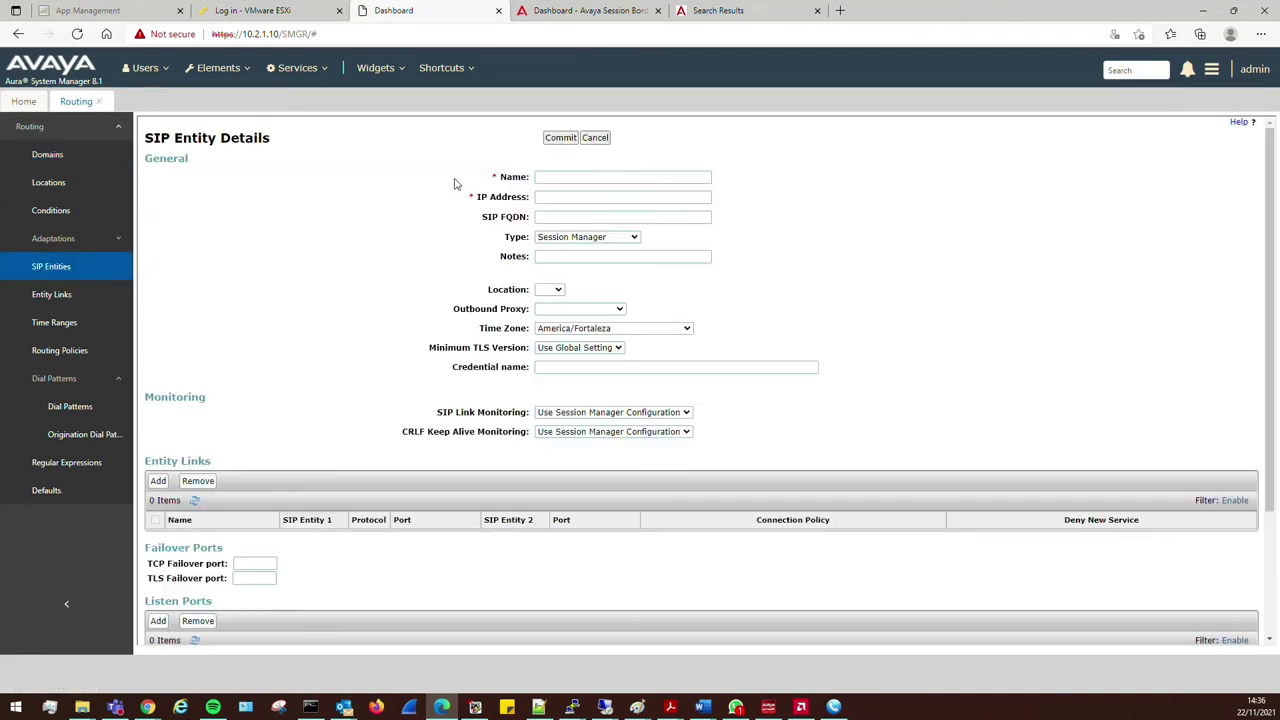
{"action": "left_click", "coordinate": [566, 176]}
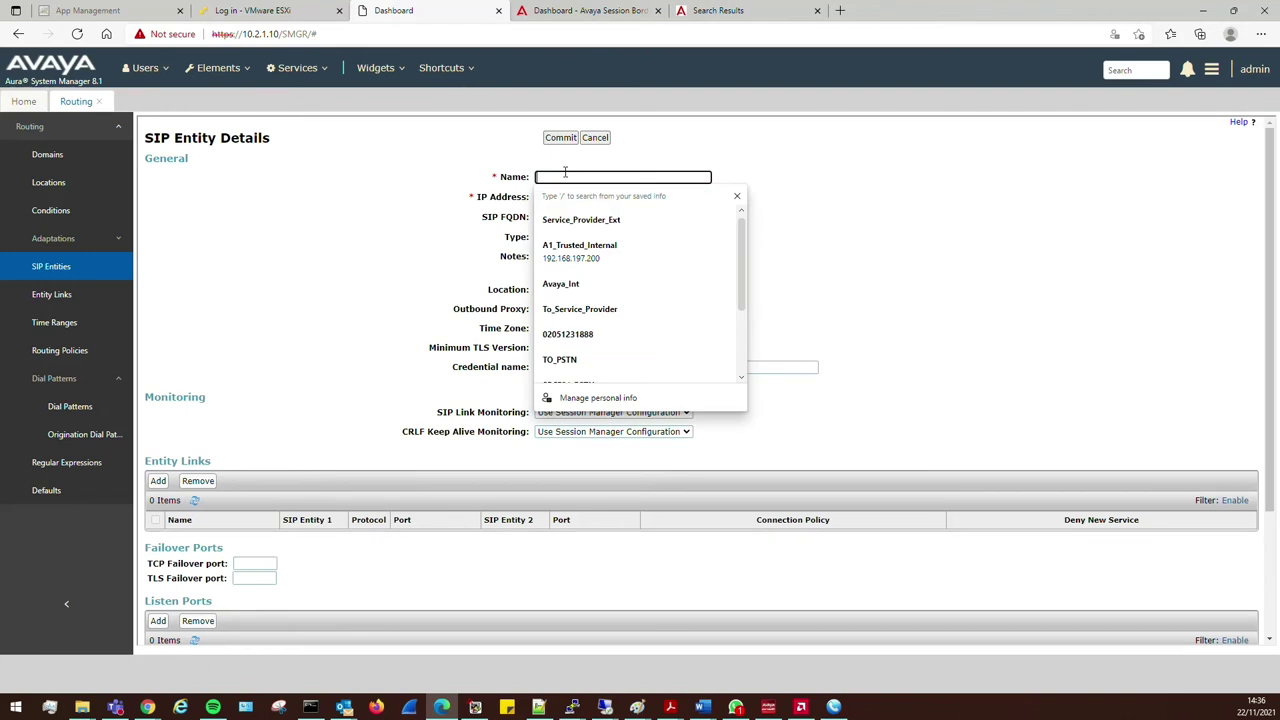
{"action": "type", "text": "SBCE0"}
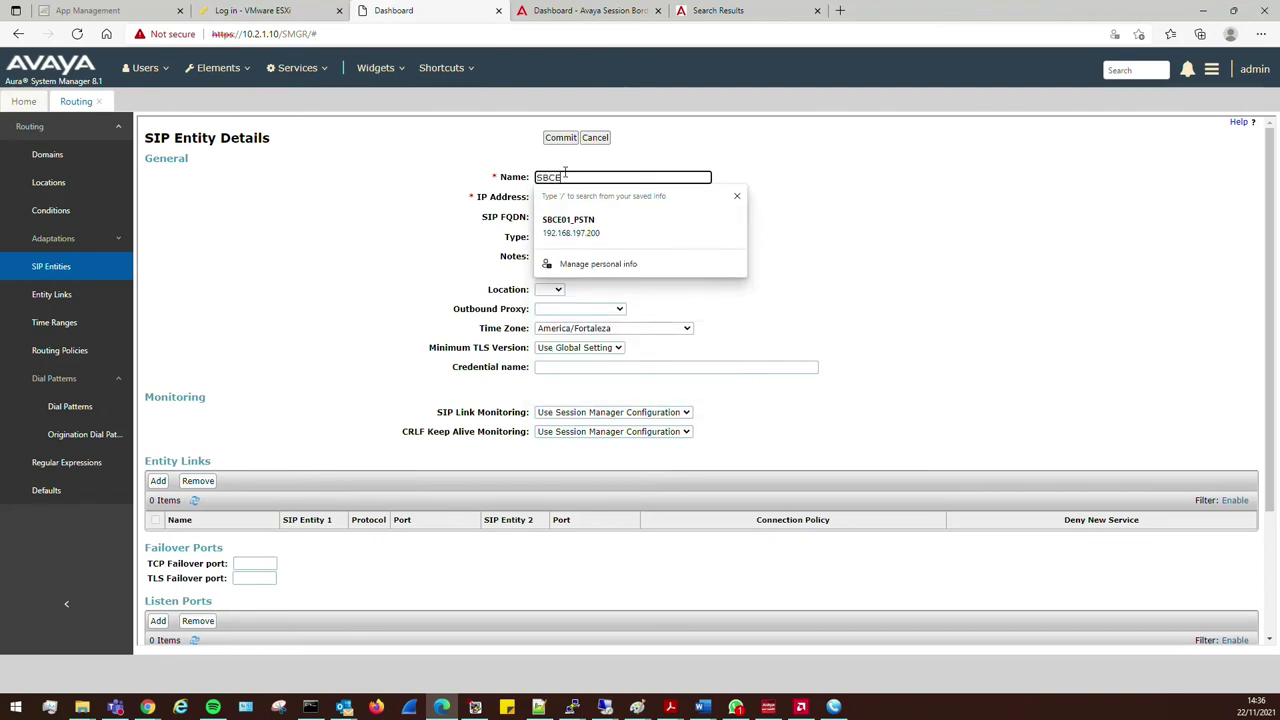
{"action": "type", "text": "01"}
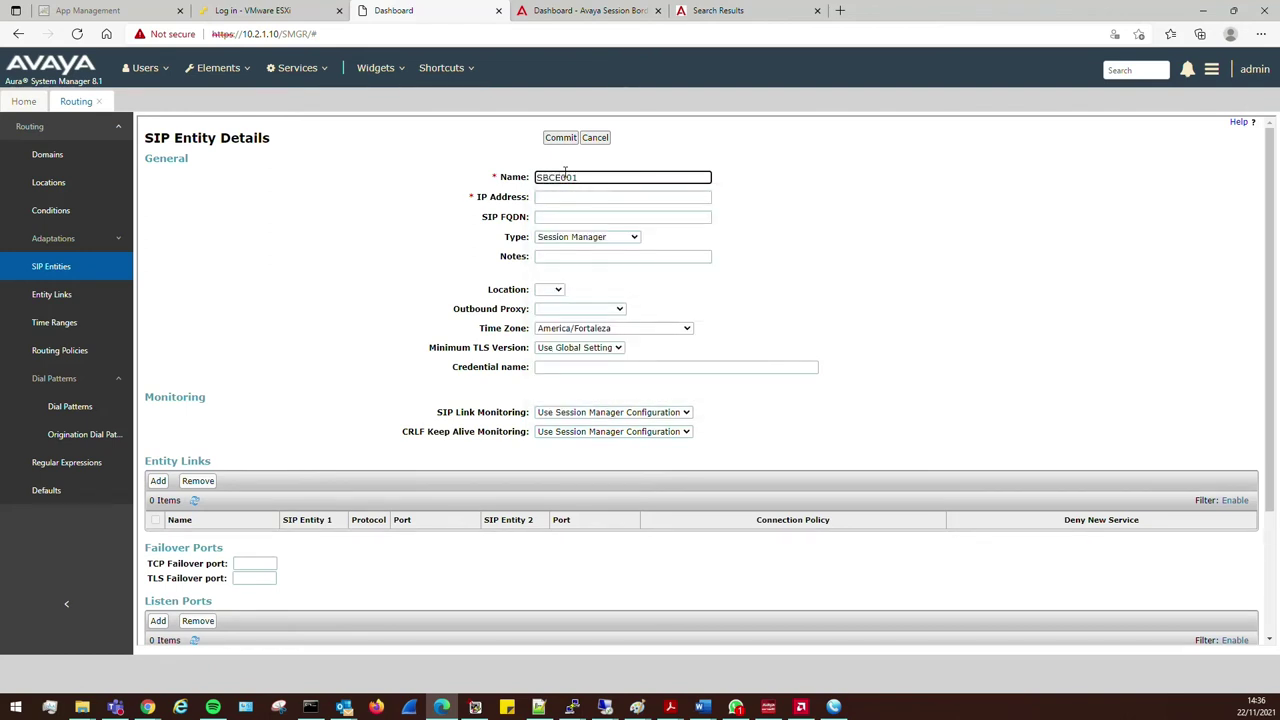
{"action": "key", "text": "Return"}
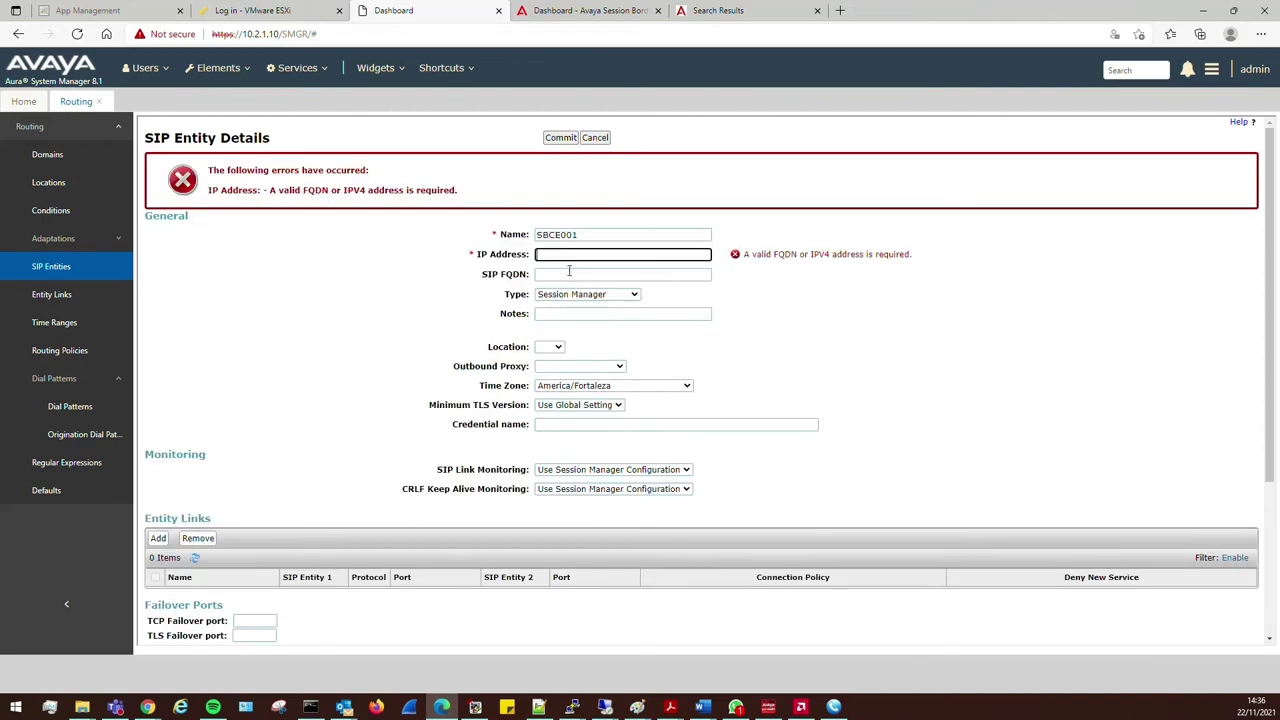
Step: Set its type to SIP Trunk and address to 192.168.197.200, then close the Search Results tab
{"action": "left_click", "coordinate": [566, 293]}
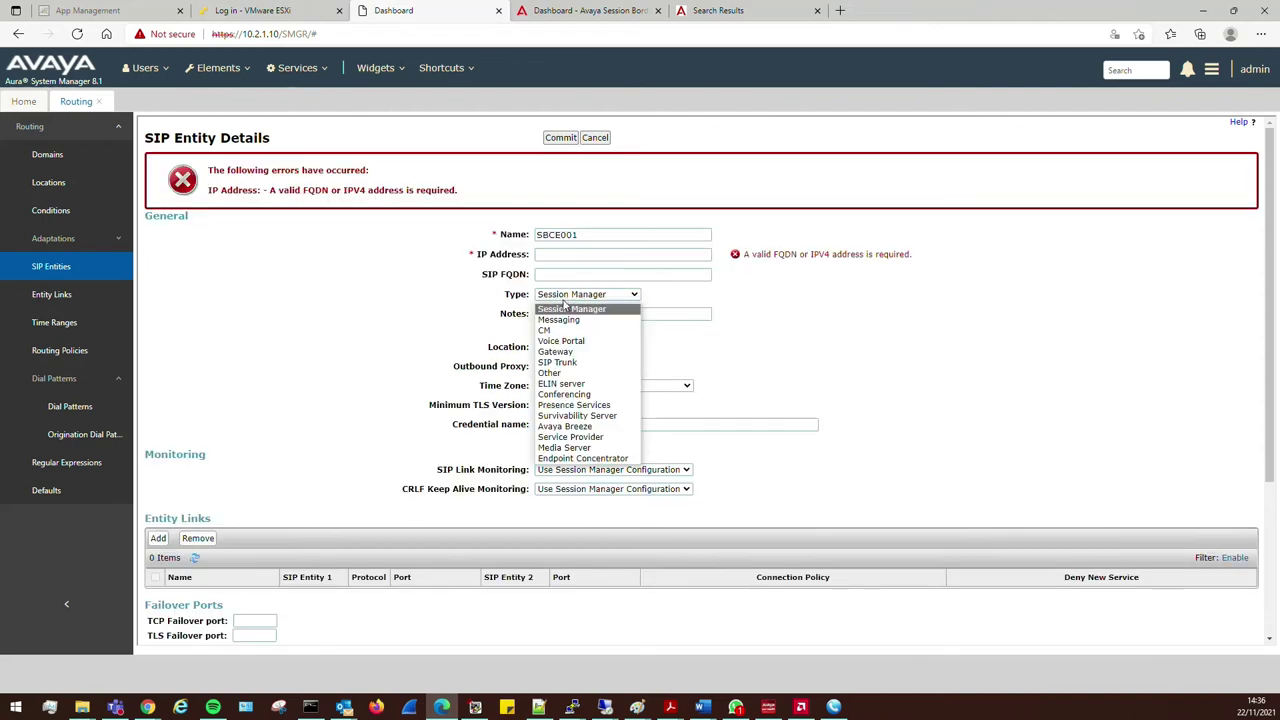
{"action": "left_click", "coordinate": [562, 356]}
{"action": "left_click", "coordinate": [549, 197]}
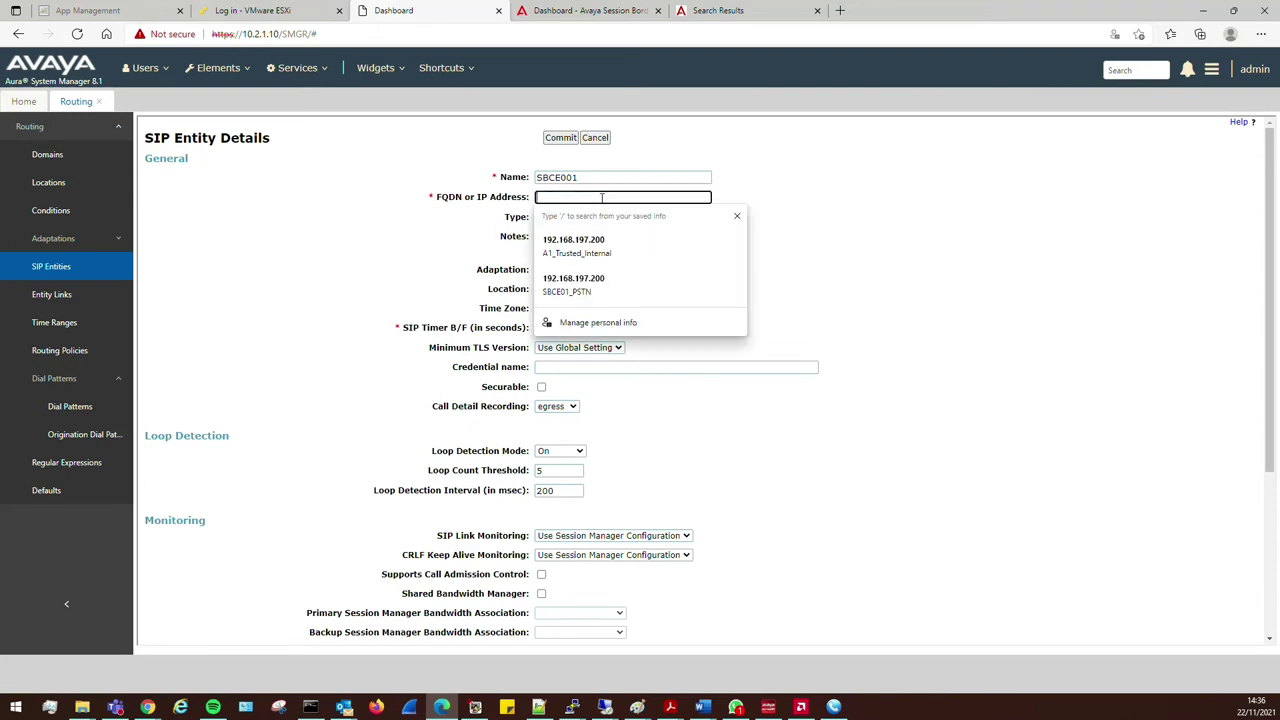
{"action": "left_click", "coordinate": [586, 246]}
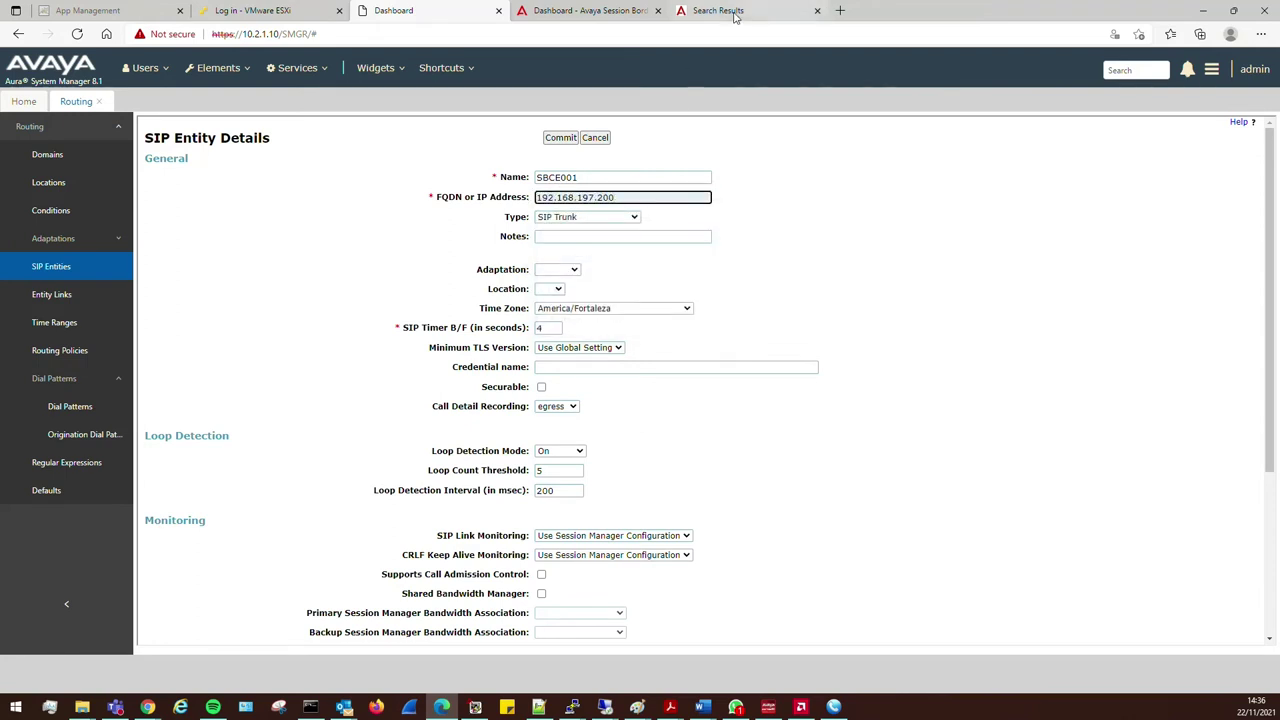
{"action": "left_click", "coordinate": [735, 16]}
{"action": "left_click", "coordinate": [817, 10]}
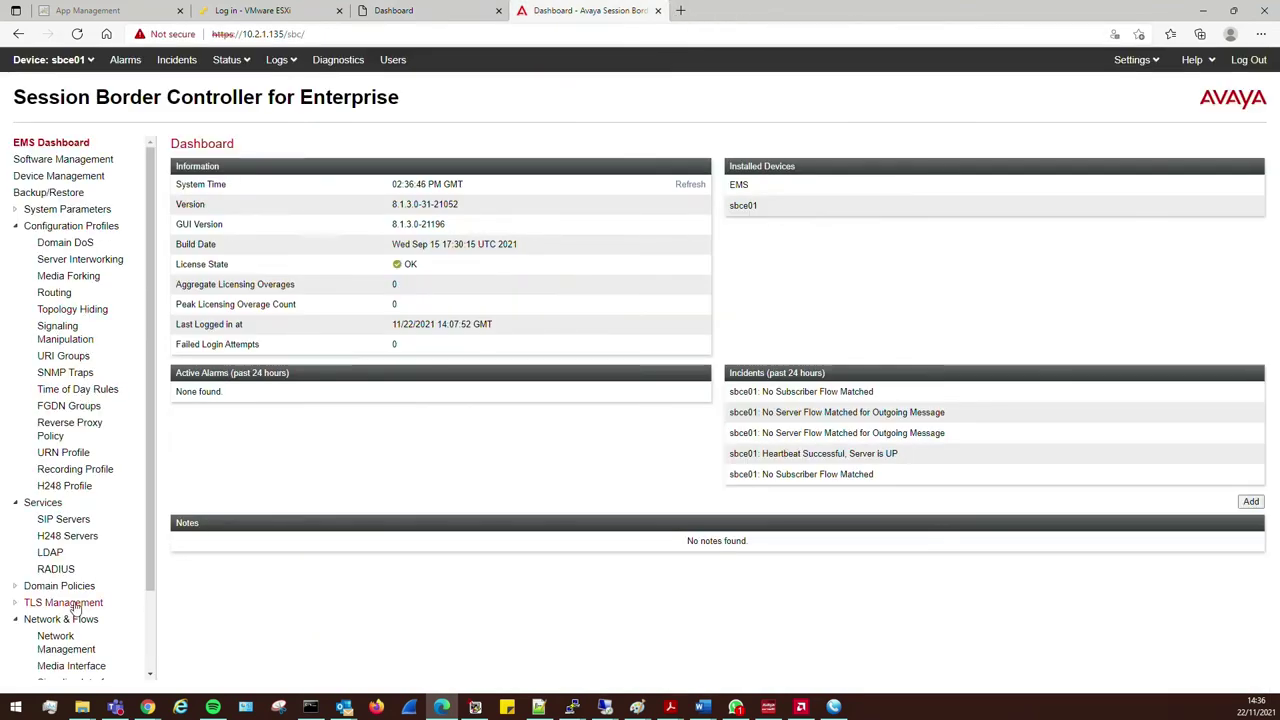
Step: Confirm on the SBC's Signaling Interface page that Avaya_Int uses 192.168.197.200, then return to System Manager
{"action": "left_click", "coordinate": [62, 645]}
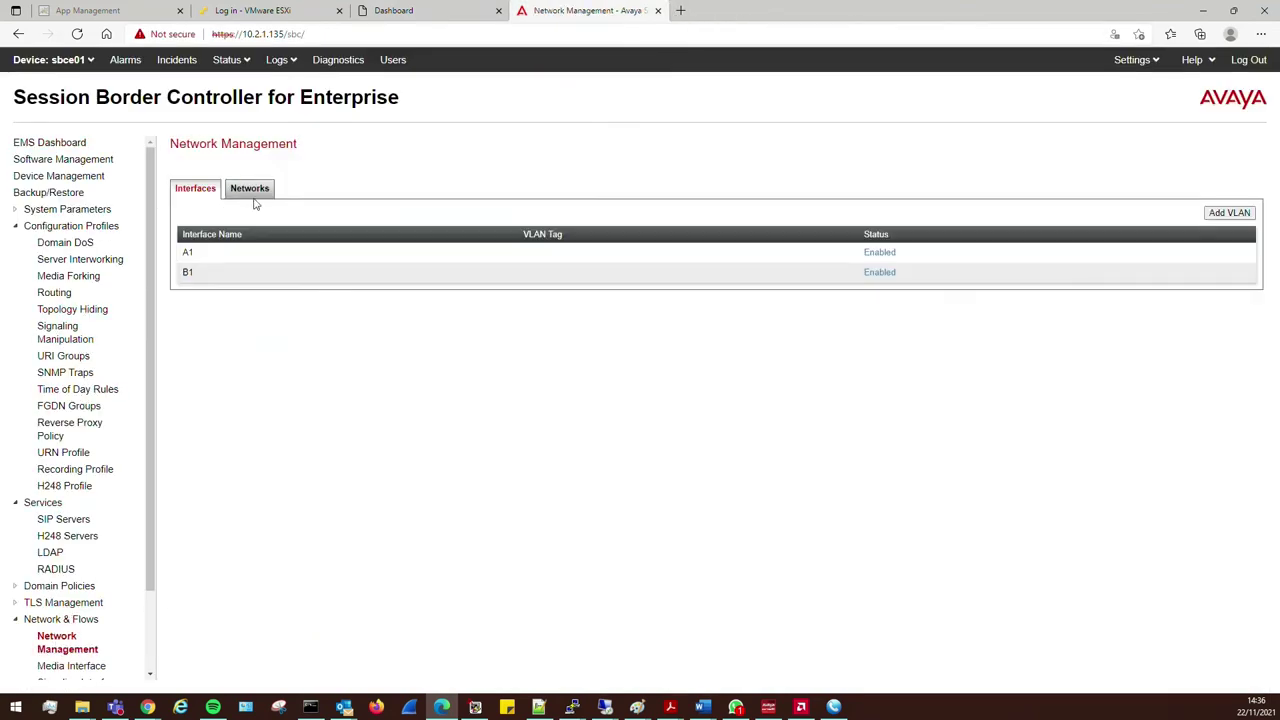
{"action": "scroll", "coordinate": [100, 598], "scroll_direction": "down", "scroll_amount": 2}
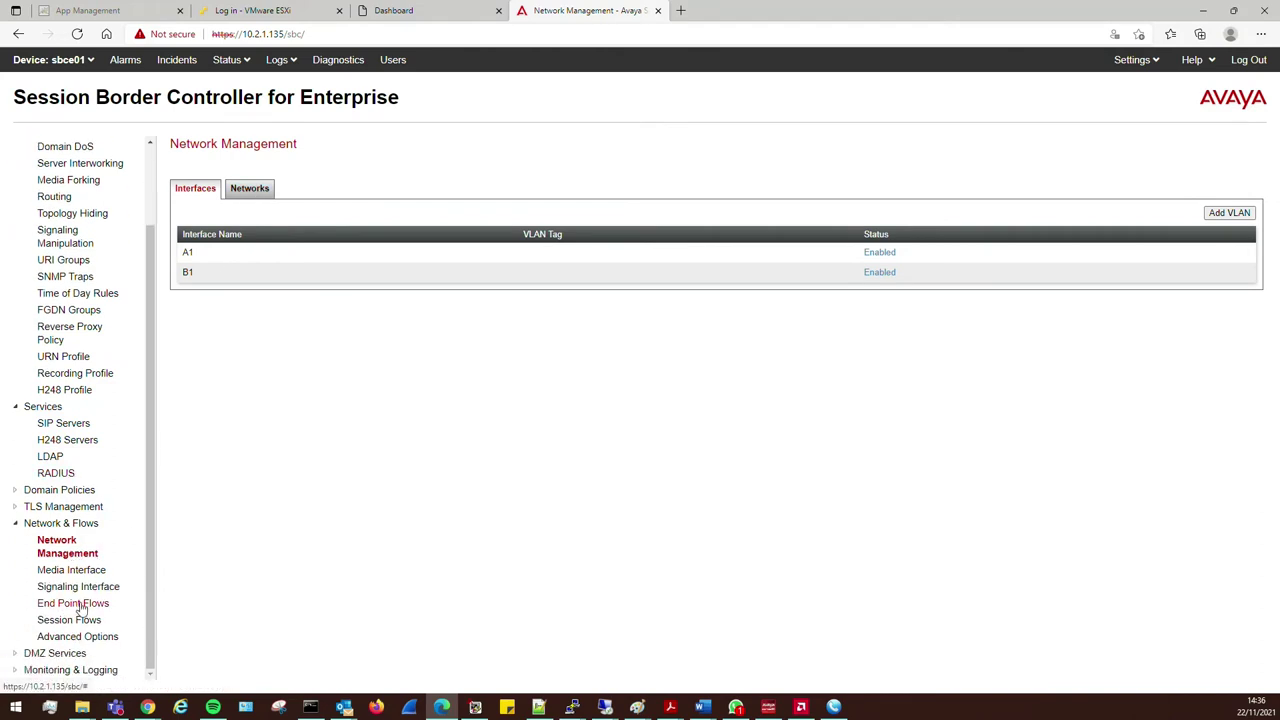
{"action": "left_click", "coordinate": [82, 587]}
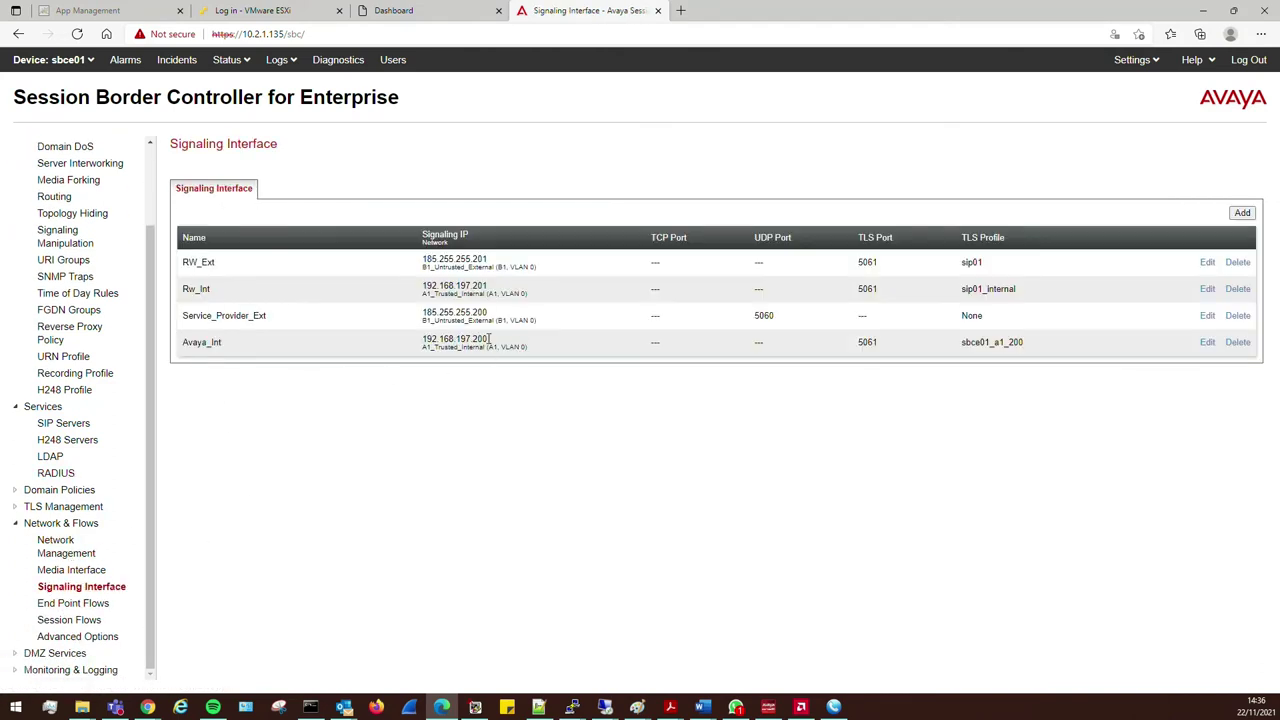
{"action": "left_click_drag", "start_coordinate": [490, 340], "coordinate": [420, 340]}
{"action": "left_click", "coordinate": [400, 12]}
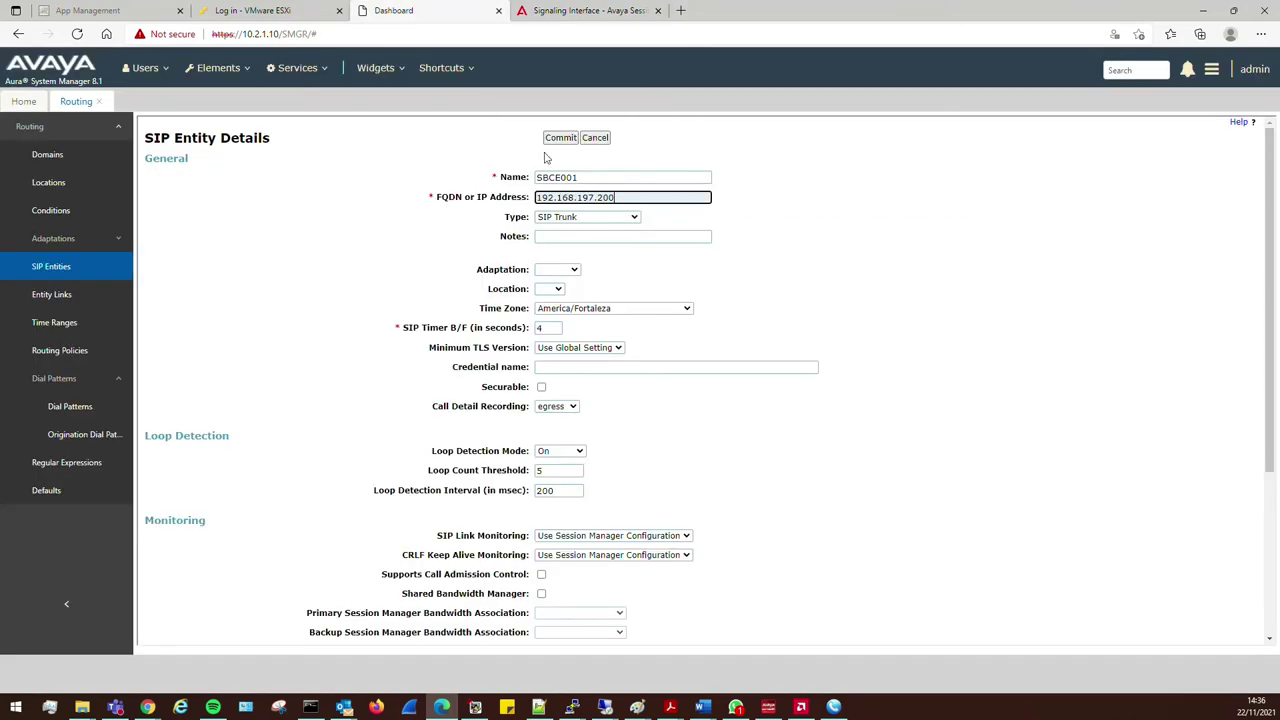
Step: Set SBCE001's location to Lab and its time zone to Europe/London
{"action": "scroll", "coordinate": [728, 333], "scroll_direction": "down", "scroll_amount": 1}
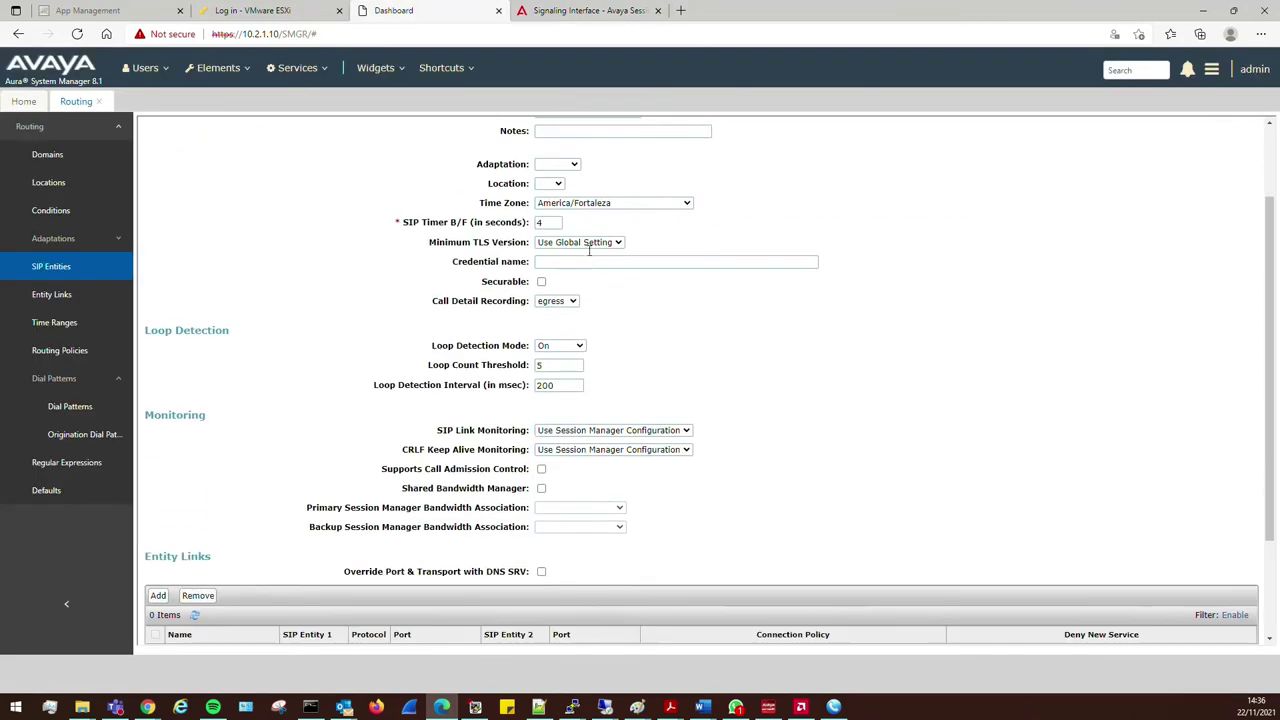
{"action": "left_click", "coordinate": [544, 208]}
{"action": "left_click", "coordinate": [628, 205]}
{"action": "type", "text": "eu"}
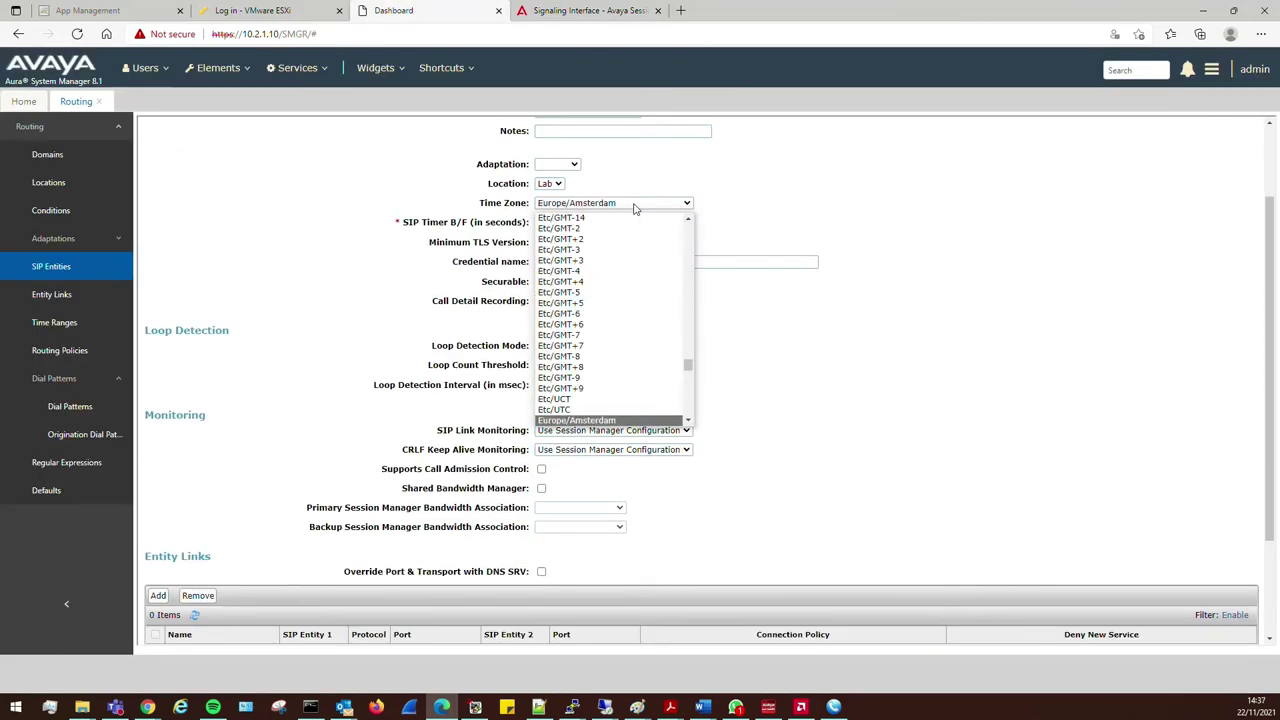
{"action": "scroll", "coordinate": [605, 370], "scroll_direction": "down", "scroll_amount": 5}
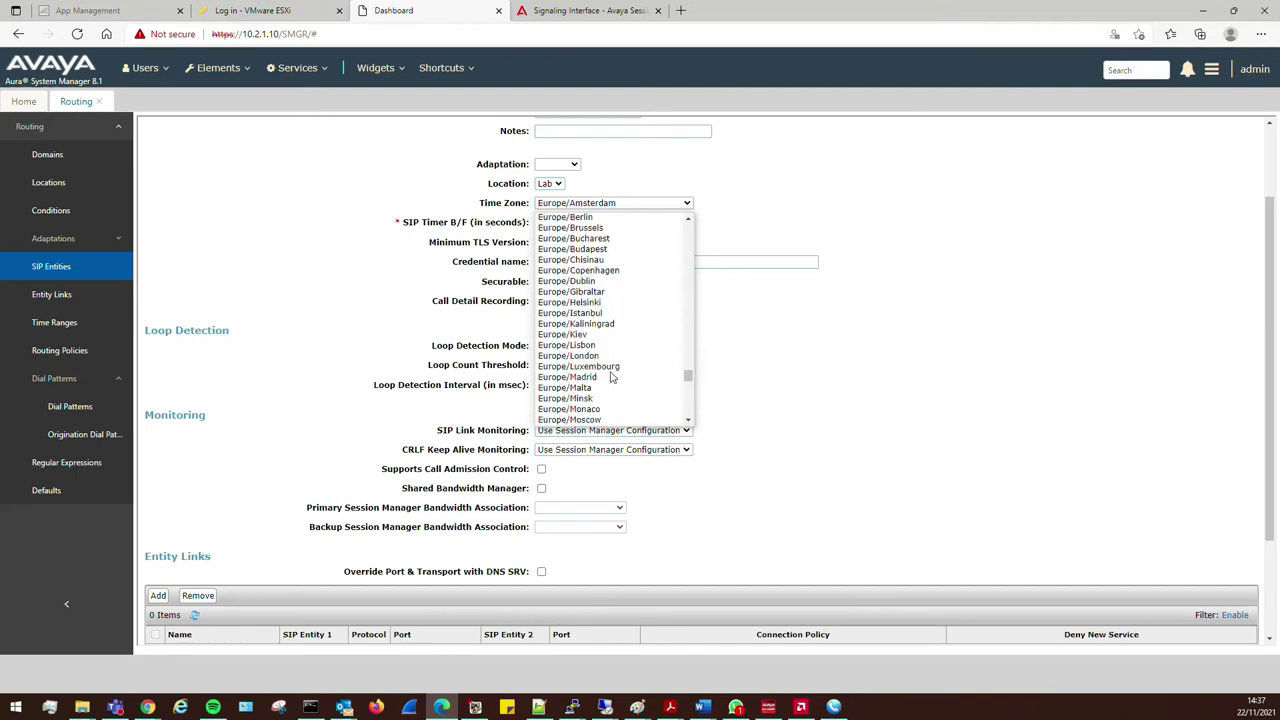
{"action": "left_click", "coordinate": [612, 346]}
{"action": "scroll", "coordinate": [834, 386], "scroll_direction": "down", "scroll_amount": 2}
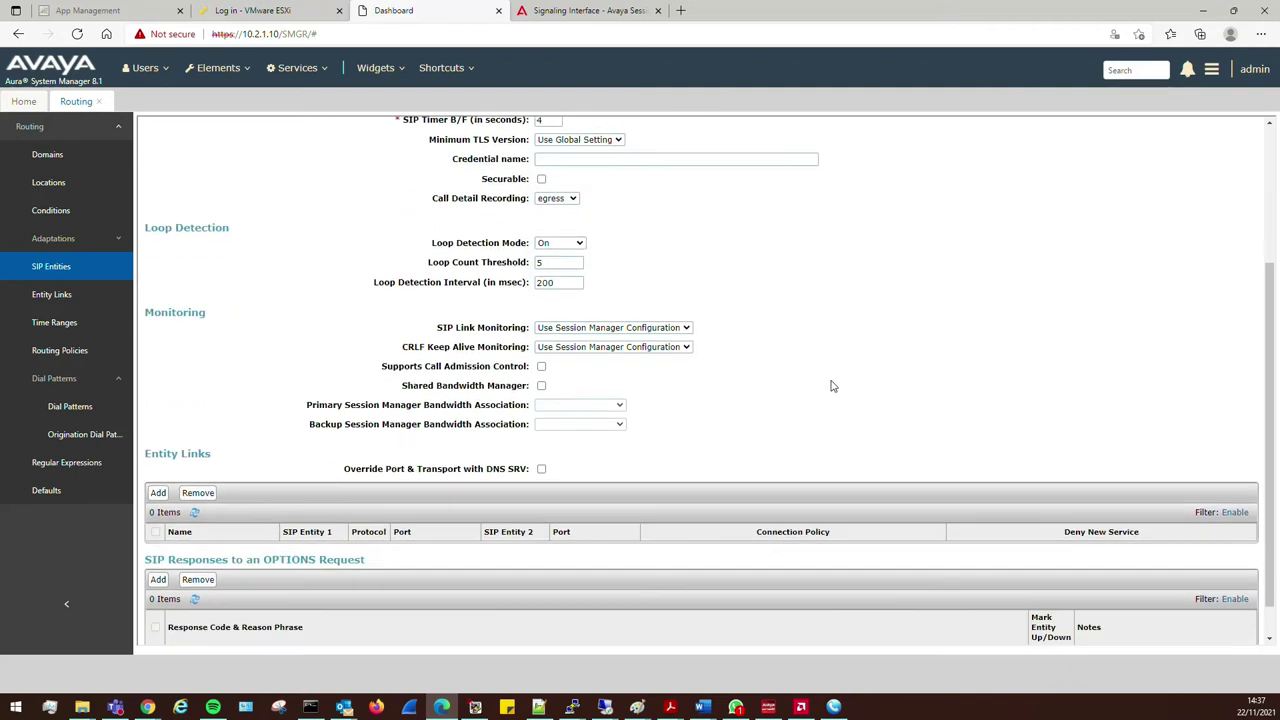
Step: Add entity links to Session Manager 1 and Session Manager 2, then commit the entity
{"action": "left_click", "coordinate": [158, 453]}
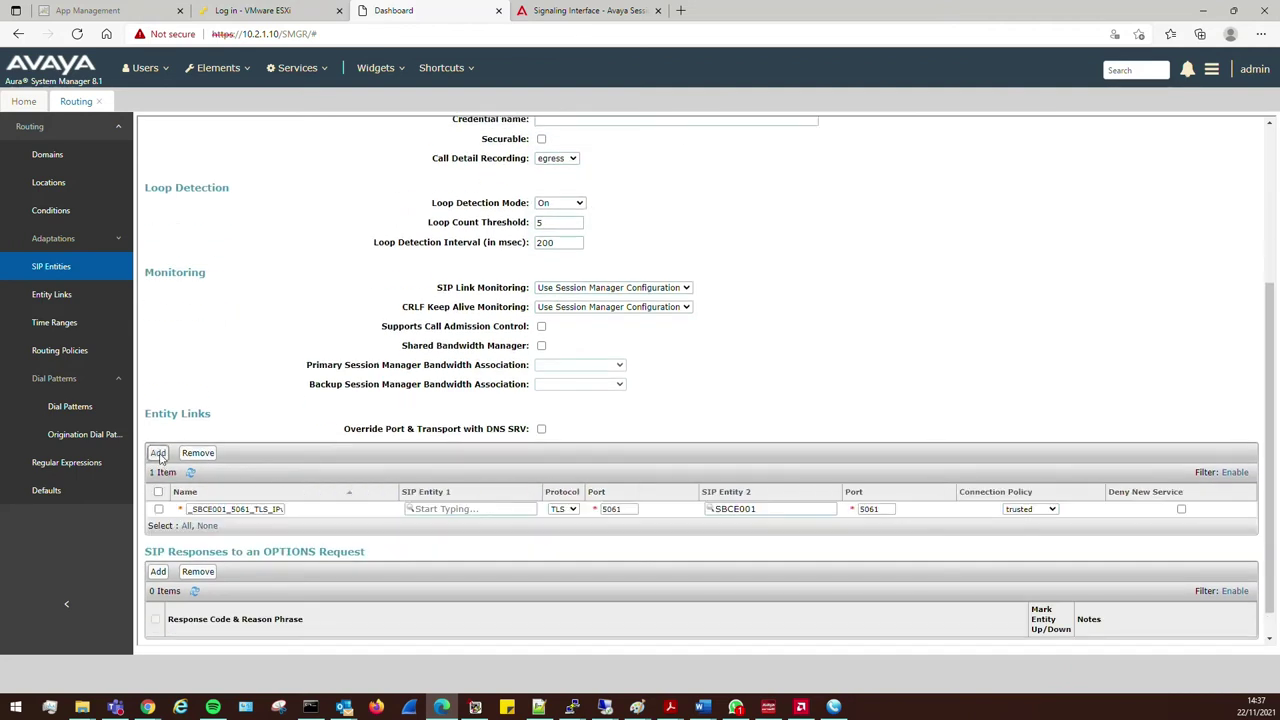
{"action": "left_click", "coordinate": [158, 453]}
{"action": "left_click", "coordinate": [477, 509]}
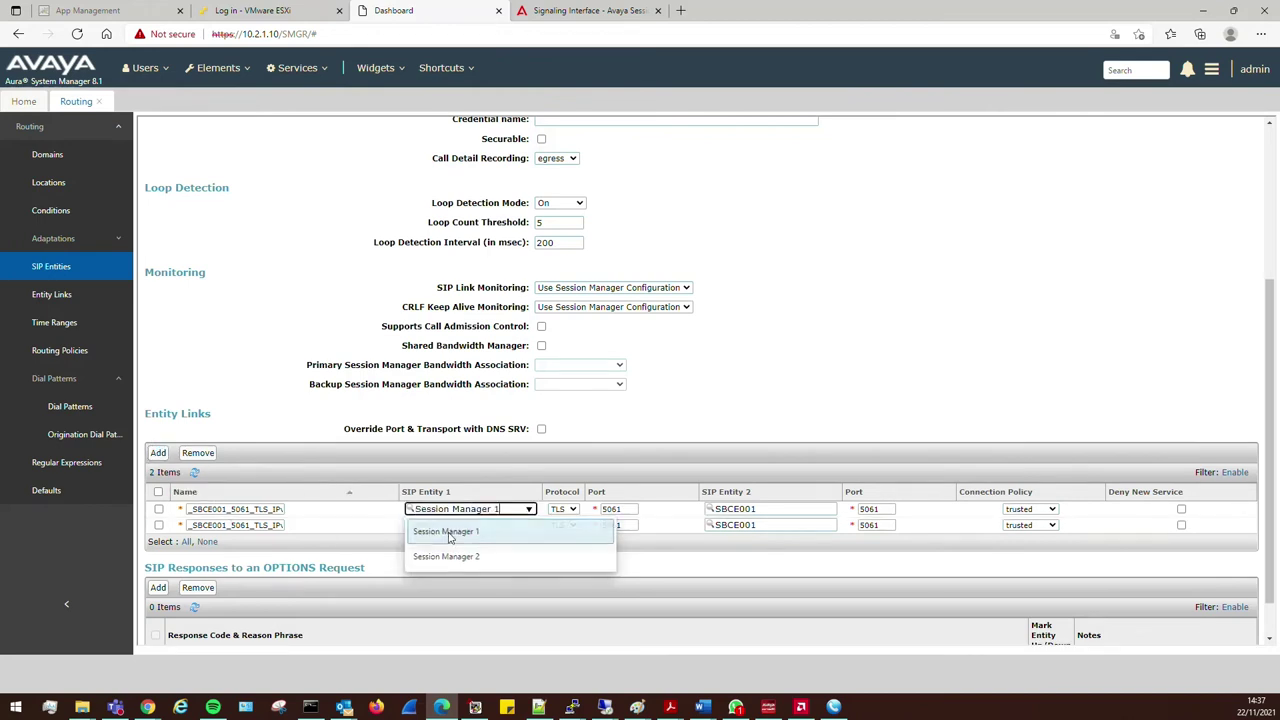
{"action": "left_click", "coordinate": [445, 531]}
{"action": "left_click", "coordinate": [465, 525]}
{"action": "left_click", "coordinate": [455, 573]}
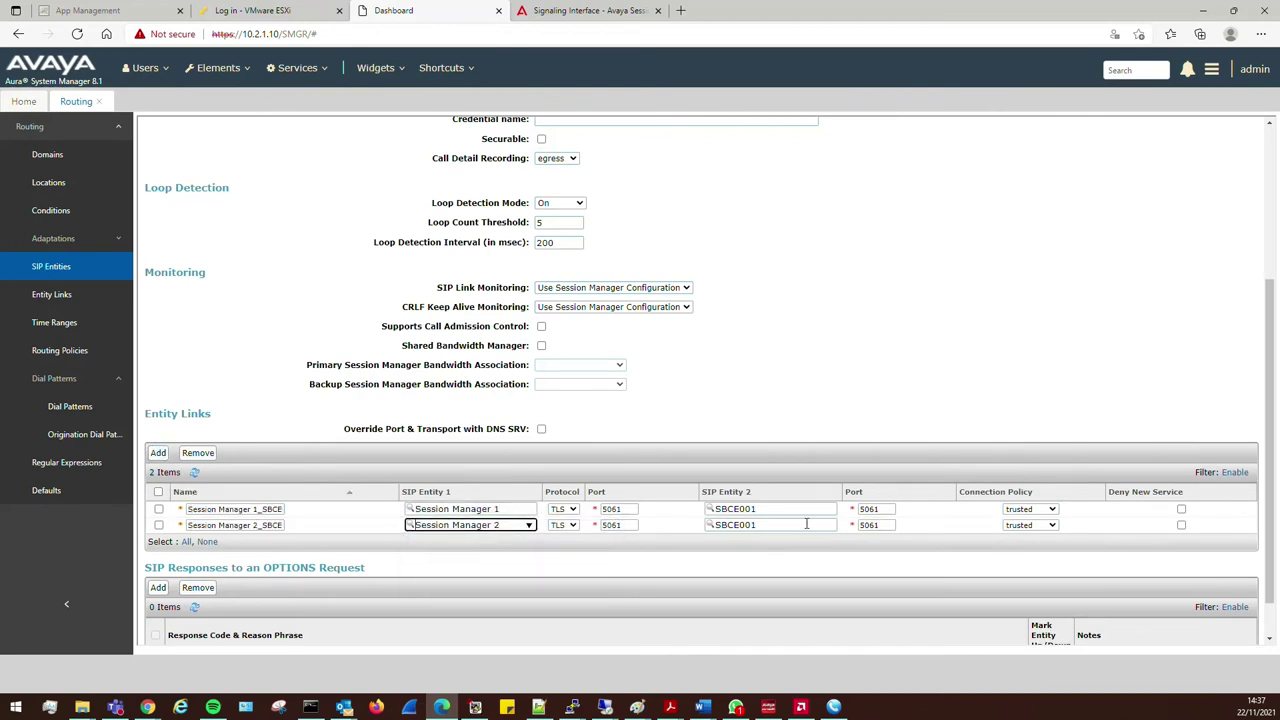
{"action": "scroll", "coordinate": [380, 523], "scroll_direction": "down", "scroll_amount": 1}
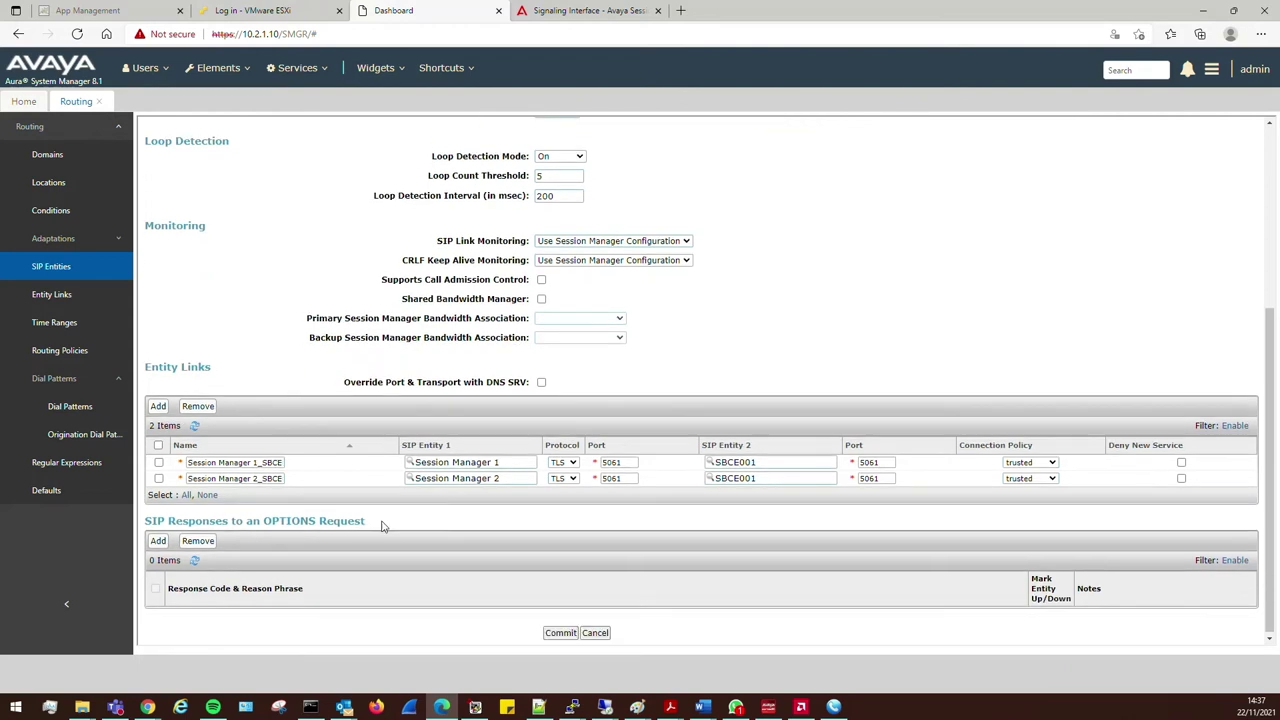
{"action": "left_click", "coordinate": [562, 632]}
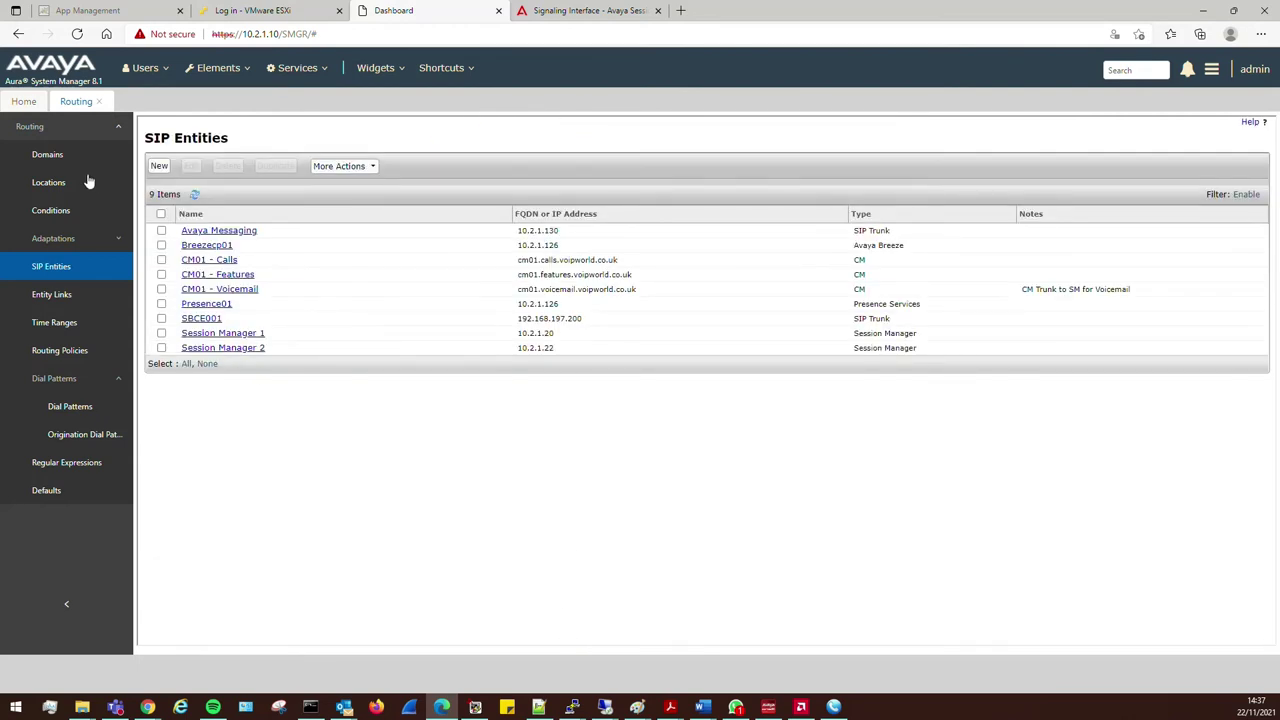
Step: Open Session Manager 1's entity link status via the Session Manager Dashboard's 3/7 Entity Monitoring link
{"action": "left_click", "coordinate": [228, 70]}
{"action": "mouse_move", "coordinate": [220, 456]}
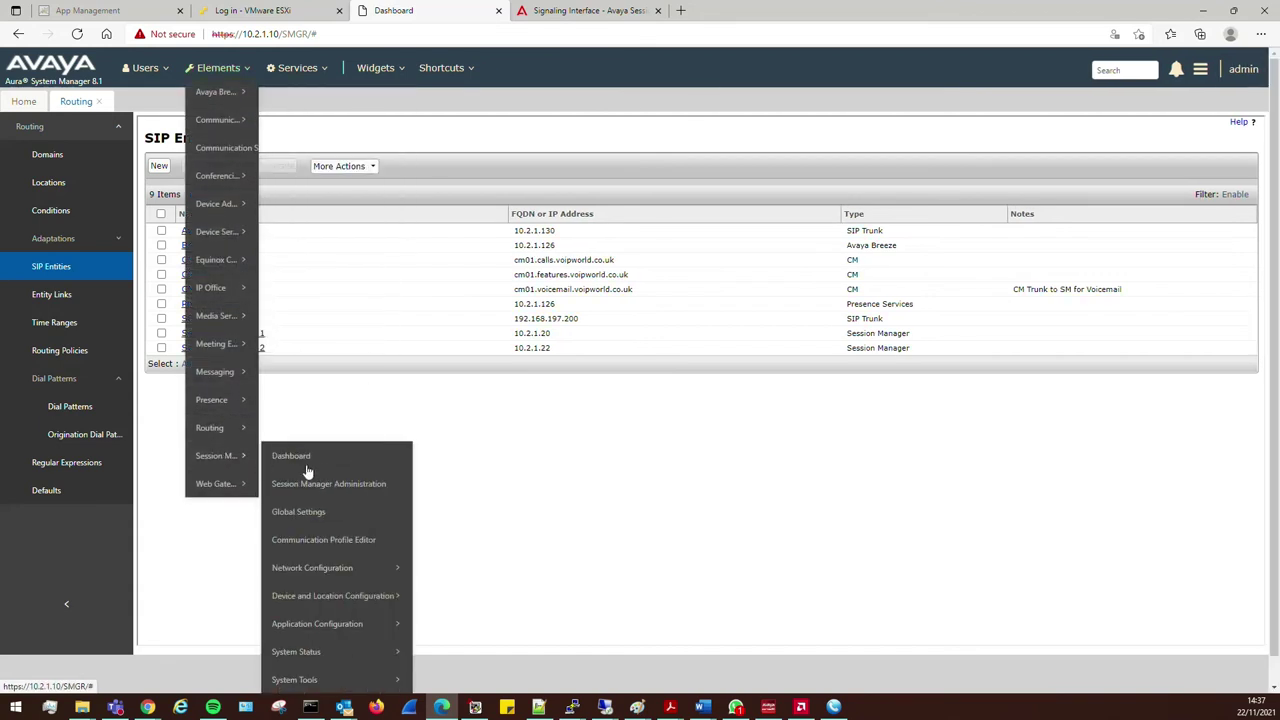
{"action": "left_click", "coordinate": [318, 463]}
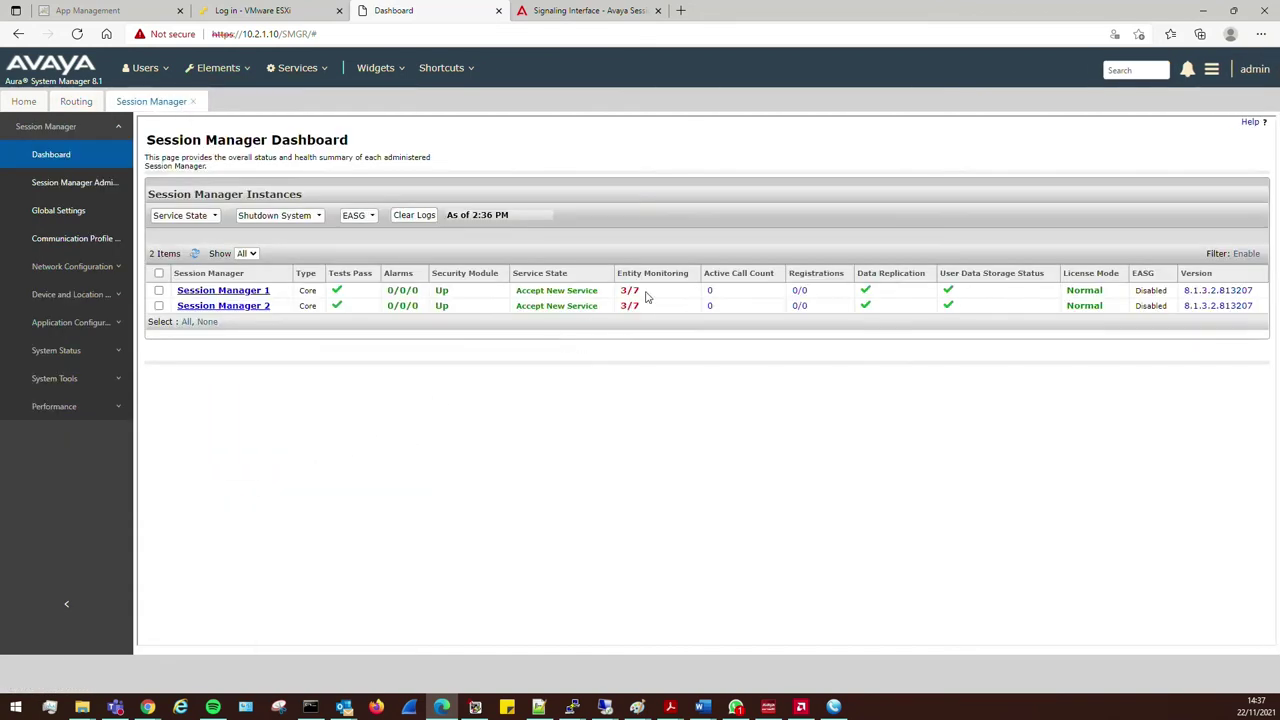
{"action": "left_click", "coordinate": [629, 289]}
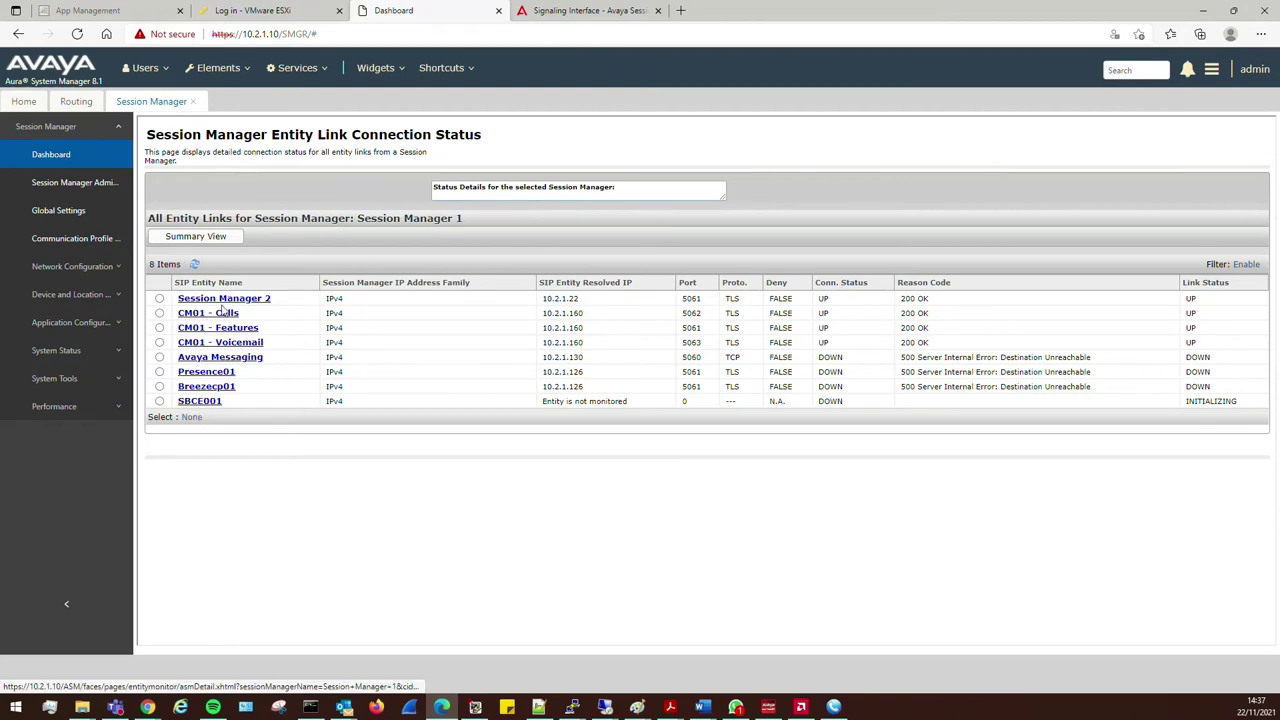
{"action": "left_click", "coordinate": [571, 707]}
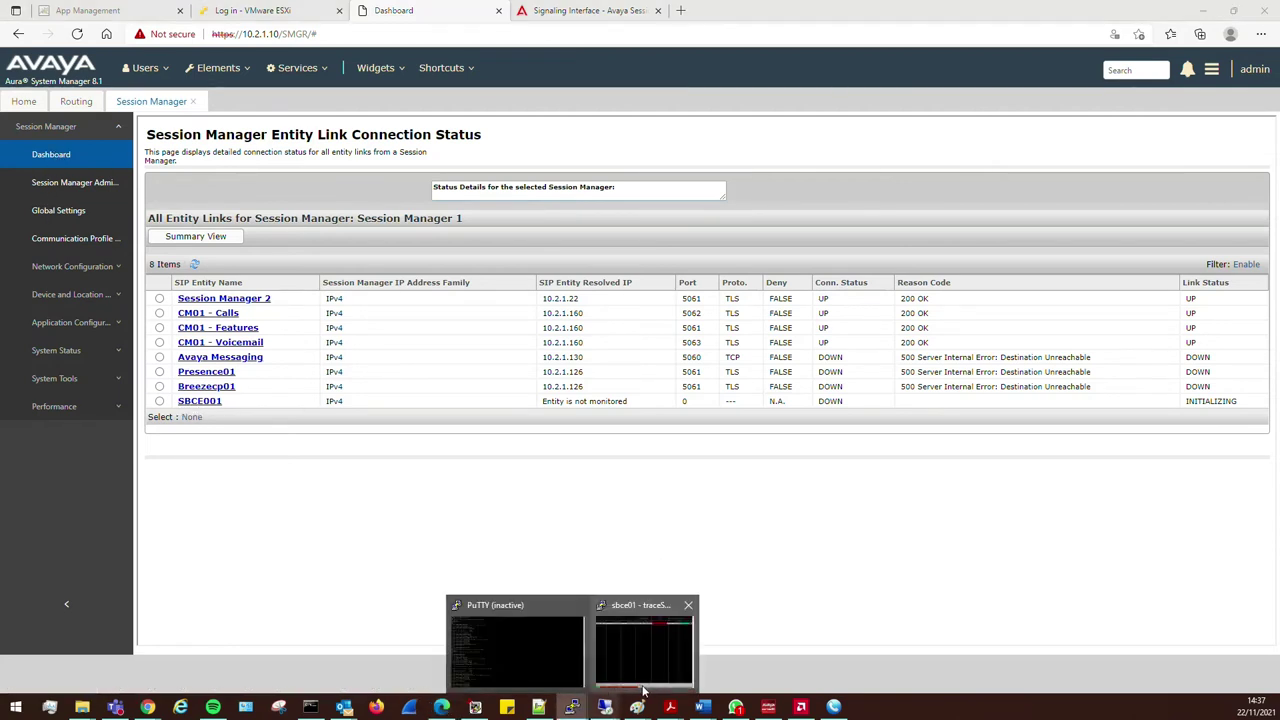
Step: Clear the traceSBC capture and redial the test number from MicroSIP's Logs, exposing the 404 No route available response
{"action": "left_click", "coordinate": [643, 650]}
{"action": "key", "text": "c"}
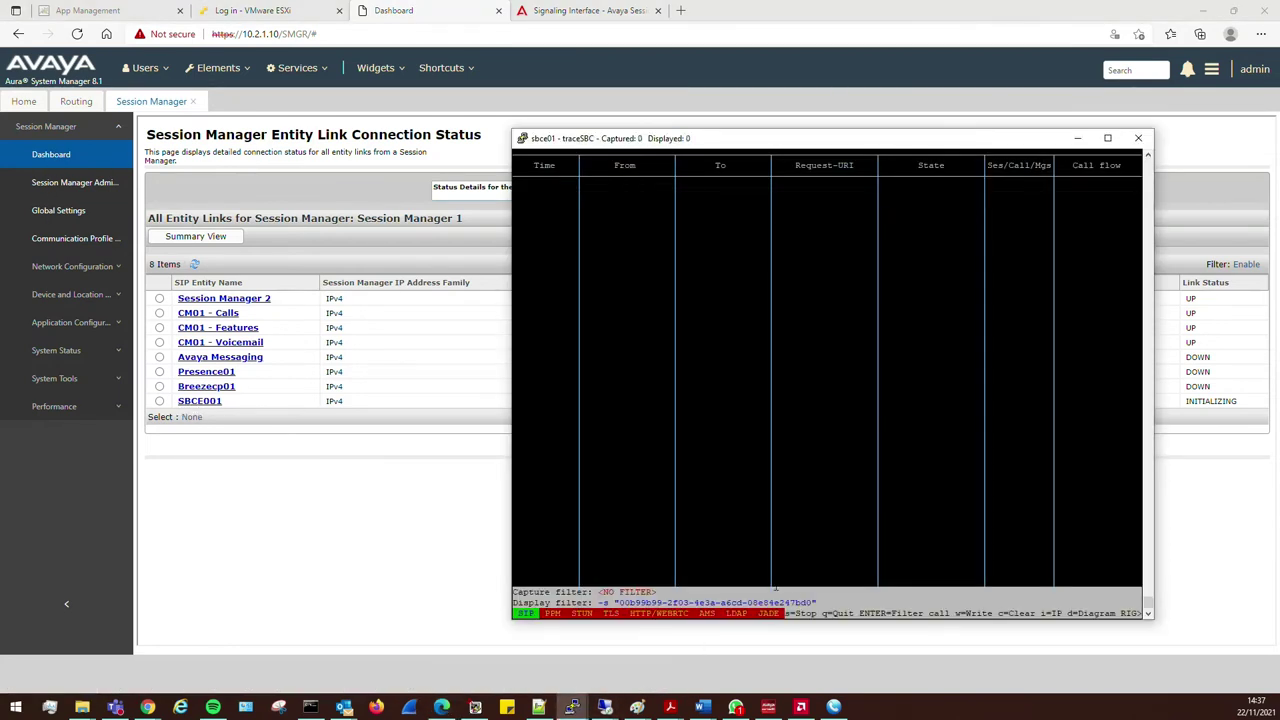
{"action": "left_click", "coordinate": [833, 706]}
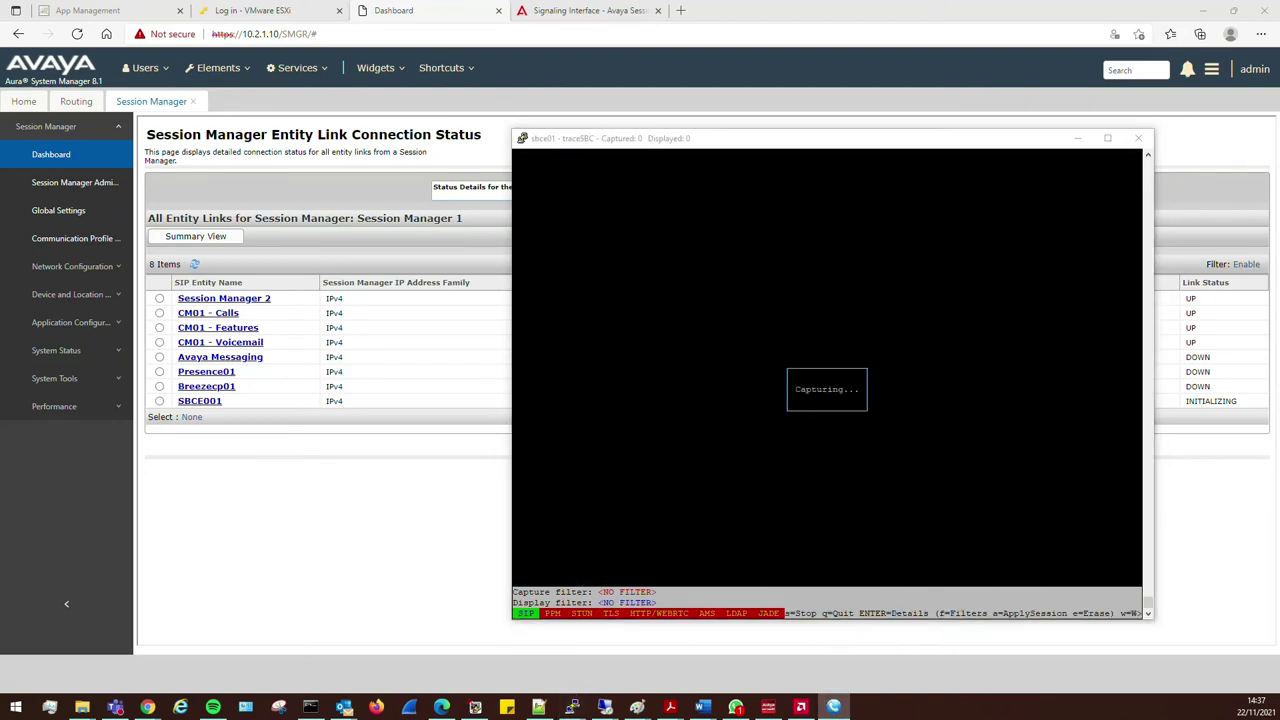
{"action": "left_click", "coordinate": [216, 224]}
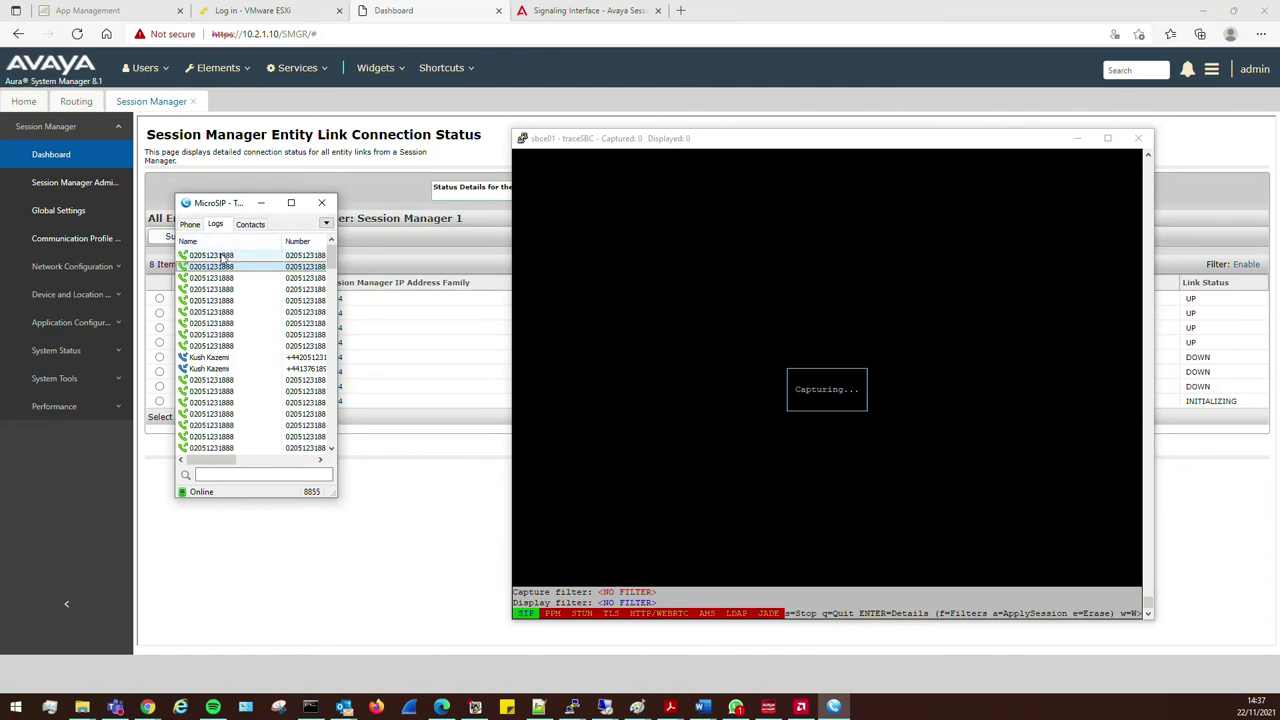
{"action": "double_click", "coordinate": [222, 257]}
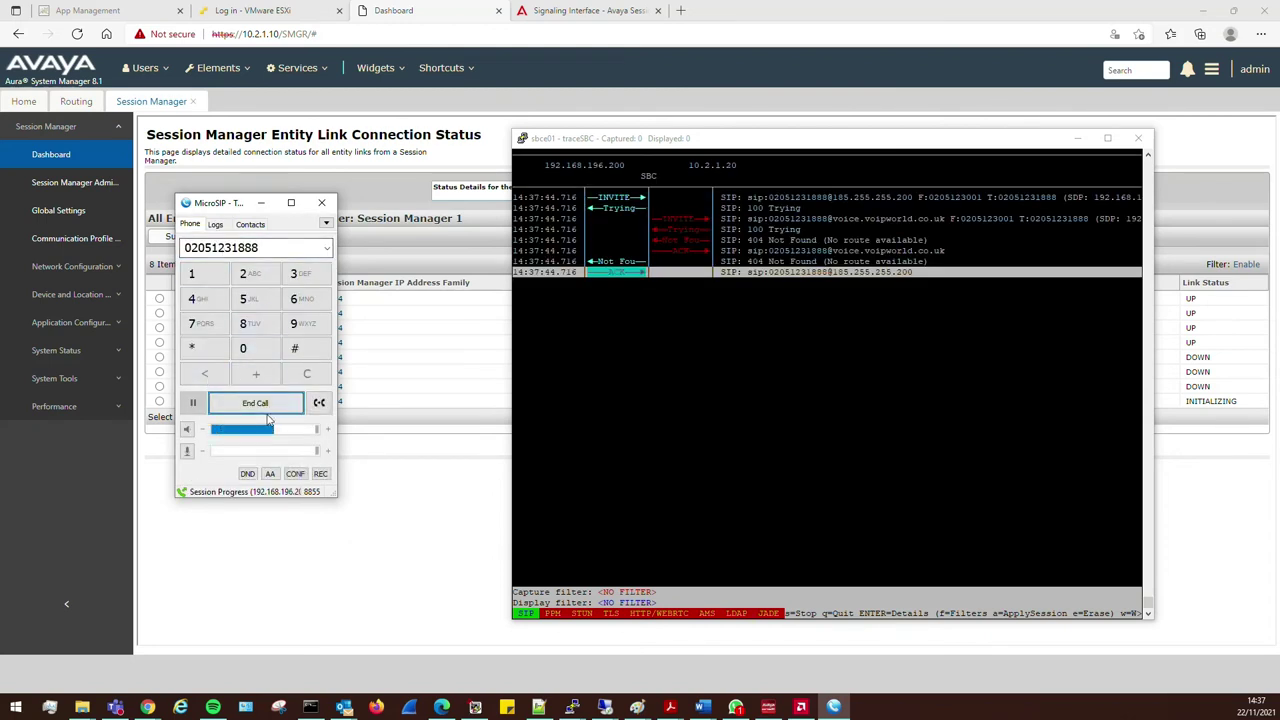
{"action": "left_click", "coordinate": [261, 202]}
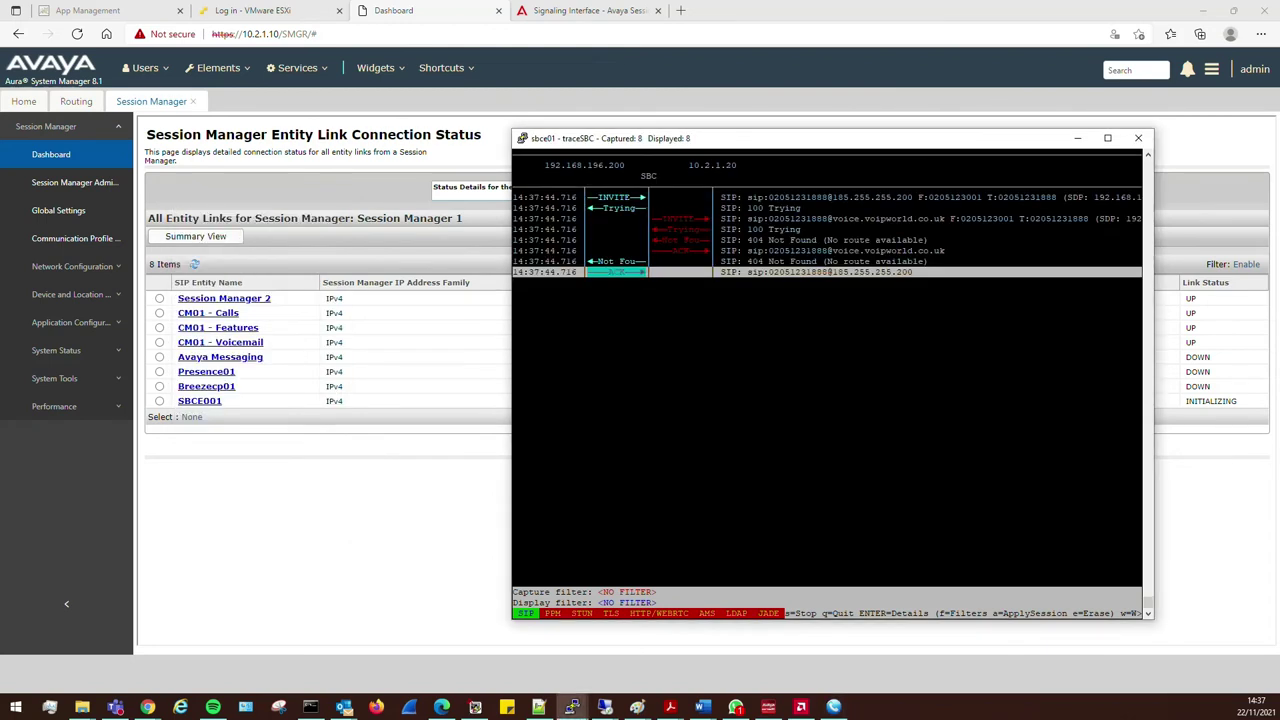
{"action": "left_click_drag", "start_coordinate": [1140, 240], "coordinate": [748, 240]}
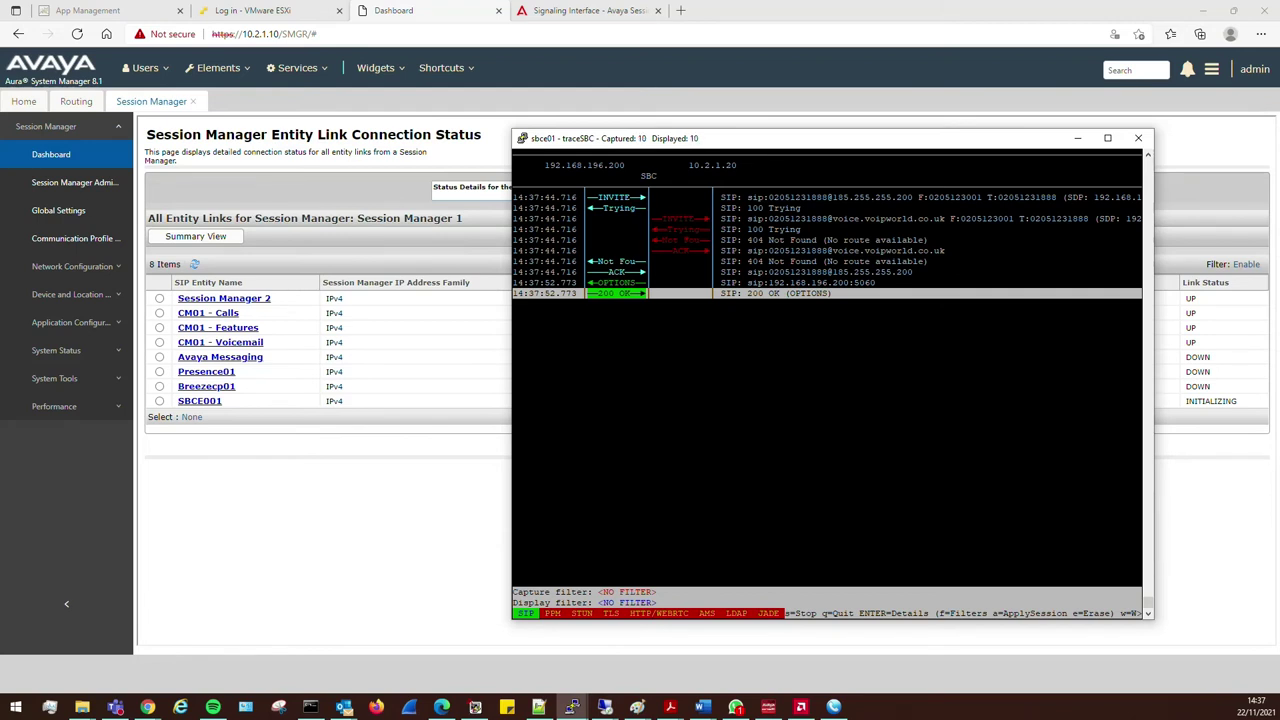
{"action": "left_click", "coordinate": [215, 68]}
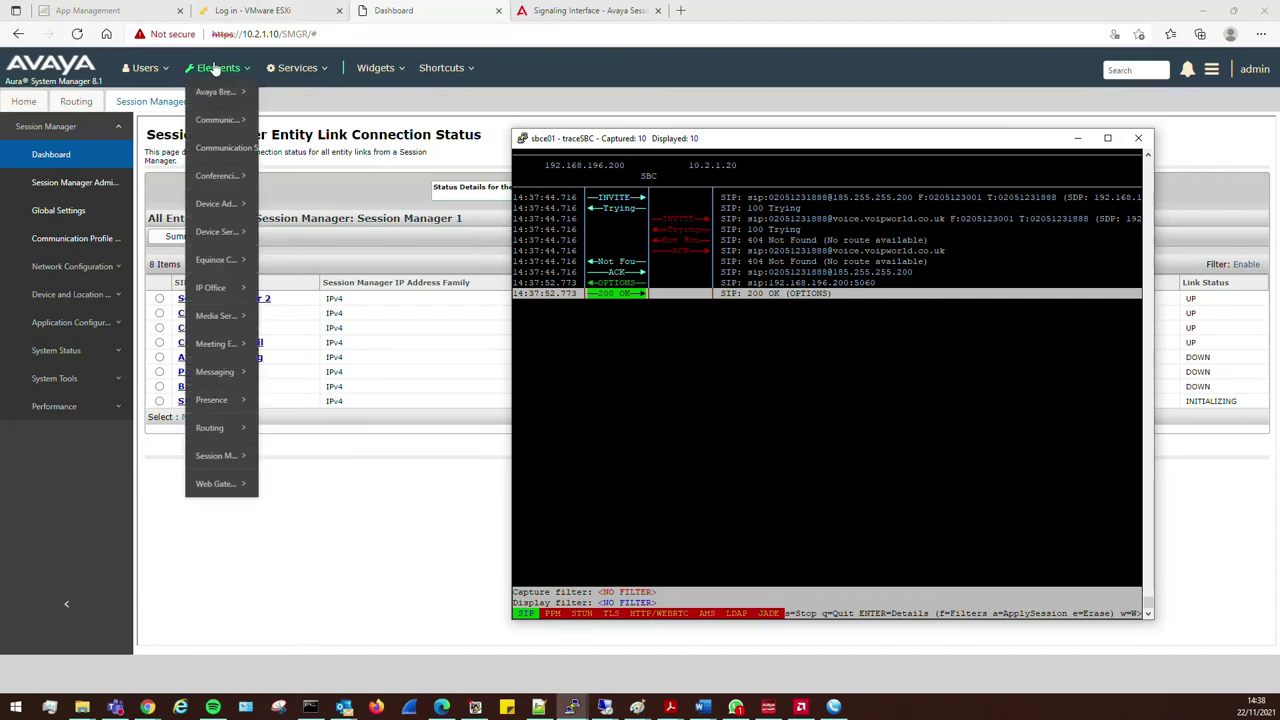
Step: Open Elements > Routing > Dial Patterns, which lists only patterns 1, 2 and 8999
{"action": "mouse_move", "coordinate": [218, 430]}
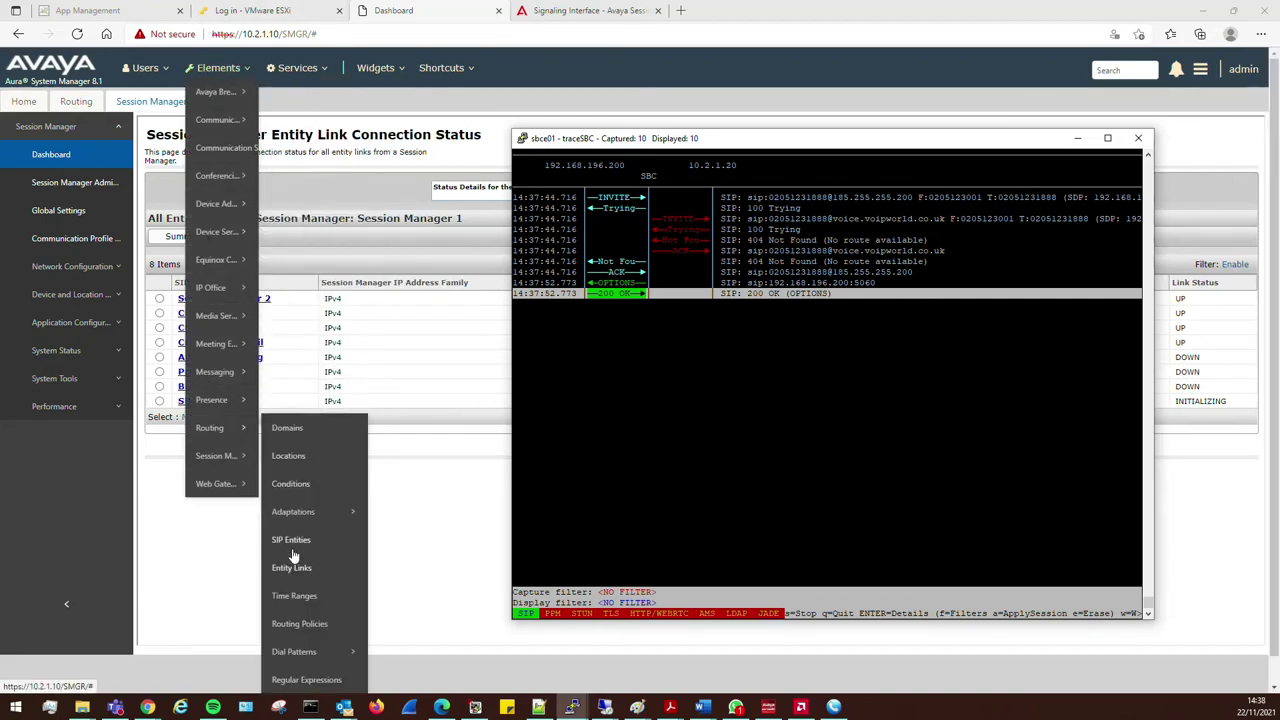
{"action": "left_click", "coordinate": [283, 655]}
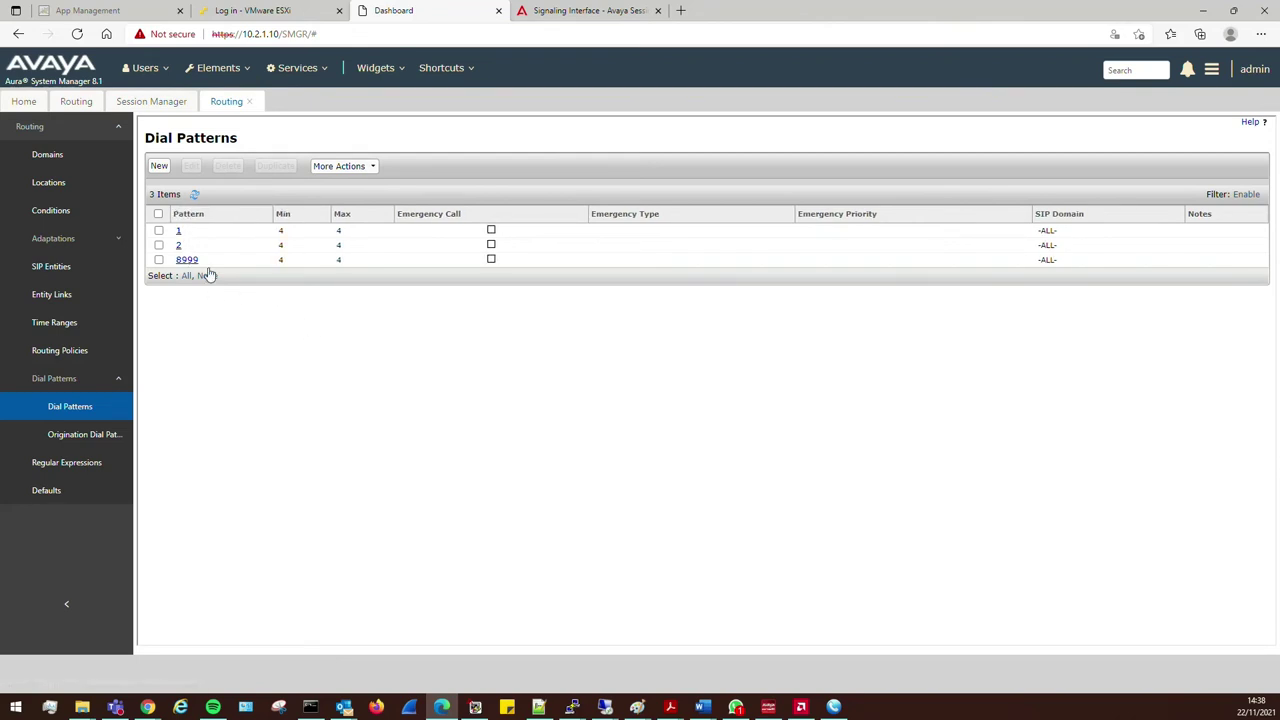
{"action": "left_click", "coordinate": [806, 707]}
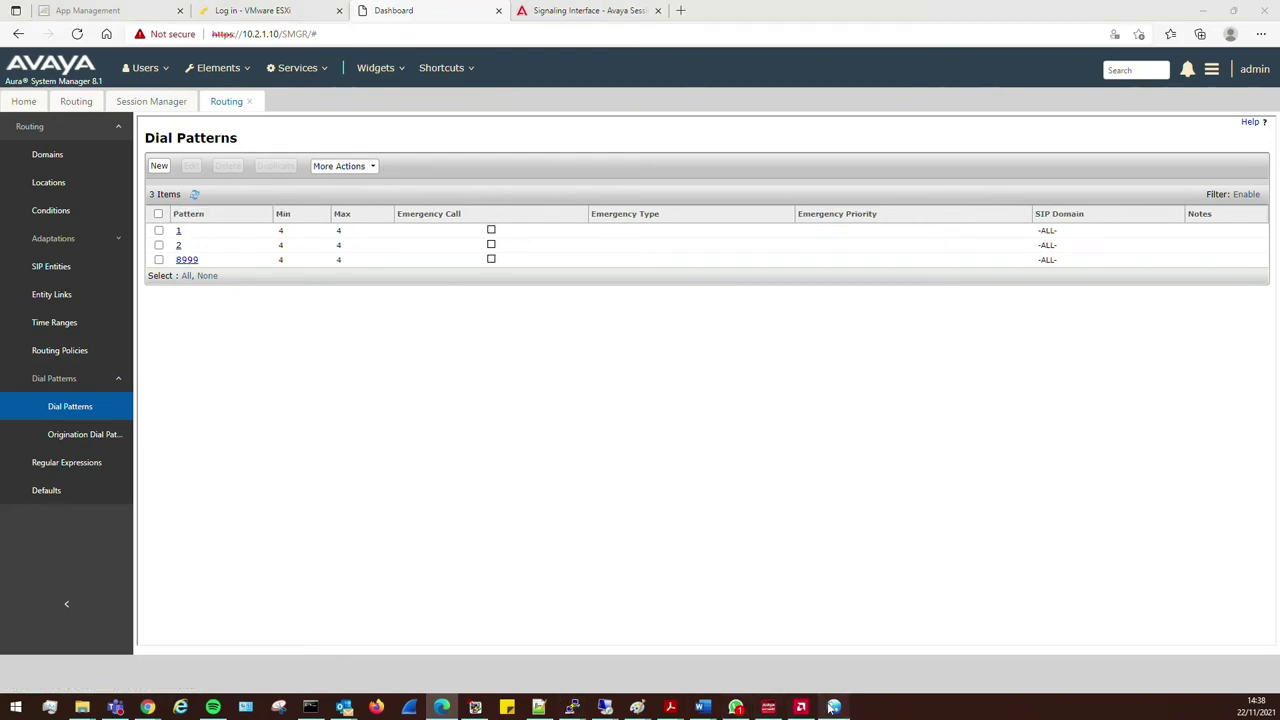
{"action": "left_click", "coordinate": [216, 224]}
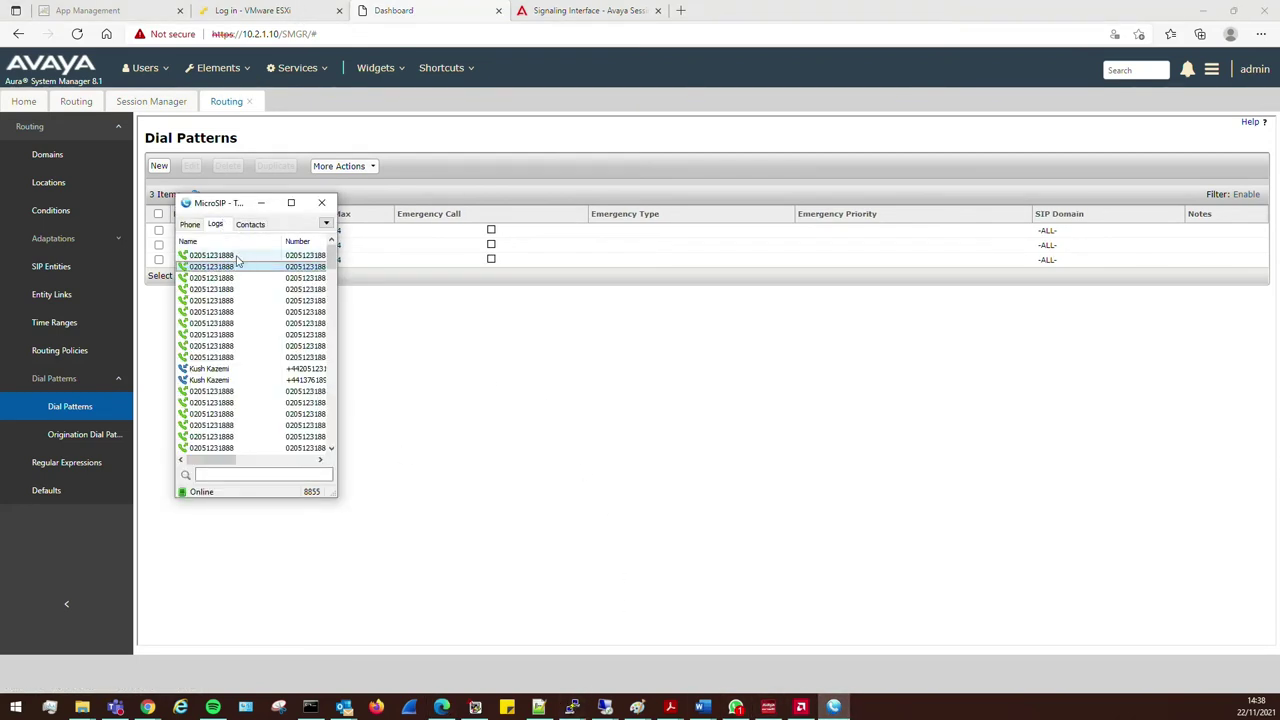
{"action": "left_click", "coordinate": [416, 305]}
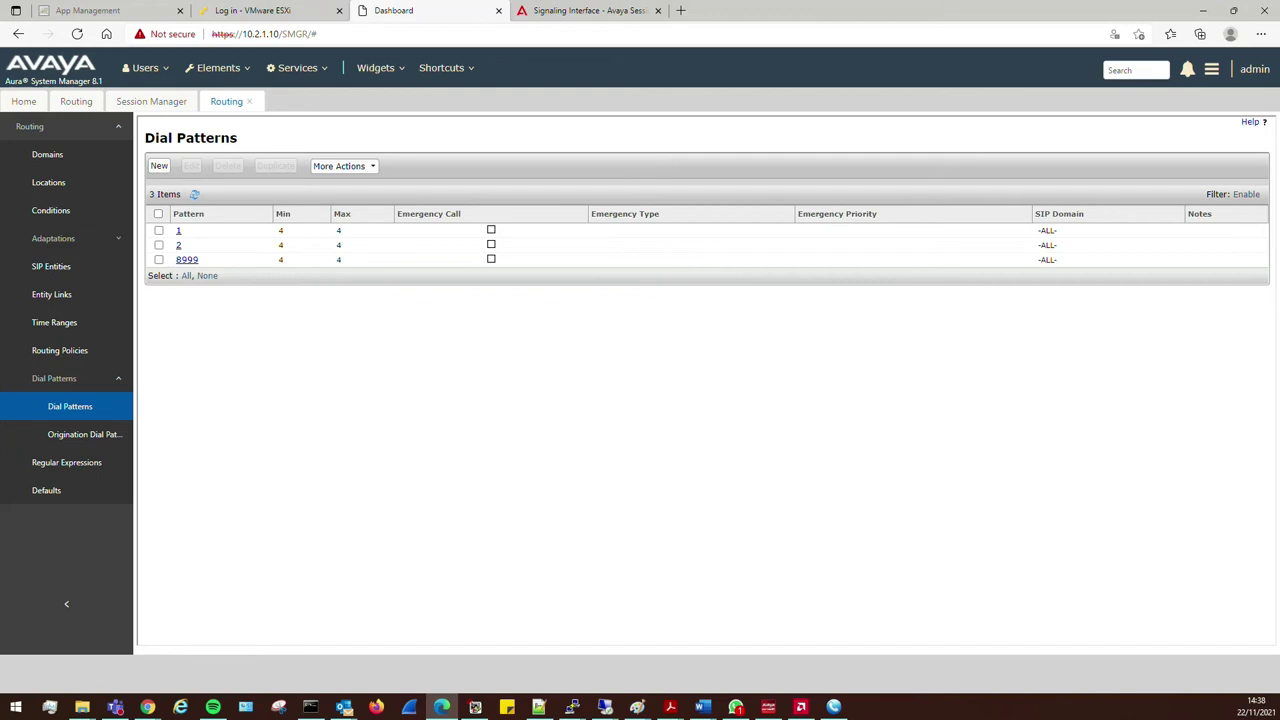
{"action": "left_click", "coordinate": [475, 707]}
Step: Discard a draft dial pattern and review the existing routing policies before returning to Dial Patterns
{"action": "left_click", "coordinate": [158, 168]}
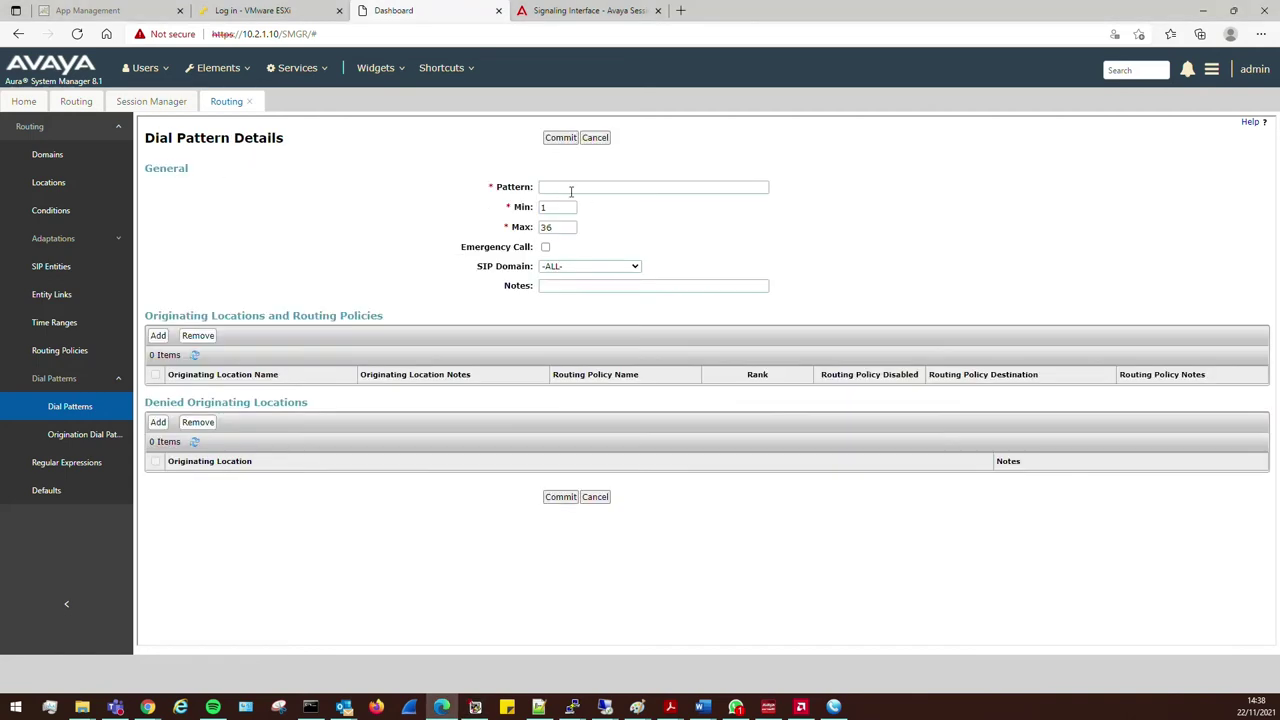
{"action": "left_click", "coordinate": [595, 138]}
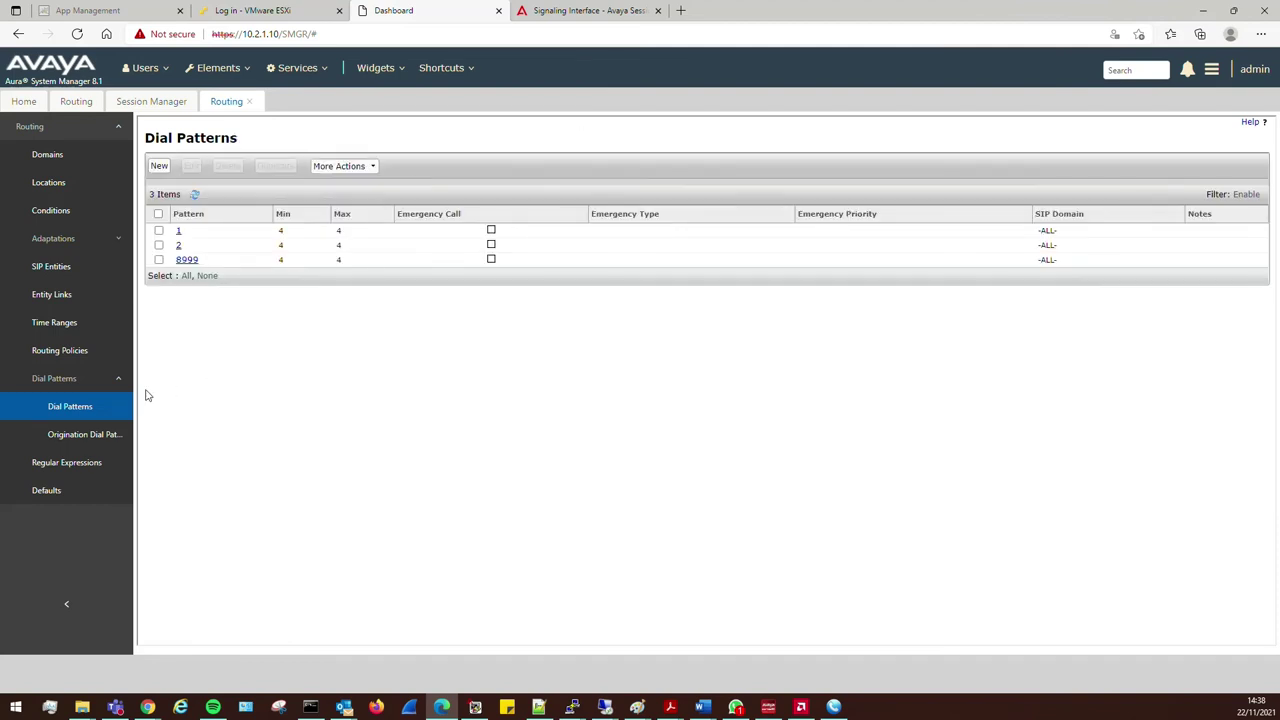
{"action": "left_click", "coordinate": [57, 354]}
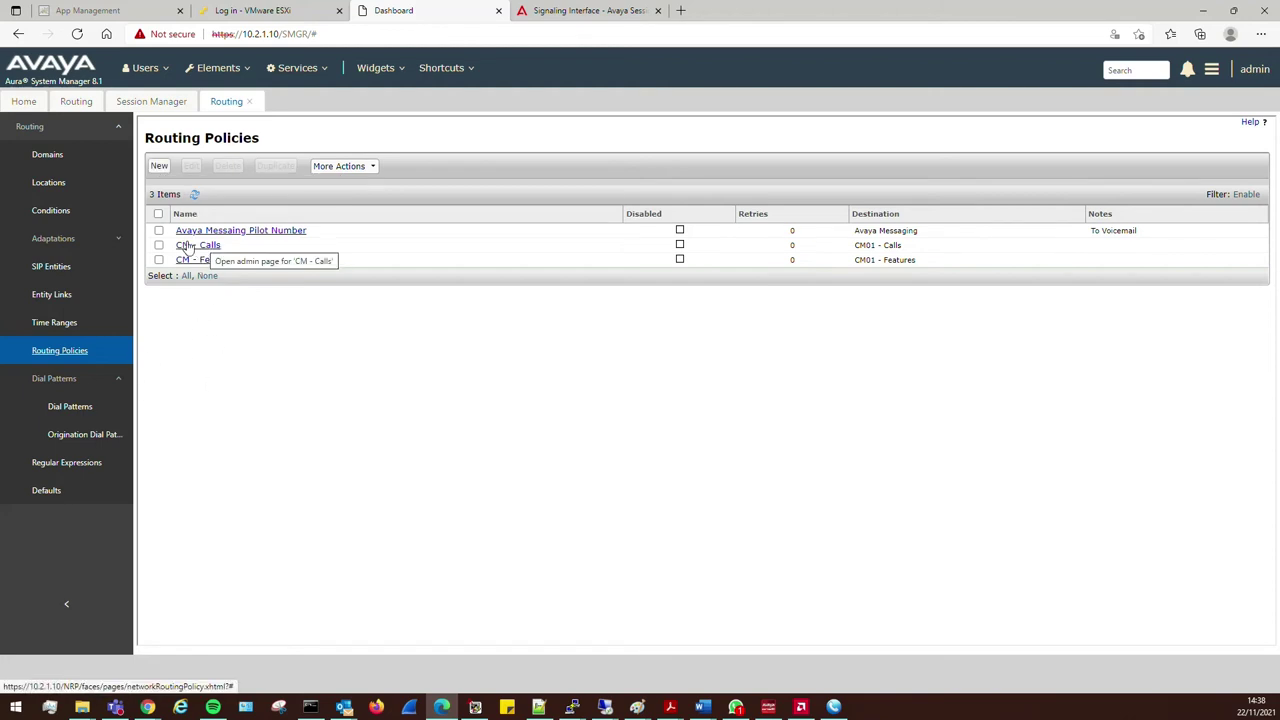
{"action": "left_click", "coordinate": [105, 406]}
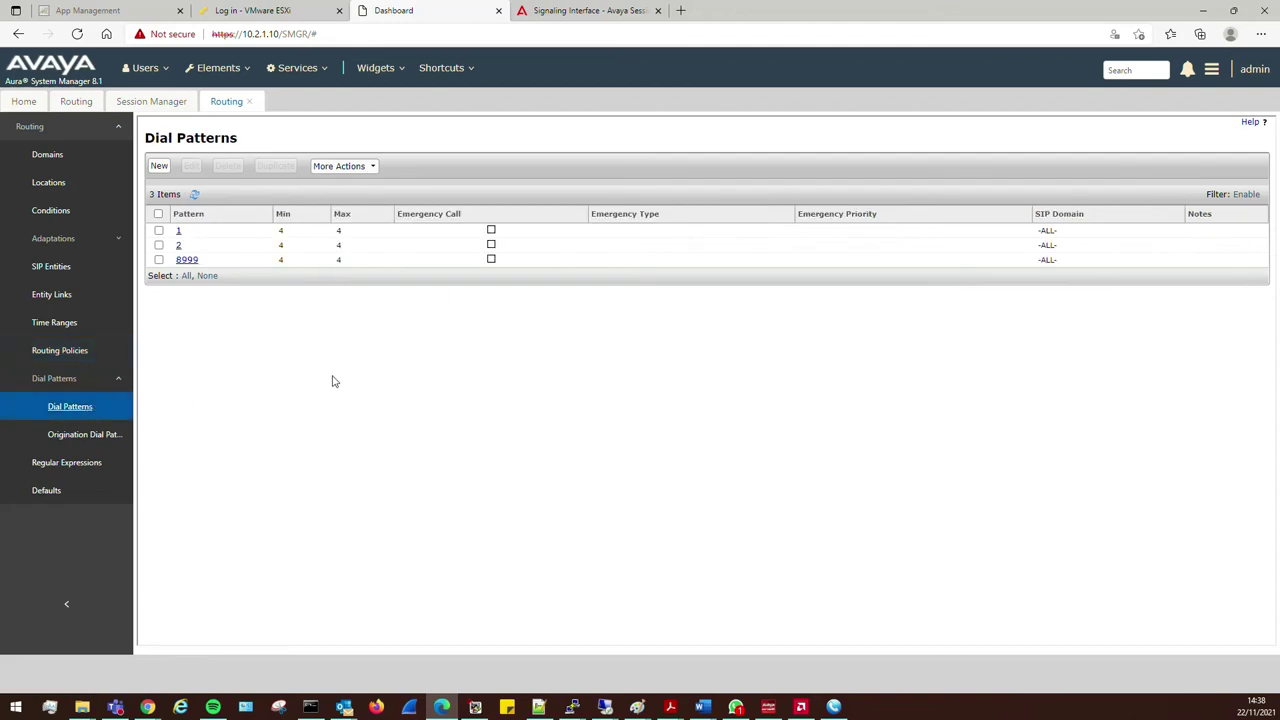
{"action": "left_click", "coordinate": [160, 167]}
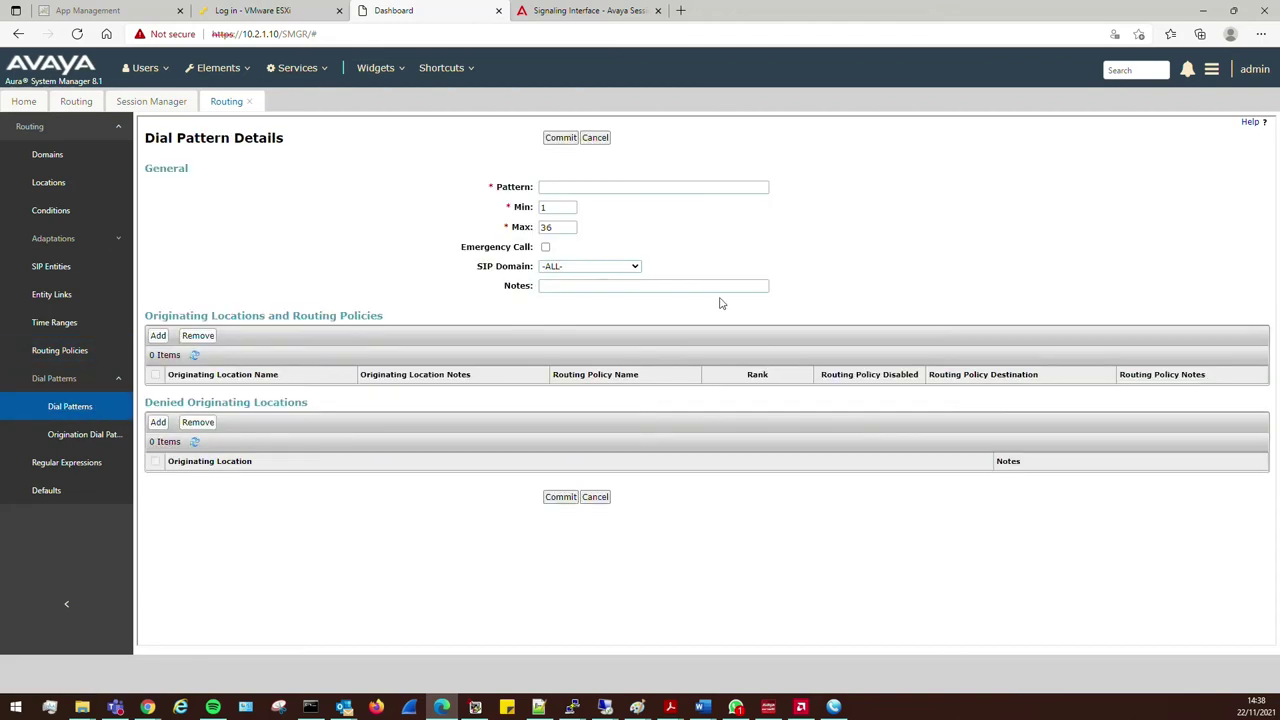
{"action": "left_click", "coordinate": [610, 187]}
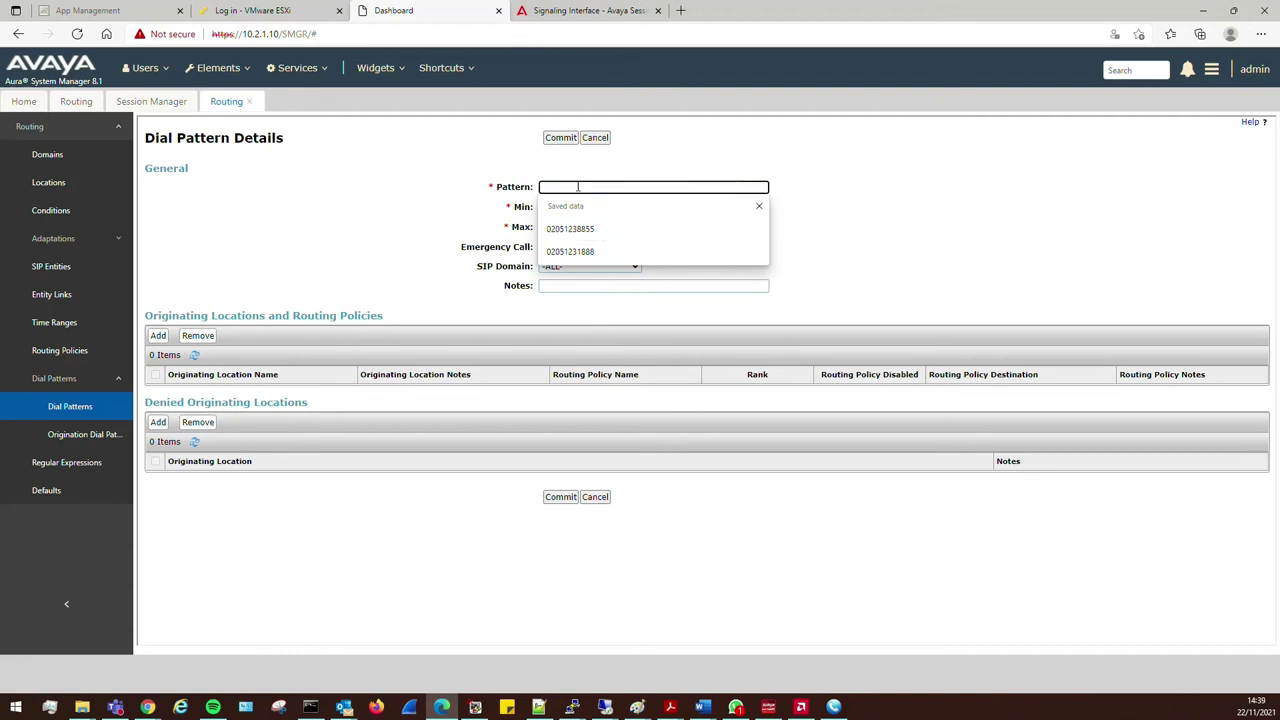
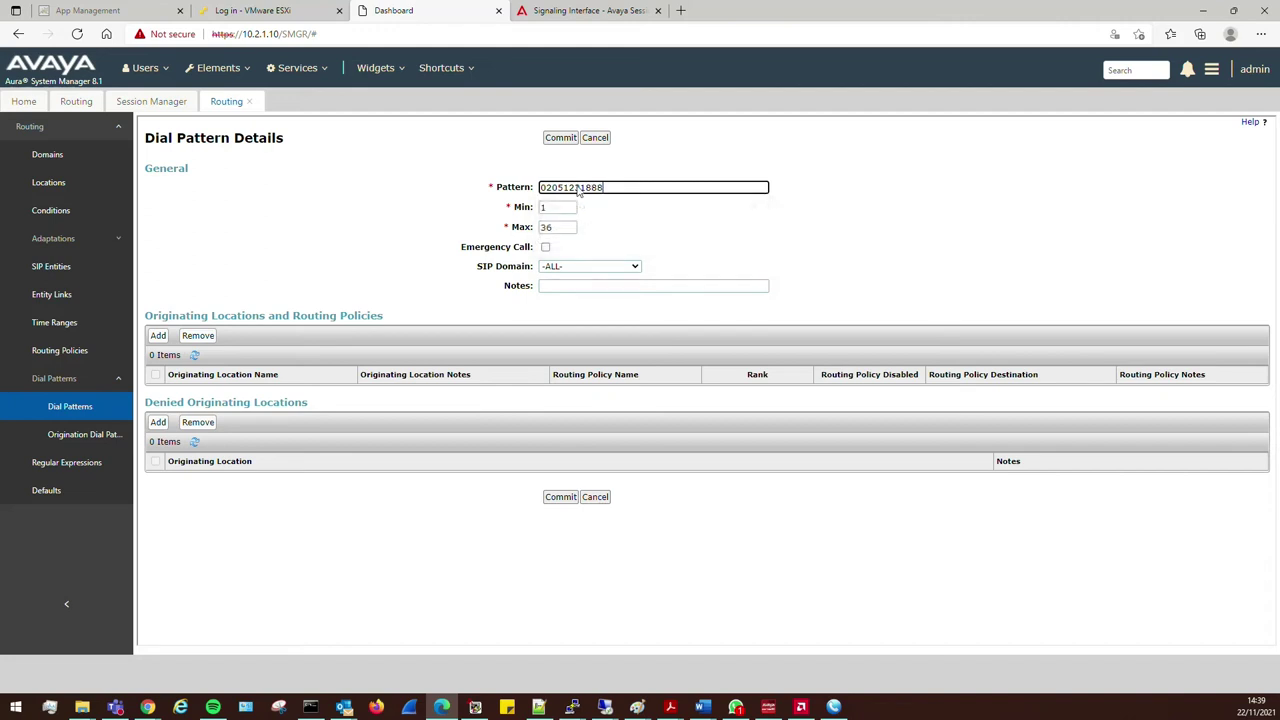
{"action": "double_click", "coordinate": [558, 208]}
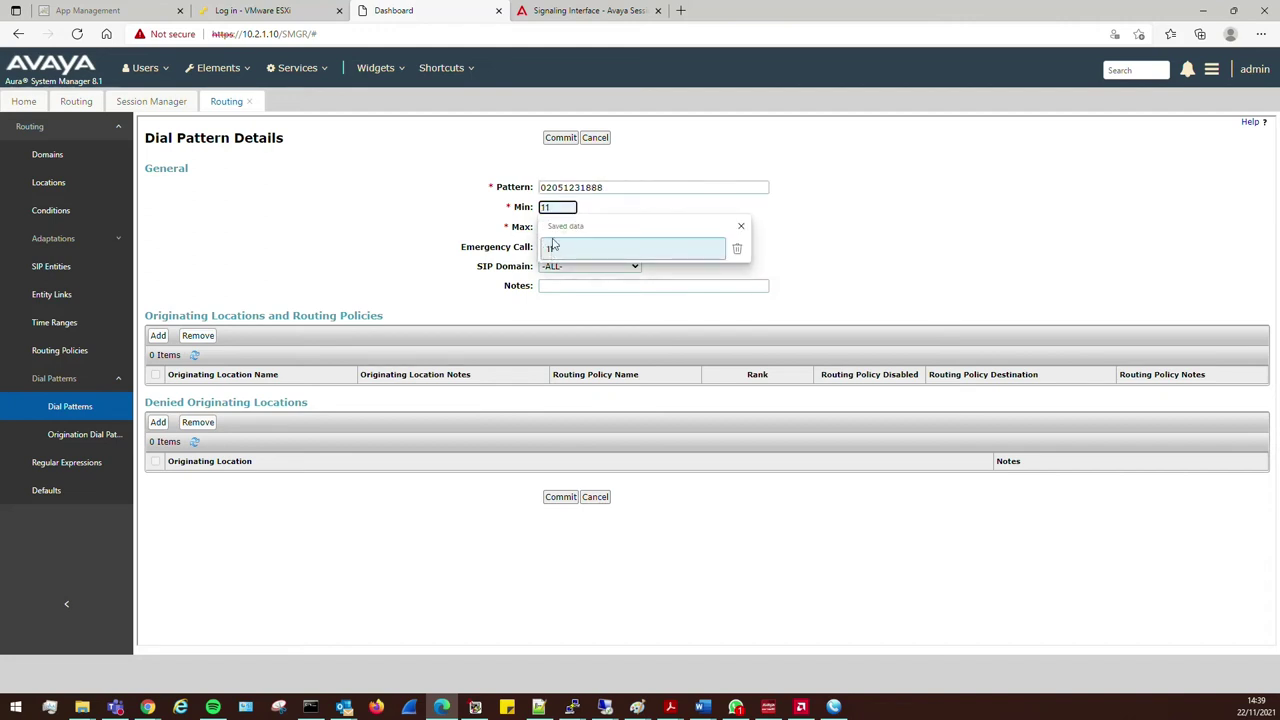
{"action": "type", "text": "11"}
{"action": "key", "text": "Tab"}
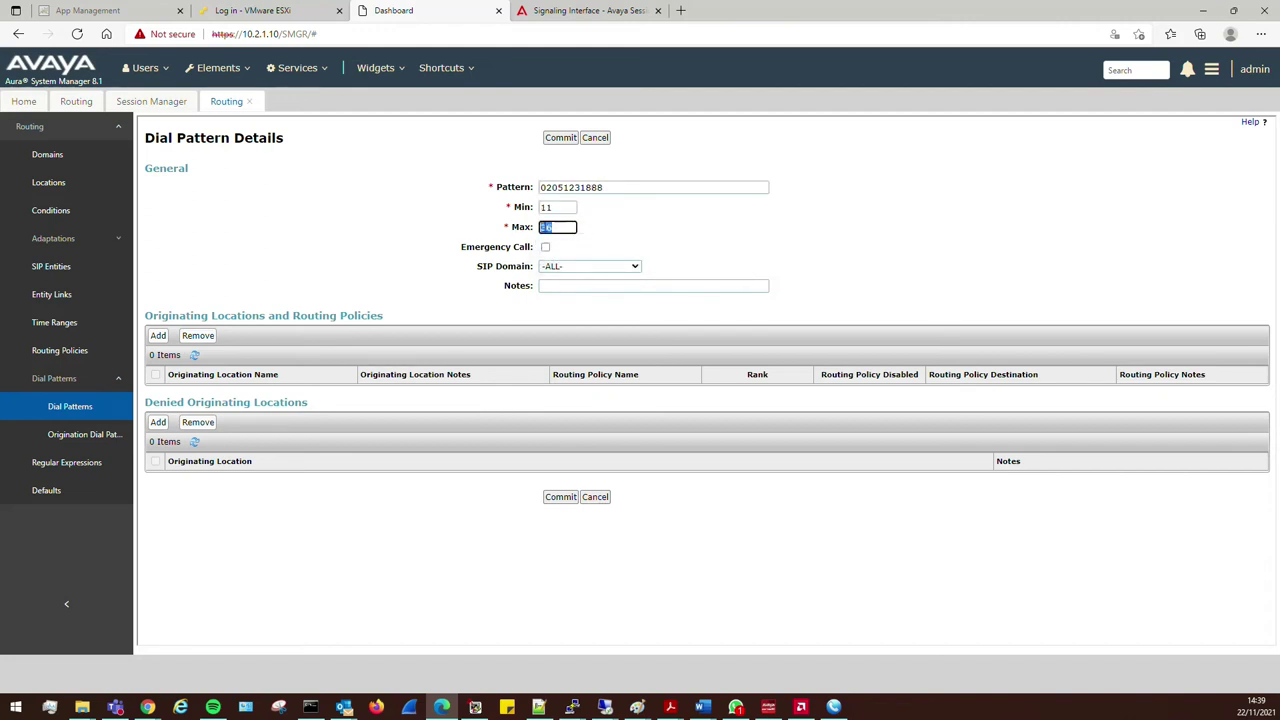
{"action": "type", "text": "11"}
{"action": "left_click", "coordinate": [820, 222]}
Step: Route the pattern via the CM - Calls policy for all originating locations and commit it
{"action": "left_click", "coordinate": [158, 336]}
{"action": "left_click", "coordinate": [157, 208]}
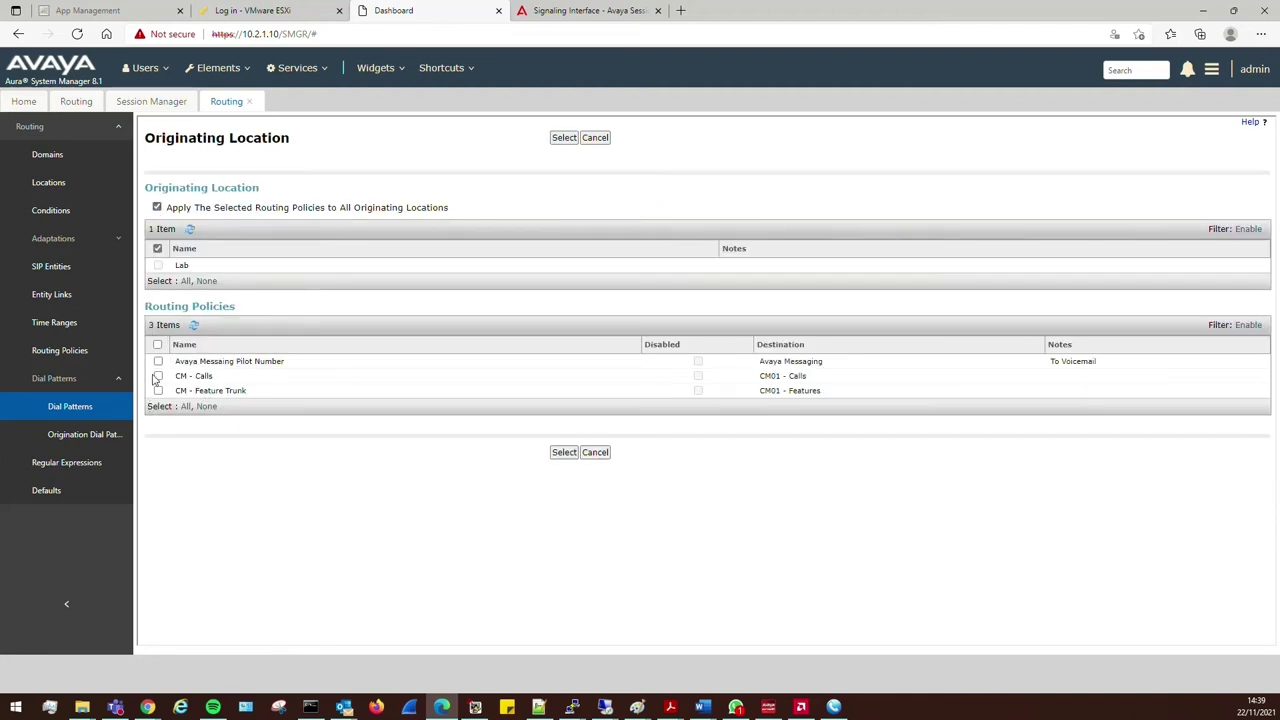
{"action": "left_click", "coordinate": [158, 376]}
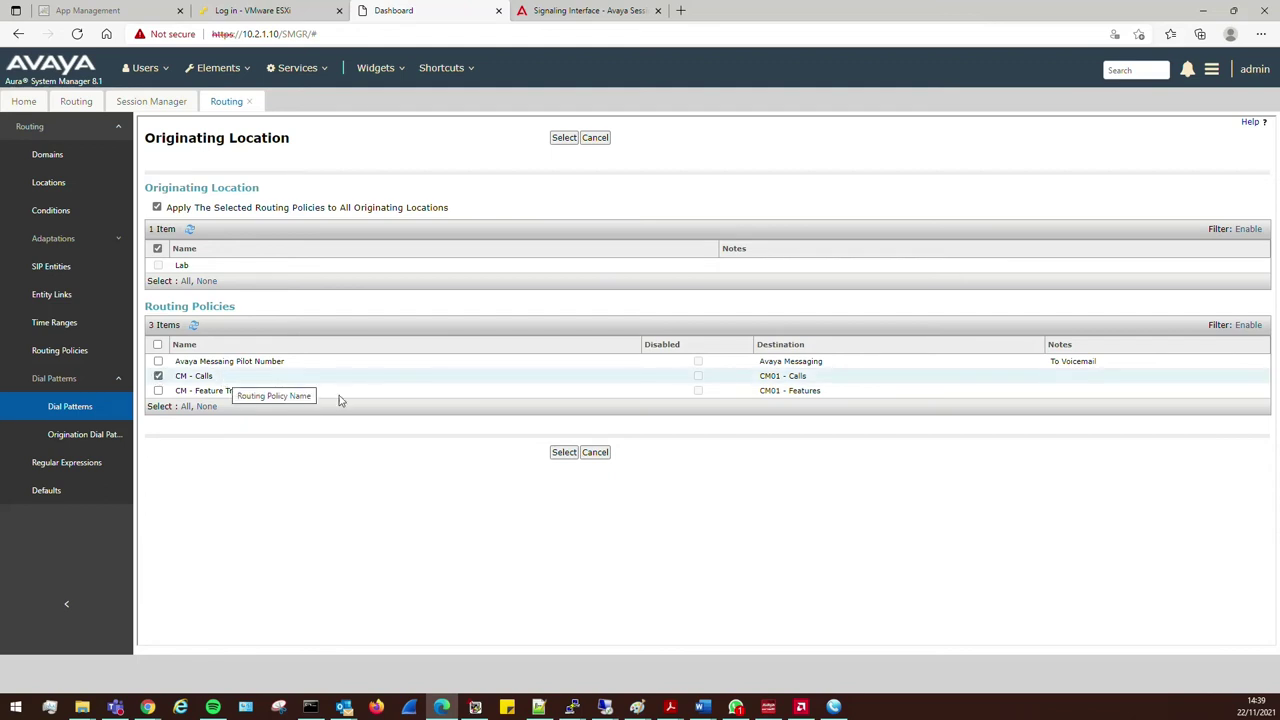
{"action": "left_click", "coordinate": [563, 452]}
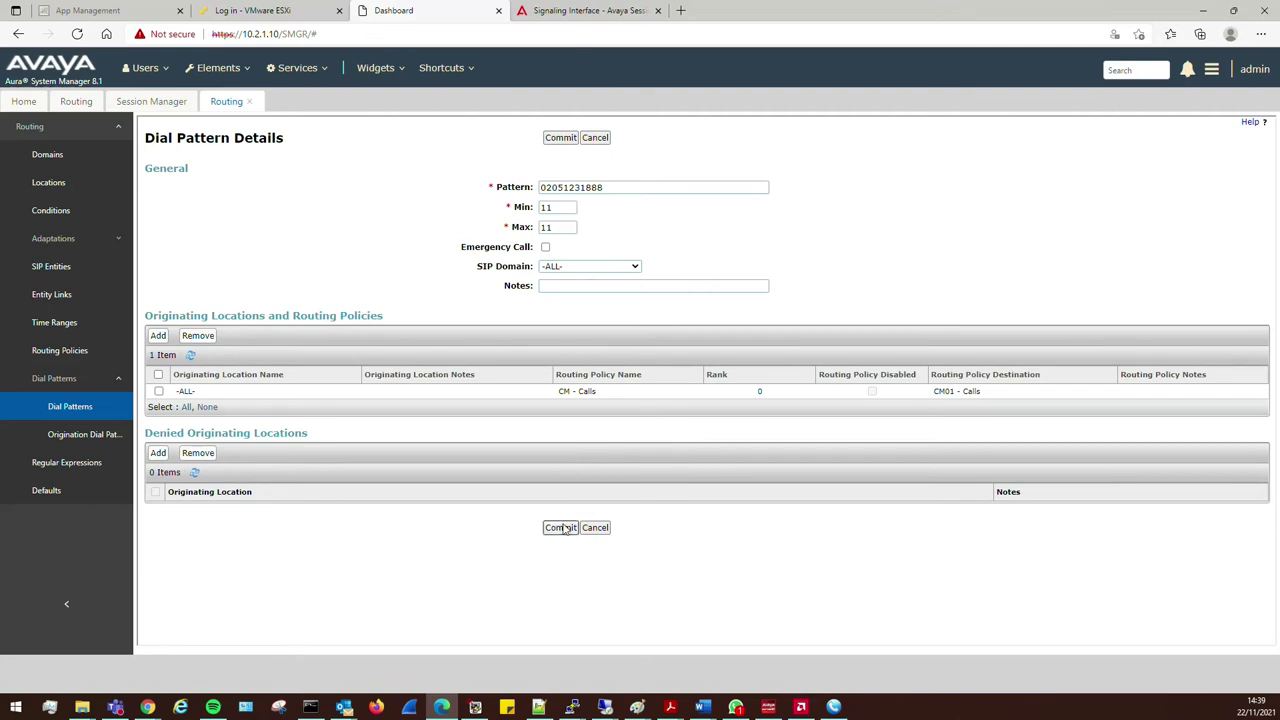
{"action": "left_click", "coordinate": [561, 527]}
{"action": "left_click", "coordinate": [571, 707]}
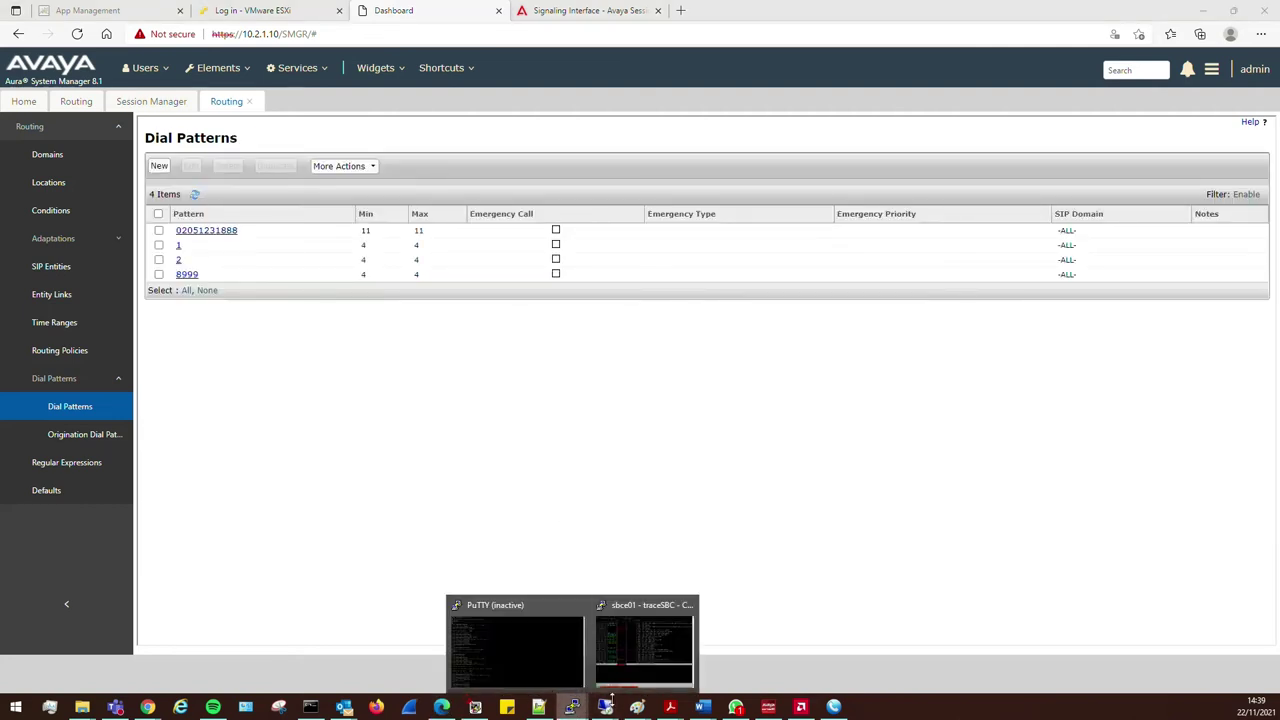
{"action": "left_click", "coordinate": [631, 651]}
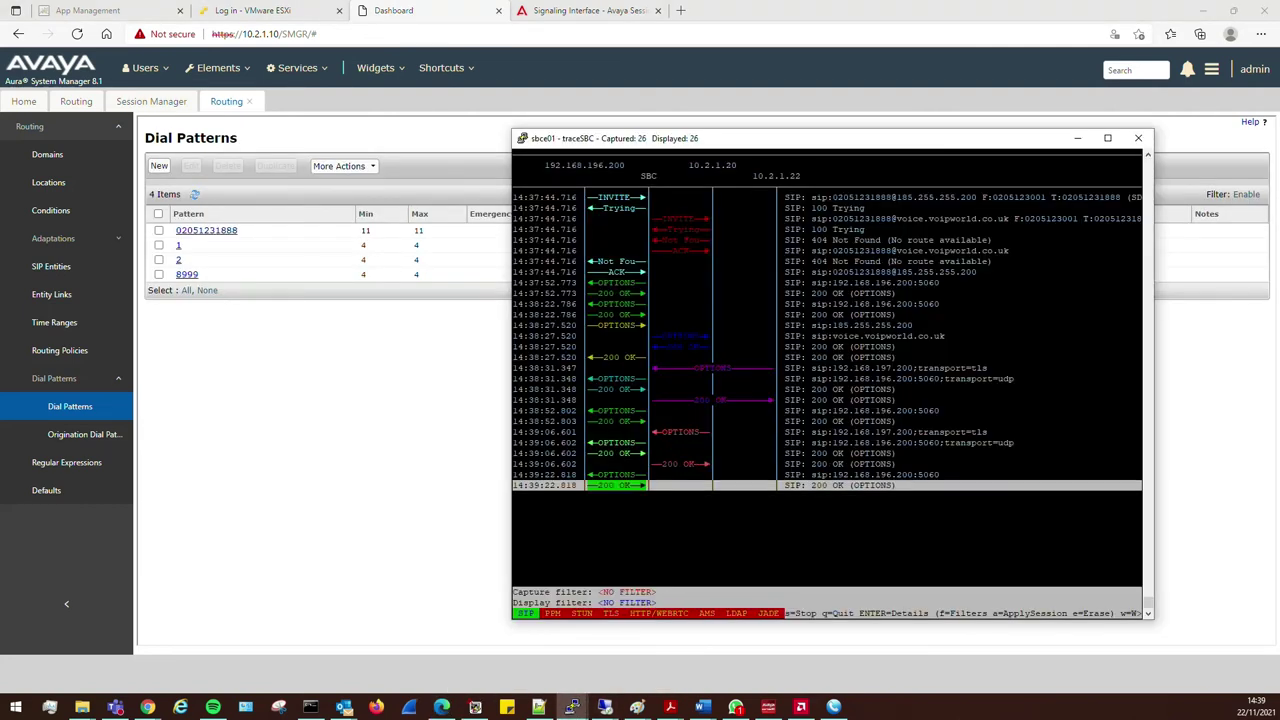
{"action": "key", "text": "e"}
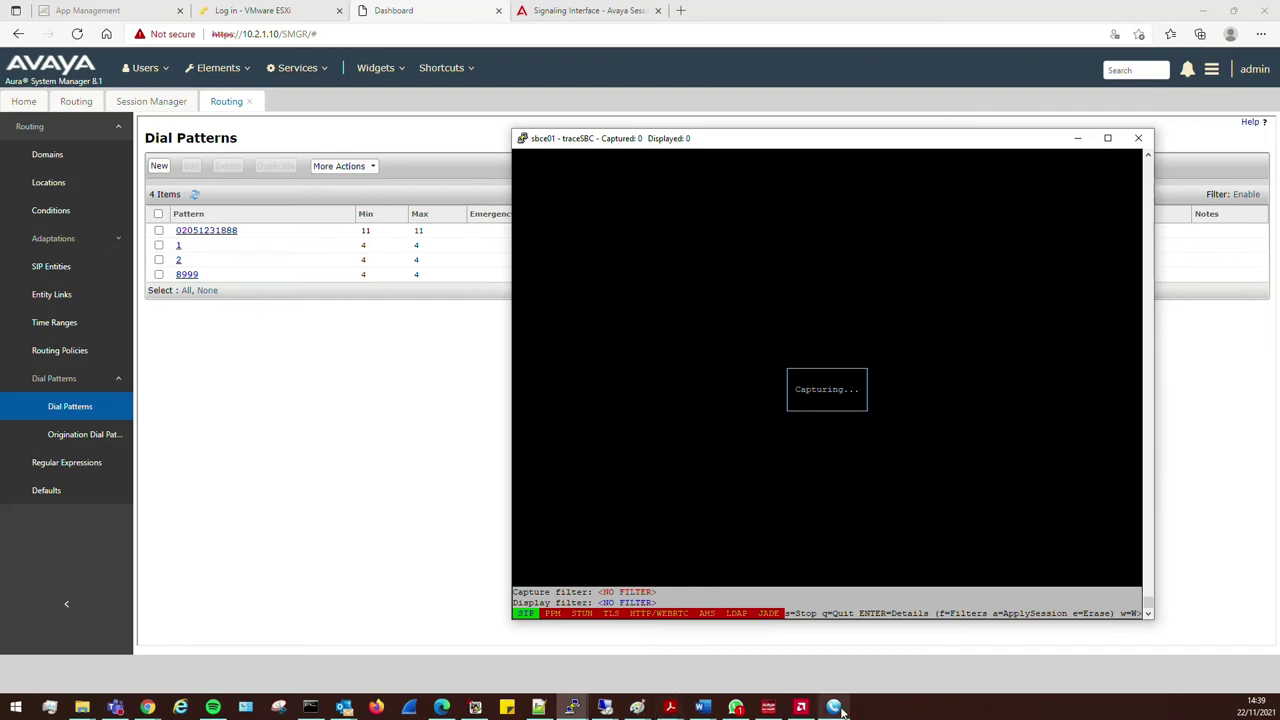
{"action": "left_click", "coordinate": [836, 707]}
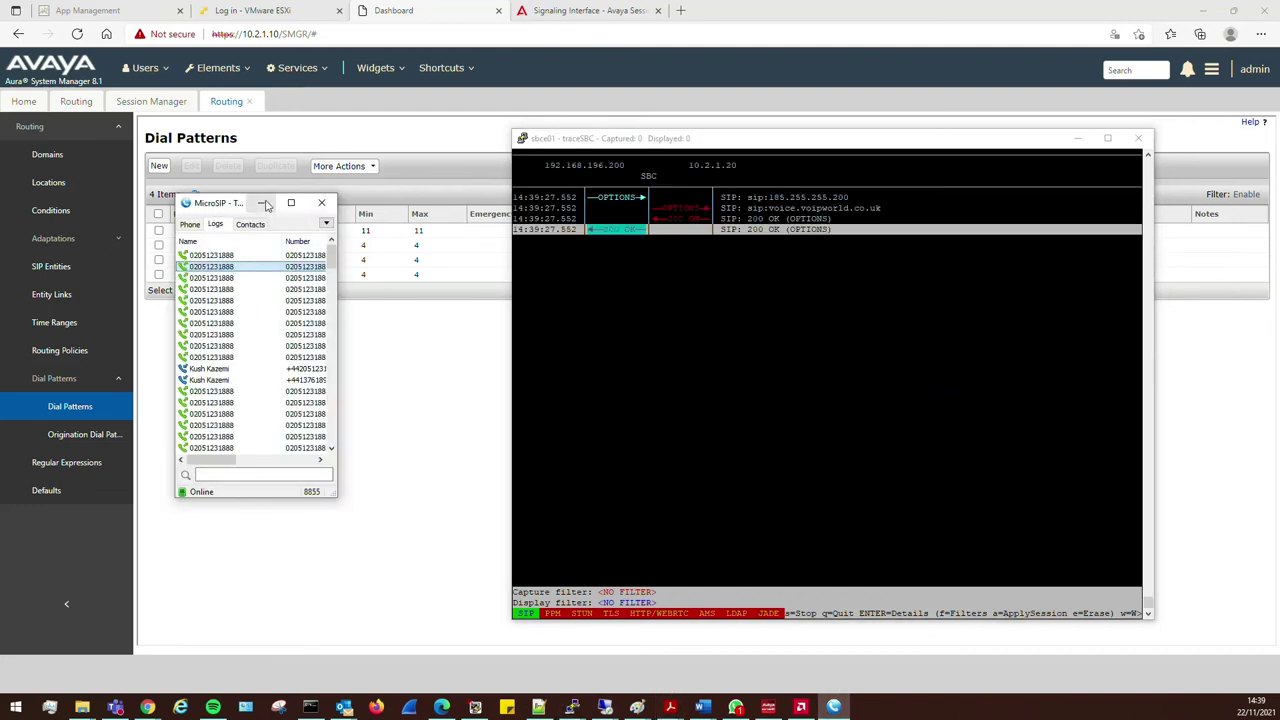
{"action": "double_click", "coordinate": [220, 255]}
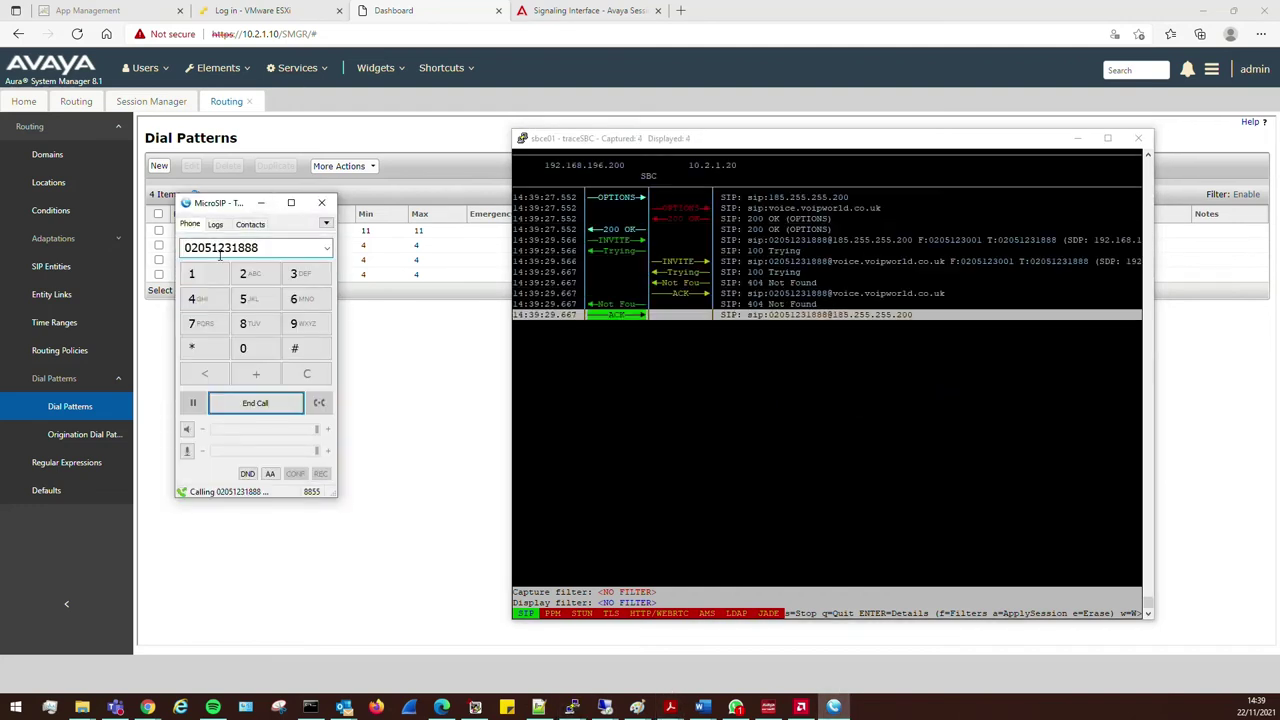
{"action": "left_click", "coordinate": [255, 403]}
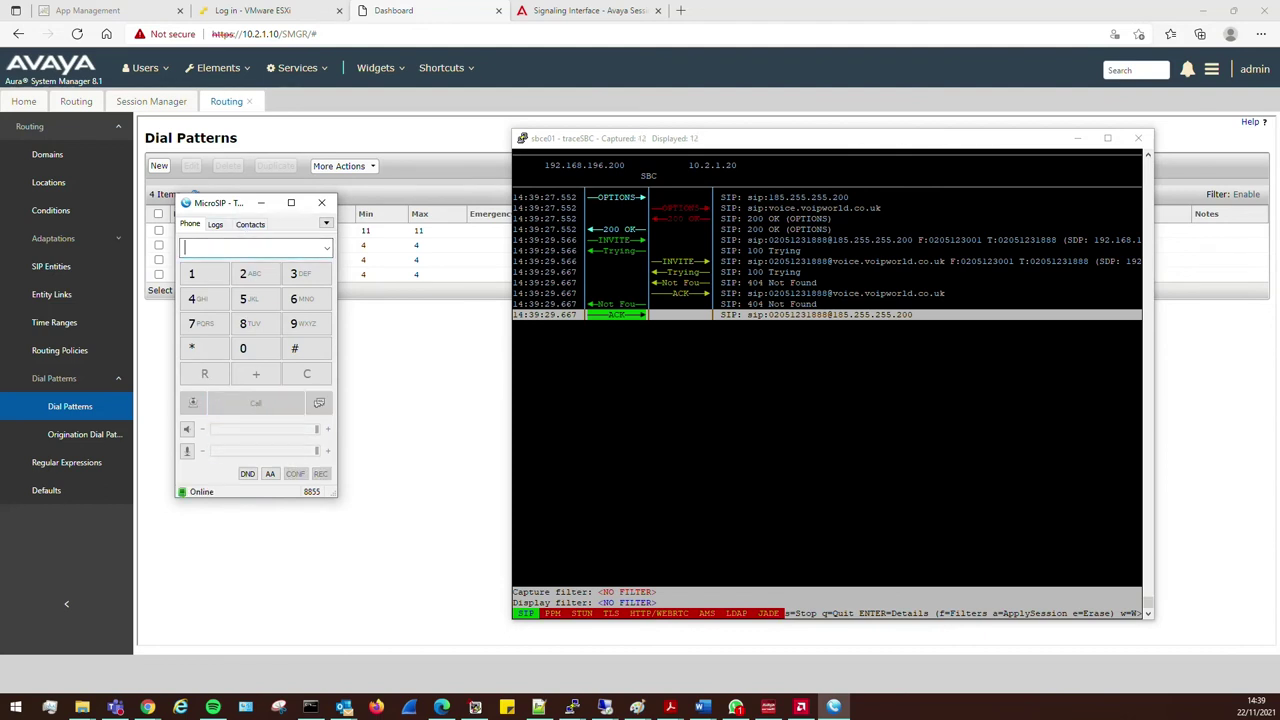
{"action": "left_click_drag", "start_coordinate": [825, 314], "coordinate": [752, 304]}
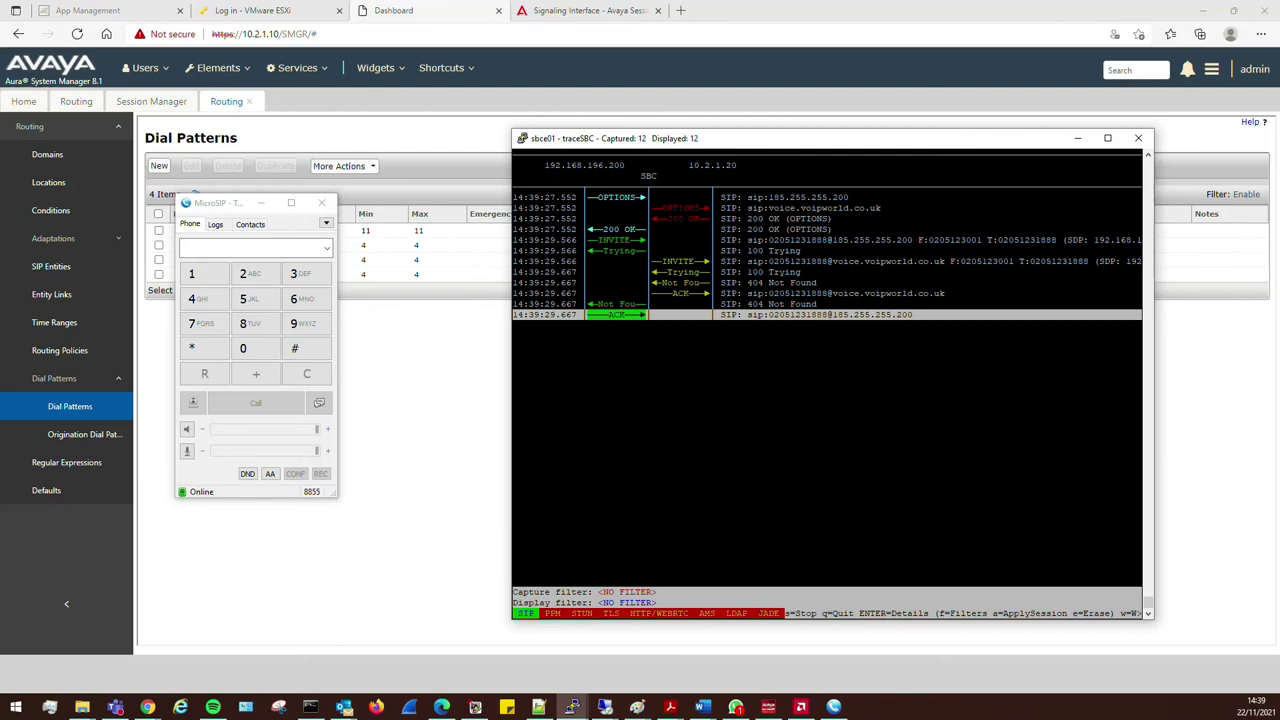
{"action": "left_click", "coordinate": [475, 707]}
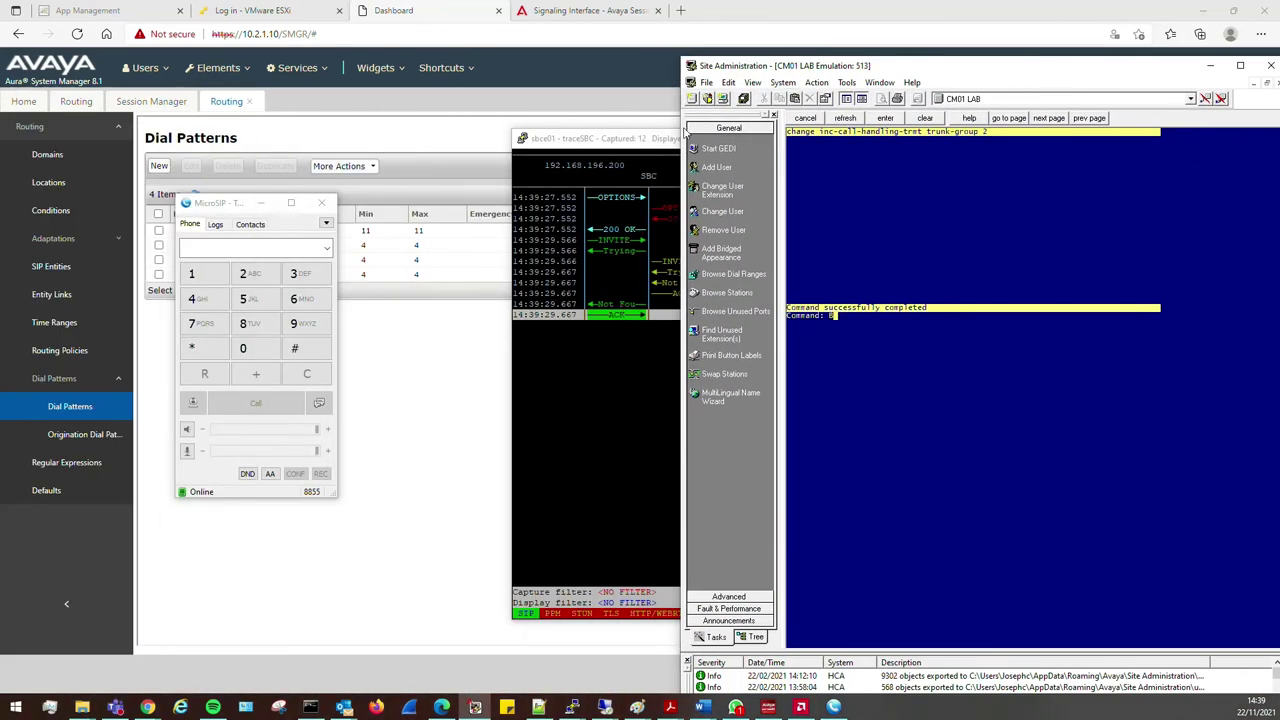
Step: Erase the SBC trace, run 'list trunk-group', then start 'list trace tac #102' in Site Administration
{"action": "mouse_move", "coordinate": [618, 135]}
{"action": "left_mouse_down"}
{"action": "mouse_move", "coordinate": [105, 15]}
{"action": "mouse_move", "coordinate": [115, 18]}
{"action": "left_mouse_up"}
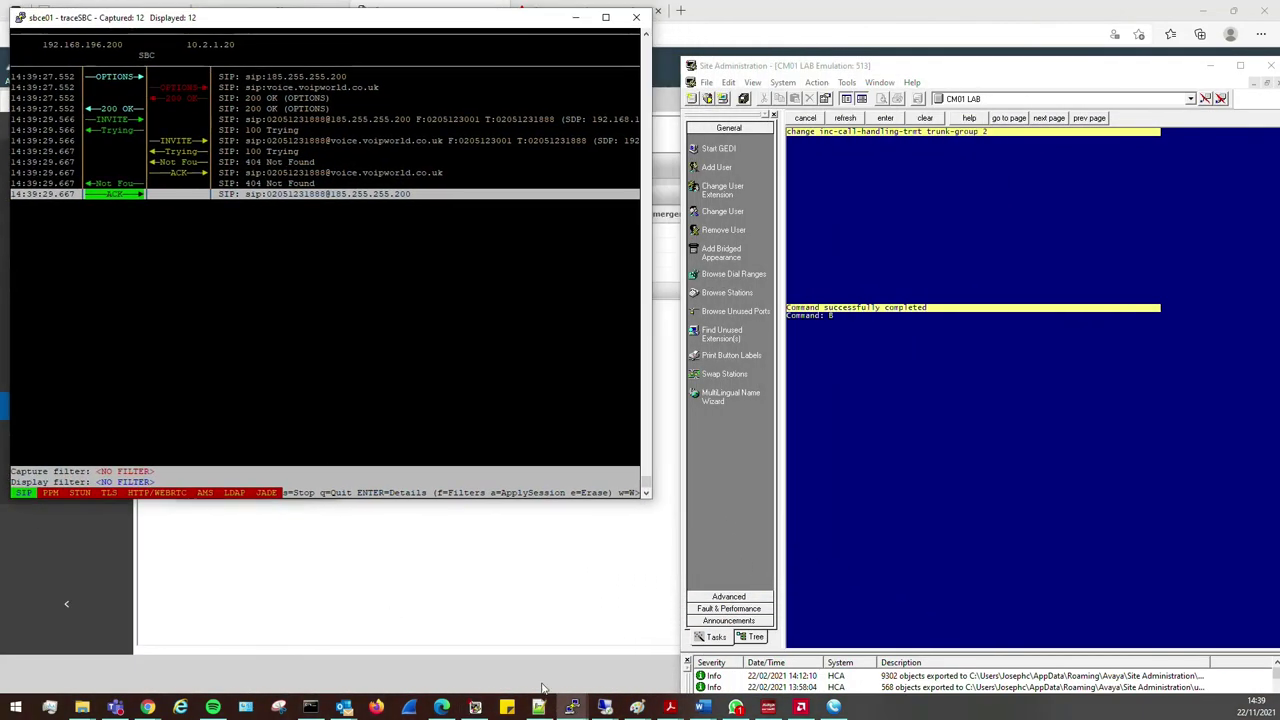
{"action": "left_click", "coordinate": [834, 707]}
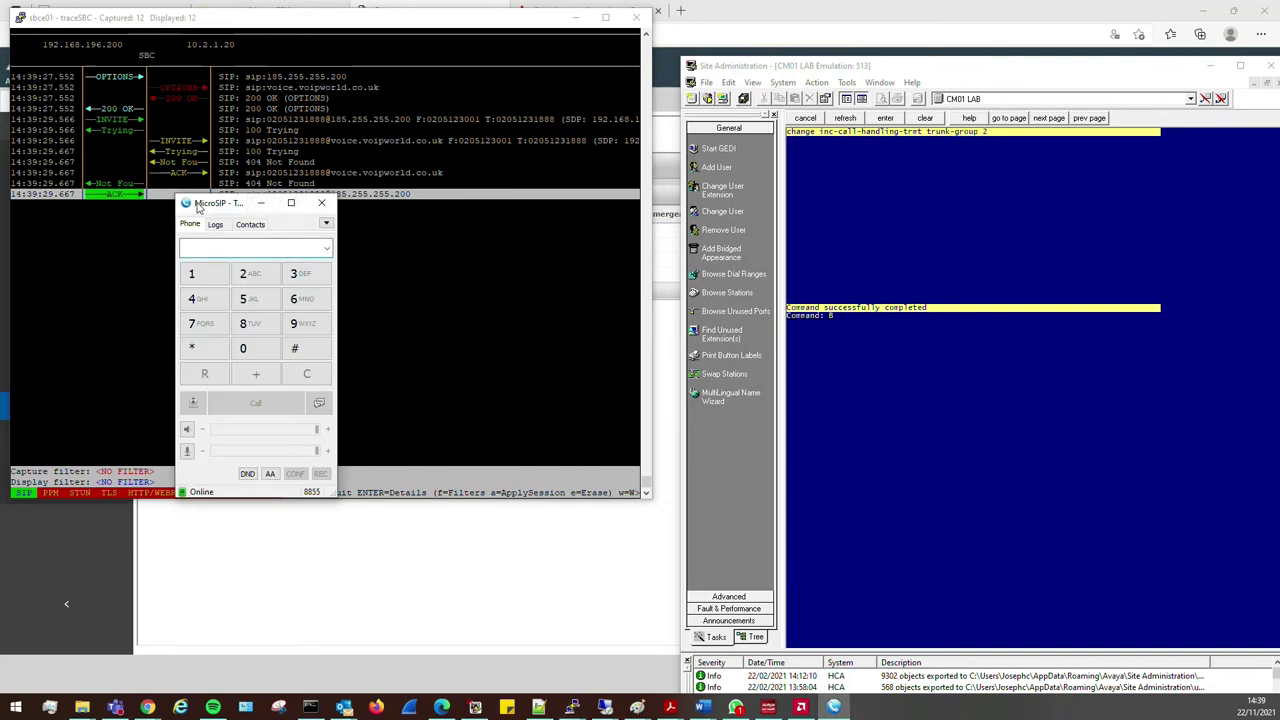
{"action": "mouse_move", "coordinate": [198, 207]}
{"action": "left_mouse_down"}
{"action": "mouse_move", "coordinate": [343, 418]}
{"action": "mouse_move", "coordinate": [497, 507]}
{"action": "mouse_move", "coordinate": [478, 519]}
{"action": "left_mouse_up"}
{"action": "left_click", "coordinate": [572, 707]}
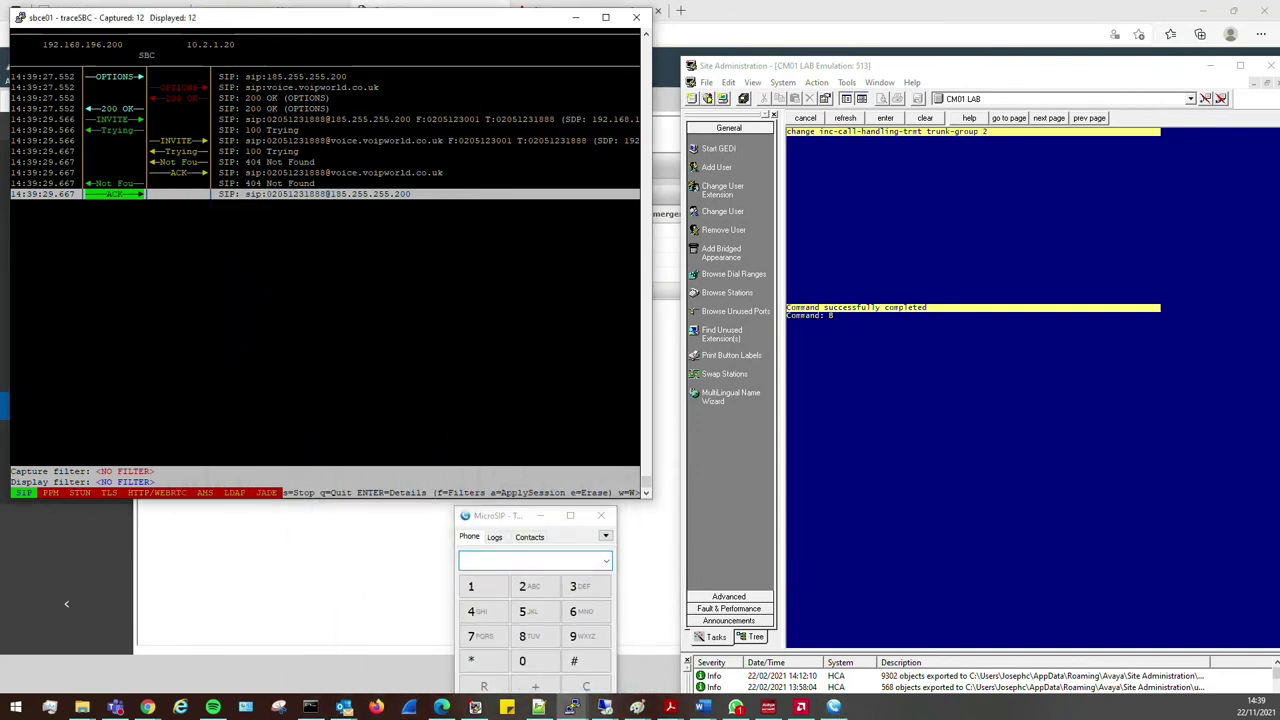
{"action": "key", "text": "e"}
{"action": "left_click", "coordinate": [1048, 250]}
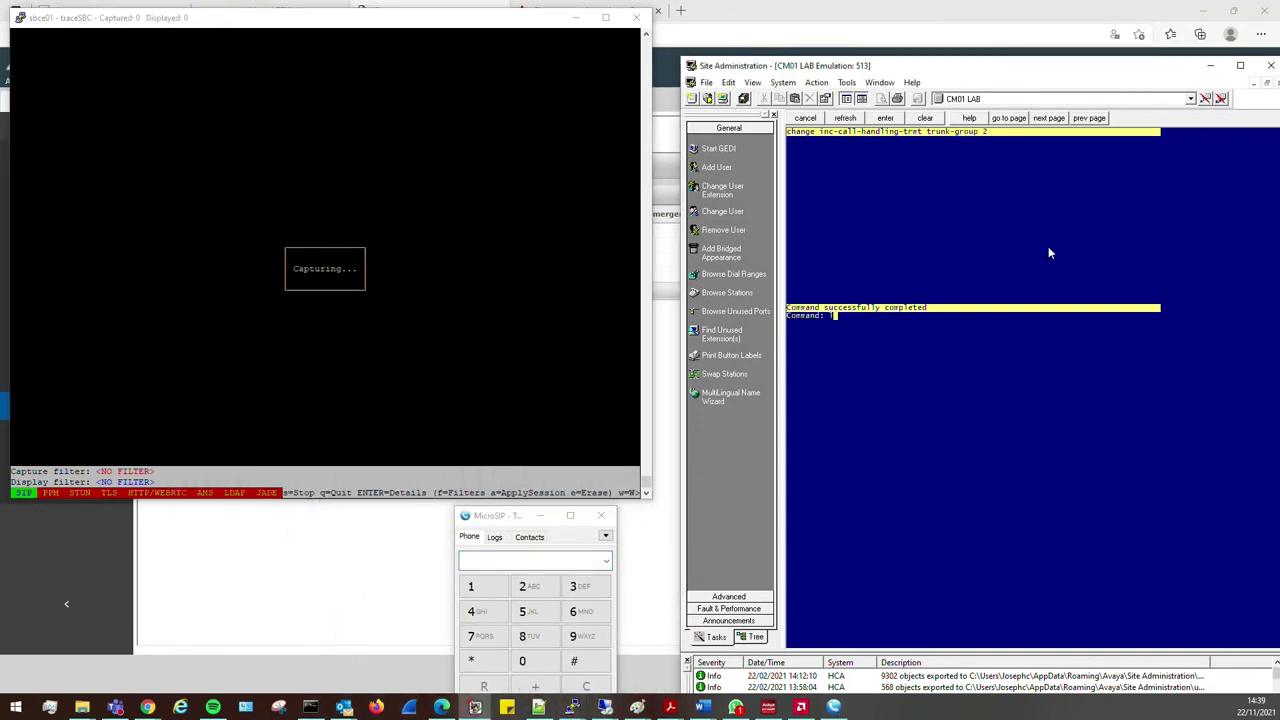
{"action": "type", "text": "list trunk-group"}
{"action": "key", "text": "Return"}
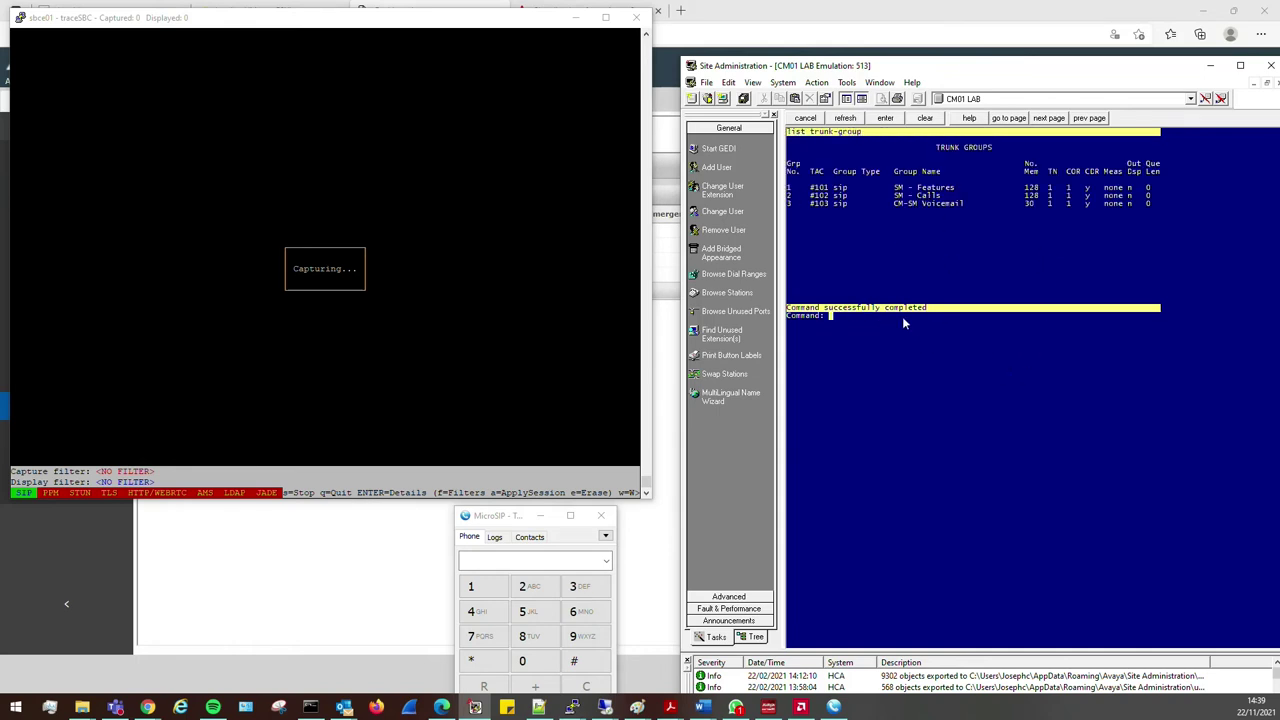
{"action": "type", "text": "list trace tac"}
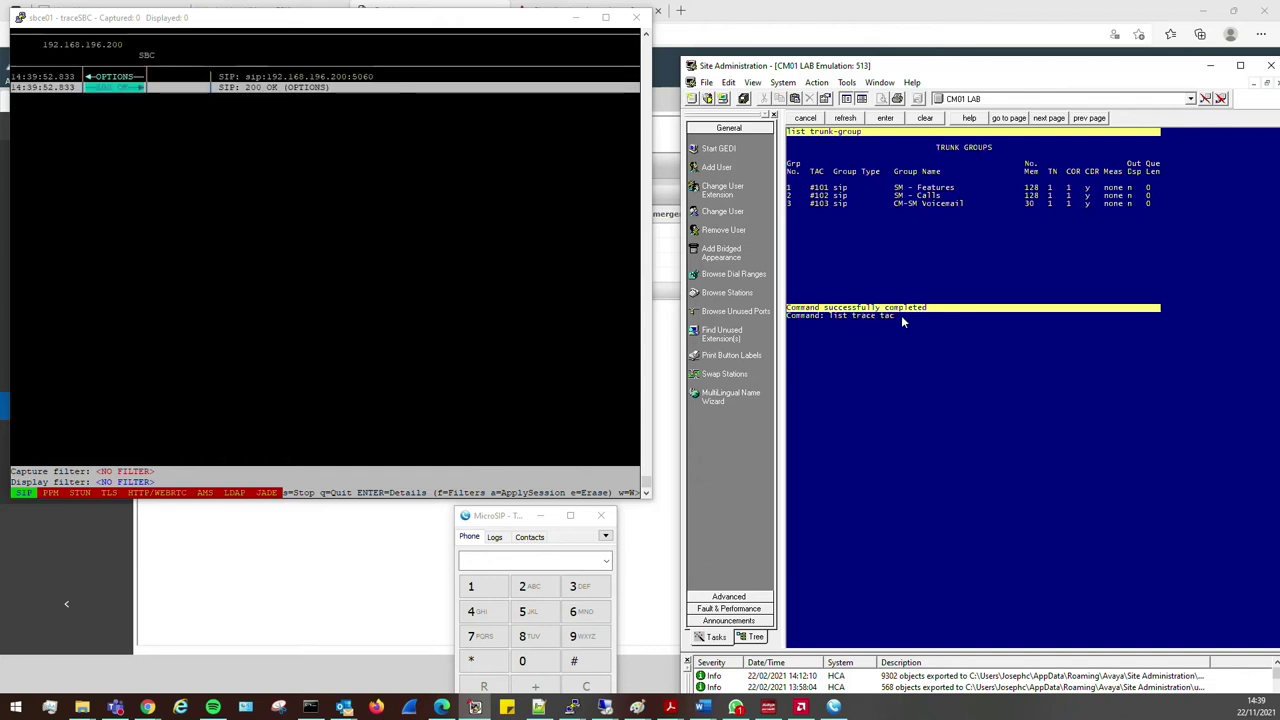
{"action": "type", "text": " #102"}
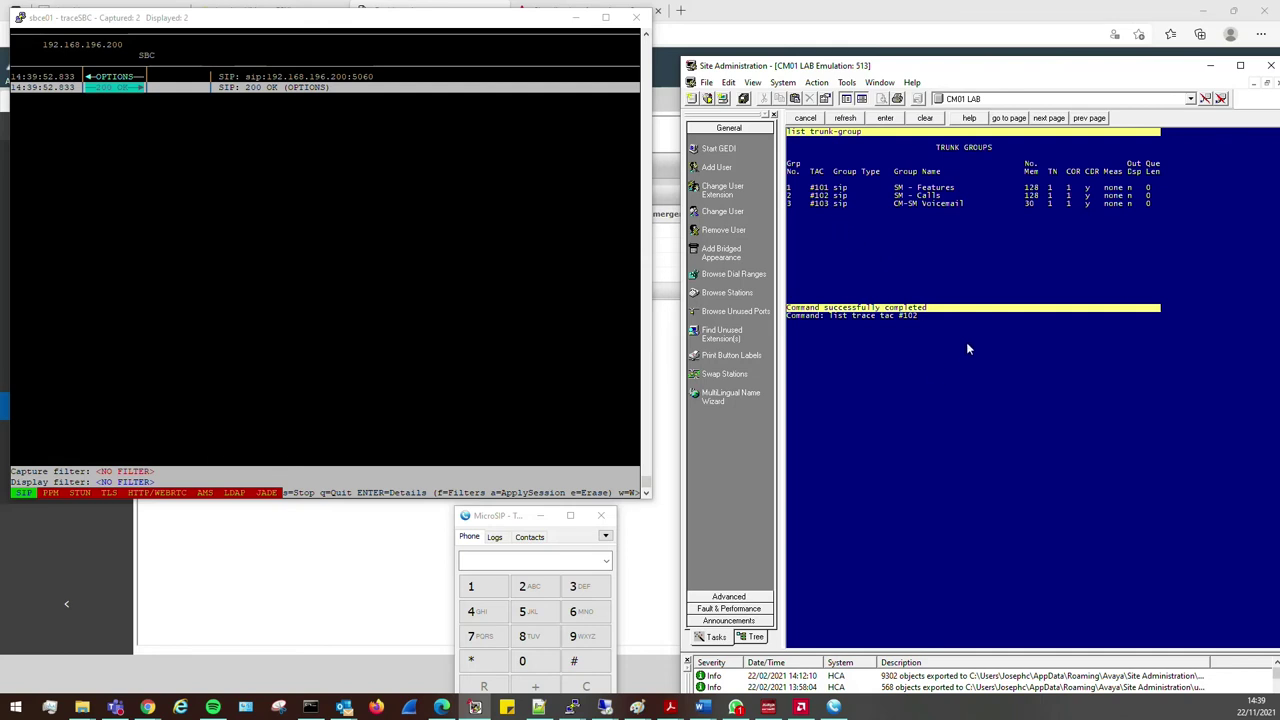
{"action": "key", "text": "Return"}
{"action": "left_click_drag", "start_coordinate": [500, 515], "coordinate": [475, 313]}
{"action": "left_click", "coordinate": [470, 335]}
{"action": "double_click", "coordinate": [490, 377]}
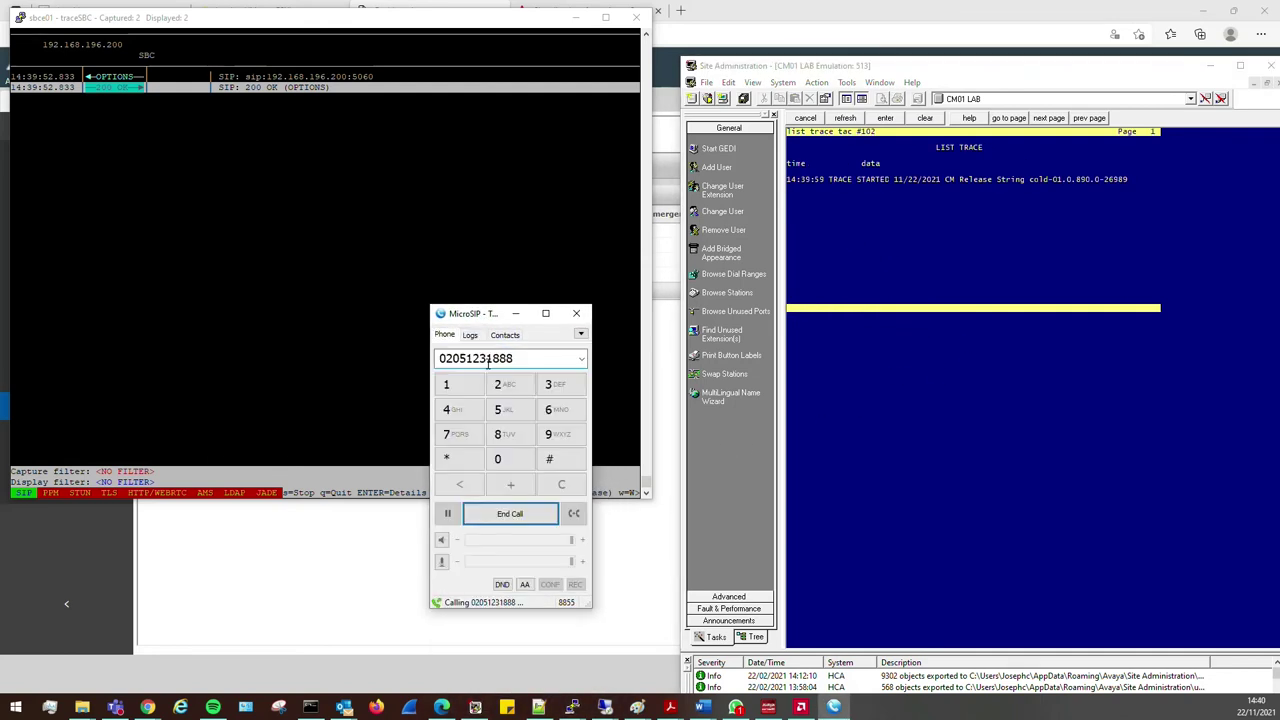
{"action": "left_click", "coordinate": [503, 514]}
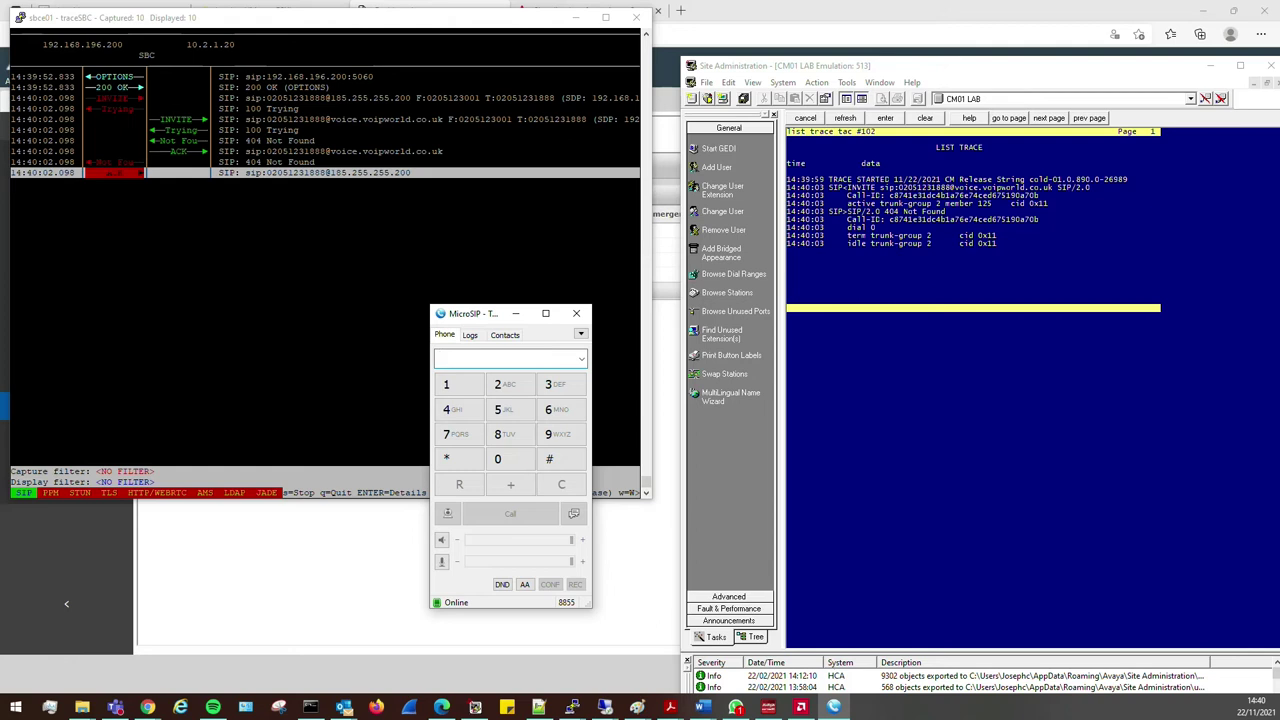
{"action": "left_click", "coordinate": [249, 560]}
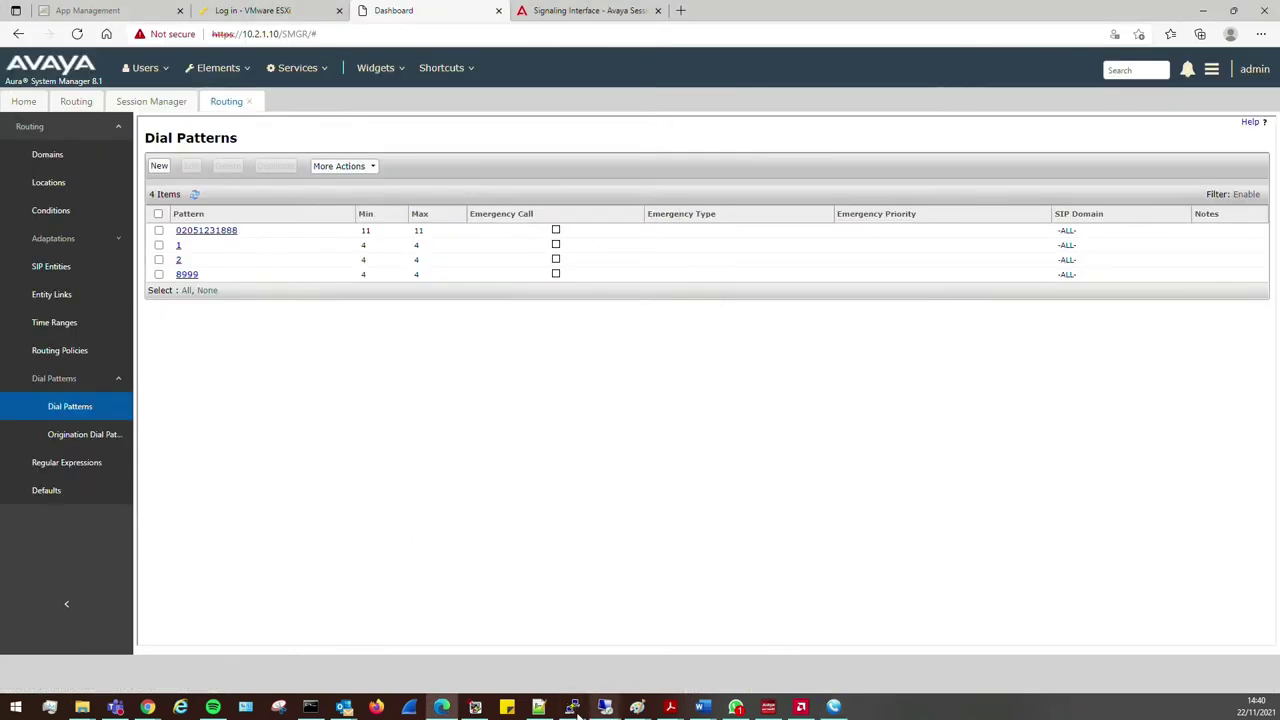
{"action": "left_click", "coordinate": [475, 707]}
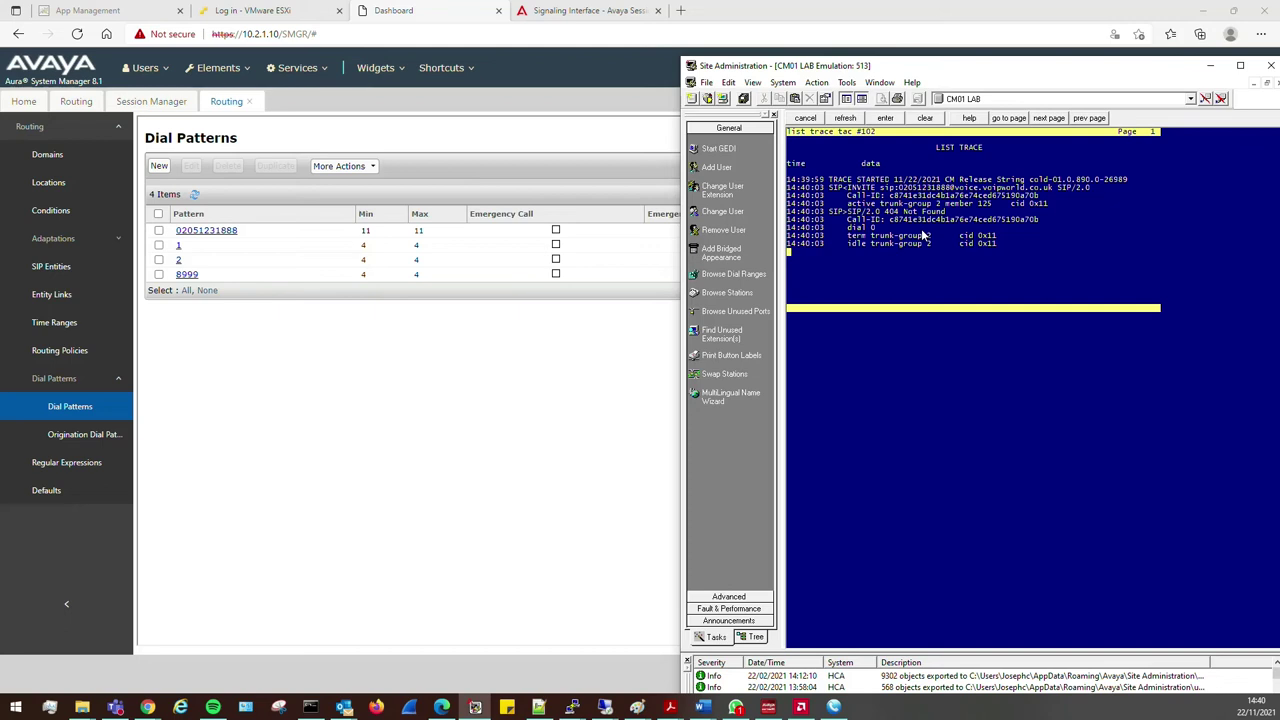
Step: Stop the trace and open 'change inc-call-handling-trmt trunk-group 2'
{"action": "key", "text": "Escape"}
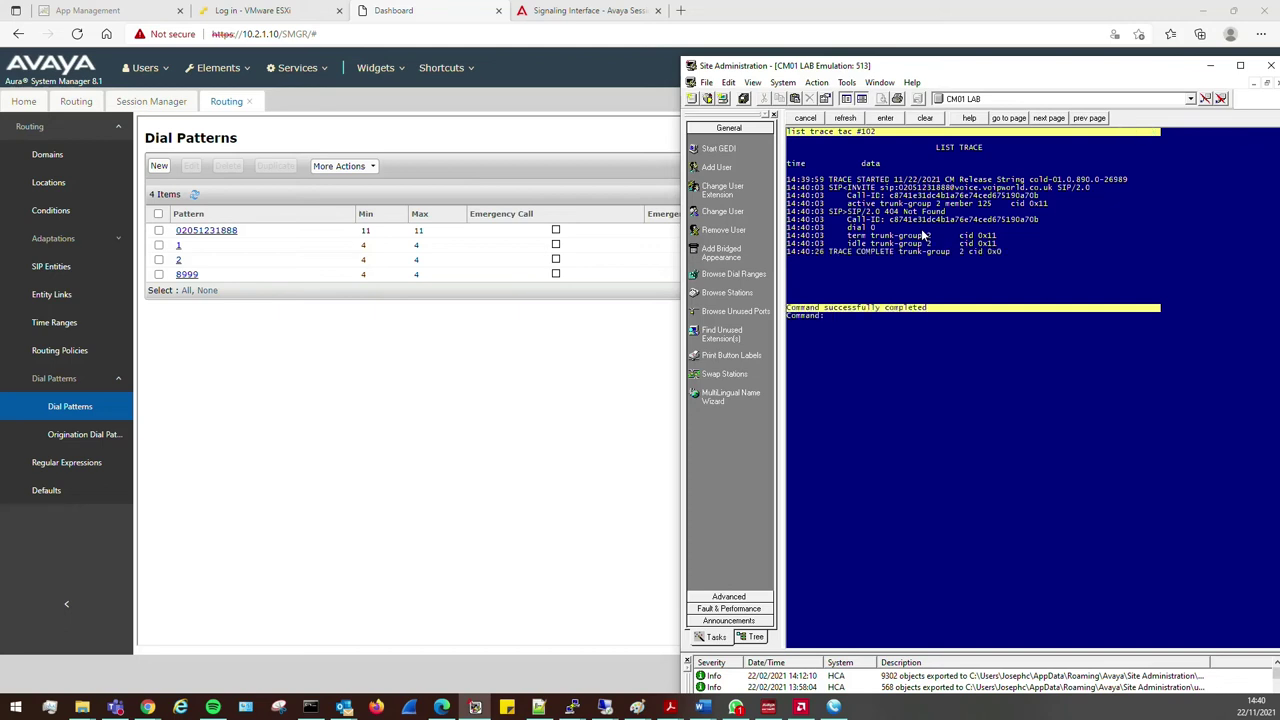
{"action": "type", "text": "c"}
{"action": "type", "text": "hange in"}
{"action": "key", "text": "Tab"}
{"action": "type", "text": "c"}
{"action": "key", "text": "Tab"}
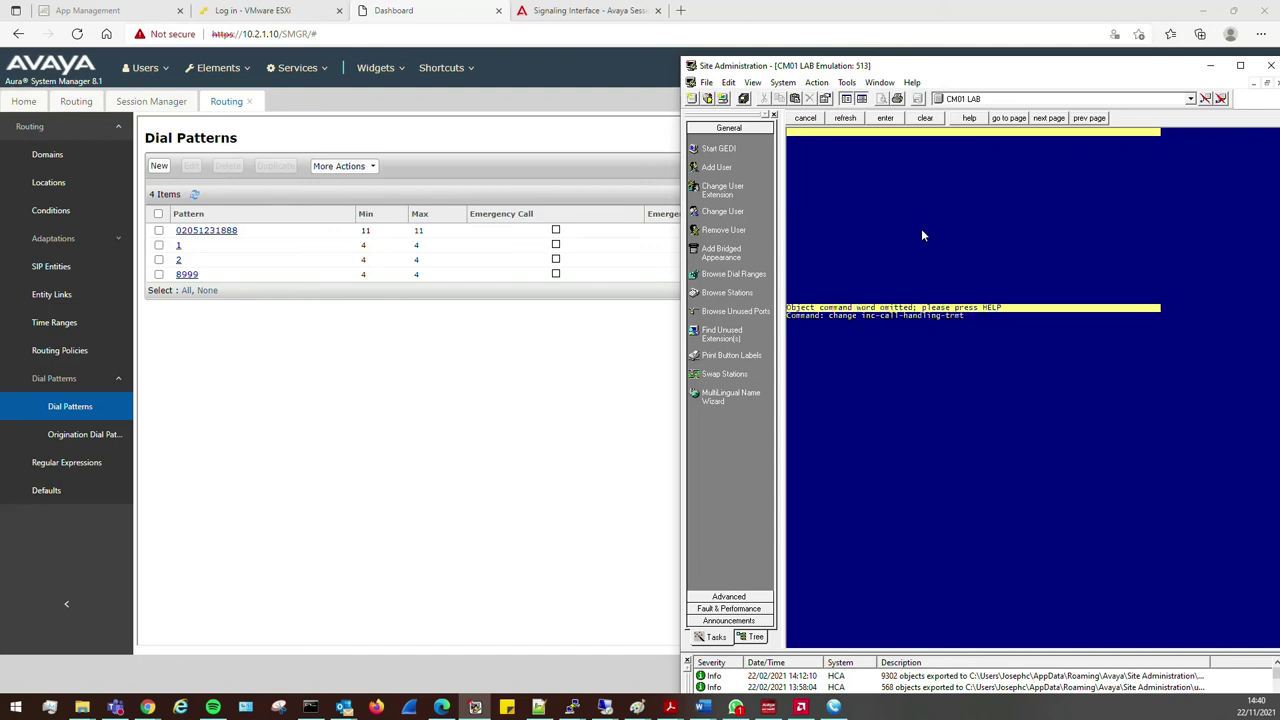
{"action": "type", "text": "truk 2"}
{"action": "type", "text": "trunk "}
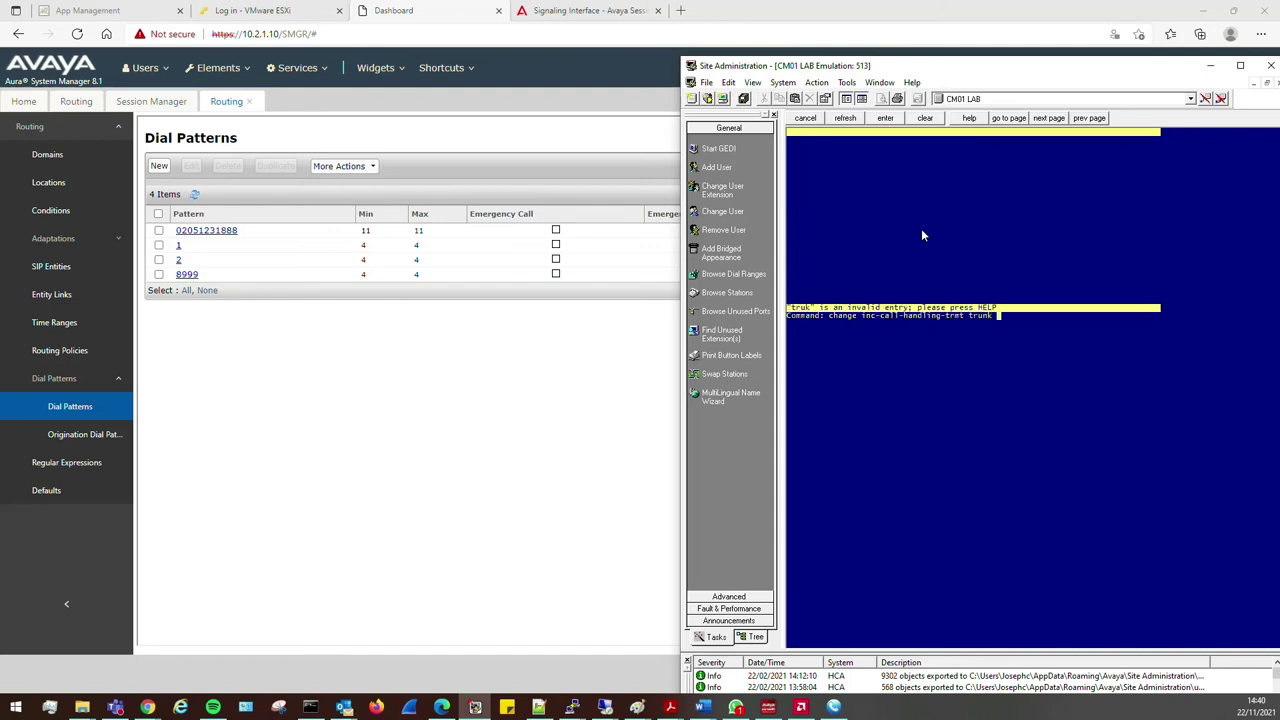
{"action": "type", "text": "2"}
{"action": "key", "text": "Return"}
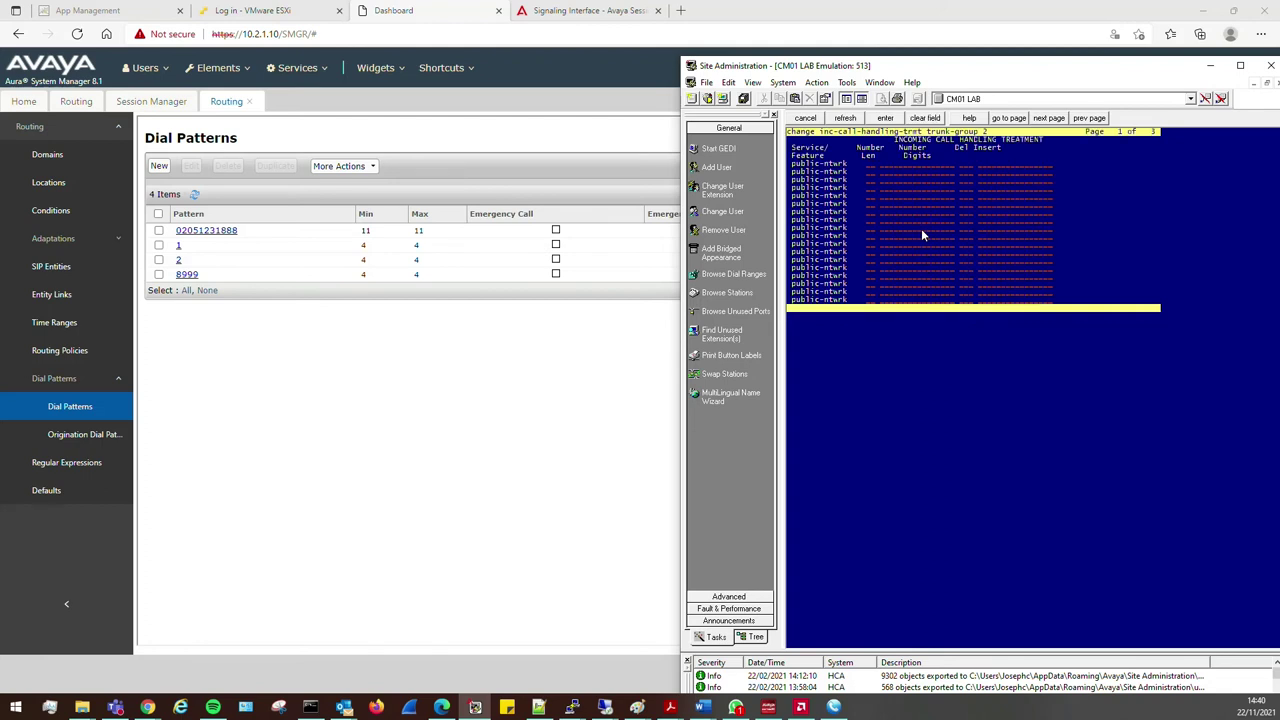
{"action": "type", "text": "11 "}
{"action": "key", "text": "Tab"}
{"action": "type", "text": "11"}
{"action": "key", "text": "Tab"}
{"action": "type", "text": "2001"}
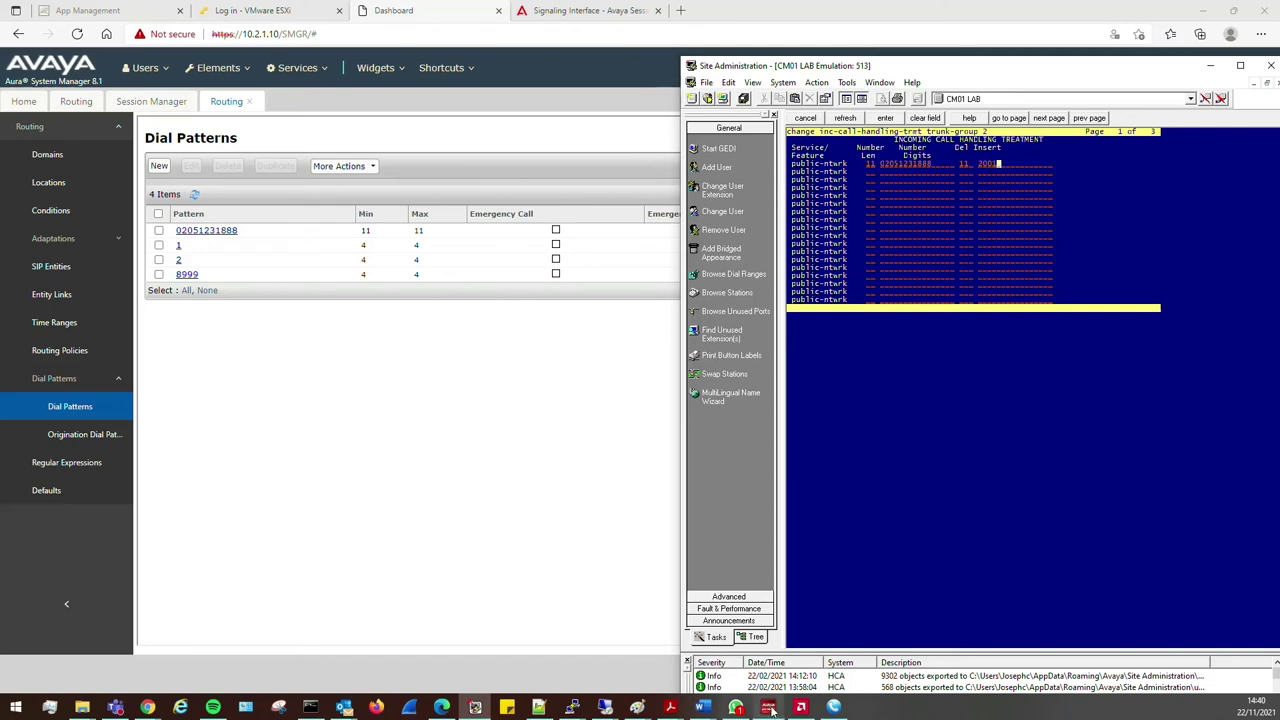
{"action": "left_click", "coordinate": [768, 707]}
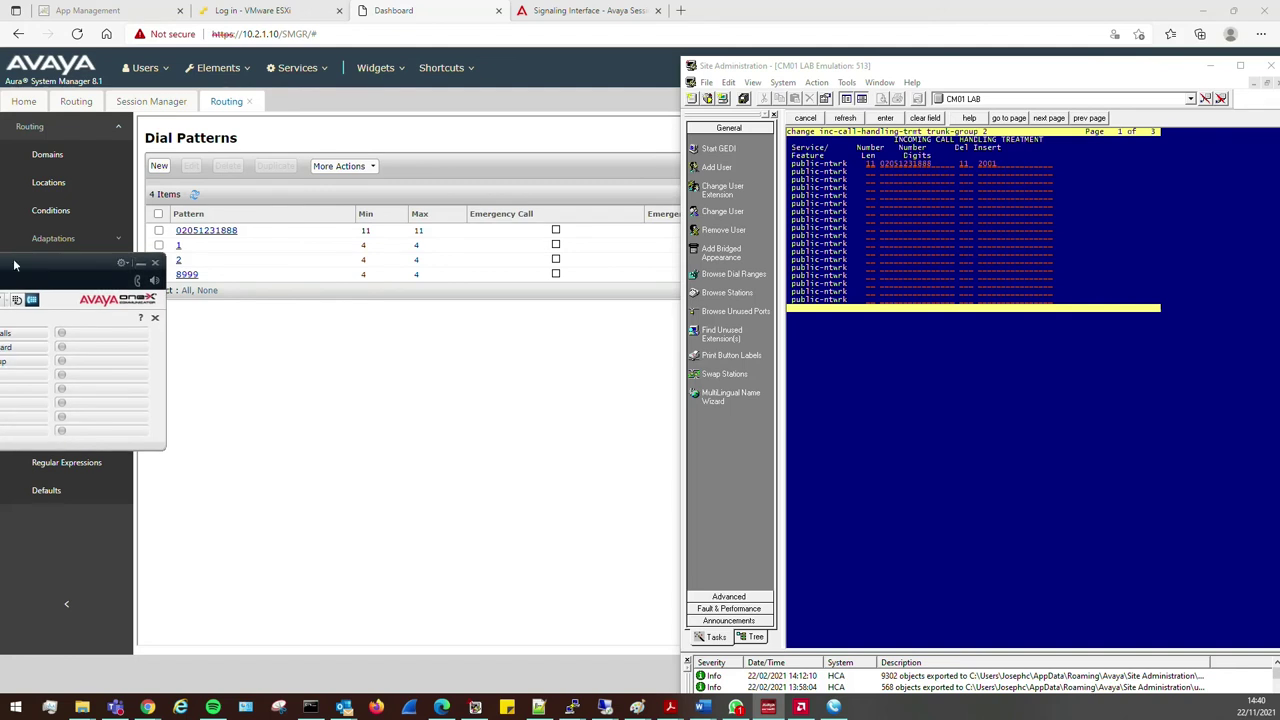
{"action": "left_click", "coordinate": [903, 262]}
{"action": "key", "text": "F3"}
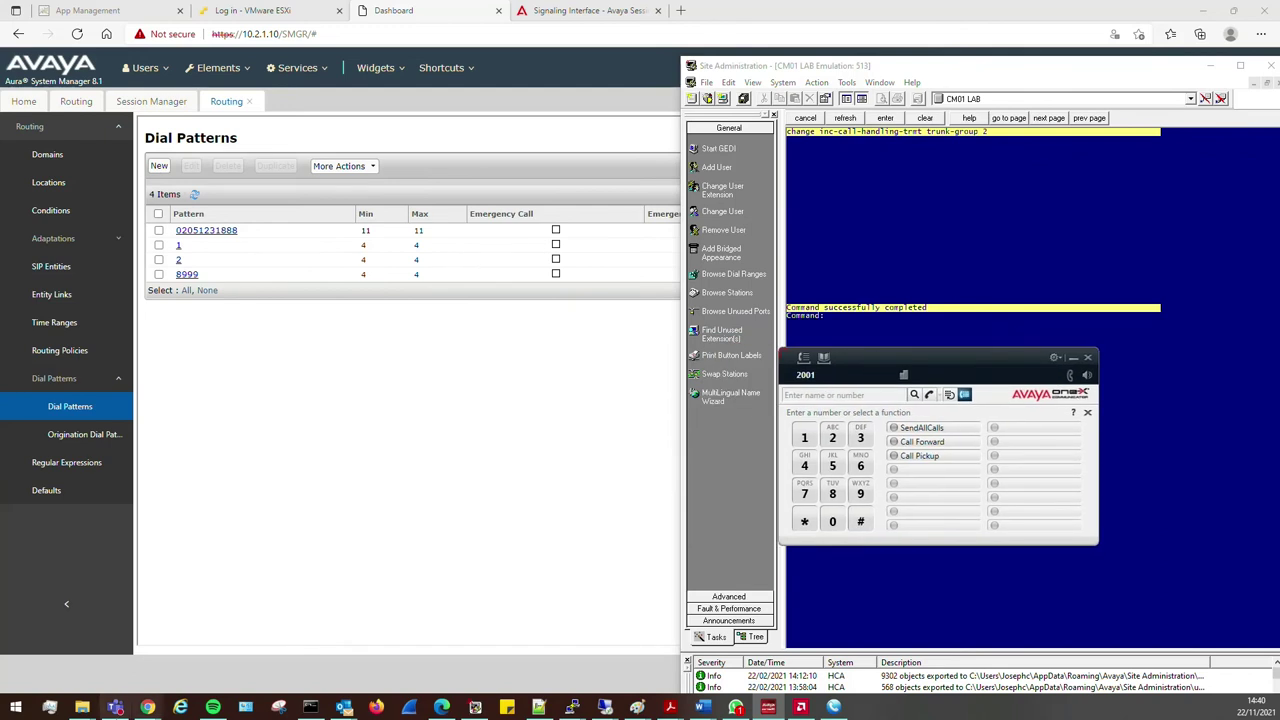
{"action": "left_click", "coordinate": [833, 707]}
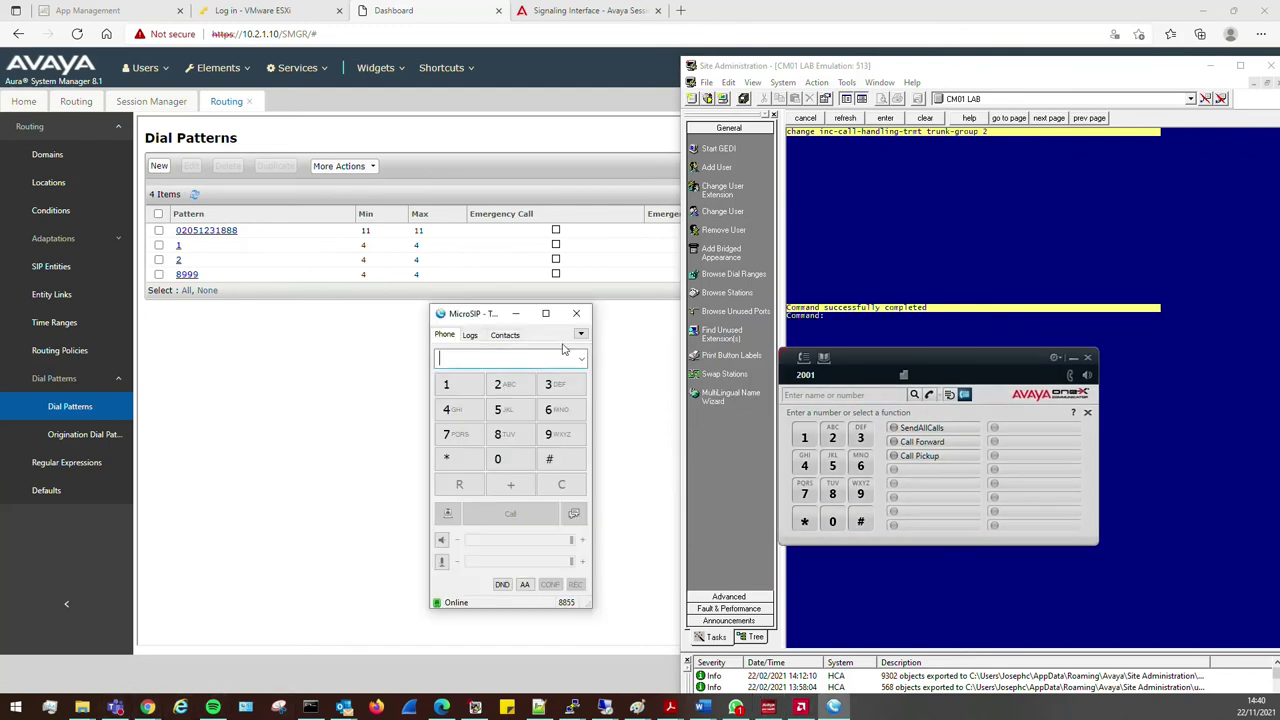
{"action": "left_click", "coordinate": [470, 335]}
{"action": "double_click", "coordinate": [525, 412]}
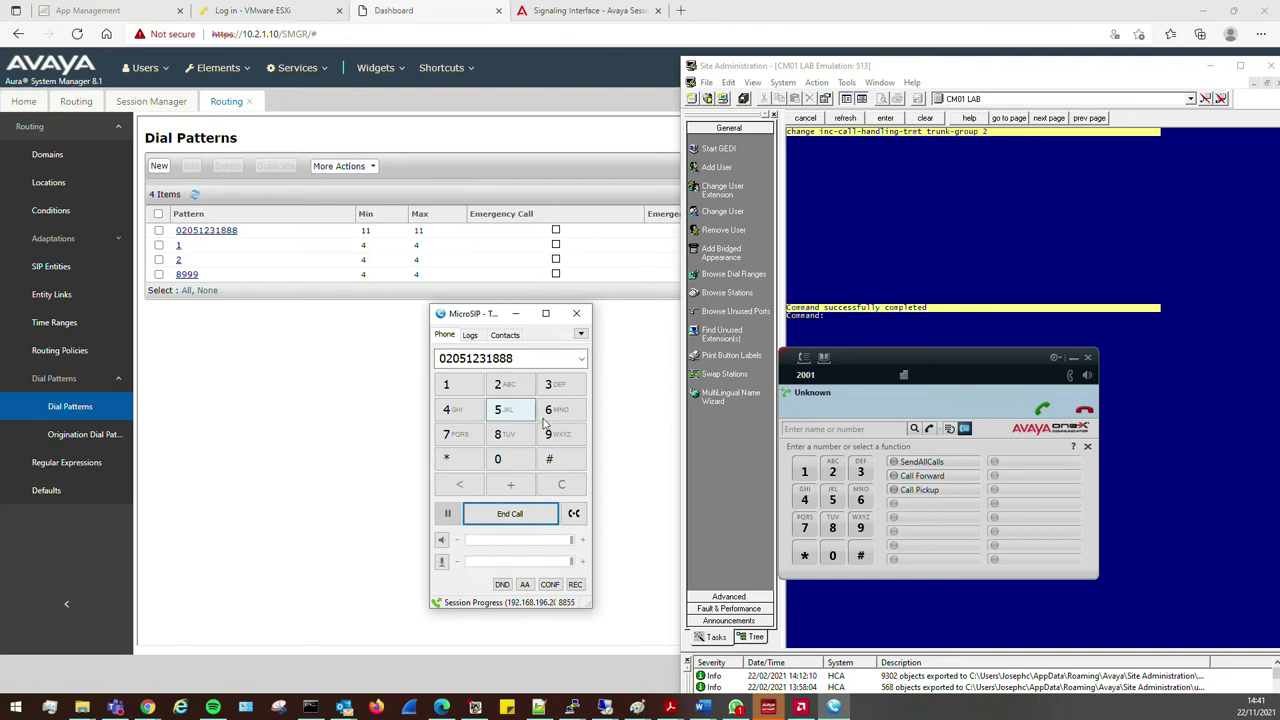
{"action": "left_click", "coordinate": [1041, 408]}
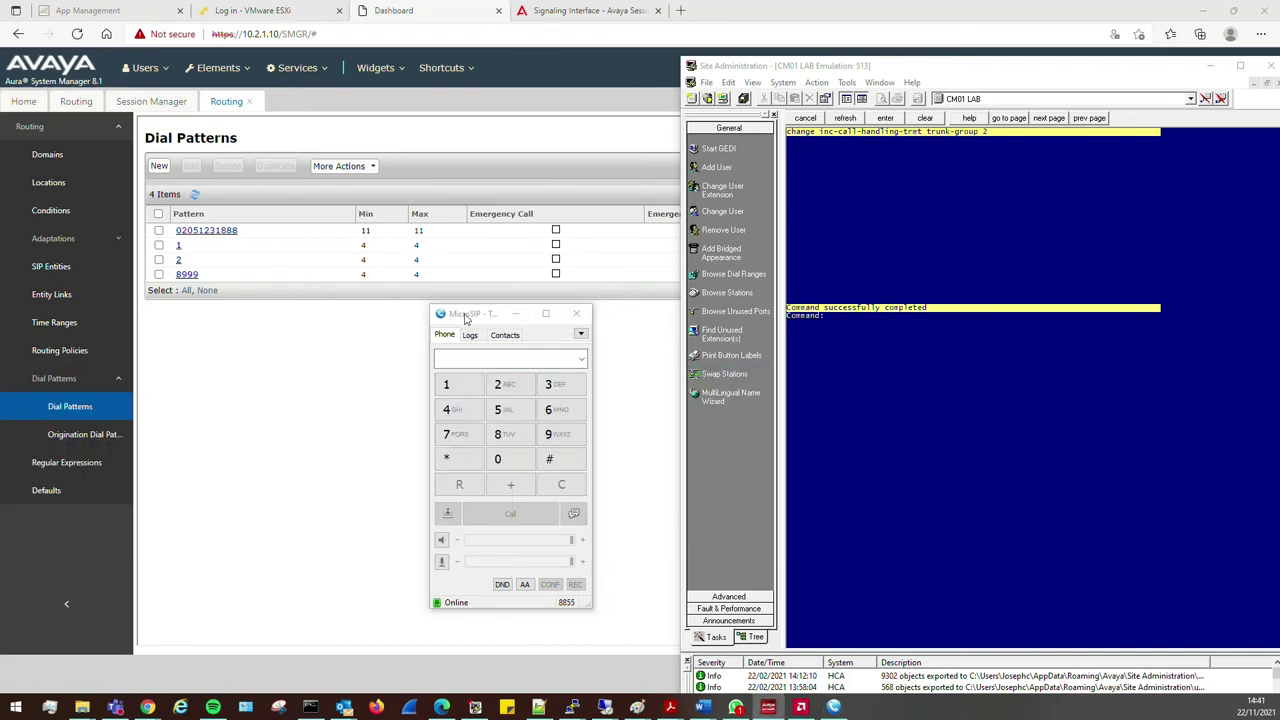
Step: Rearrange the softphone windows and dial a trial outside number from one-X, then hang up
{"action": "left_click_drag", "start_coordinate": [465, 318], "coordinate": [403, 313]}
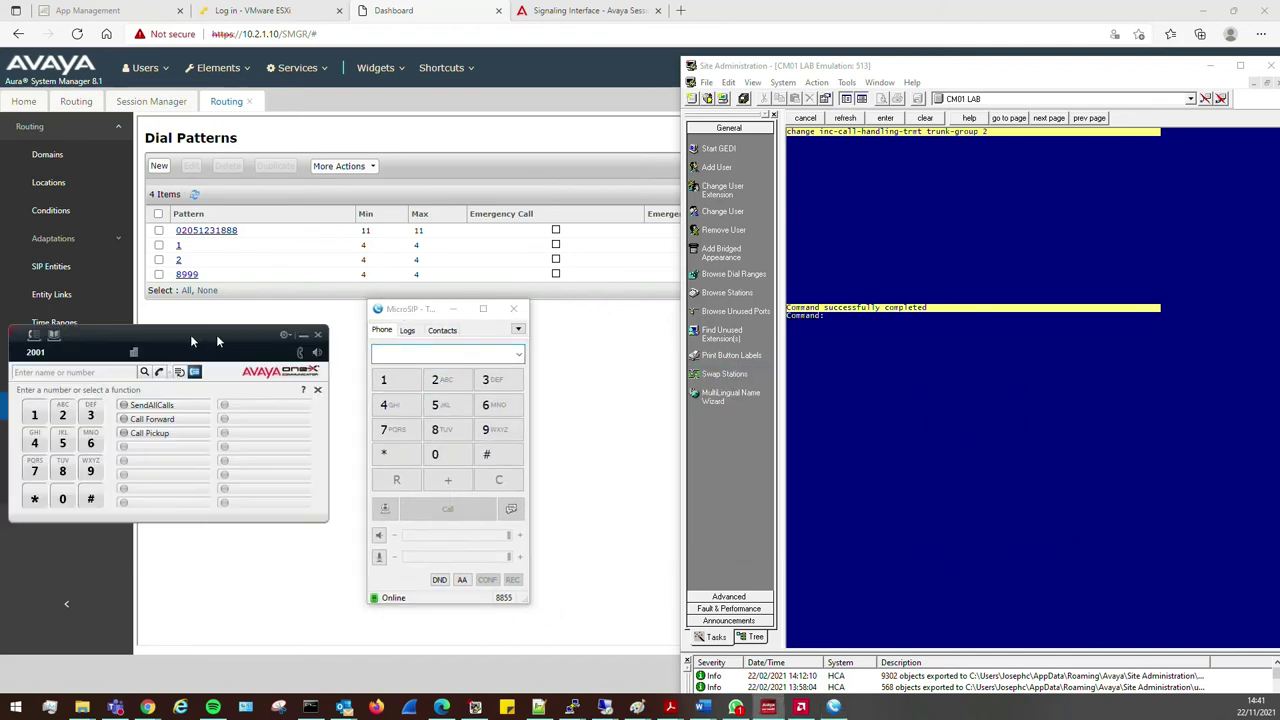
{"action": "left_click_drag", "start_coordinate": [193, 342], "coordinate": [746, 366]}
{"action": "left_click_drag", "start_coordinate": [397, 311], "coordinate": [178, 329]}
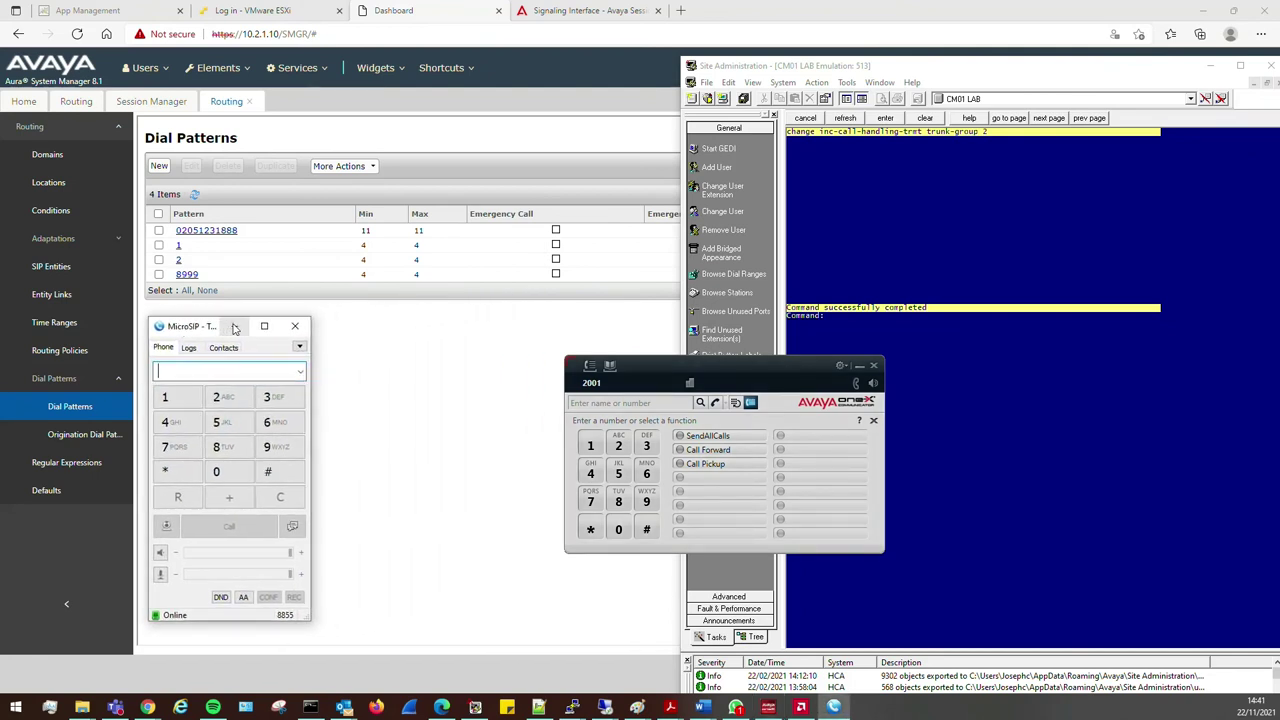
{"action": "left_click", "coordinate": [232, 327]}
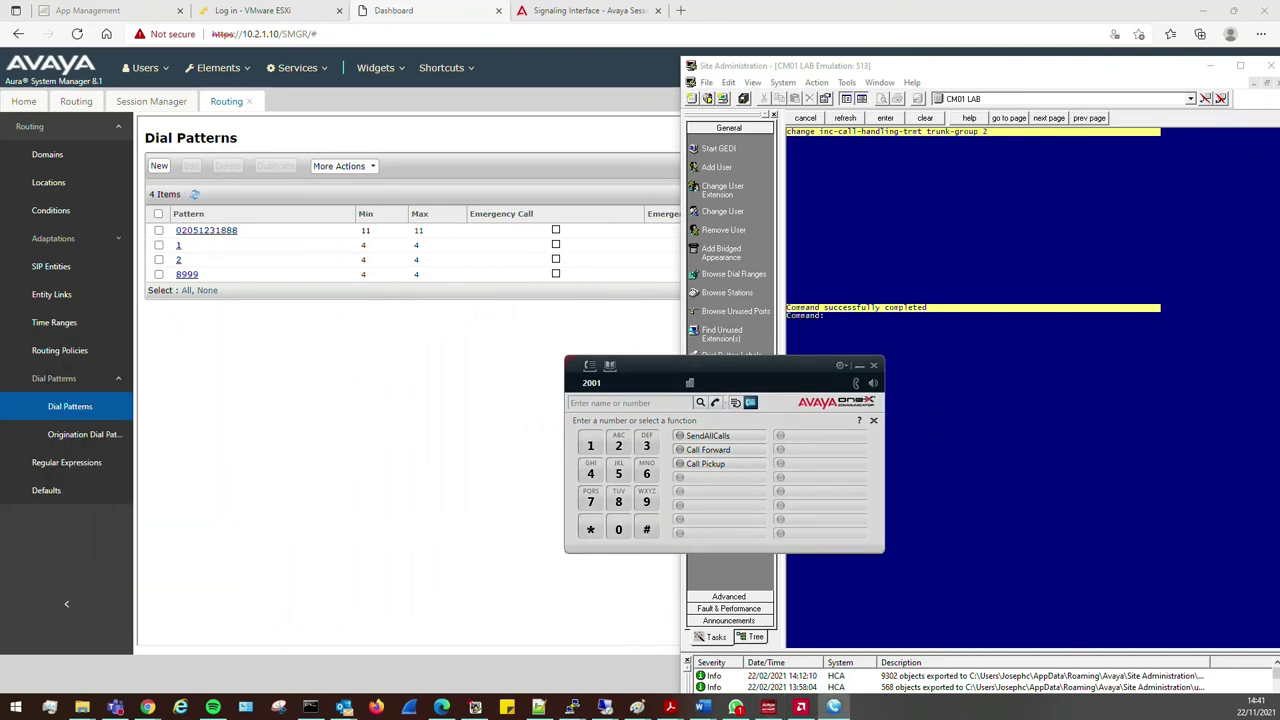
{"action": "left_click", "coordinate": [715, 404]}
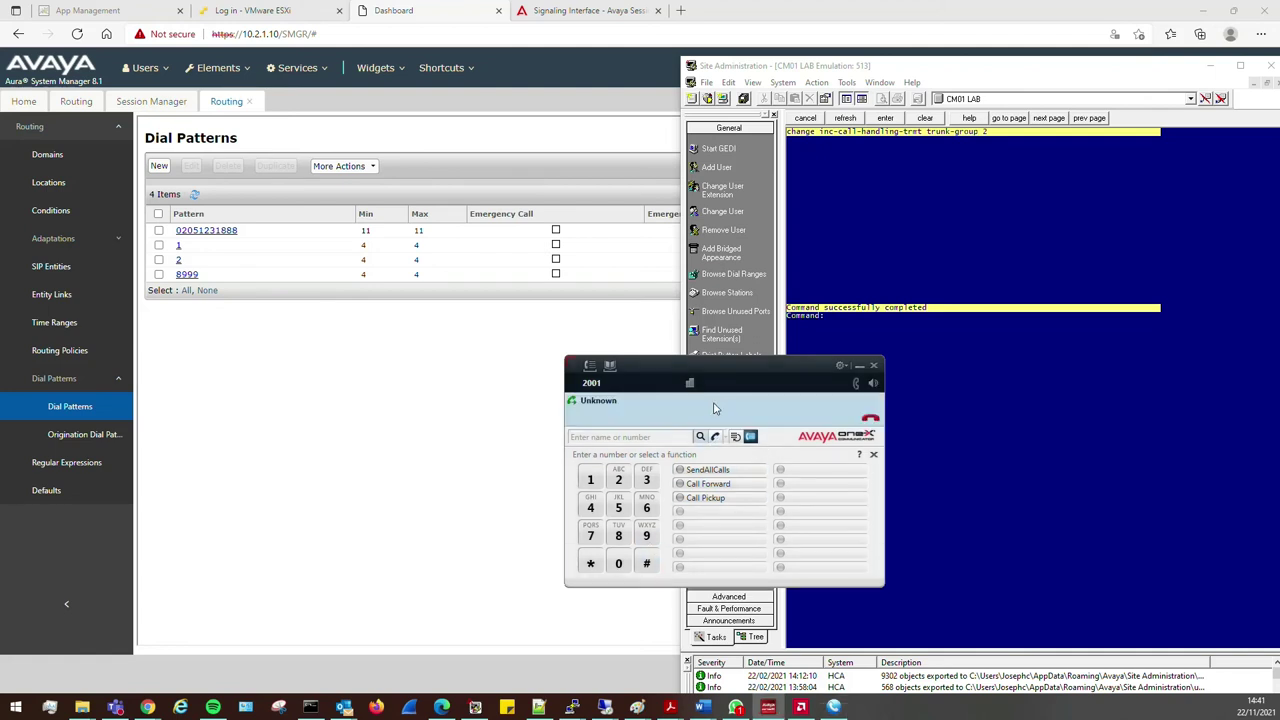
{"action": "left_click", "coordinate": [619, 565]}
{"action": "left_click", "coordinate": [618, 507]}
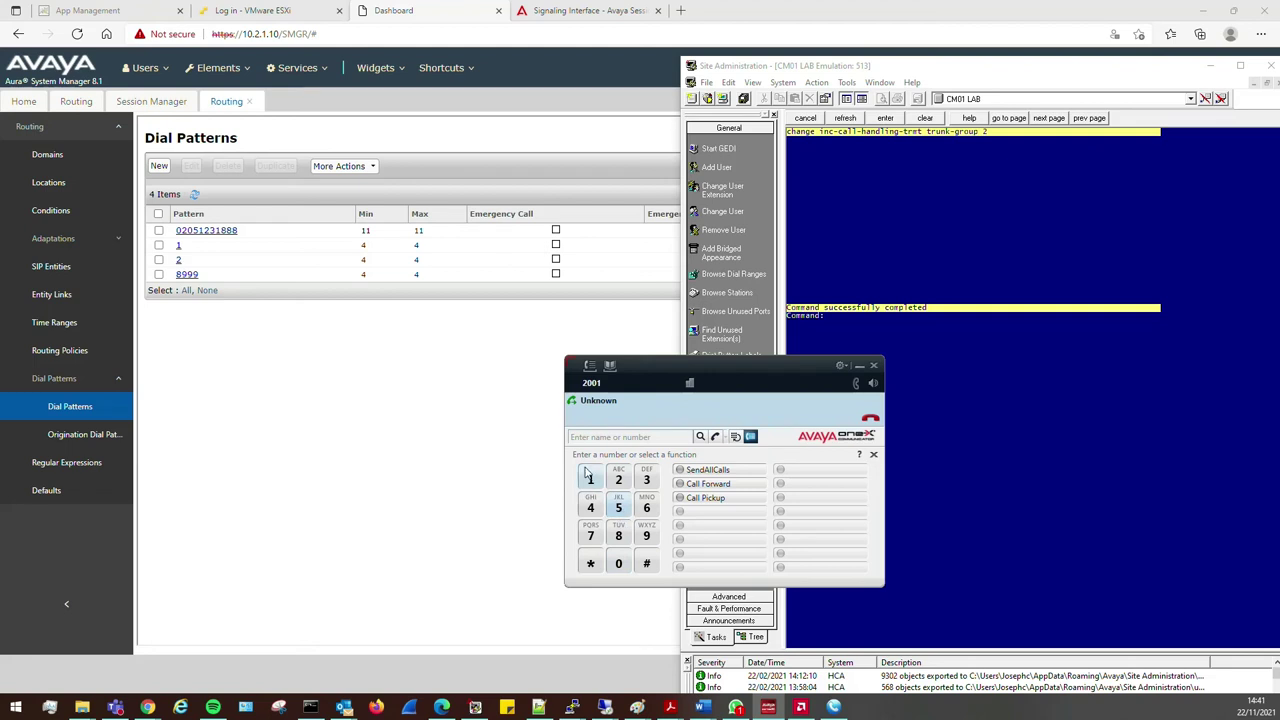
{"action": "left_click", "coordinate": [590, 479]}
{"action": "left_click", "coordinate": [618, 535]}
{"action": "left_click", "coordinate": [618, 507]}
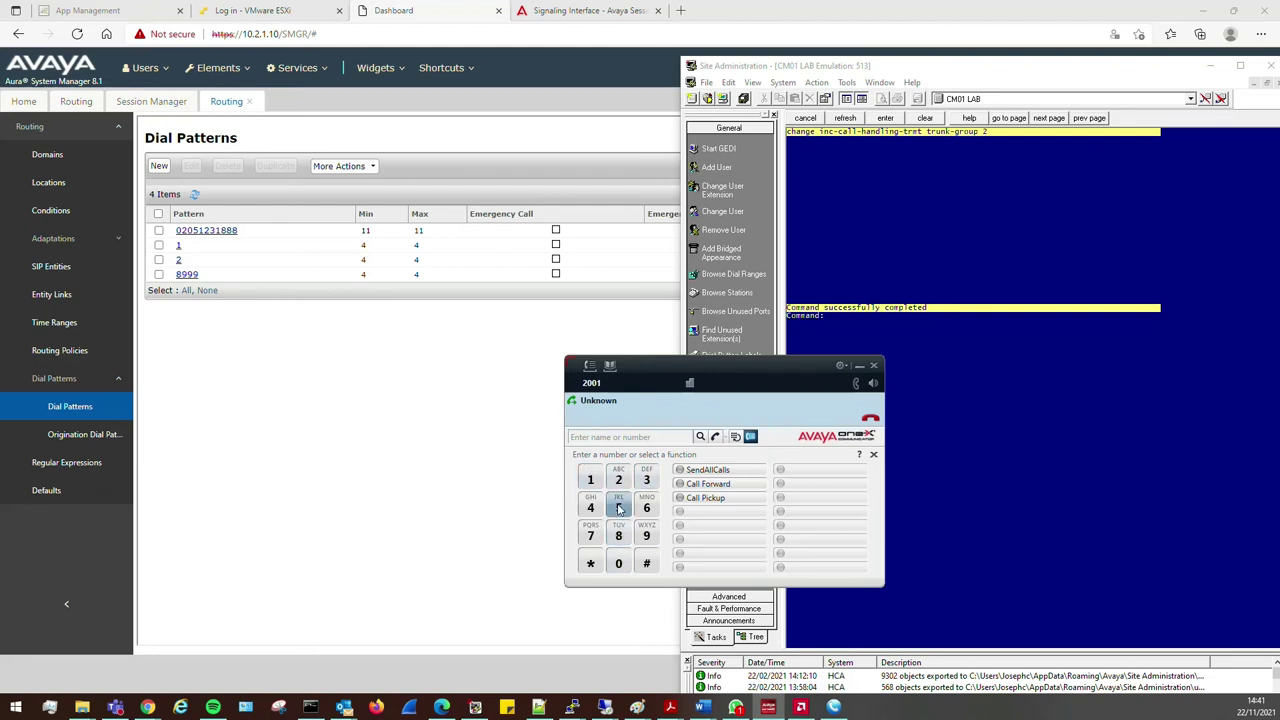
{"action": "left_click", "coordinate": [867, 417]}
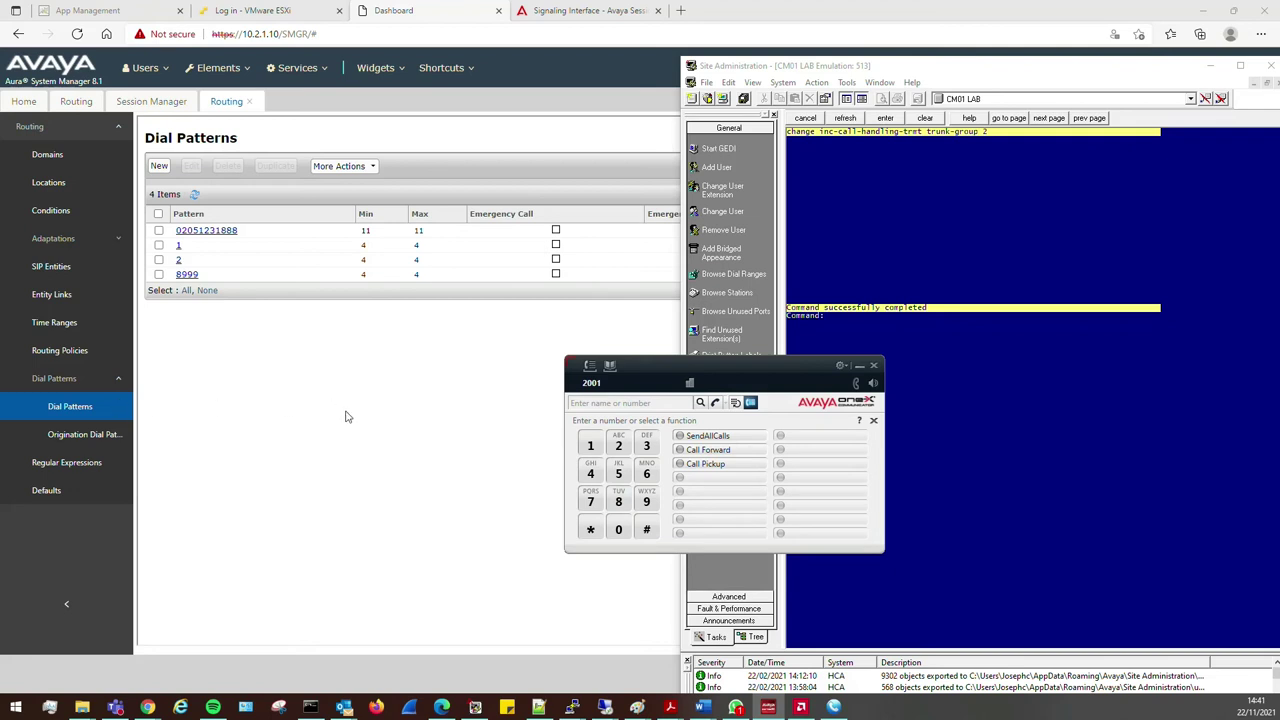
Step: Start 'list trace tac #102' at the SAT command line
{"action": "left_click", "coordinate": [944, 289]}
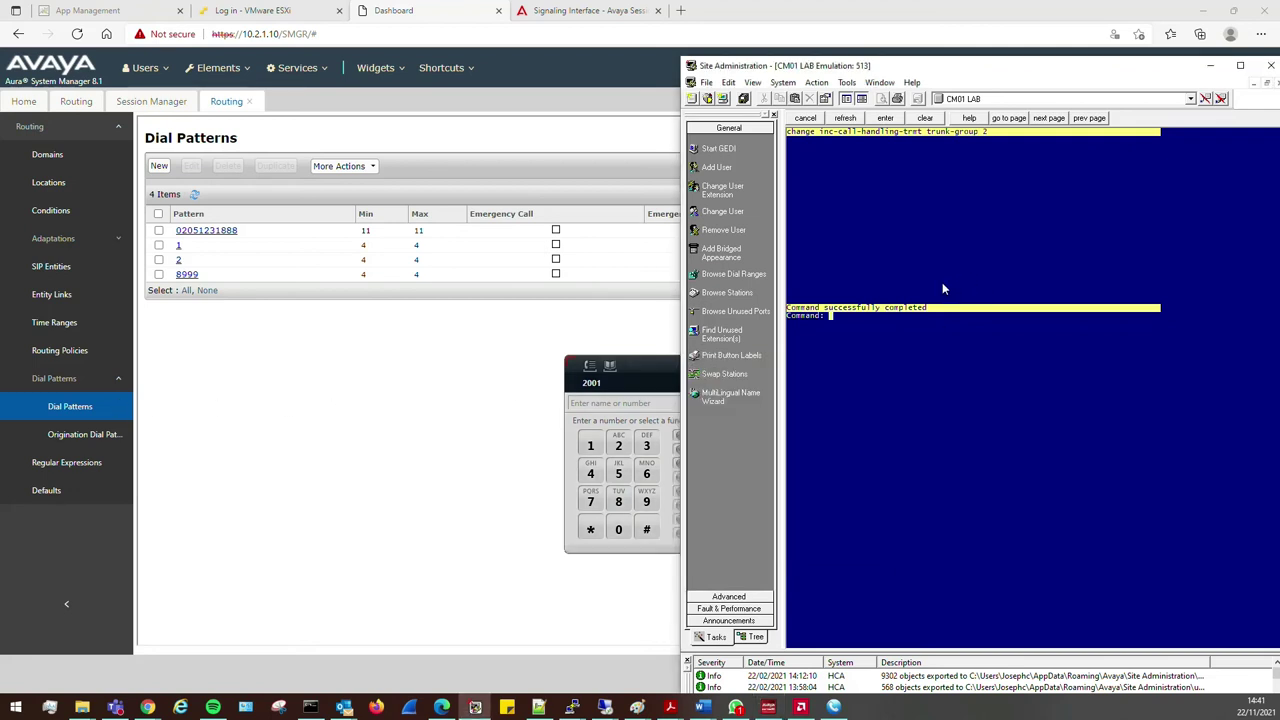
{"action": "type", "text": "list trace tac #102"}
{"action": "key", "text": "Return"}
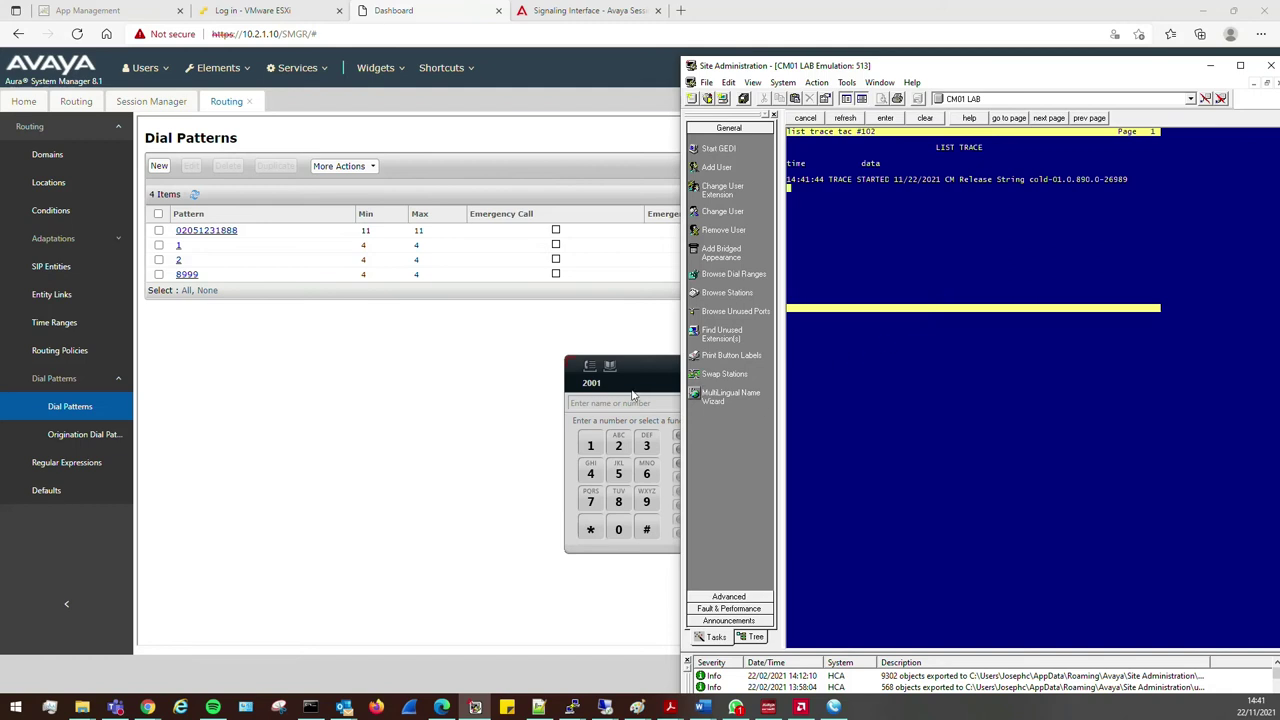
Step: Dial the outside test number from one-X, see it rejected 404 No route available, then return to System Manager
{"action": "left_click", "coordinate": [580, 362]}
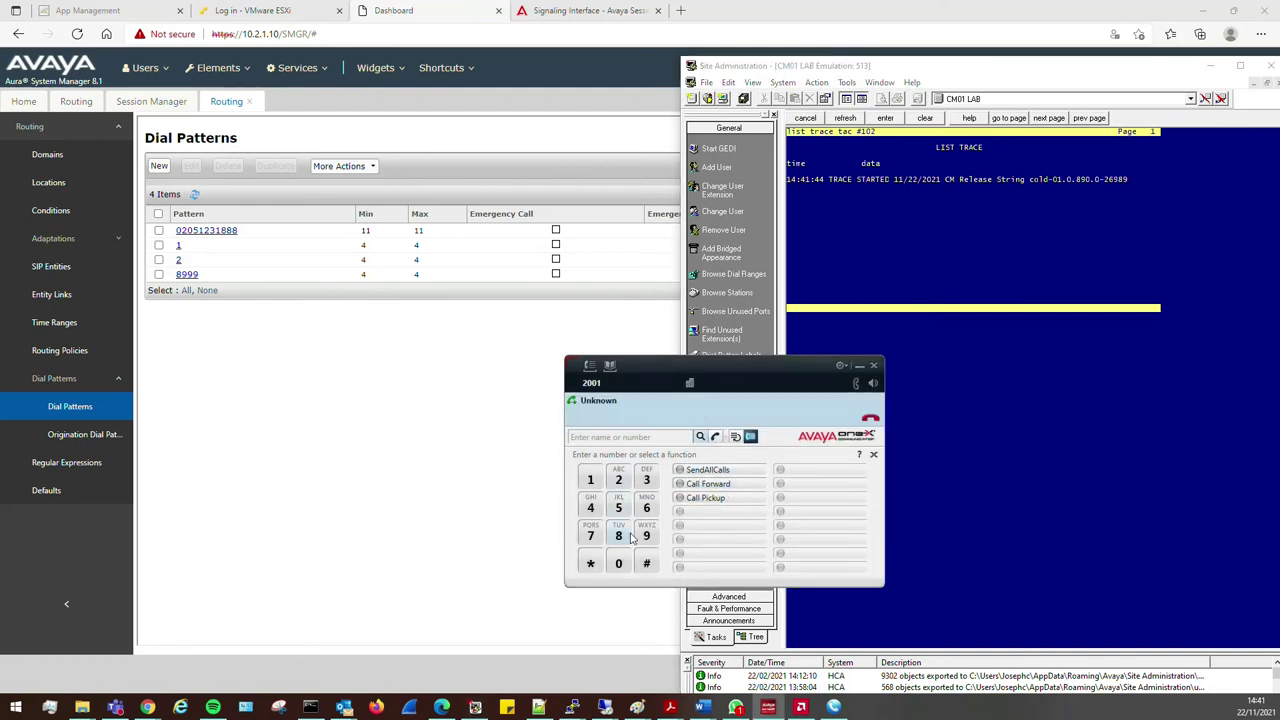
{"action": "left_click", "coordinate": [619, 564]}
{"action": "left_click", "coordinate": [618, 479]}
{"action": "left_click", "coordinate": [620, 563]}
{"action": "left_click", "coordinate": [618, 507]}
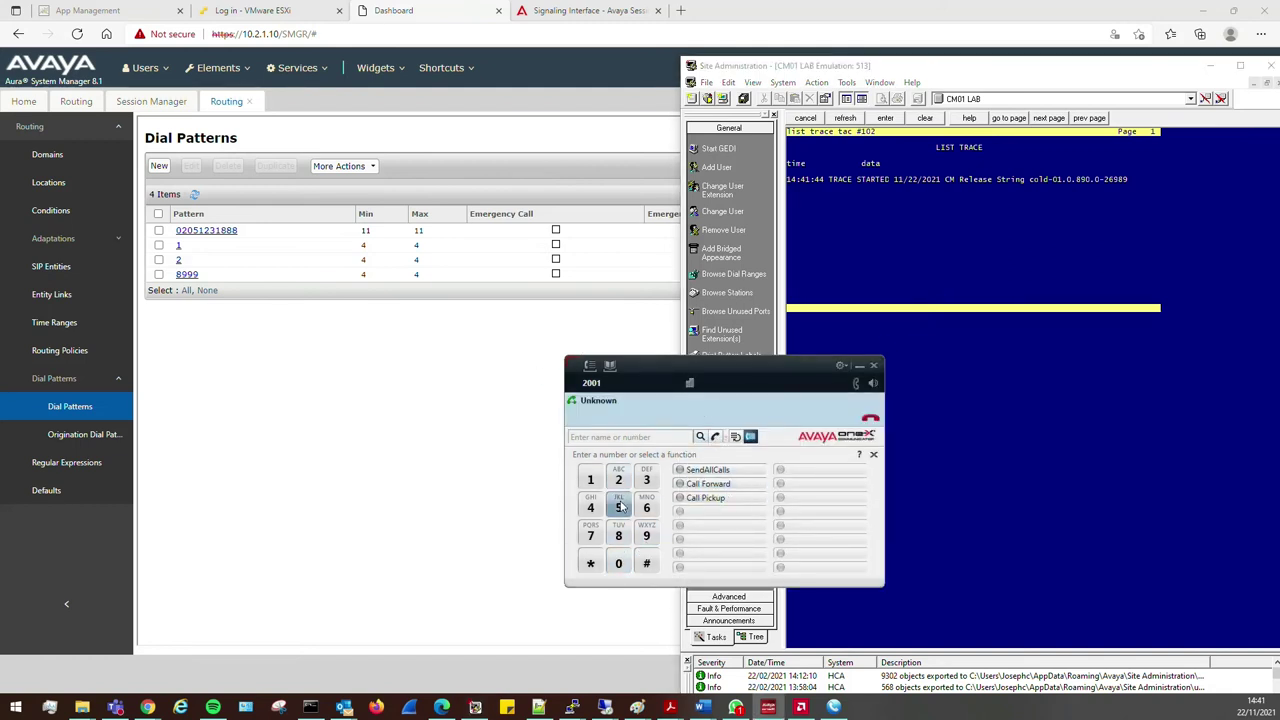
{"action": "left_click", "coordinate": [618, 479]}
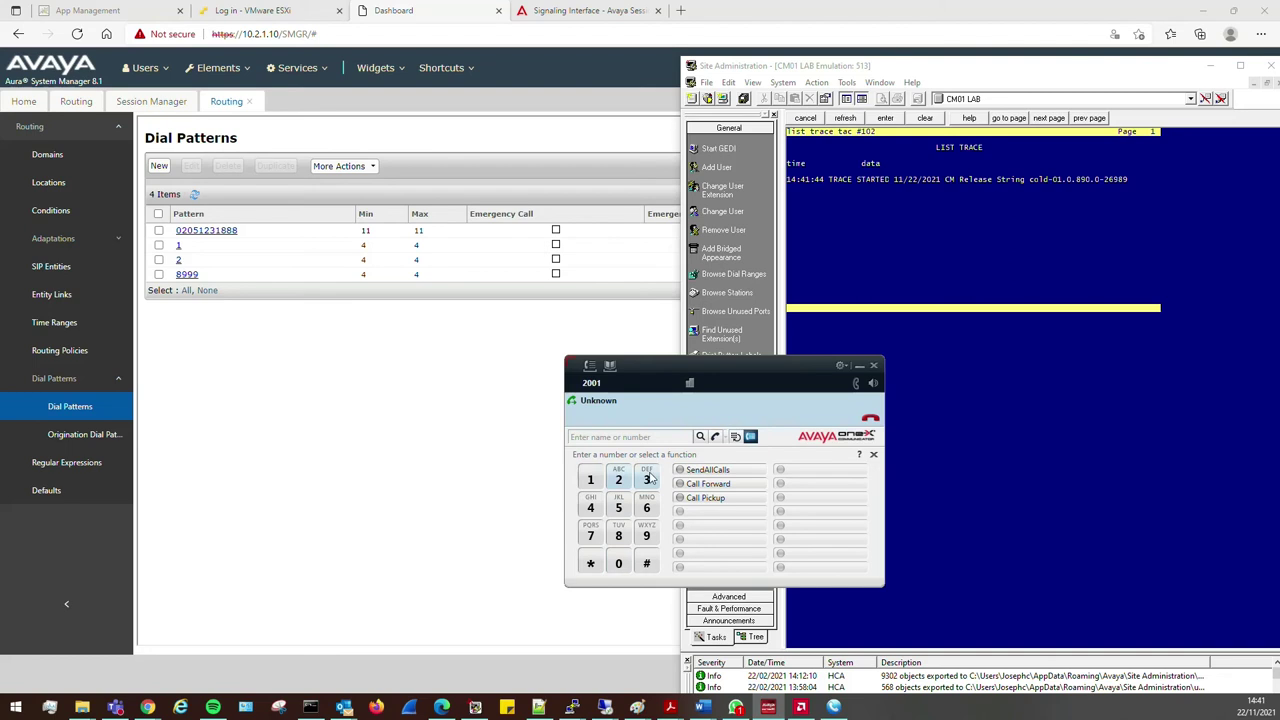
{"action": "left_click", "coordinate": [618, 535]}
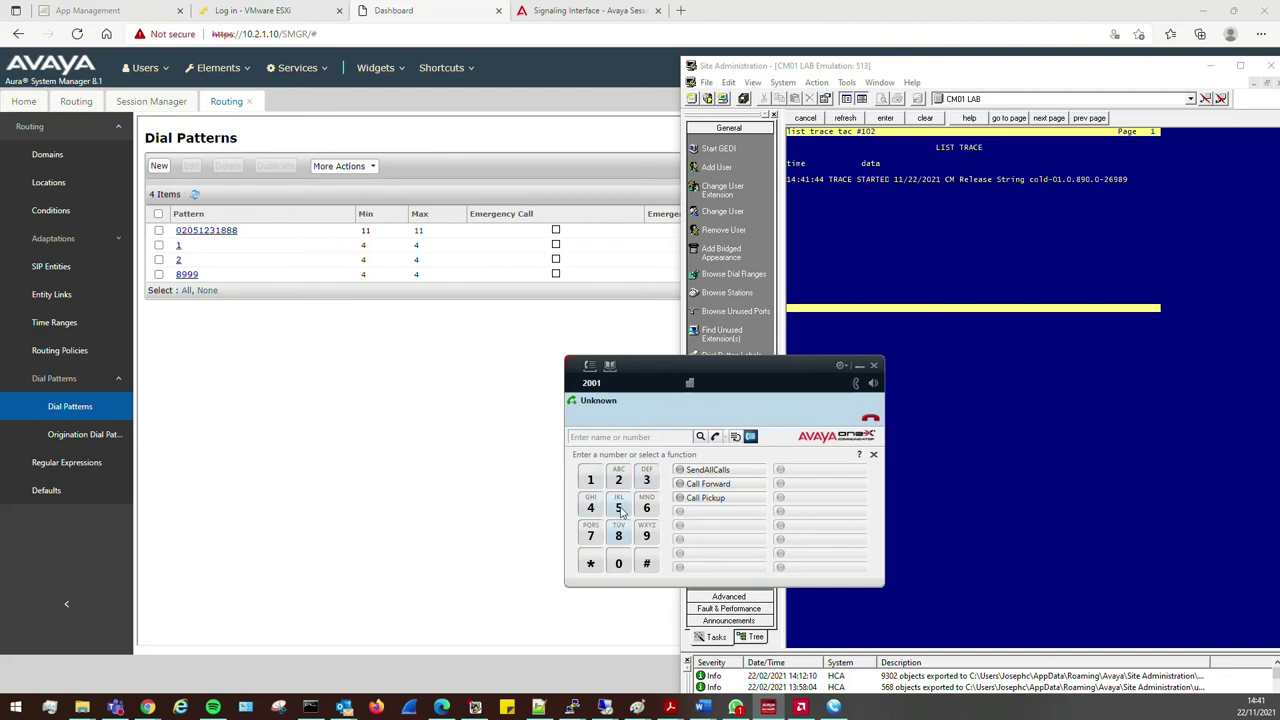
{"action": "left_click", "coordinate": [871, 418]}
{"action": "left_click", "coordinate": [1022, 271]}
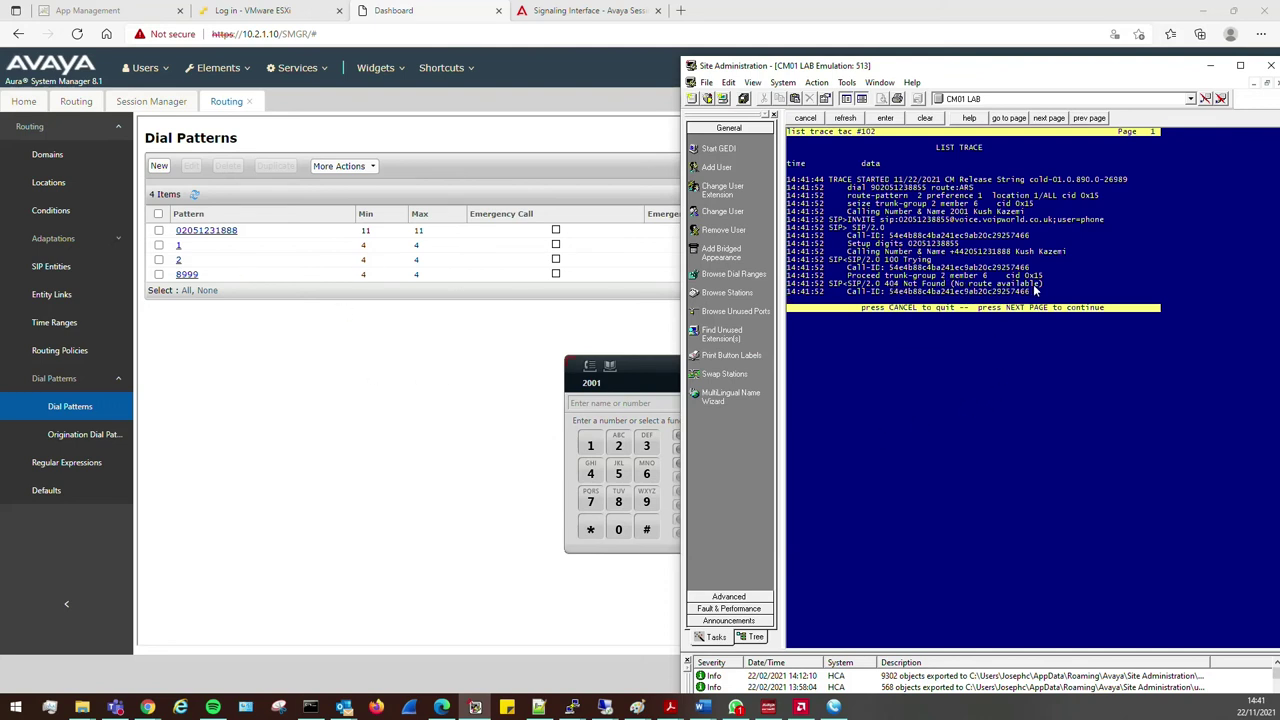
{"action": "left_click", "coordinate": [296, 460]}
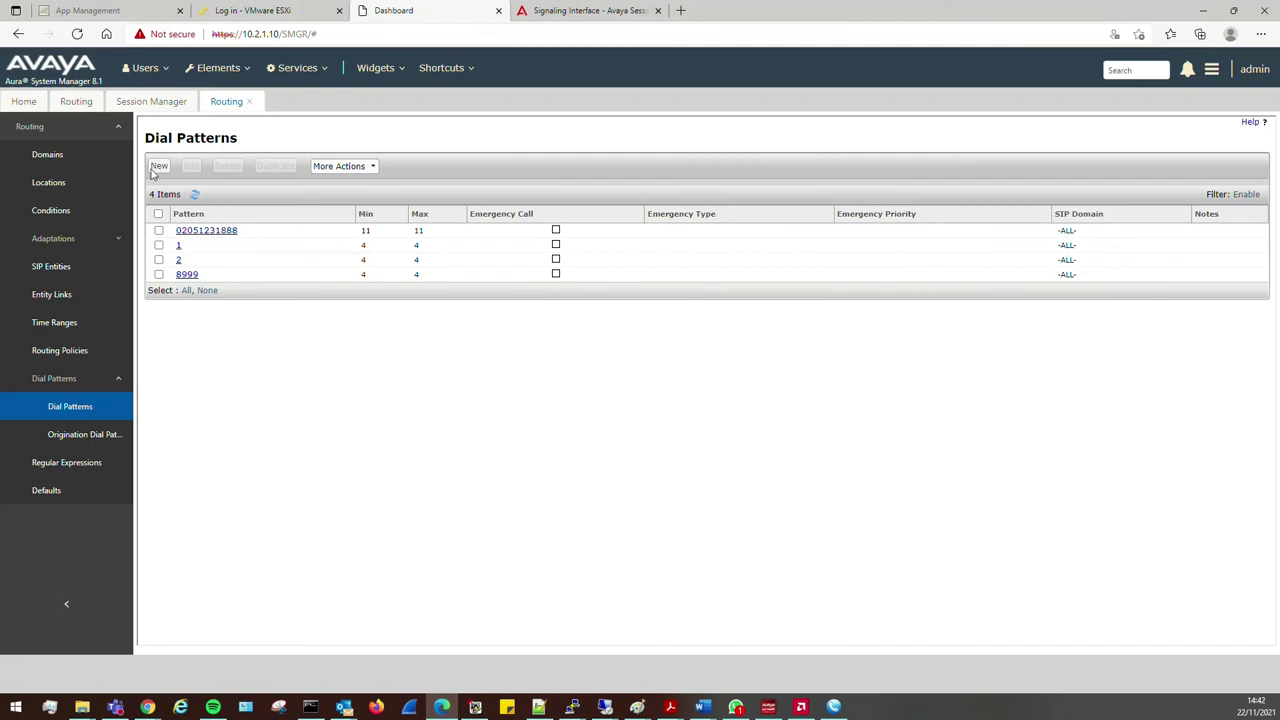
Step: Draft dial pattern 0 with length 11, cancel it for lack of a PSTN policy, and open Routing Policies
{"action": "left_click", "coordinate": [158, 167]}
{"action": "left_click", "coordinate": [587, 185]}
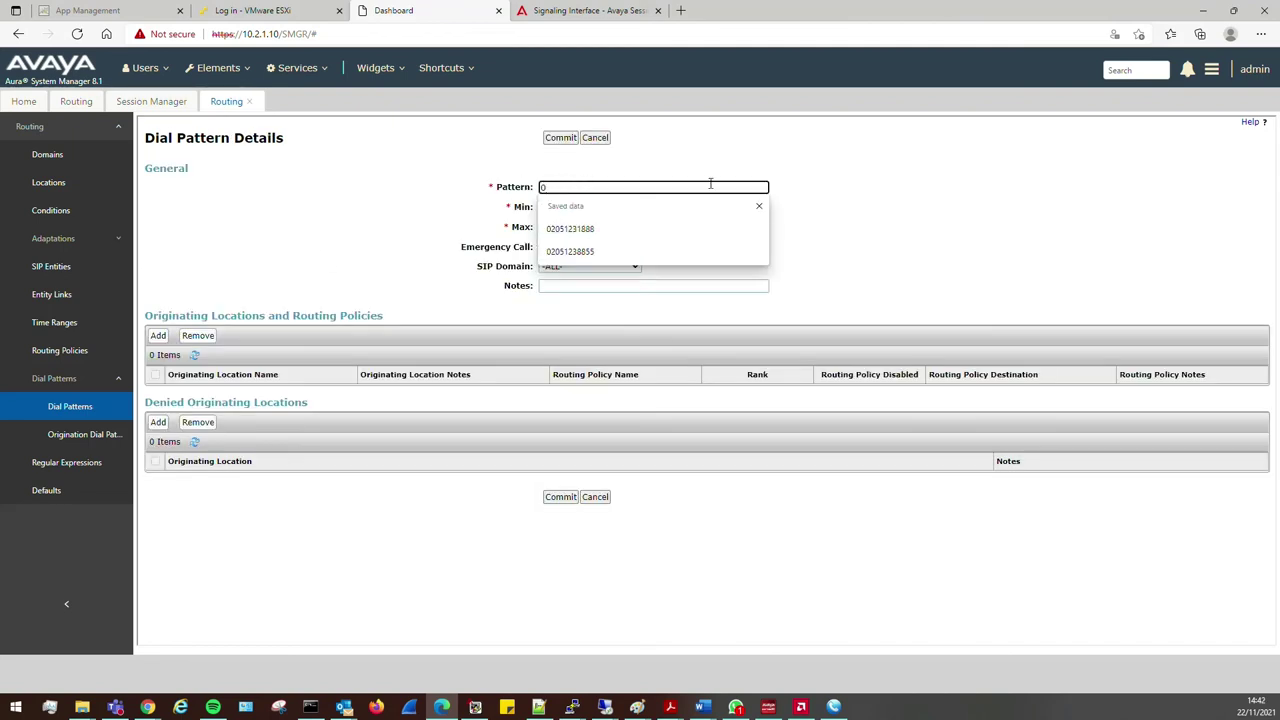
{"action": "key", "text": "Tab"}
{"action": "type", "text": "11"}
{"action": "left_click", "coordinate": [587, 249]}
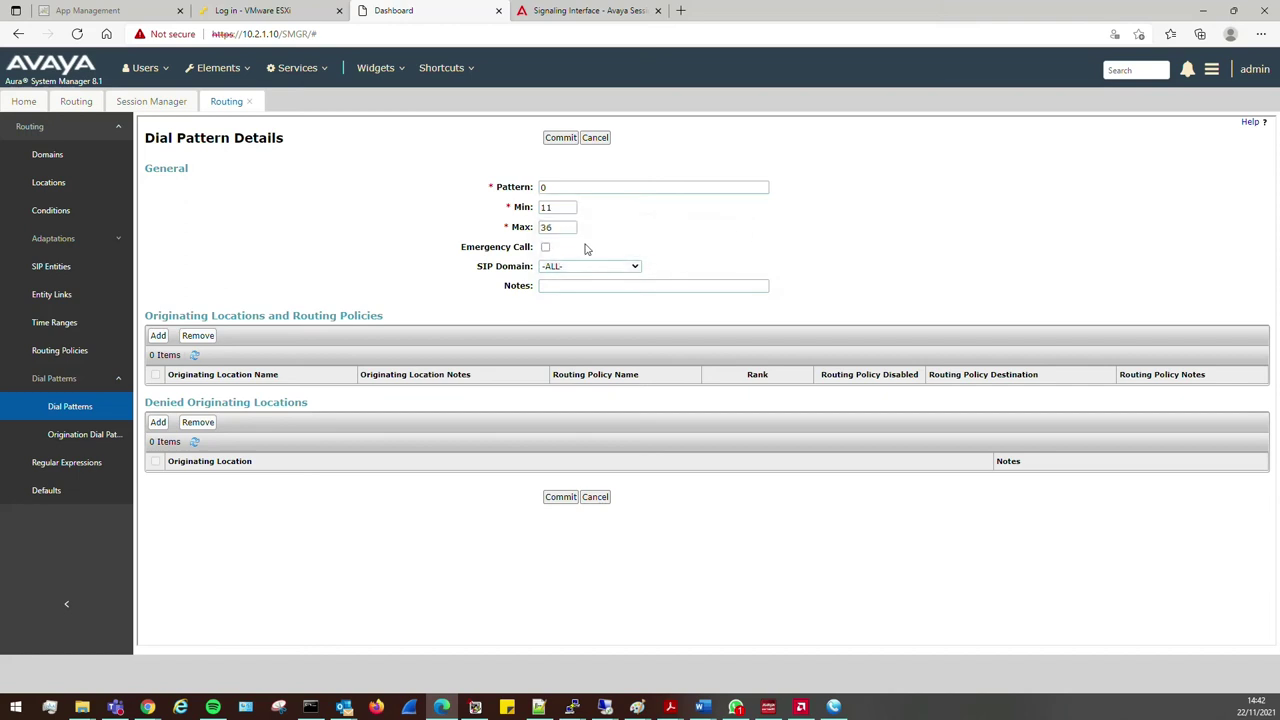
{"action": "key", "text": "shift+Tab"}
{"action": "type", "text": "1"}
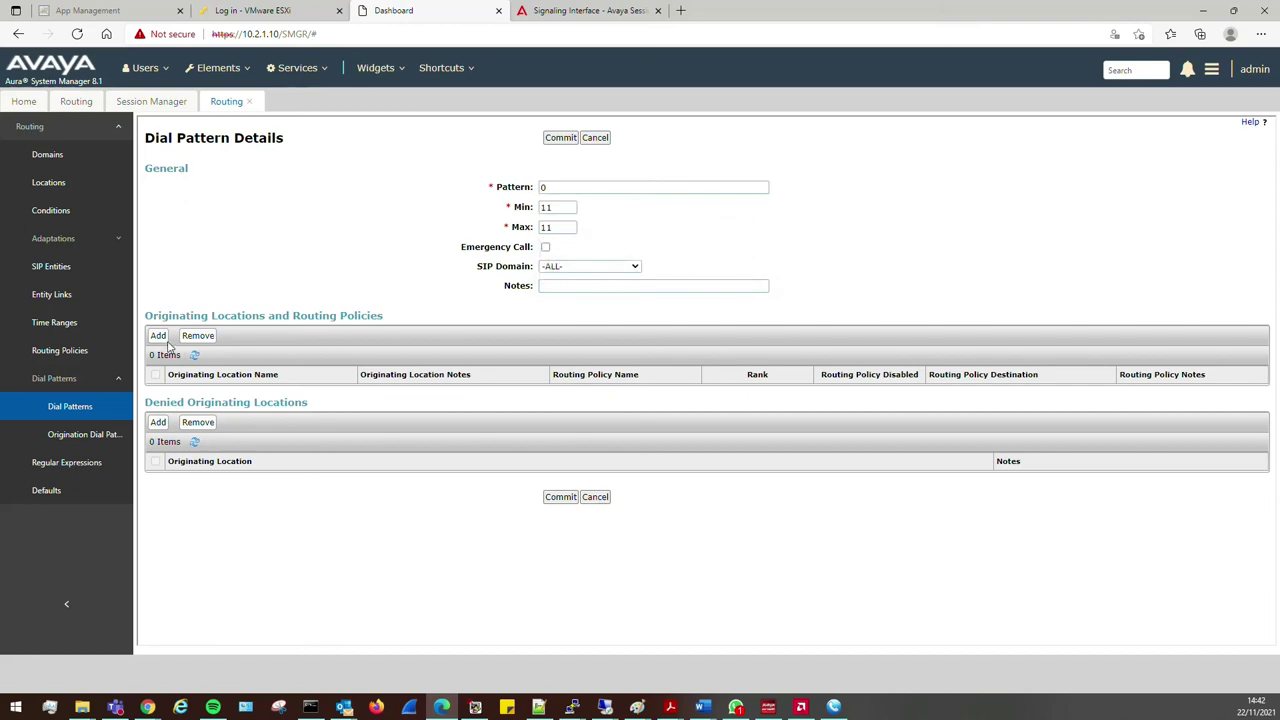
{"action": "left_click", "coordinate": [158, 335]}
{"action": "left_click", "coordinate": [156, 207]}
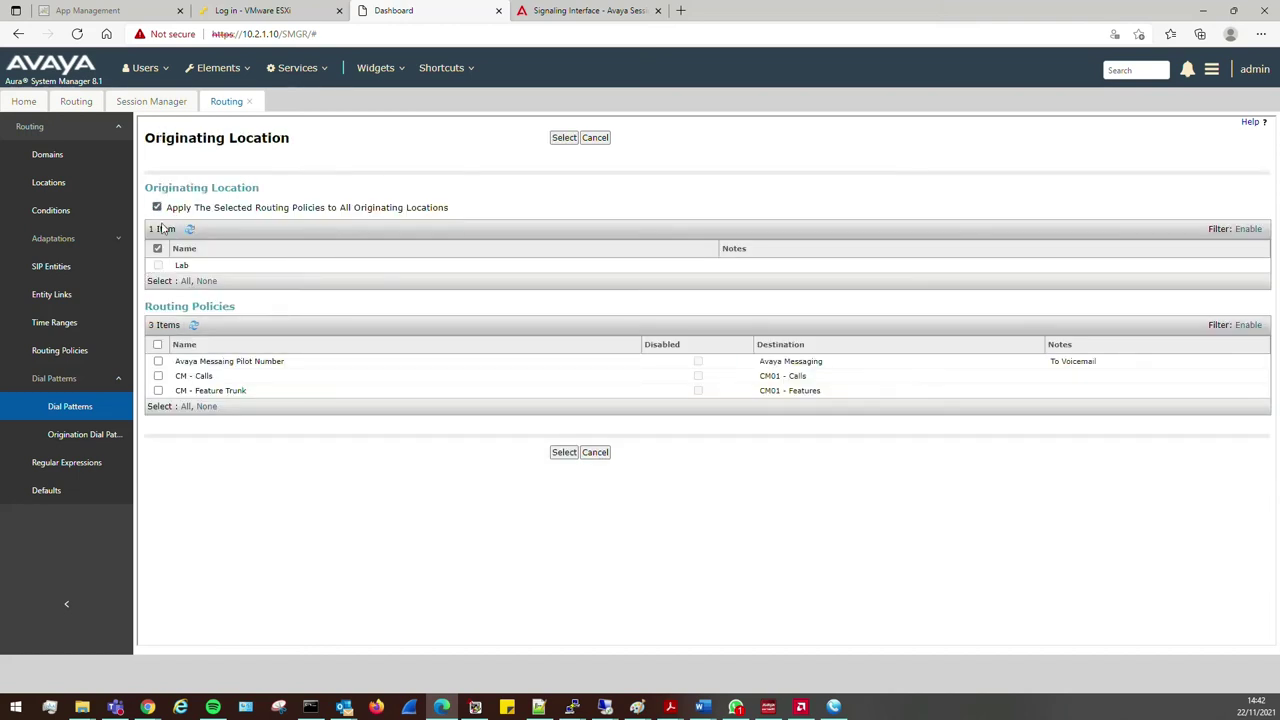
{"action": "left_click", "coordinate": [590, 452]}
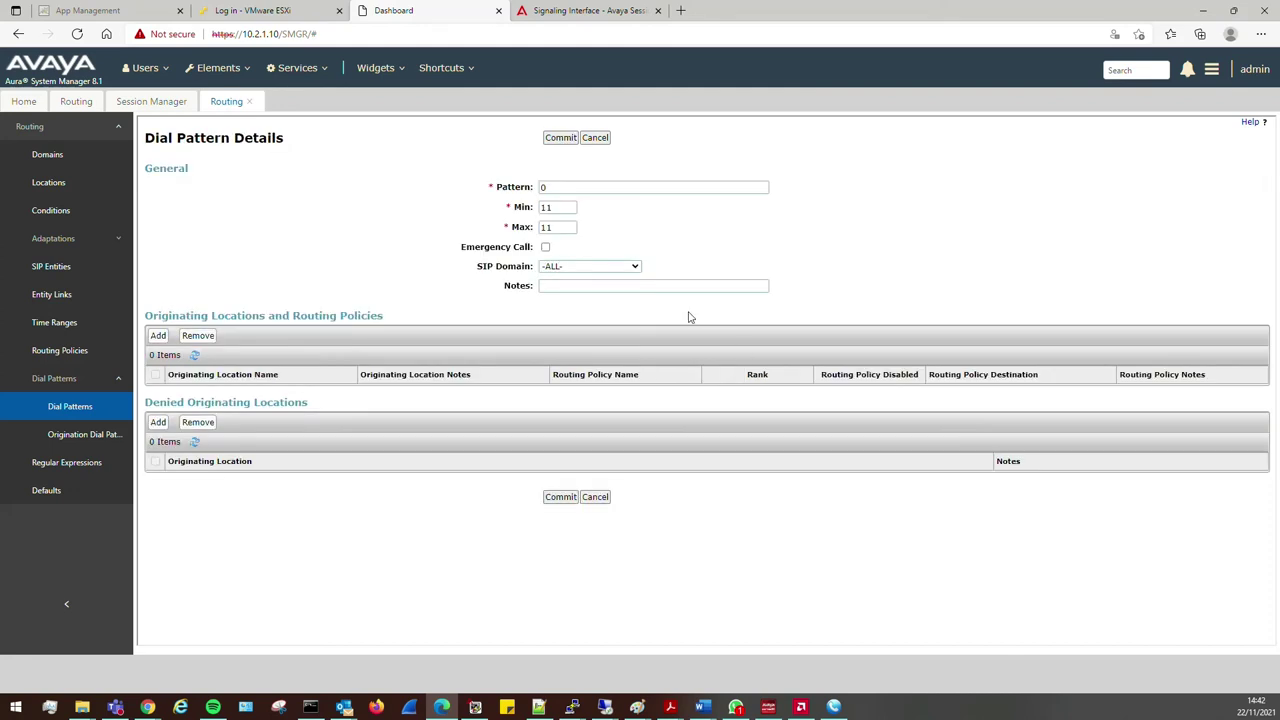
{"action": "left_click", "coordinate": [45, 352]}
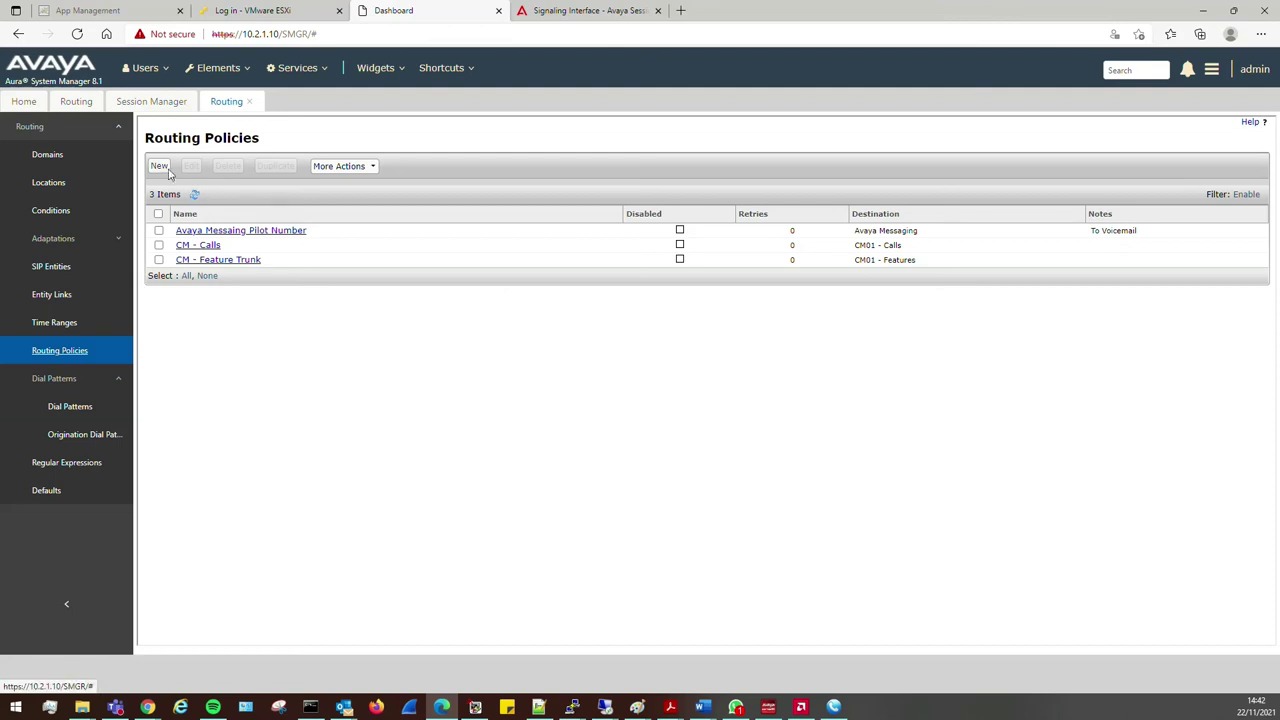
Step: Create routing policy TO_PSTN, noted 'Via SBCE01 to Service Provider', with SIP entity destination SBCE001
{"action": "left_click", "coordinate": [161, 168]}
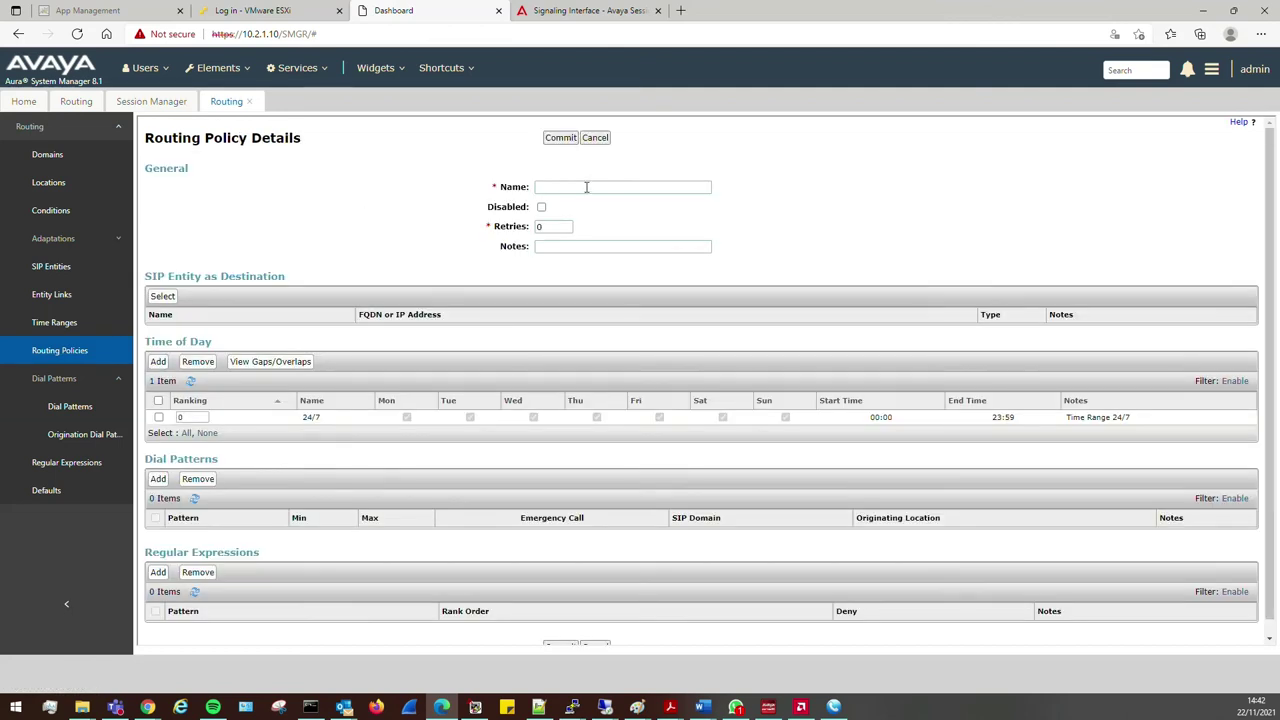
{"action": "left_click", "coordinate": [586, 187]}
{"action": "type", "text": "TO"}
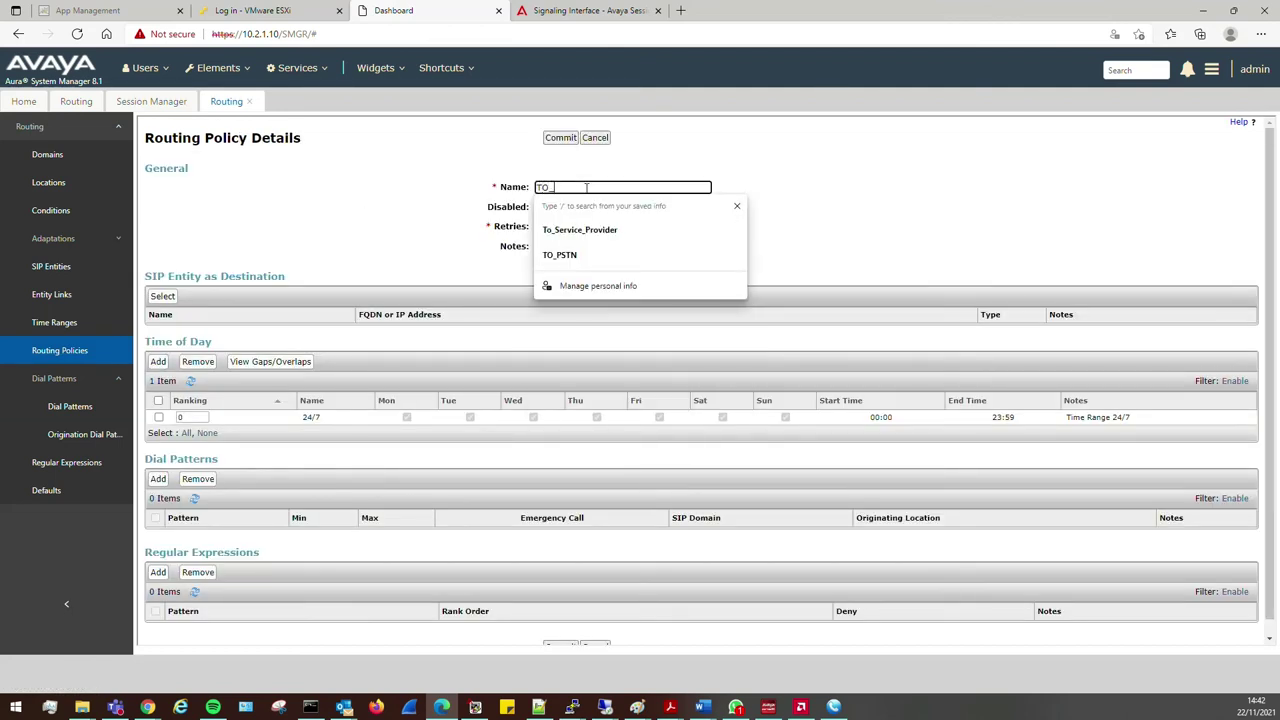
{"action": "type", "text": "_PSTN"}
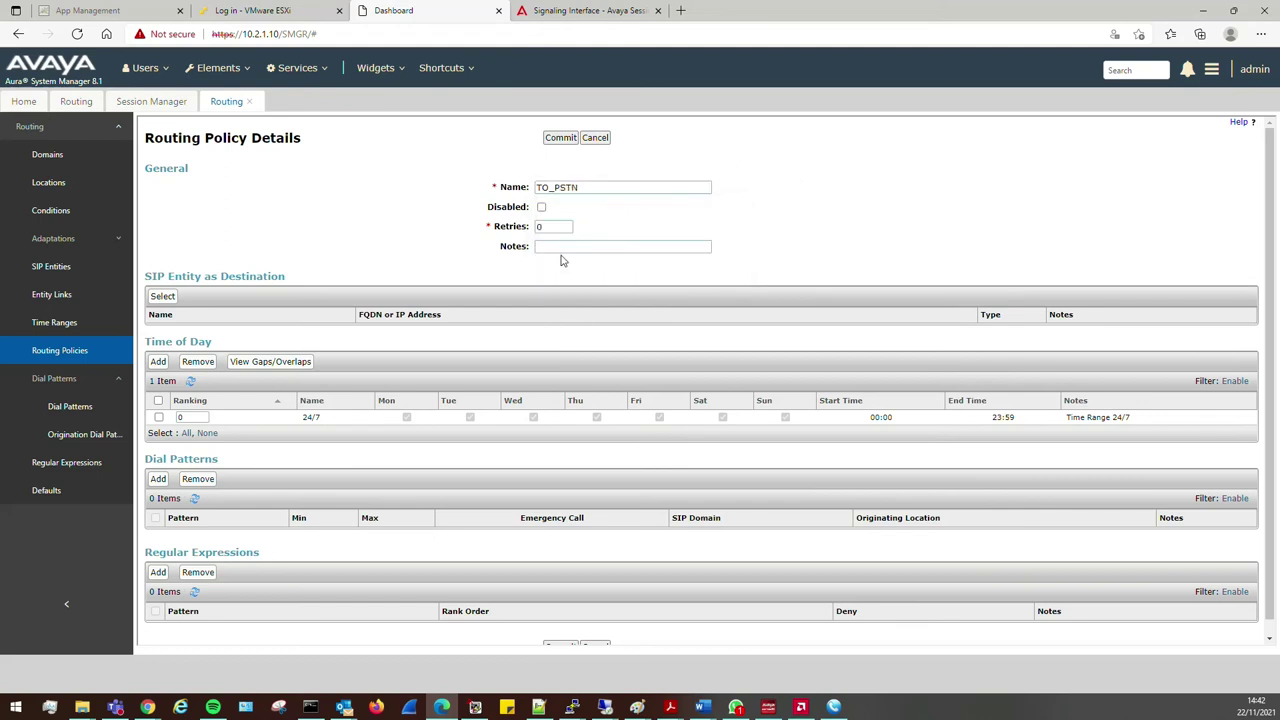
{"action": "left_click", "coordinate": [670, 245]}
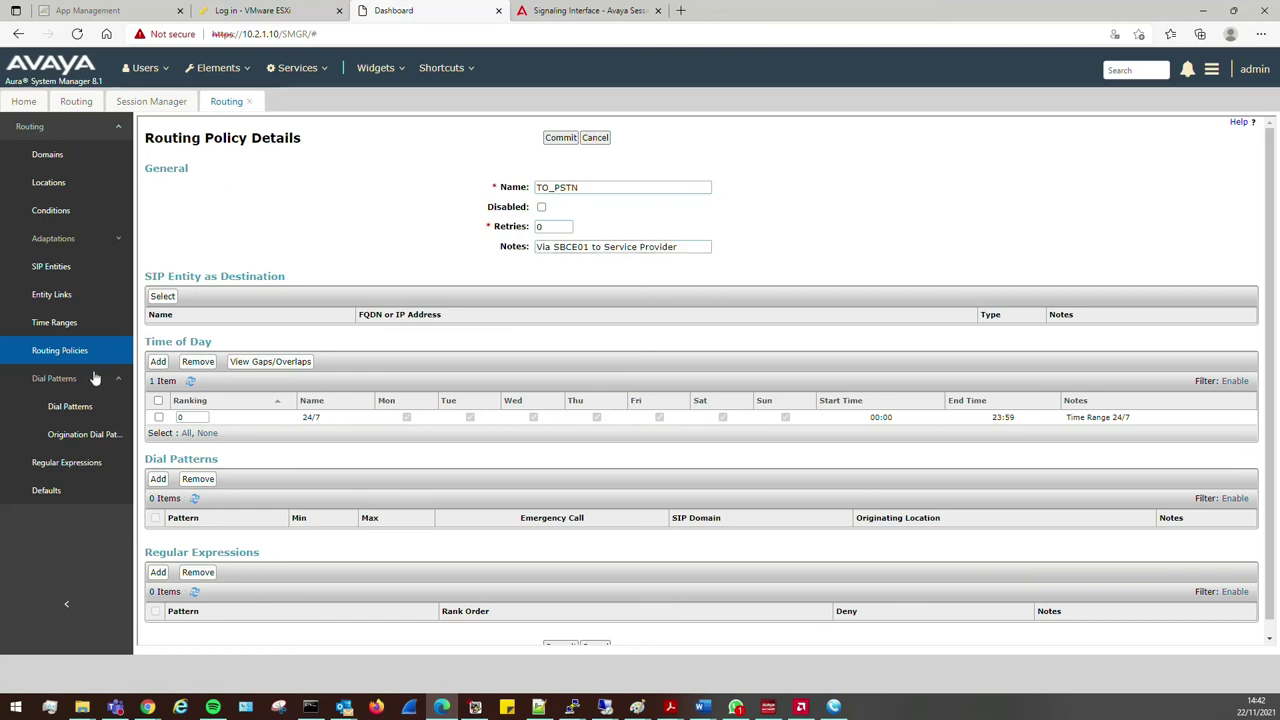
{"action": "left_click", "coordinate": [162, 296]}
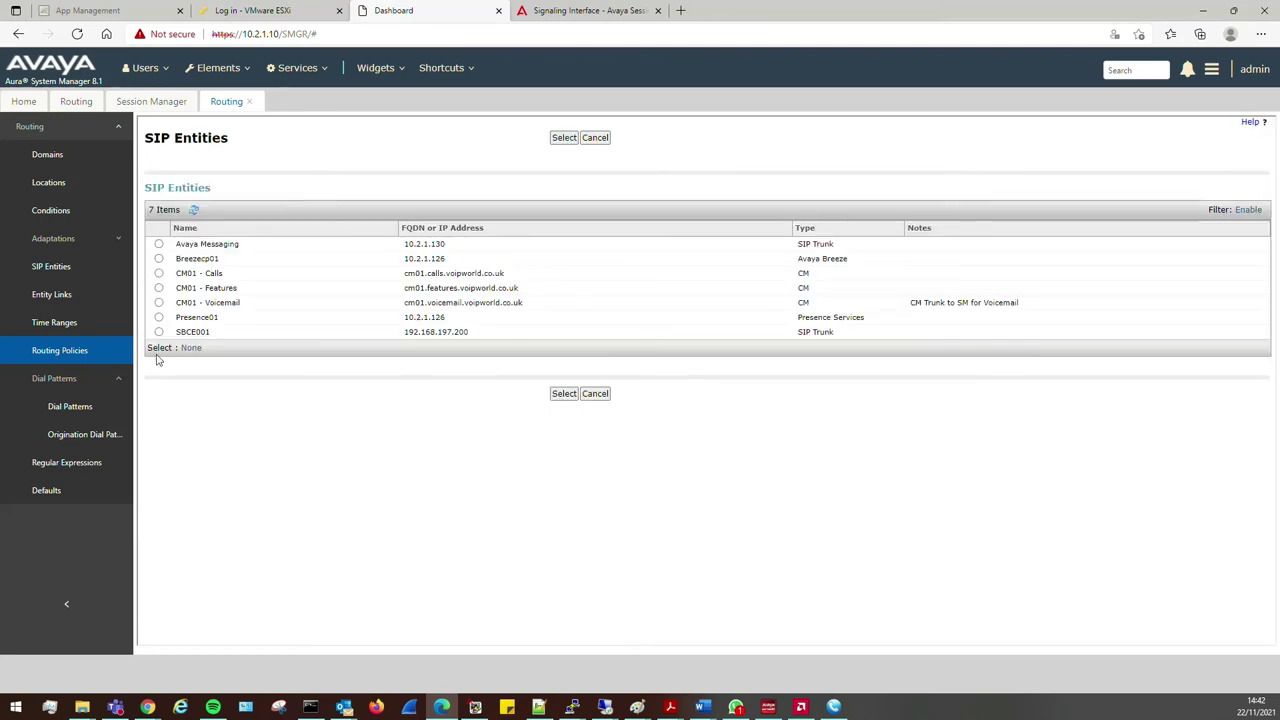
{"action": "left_click", "coordinate": [563, 394]}
{"action": "scroll", "coordinate": [247, 487], "scroll_direction": "down", "scroll_amount": 1}
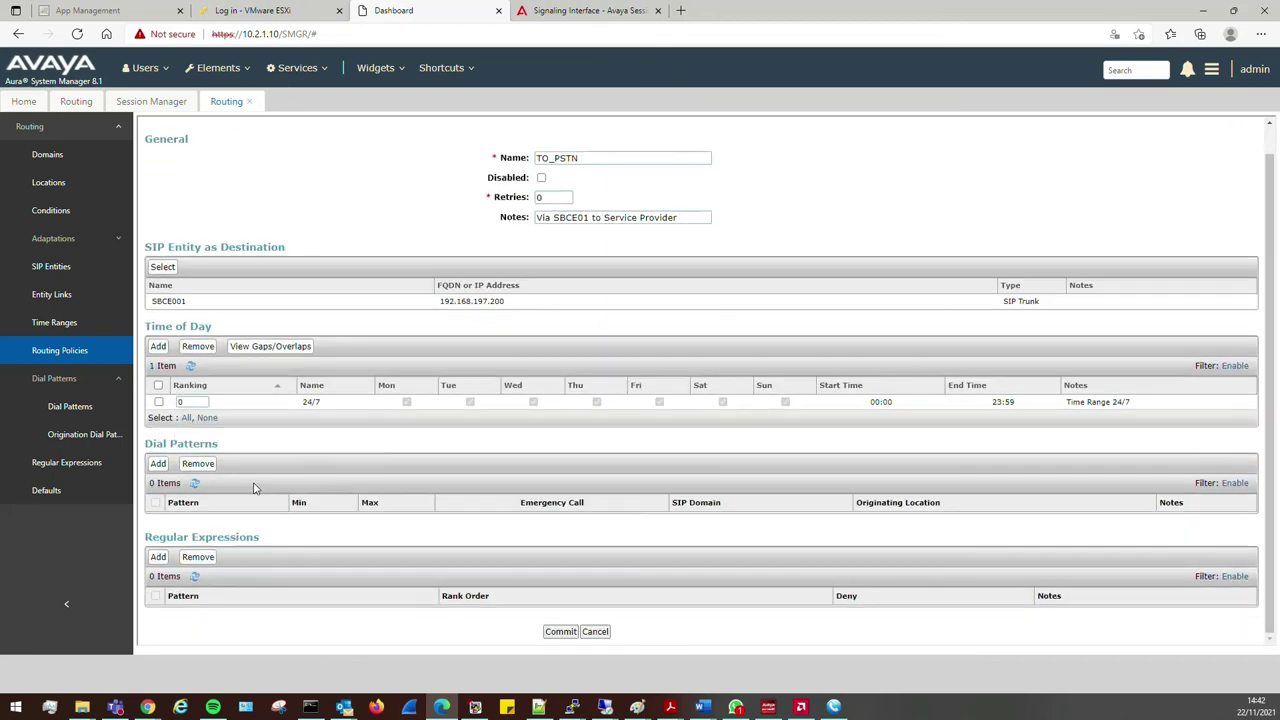
{"action": "left_click", "coordinate": [560, 631]}
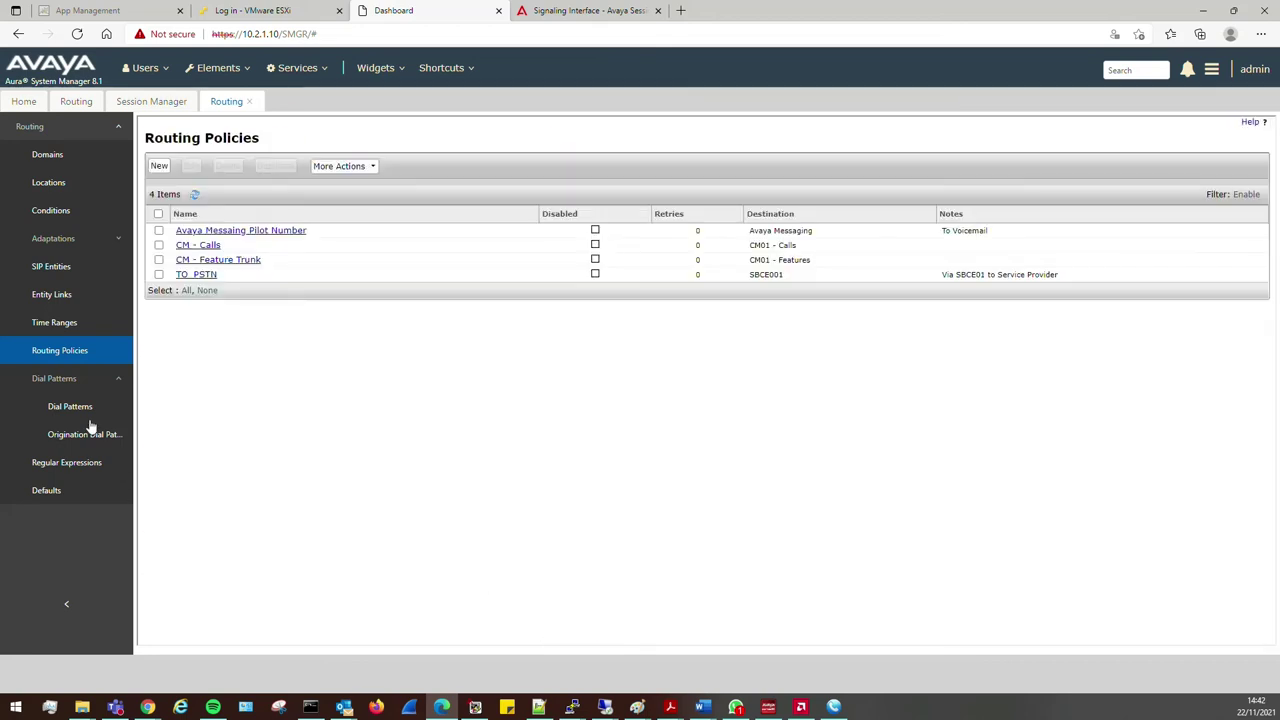
{"action": "left_click", "coordinate": [78, 407]}
{"action": "left_click", "coordinate": [160, 168]}
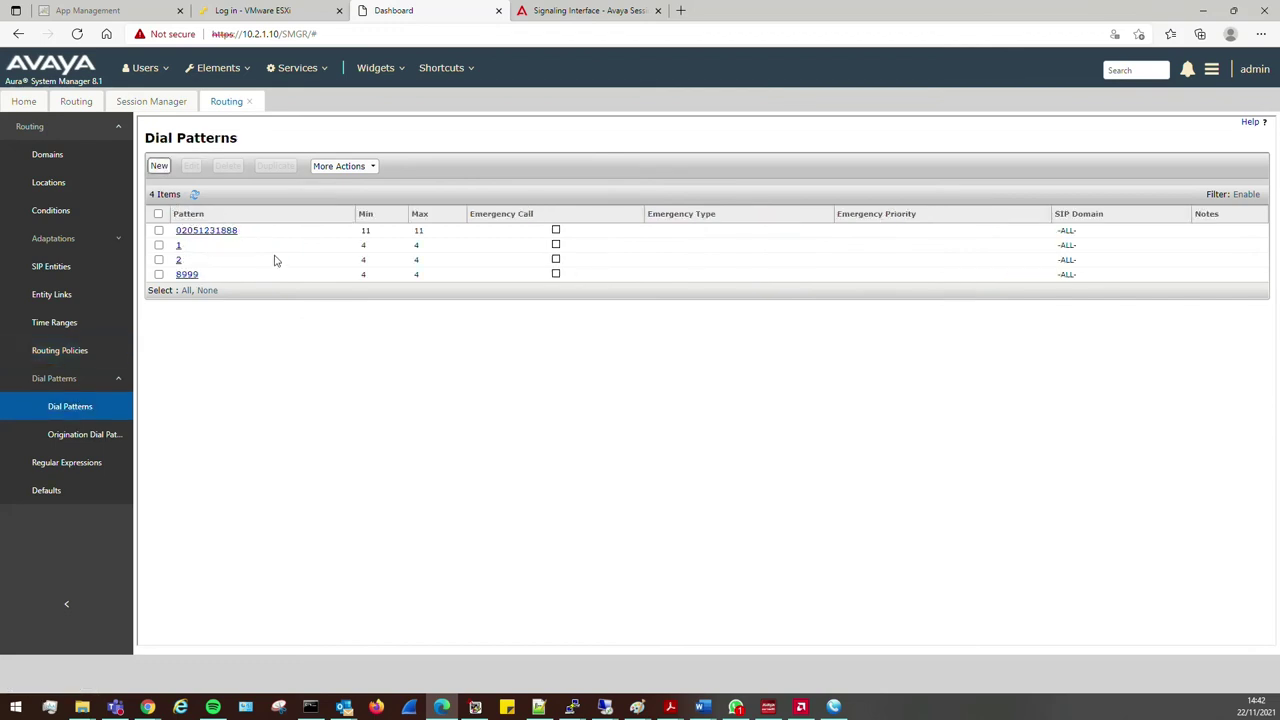
{"action": "left_click", "coordinate": [590, 188]}
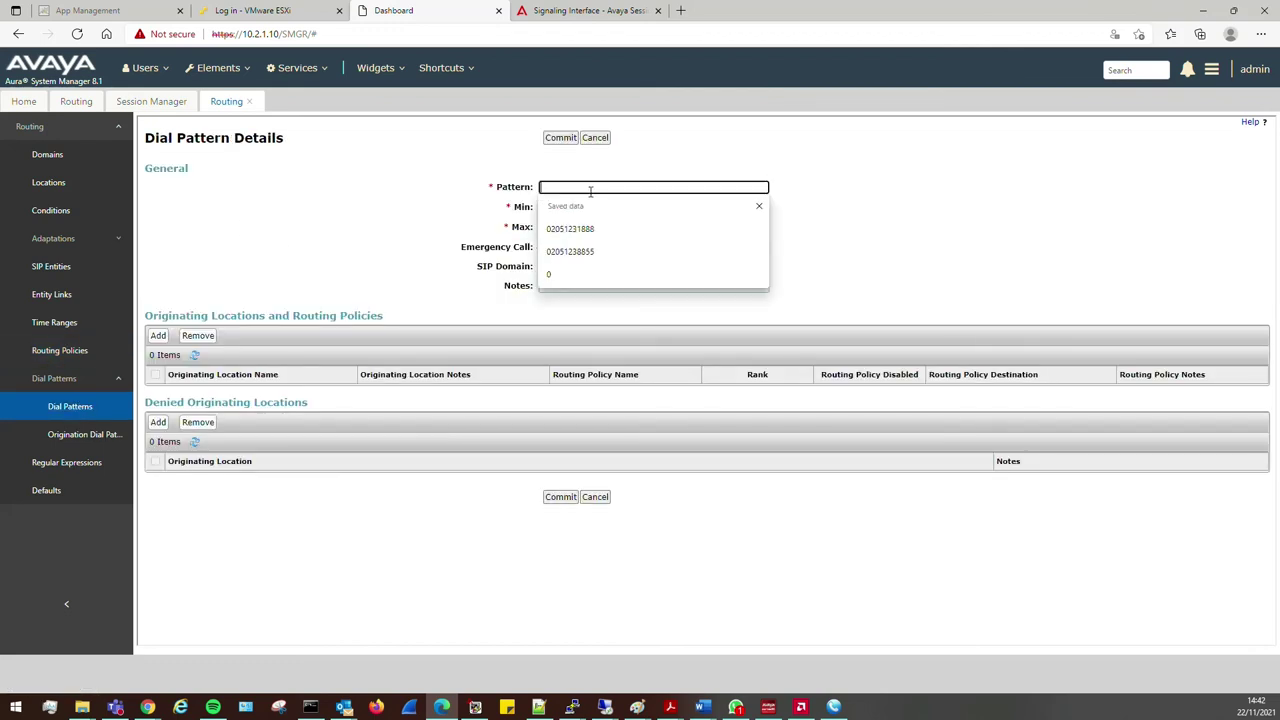
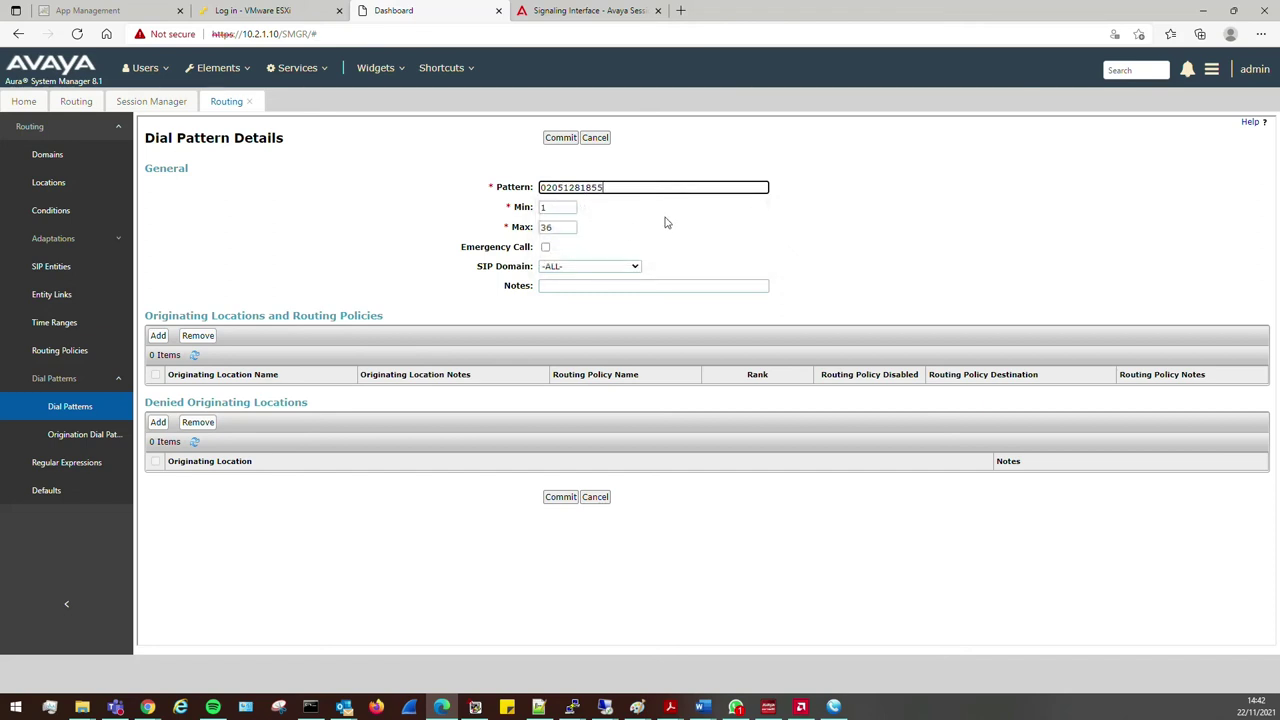
{"action": "key", "text": "Tab"}
{"action": "type", "text": "11"}
{"action": "key", "text": "Tab"}
{"action": "type", "text": "11"}
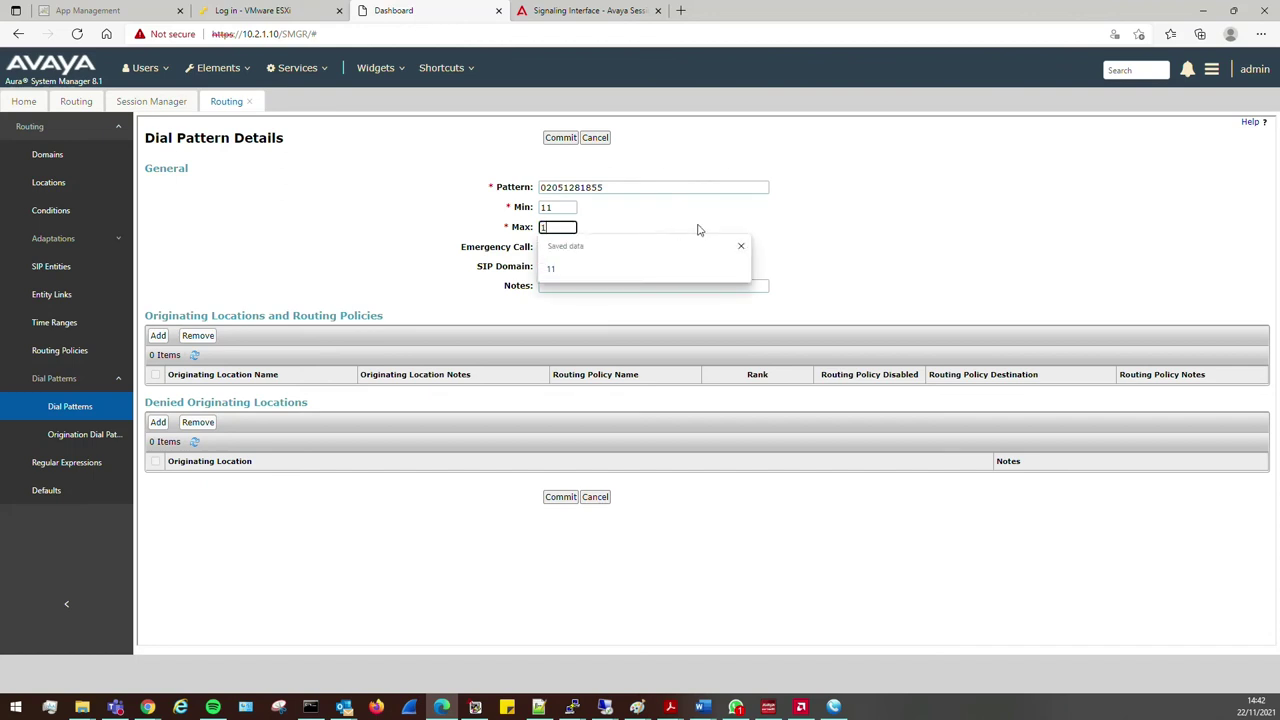
{"action": "left_click", "coordinate": [801, 235]}
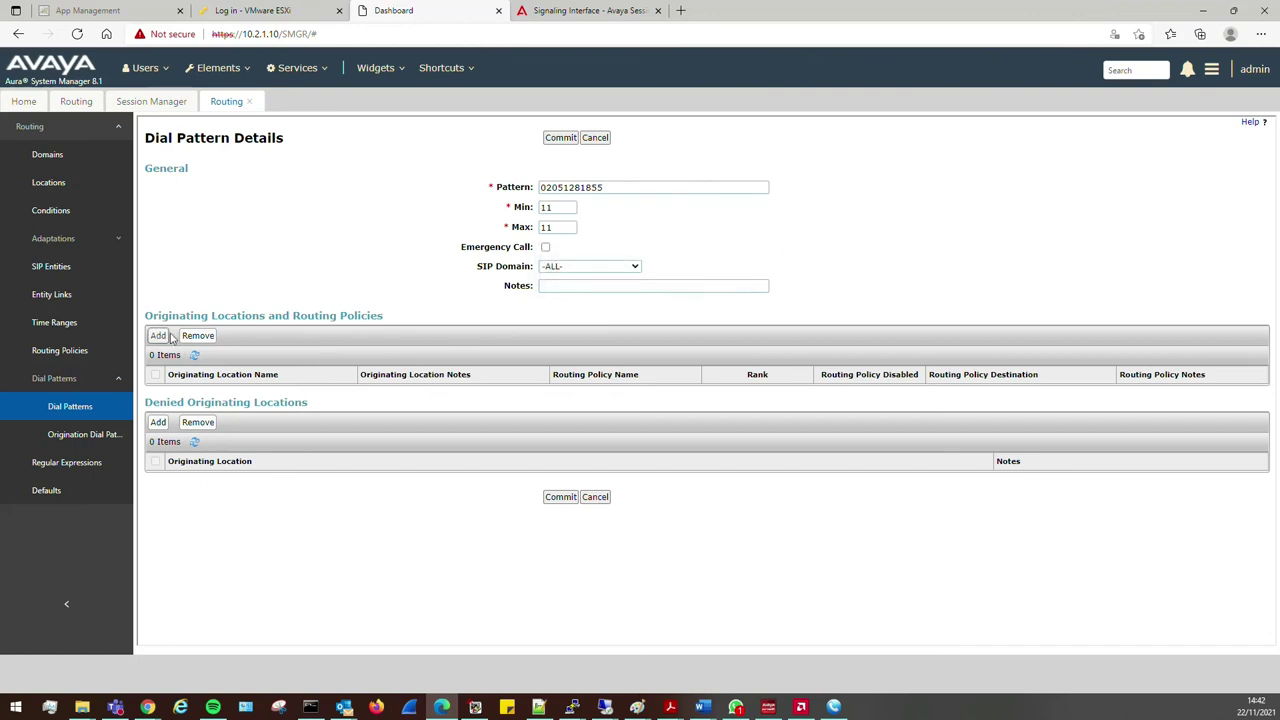
Step: Route the pattern via TO_PSTN for all originating locations and commit it
{"action": "left_click", "coordinate": [158, 335]}
{"action": "left_click", "coordinate": [156, 207]}
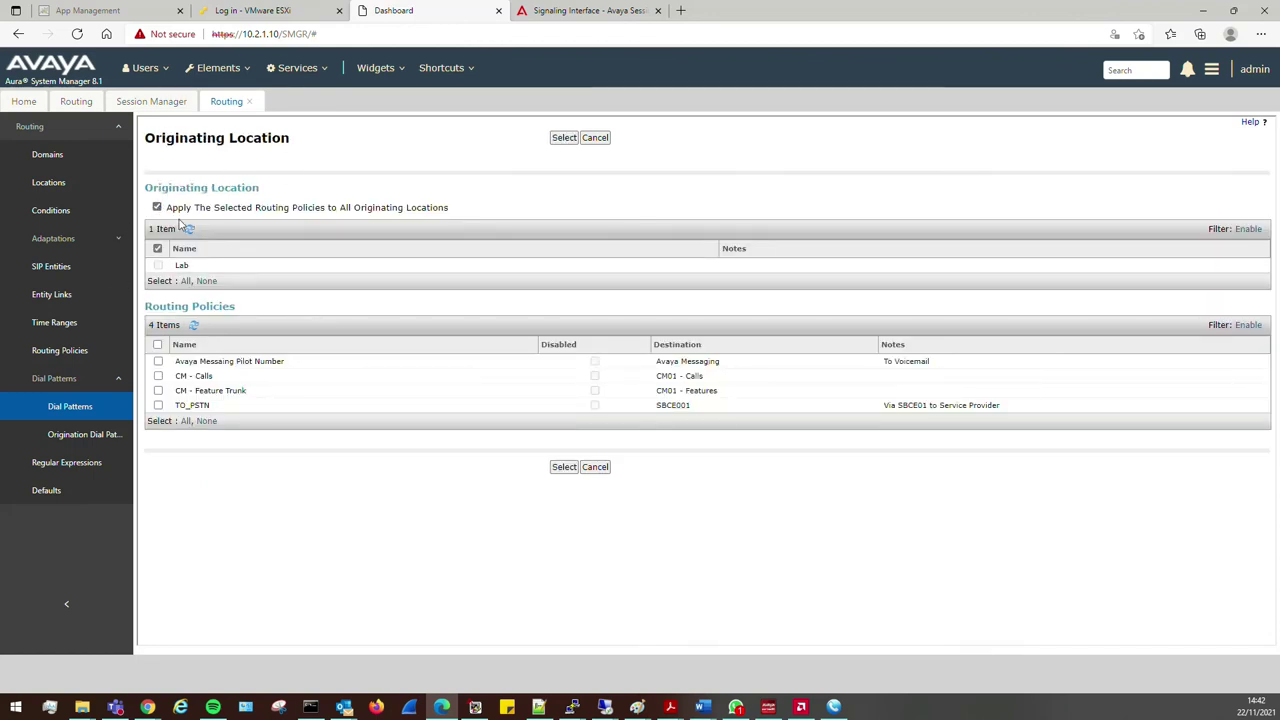
{"action": "left_click", "coordinate": [158, 405]}
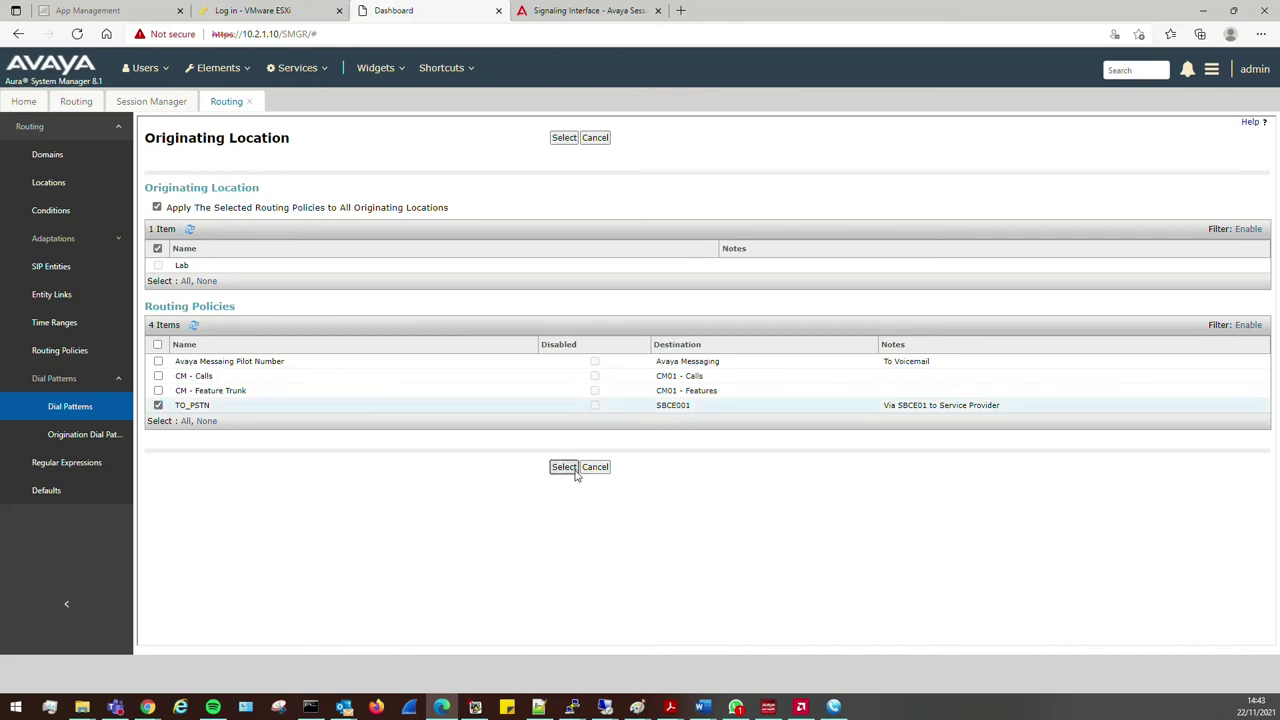
{"action": "left_click", "coordinate": [565, 467]}
{"action": "left_click", "coordinate": [560, 528]}
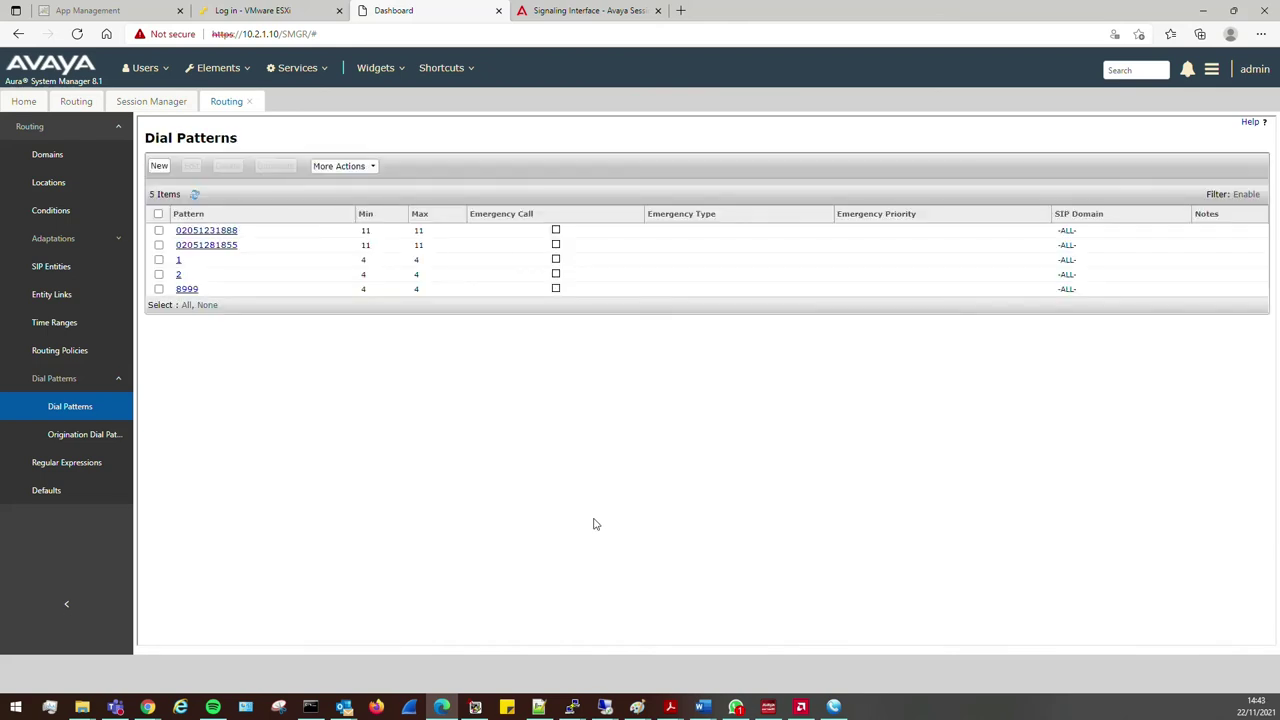
Step: Clear the sbce01 traceSBC capture so a fresh SIP trace begins
{"action": "left_click", "coordinate": [833, 693]}
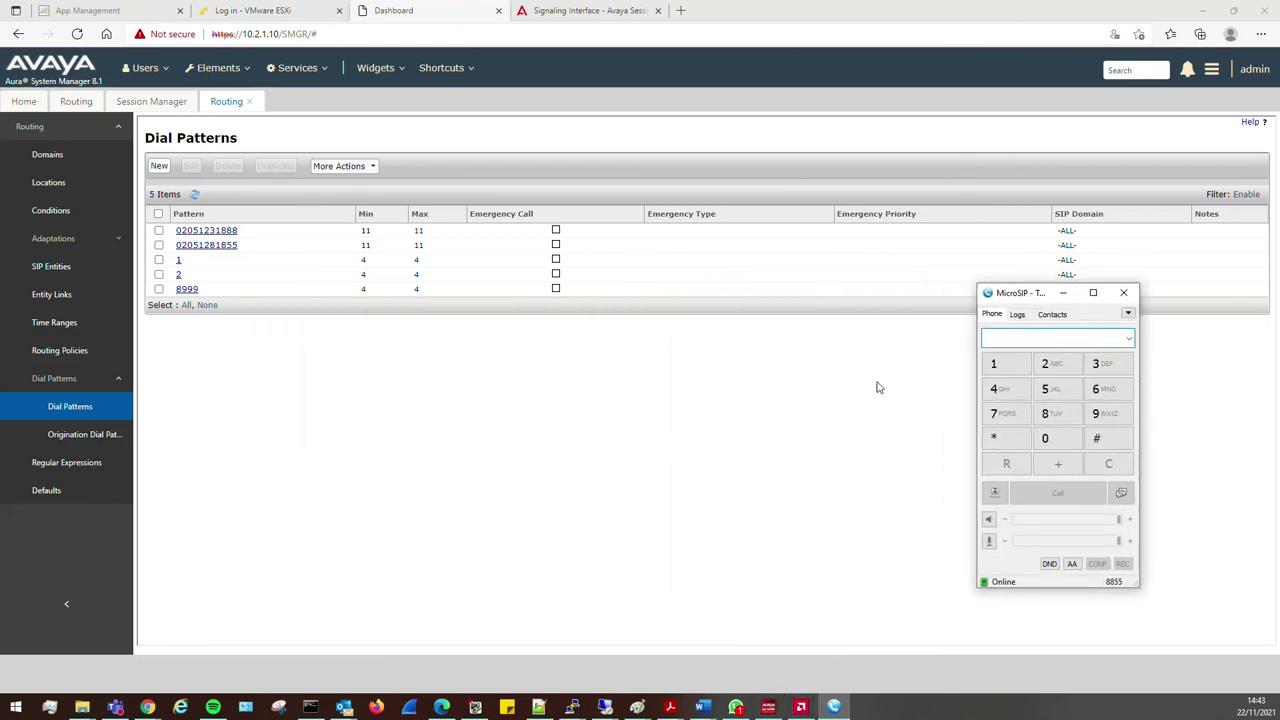
{"action": "mouse_move", "coordinate": [572, 706]}
{"action": "left_click", "coordinate": [651, 664]}
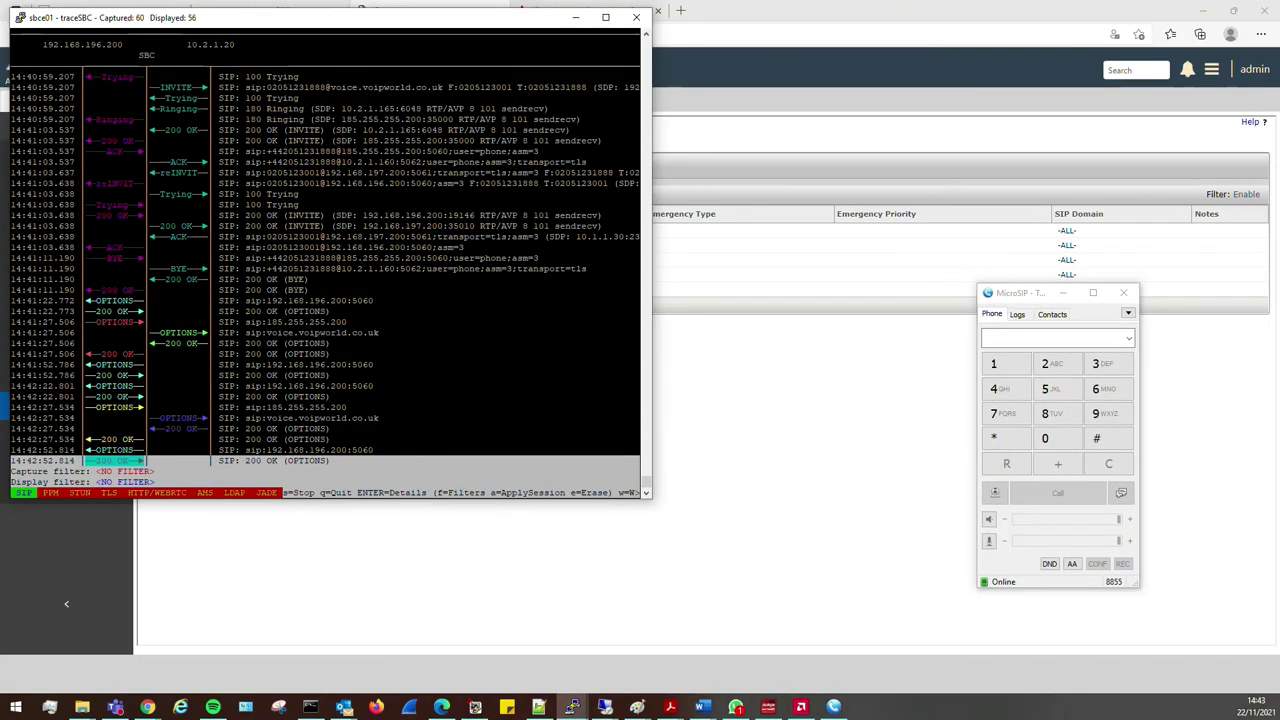
{"action": "key", "text": "e"}
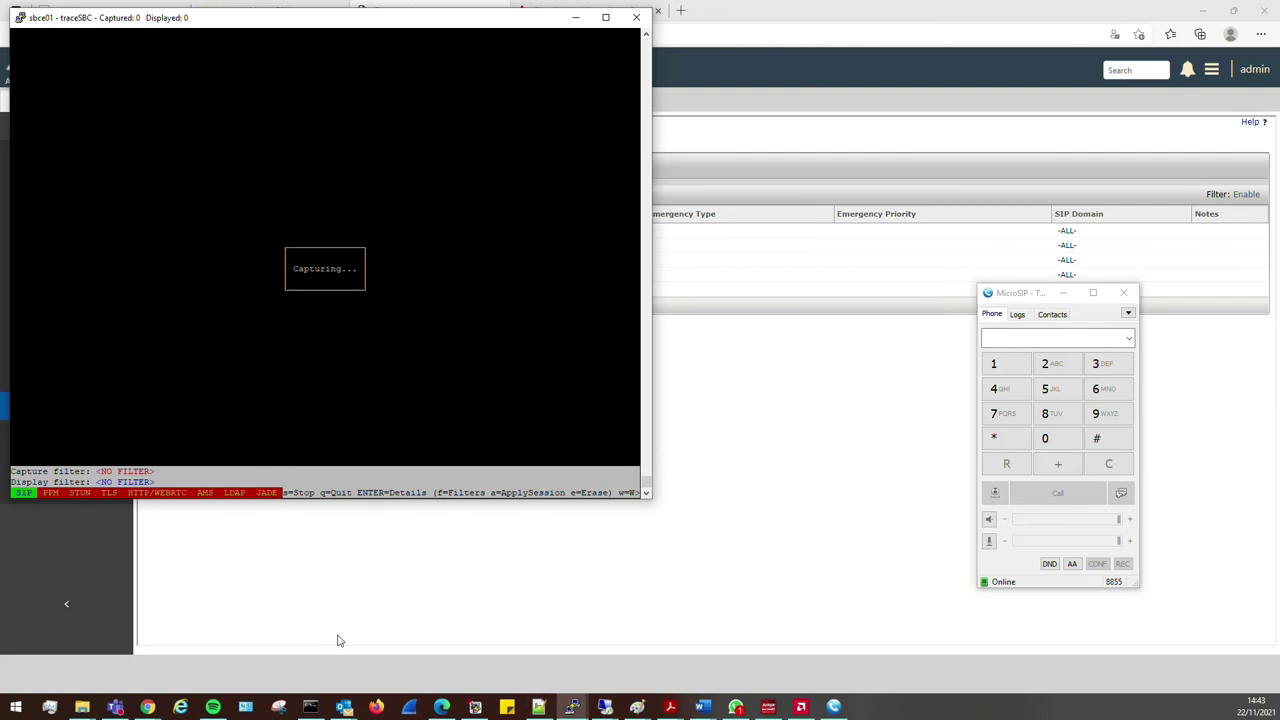
Step: Place and hang up two quick test calls from one-X on 2001, then minimize both windows
{"action": "left_click", "coordinate": [768, 706]}
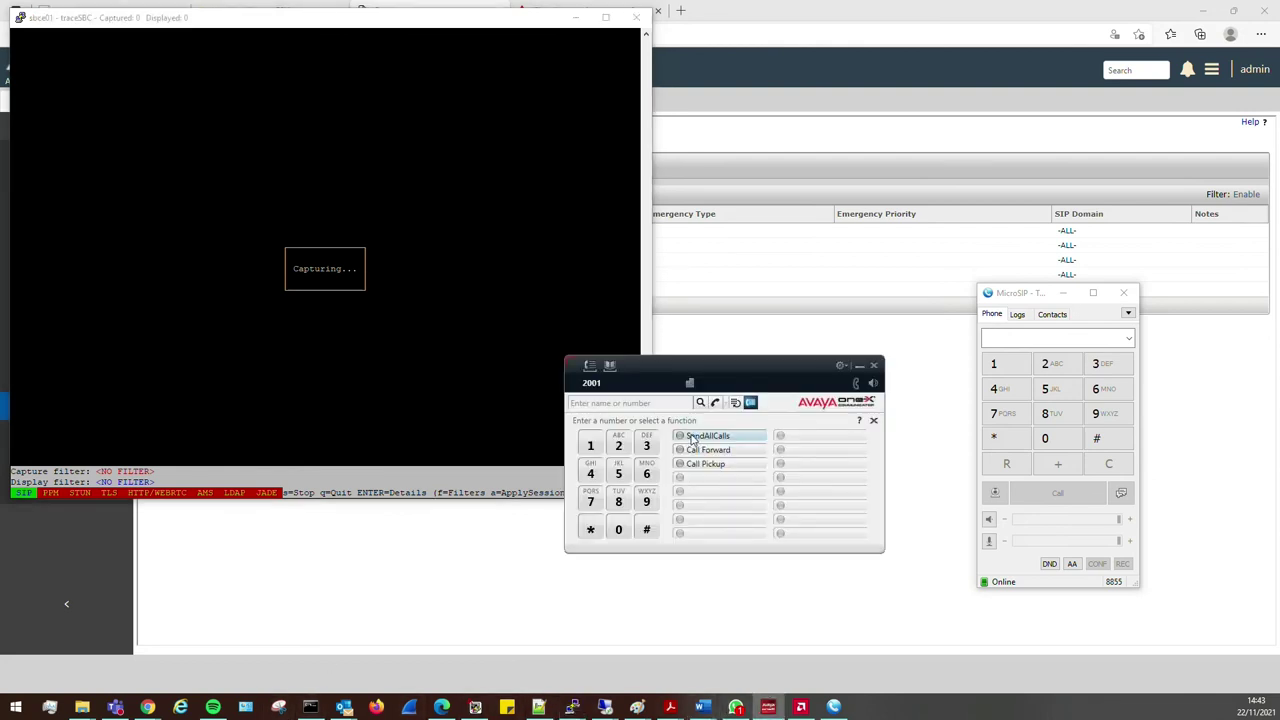
{"action": "left_click", "coordinate": [692, 440]}
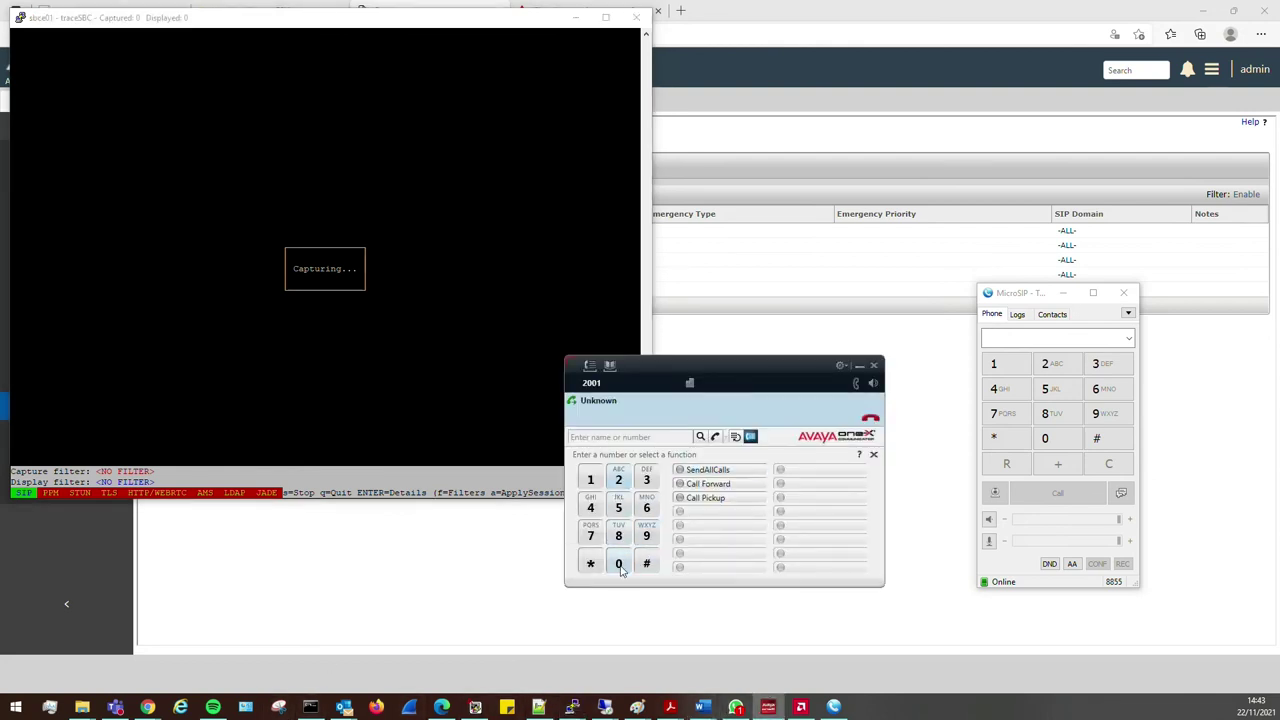
{"action": "left_click", "coordinate": [870, 418]}
{"action": "left_click", "coordinate": [713, 402]}
{"action": "left_click", "coordinate": [619, 508]}
{"action": "left_click", "coordinate": [870, 418]}
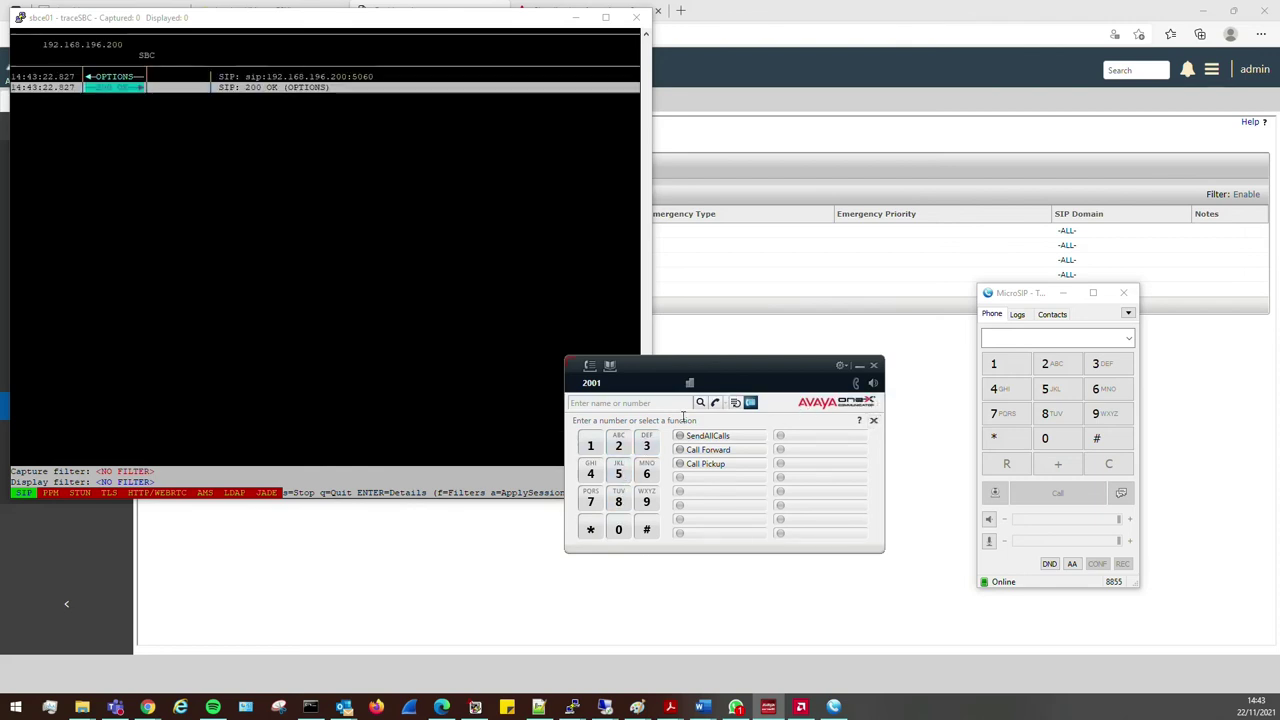
{"action": "left_click", "coordinate": [859, 365]}
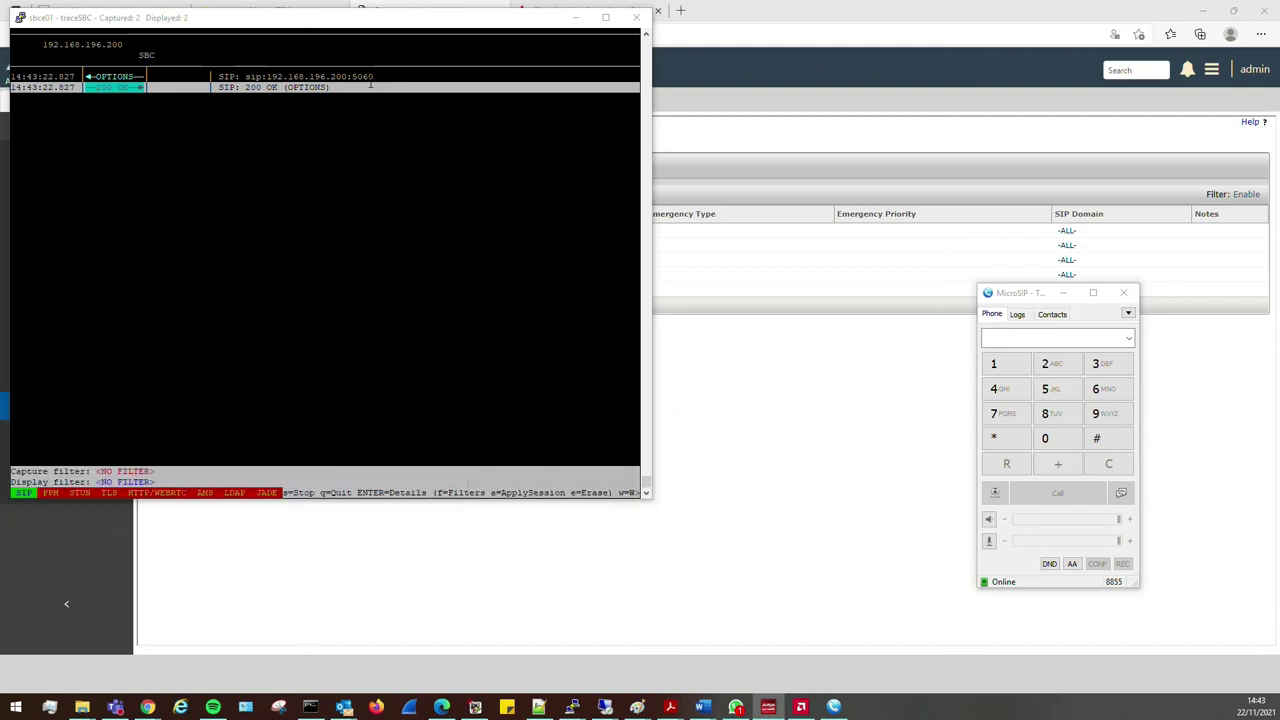
{"action": "left_click", "coordinate": [576, 17]}
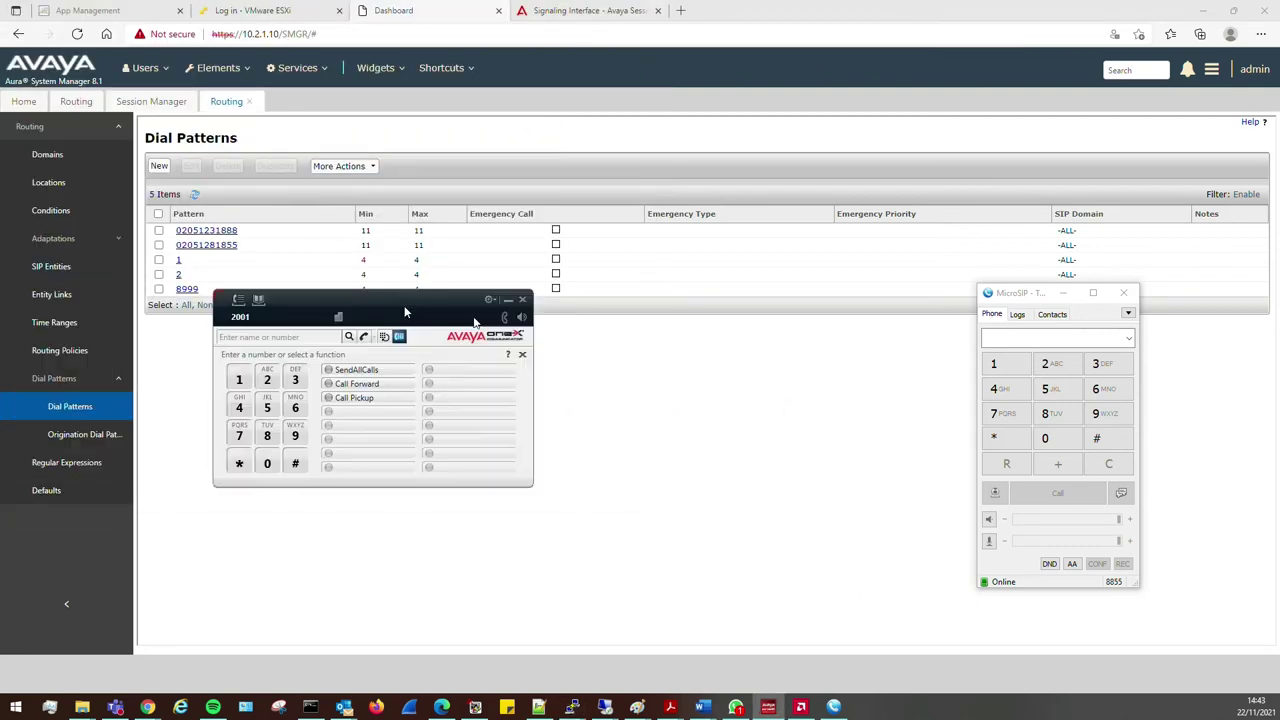
Step: Make and end a test call from 2001, then abort the running trace in Site Administration
{"action": "left_click_drag", "start_coordinate": [404, 312], "coordinate": [656, 374]}
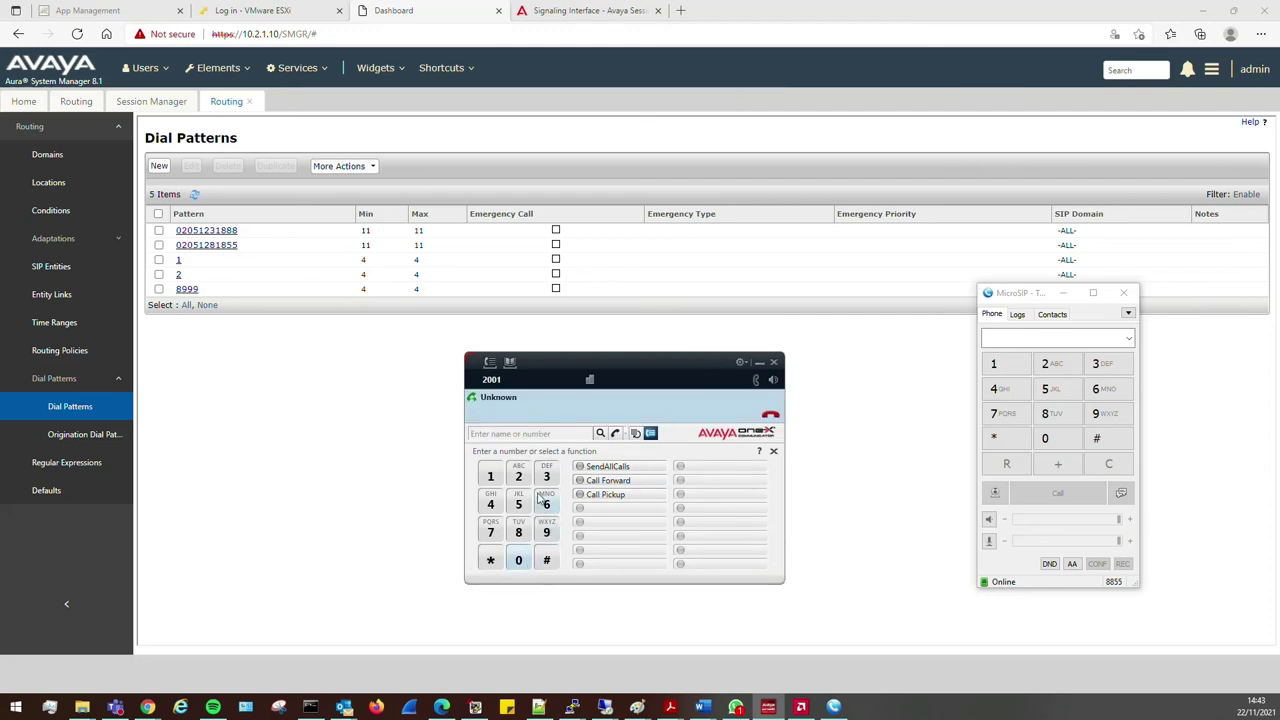
{"action": "left_click", "coordinate": [768, 415]}
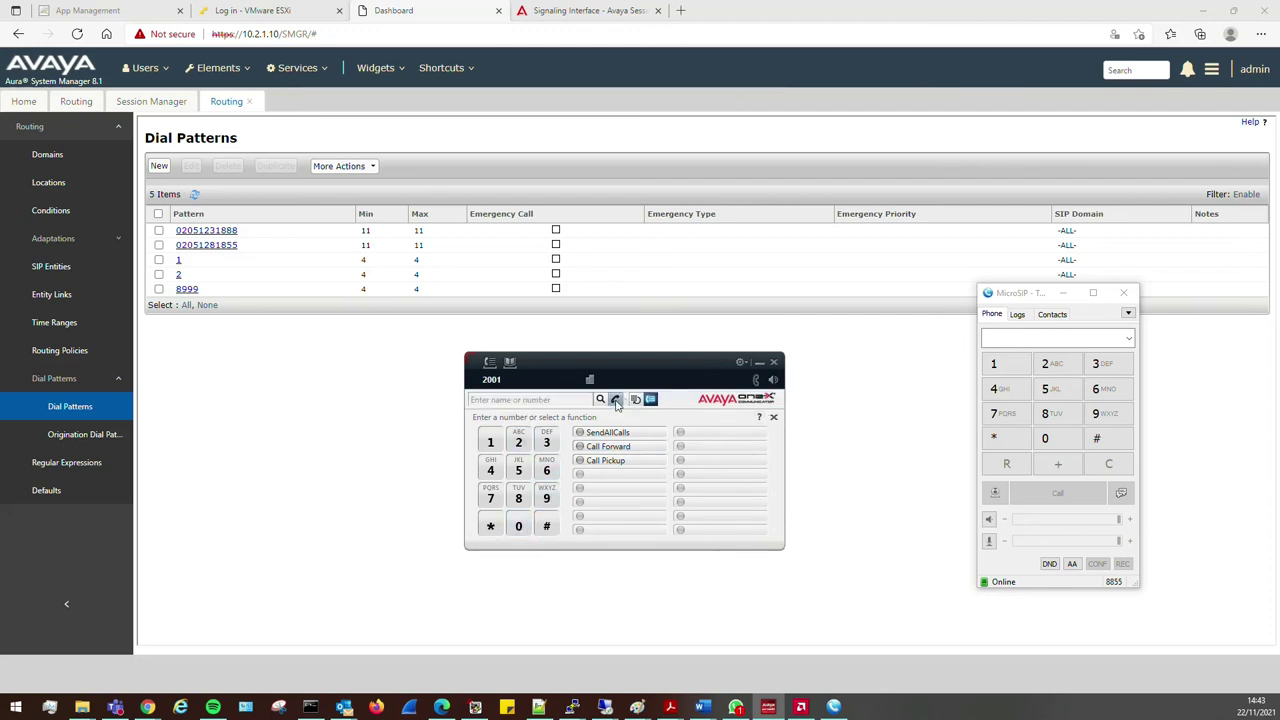
{"action": "left_click", "coordinate": [615, 399]}
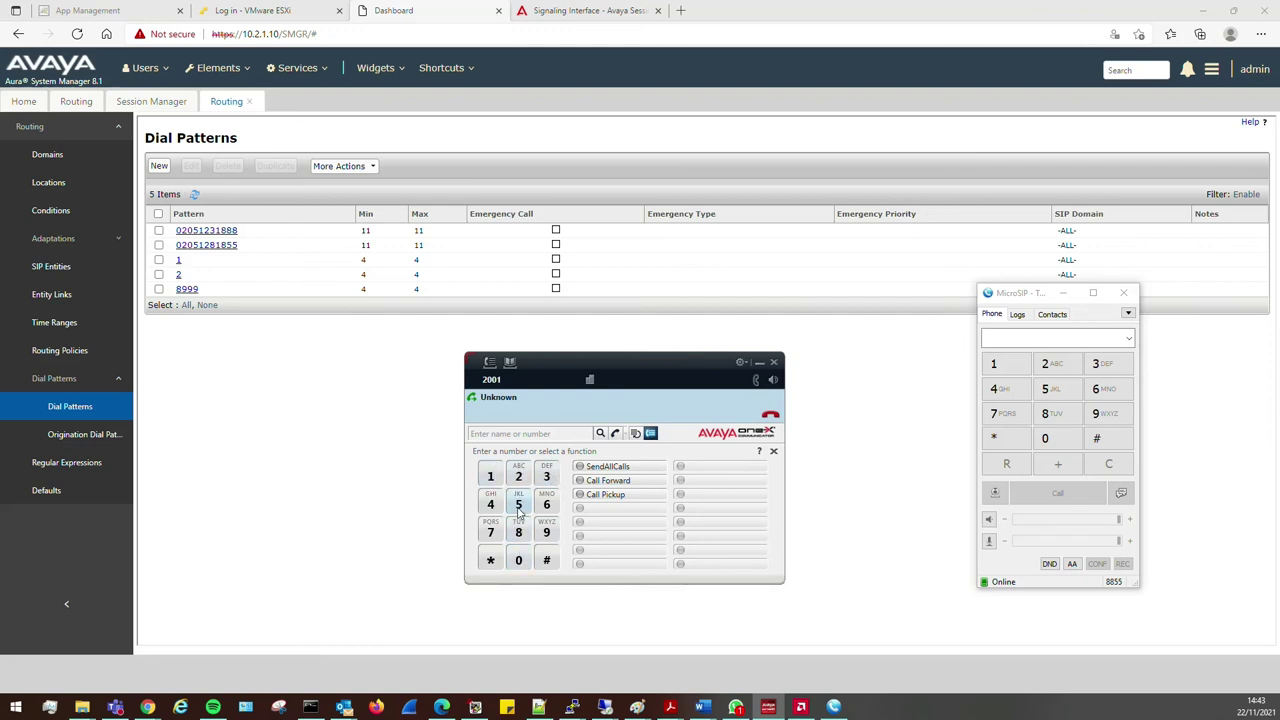
{"action": "left_click", "coordinate": [770, 414]}
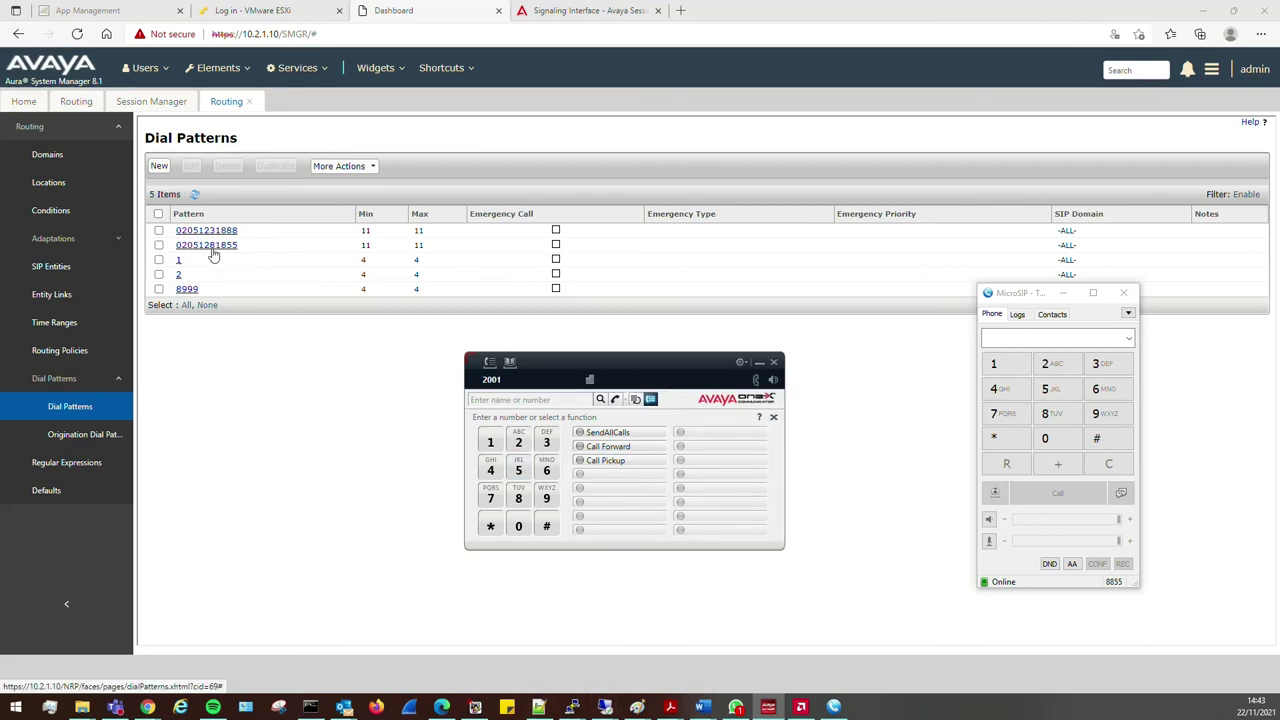
{"action": "left_click", "coordinate": [475, 707]}
{"action": "key", "text": "Escape"}
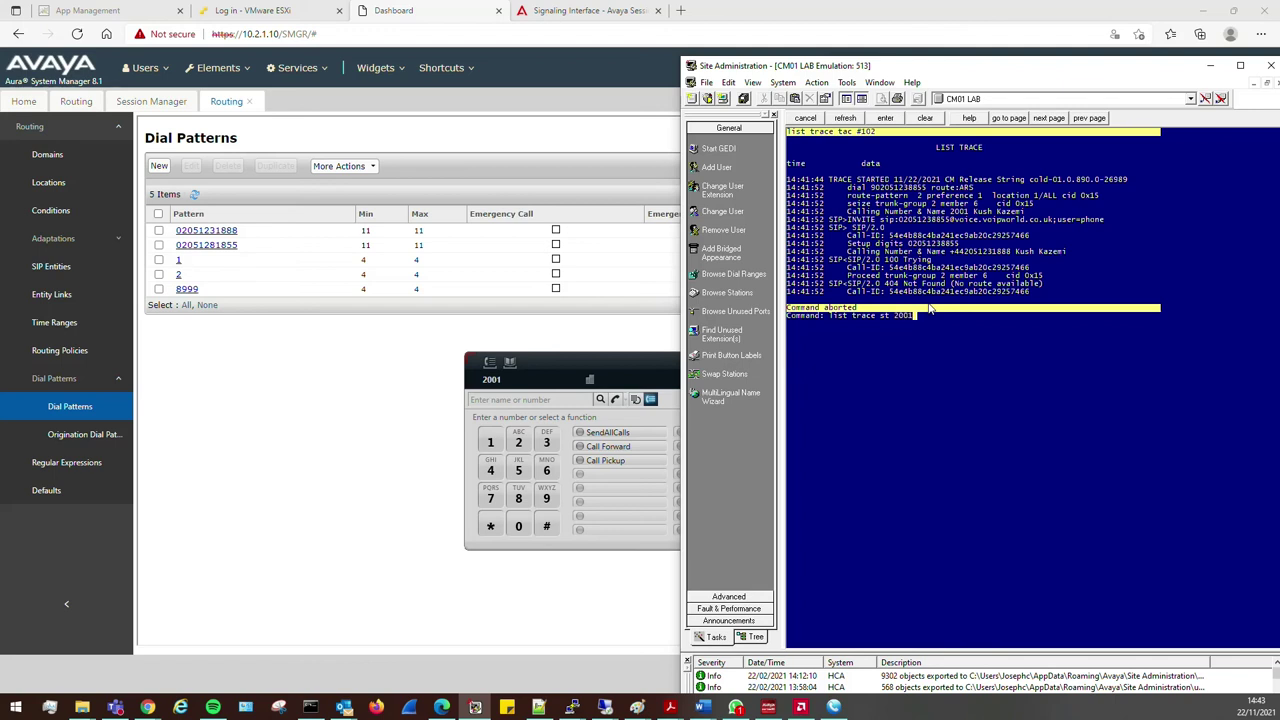
{"action": "key", "text": "Return"}
{"action": "left_click_drag", "start_coordinate": [614, 397], "coordinate": [328, 358]}
{"action": "left_click", "coordinate": [328, 358]}
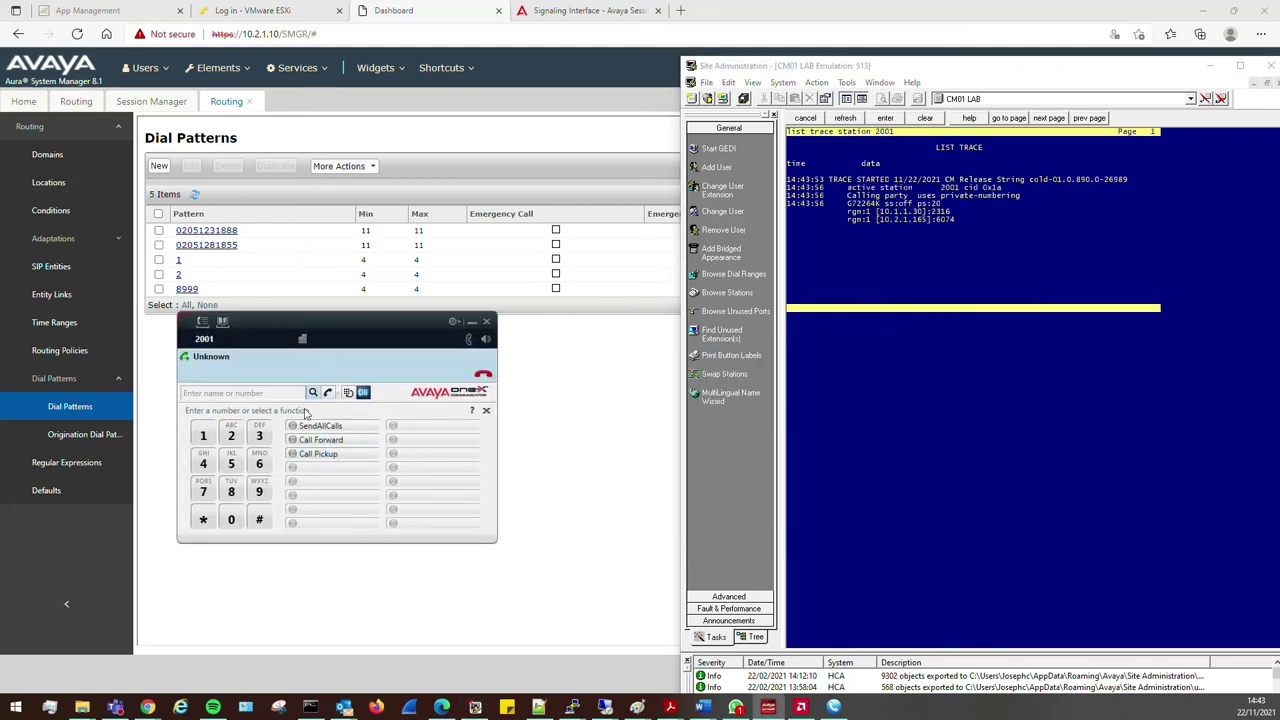
{"action": "left_click", "coordinate": [263, 493]}
{"action": "left_click", "coordinate": [231, 519]}
{"action": "key", "text": "2"}
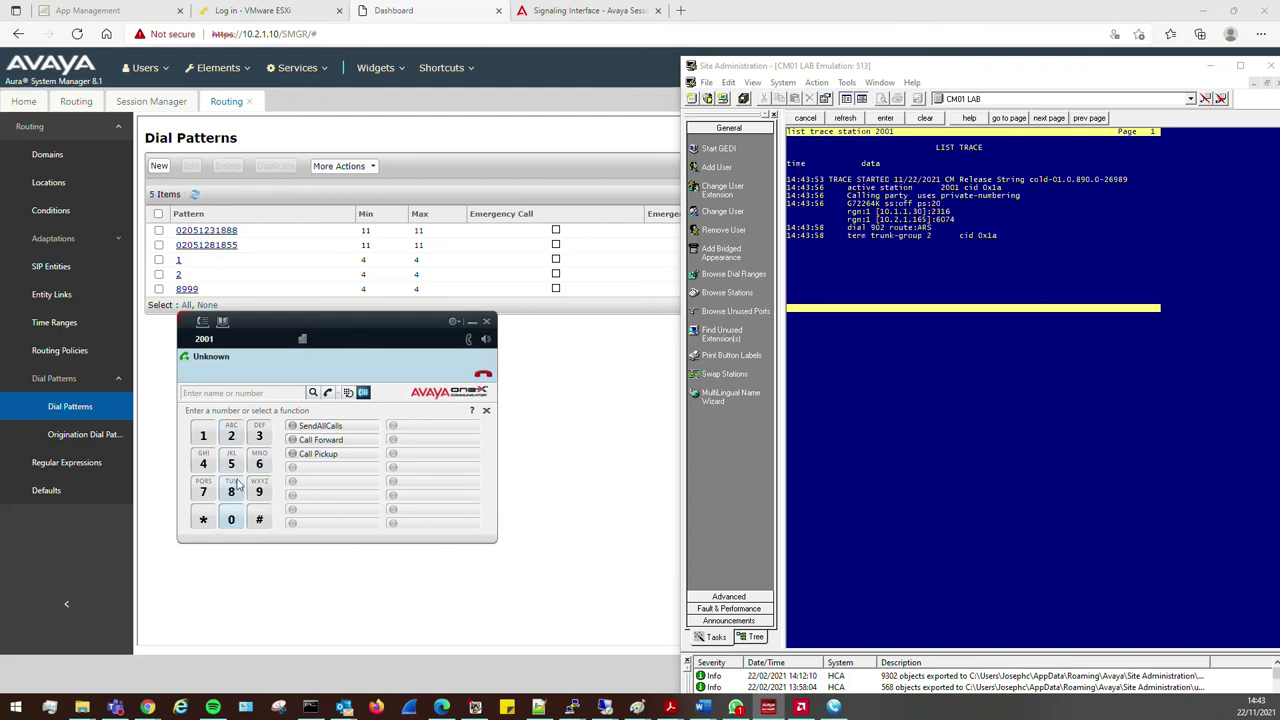
{"action": "left_click", "coordinate": [260, 436]}
{"action": "left_click", "coordinate": [232, 463]}
{"action": "left_click", "coordinate": [483, 374]}
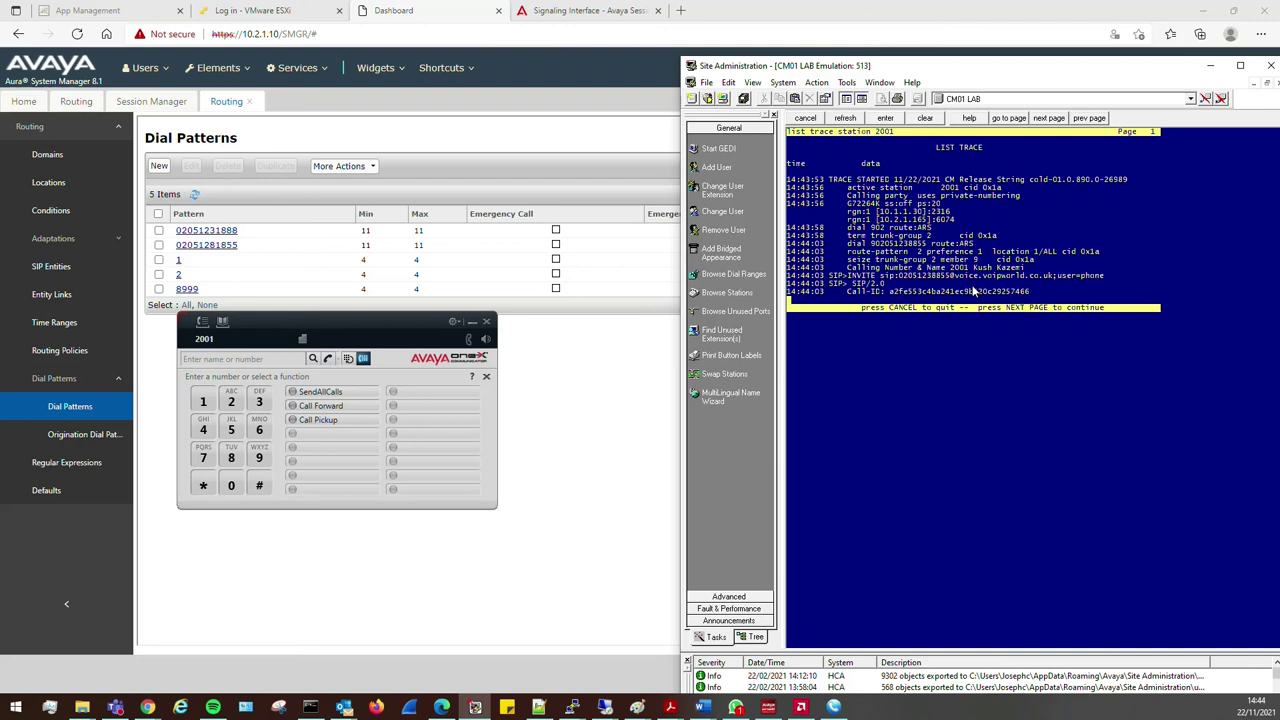
{"action": "key", "text": "F7"}
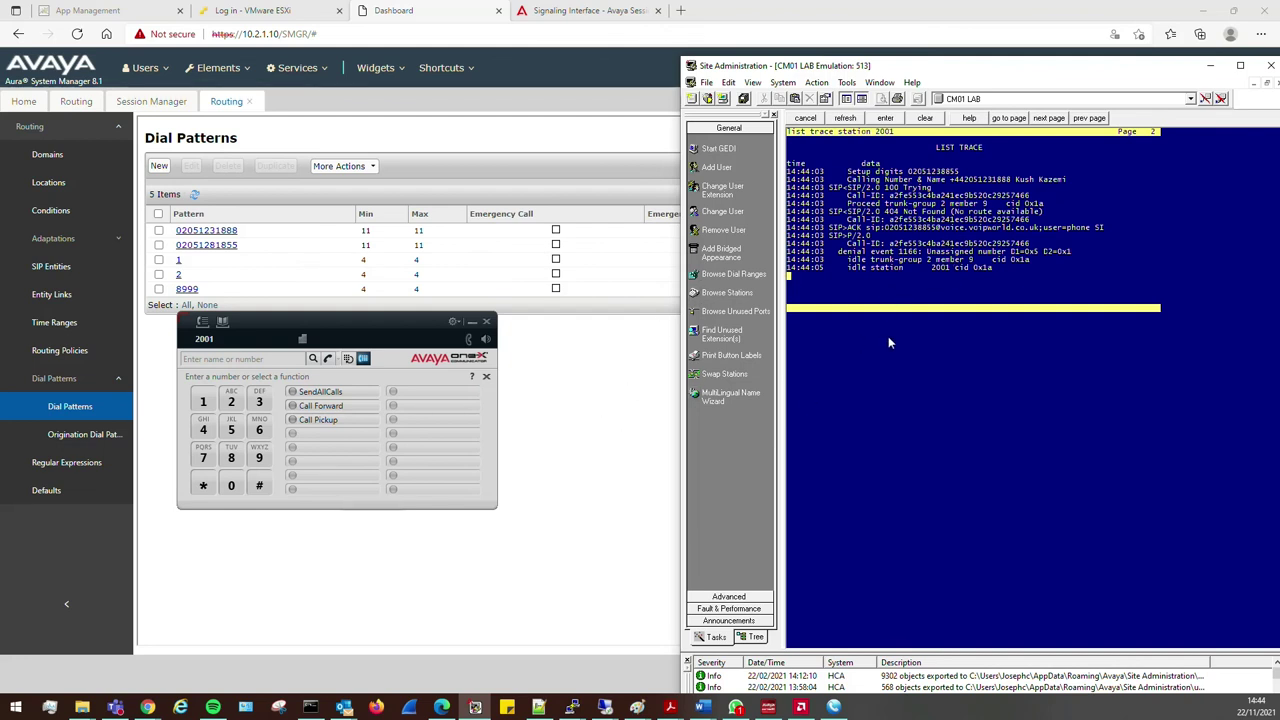
Step: Switch traceSBC to its calls view and start another outbound test call from one-X
{"action": "mouse_move", "coordinate": [572, 707]}
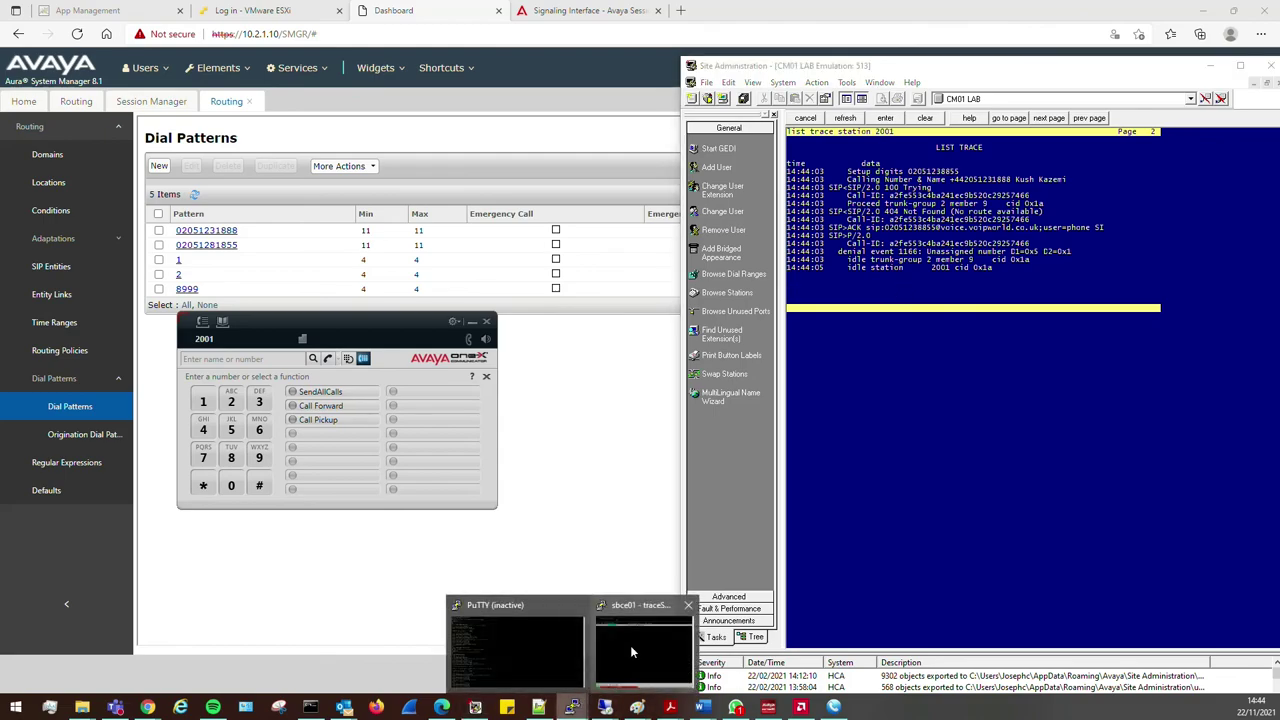
{"action": "left_click", "coordinate": [631, 643]}
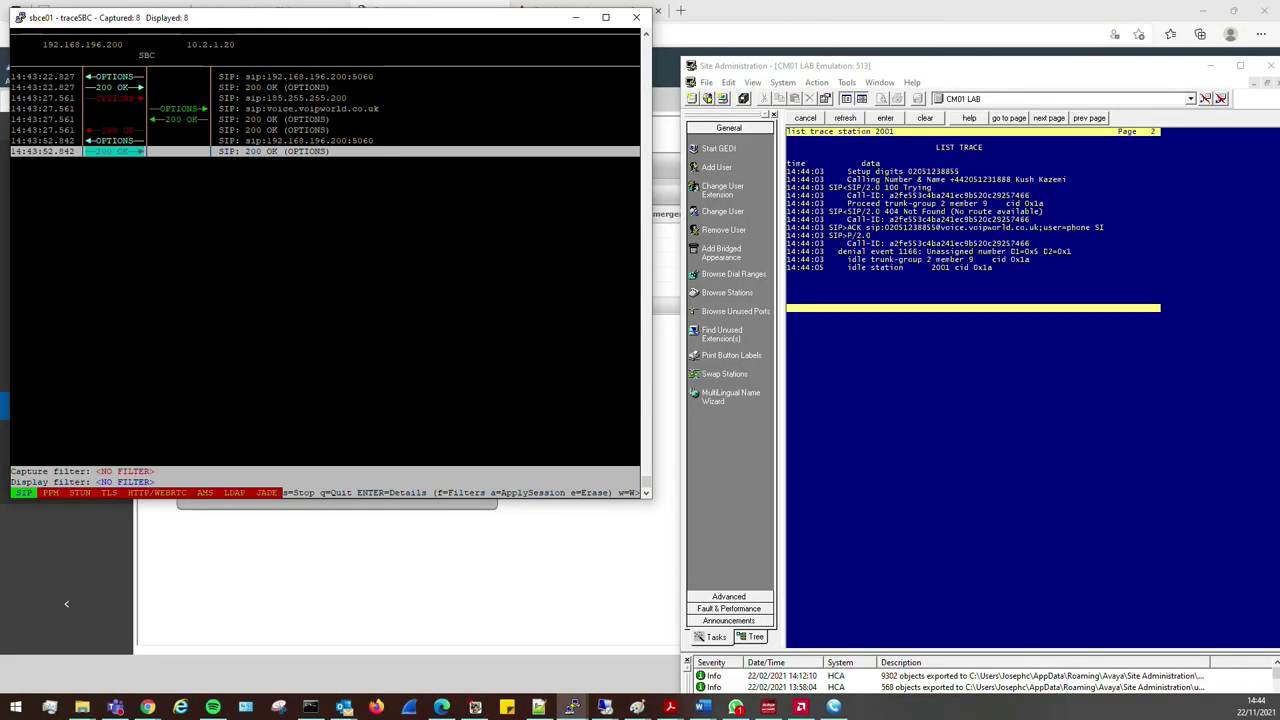
{"action": "key", "text": "Tab"}
{"action": "mouse_move", "coordinate": [349, 17]}
{"action": "left_mouse_down"}
{"action": "mouse_move", "coordinate": [902, 63]}
{"action": "mouse_move", "coordinate": [899, 80]}
{"action": "left_mouse_up"}
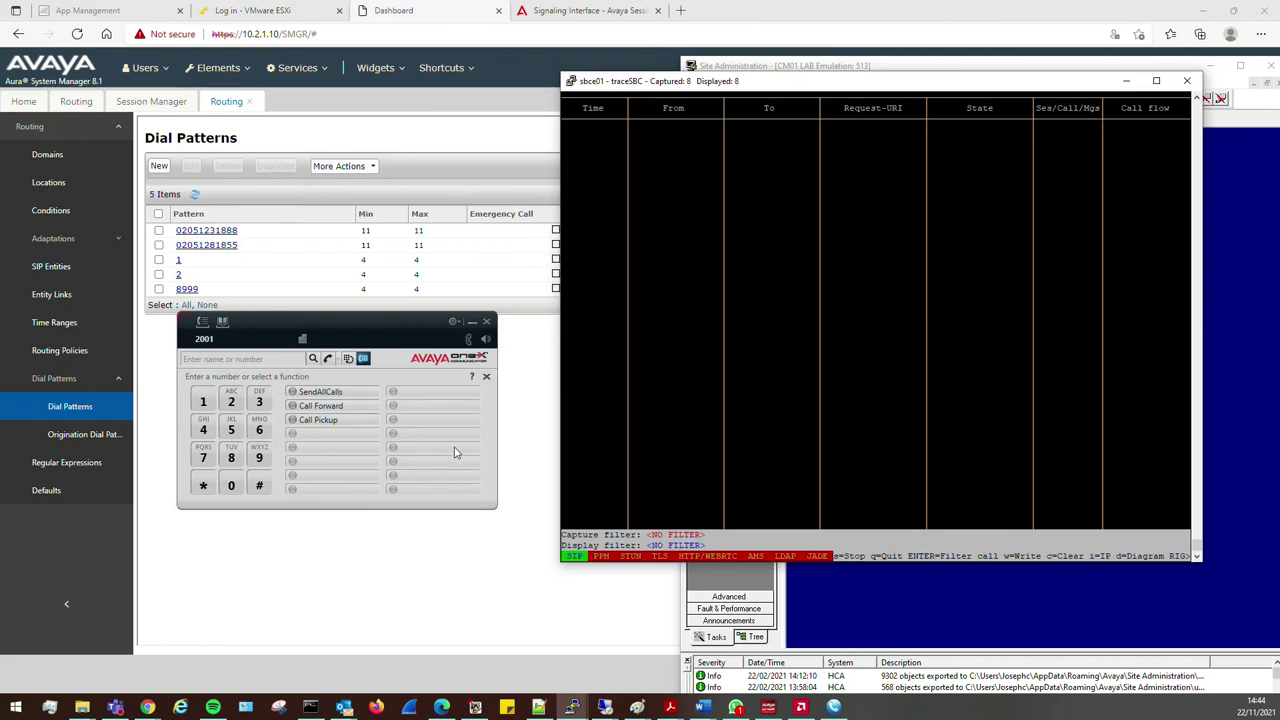
{"action": "left_click_drag", "start_coordinate": [363, 324], "coordinate": [316, 232]}
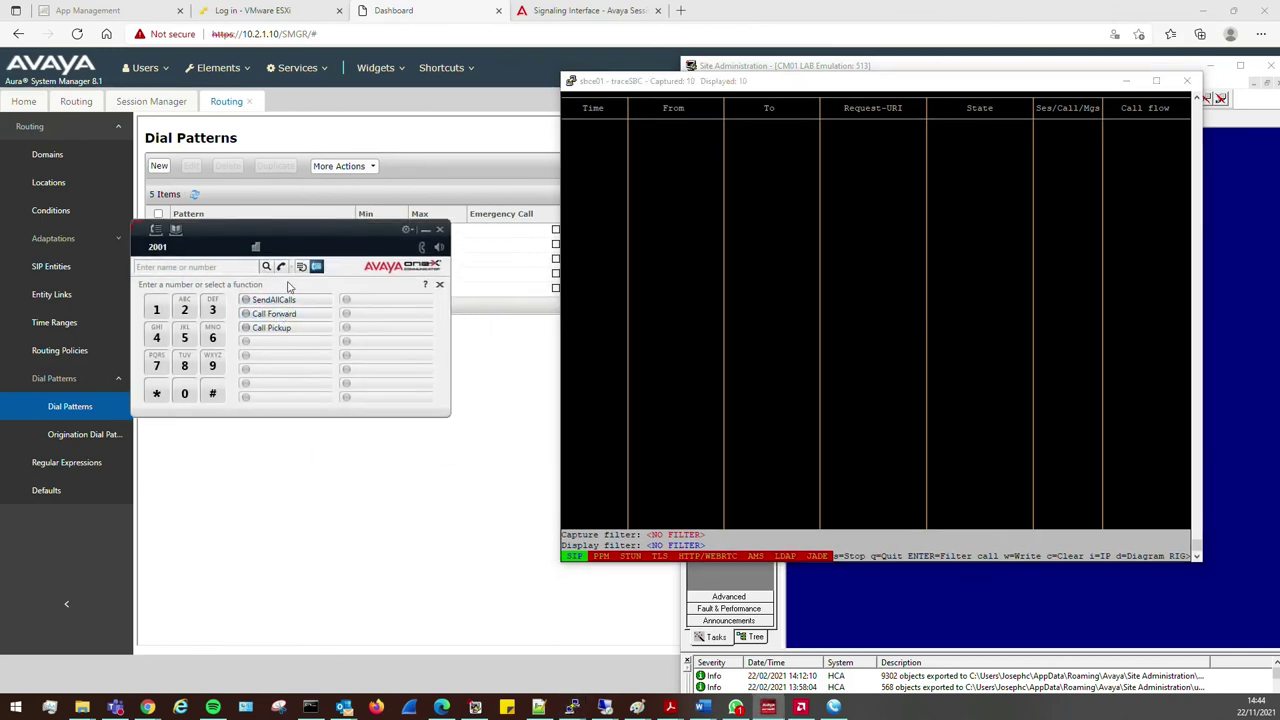
{"action": "left_click", "coordinate": [281, 267]}
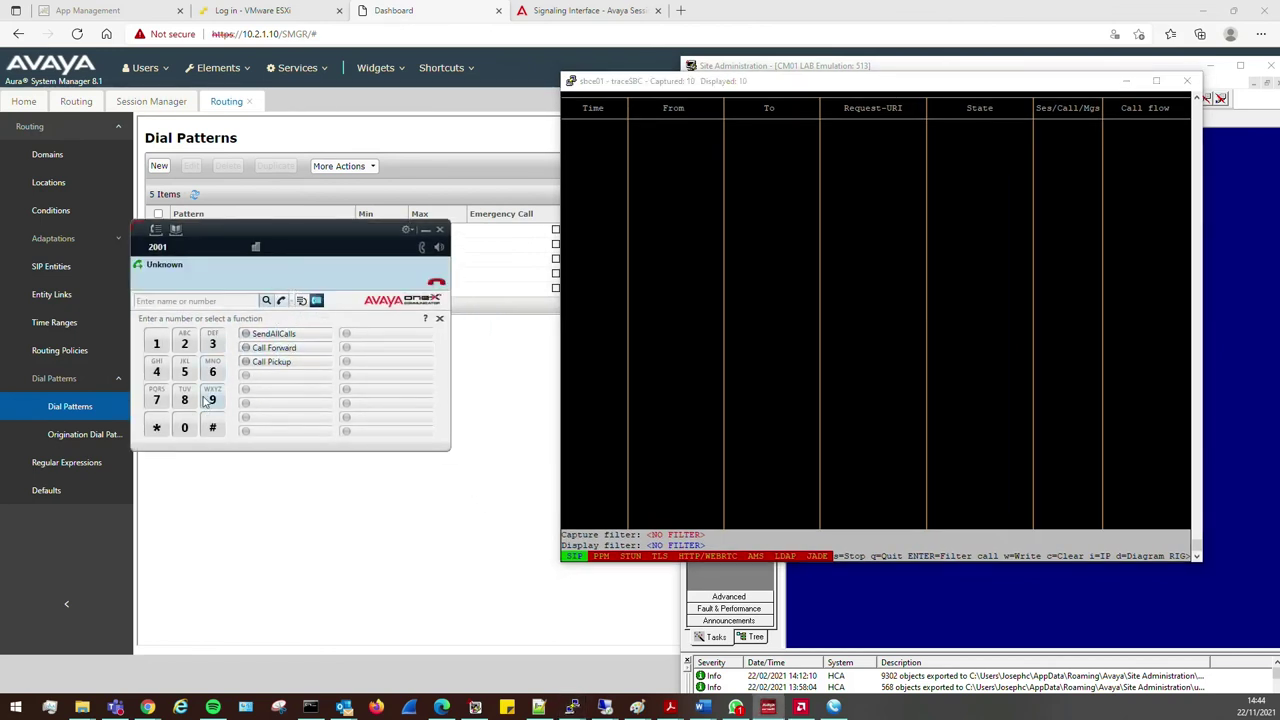
{"action": "left_click", "coordinate": [212, 343]}
{"action": "left_click", "coordinate": [477, 408]}
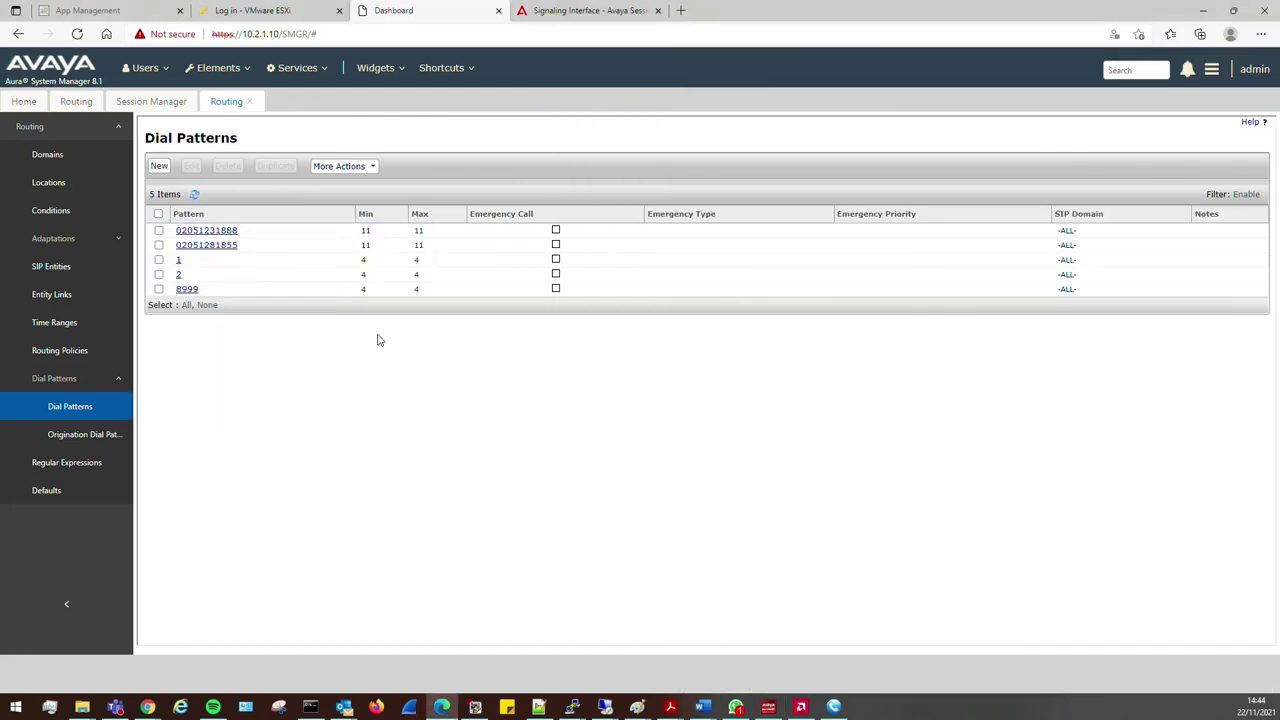
Step: Check the SessionManagers_8.1fp3 replicas under Services > Replication, then view Session Manager entity link status
{"action": "left_click", "coordinate": [80, 408]}
{"action": "left_click", "coordinate": [292, 68]}
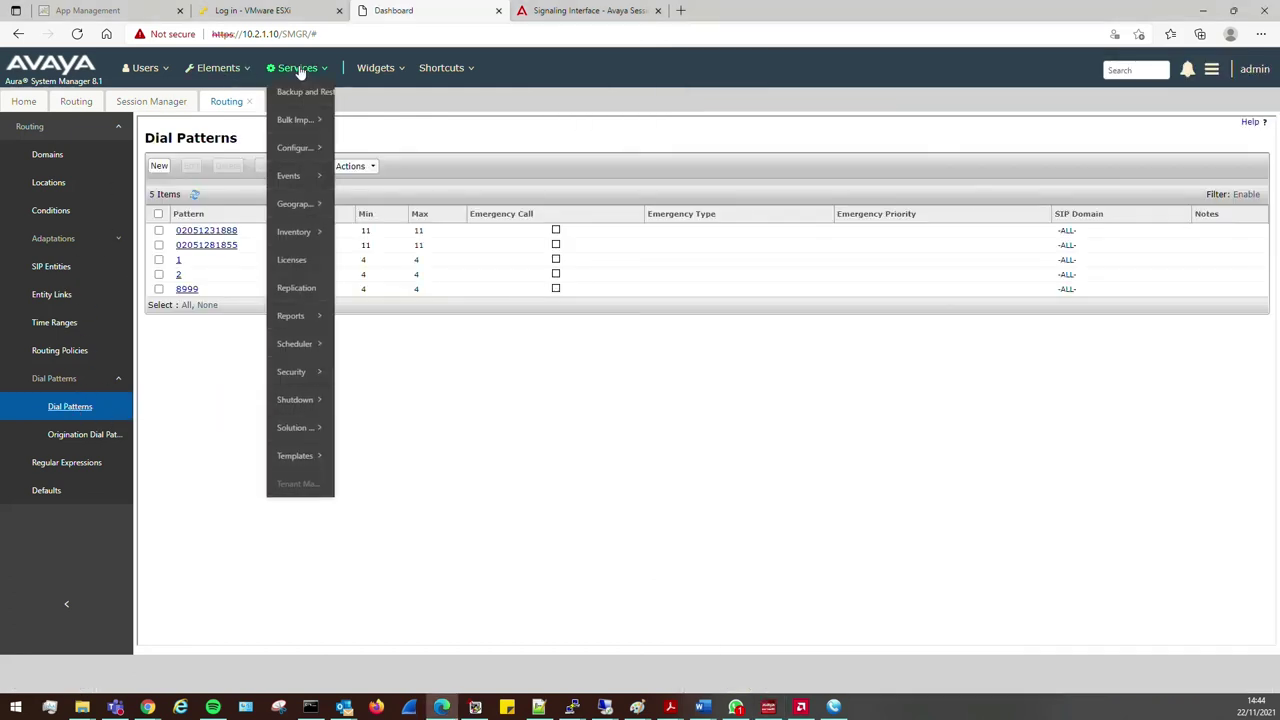
{"action": "left_click", "coordinate": [297, 288]}
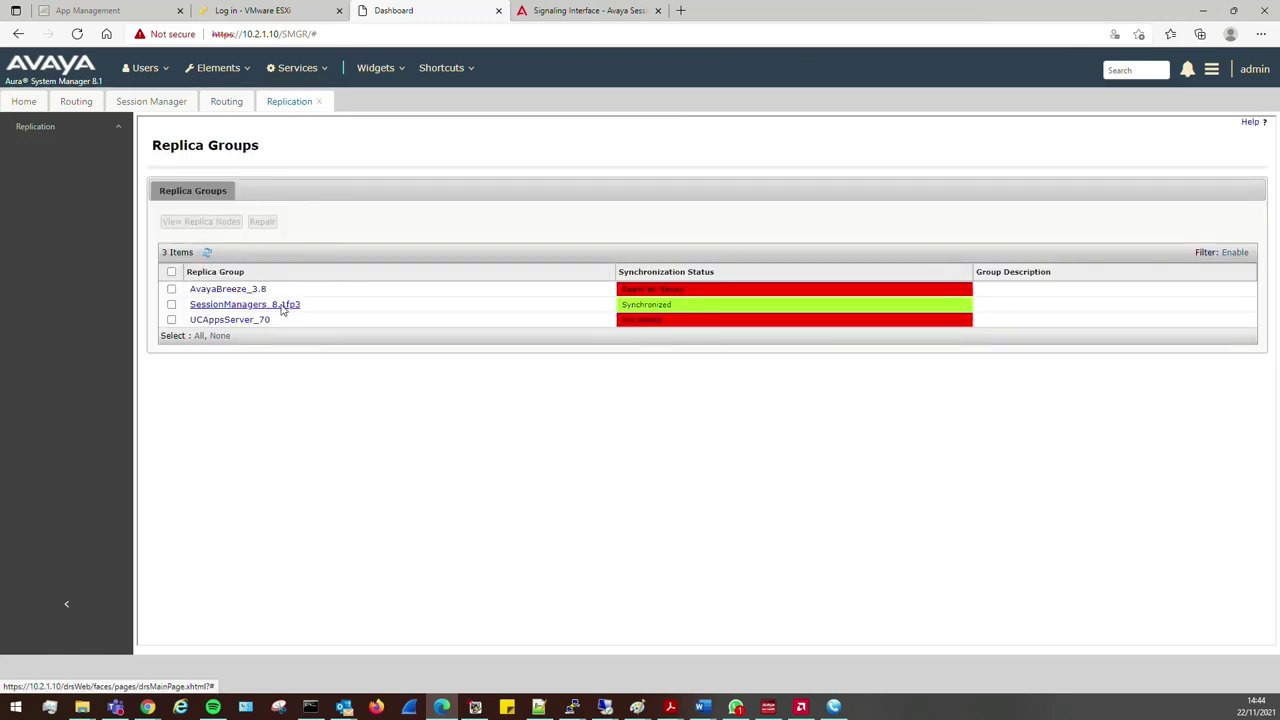
{"action": "left_click", "coordinate": [285, 304]}
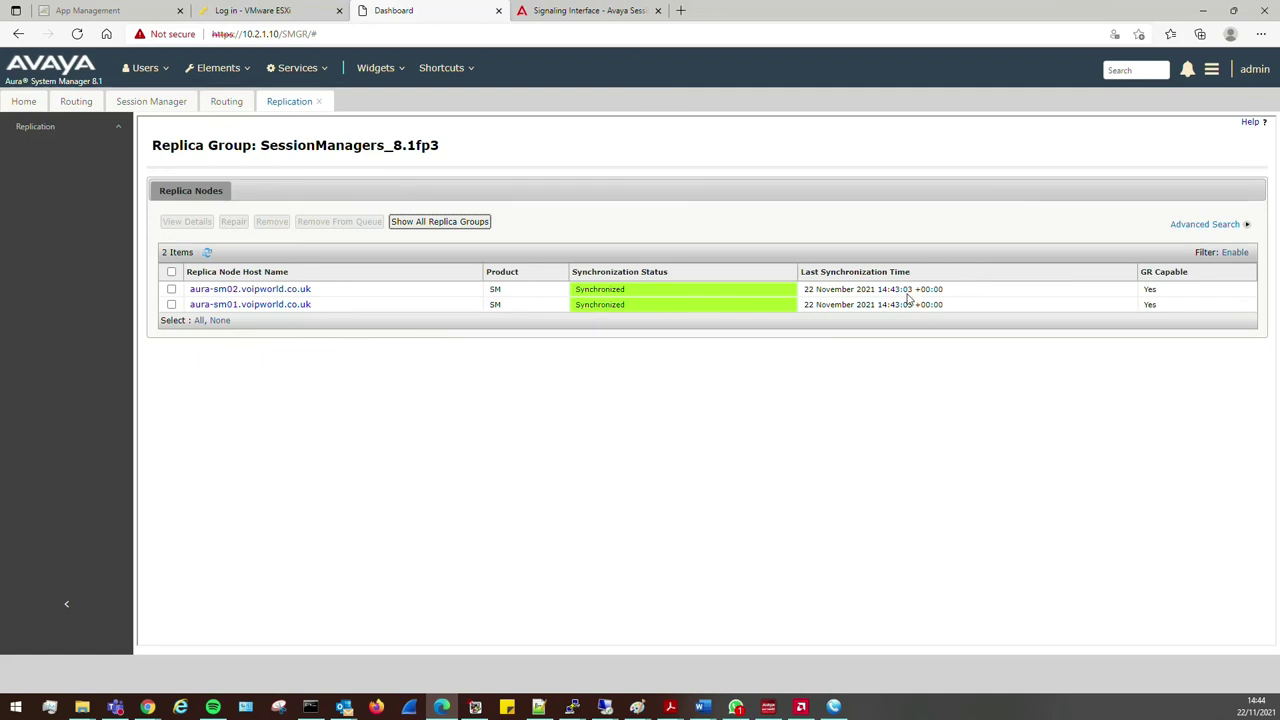
{"action": "left_click", "coordinate": [153, 103]}
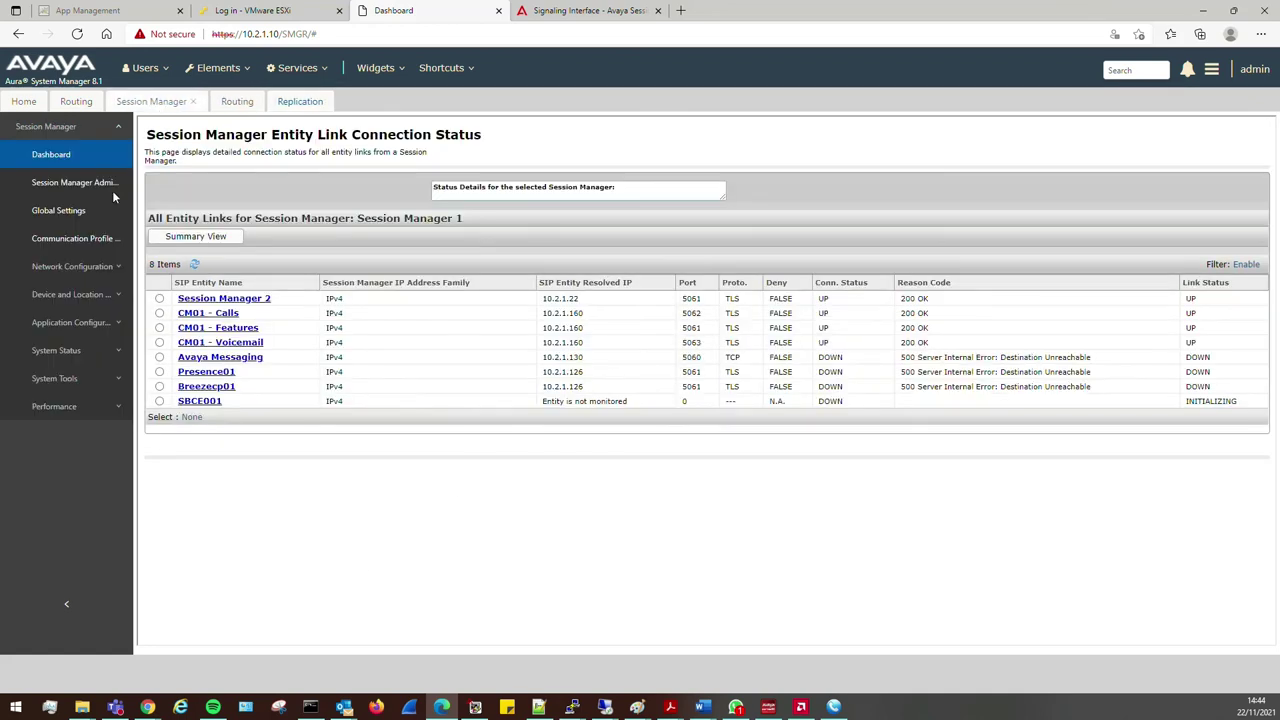
Step: Refresh SBCE001's entity link status, try and hang up a one-X test call, then reopen Dial Patterns
{"action": "left_click", "coordinate": [195, 264]}
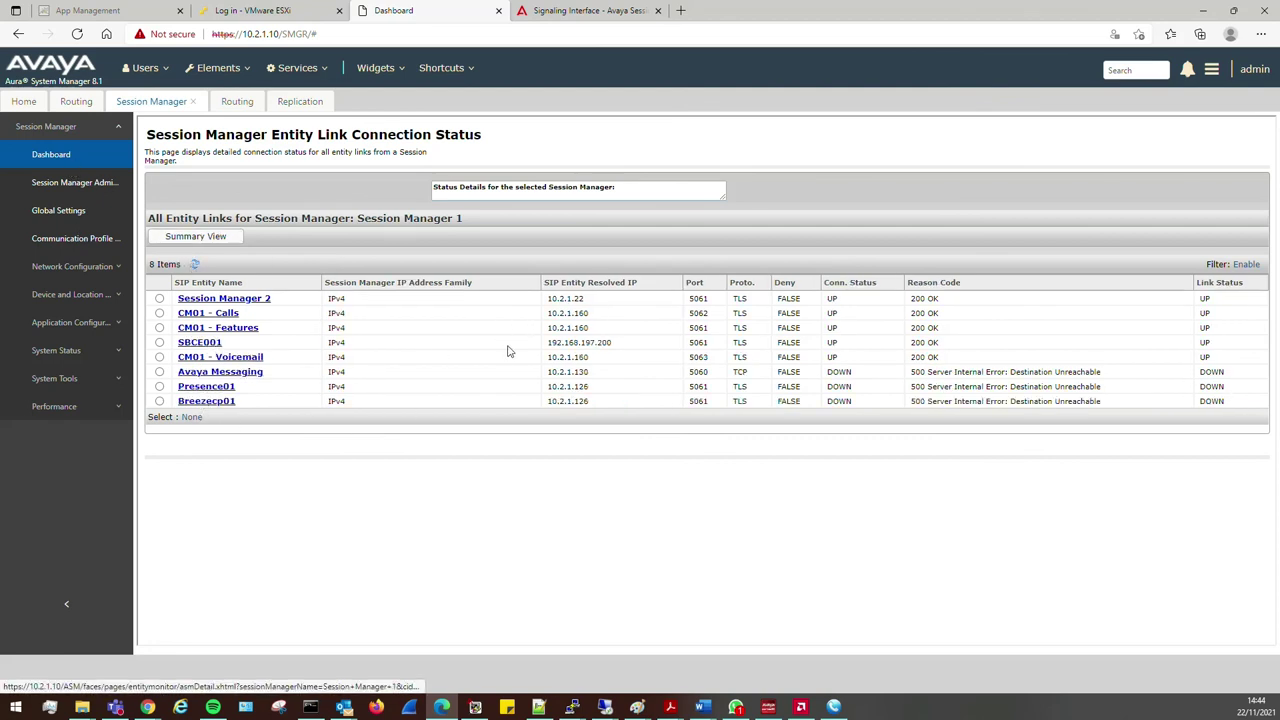
{"action": "left_click", "coordinate": [768, 707]}
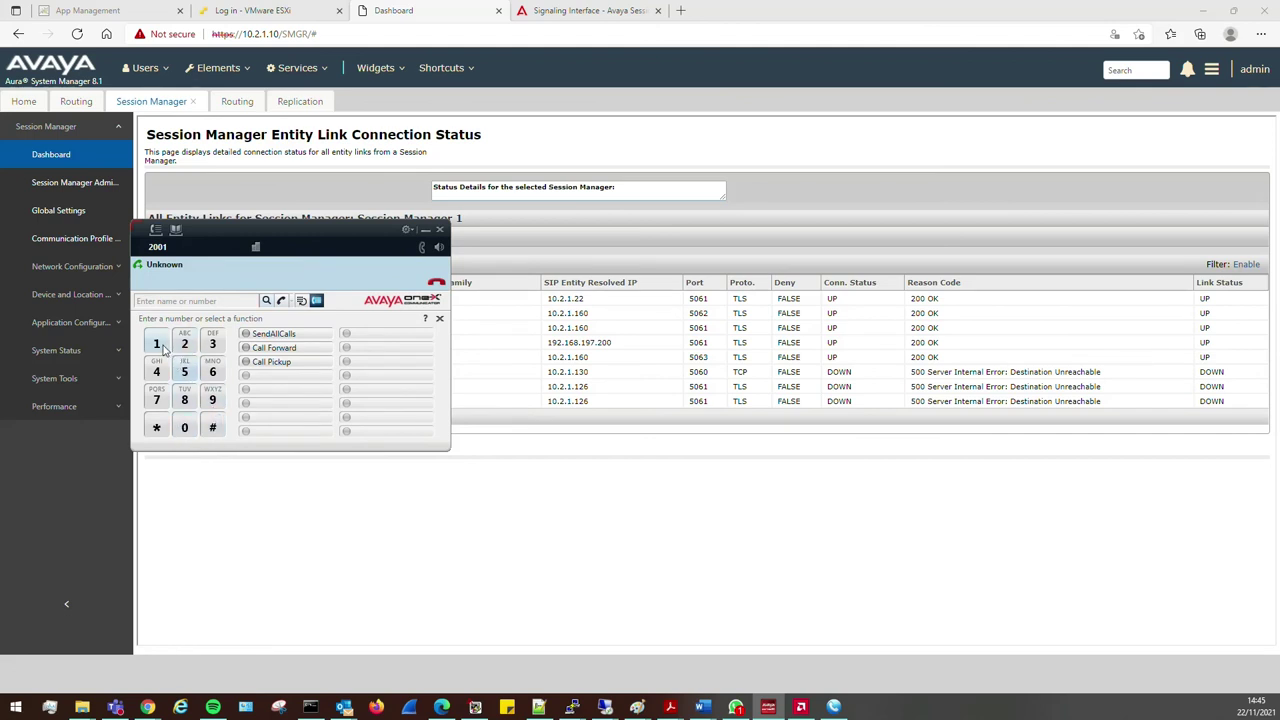
{"action": "left_click", "coordinate": [163, 346]}
{"action": "left_click", "coordinate": [207, 346]}
{"action": "left_click", "coordinate": [185, 378]}
{"action": "left_click", "coordinate": [436, 284]}
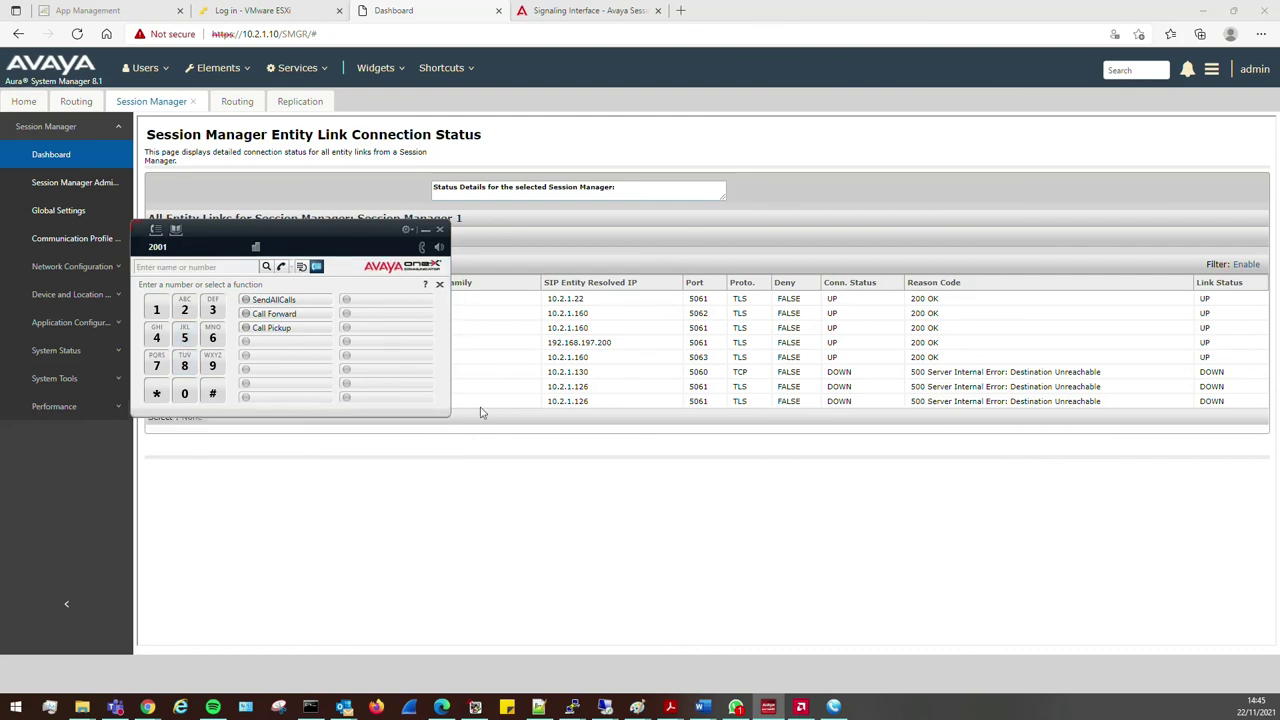
{"action": "left_click", "coordinate": [482, 410]}
{"action": "left_click", "coordinate": [241, 108]}
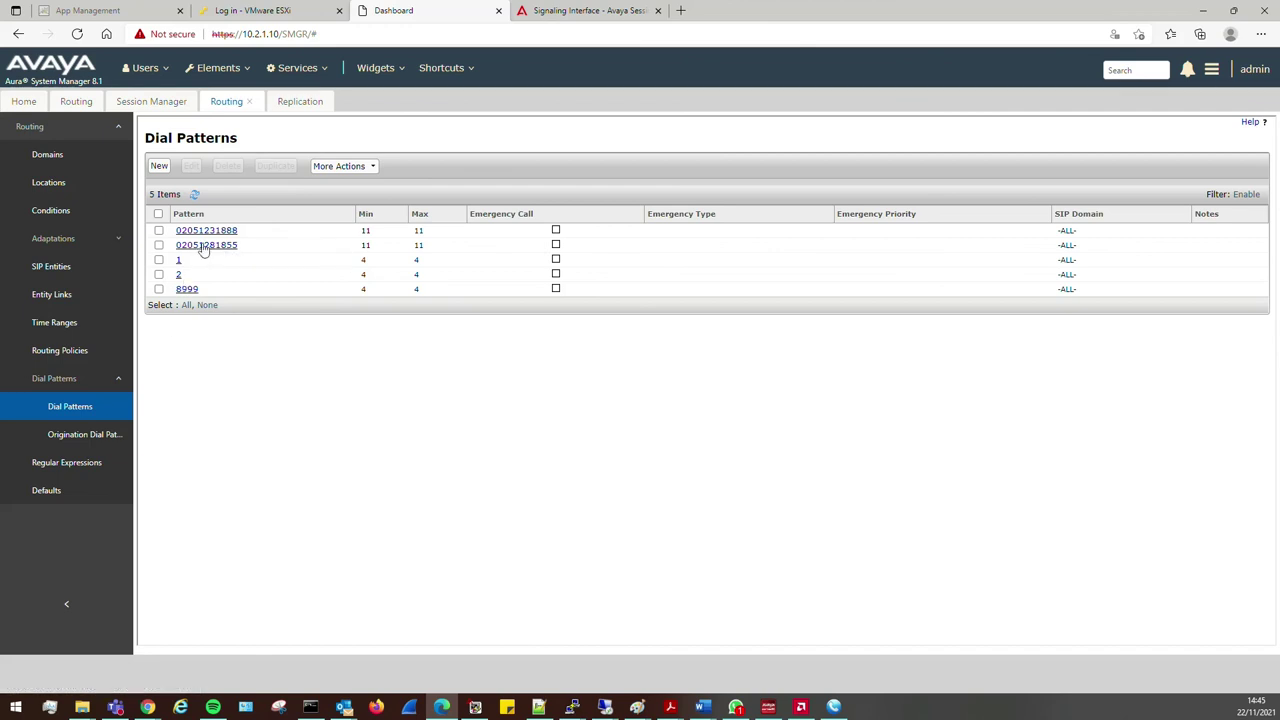
{"action": "left_click", "coordinate": [205, 247]}
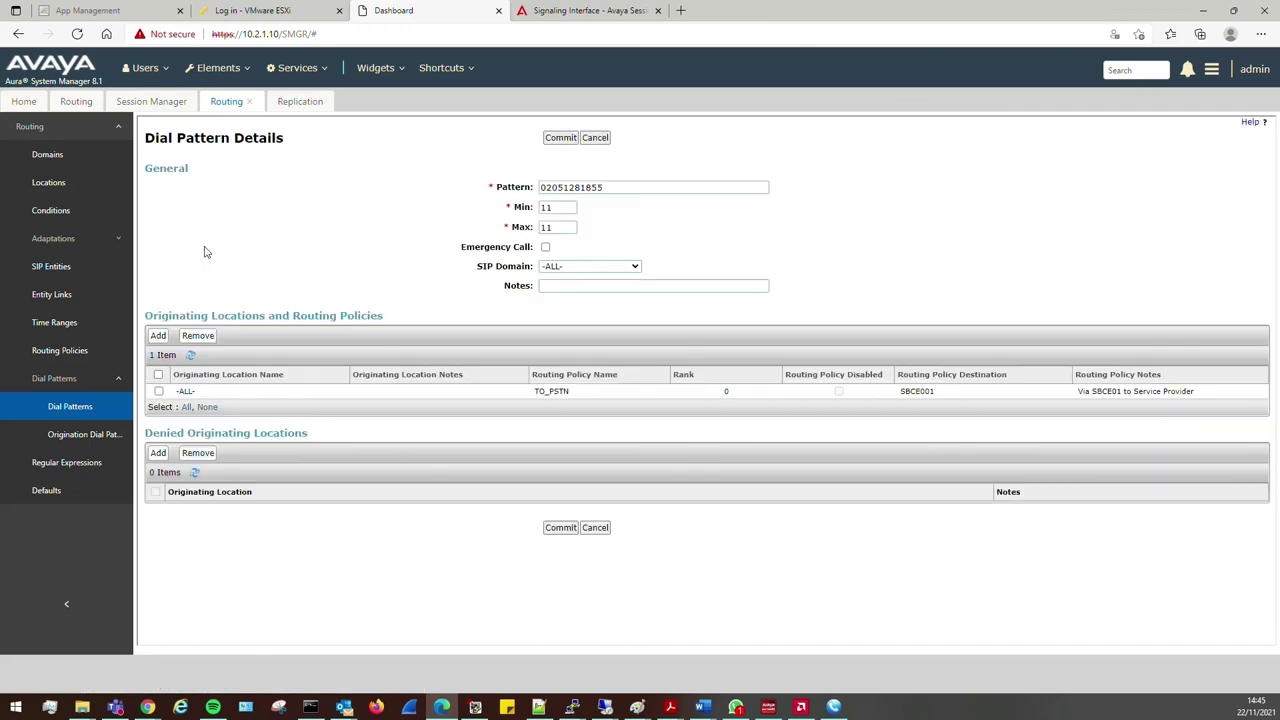
{"action": "left_click", "coordinate": [573, 187]}
{"action": "left_click", "coordinate": [900, 236]}
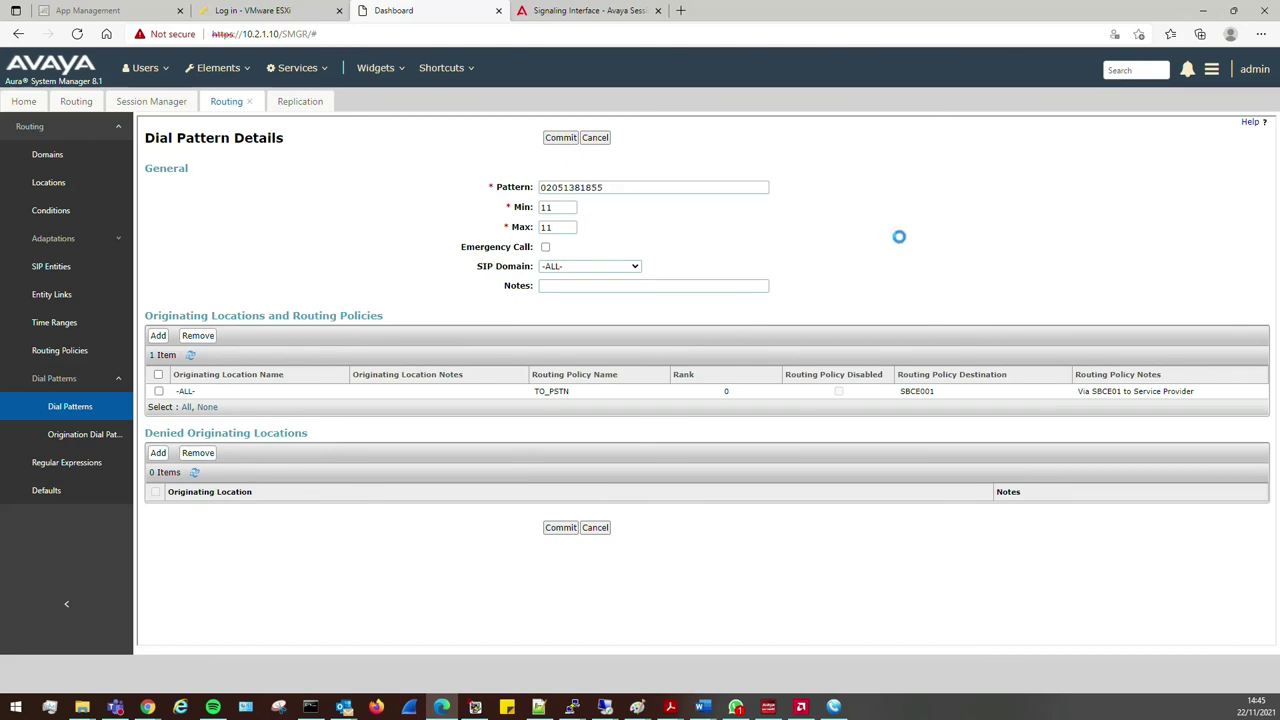
{"action": "left_click", "coordinate": [574, 188]}
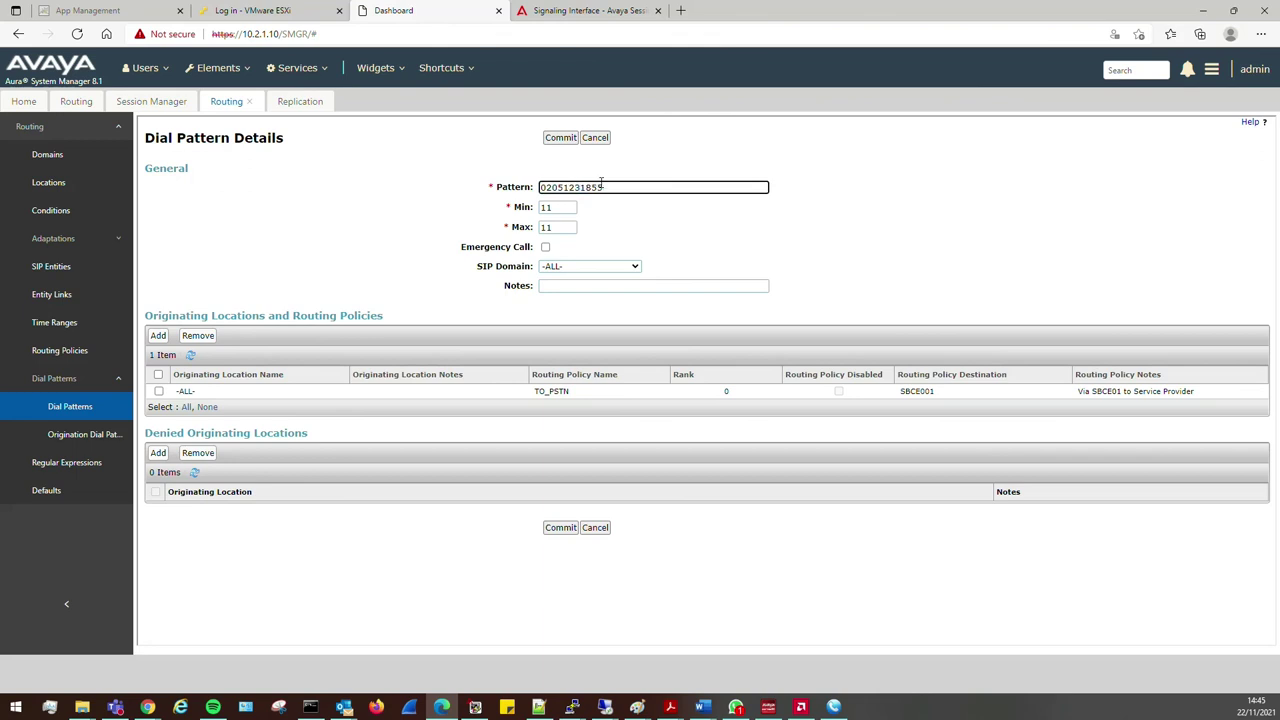
{"action": "left_click", "coordinate": [877, 201]}
{"action": "left_click", "coordinate": [560, 138]}
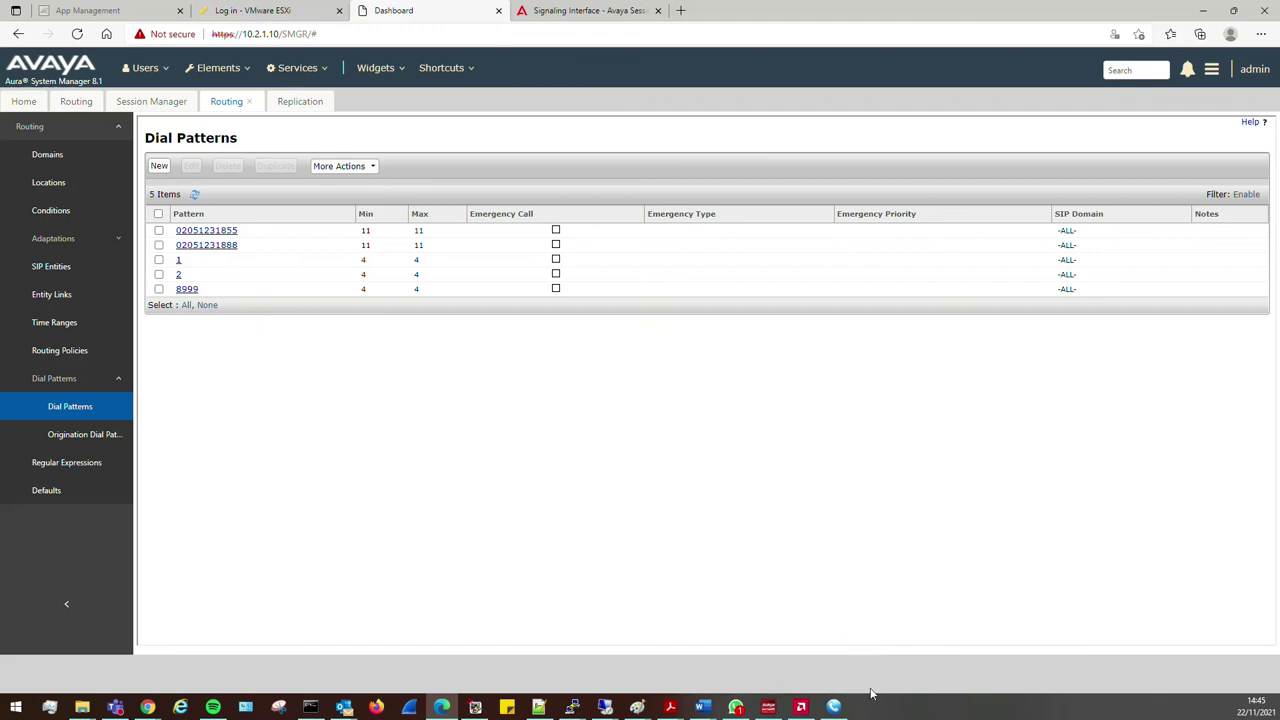
Step: Check the most recent call in MicroSIP's call history
{"action": "left_click", "coordinate": [833, 707]}
{"action": "left_click", "coordinate": [735, 707]}
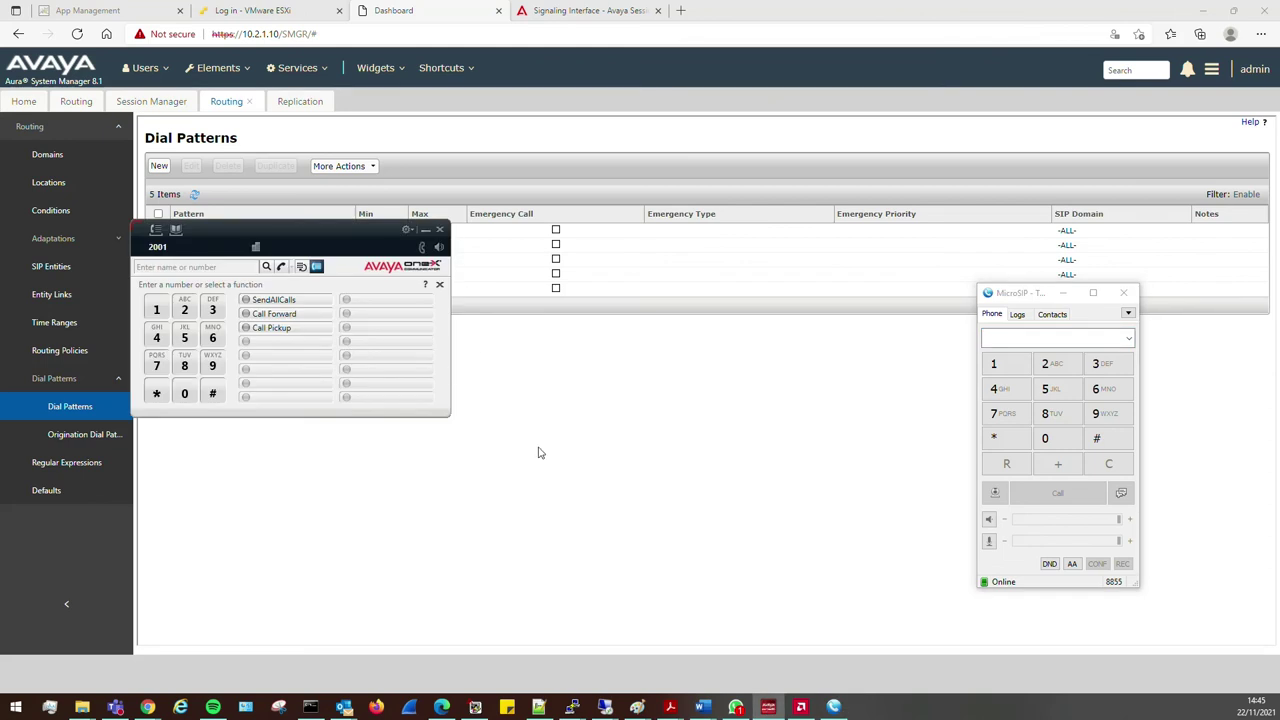
{"action": "left_click_drag", "start_coordinate": [1038, 293], "coordinate": [811, 187]}
{"action": "left_click", "coordinate": [790, 206]}
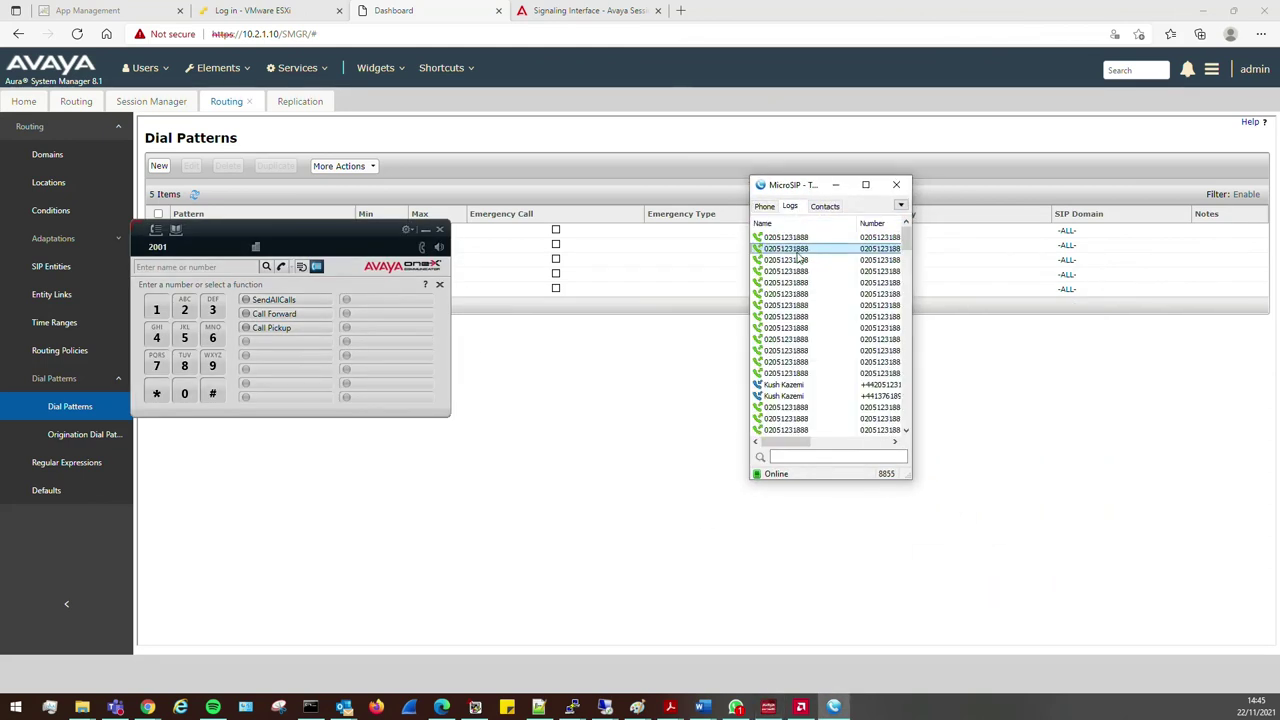
{"action": "left_click", "coordinate": [787, 237]}
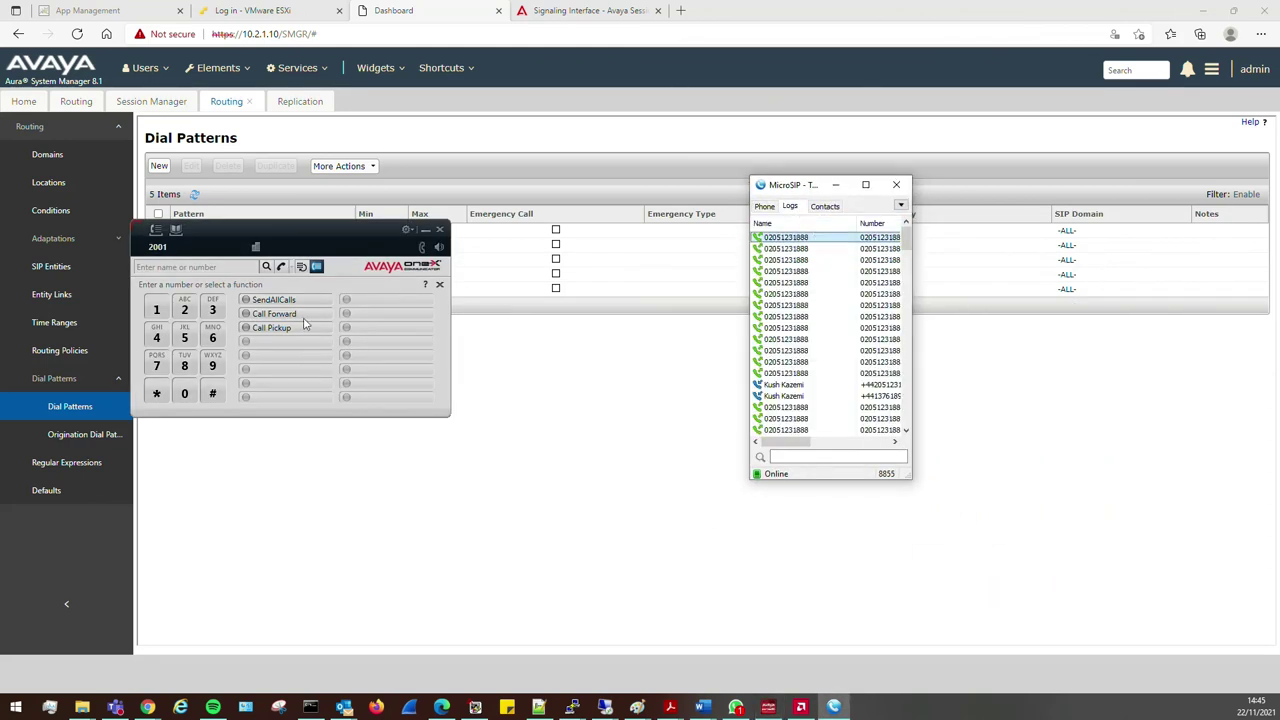
Step: Dial and hang up a brief test call from one-X on 2001, then bring up traceSBC
{"action": "left_click", "coordinate": [316, 266]}
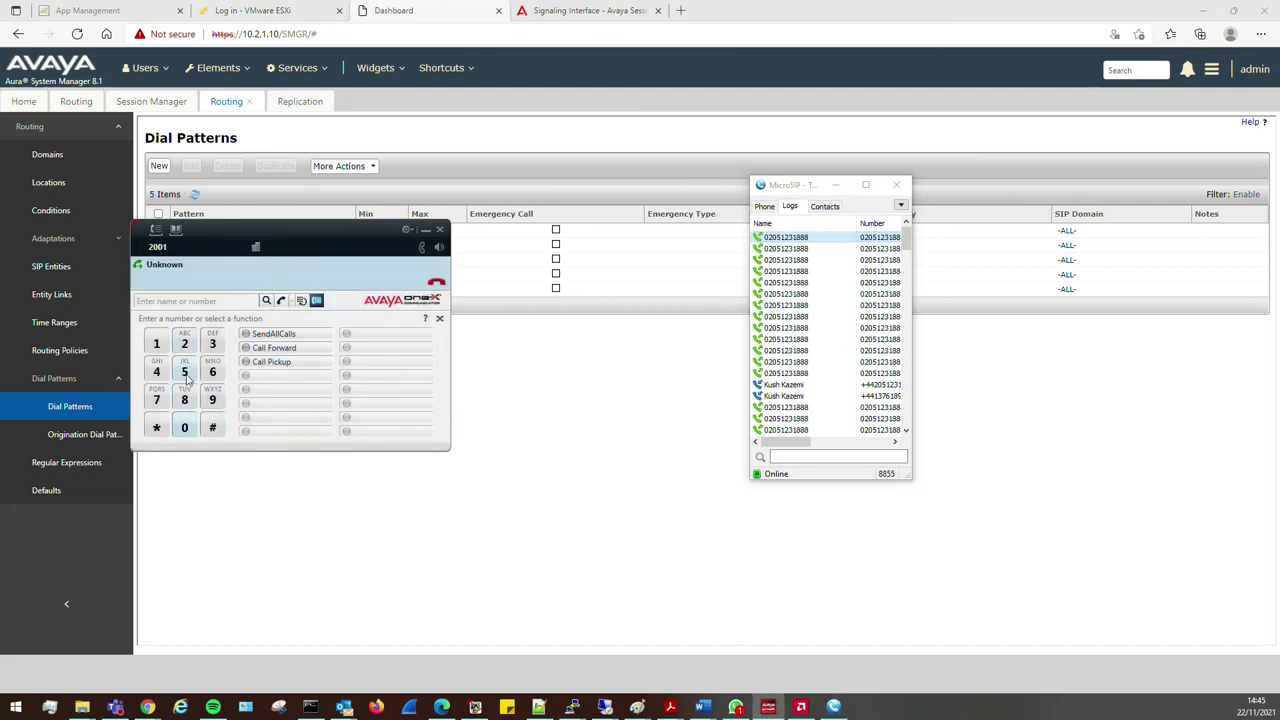
{"action": "left_click", "coordinate": [212, 343]}
{"action": "left_click", "coordinate": [183, 371]}
{"action": "left_click", "coordinate": [437, 284]}
{"action": "left_click_drag", "start_coordinate": [323, 233], "coordinate": [505, 348]}
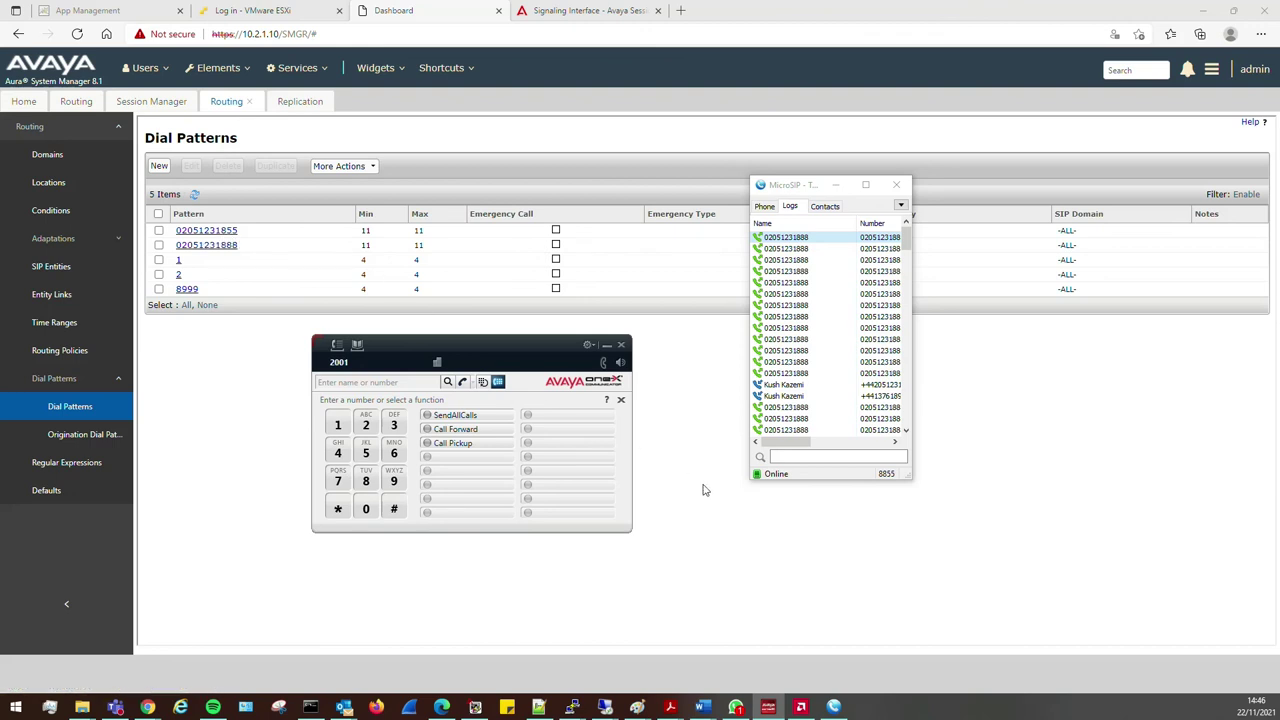
{"action": "mouse_move", "coordinate": [600, 708]}
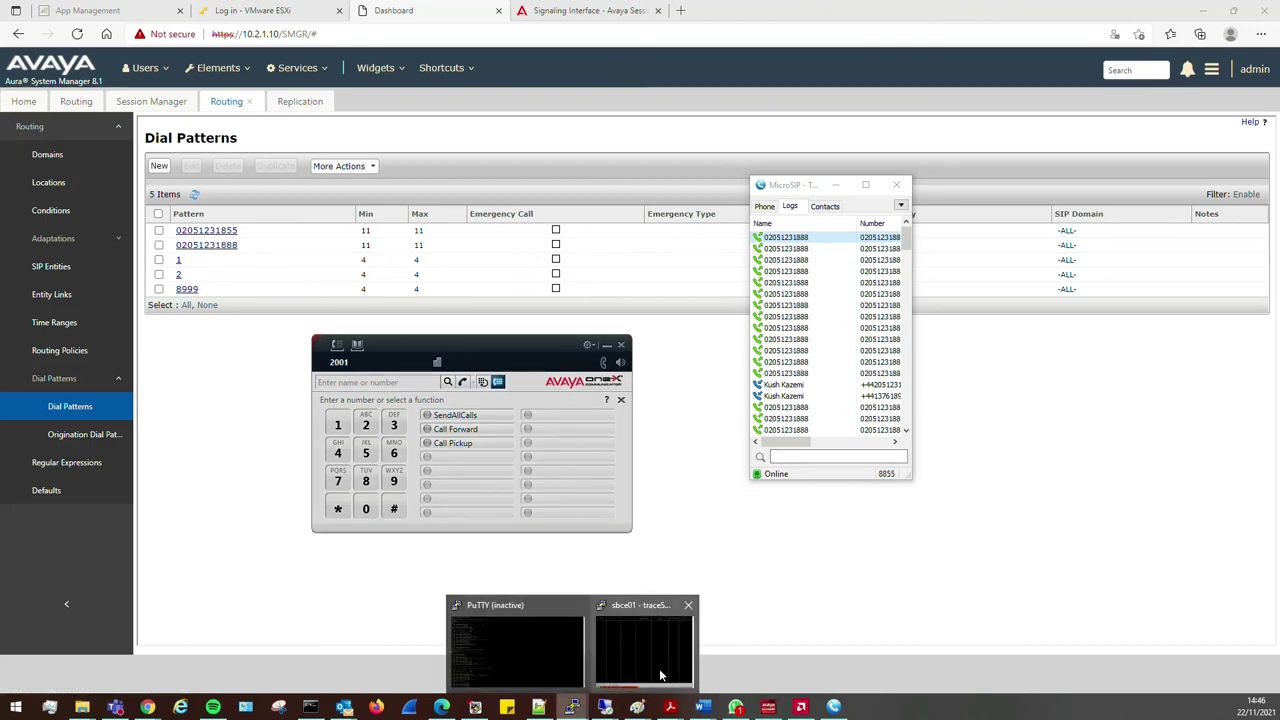
{"action": "left_click", "coordinate": [640, 645]}
{"action": "key", "text": "c"}
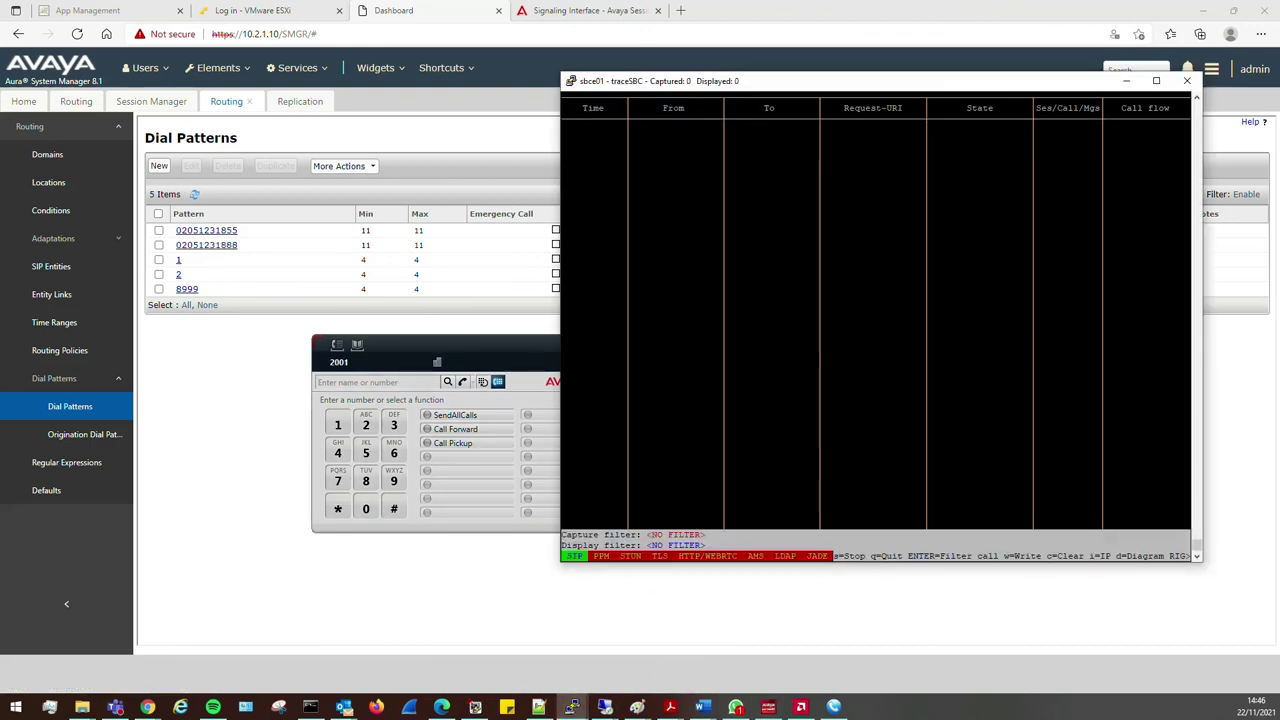
{"action": "left_click", "coordinate": [224, 248]}
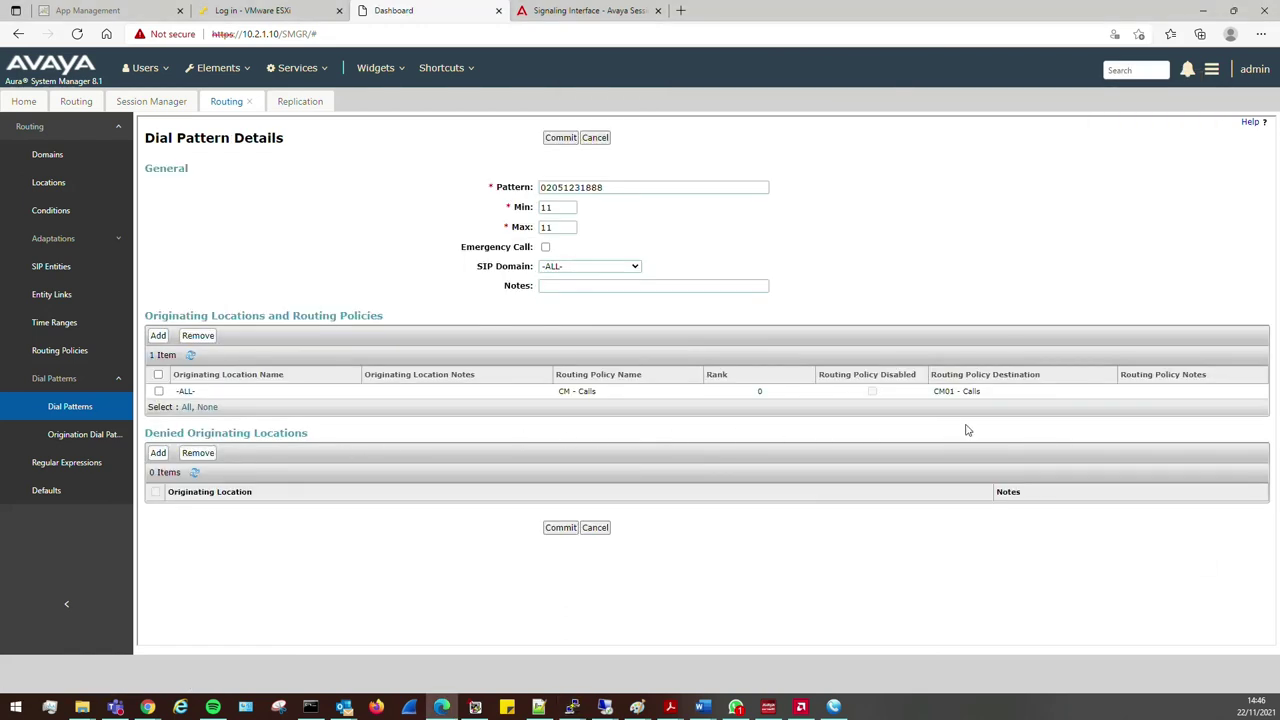
{"action": "left_click", "coordinate": [595, 527]}
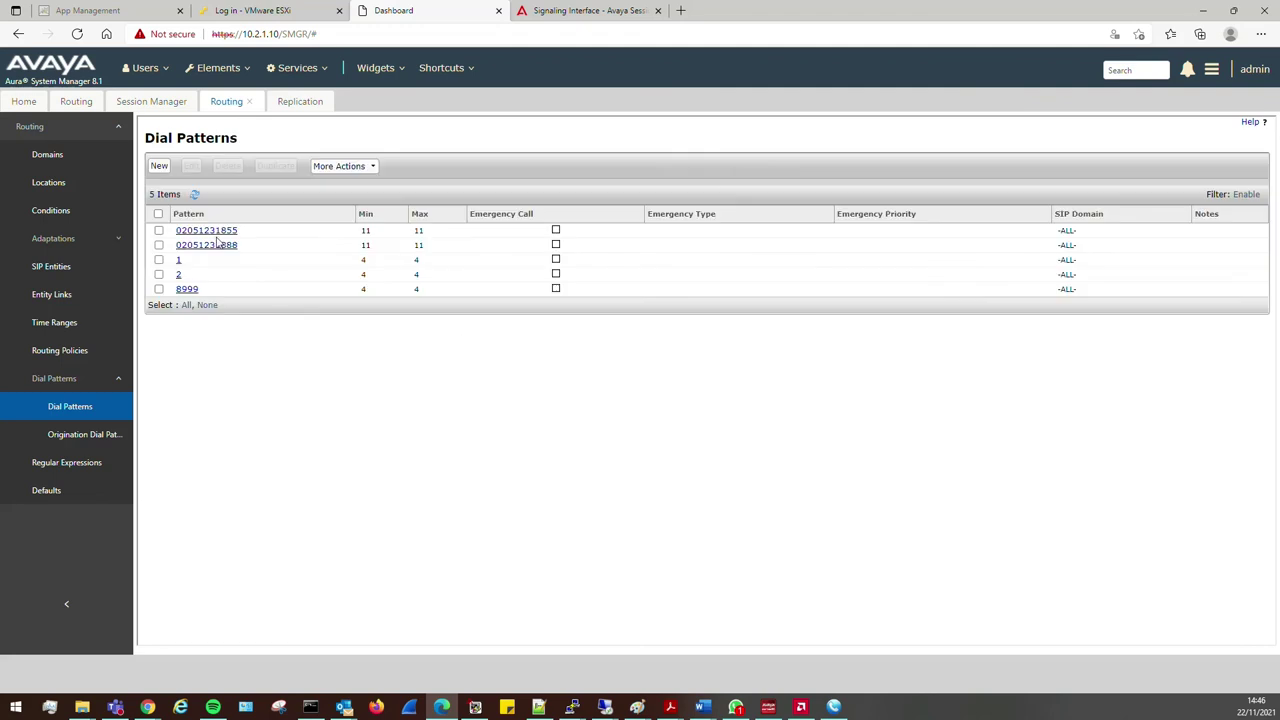
{"action": "left_click", "coordinate": [222, 245]}
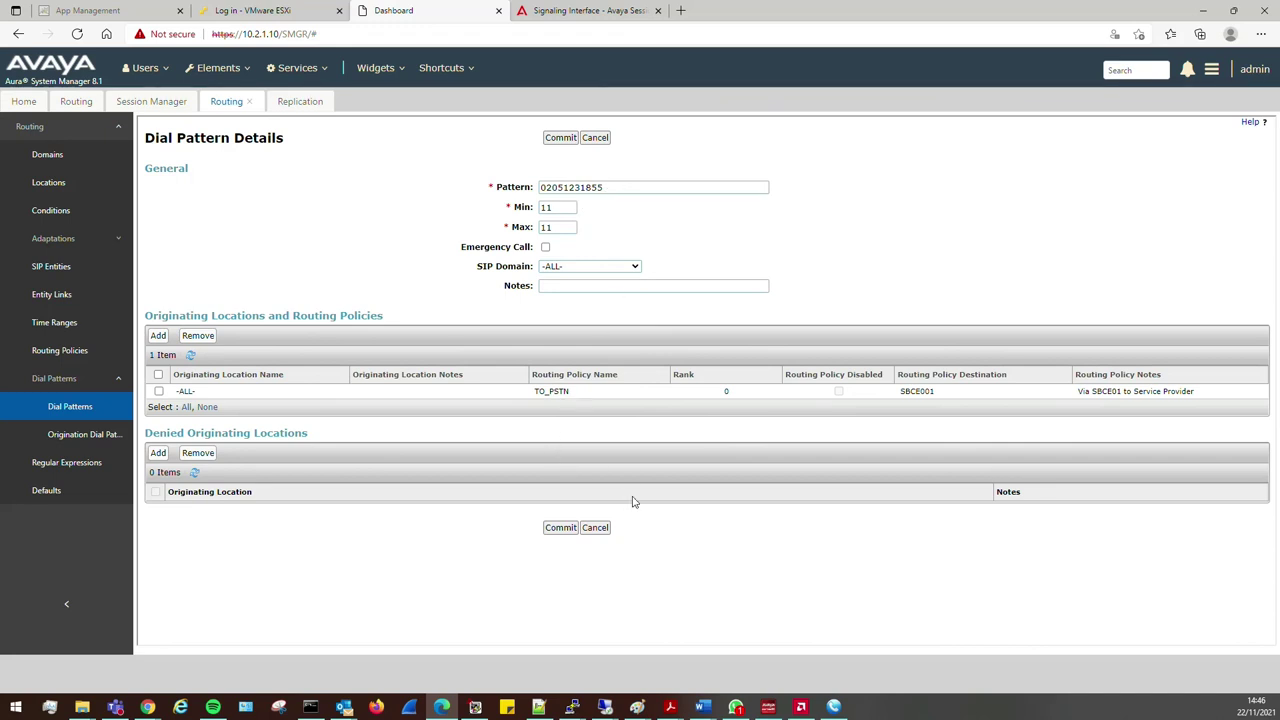
{"action": "left_click", "coordinate": [835, 708]}
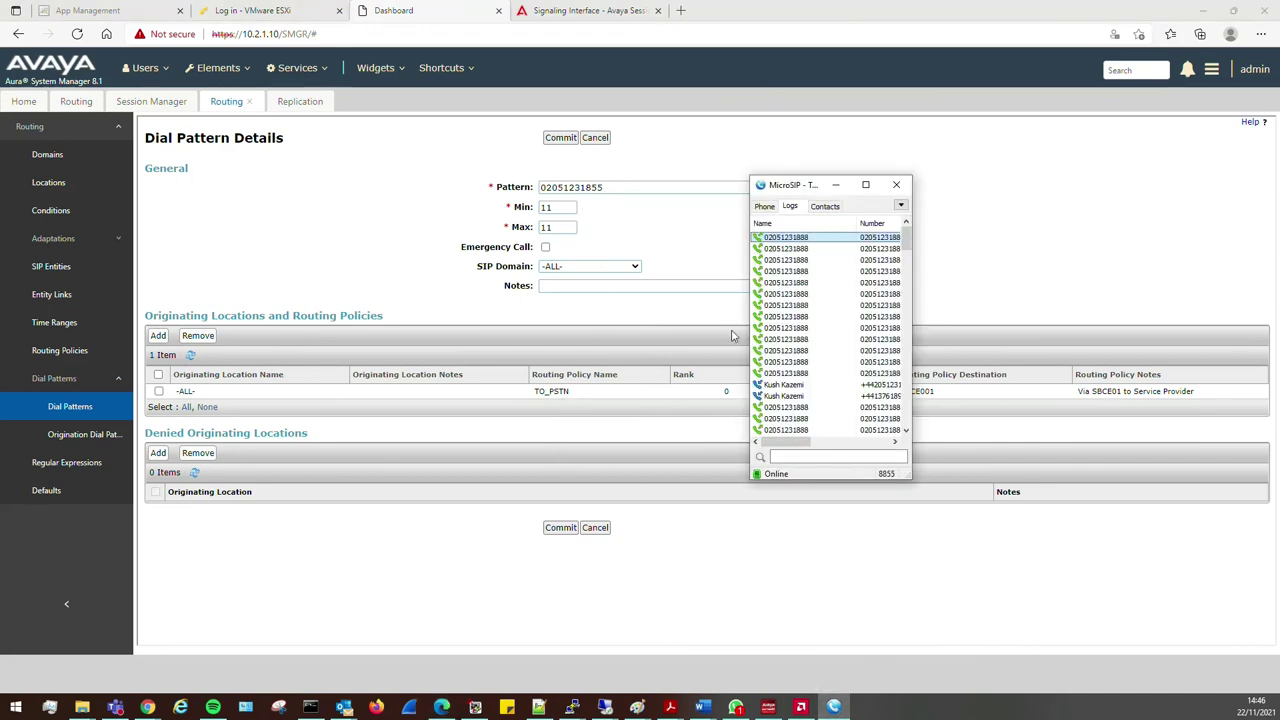
{"action": "left_click", "coordinate": [649, 187]}
{"action": "key", "text": "BackSpace"}
{"action": "key", "text": "BackSpace"}
{"action": "key", "text": "BackSpace"}
{"action": "key", "text": "BackSpace"}
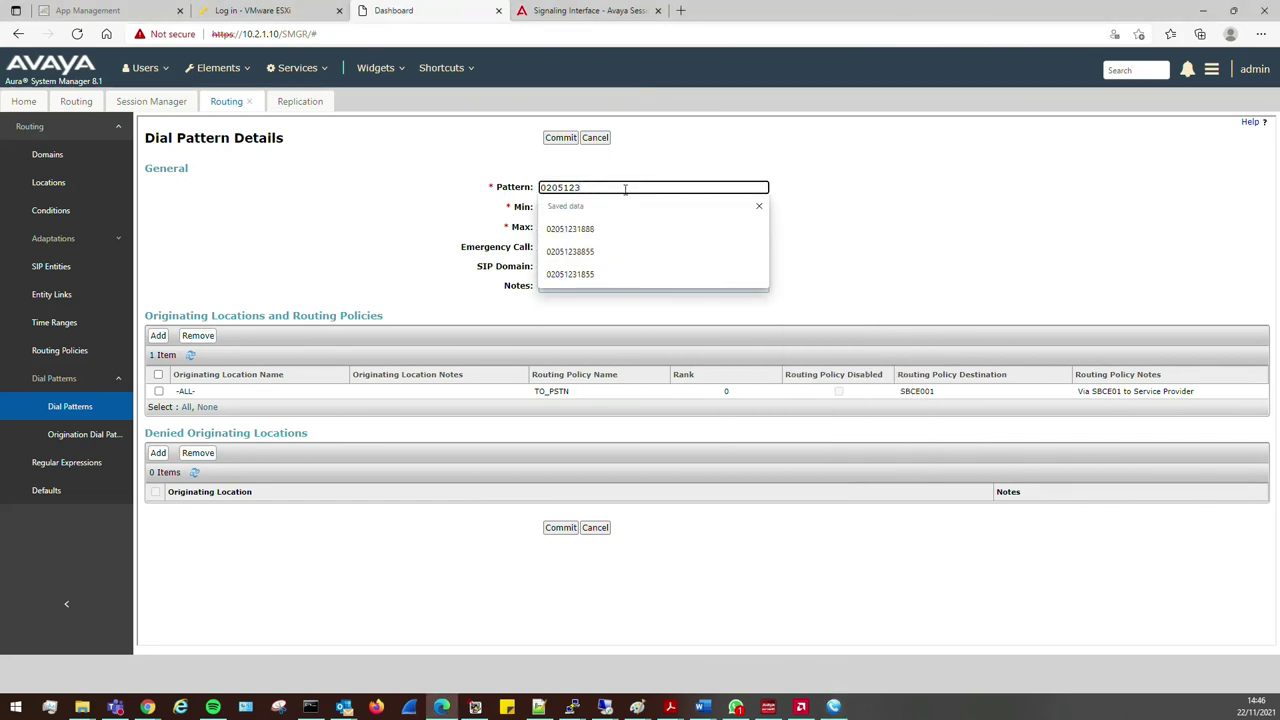
{"action": "type", "text": "8855"}
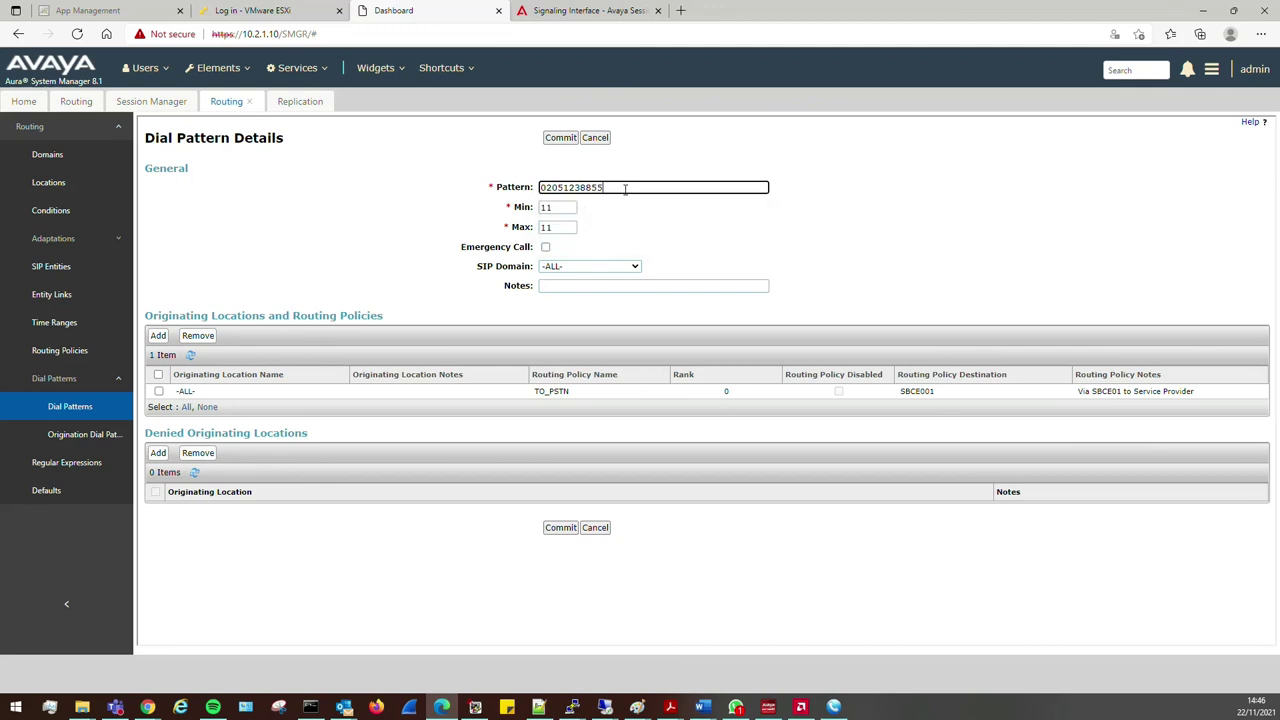
{"action": "left_click", "coordinate": [560, 532]}
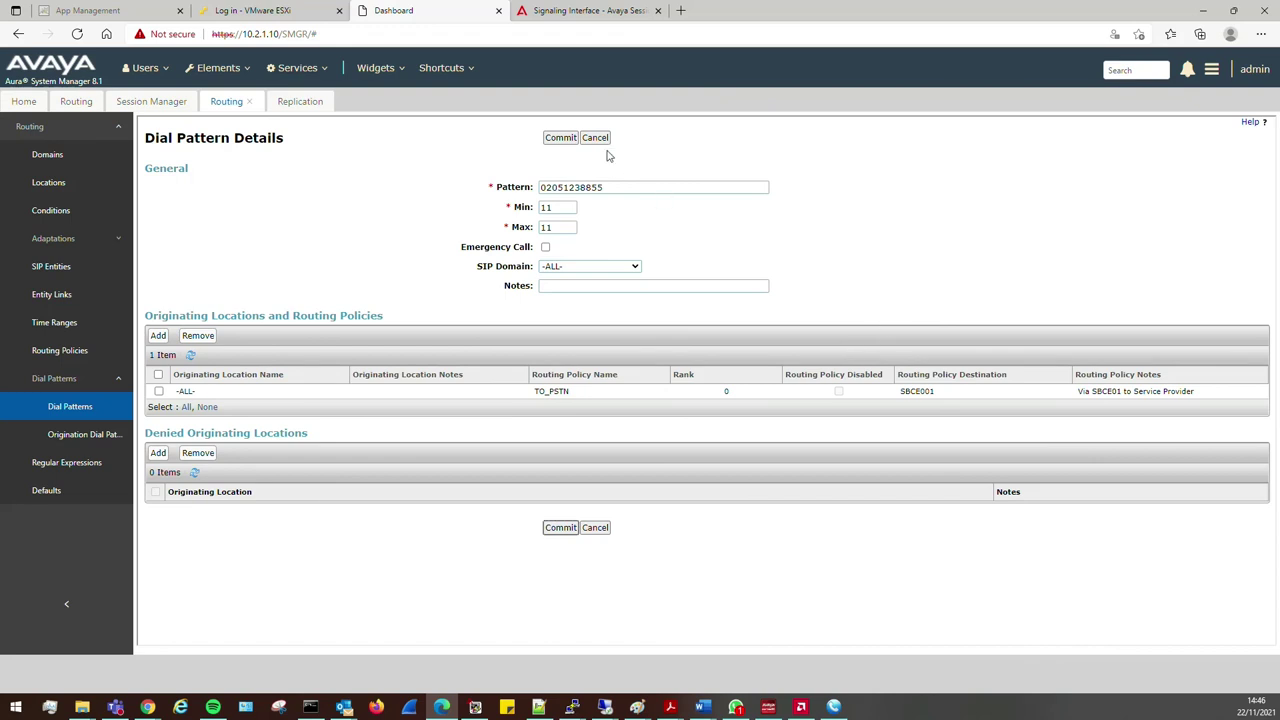
{"action": "left_click", "coordinate": [561, 139]}
{"action": "left_click", "coordinate": [768, 708]}
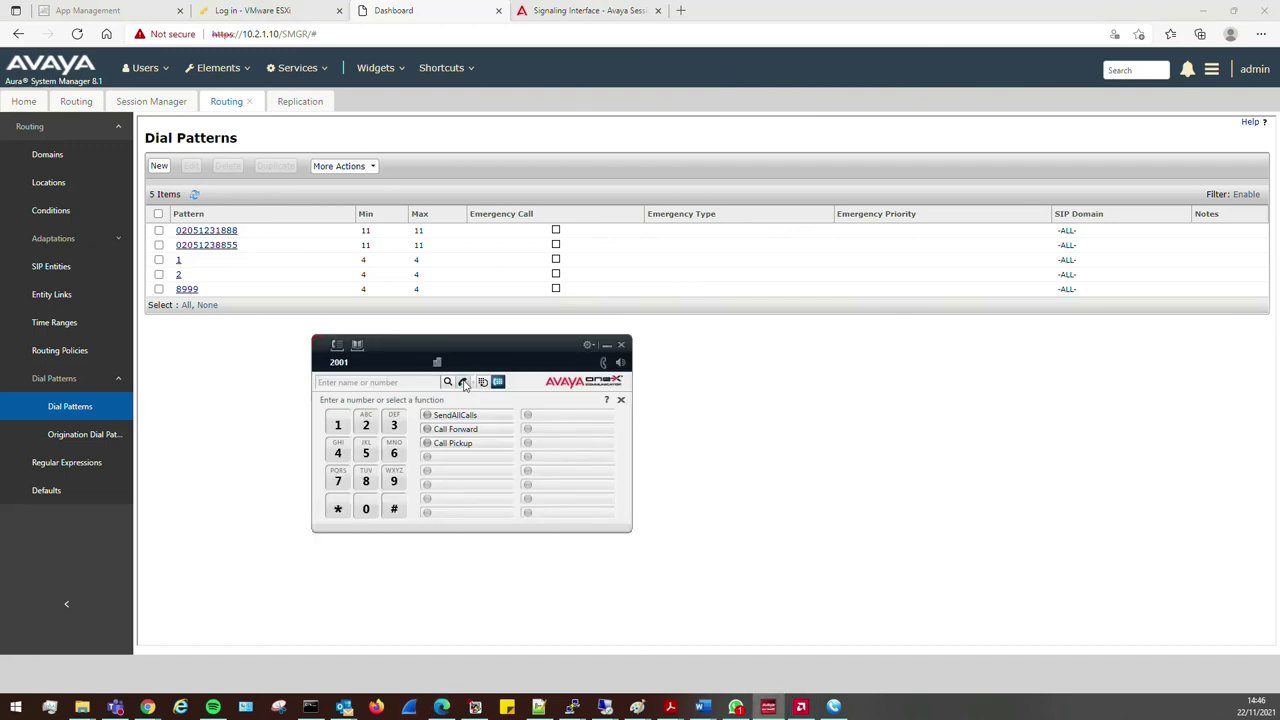
Step: Dial the outside test number on the one-X softphone from extension 2001
{"action": "left_click", "coordinate": [463, 383]}
{"action": "left_click", "coordinate": [391, 520]}
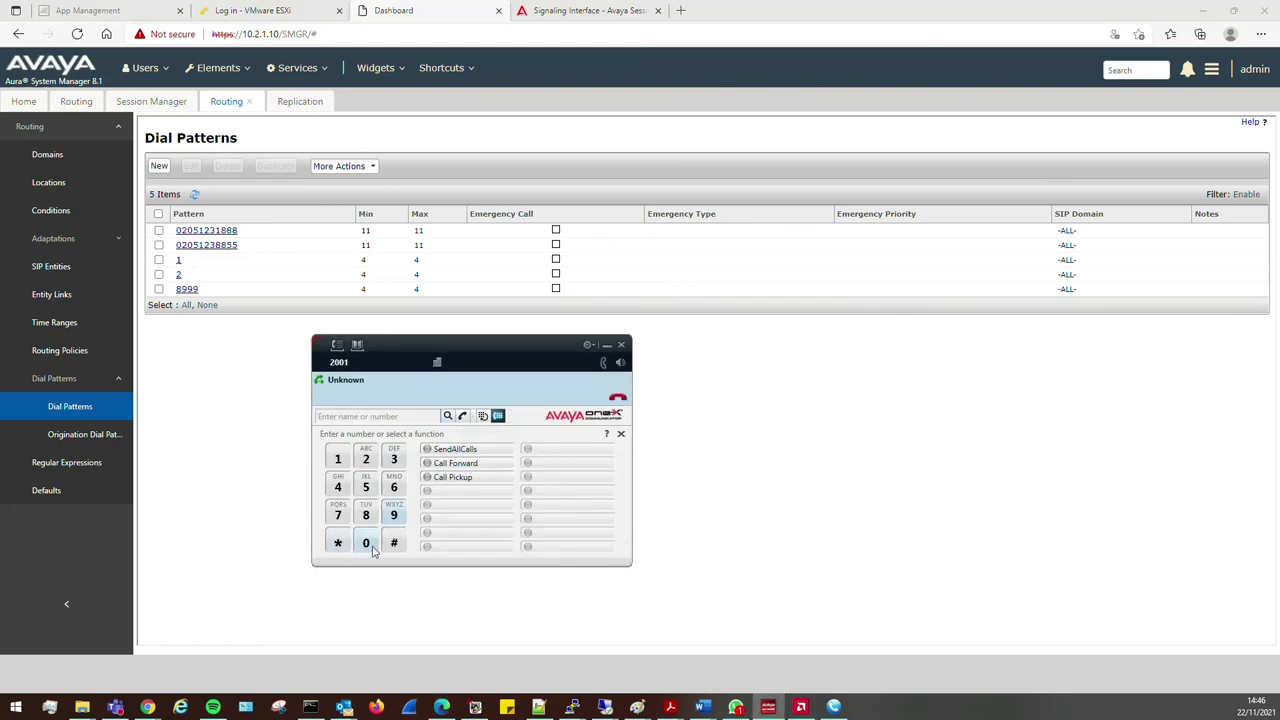
{"action": "left_click", "coordinate": [366, 542]}
{"action": "left_click", "coordinate": [366, 460]}
{"action": "left_click", "coordinate": [366, 542]}
{"action": "left_click", "coordinate": [366, 487]}
{"action": "left_click", "coordinate": [338, 459]}
{"action": "left_click", "coordinate": [366, 459]}
{"action": "left_click", "coordinate": [394, 459]}
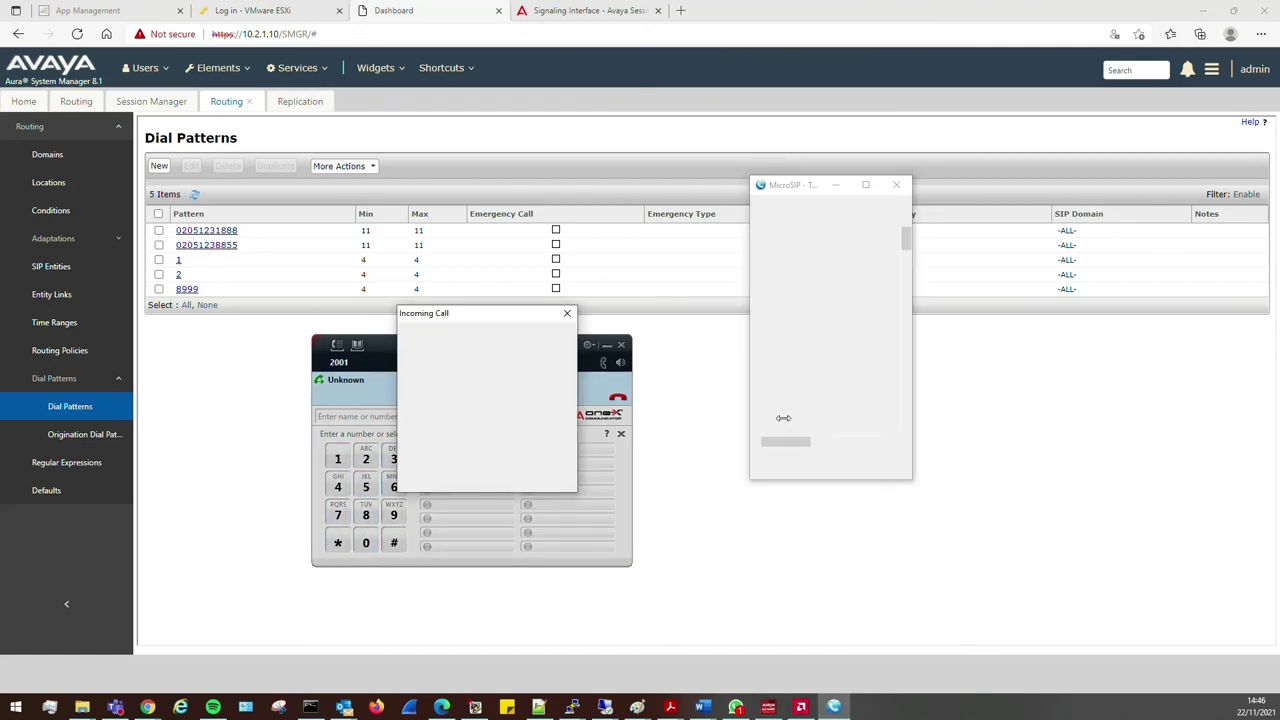
Step: Answer the incoming call on MicroSIP, then end it and minimize one-X
{"action": "left_click_drag", "start_coordinate": [498, 325], "coordinate": [636, 138]}
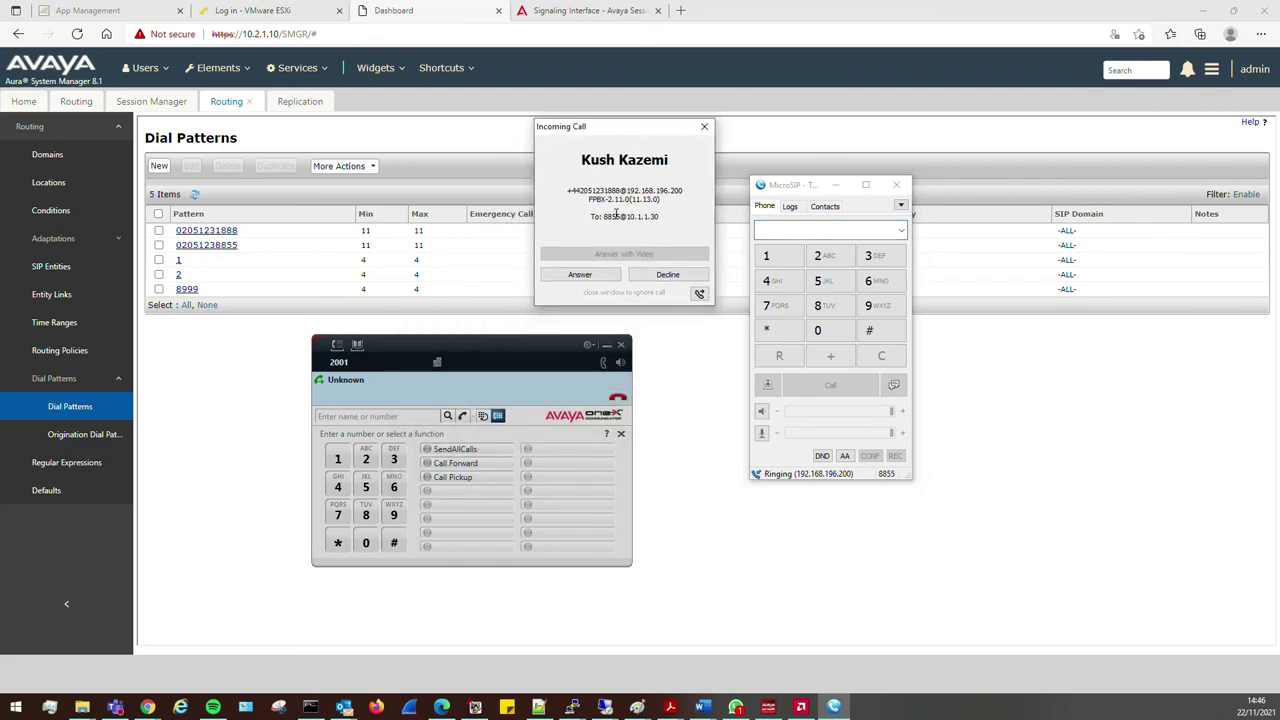
{"action": "left_click", "coordinate": [582, 275]}
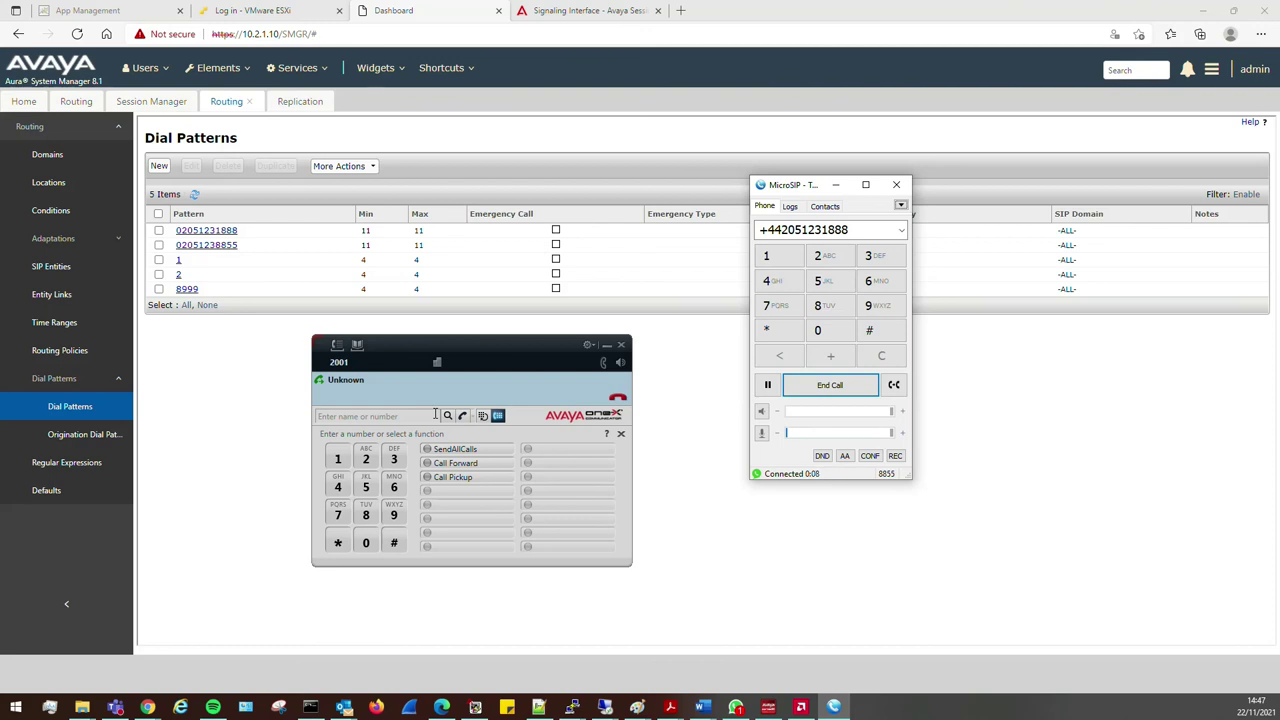
{"action": "left_click", "coordinate": [617, 398]}
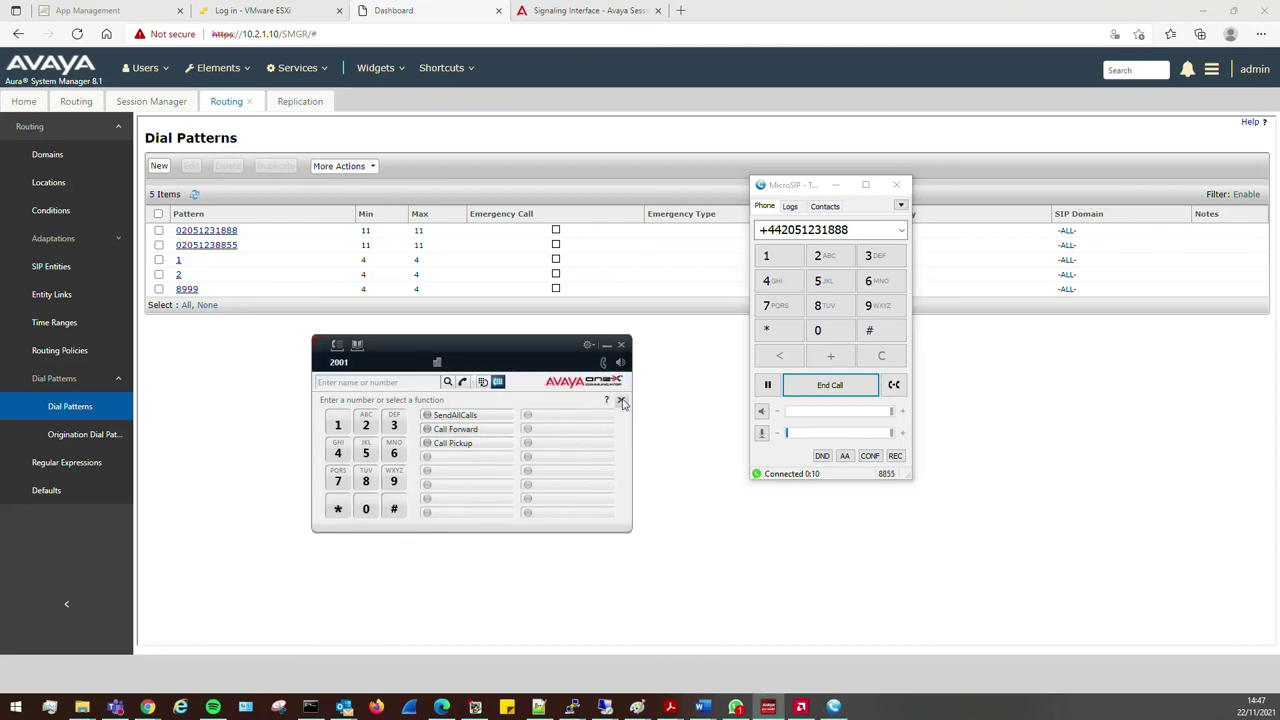
{"action": "left_click", "coordinate": [605, 346]}
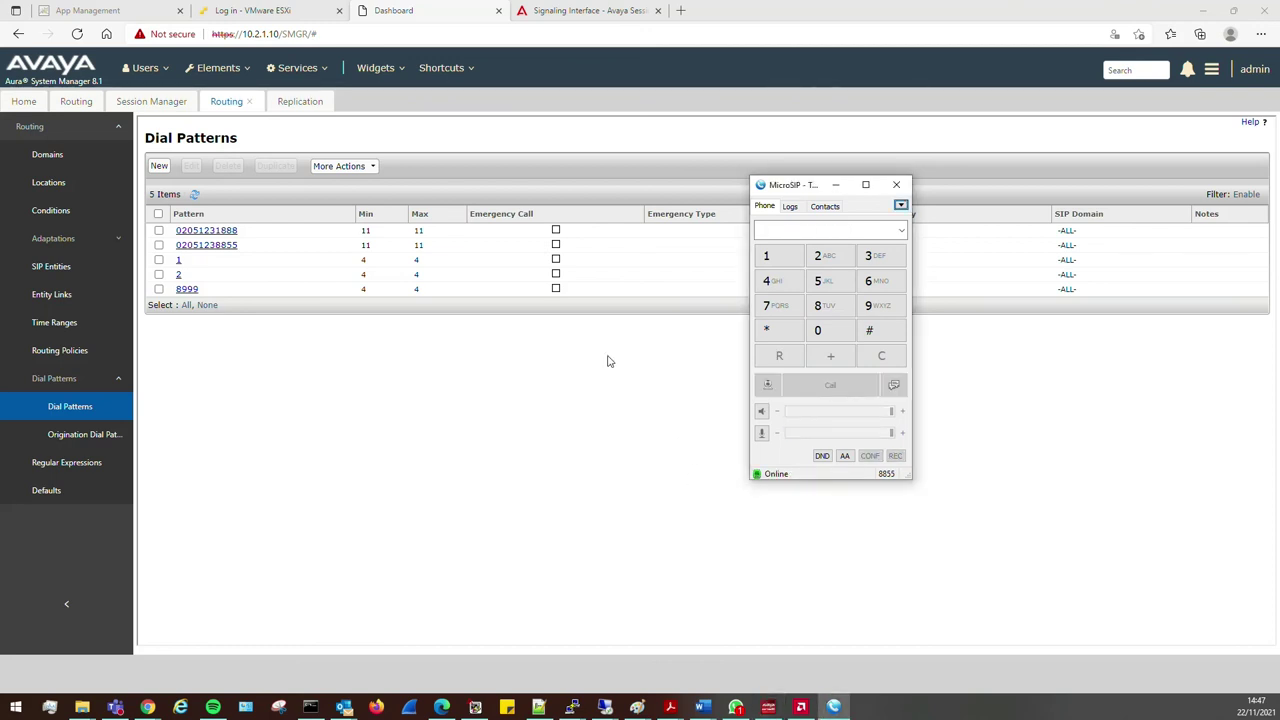
Step: Minimize MicroSIP and return to sbce01's Signaling Interface list in the SBCE console
{"action": "left_click", "coordinate": [838, 186]}
{"action": "left_click", "coordinate": [577, 14]}
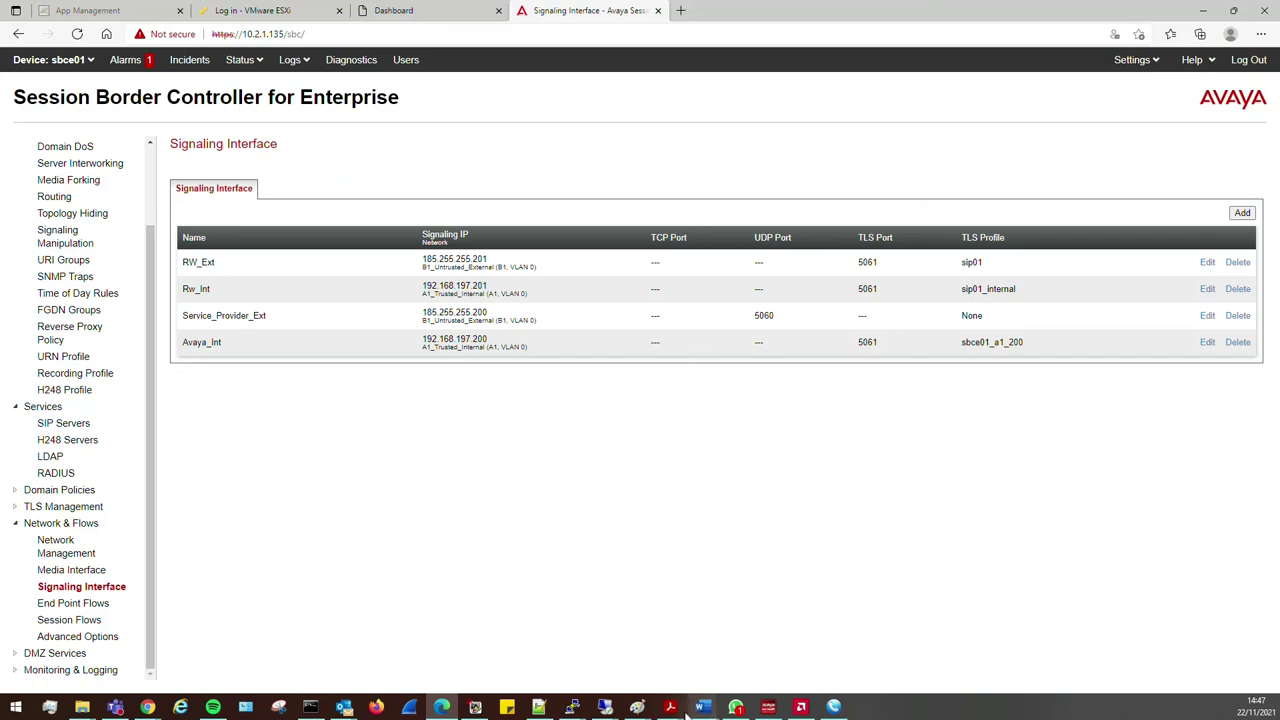
{"action": "left_click", "coordinate": [800, 707]}
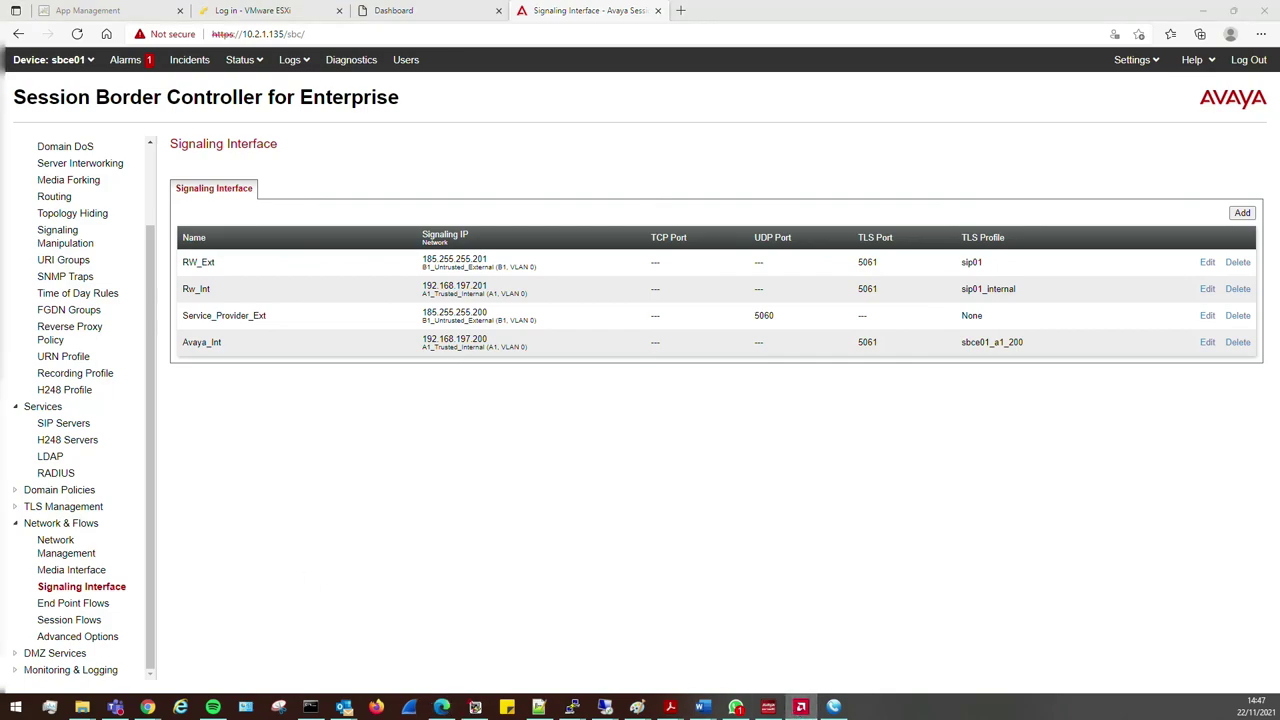